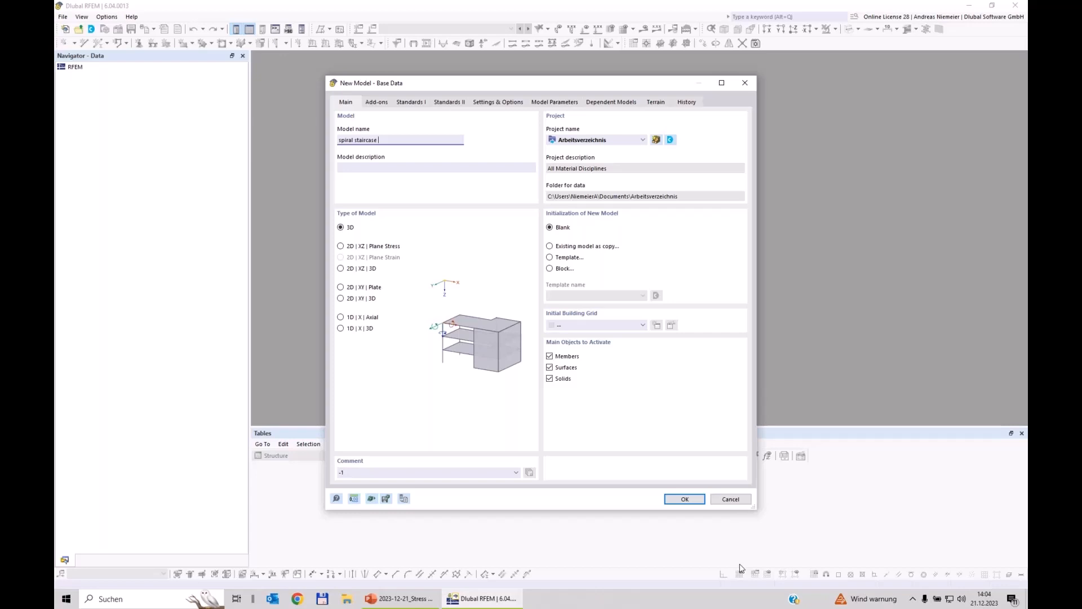
- Name the new model "spiral staircase v1" and configure its add-ons with Stress-Strain Analysis enabled and load wizards disabled
type("1")
left_click(375, 103)
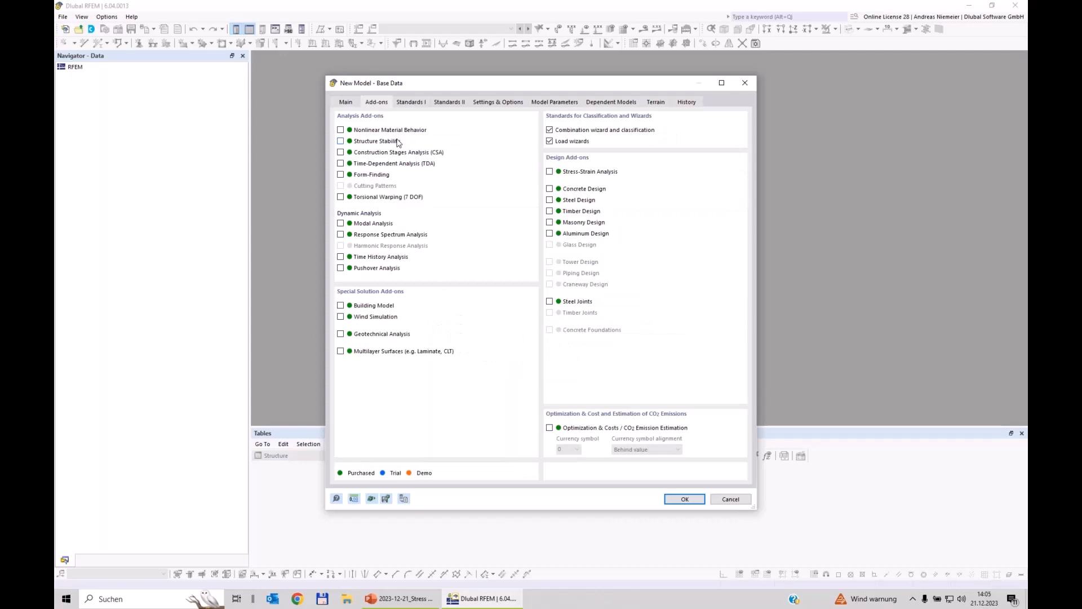
left_click(549, 172)
left_click(551, 144)
- Select standard group EN 1990 with national annex CEN | 2010-04 for load combinations and create the model
left_click(412, 103)
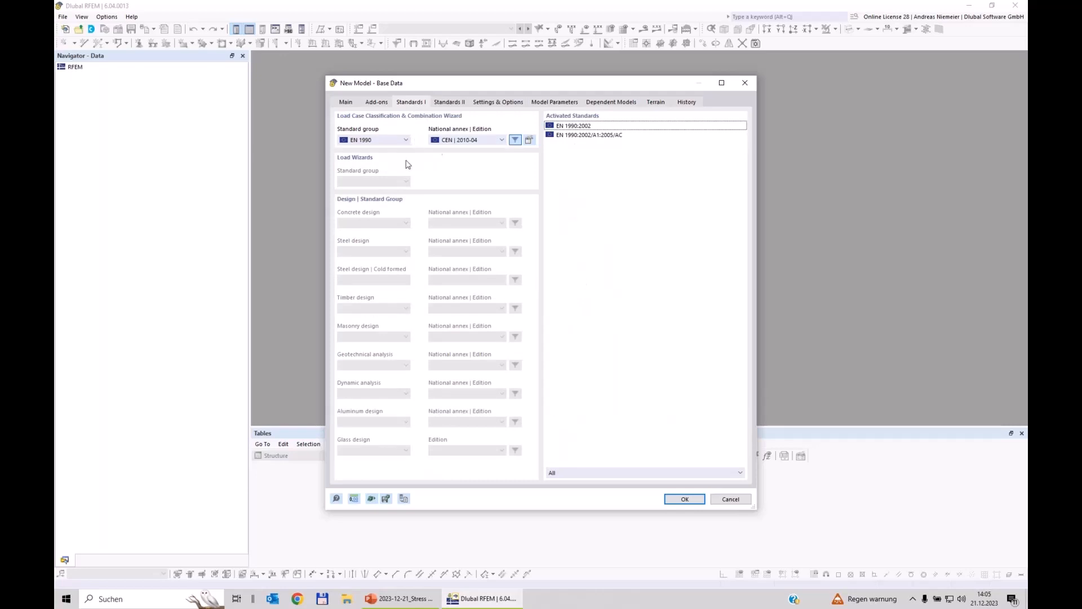
left_click(385, 140)
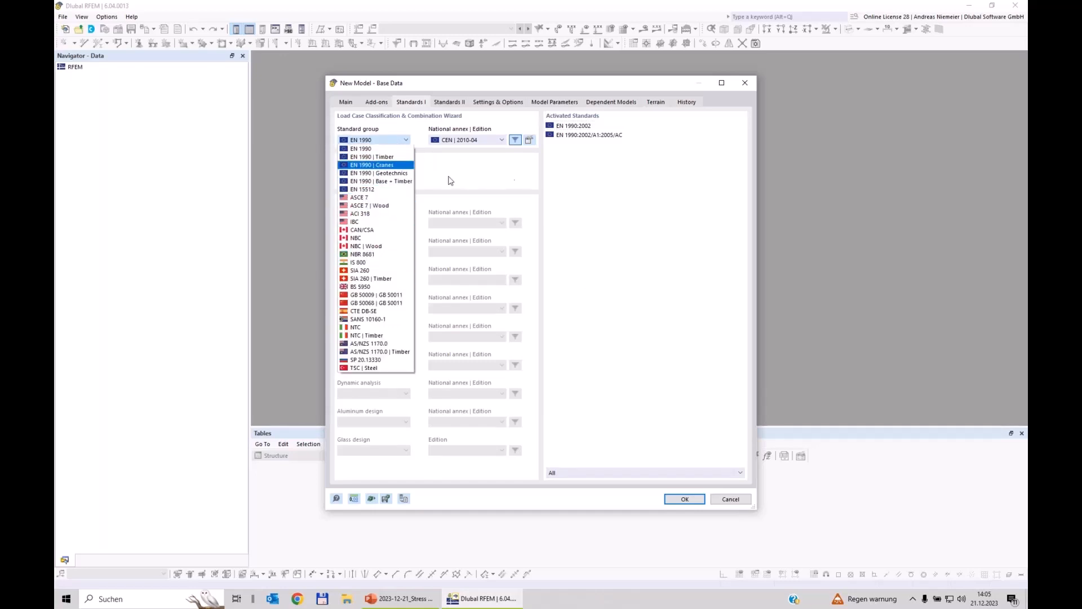
left_click(361, 149)
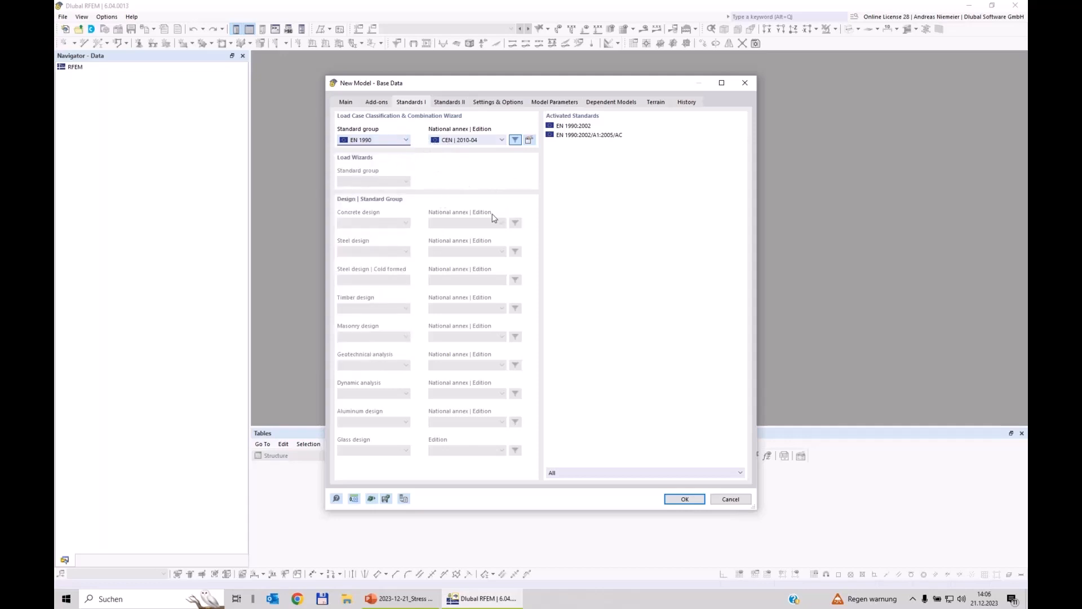
left_click(458, 141)
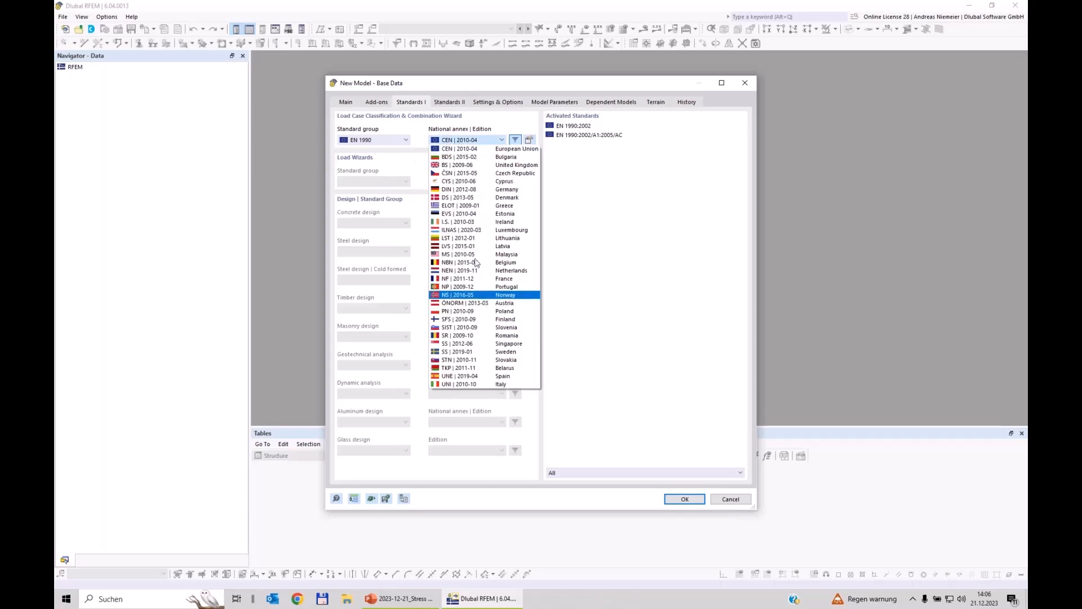
left_click(472, 147)
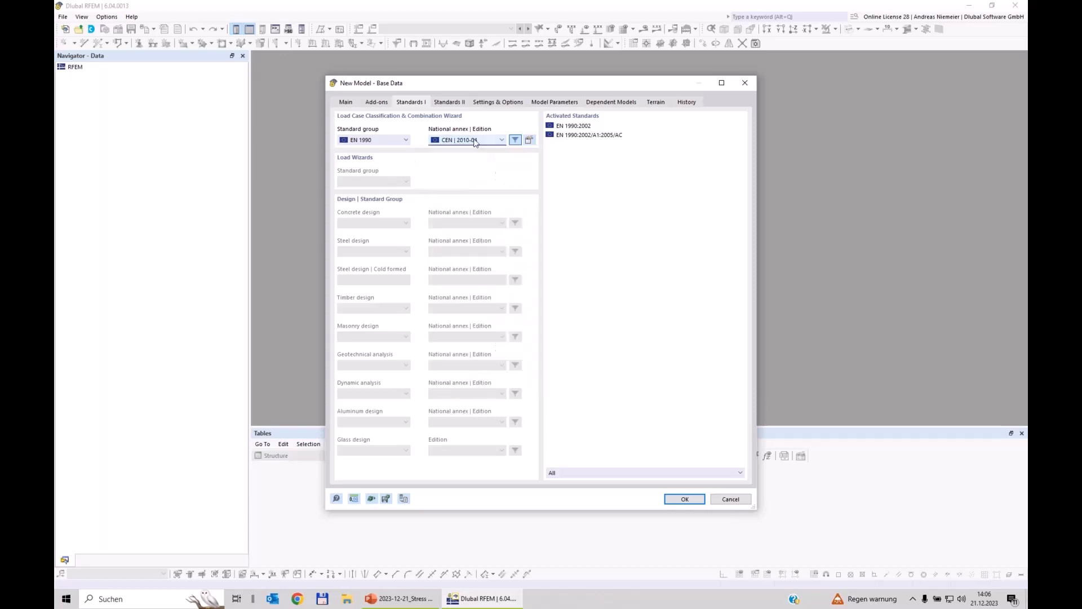
left_click(507, 104)
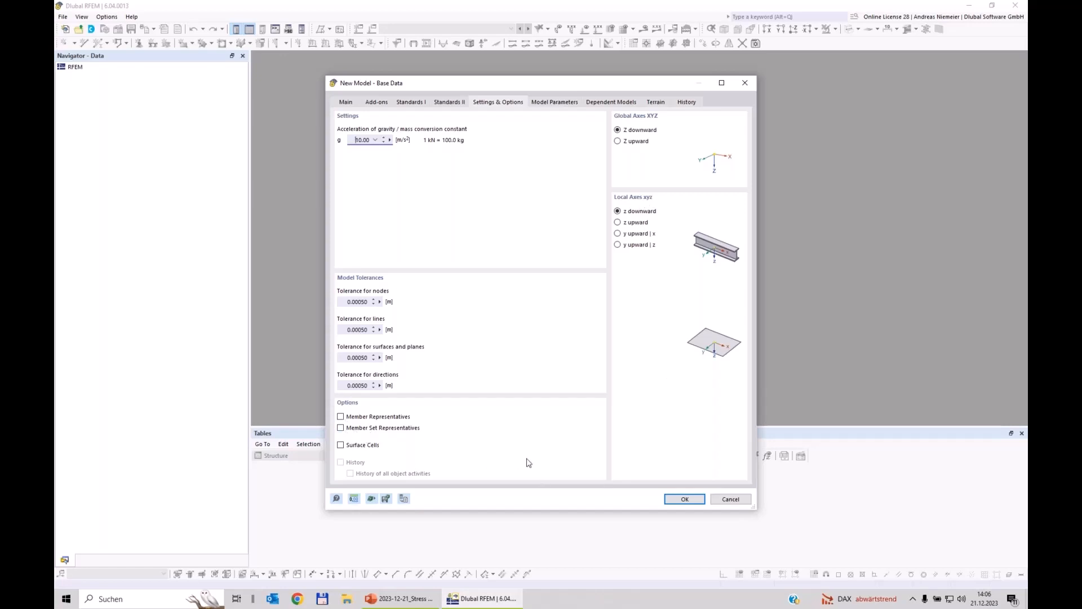
left_click(688, 499)
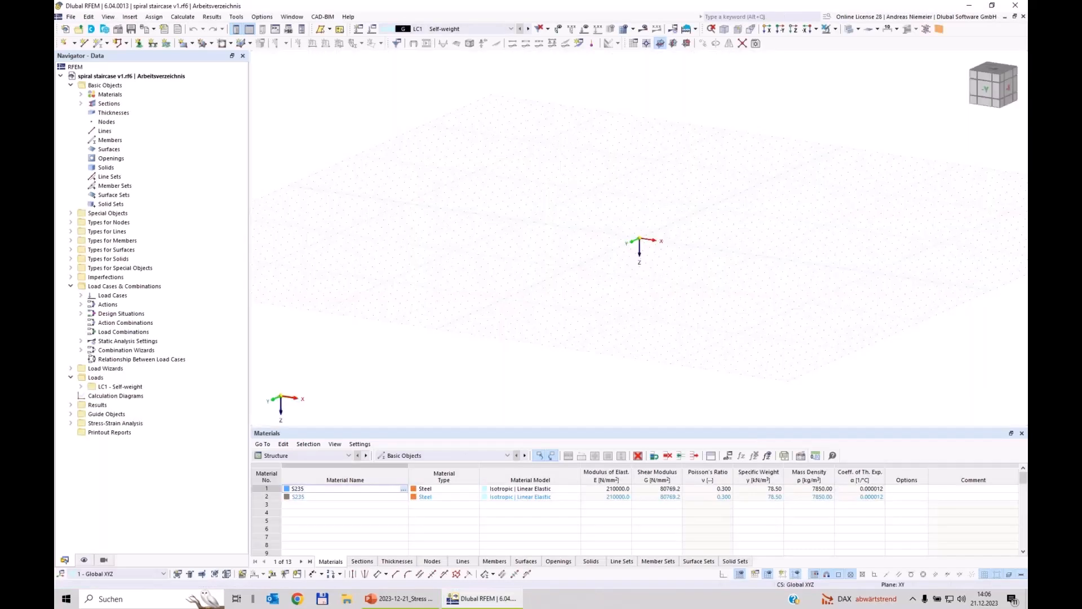
- Start a new beam member and choose the circular hollow section CHS 177.8x10.0 to EN 10210-2:2006-04 from the section library
middle_click_drag(674, 269, 599, 240)
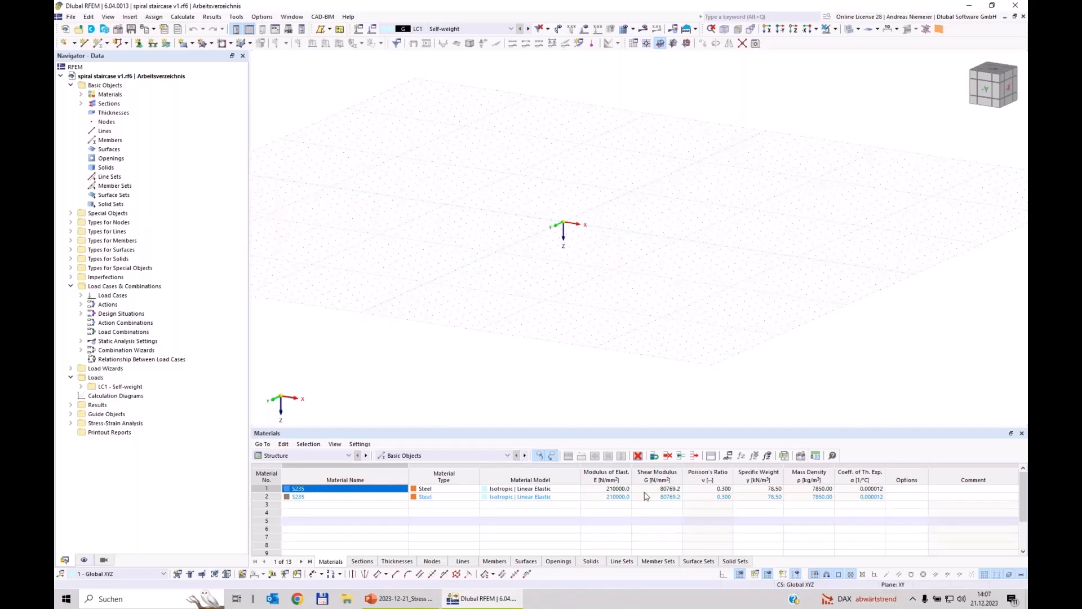
left_click(99, 44)
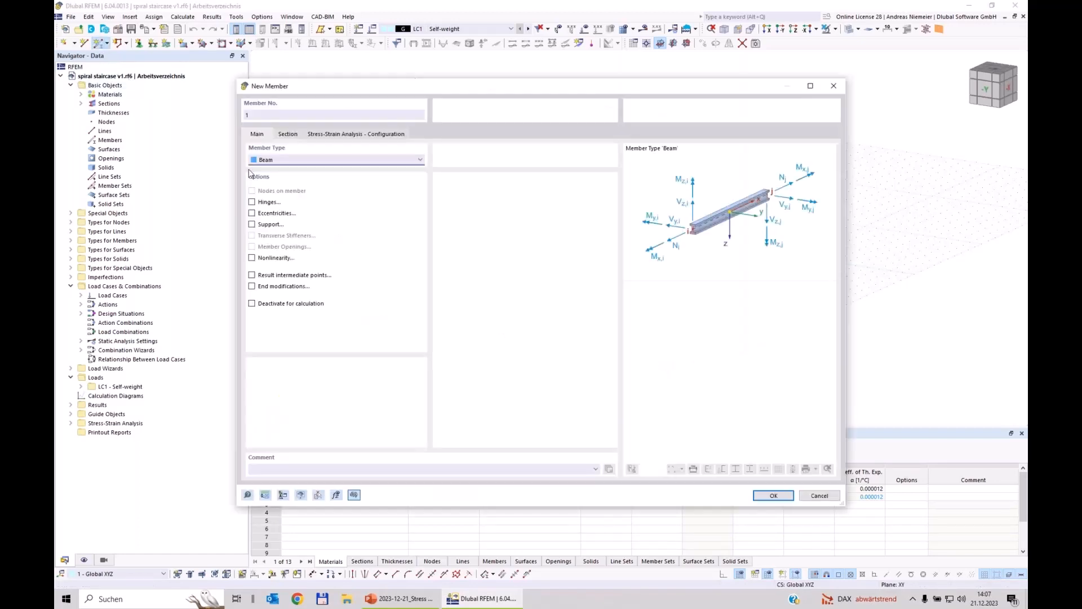
left_click(287, 135)
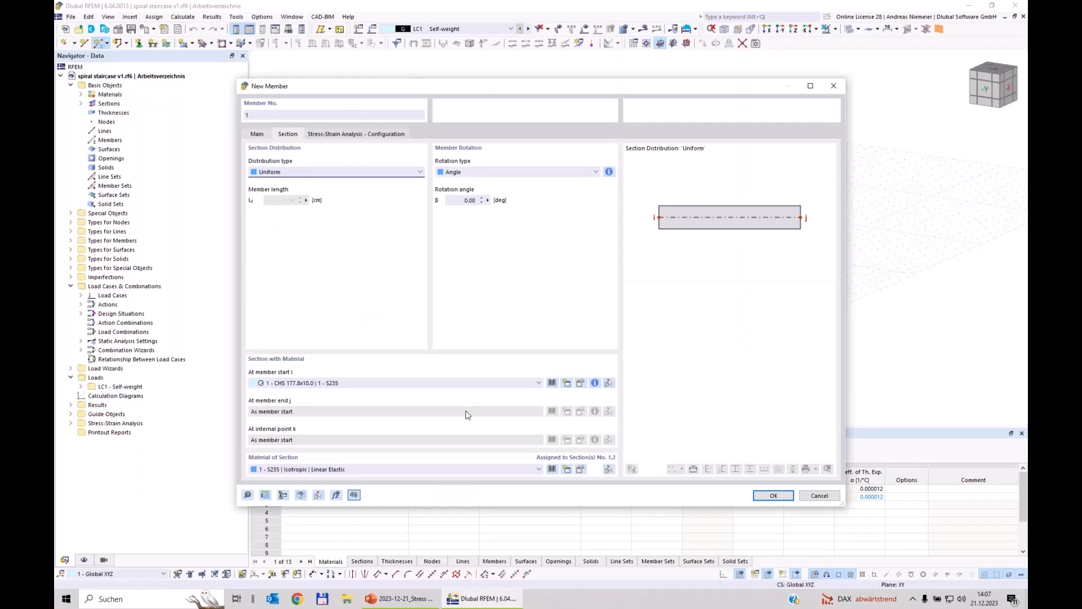
left_click(551, 382)
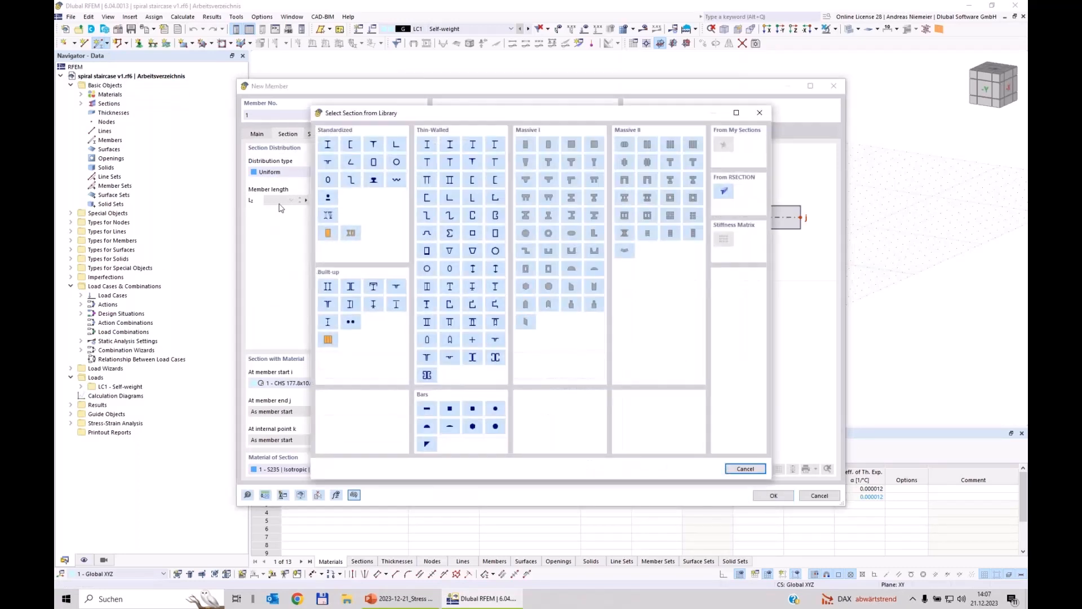
left_click(396, 162)
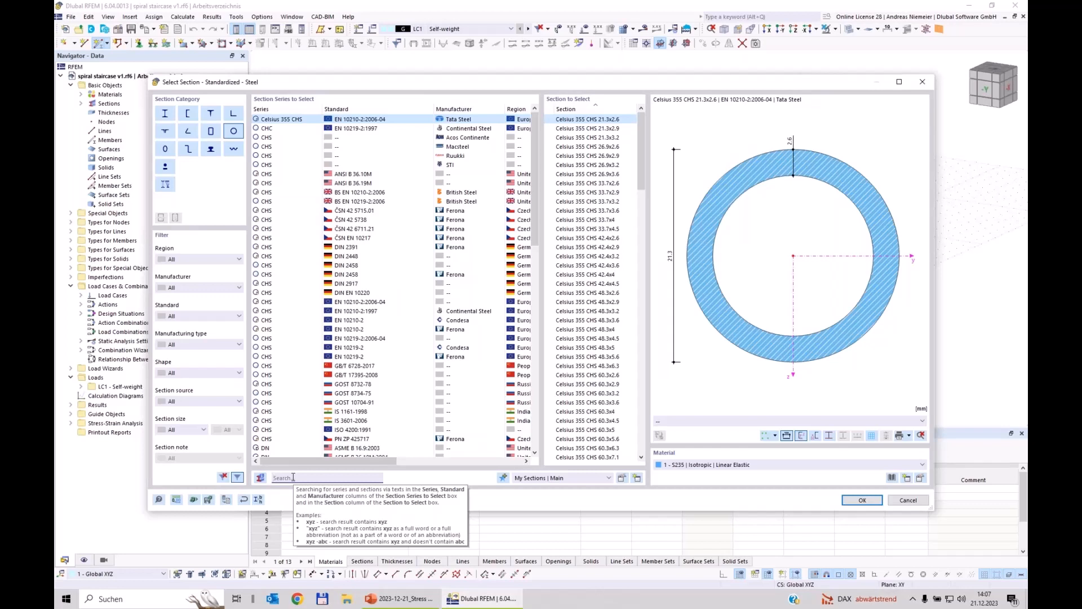
left_click(294, 477)
type("177.8x")
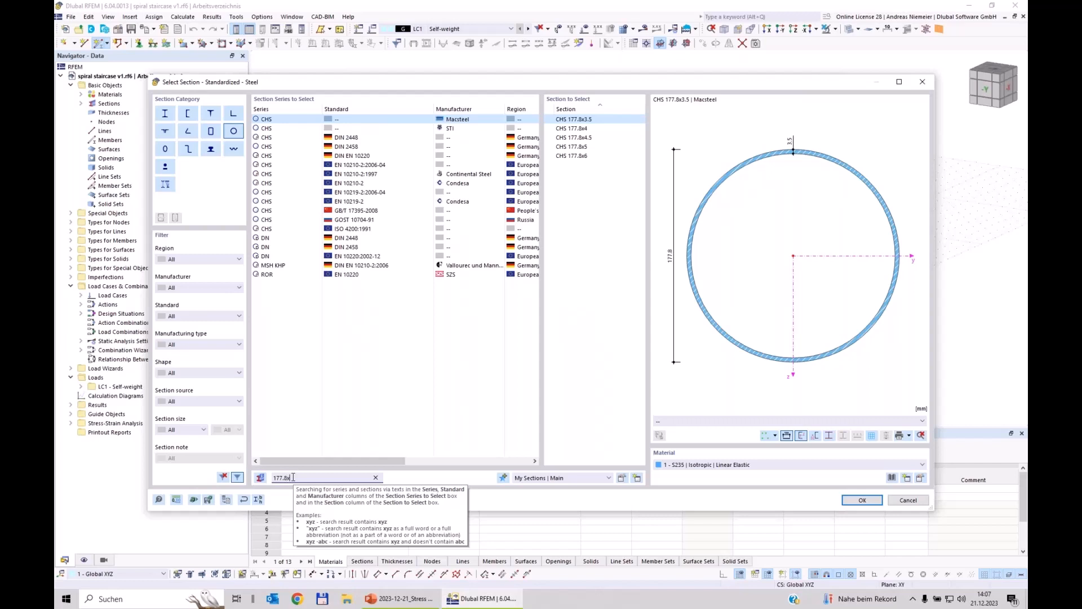
type("1")
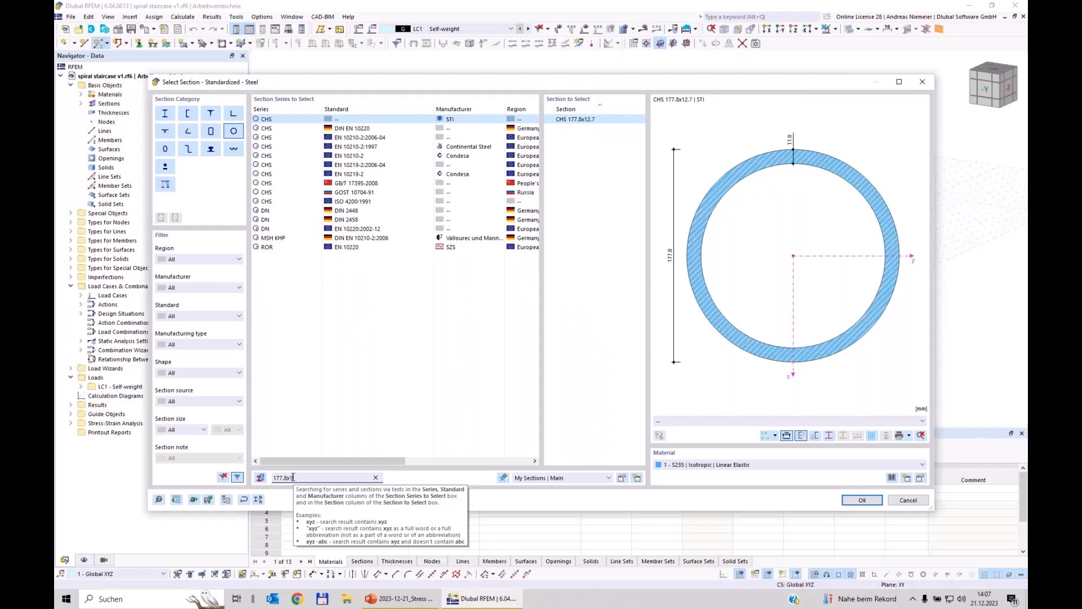
type("0")
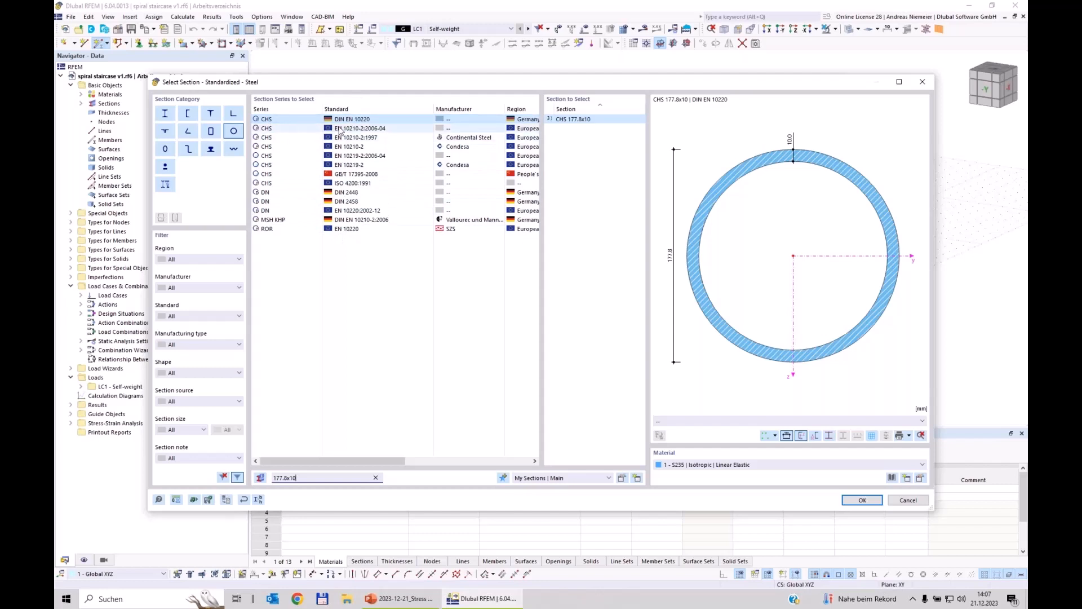
left_click(372, 128)
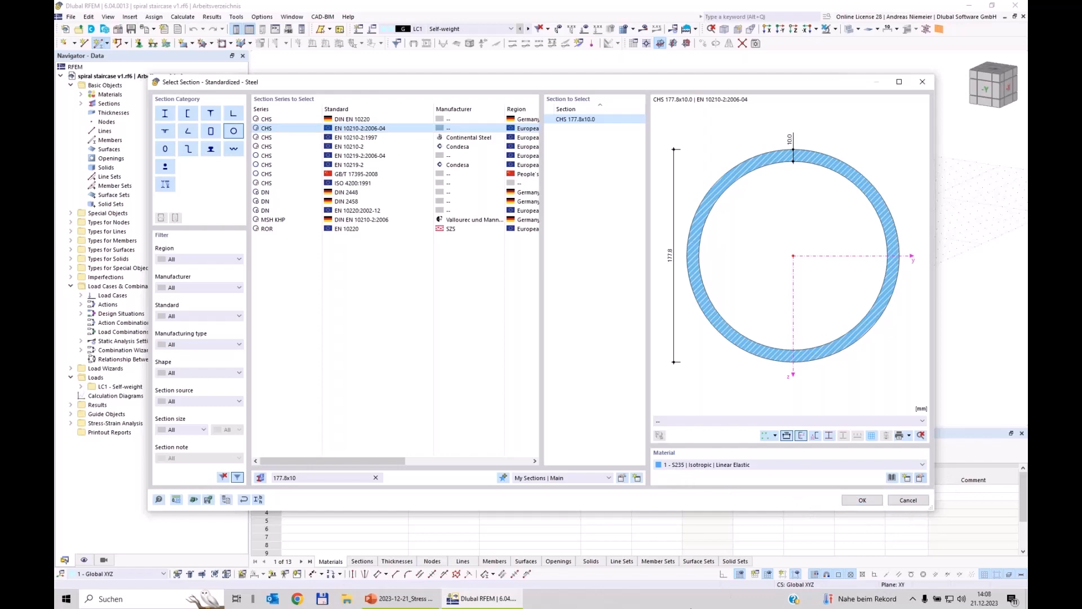
- Review the section material's stiffness, density and strength values in the material library, leaving the material S235
left_click(920, 477)
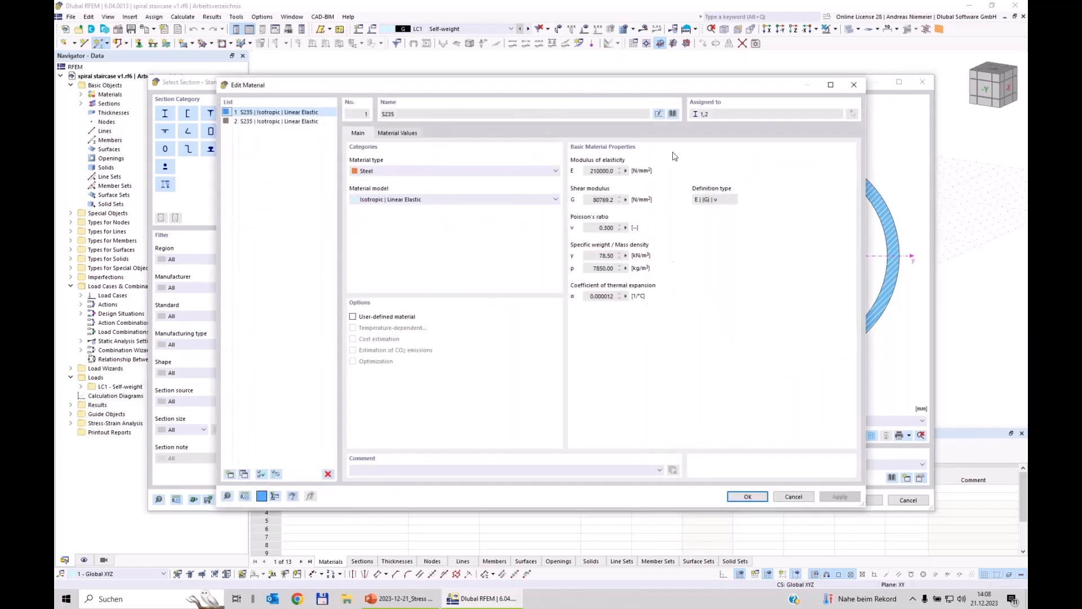
left_click(673, 112)
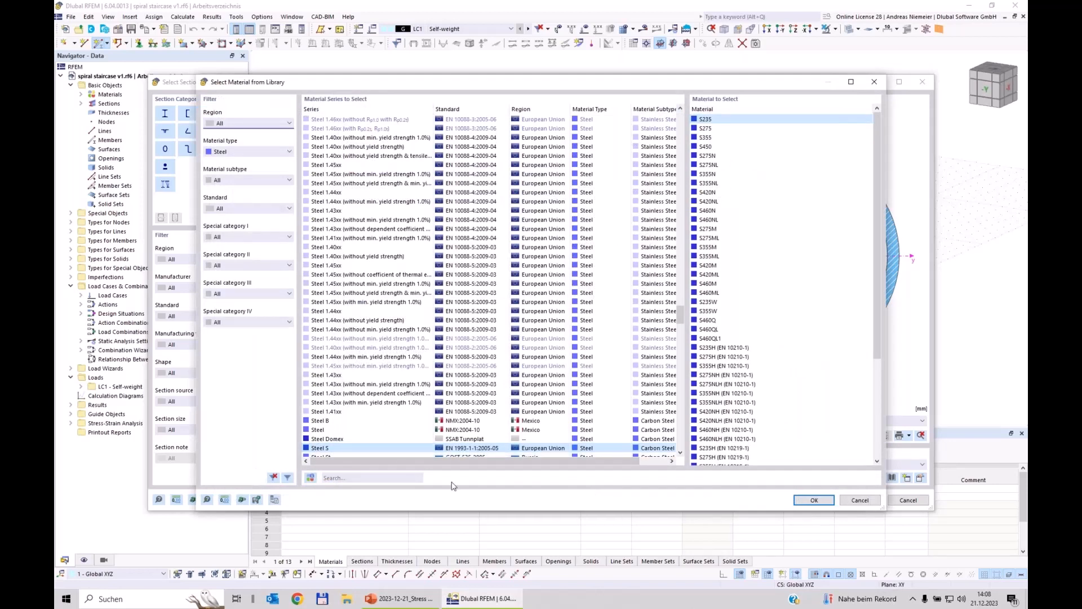
left_click(312, 477)
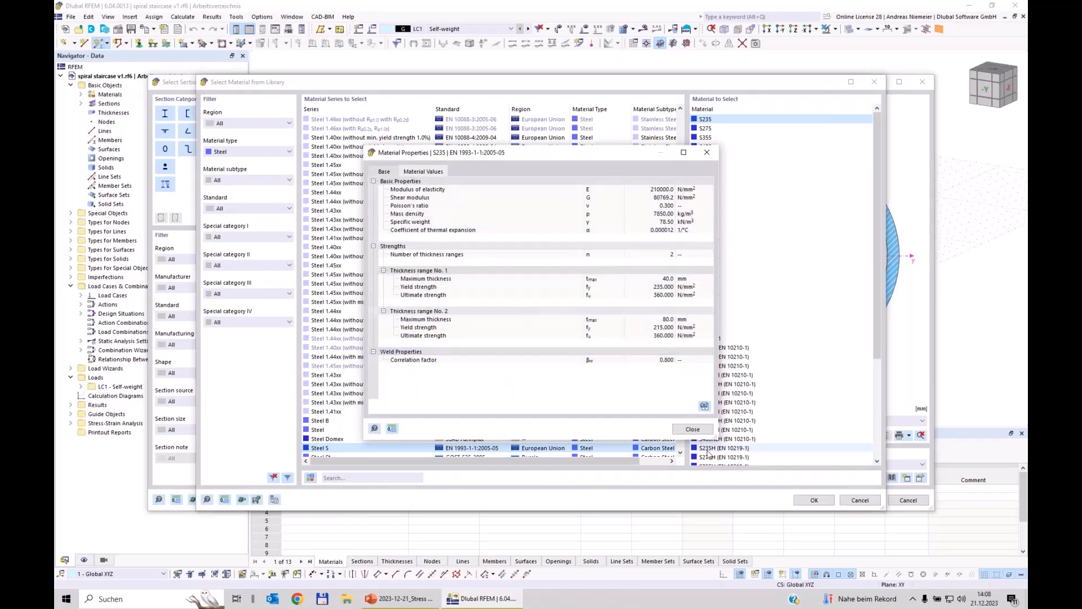
left_click(705, 431)
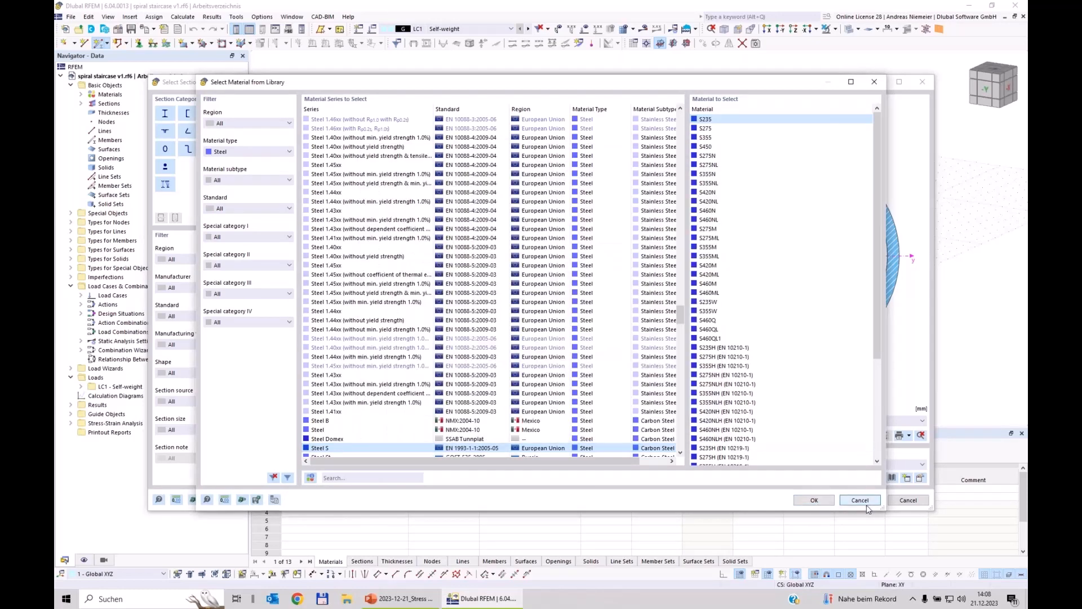
left_click(861, 500)
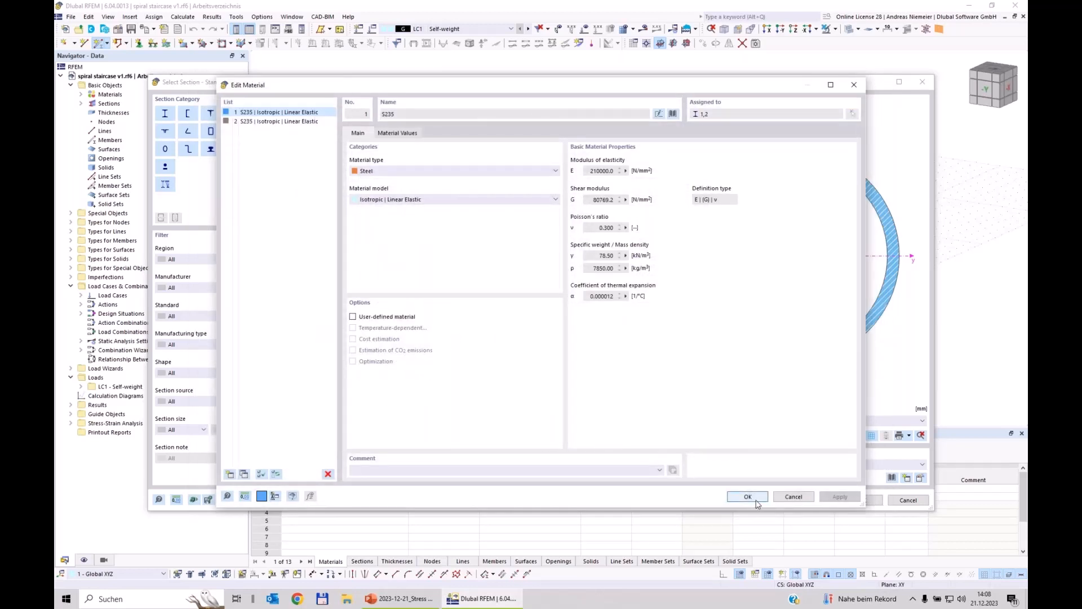
left_click(750, 499)
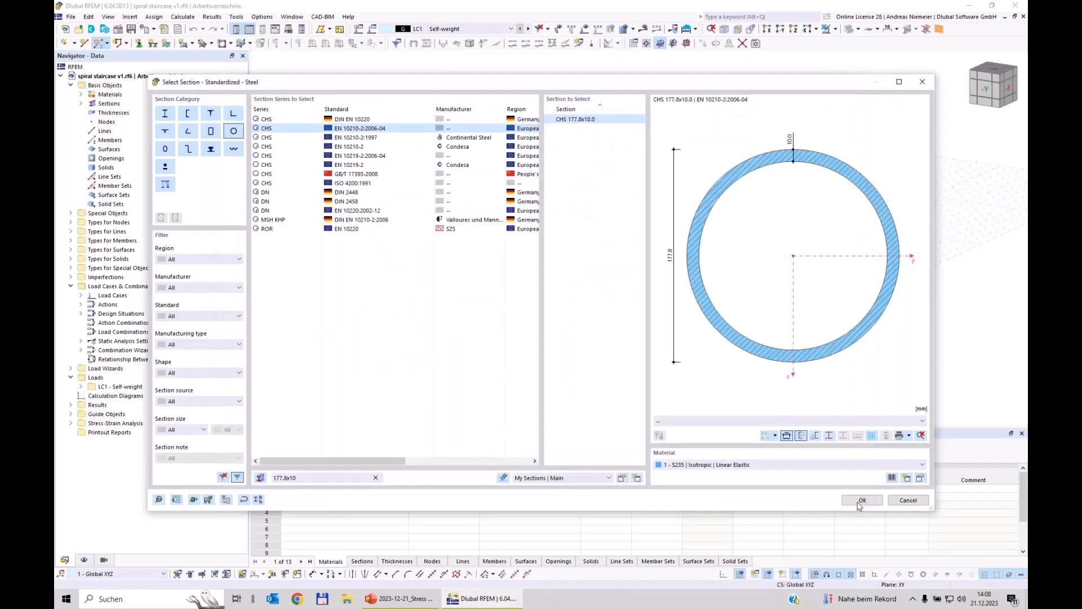
- Accept the section and draw a vertical beam member in the YZ plane from the origin to Z = -400 cm
left_click(861, 500)
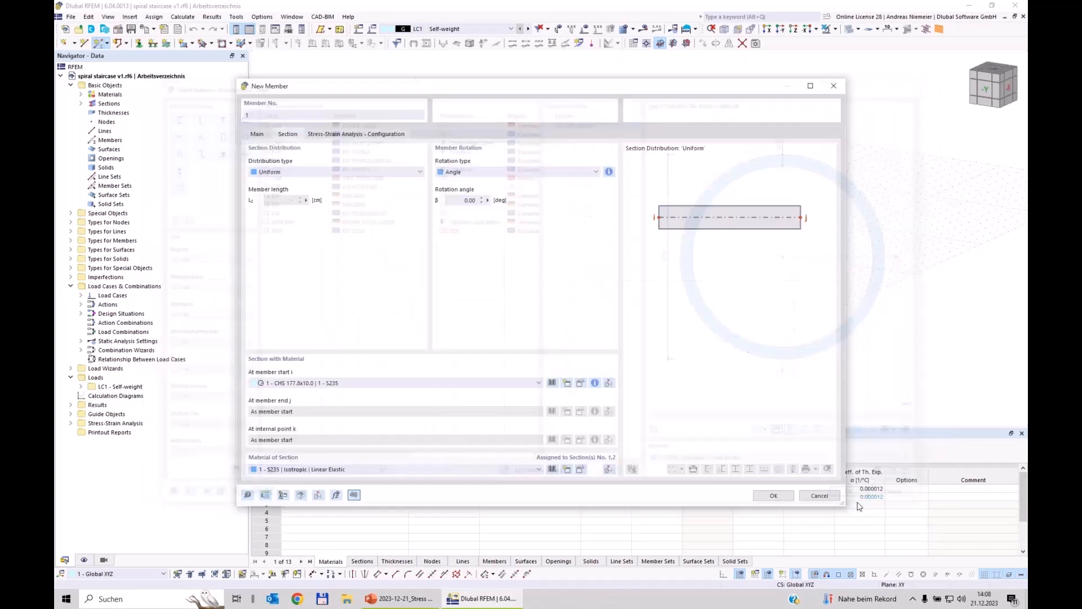
left_click(771, 496)
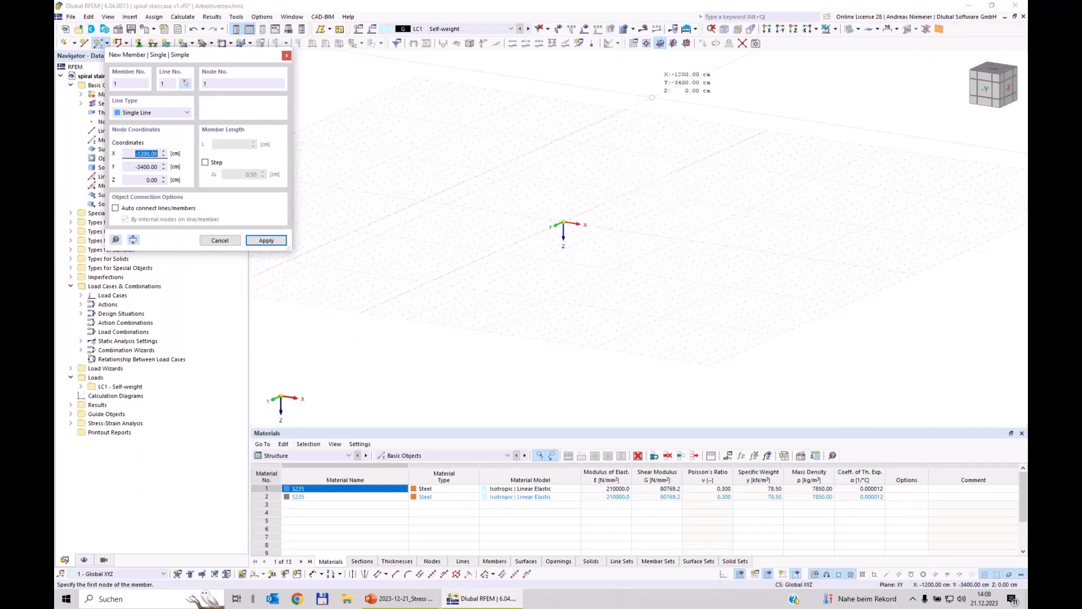
left_click(674, 44)
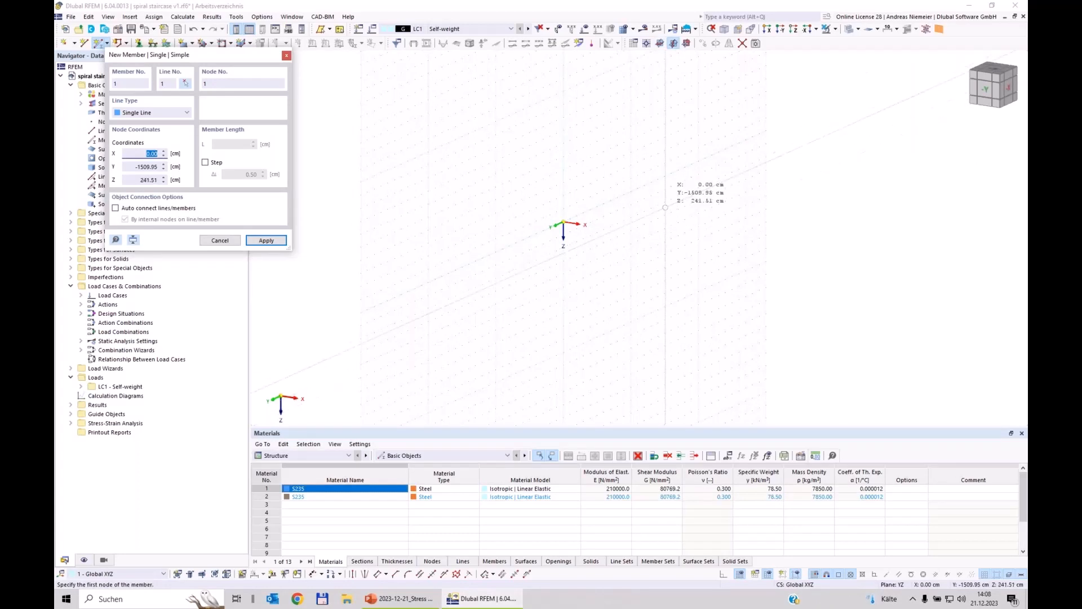
left_click(564, 225)
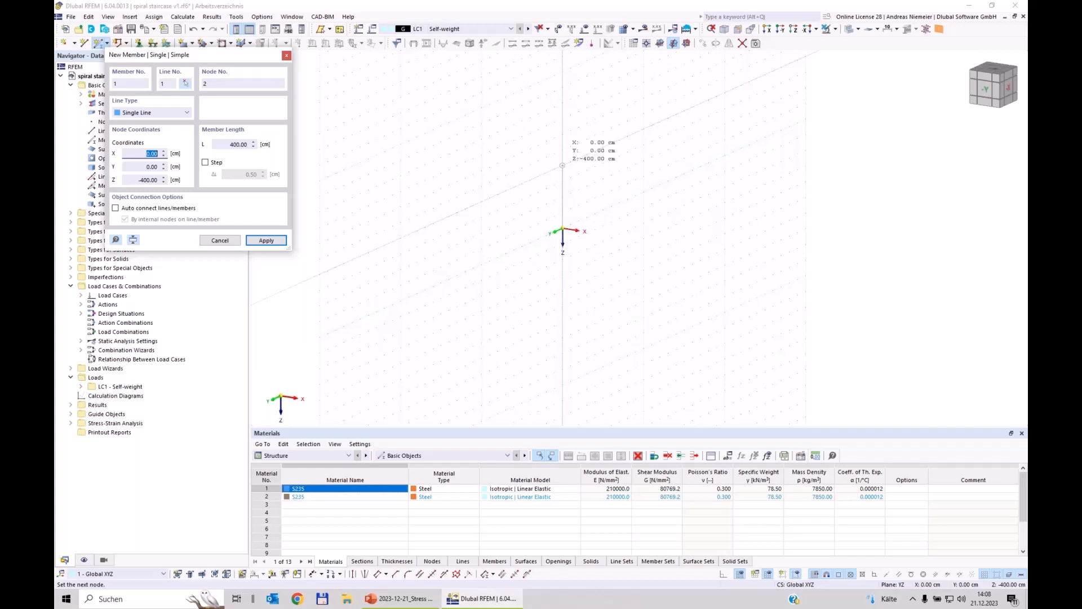
left_click(563, 165)
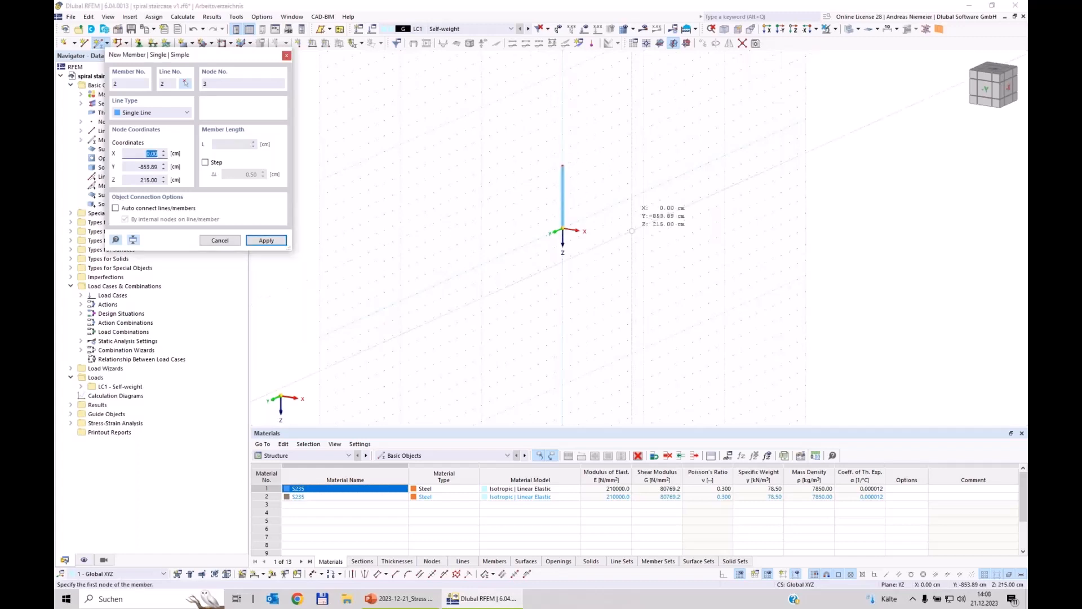
key("Escape")
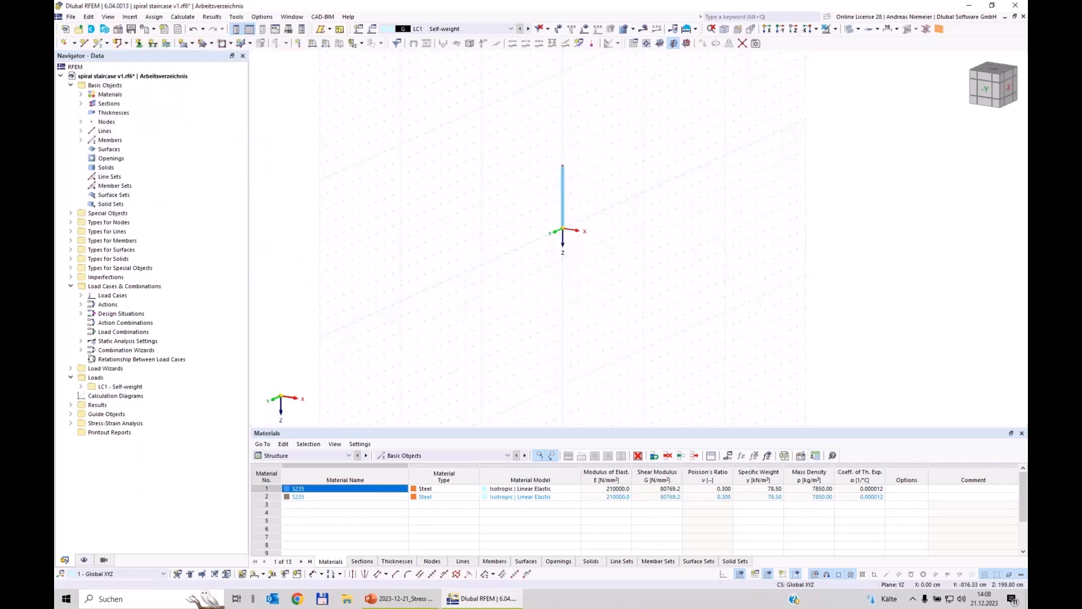
- Set the Z coordinate of the member's lower node to 50 cm in the nodes table
scroll(587, 332, "up", 4)
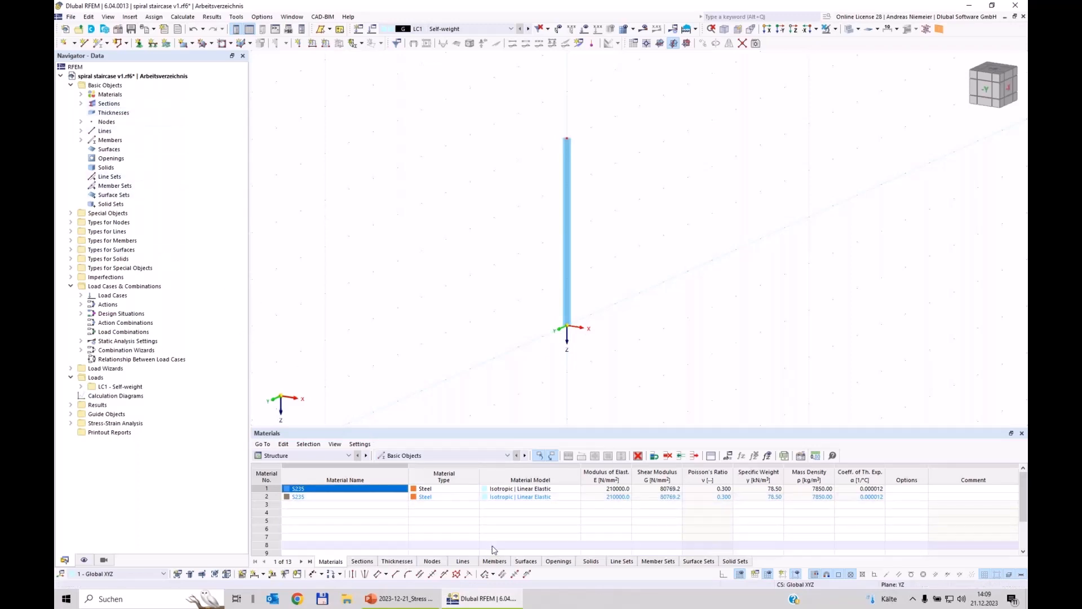
left_click(431, 561)
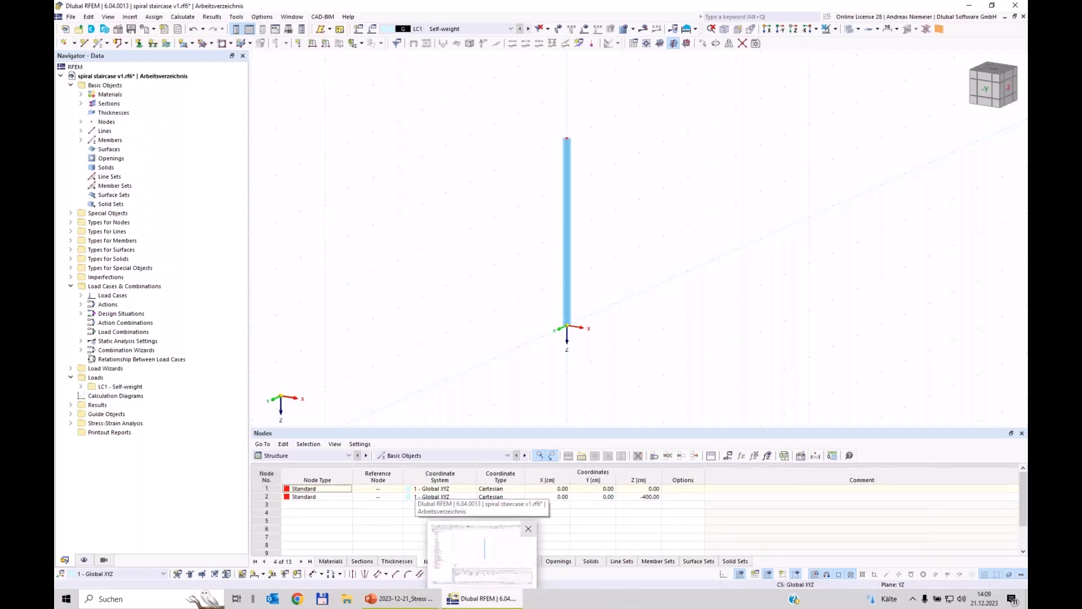
left_click(323, 489)
left_click(643, 489)
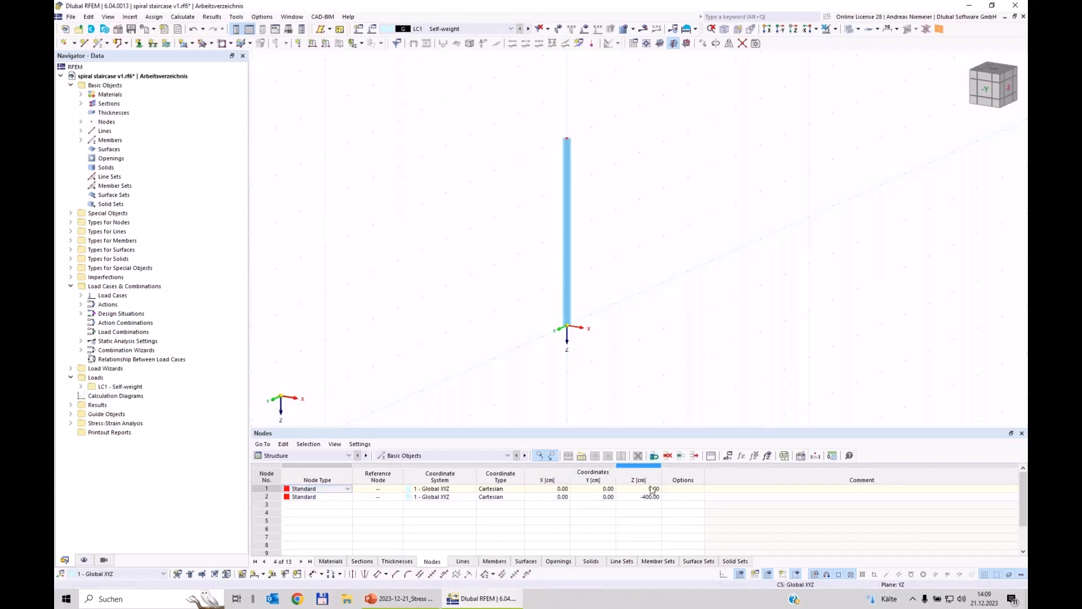
type("50")
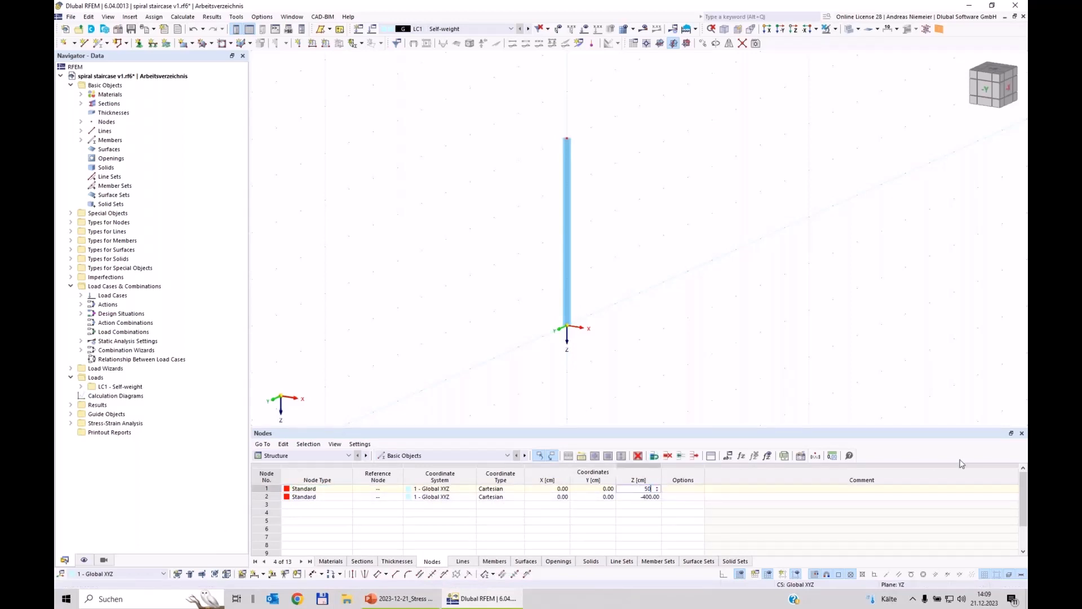
key("Return")
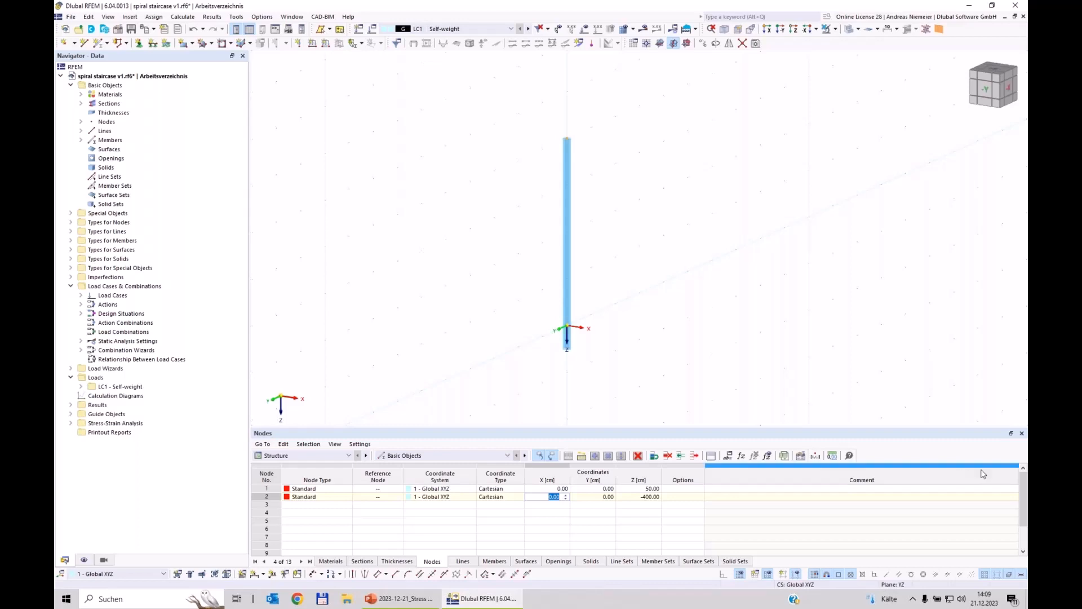
- Set the Z coordinate of the column's upper node to -380.50 cm and check the node's coordinates without further changes
key("Return")
key("Return")
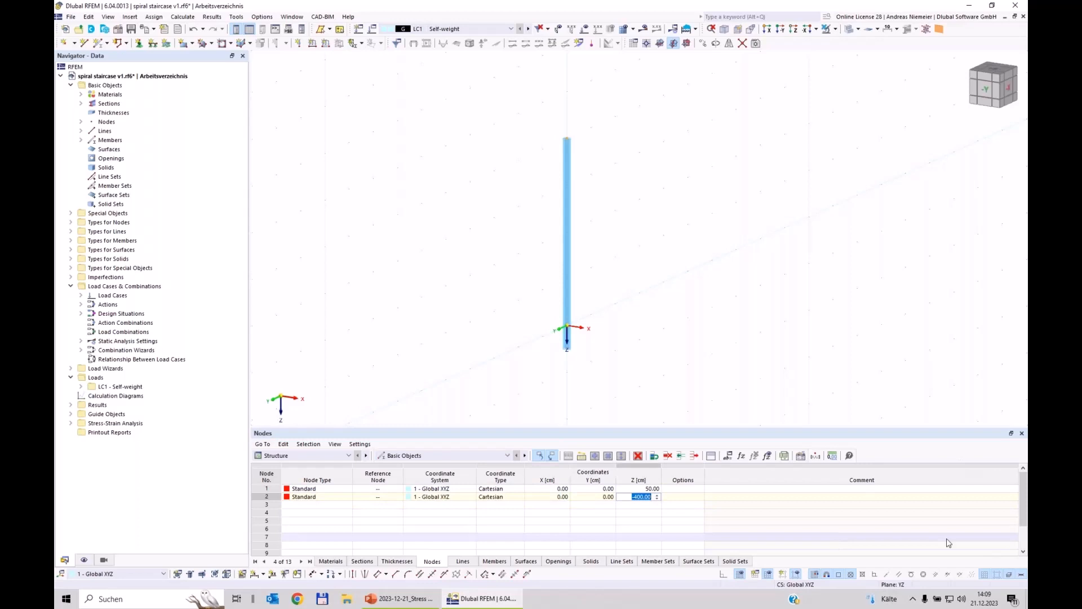
type("-38")
key("Return")
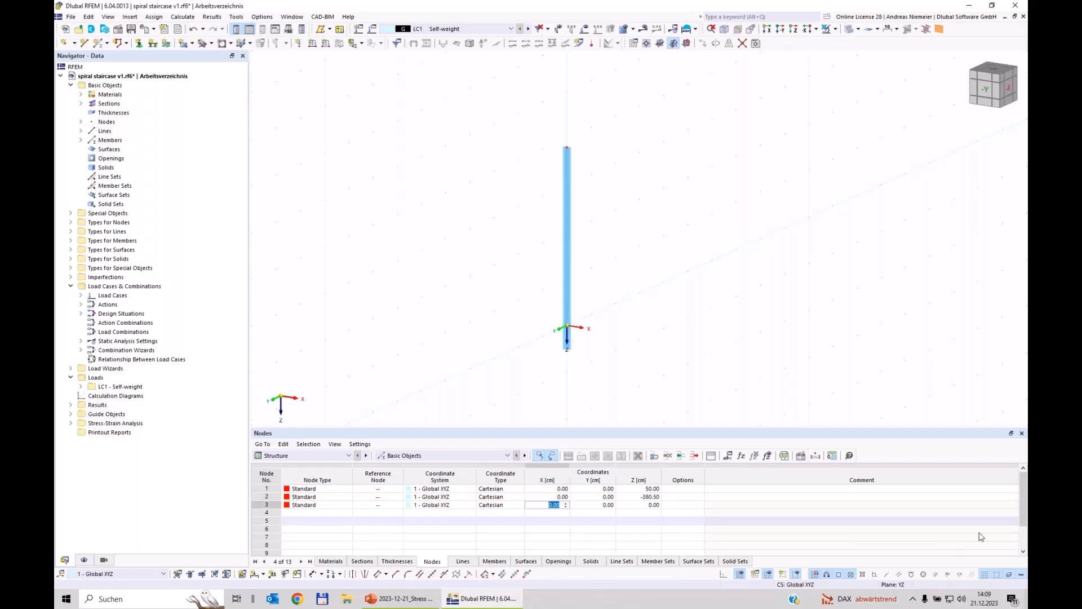
left_click(648, 497)
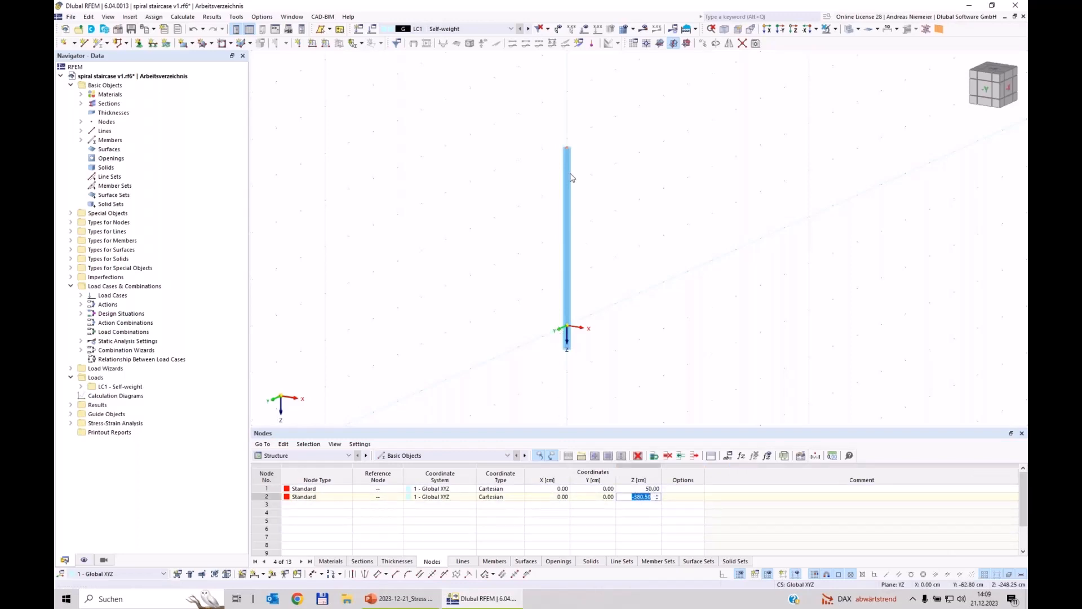
double_click(567, 148)
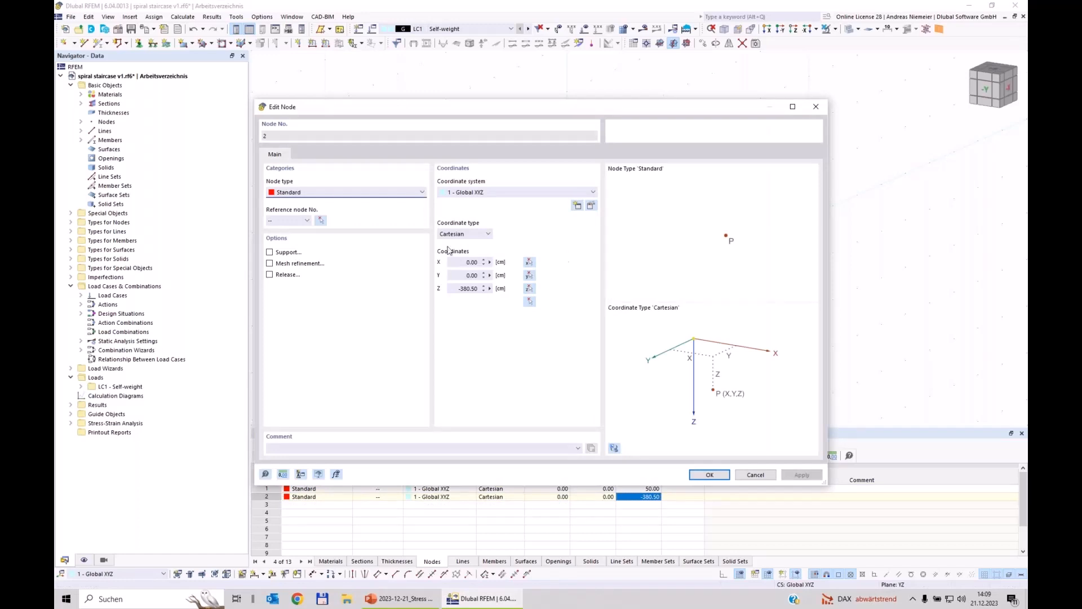
left_click(755, 475)
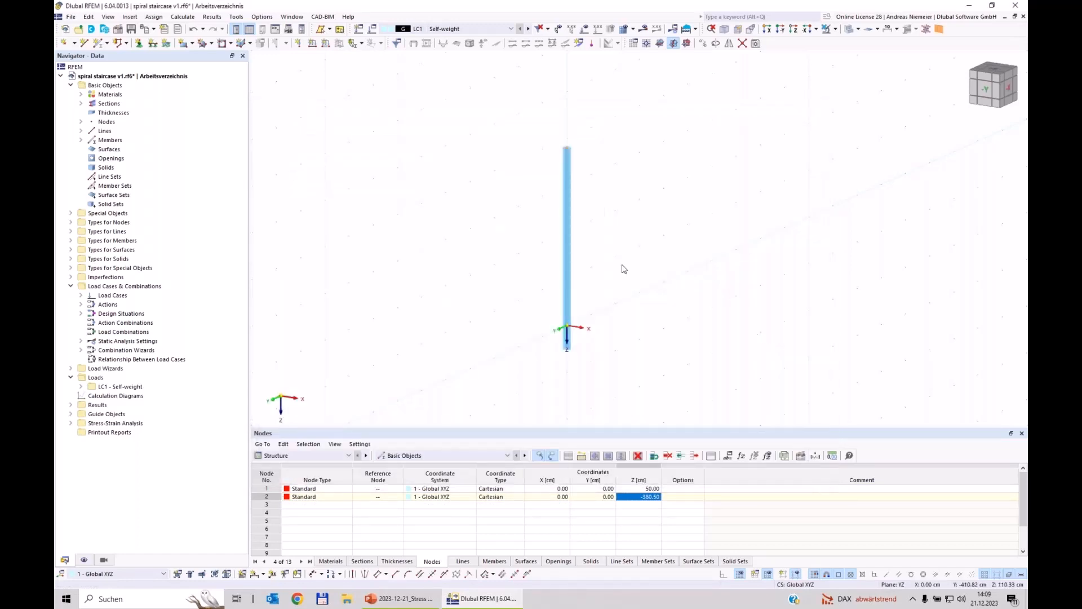
- Delete the duplicate S235 steel, material no. 2, from the materials table
left_click(335, 561)
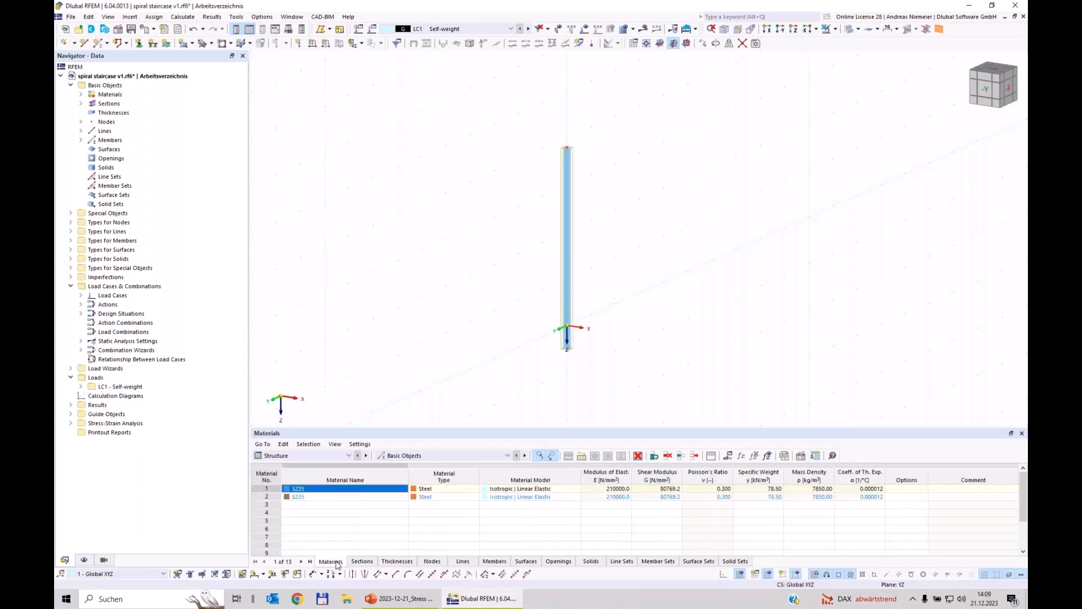
double_click(332, 530)
left_click(268, 497)
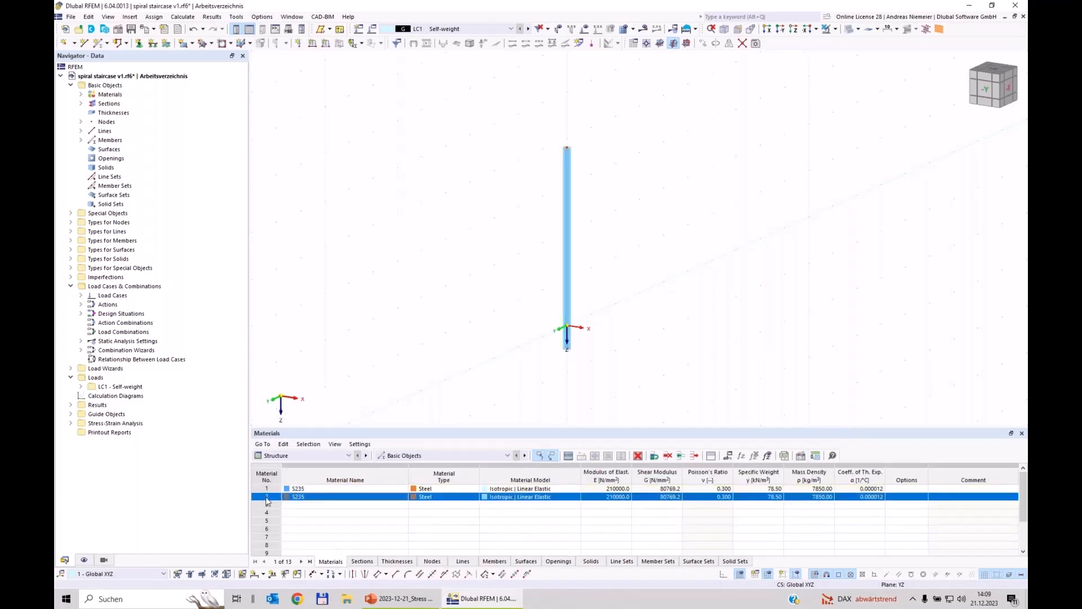
left_click(638, 457)
double_click(350, 521)
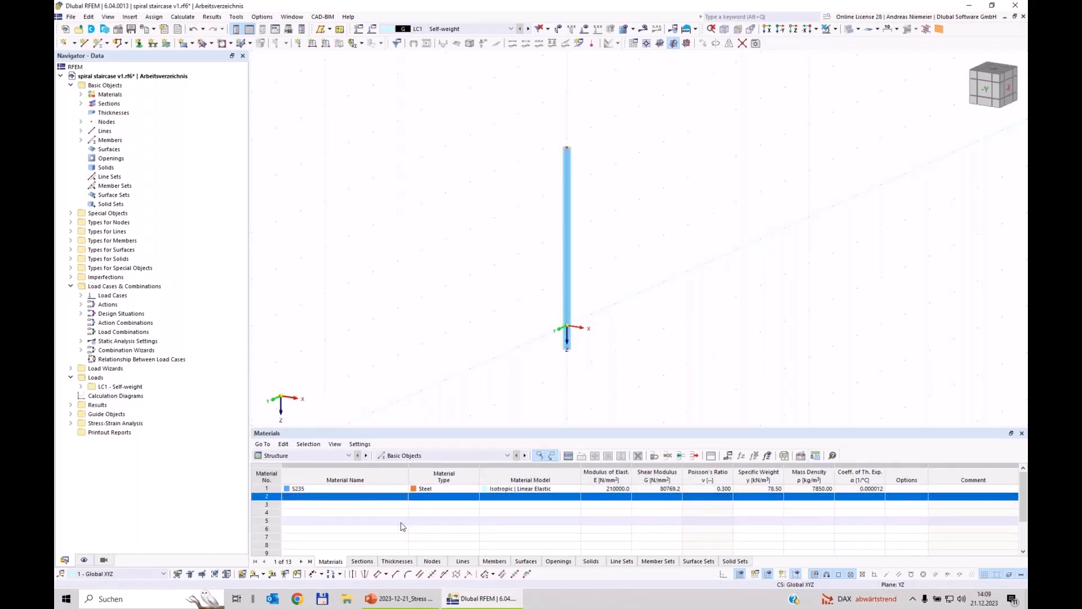
- Delete the two unassigned sections from the sections table, keeping only the CHS 177.8x10.0 used by the column
left_click(362, 561)
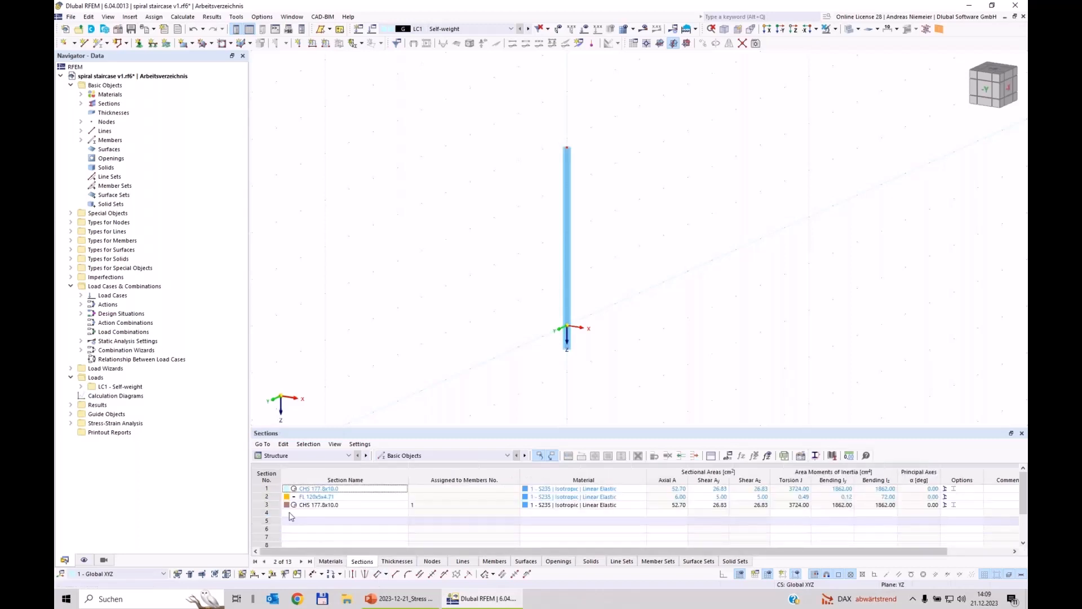
left_click_drag(268, 488, 268, 499)
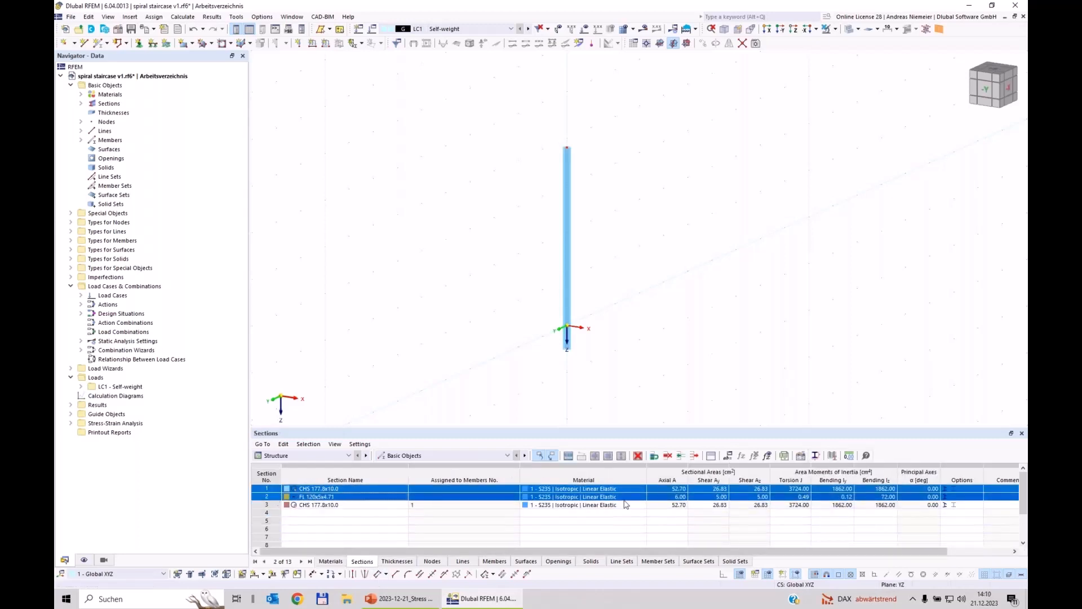
left_click(696, 457)
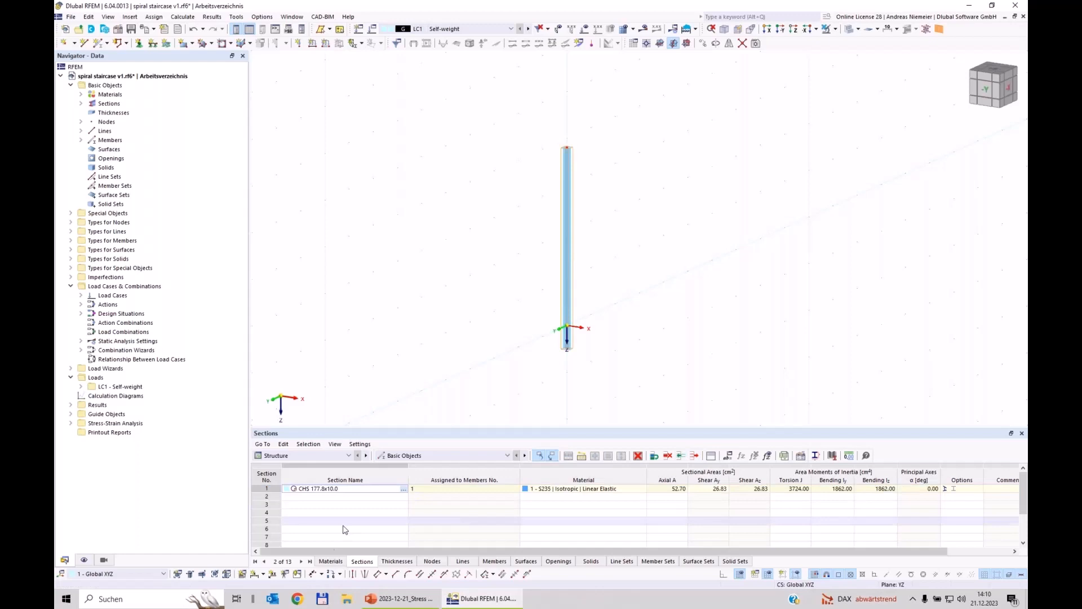
left_click(396, 561)
left_click(332, 562)
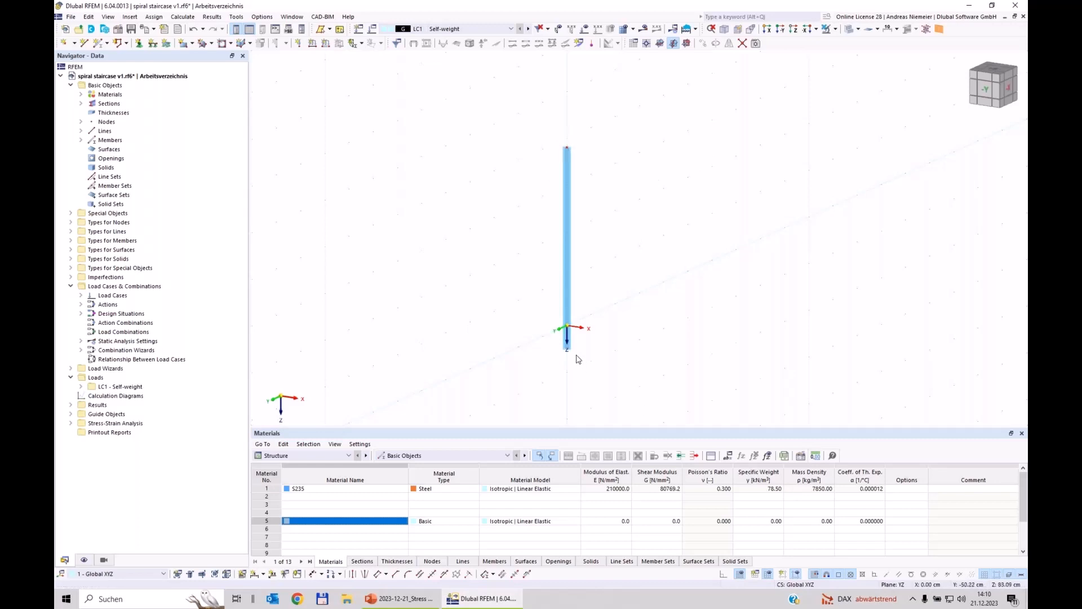
- Assign a hinged nodal support to the column's lower node
left_click(138, 44)
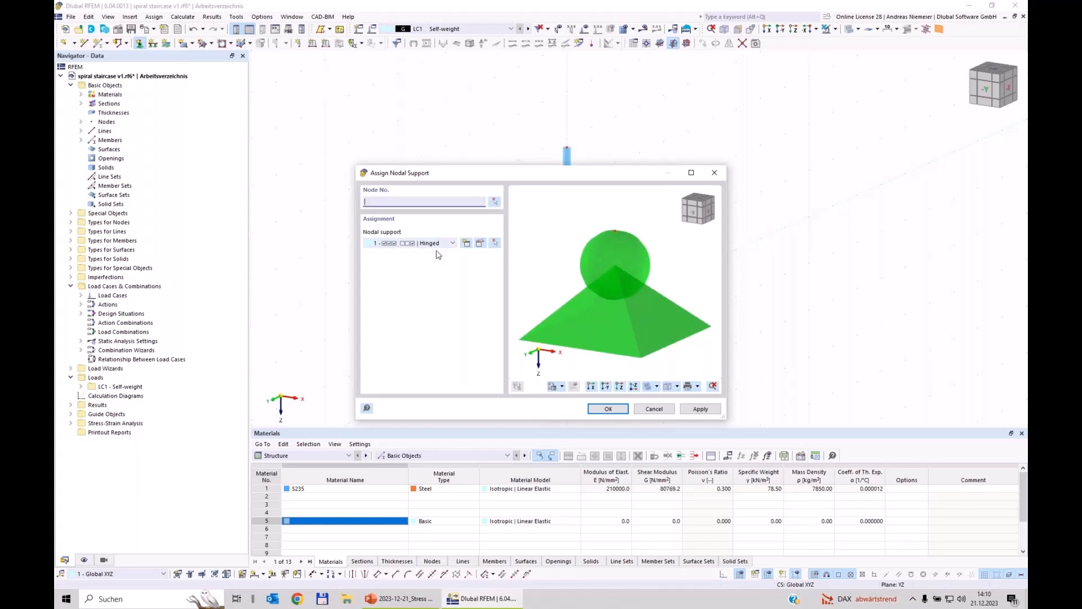
left_click(610, 410)
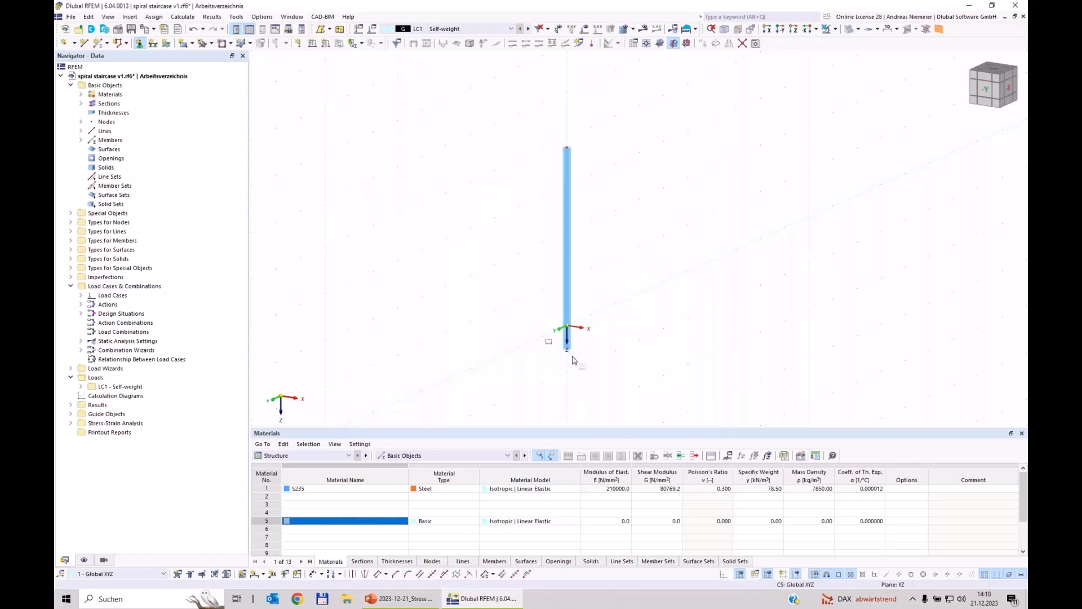
left_click(567, 350)
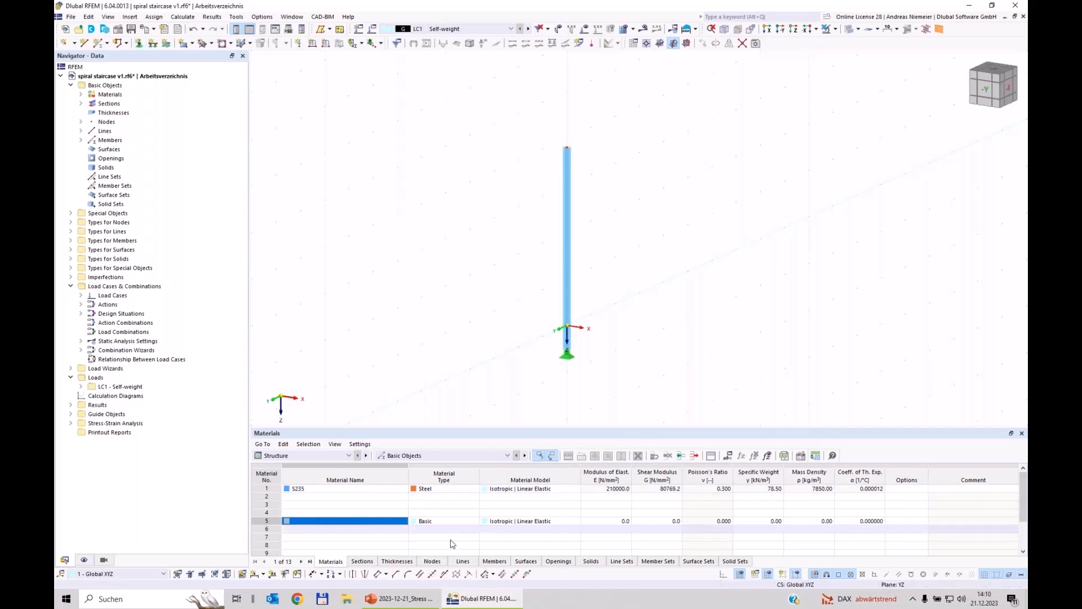
- Switch to the PowerPoint content slide to examine the finished staircase and single tread, and return to RFEM
left_click(407, 601)
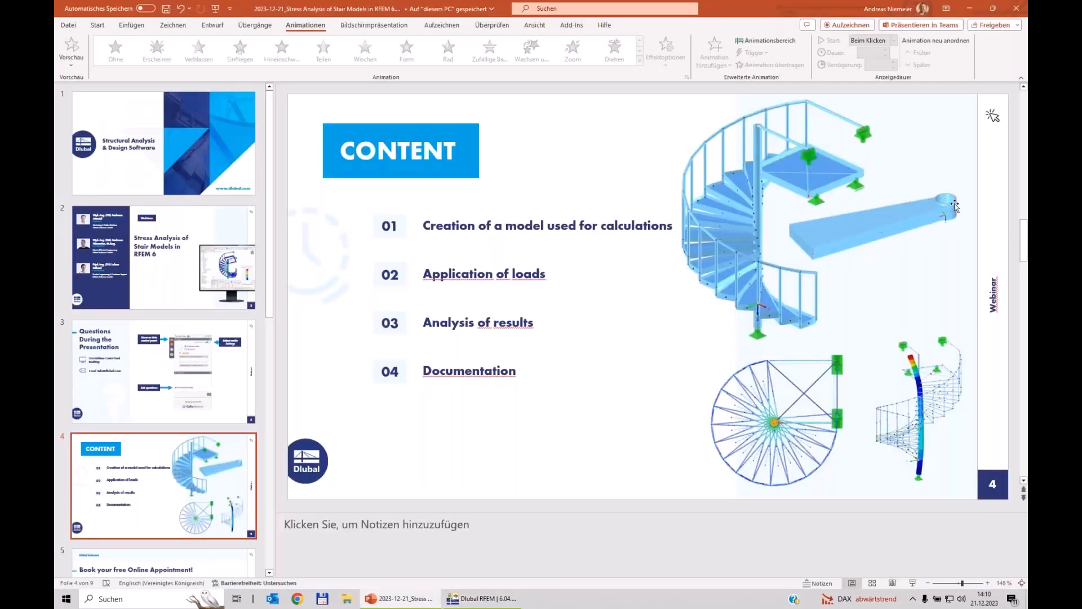
mouse_move(490, 607)
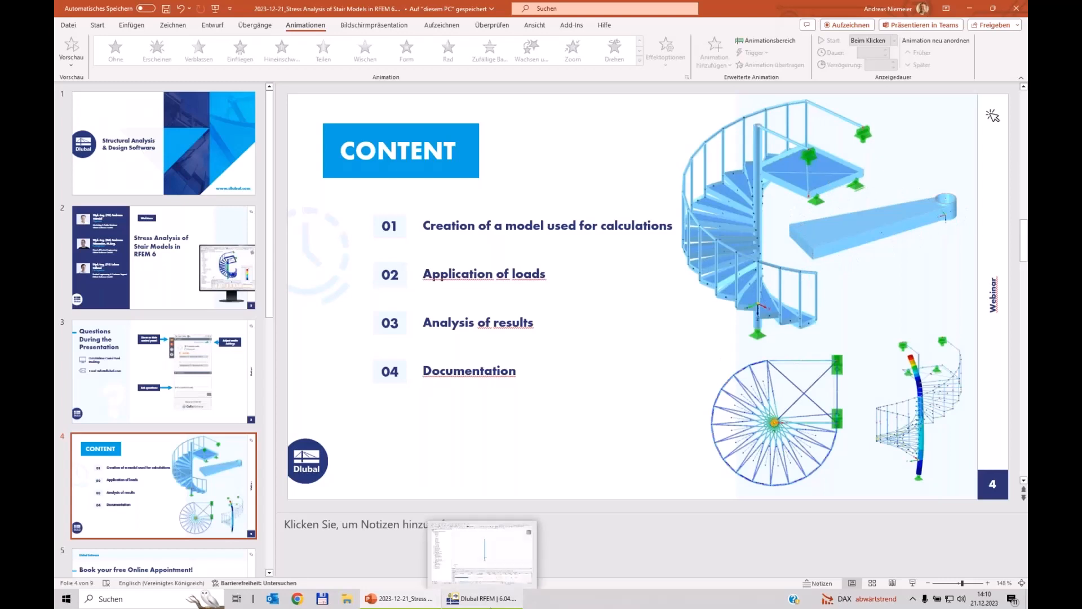
left_click(480, 584)
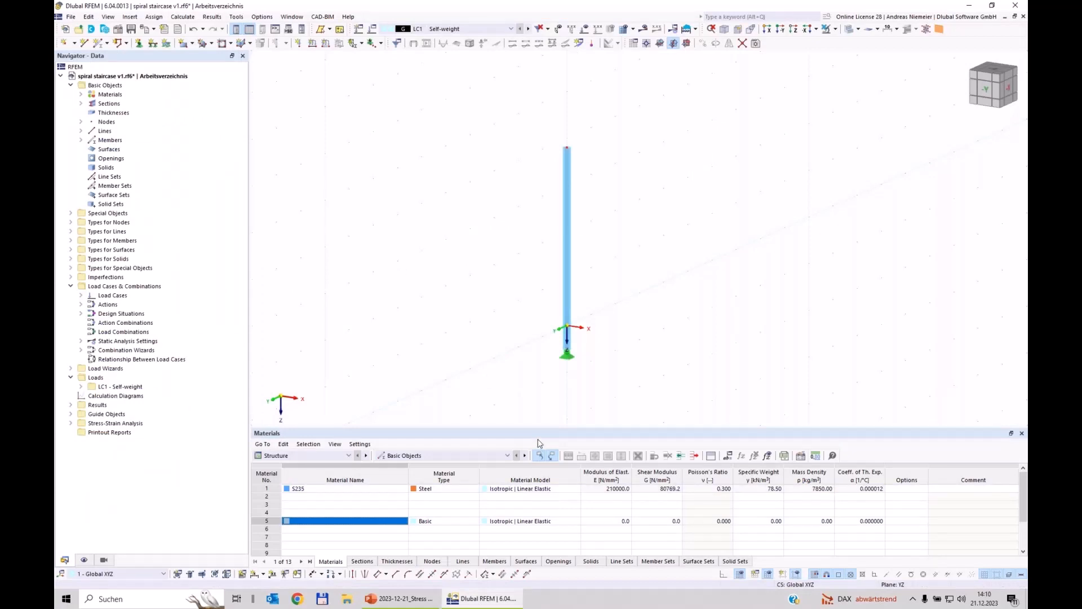
- Add a standard node on the column axis at X 0, Y 0 and Z -8.50 cm in the nodes table
scroll(550, 363, "up", 2)
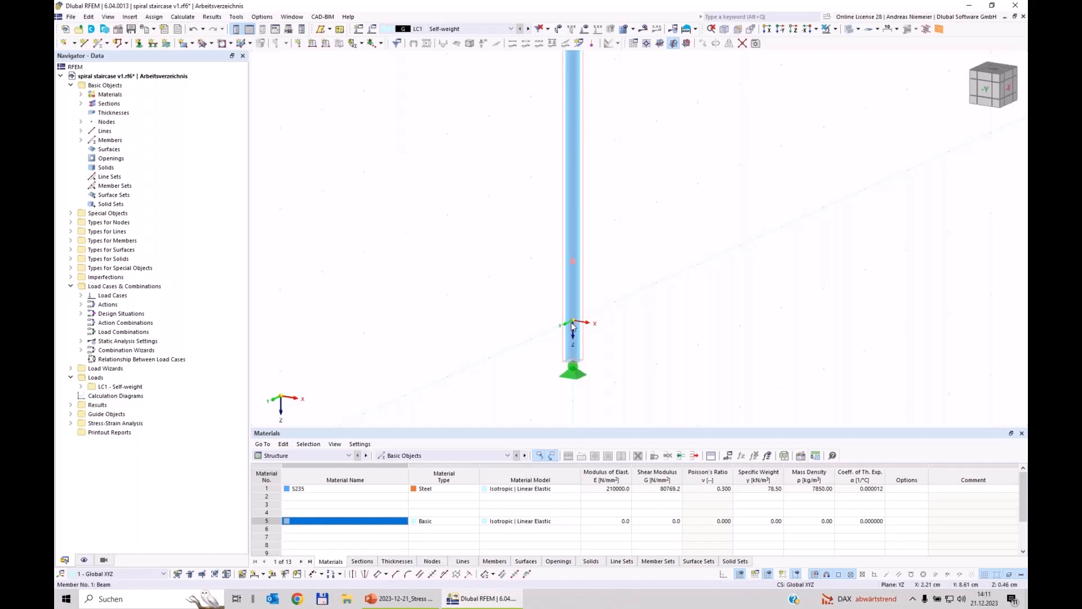
mouse_move(574, 326)
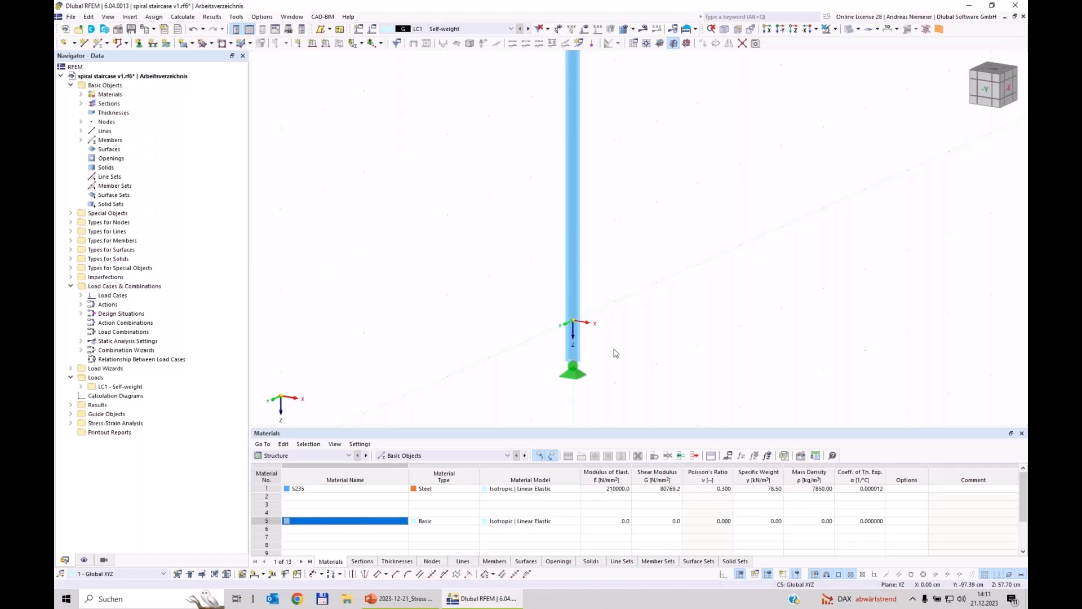
left_click(435, 563)
left_click(312, 512)
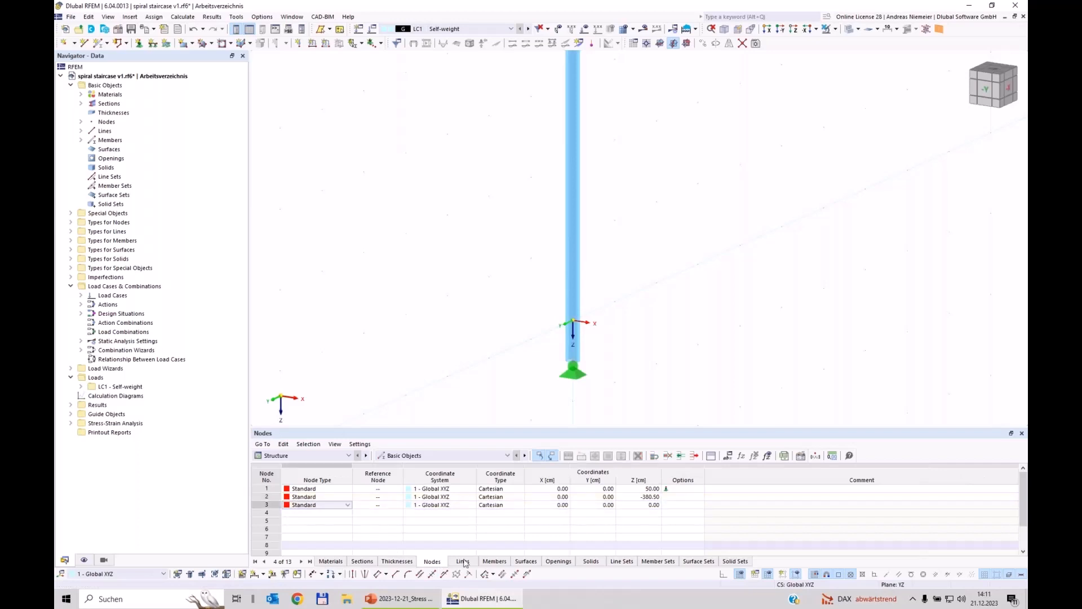
key("Tab")
key("Tab")
key("Tab")
key("Tab")
key("Tab")
key("Tab")
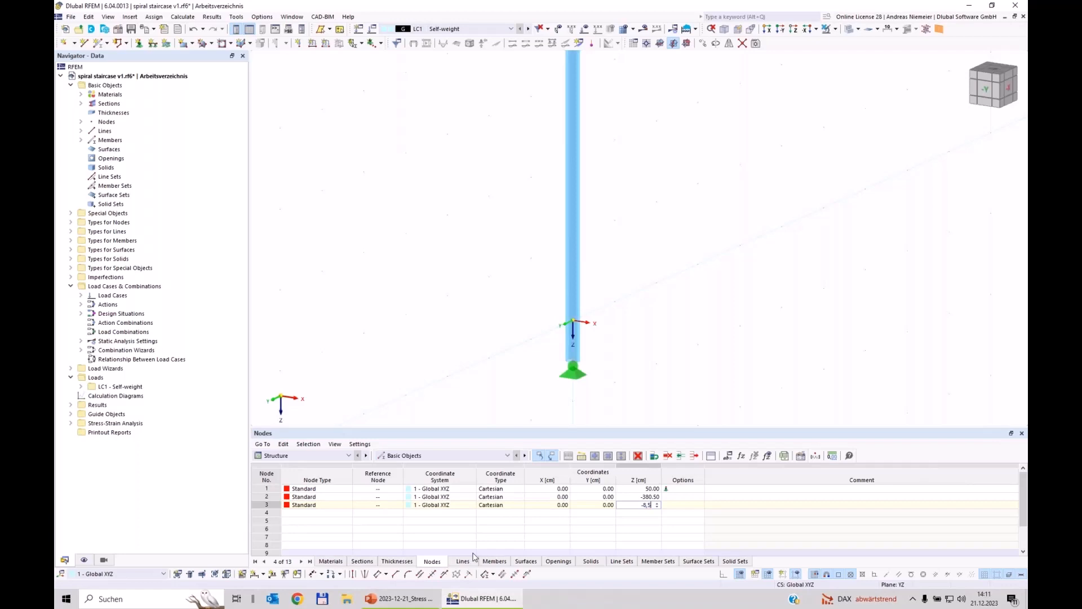
key("Return")
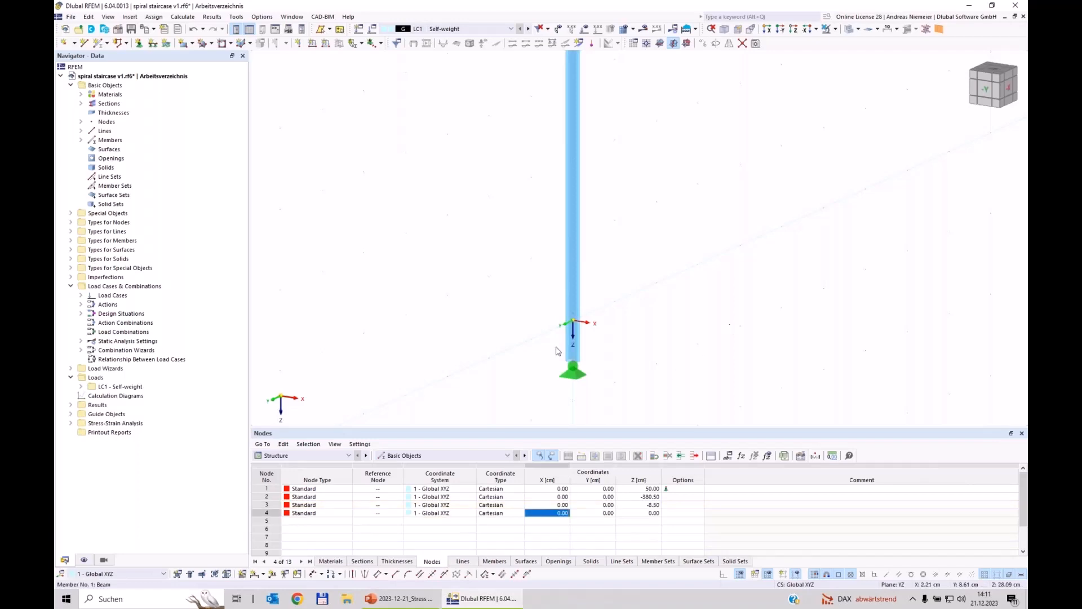
- Move the work plane origin to the new node at Z -8.50 cm and switch the work plane to XY
scroll(573, 336, "up", 2)
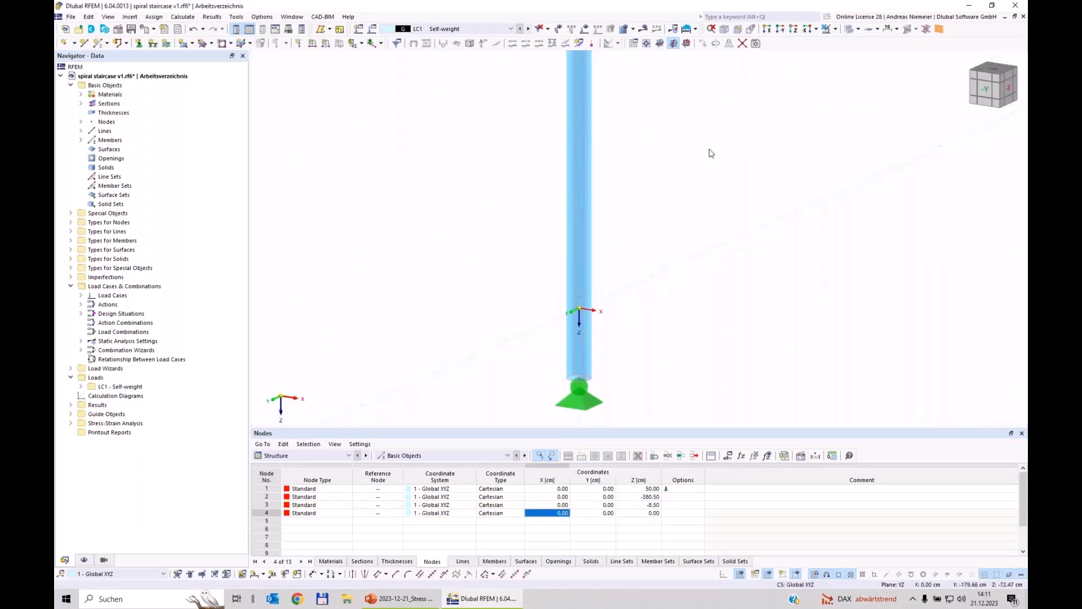
scroll(712, 155, "down", 1)
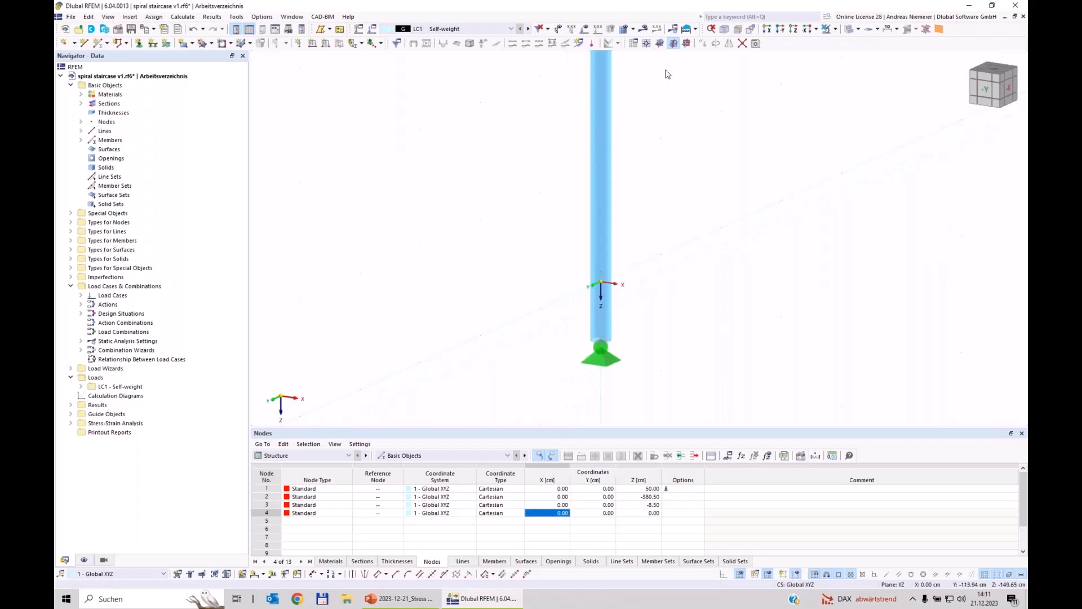
left_click(646, 45)
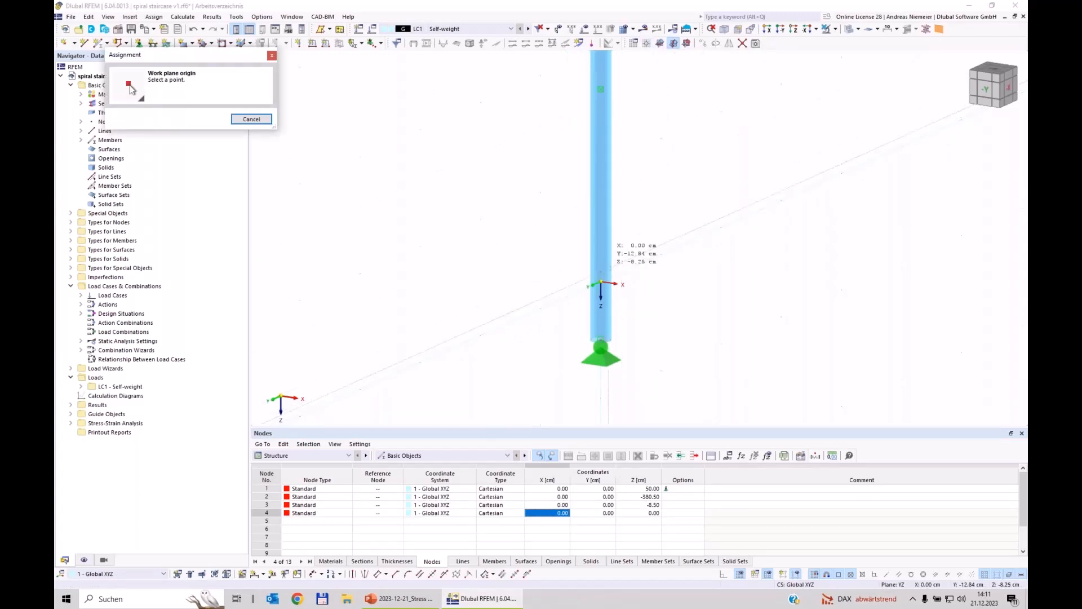
left_click(623, 269)
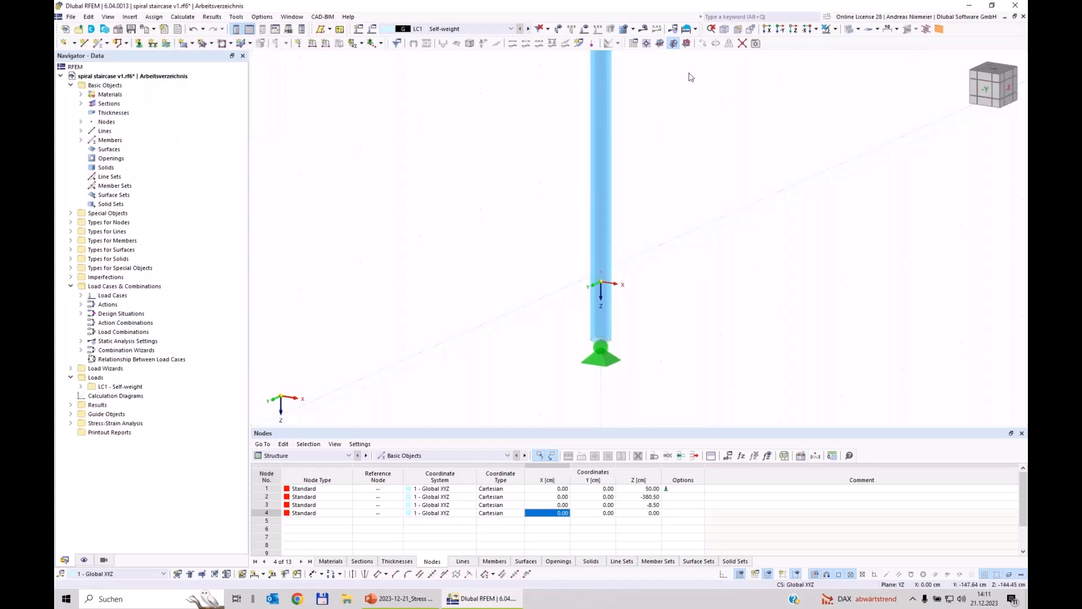
left_click(660, 44)
middle_click_drag(522, 380, 611, 345, "ctrl")
scroll(623, 307, "up", 5)
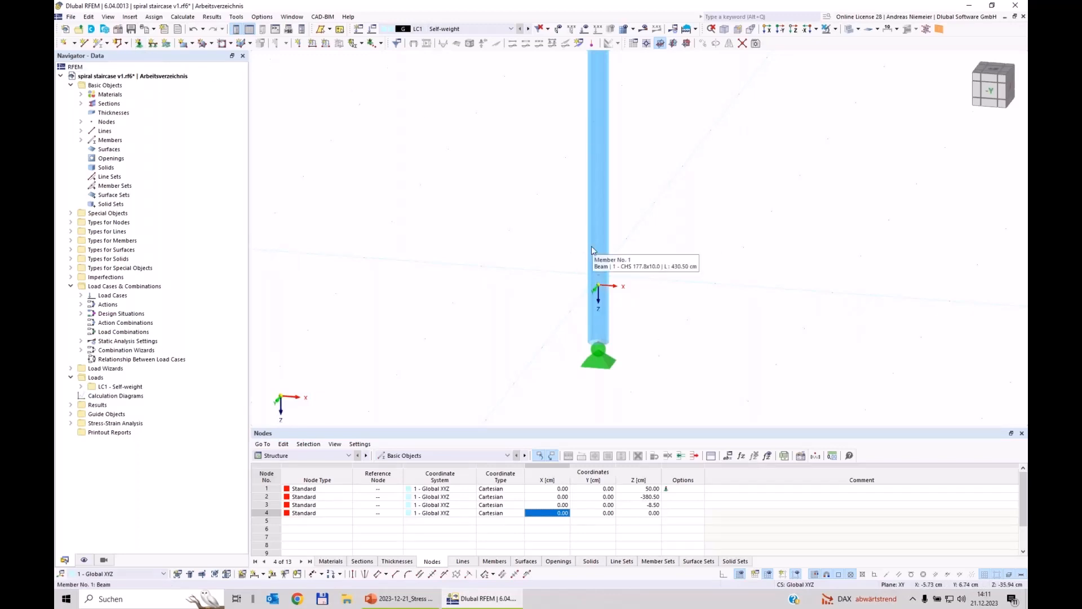
- Draw a circle line of radius 9.7 cm centred on the node at Z -8.50 cm, and check it around the column
left_click(126, 44)
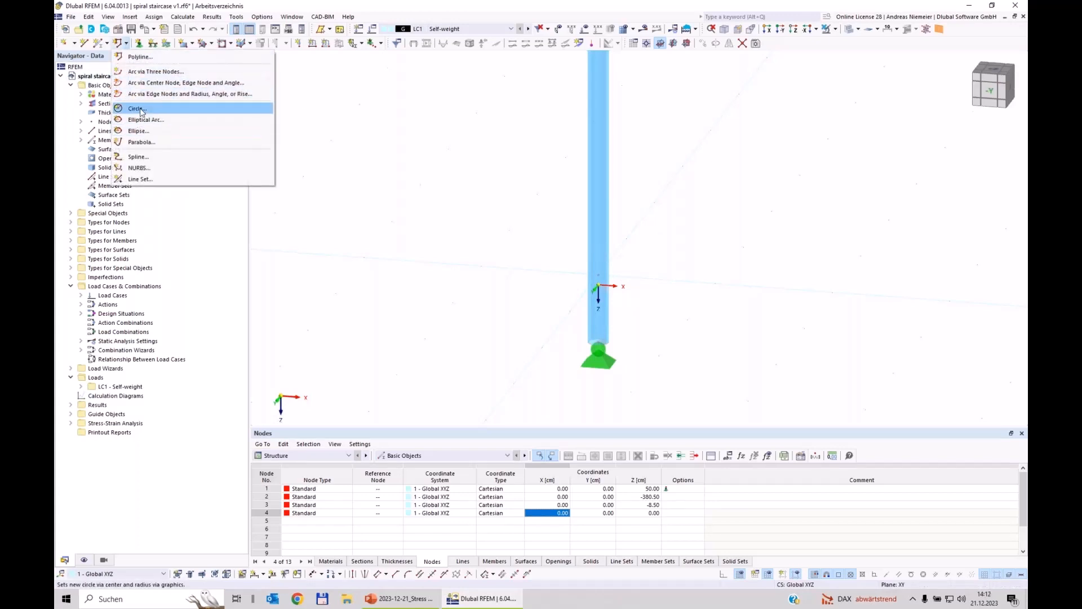
left_click(140, 110)
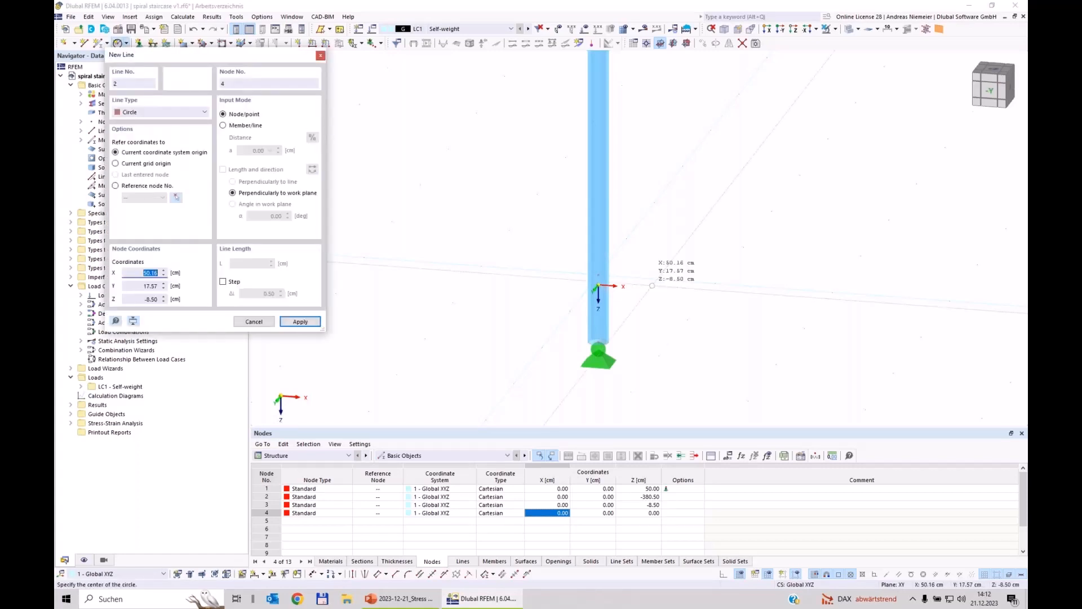
scroll(652, 286, "up", 2)
left_click(580, 278)
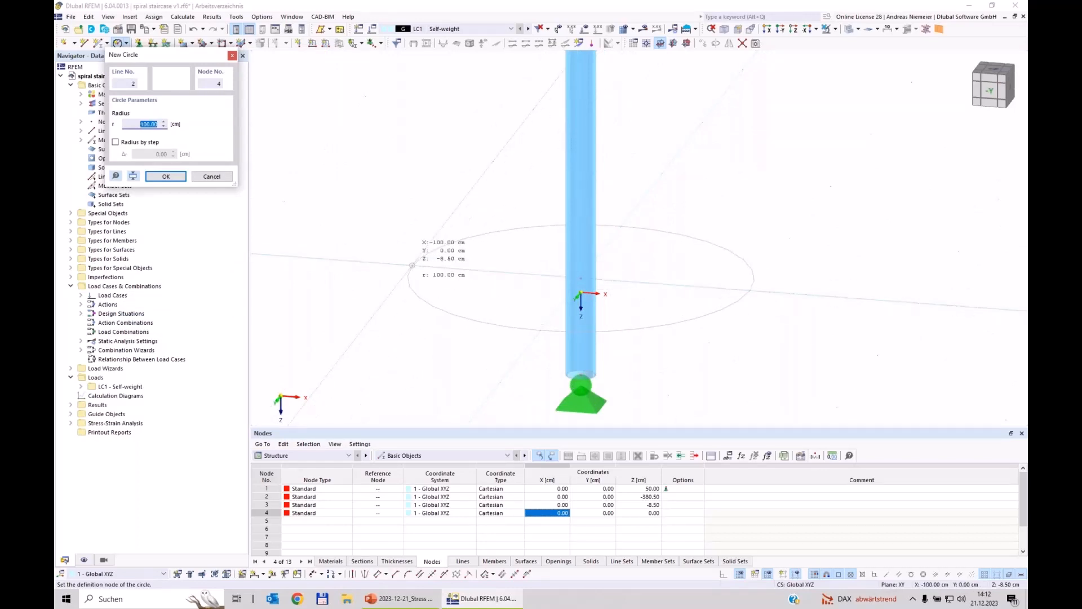
type("9,7")
key("Return")
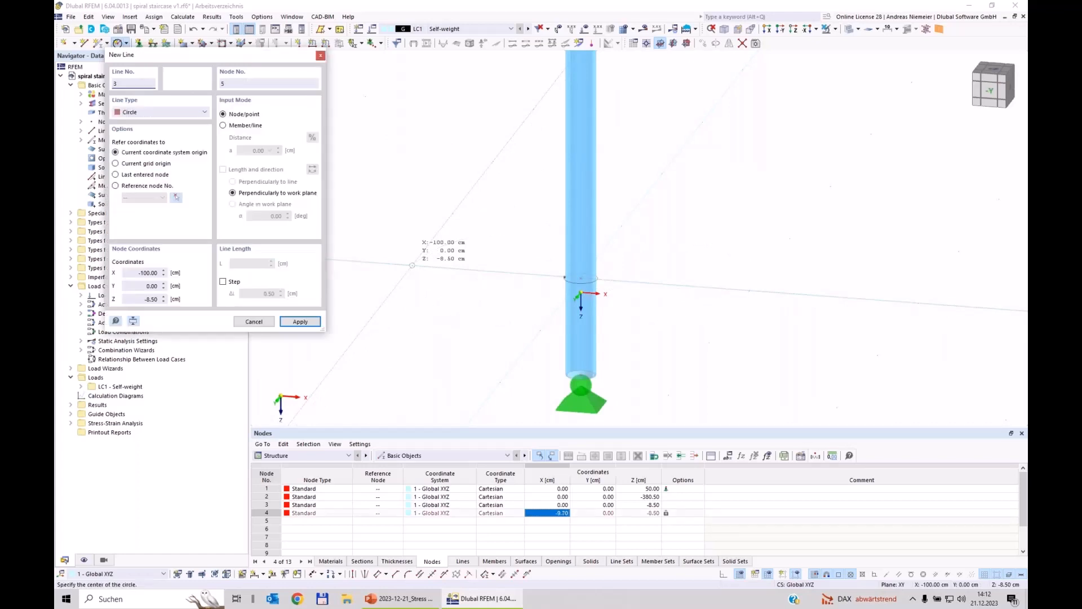
key("Escape")
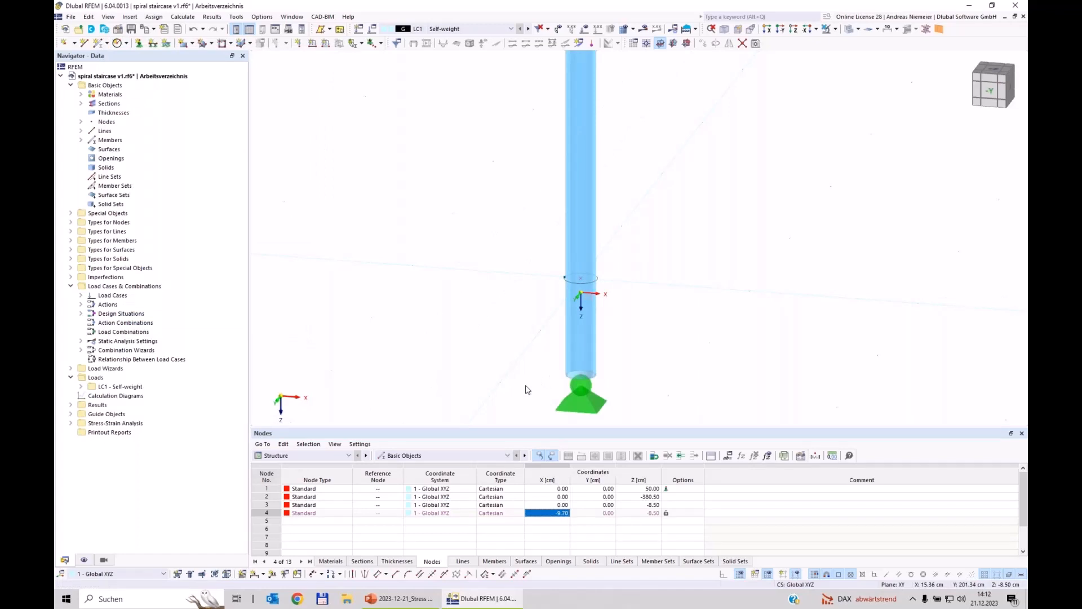
key("ctrl+2")
scroll(658, 362, "up", 4)
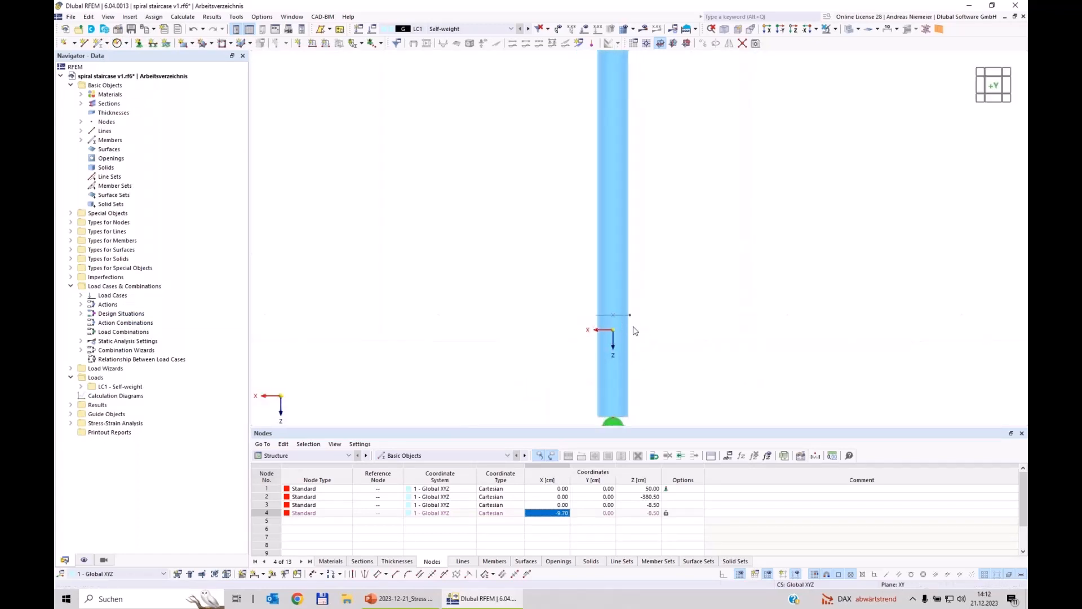
middle_click_drag(636, 331, 579, 258, "ctrl")
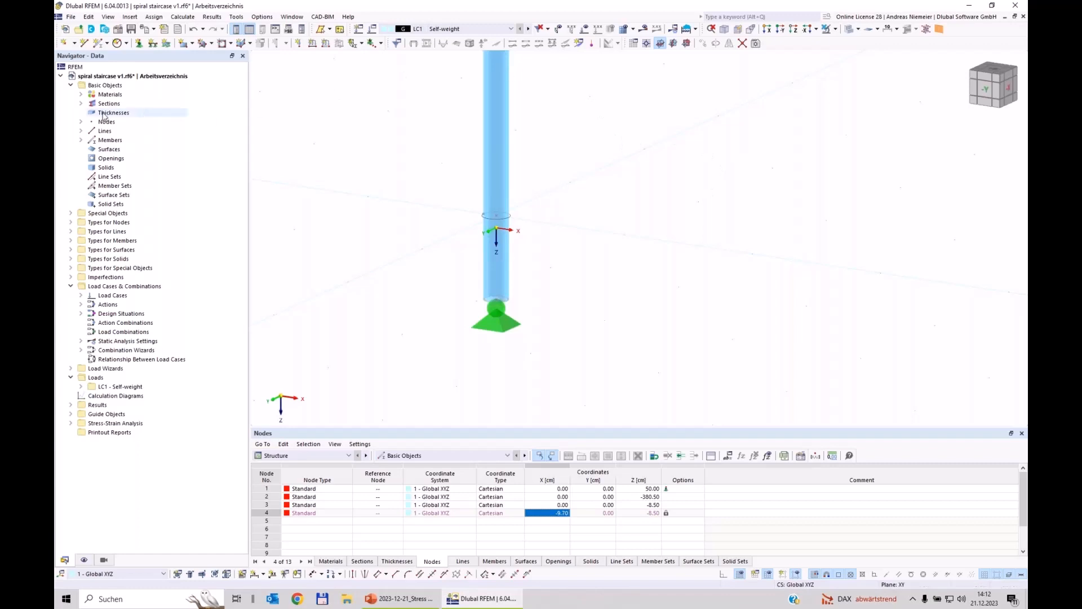
- Draw a 145 cm single line at 0° in the work plane, starting from the column-axis node at Z -8.50 cm
left_click(84, 42)
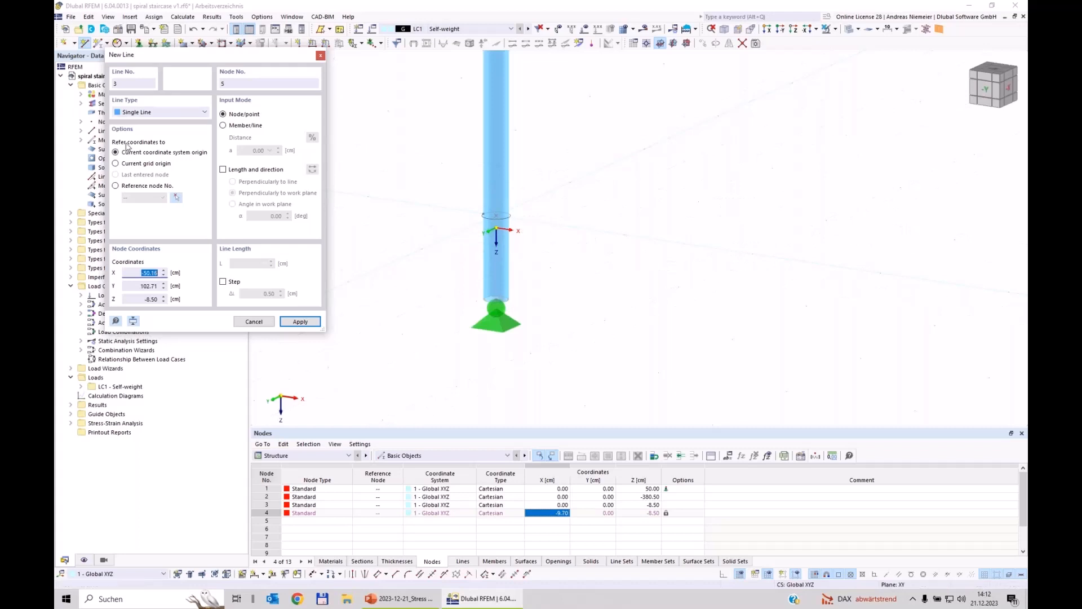
left_click(223, 169)
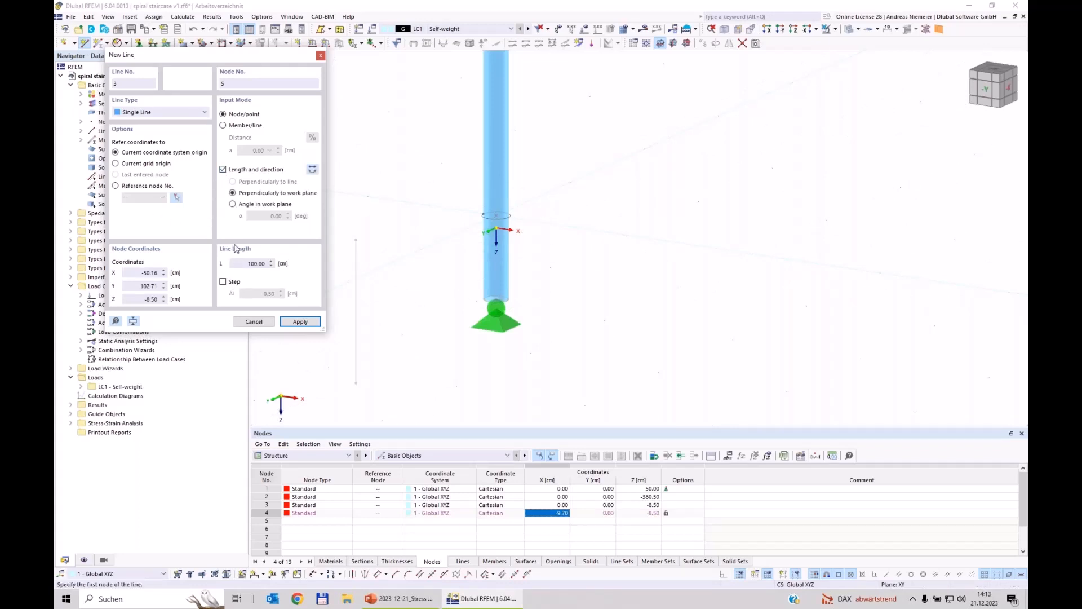
left_click(233, 207)
double_click(241, 263)
type("145")
key("Return")
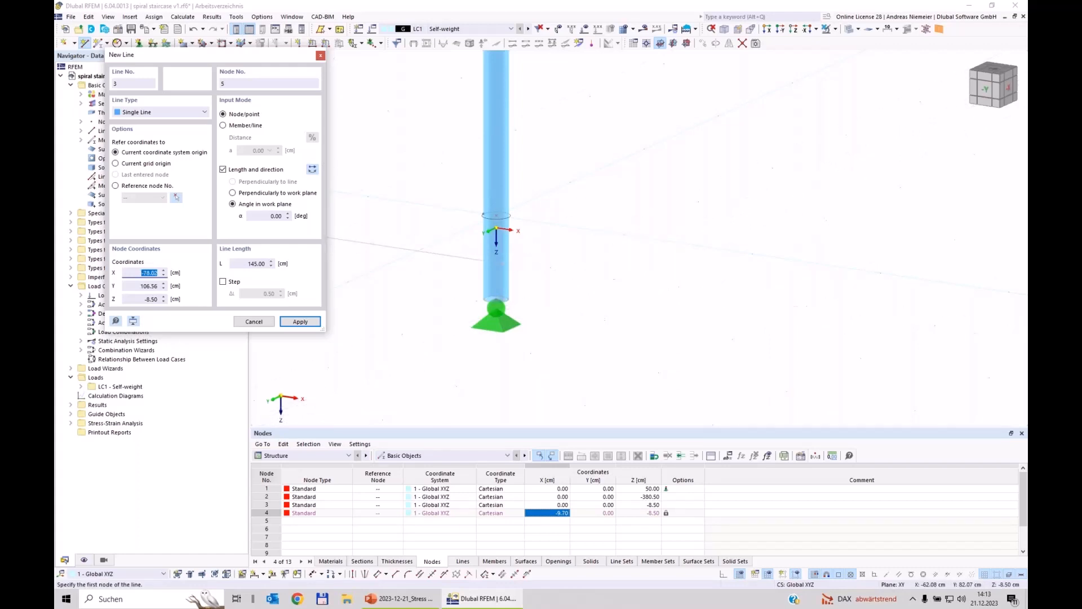
scroll(496, 227, "up", 2)
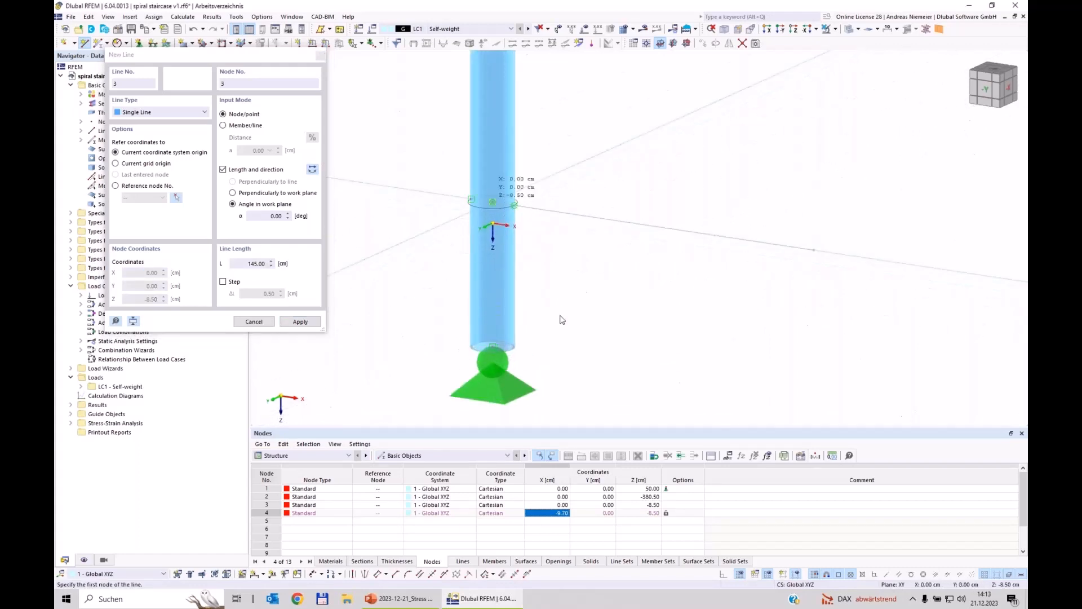
left_click(493, 202)
key("Escape")
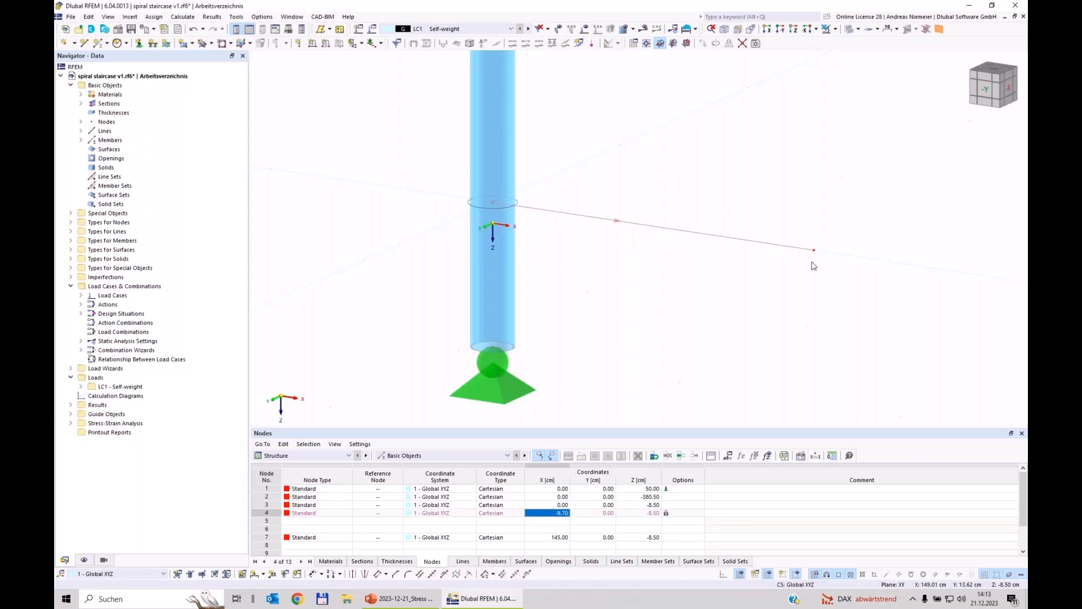
- Create one copy of the 145 cm line rotated by -8.50° about the global Z axis through the origin
scroll(815, 252, "up", 1)
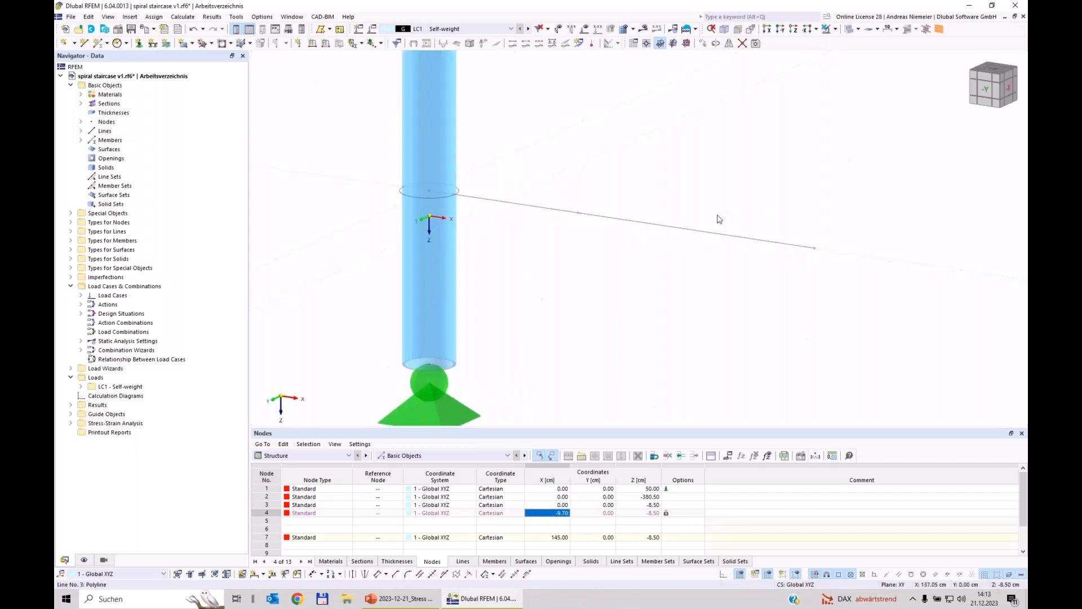
scroll(587, 339, "down", 1)
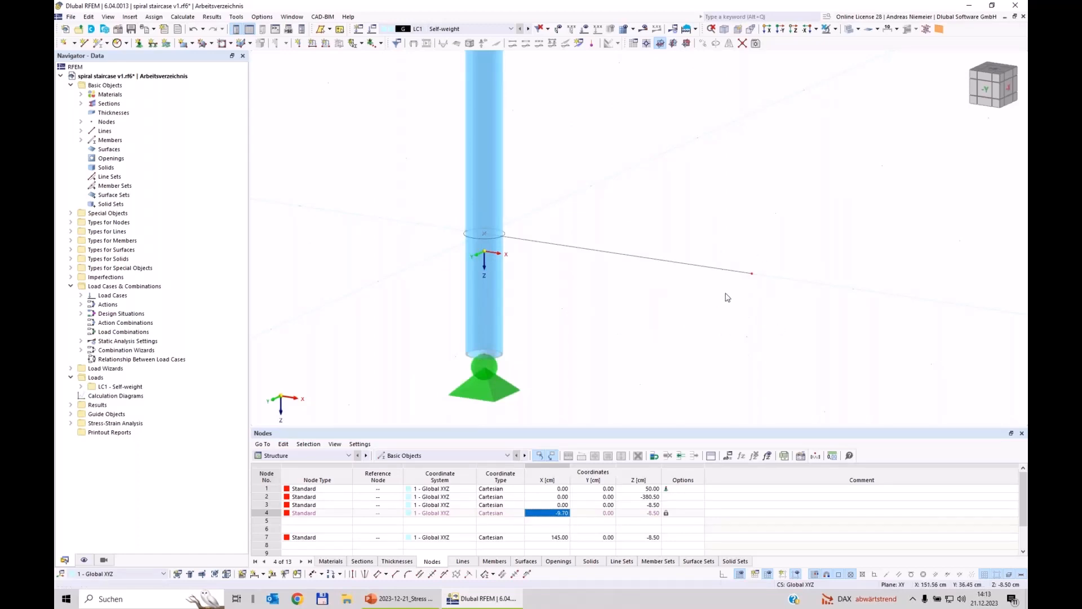
left_click(708, 268)
left_click(716, 43)
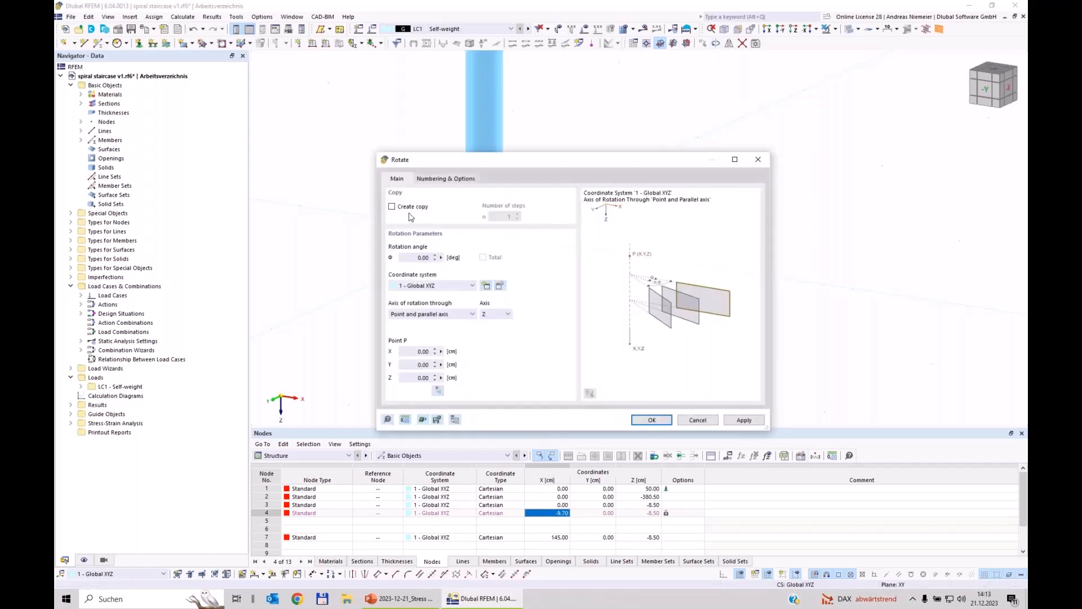
left_click(392, 207)
left_click(422, 258)
left_click(651, 421)
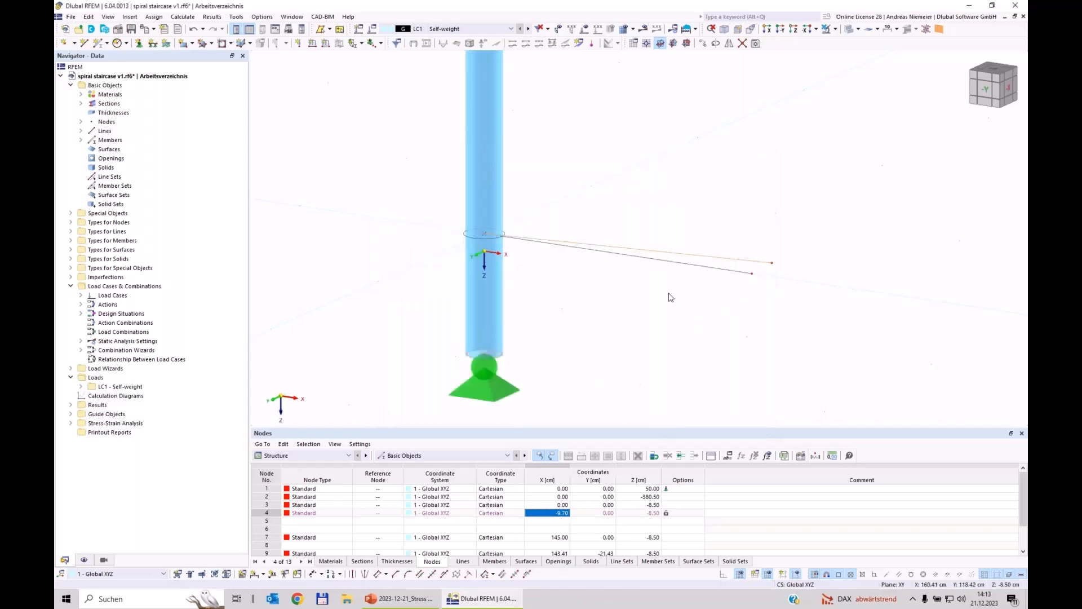
- Create one copy of the rotated line, turned by 17° about the Z axis to the opposite side of the centre line
left_click(716, 43)
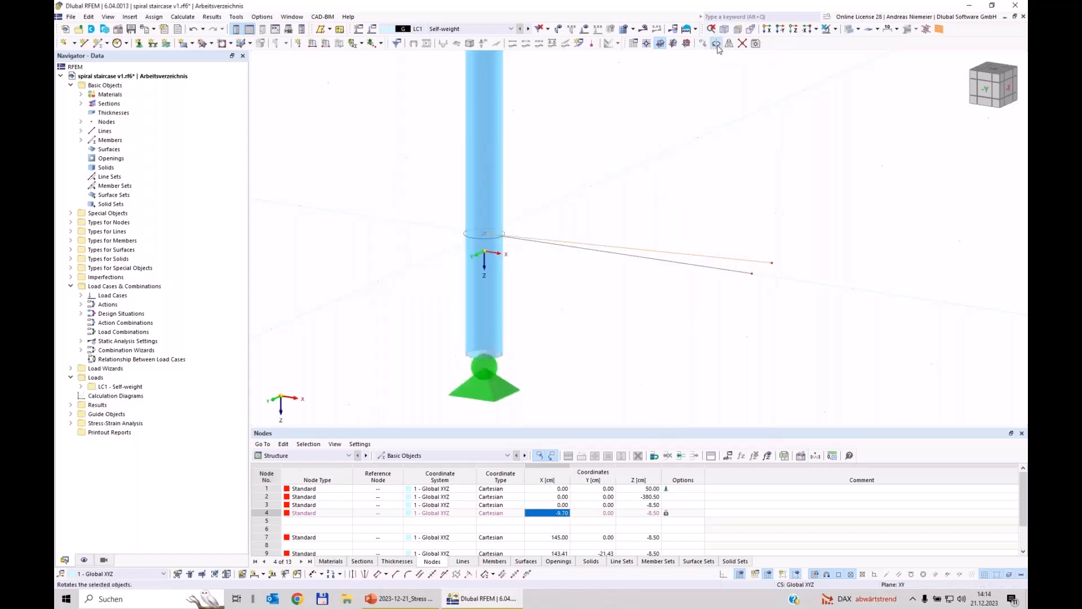
double_click(411, 257)
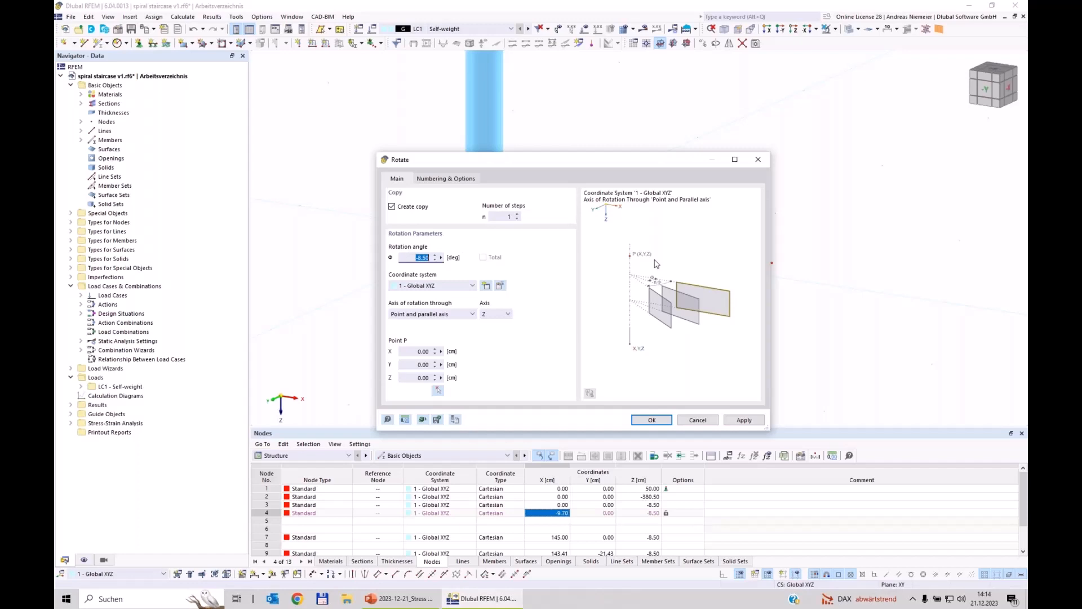
type("17")
left_click(658, 421)
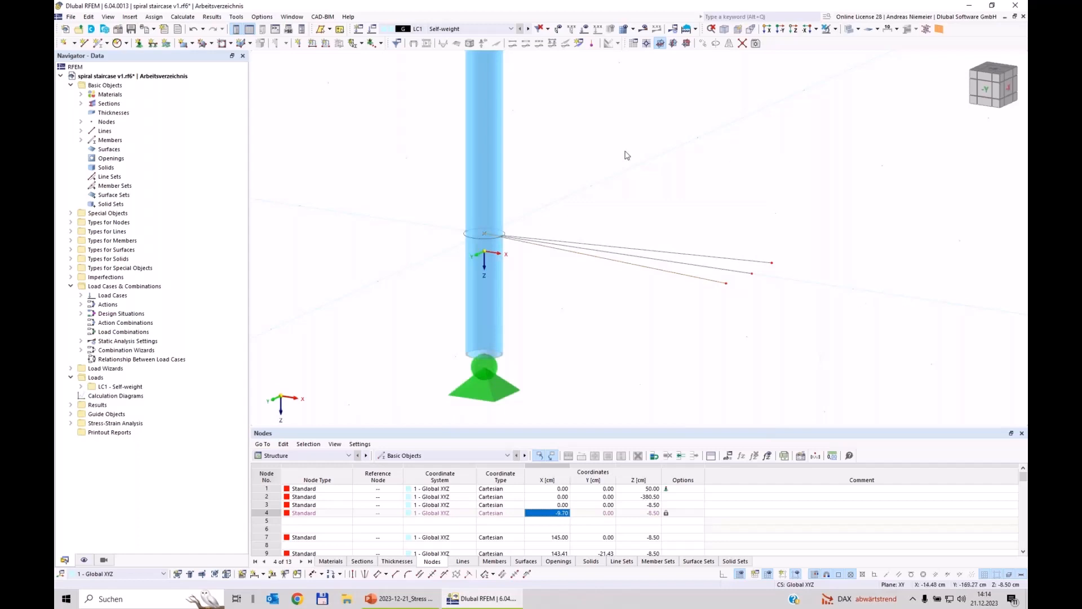
- Delete the two outer rotated lines, keeping their end nodes and the centre line
middle_click_drag(613, 198, 663, 234, "ctrl")
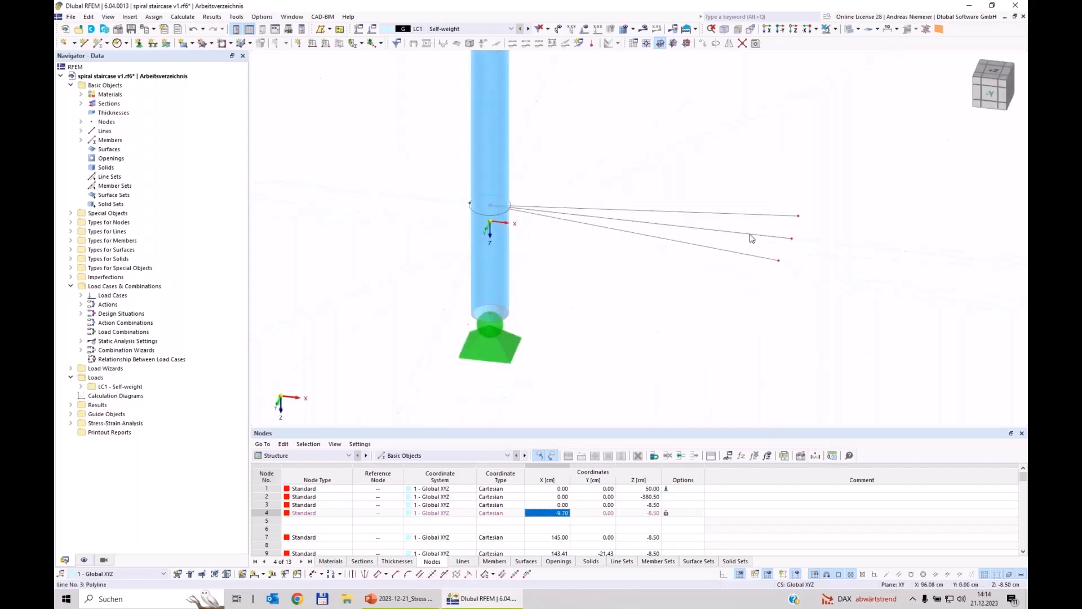
scroll(768, 237, "up", 3)
scroll(826, 271, "down", 1)
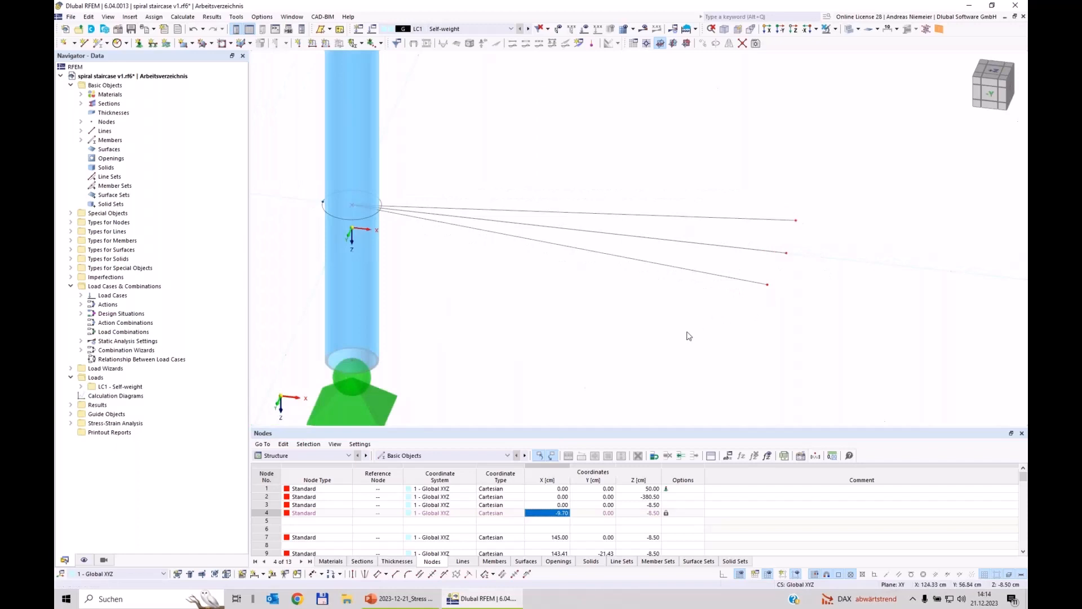
left_click_drag(710, 303, 663, 259)
key("Delete")
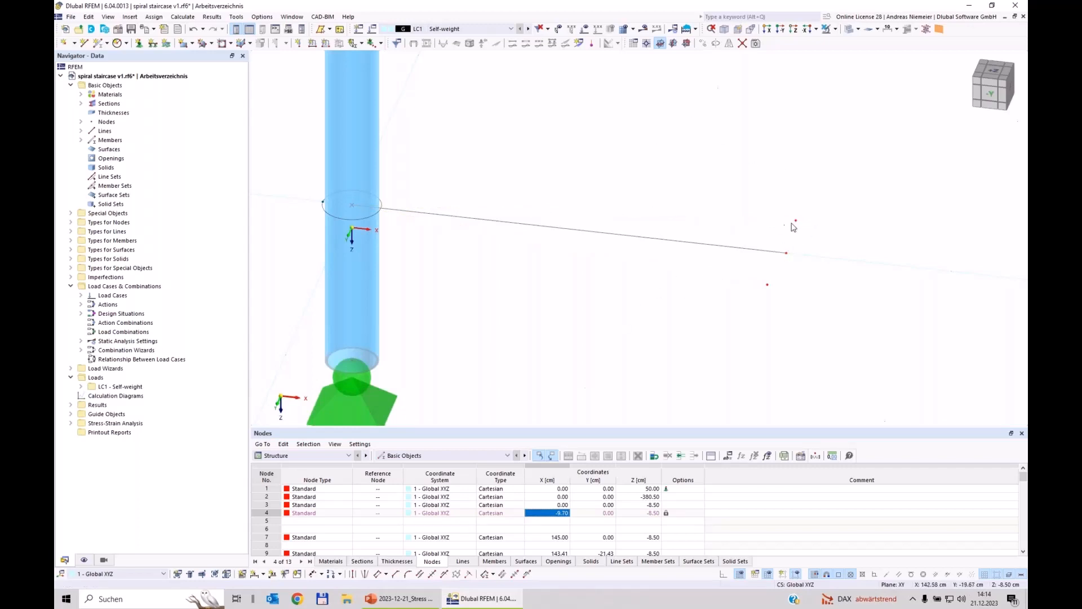
- Enable snapping to the circle's quadrant points and draw a line from the outer node at Y -21.43 to the circle point at Y -9.70 cm
double_click(83, 43)
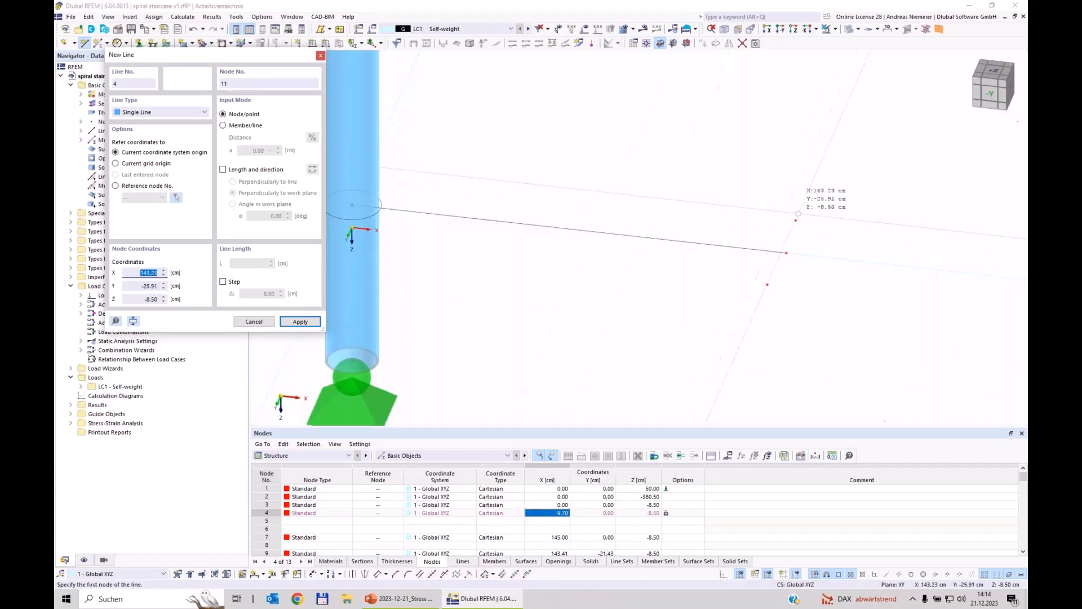
left_click(795, 221)
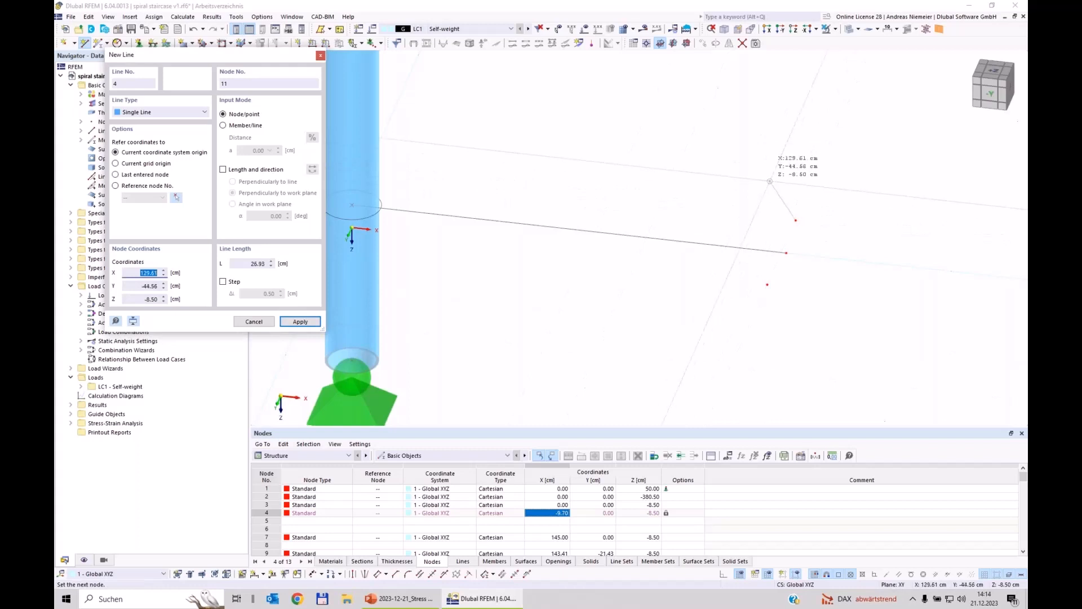
scroll(806, 172, "down", 1)
scroll(481, 215, "up", 2)
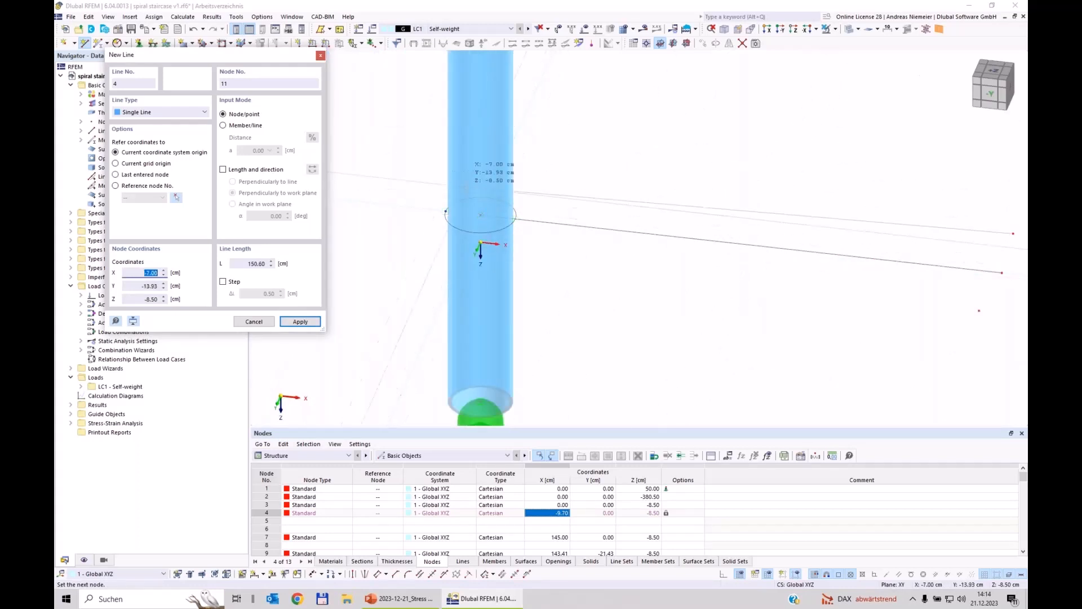
scroll(499, 200, "up", 2)
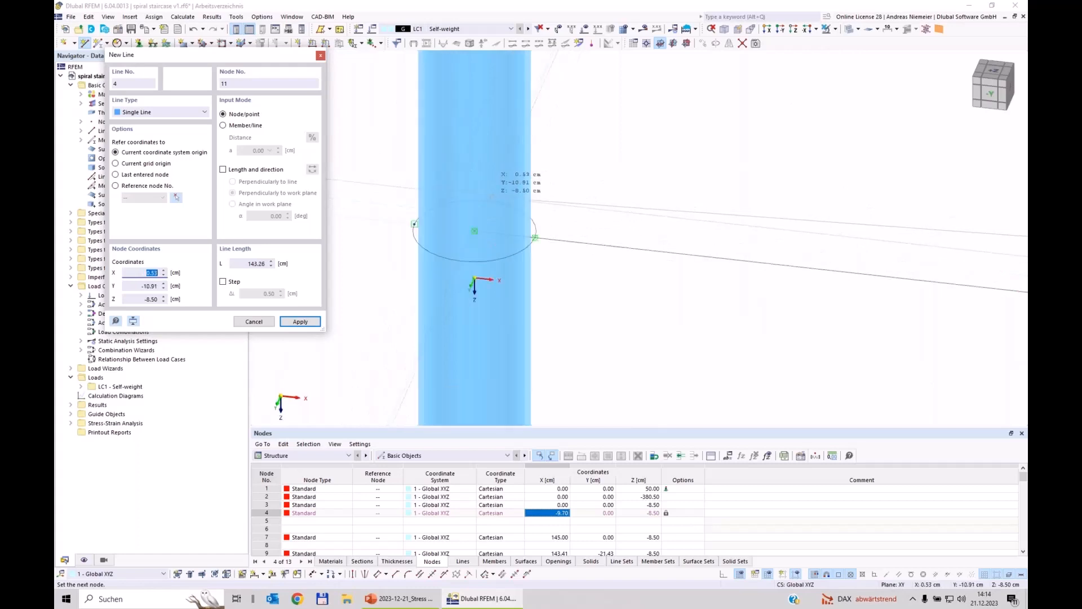
scroll(490, 175, "down", 1)
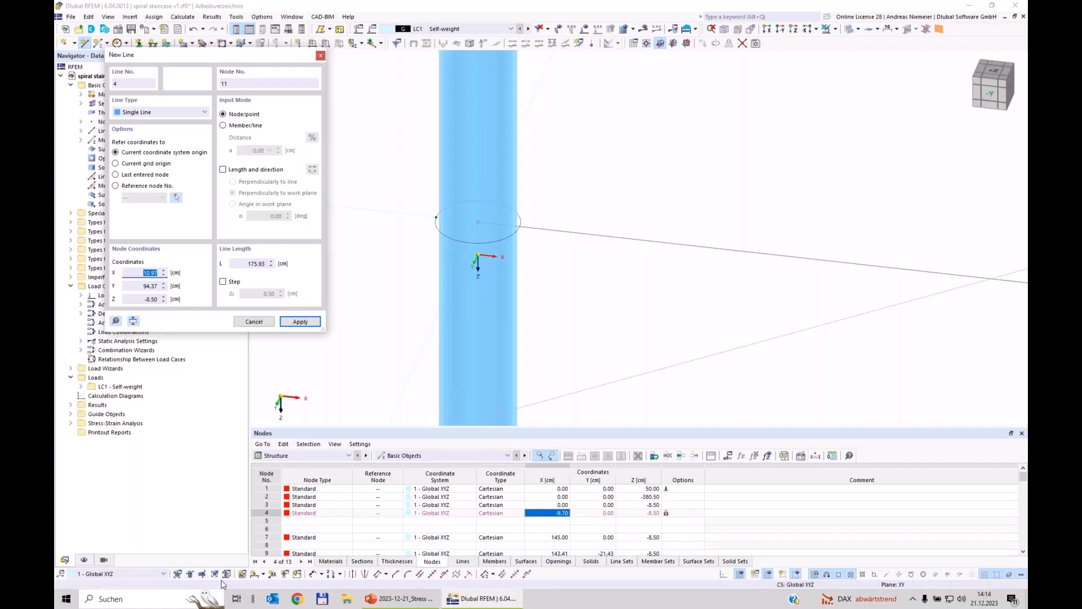
left_click(923, 574)
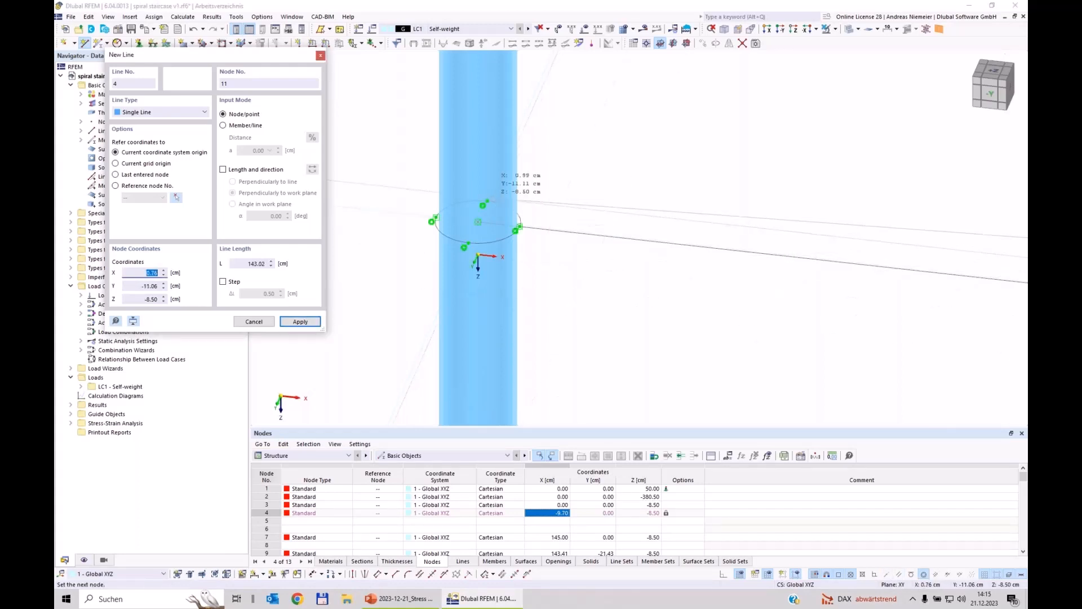
left_click(479, 200)
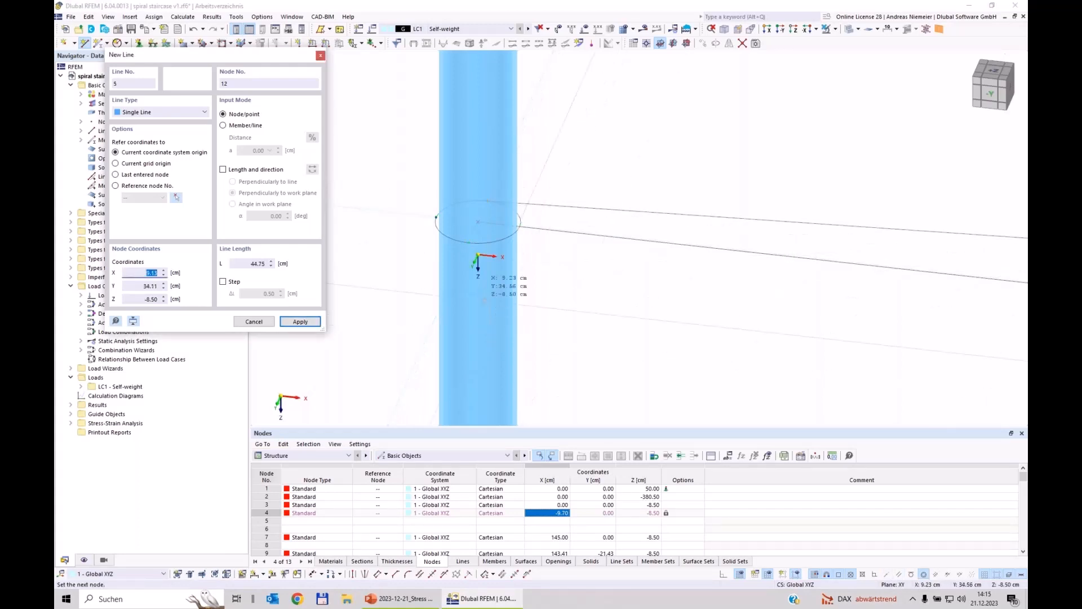
scroll(479, 265, "down", 2)
key("Escape")
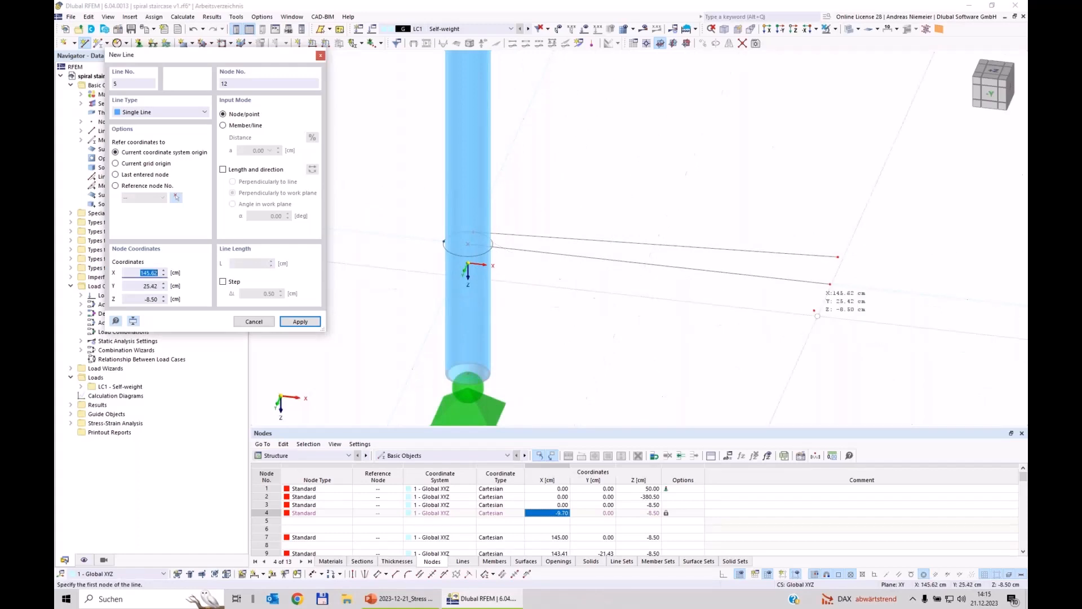
- Draw the opposite tread edge as a line from the outer node at Y 21.43 to the circle point at Y 9.70 cm
left_click(813, 310)
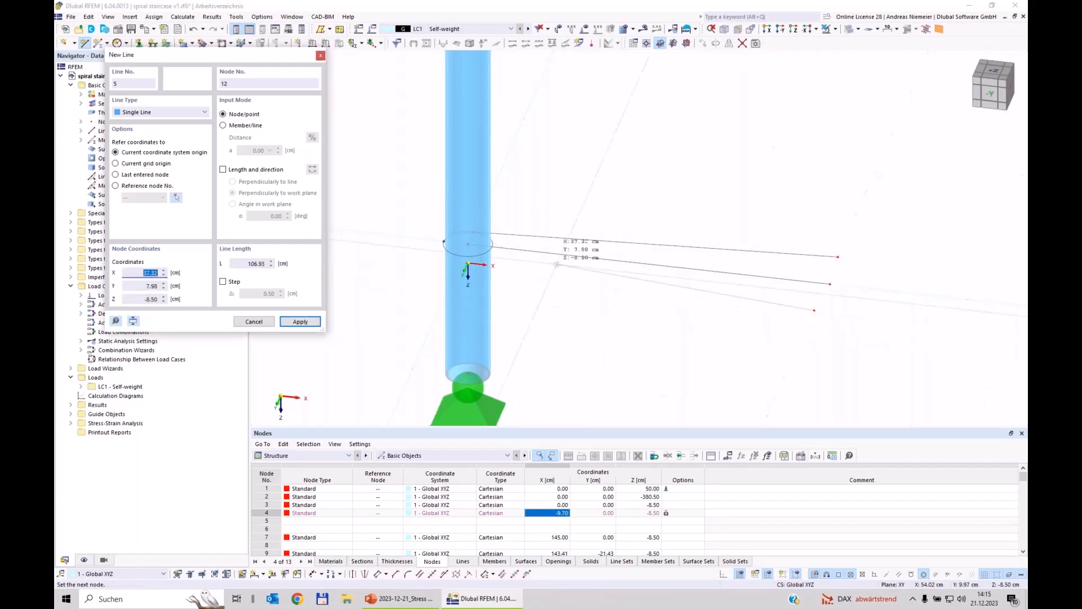
scroll(473, 242, "up", 2)
left_click(472, 239)
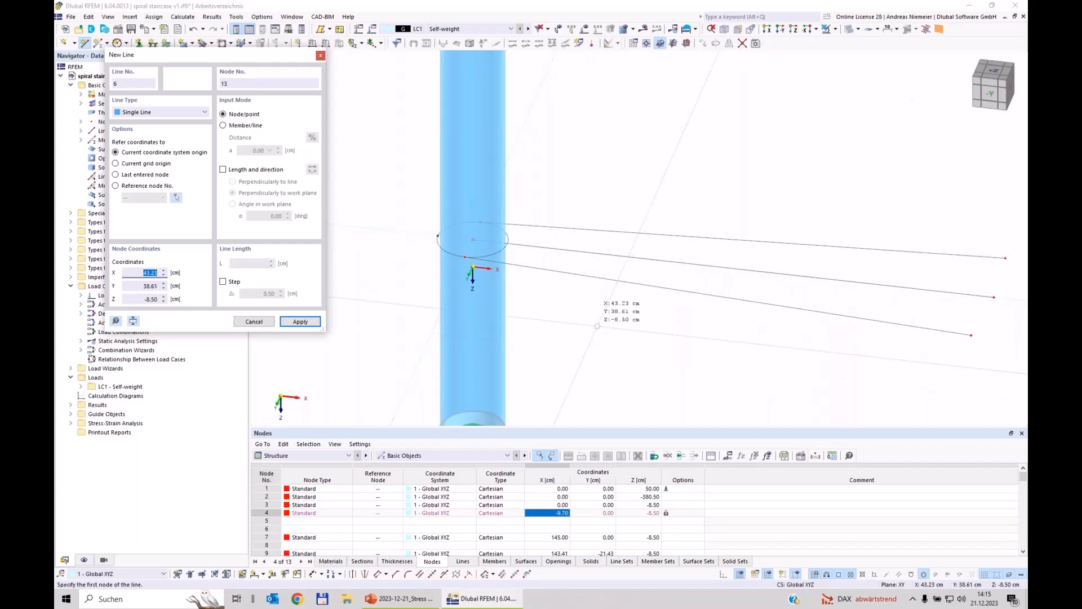
key("Escape")
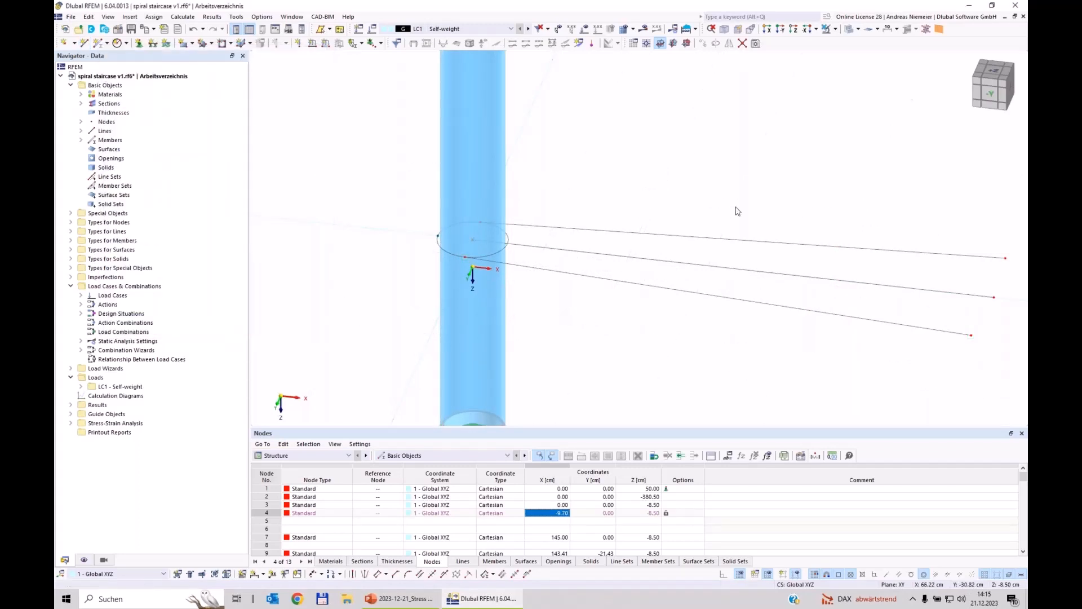
- Draw an arc via three nodes through the outer ends of the centre line and both tread edges
left_click(128, 44)
left_click(139, 72)
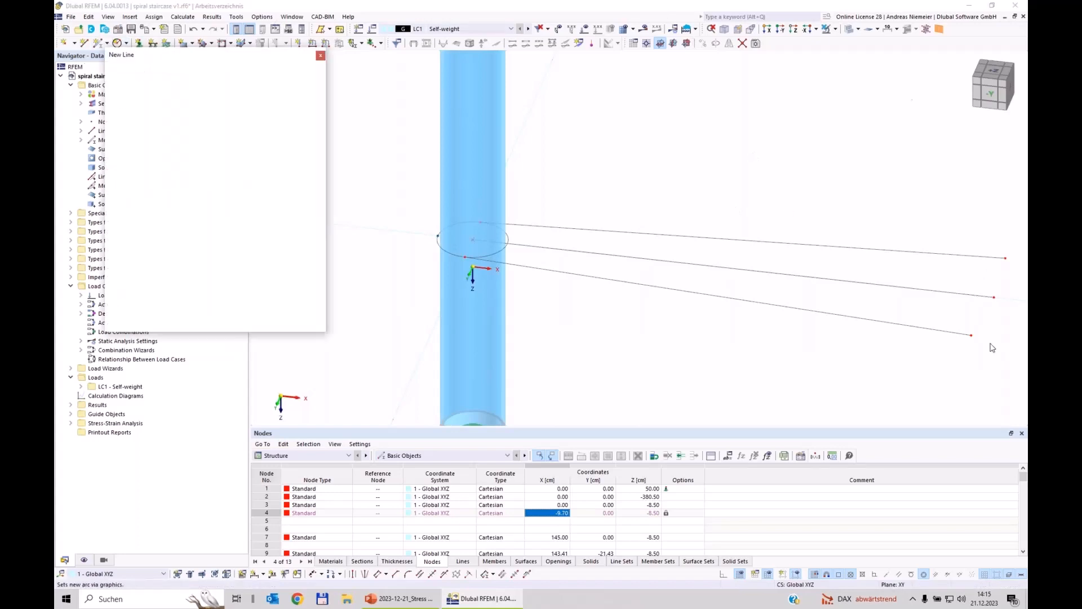
left_click(993, 297)
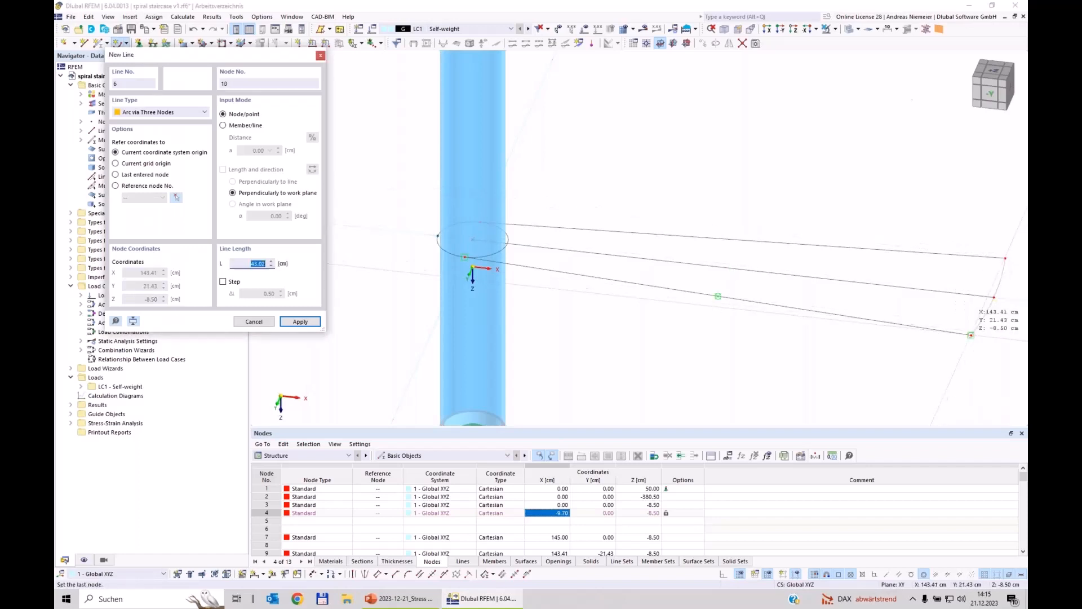
left_click(970, 335)
left_click(971, 335)
key("Escape")
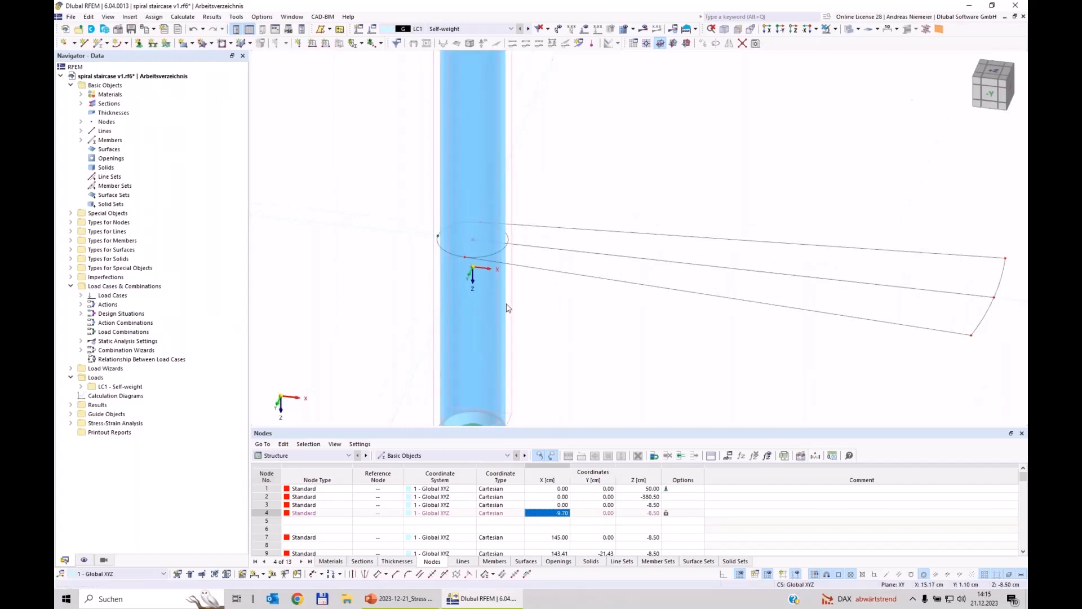
- Check the tread shape on the PowerPoint content slide, return to RFEM and display the model as wireframe
key("alt+Tab")
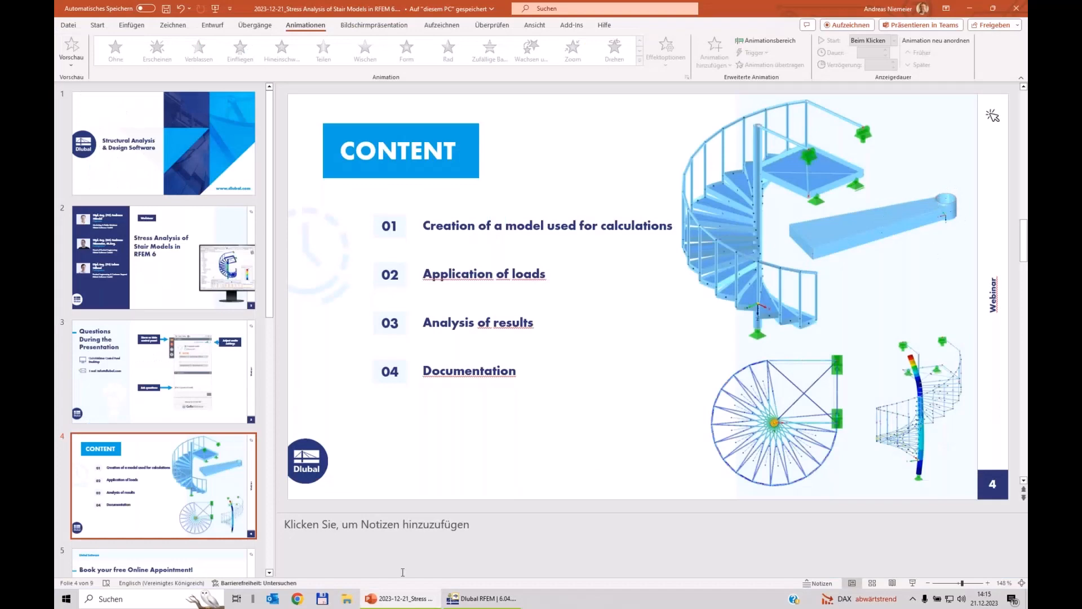
left_click(480, 600)
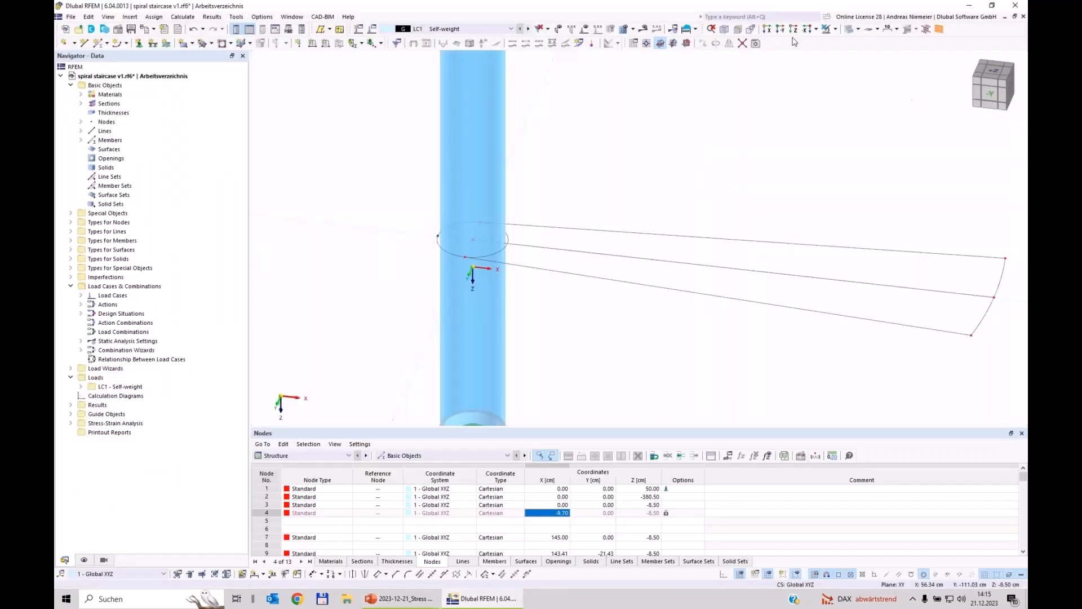
left_click(852, 28)
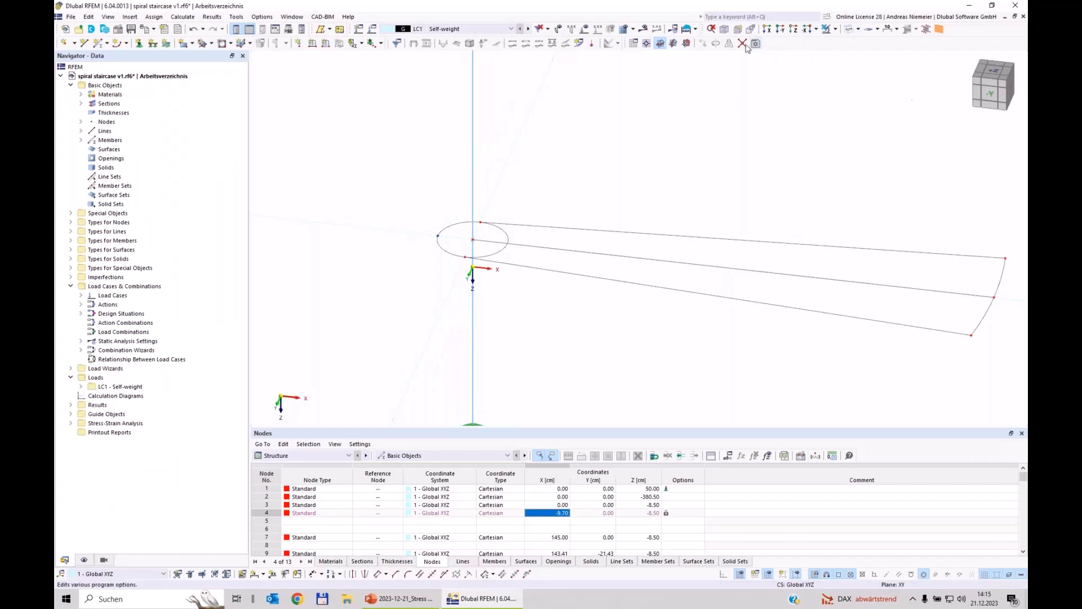
- Delete the half of the circle facing away from the tread, between the start nodes of the two tread edges
scroll(482, 220, "up", 2)
scroll(479, 224, "up", 1)
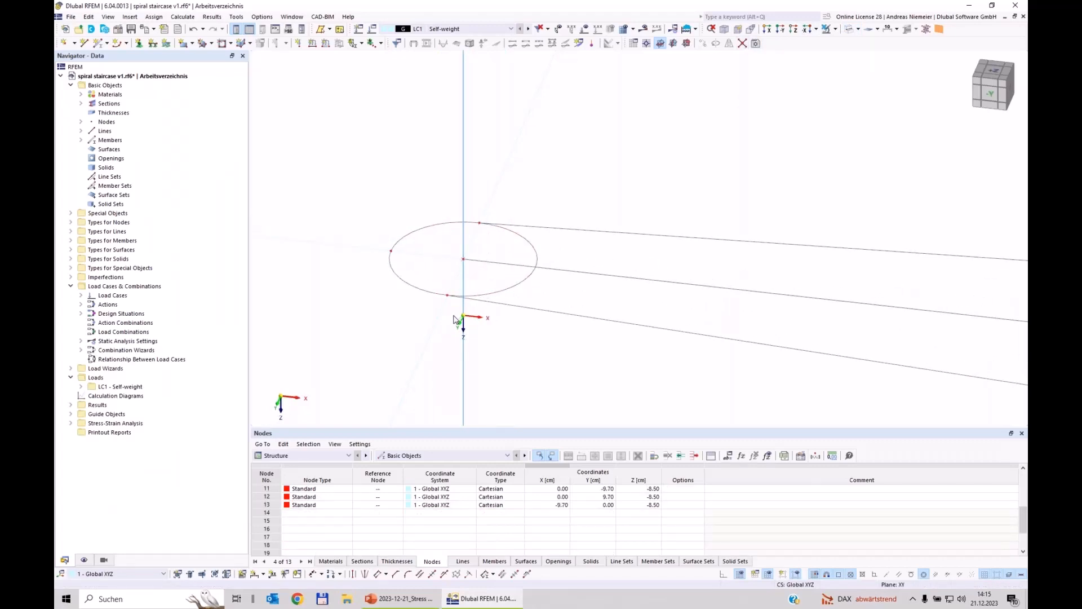
left_click(400, 291)
key("Delete")
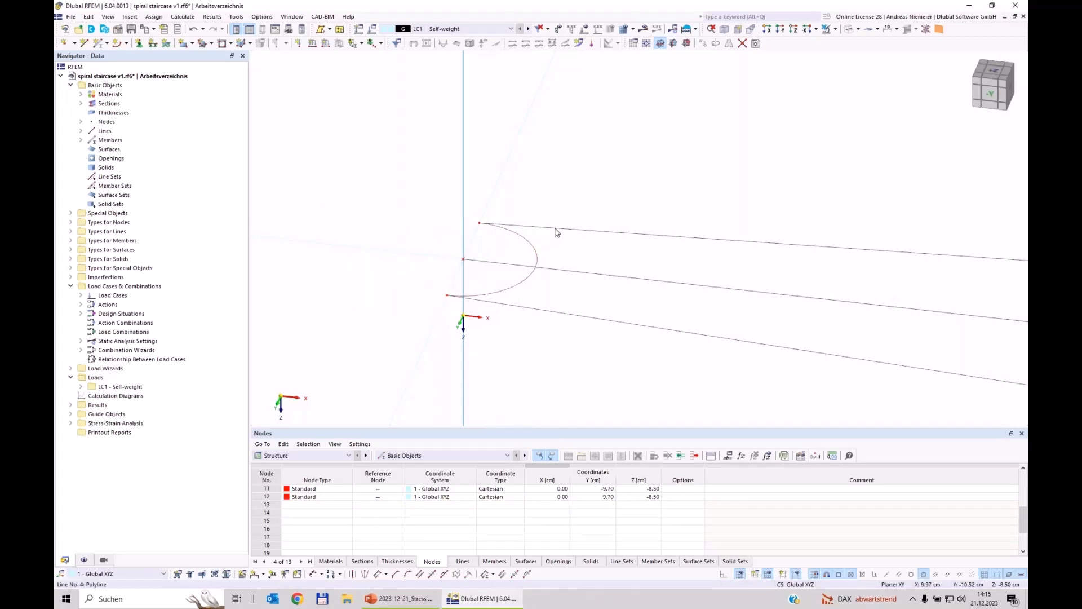
scroll(539, 255, "down", 2)
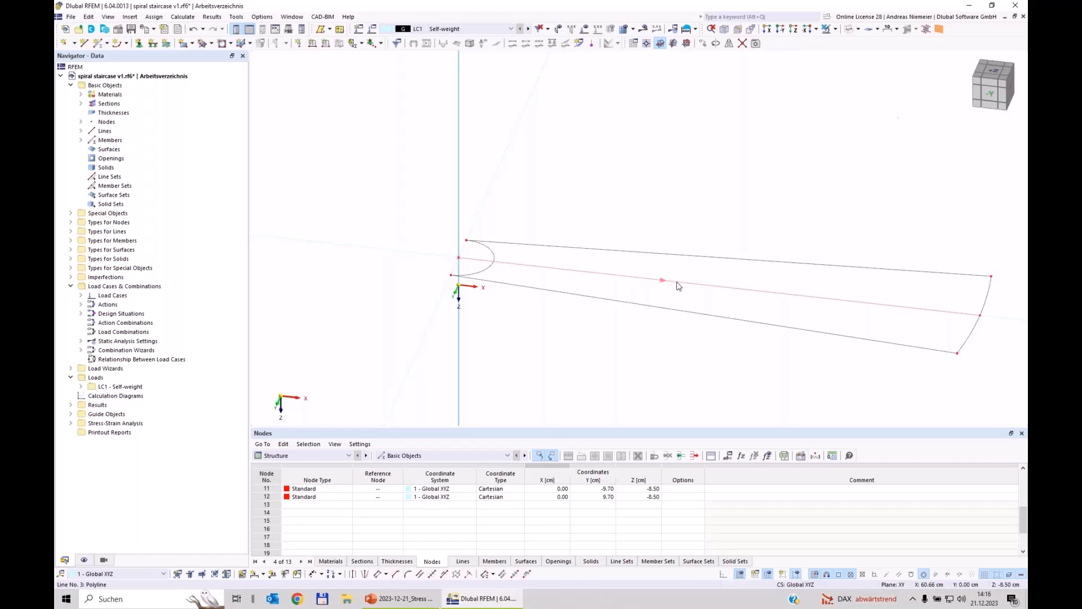
- Divide the tread's centre line into thirds with two intermediate nodes and keep only its middle segment
right_click(732, 290)
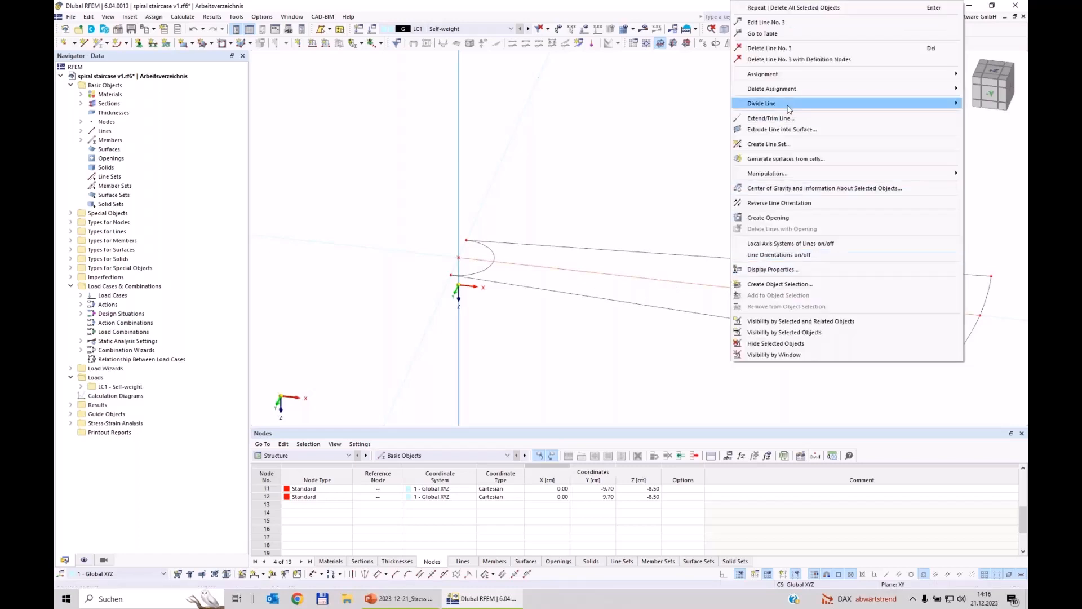
mouse_move(735, 98)
left_click(678, 114)
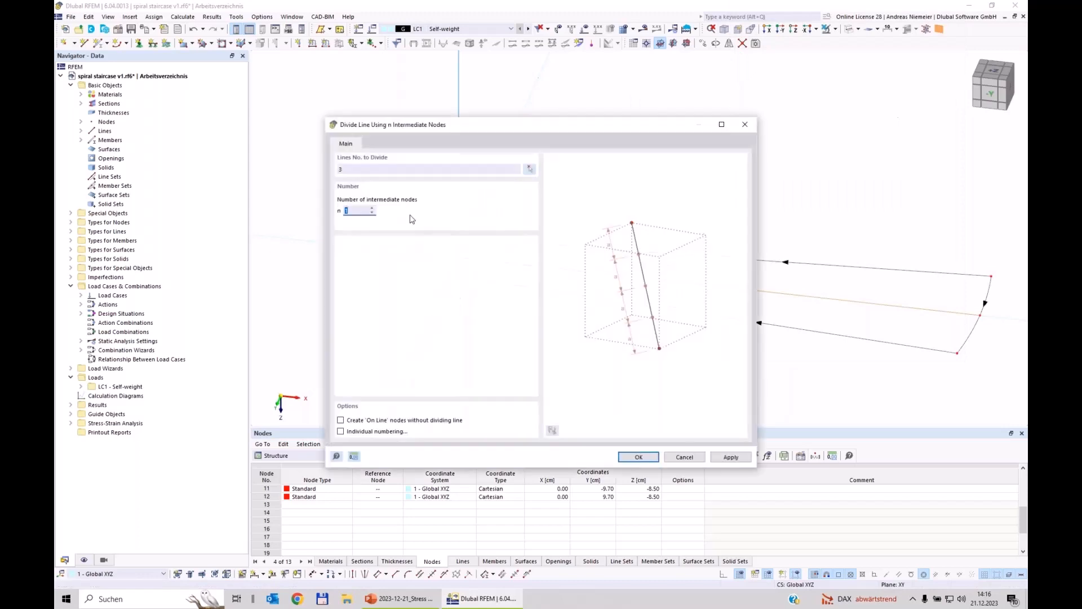
left_click(628, 457)
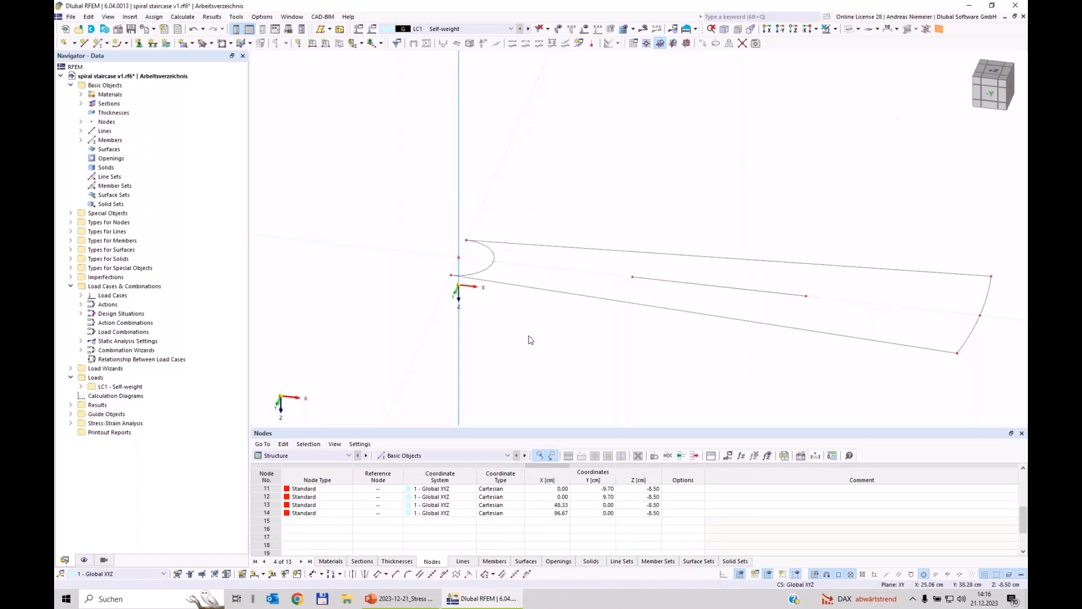
middle_click_drag(623, 360, 567, 342)
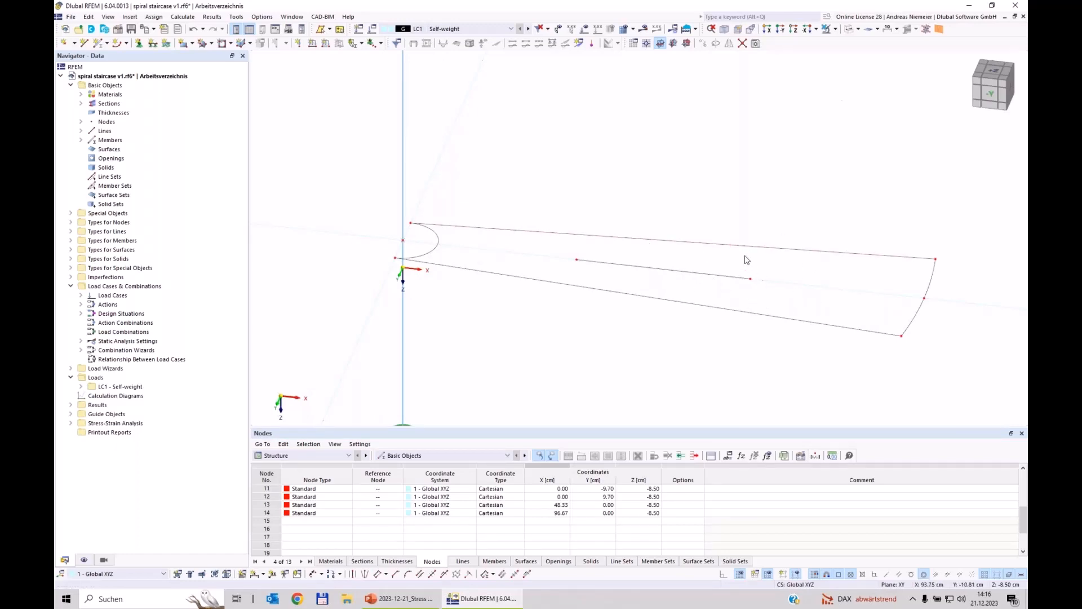
- Select both tread edges and the outer arc together and start assigning a new member to these lines
left_click_drag(972, 364, 853, 223)
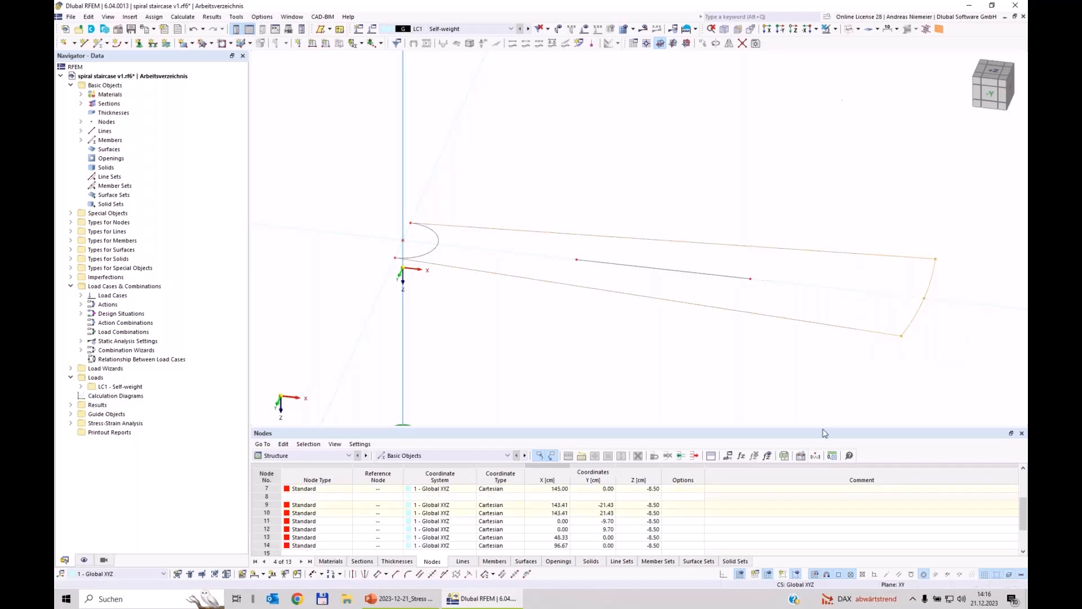
right_click(809, 327)
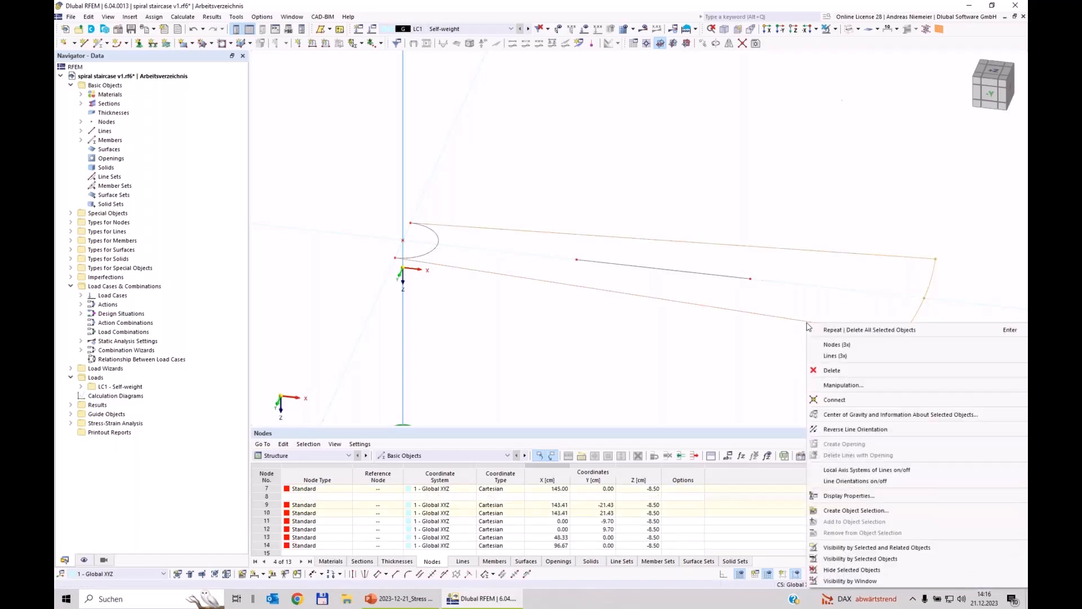
mouse_move(826, 361)
left_click(776, 356)
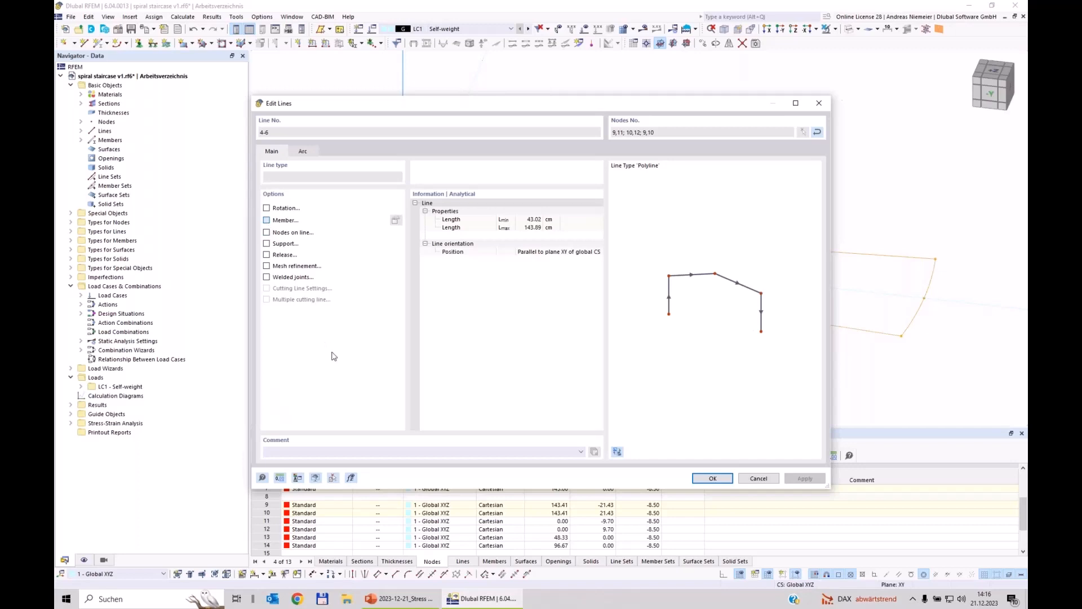
left_click(267, 220)
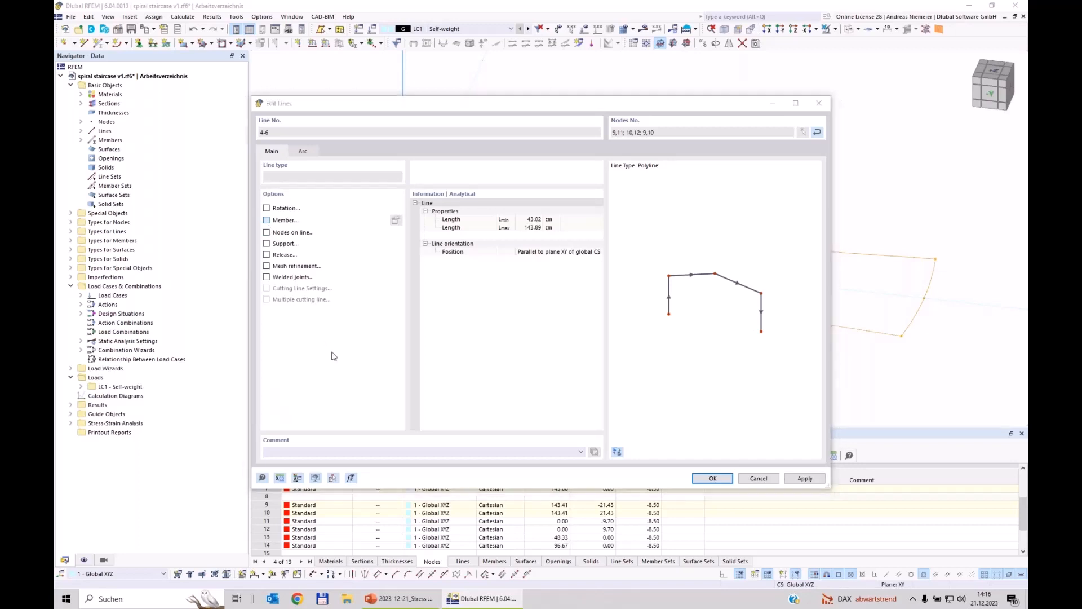
left_click(288, 135)
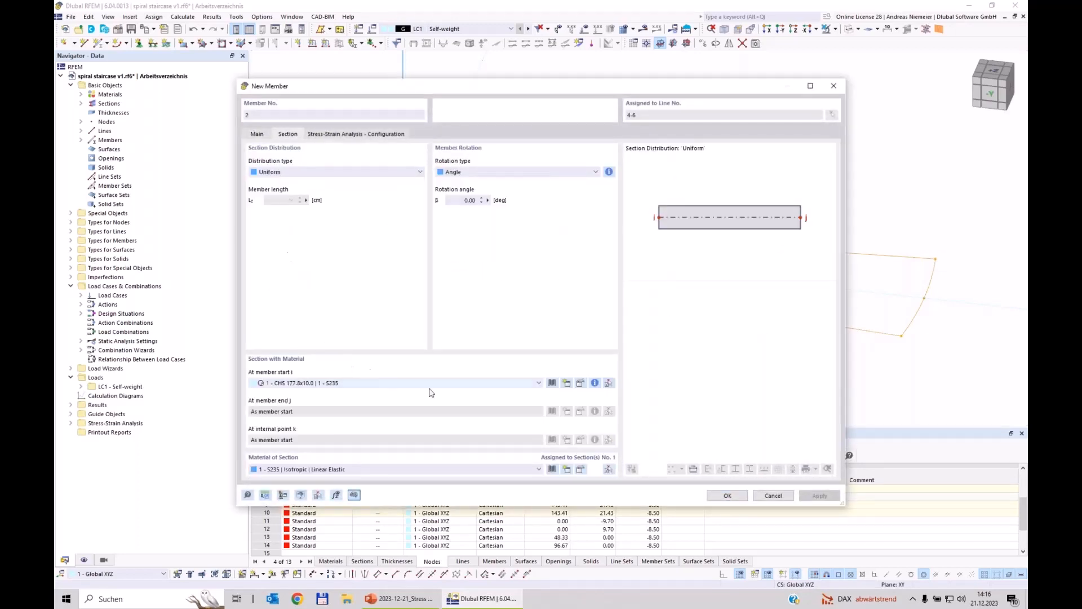
- Assign the flat bar section FL 120x5x4.71 from the EN 10058:2003 ArcelorMittal series with material S235 to the new members
left_click(552, 383)
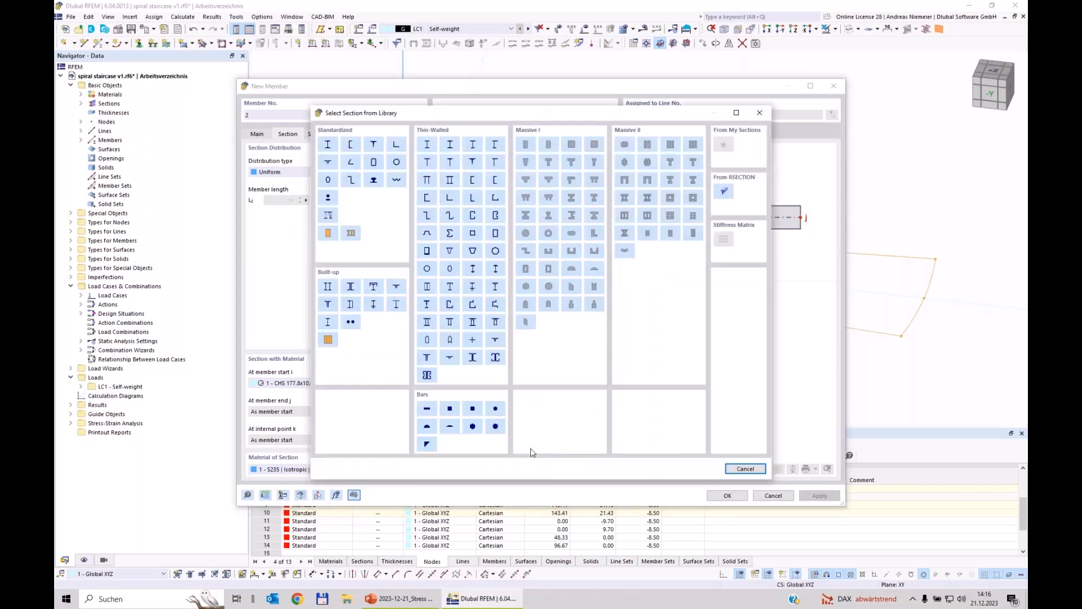
left_click(327, 199)
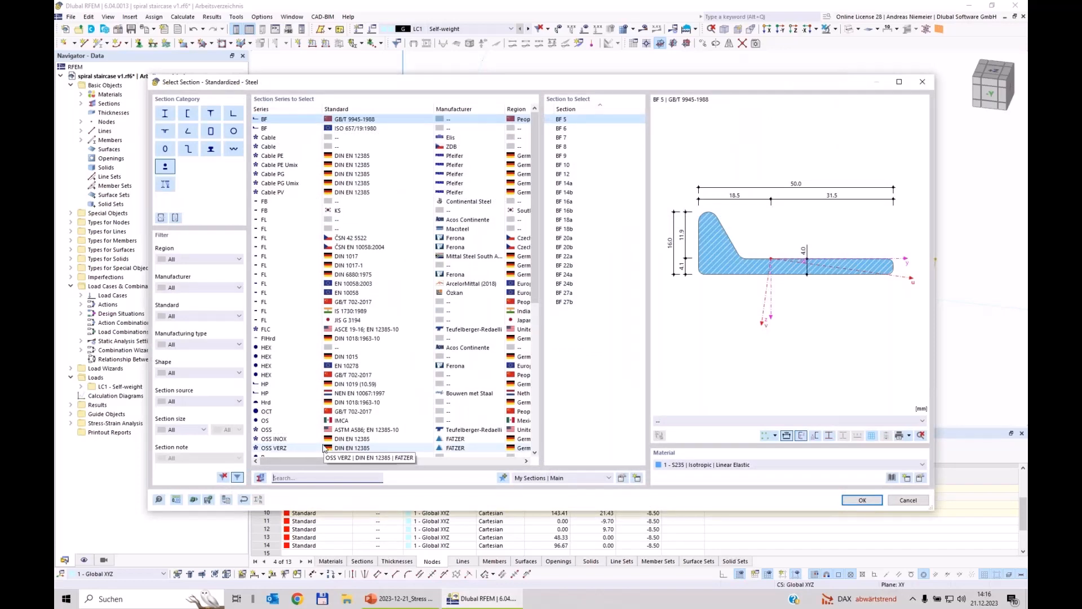
type("120")
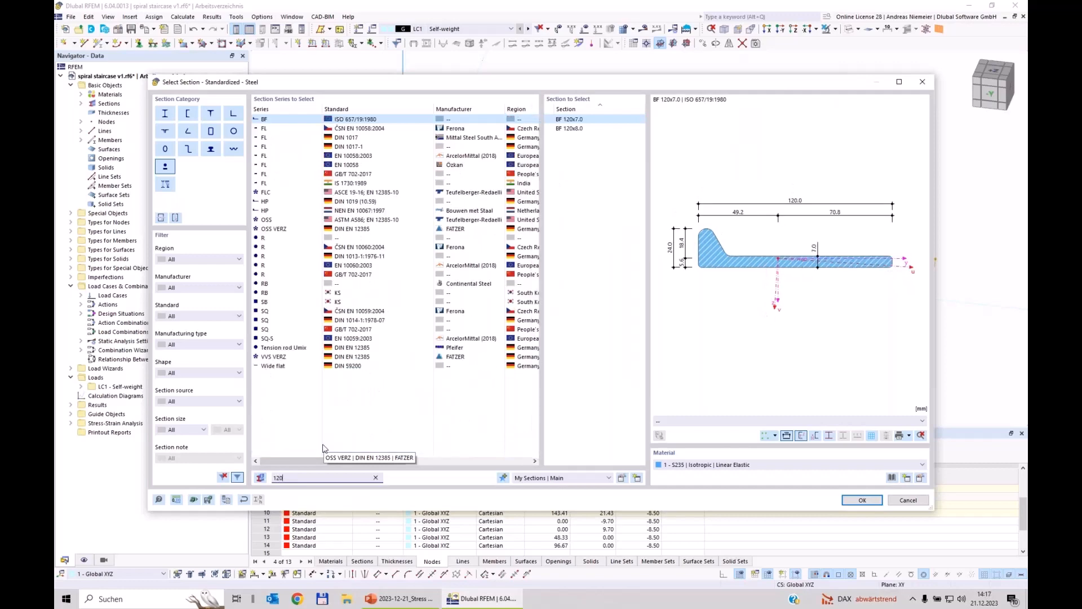
type("x5")
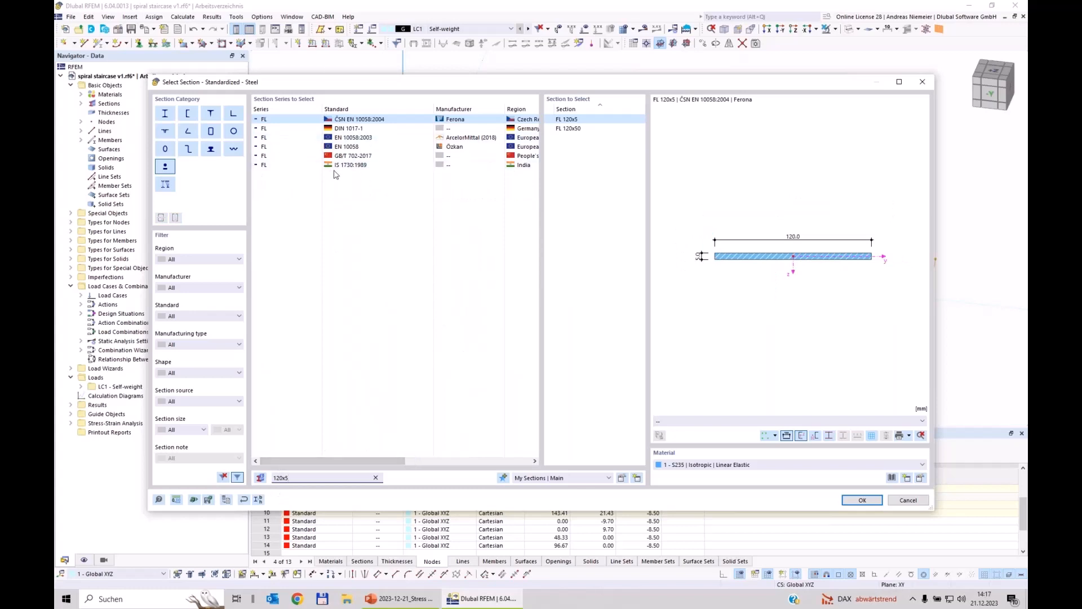
left_click(389, 138)
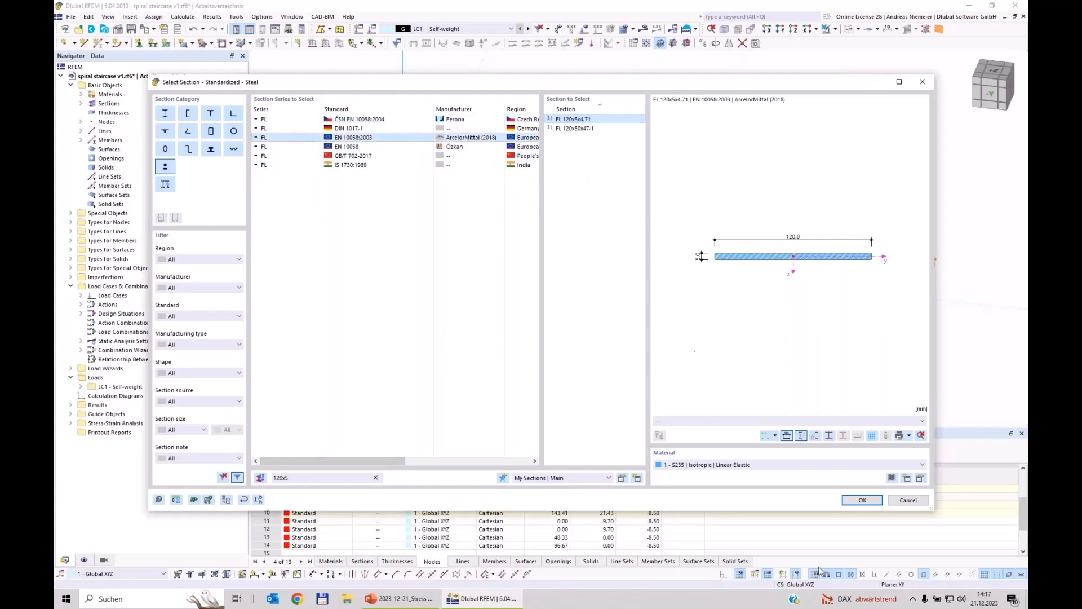
left_click(858, 501)
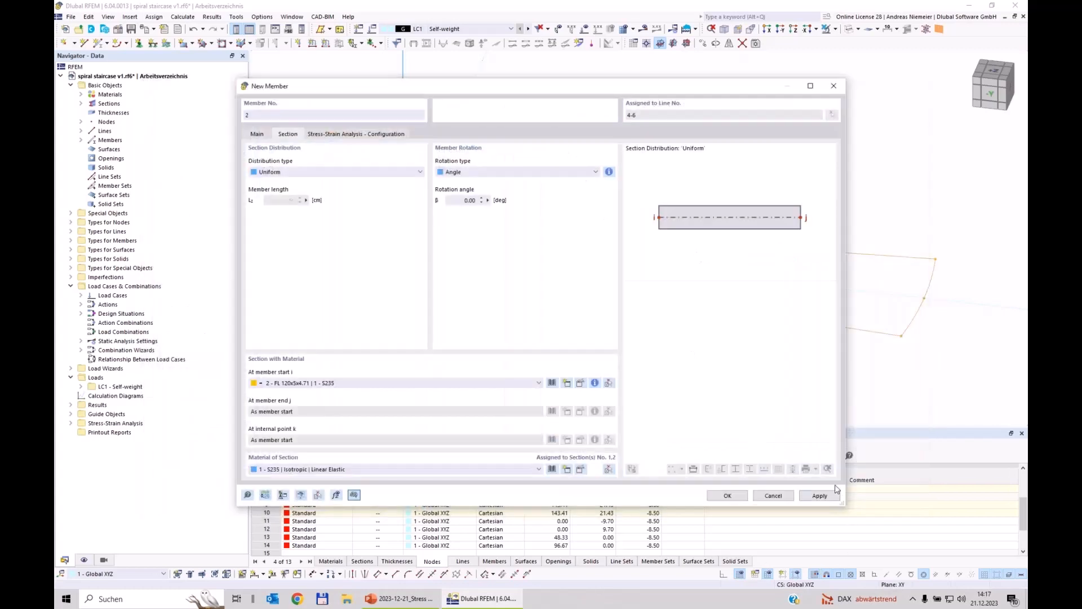
- Set the members' rotation angle so that the flat bars stand upright, and create them on the three lines
left_click(467, 201)
left_click(726, 495)
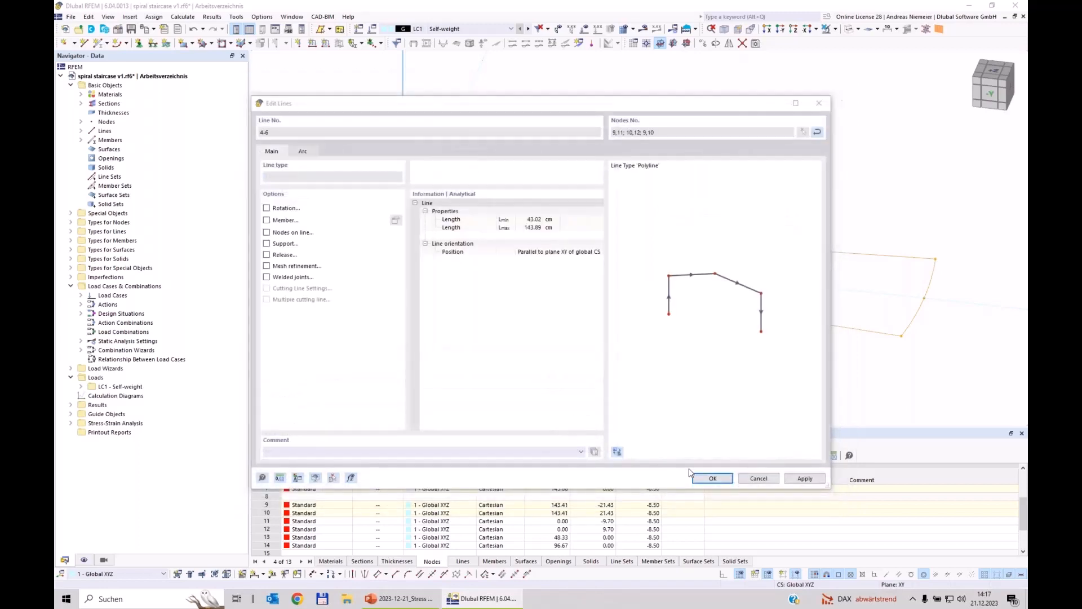
left_click(709, 480)
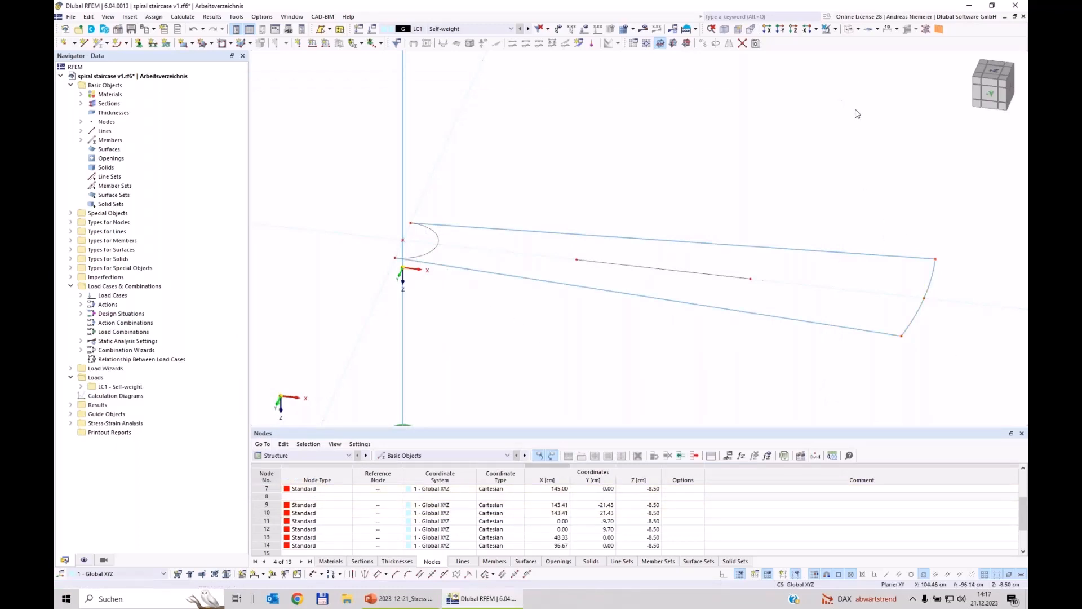
- Check the orientation of the flat bars in solid display, then return to wireframe
left_click(851, 29)
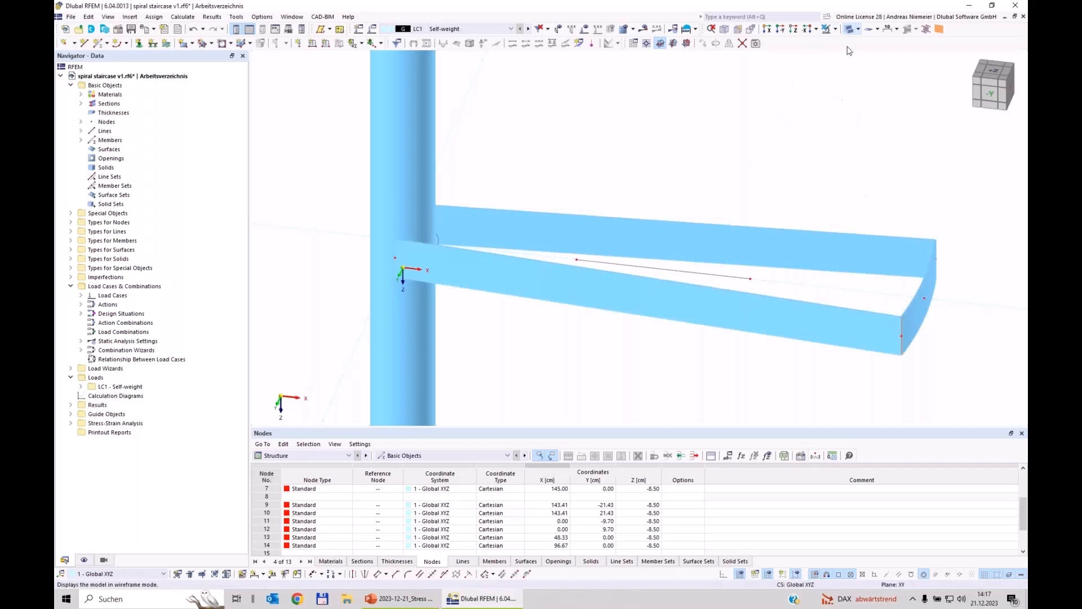
left_click(744, 291)
left_click(848, 30)
left_click(849, 35)
- Connect the column node to the inner ends of both tread edges with members of type Rigid
middle_click_drag(719, 165, 695, 201, "ctrl")
scroll(406, 218, "up", 4)
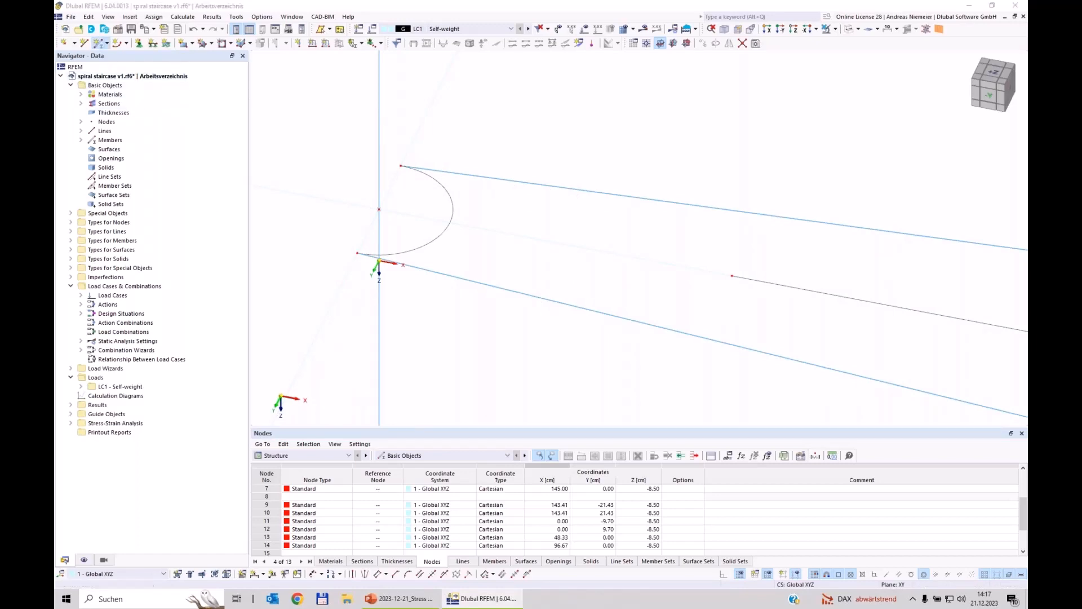
left_click(308, 164)
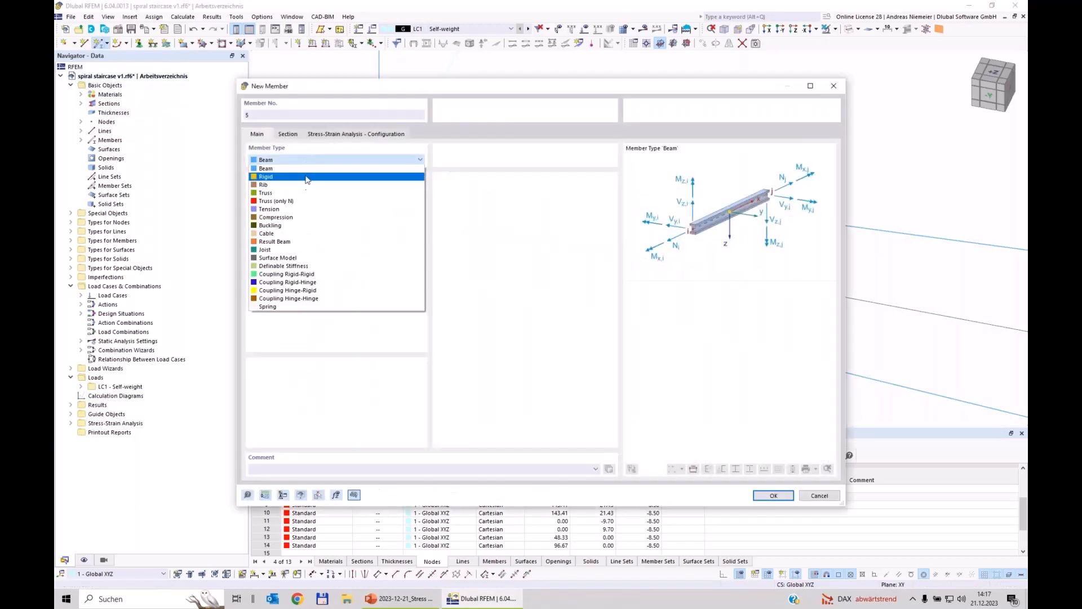
left_click(272, 172)
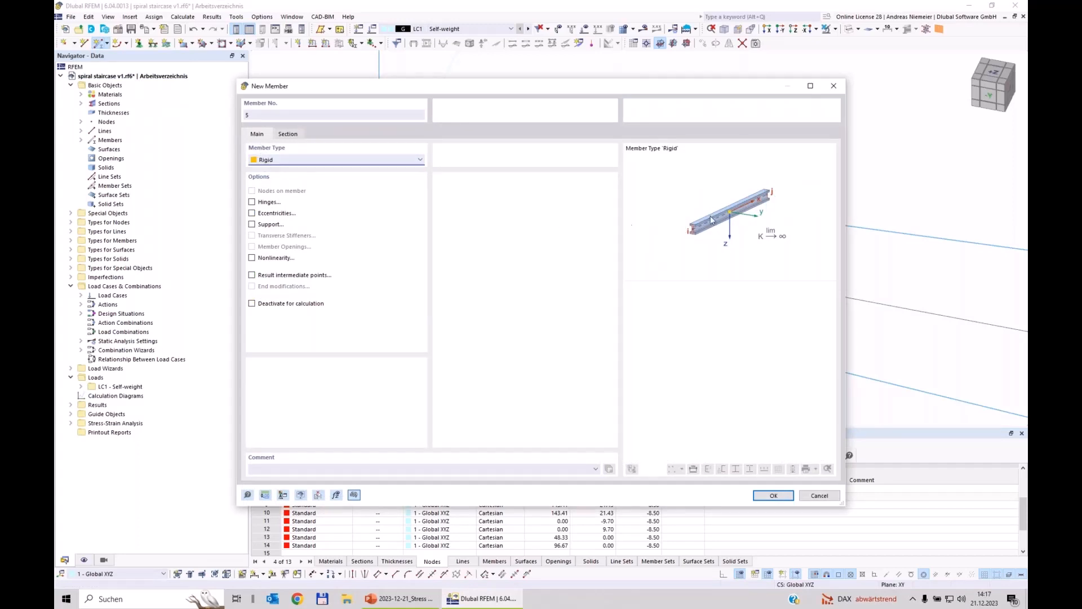
left_click(772, 494)
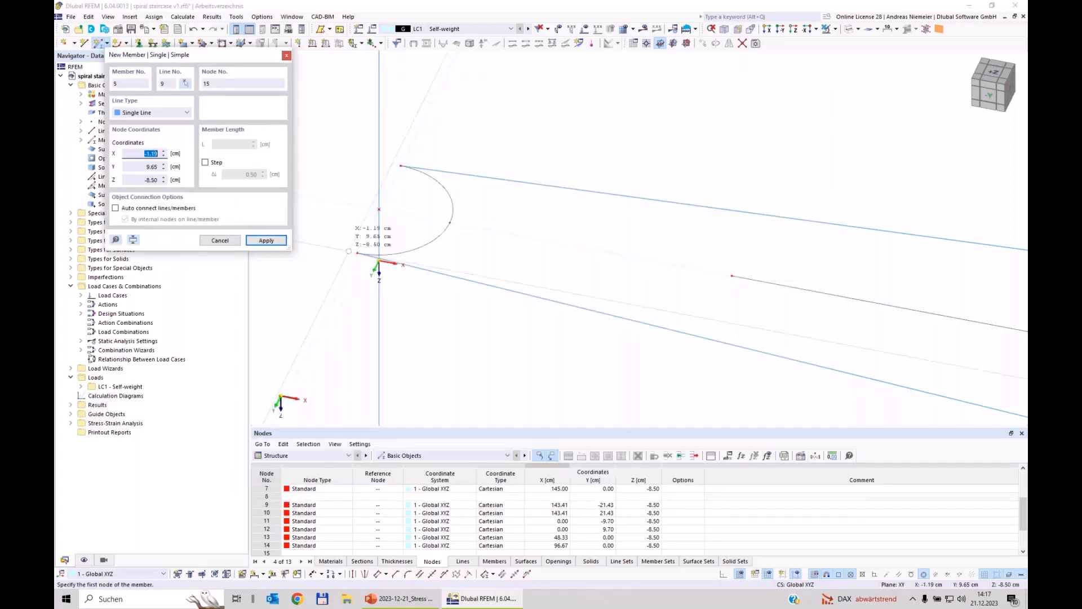
left_click(379, 209)
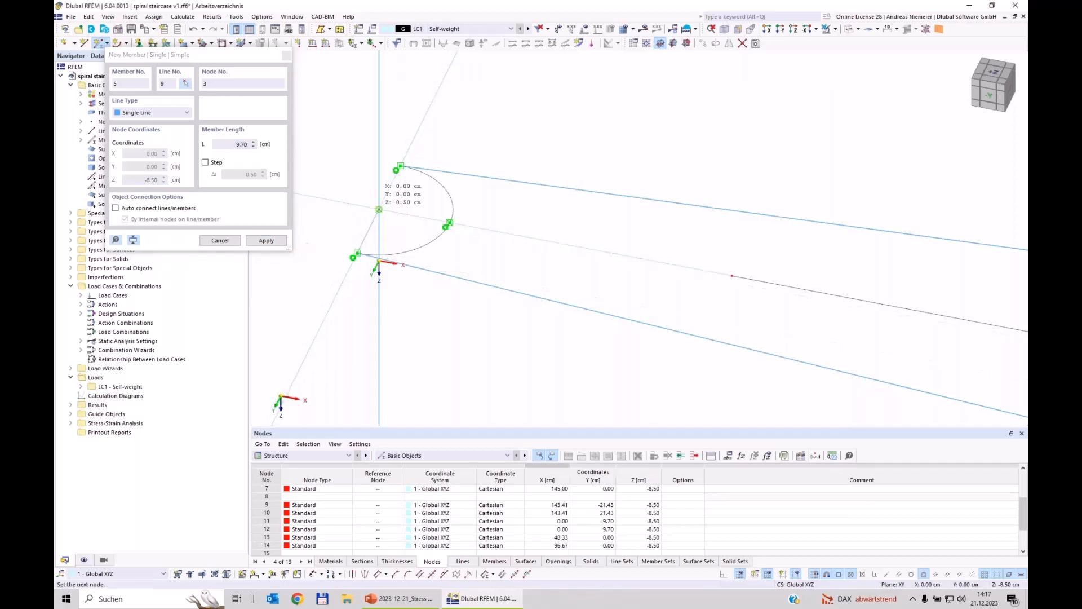
left_click(400, 166)
key("Escape")
key("Escape")
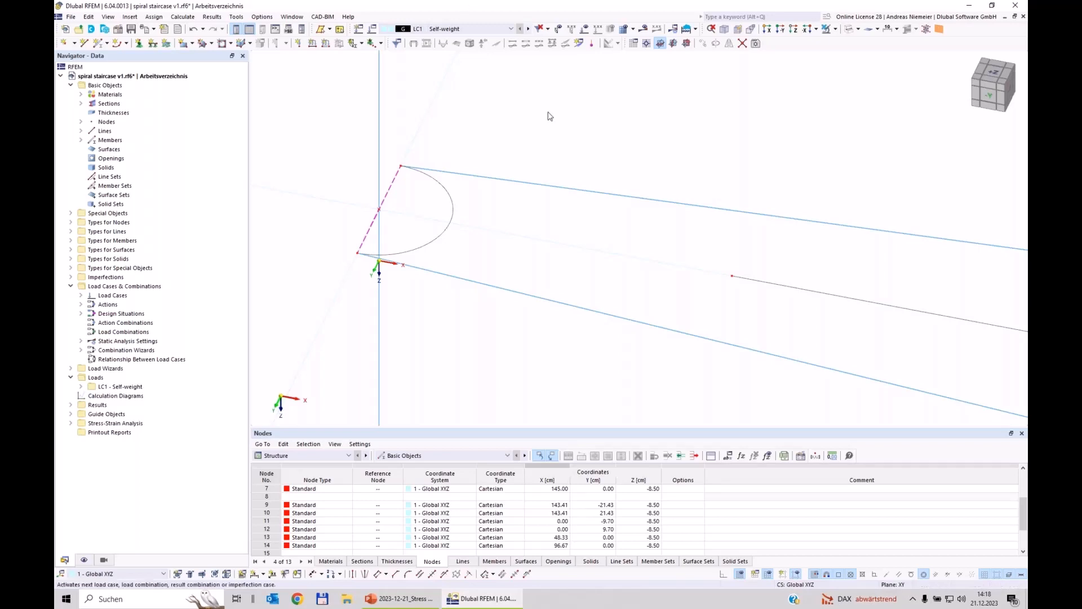
- Inspect the tread frame and its connection to the column in rendered display, then switch back to wireframe
scroll(408, 214, "down", 4)
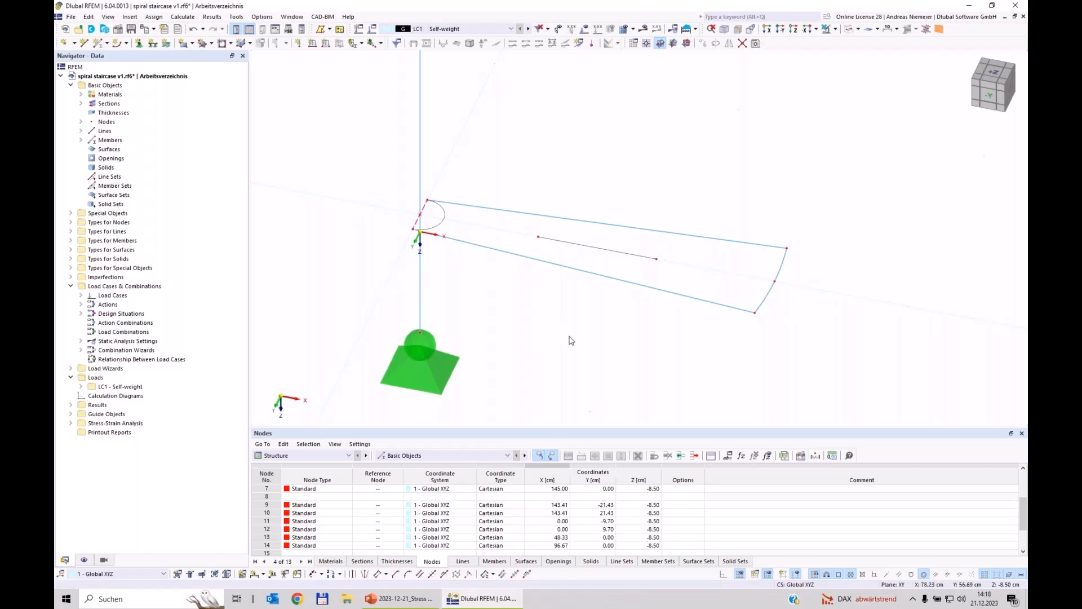
mouse_move(637, 341)
middle_mouse_down("ctrl")
mouse_move(608, 333)
mouse_move(623, 325)
mouse_move(633, 351)
middle_mouse_up("ctrl")
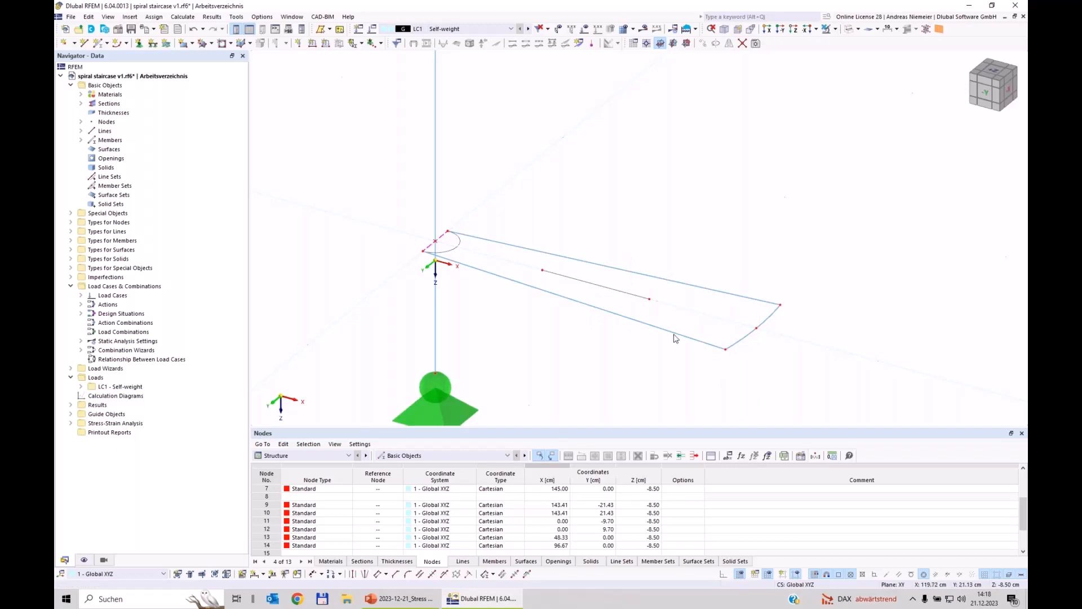
left_click(849, 29)
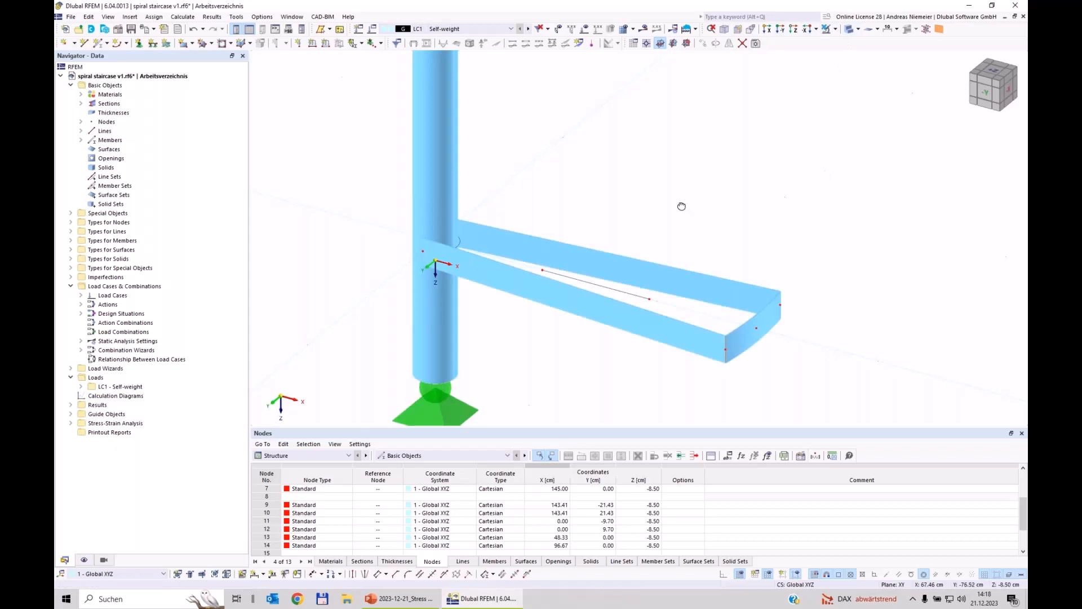
middle_click_drag(681, 206, 687, 329, "ctrl")
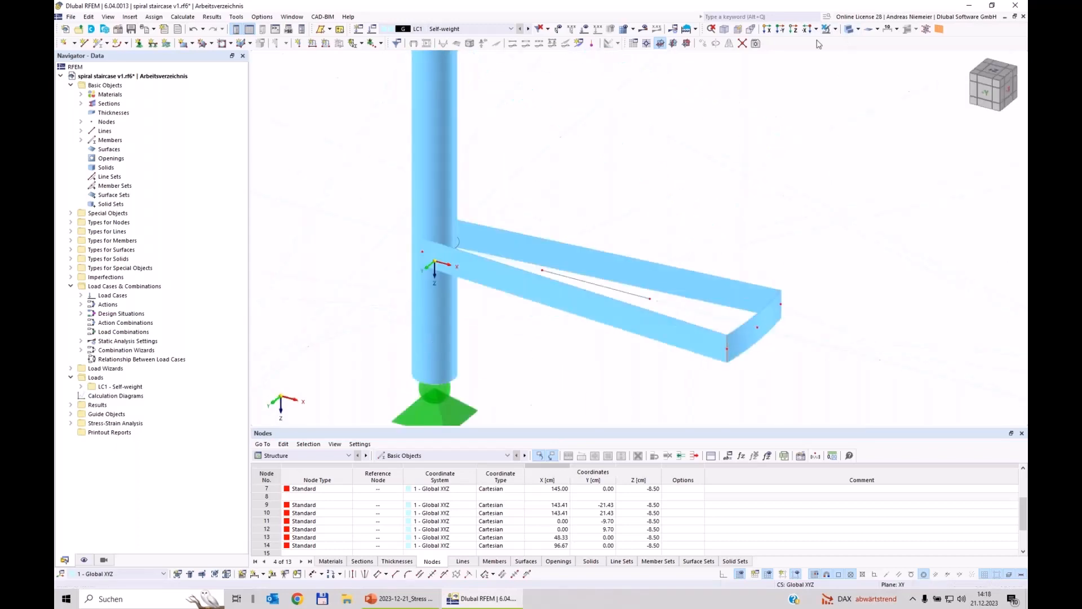
left_click(849, 28)
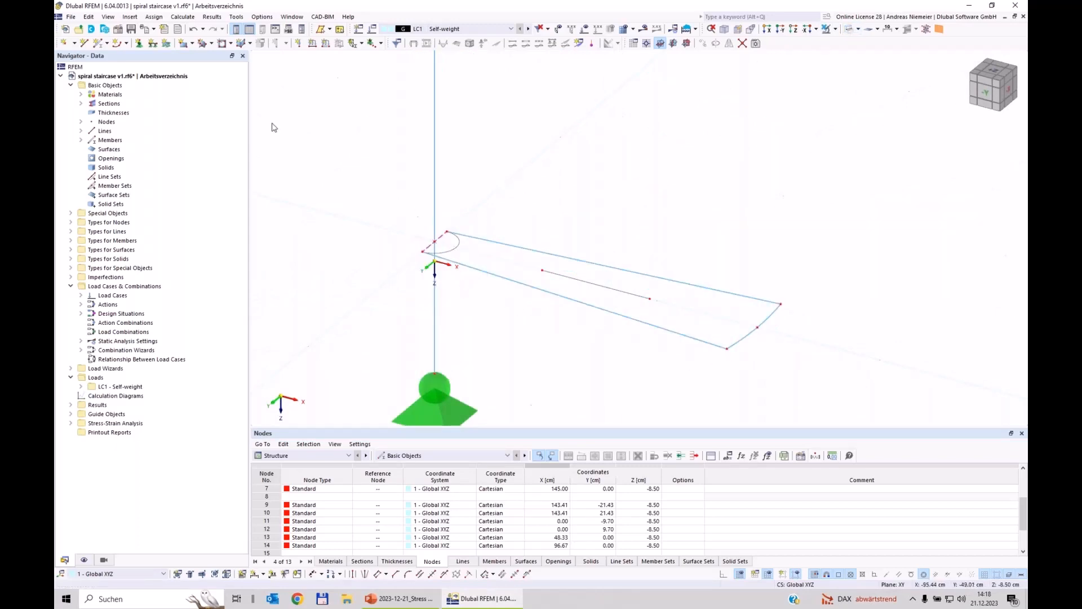
- Create a Load Transfer surface by selecting the two tread edges, the outer arc and the inner half circle as boundary
left_click(193, 43)
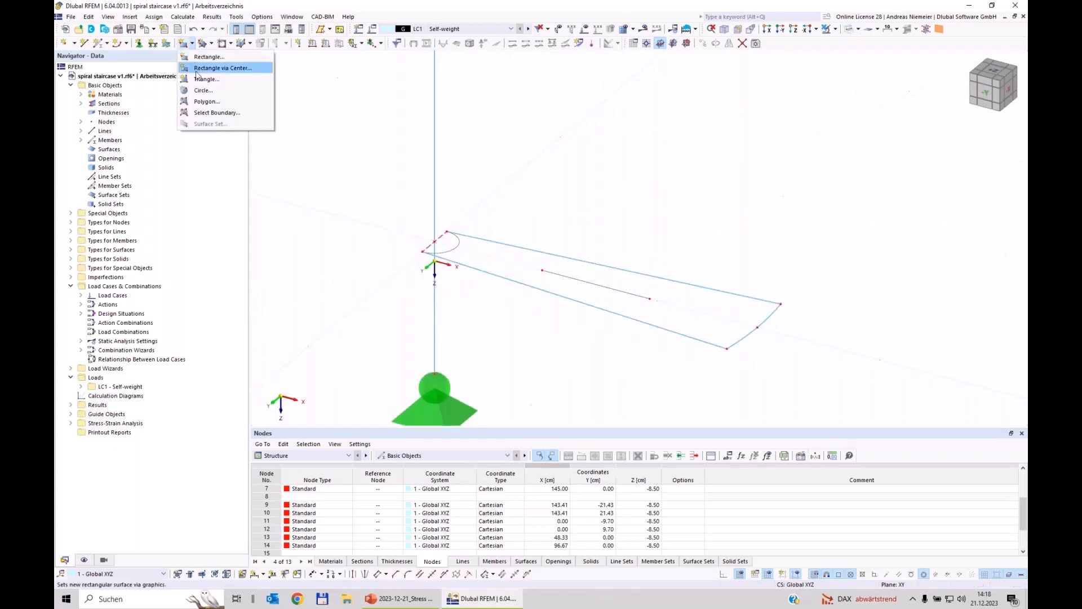
left_click(204, 113)
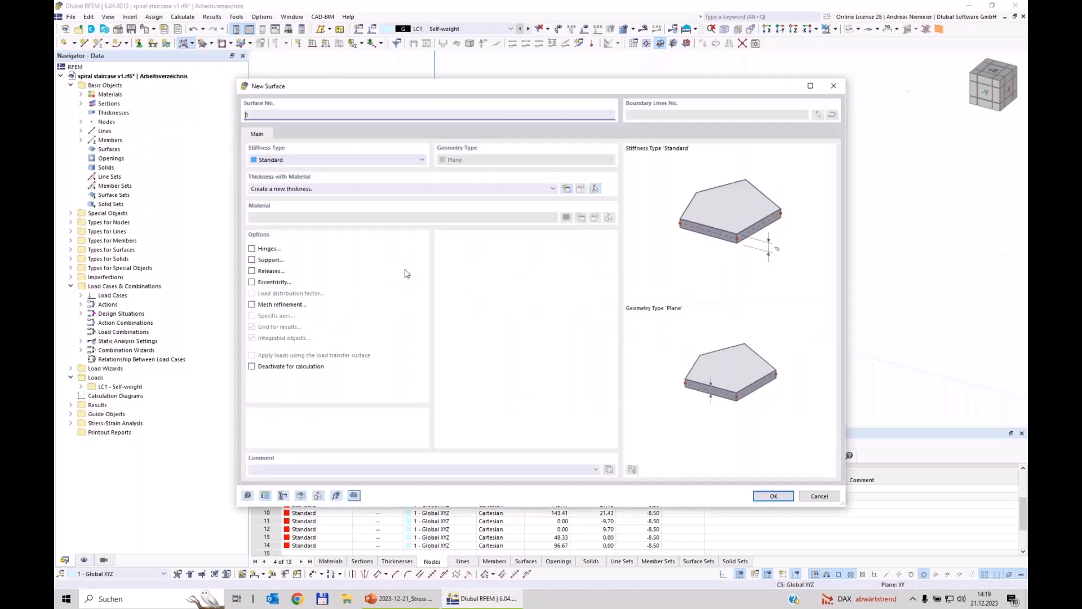
left_click(292, 163)
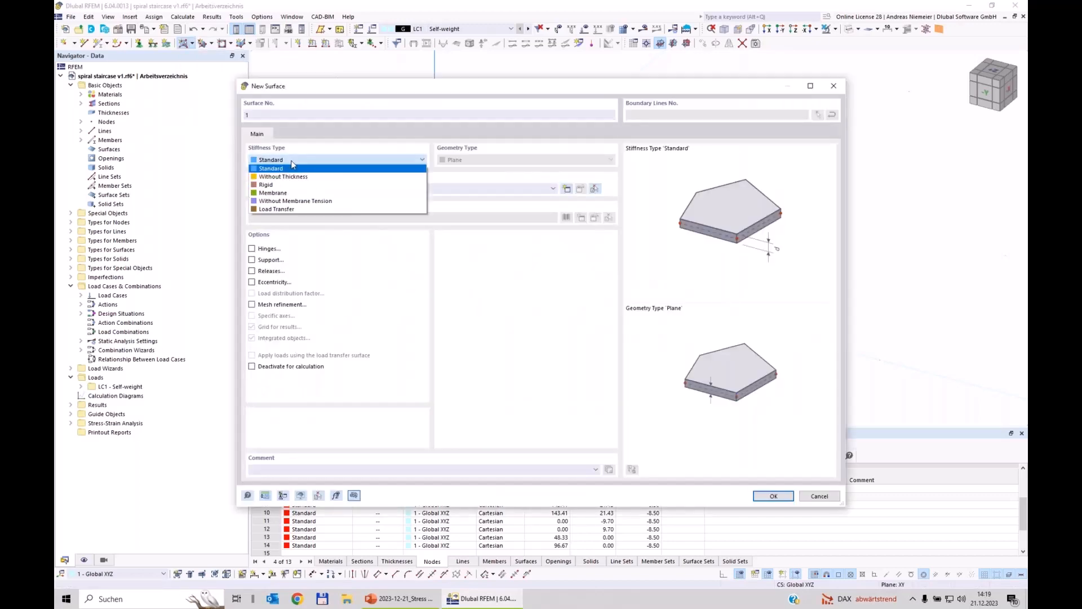
left_click(271, 209)
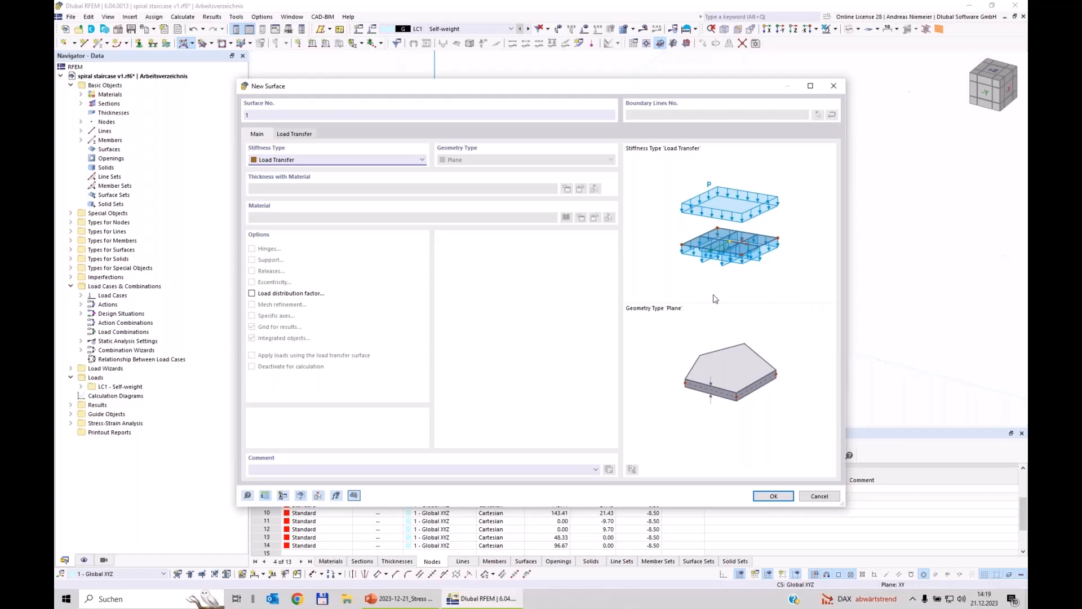
left_click(767, 500)
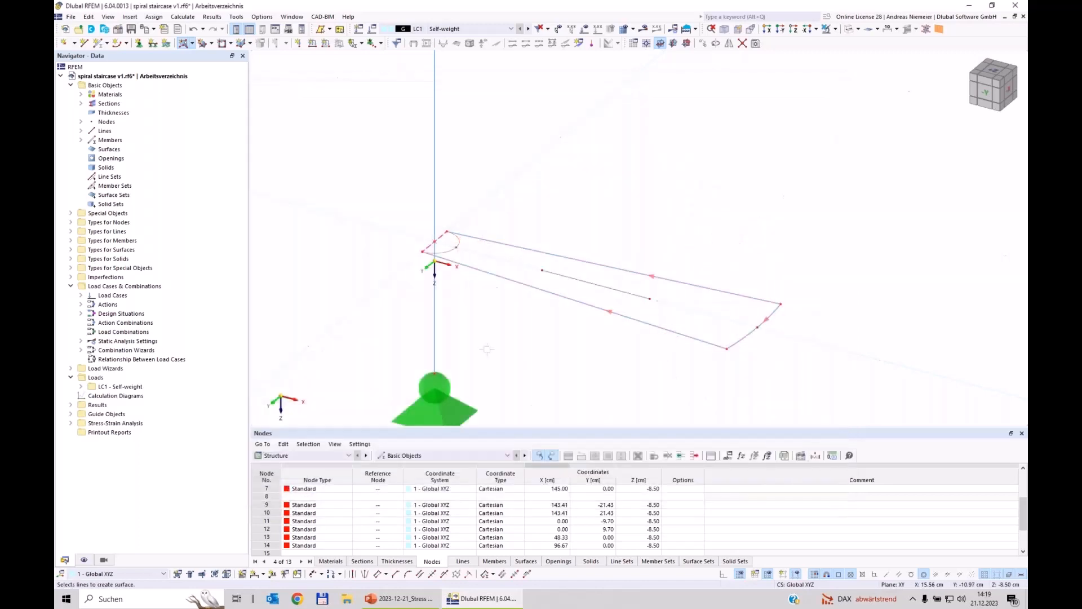
key("Escape")
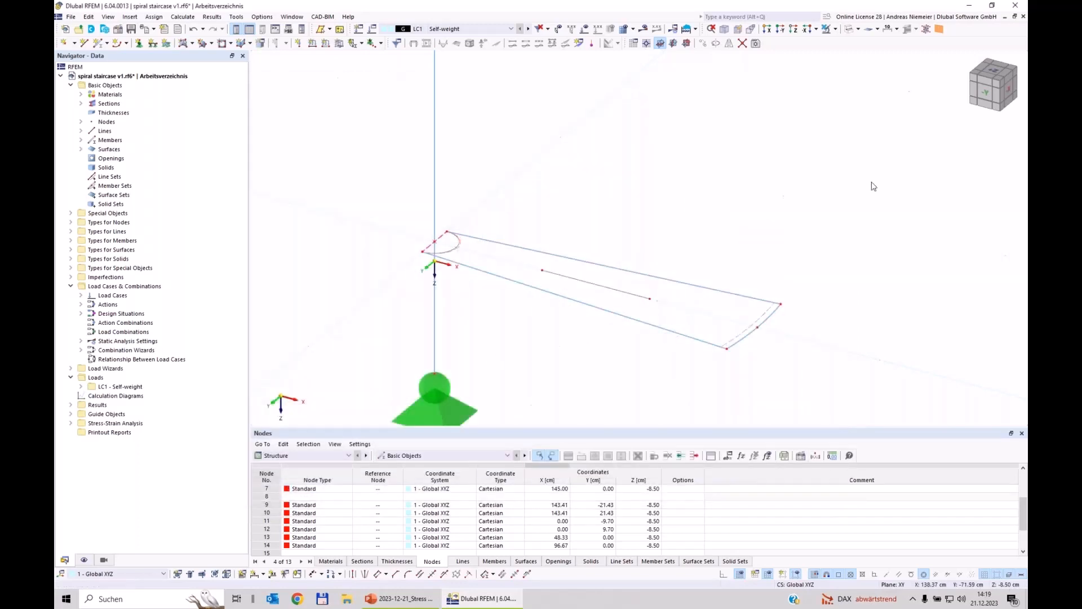
- Inspect the new tread surface in solid display and switch to transparent solid display
left_click(849, 29)
left_click(725, 309)
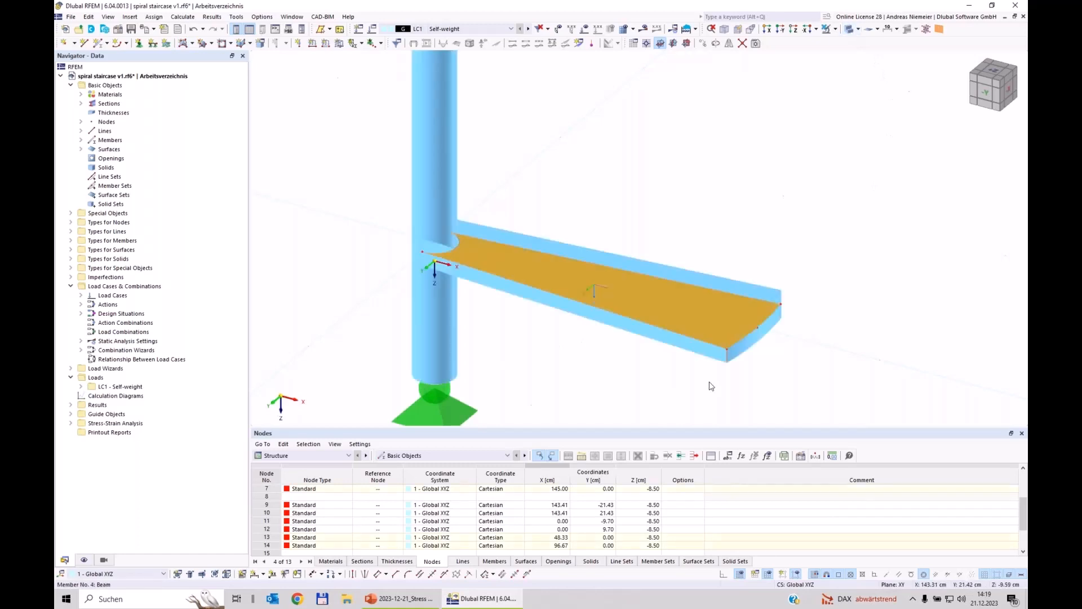
left_click(634, 380)
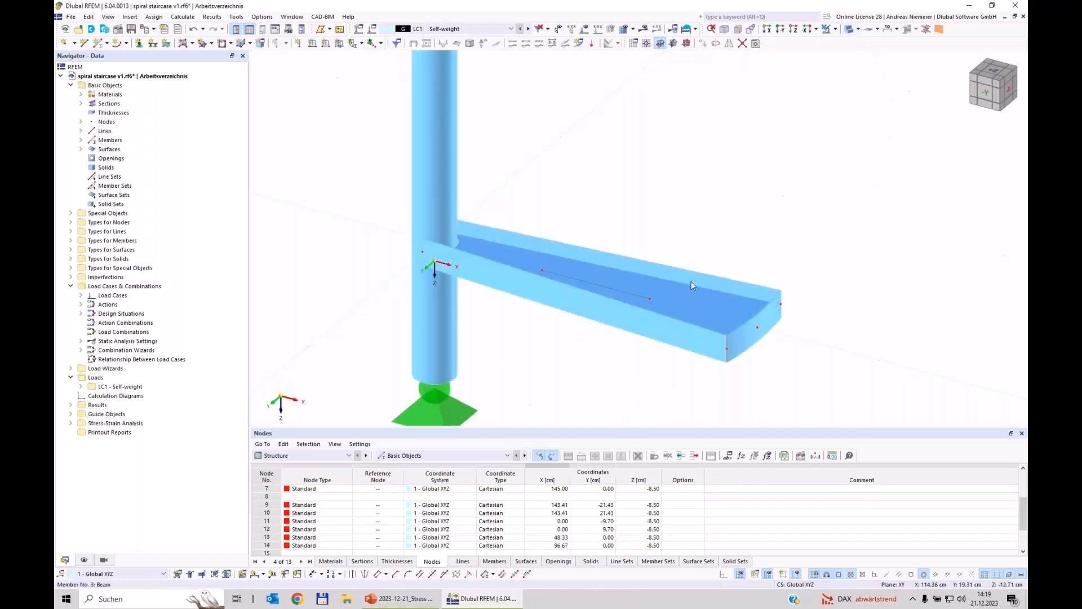
left_click(849, 31)
middle_click_drag(683, 157, 668, 111)
middle_click_drag(669, 112, 656, 207, "ctrl")
scroll(656, 208, "up", 2)
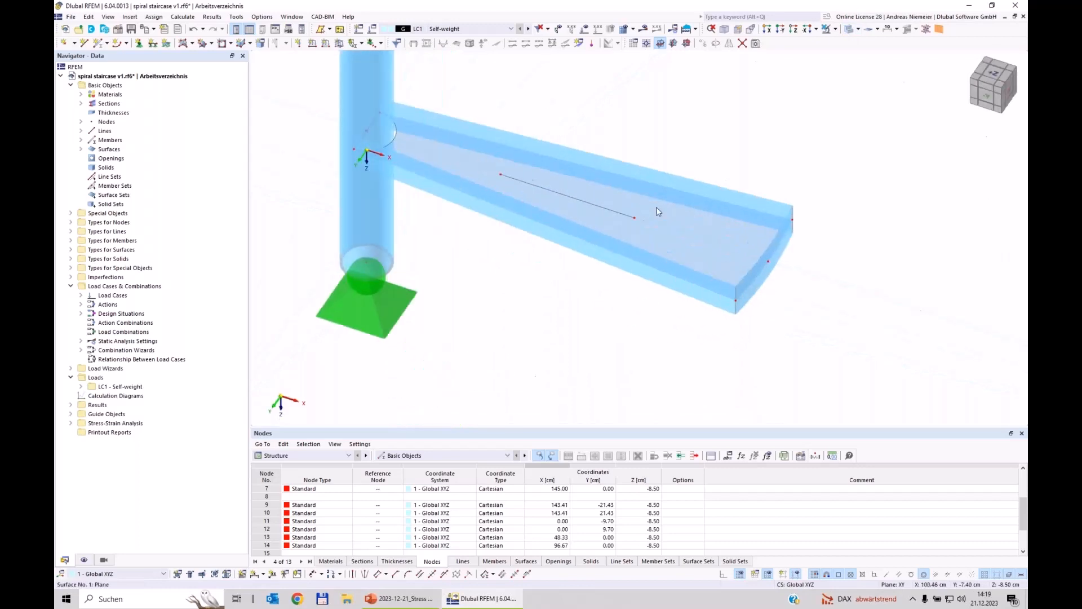
scroll(656, 207, "up", 1)
- Turn on the display of the surface axis systems x, y, z
left_click(84, 559)
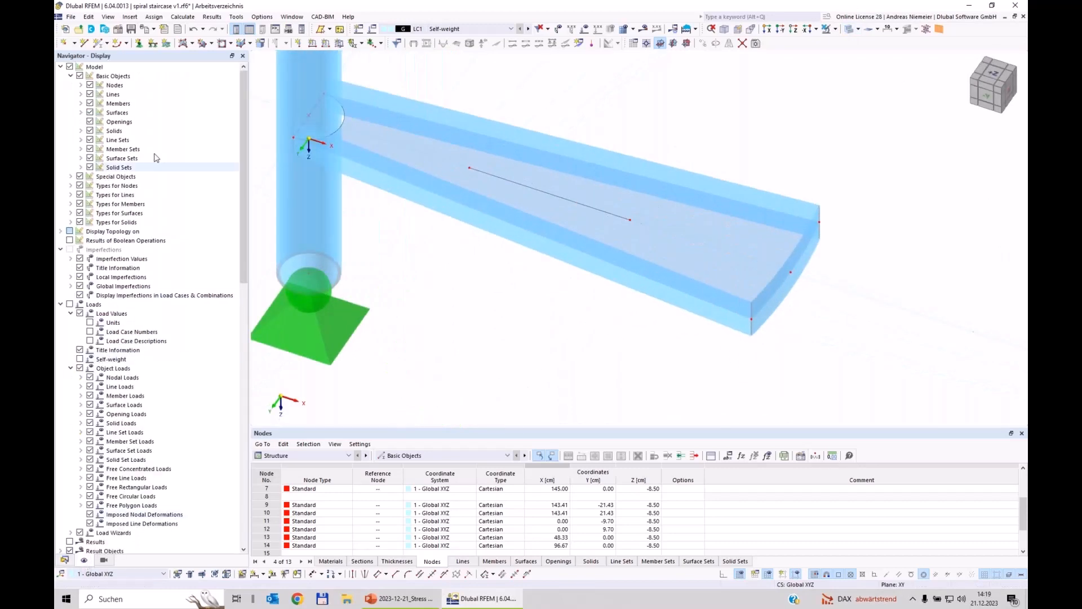
left_click(80, 112)
left_click(100, 140)
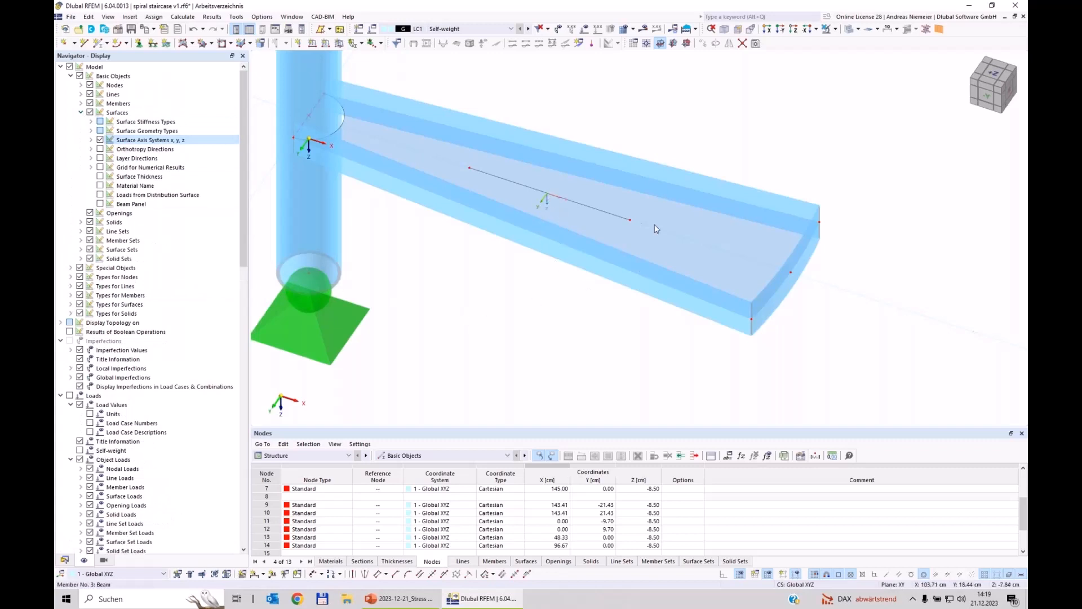
- Examine the load transfer direction options of the tread surface and close its settings without changes
double_click(684, 237)
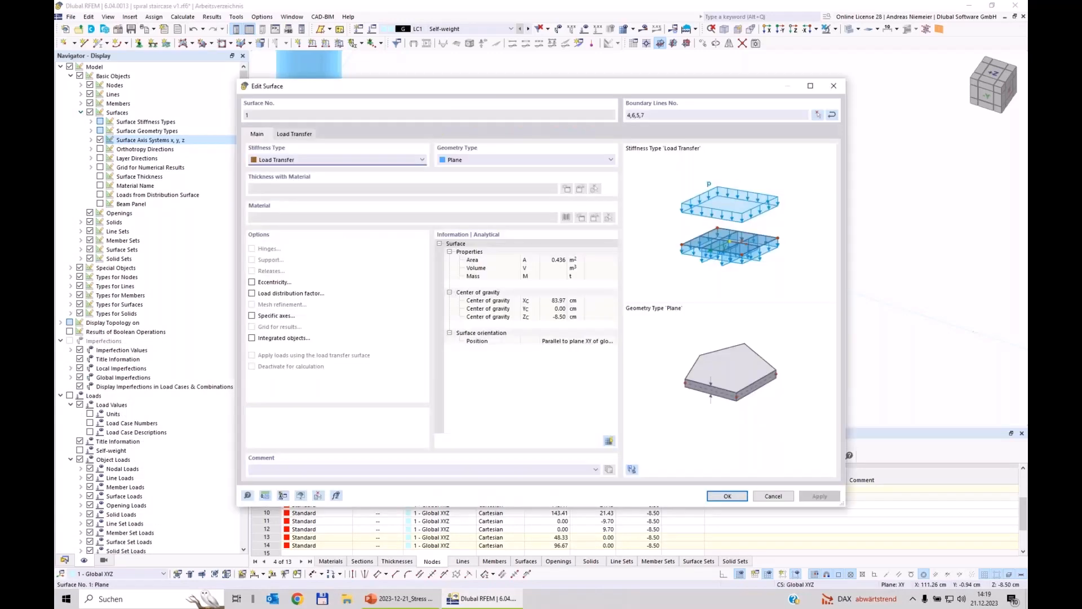
left_click(294, 134)
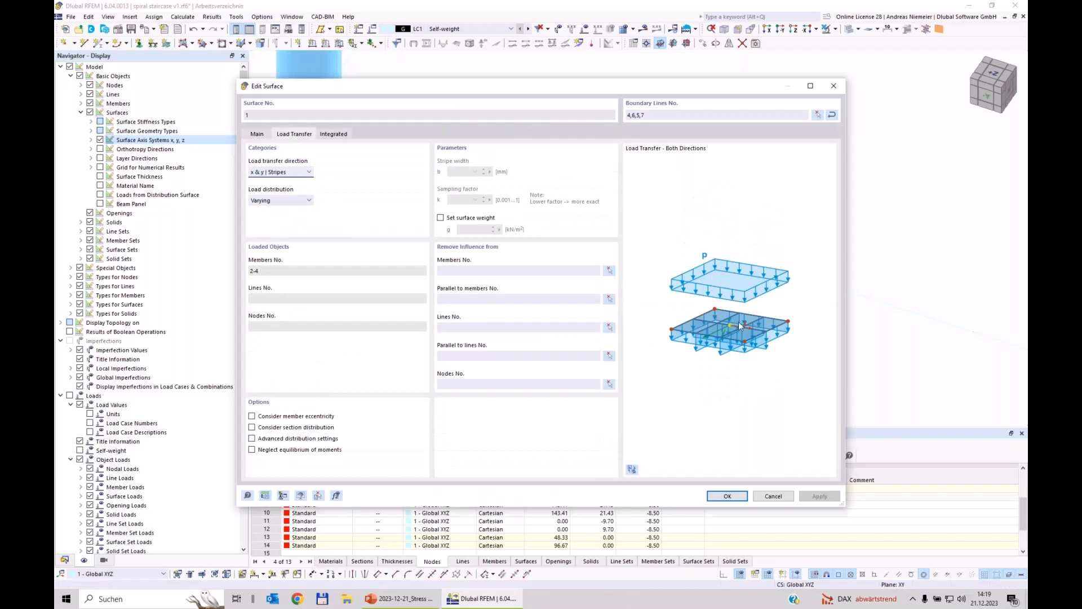
left_click(274, 173)
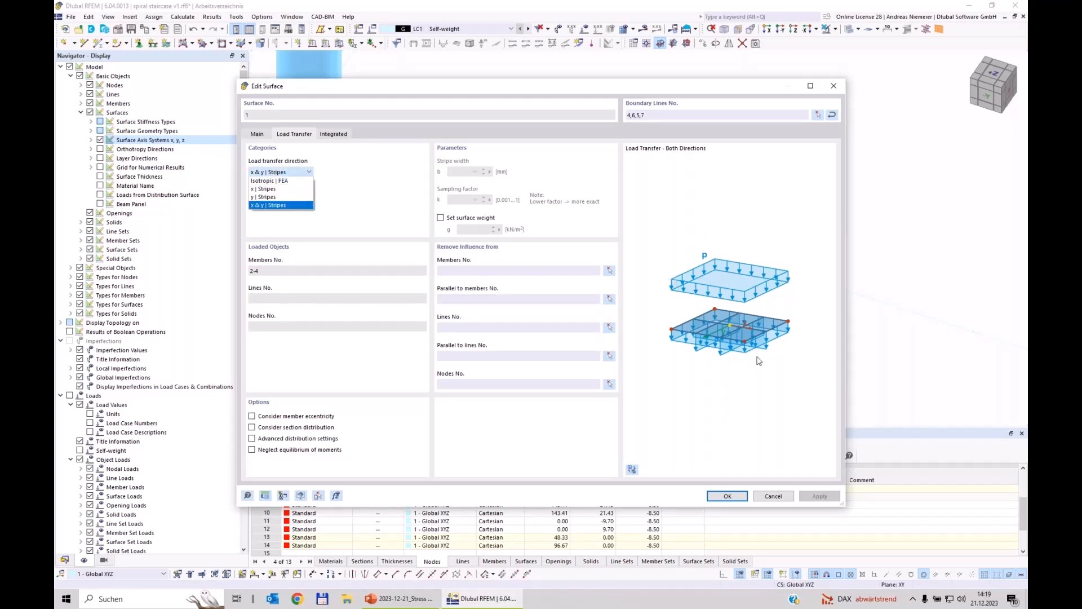
left_click(774, 497)
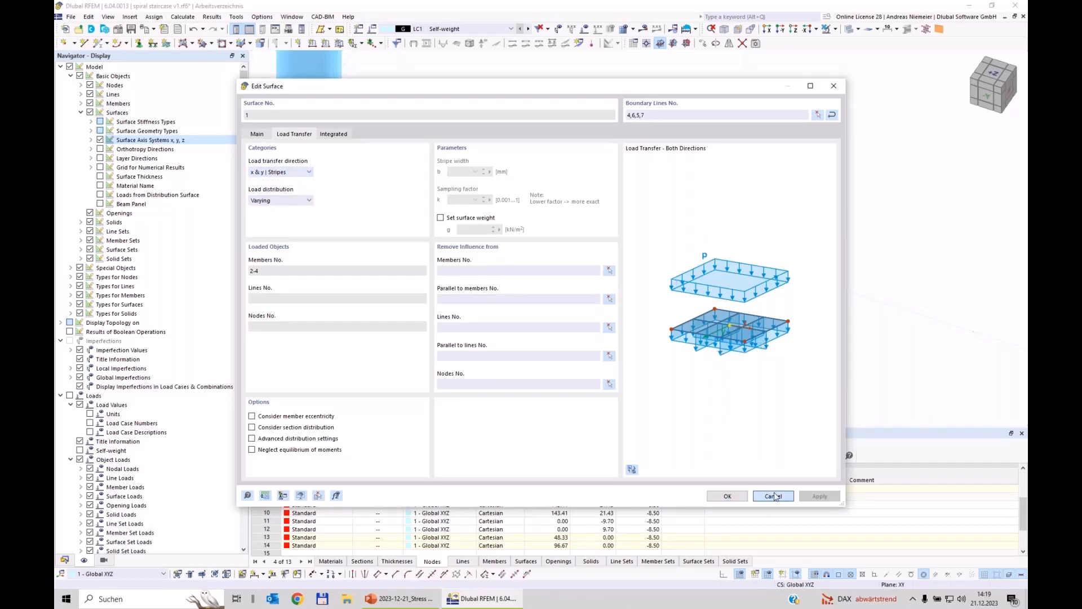
left_click(774, 497)
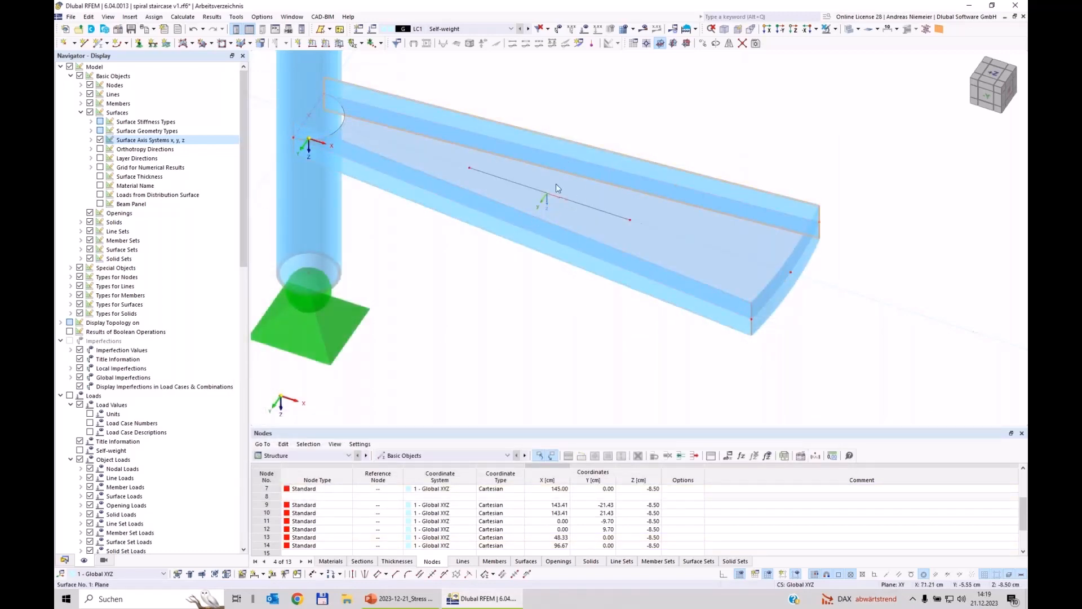
- Give the tread surface specific input axes with the x-axis parallel to the short centre line of the tread
double_click(672, 242)
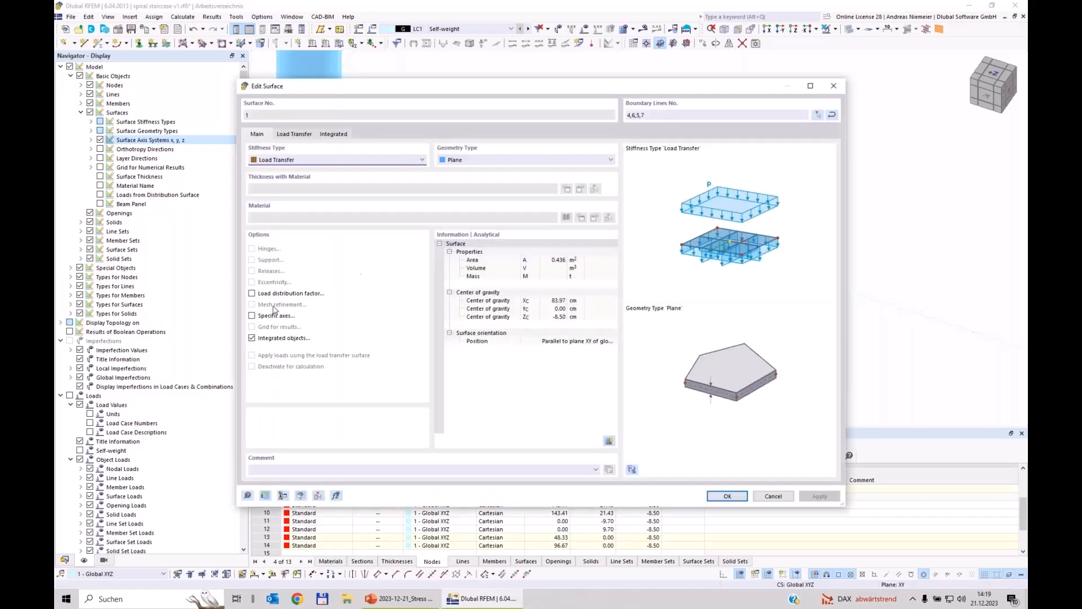
left_click(252, 316)
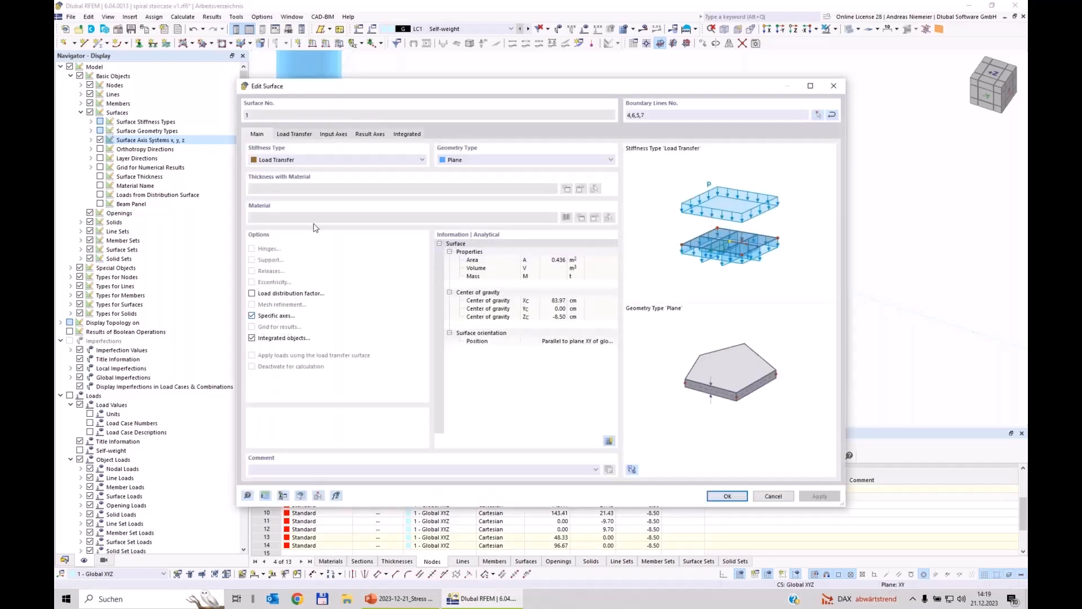
left_click(335, 135)
left_click(319, 163)
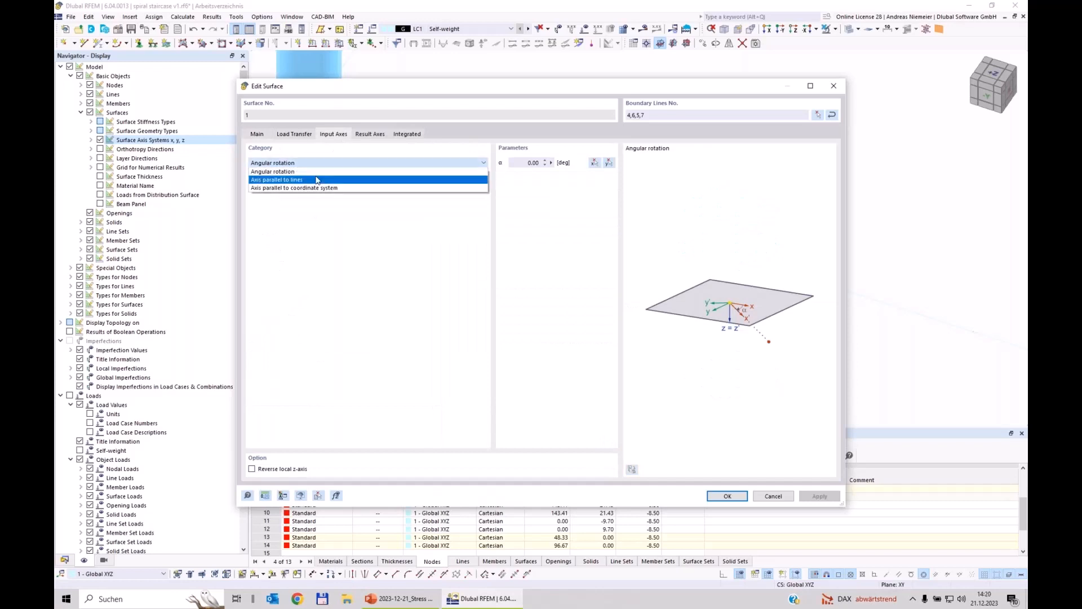
left_click(275, 180)
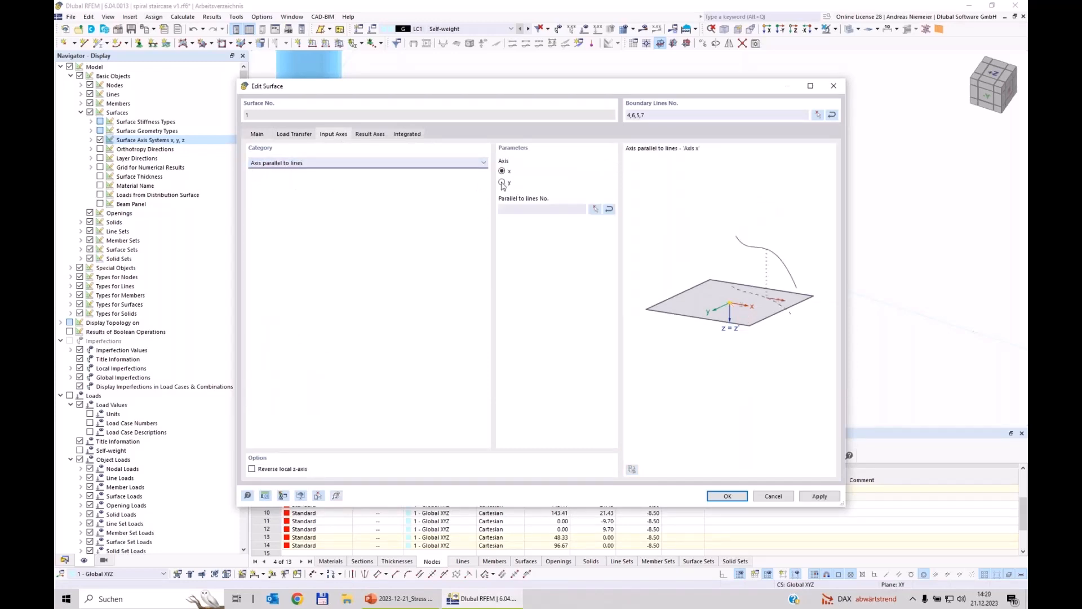
left_click(595, 209)
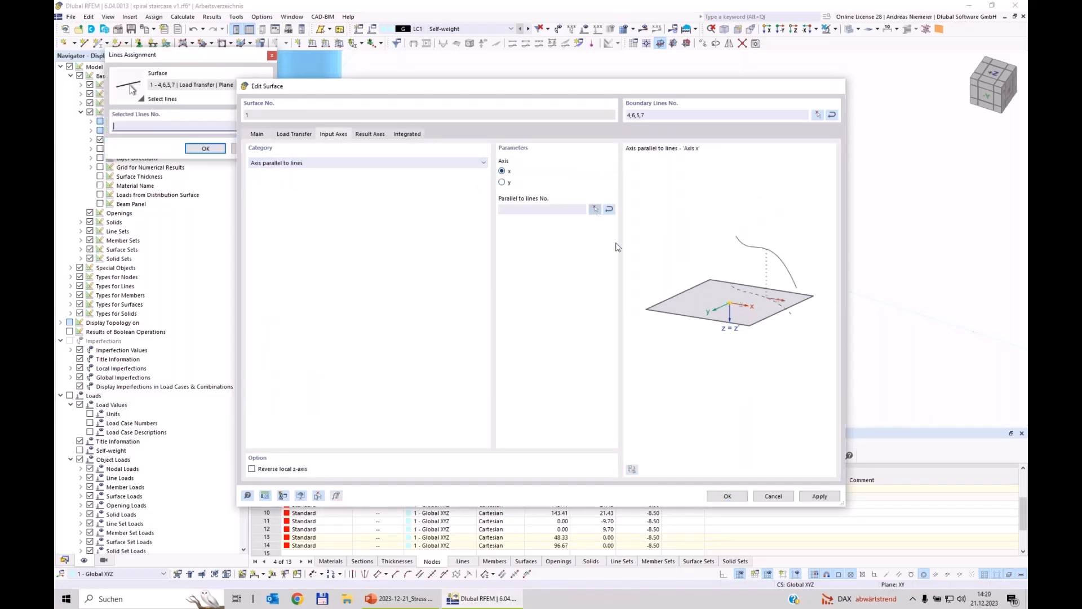
left_click(555, 197)
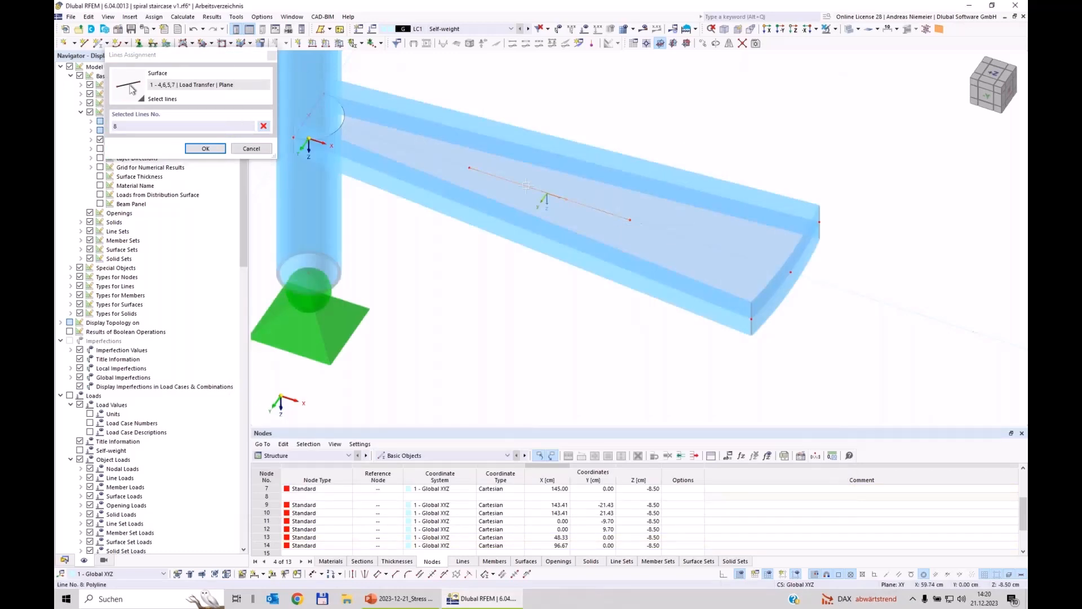
left_click(206, 149)
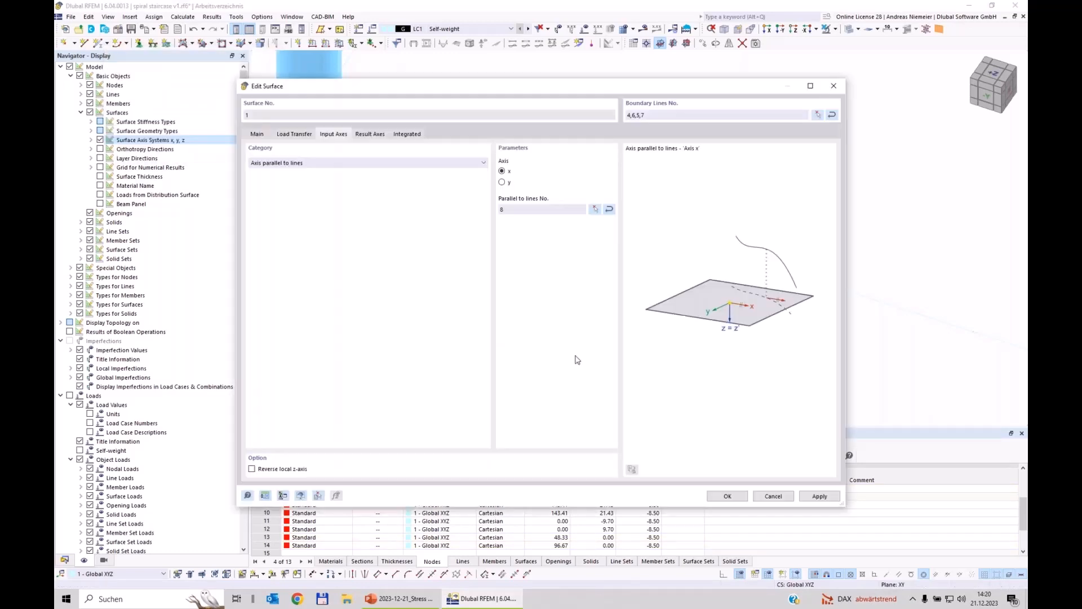
left_click(729, 496)
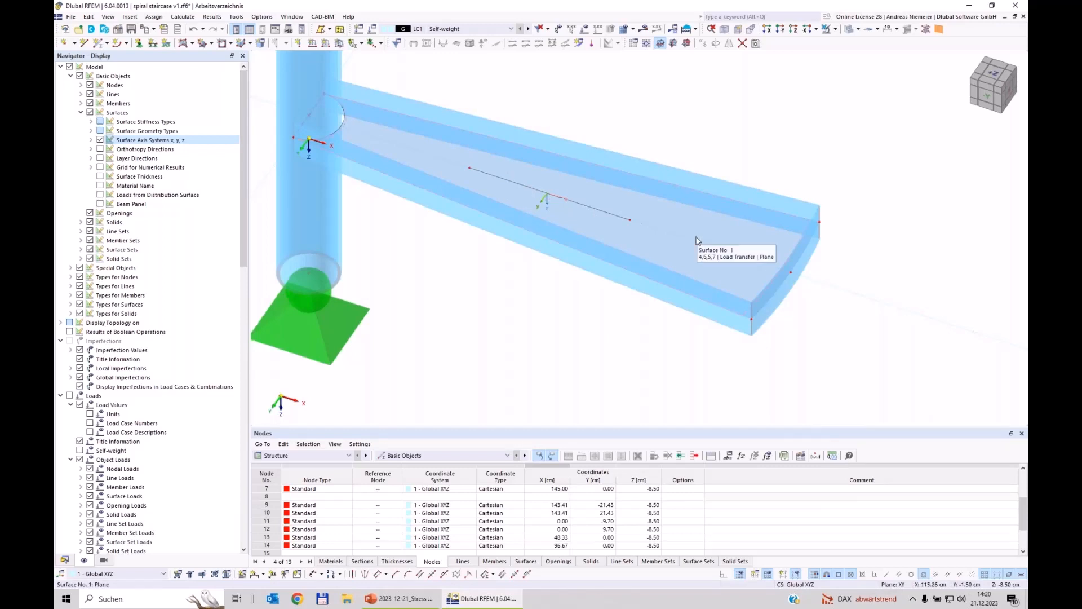
- Set the tread surface's load transfer direction to y | Stripes and its surface weight to 0.20 kN/m²
scroll(719, 194, "down", 5)
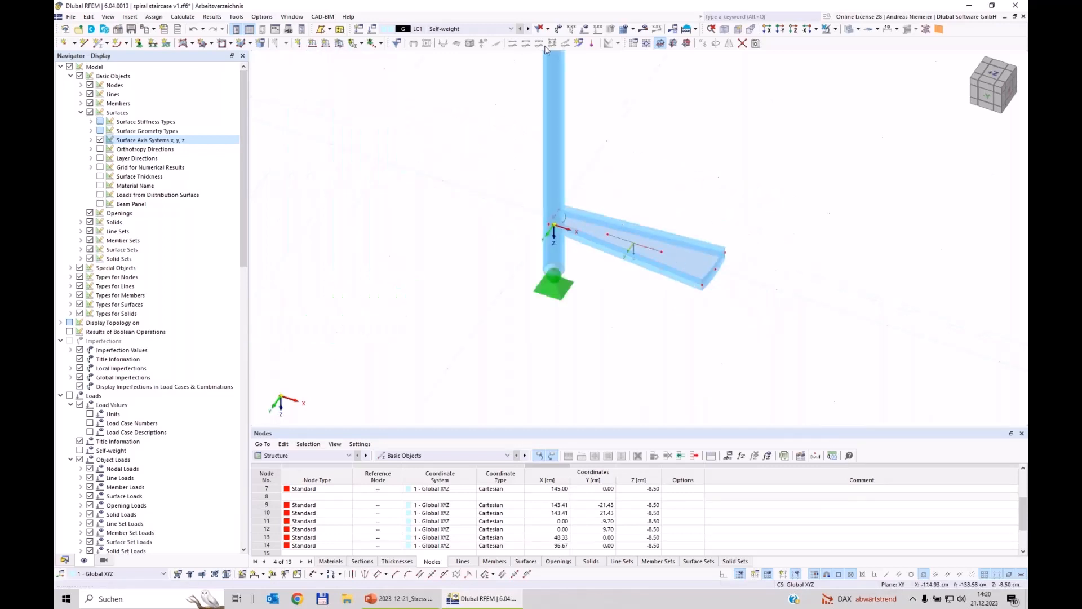
scroll(648, 237, "up", 5)
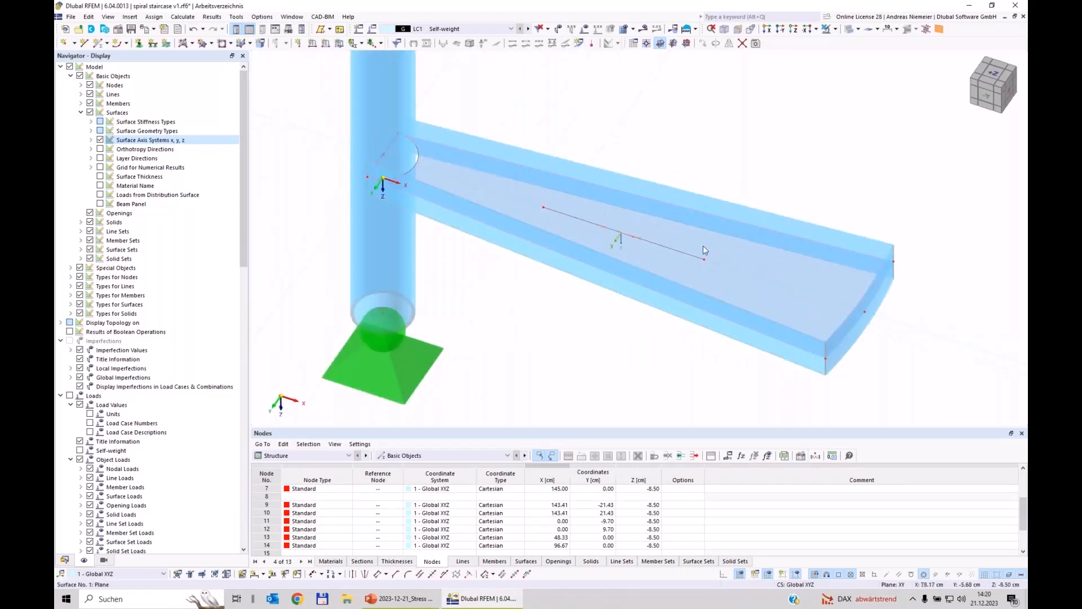
double_click(685, 279)
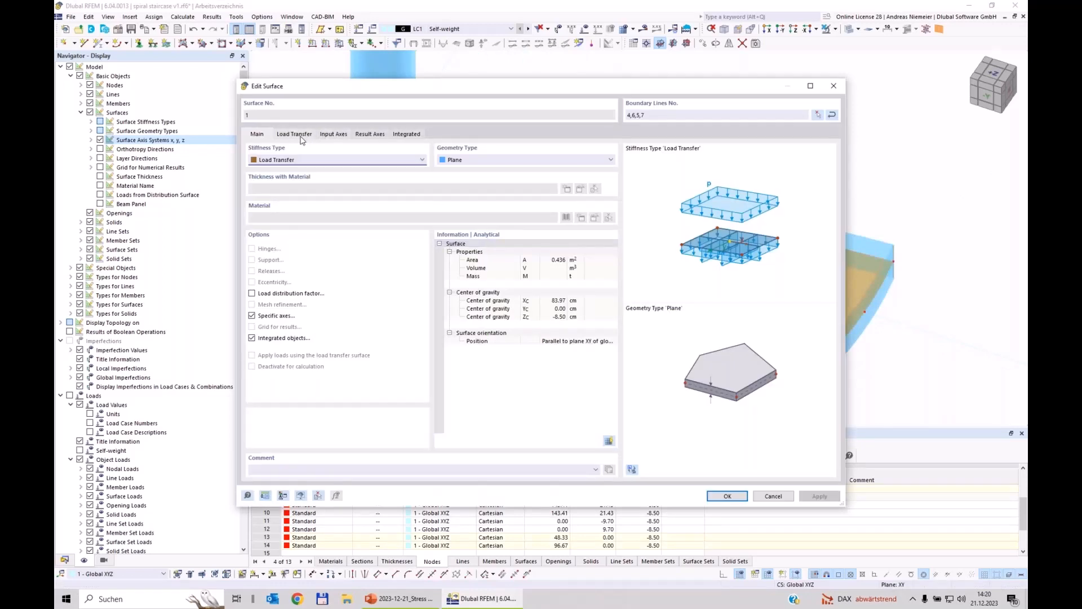
left_click(295, 134)
left_click(295, 172)
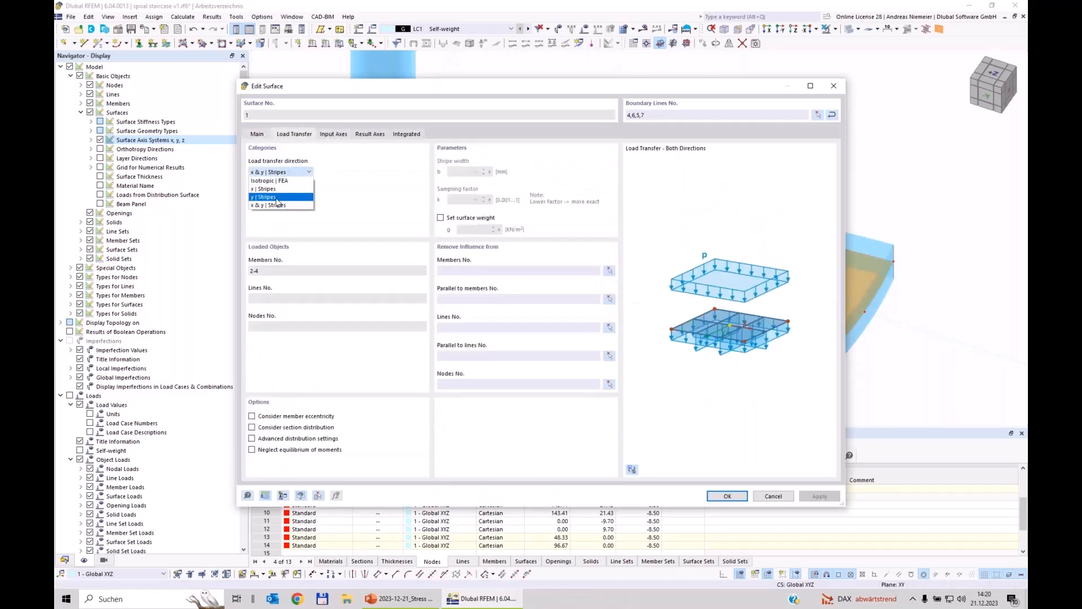
left_click(276, 197)
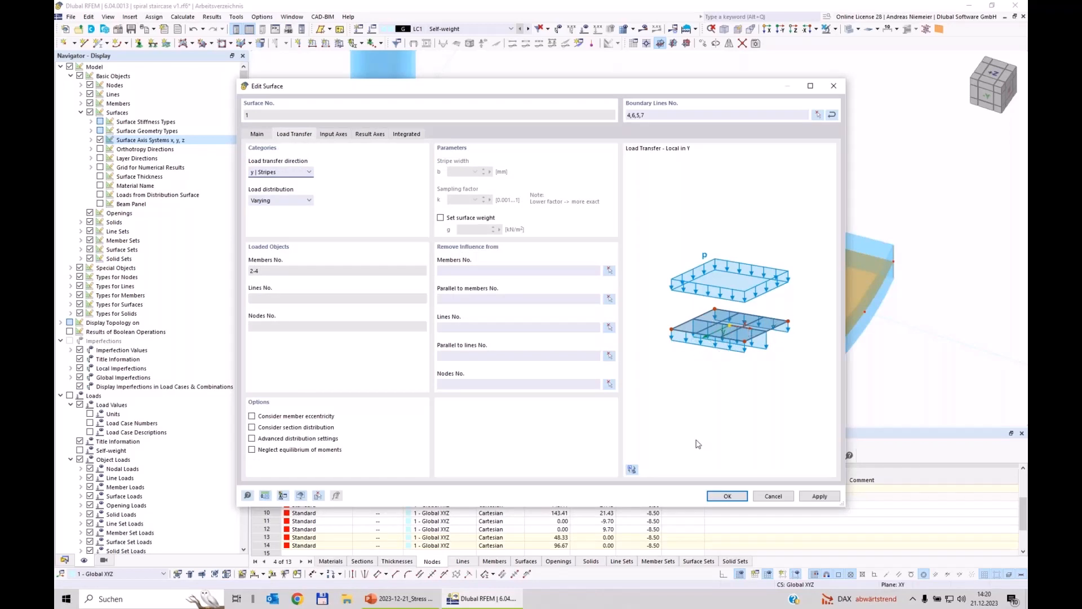
left_click(440, 218)
left_click(472, 230)
left_click(729, 496)
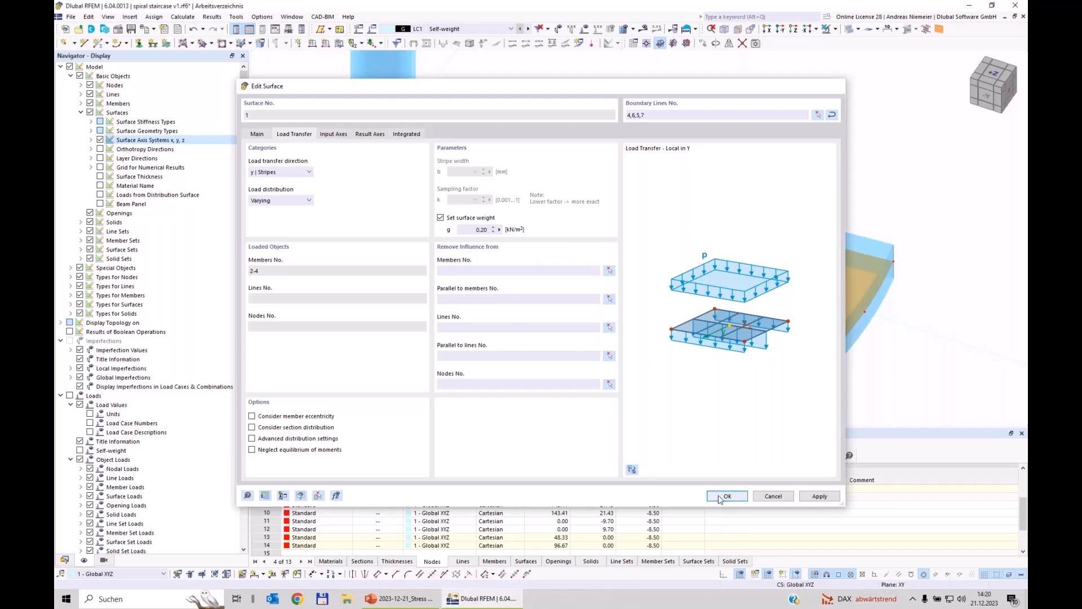
left_click(456, 291)
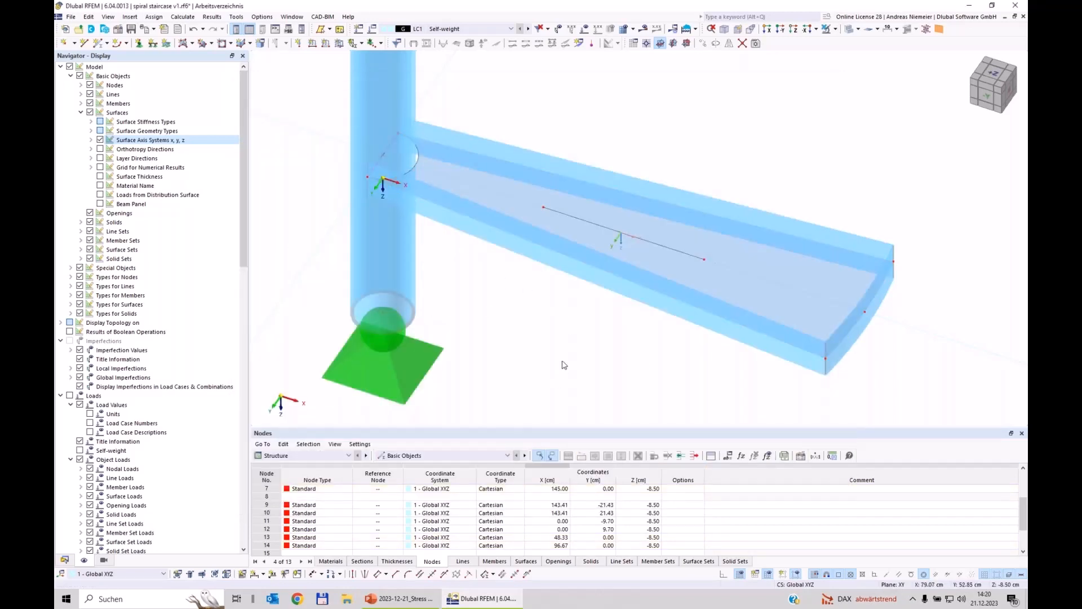
- Switch to wireframe and set up a copy of the outer tread corner node with a displacement in Z
scroll(564, 364, "down", 3)
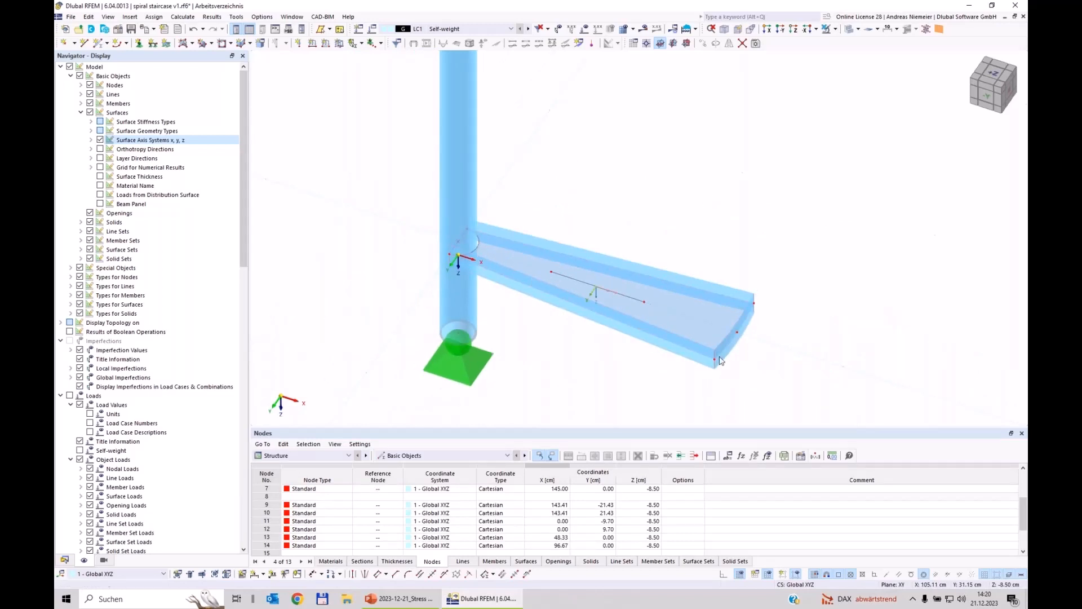
scroll(588, 361, "down", 3)
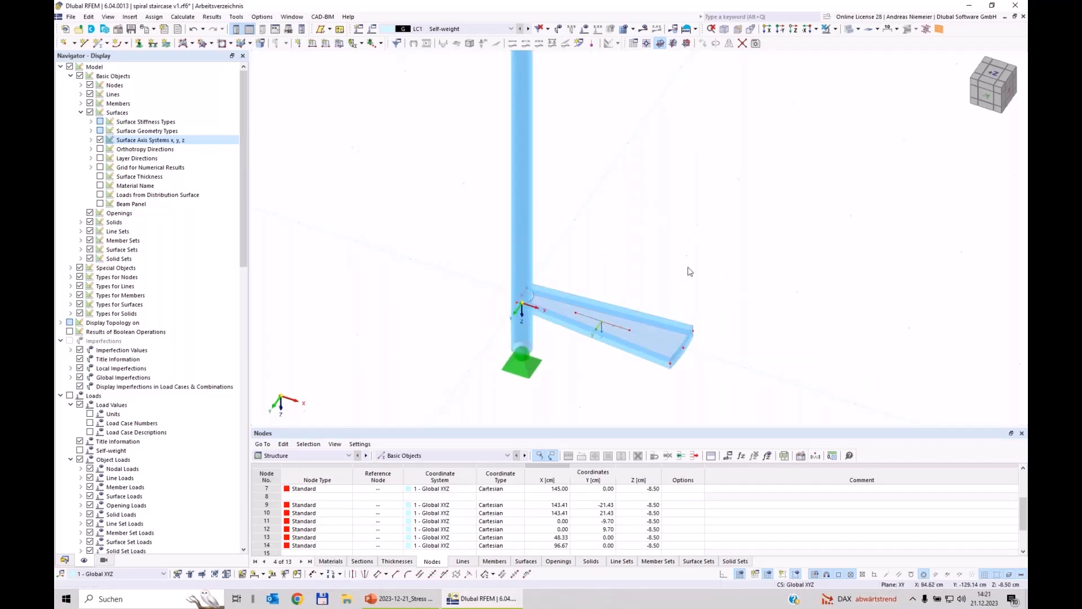
middle_click_drag(697, 285, 637, 211)
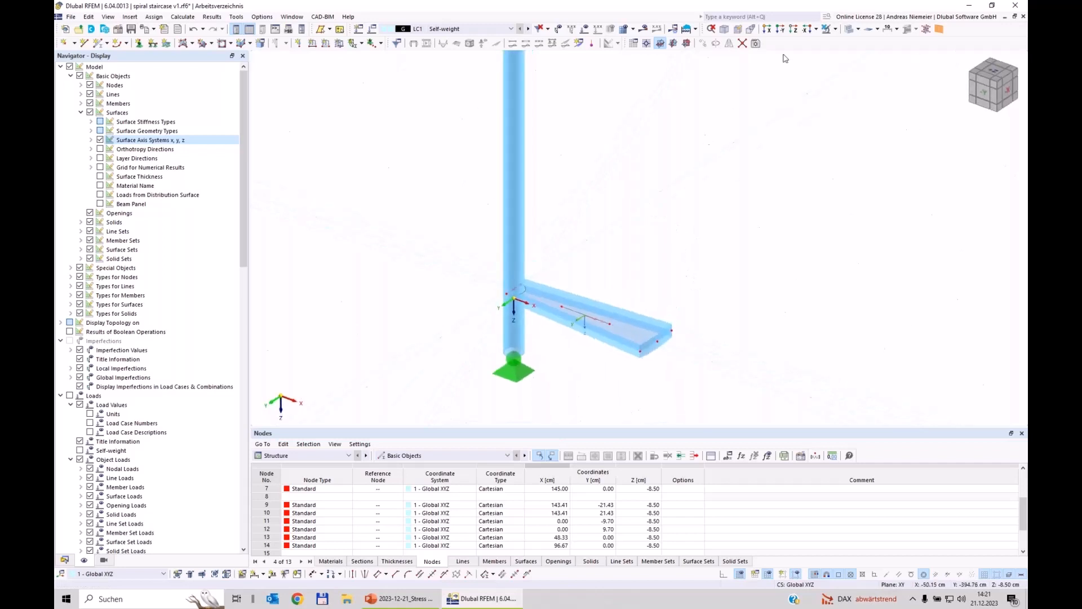
left_click(849, 30)
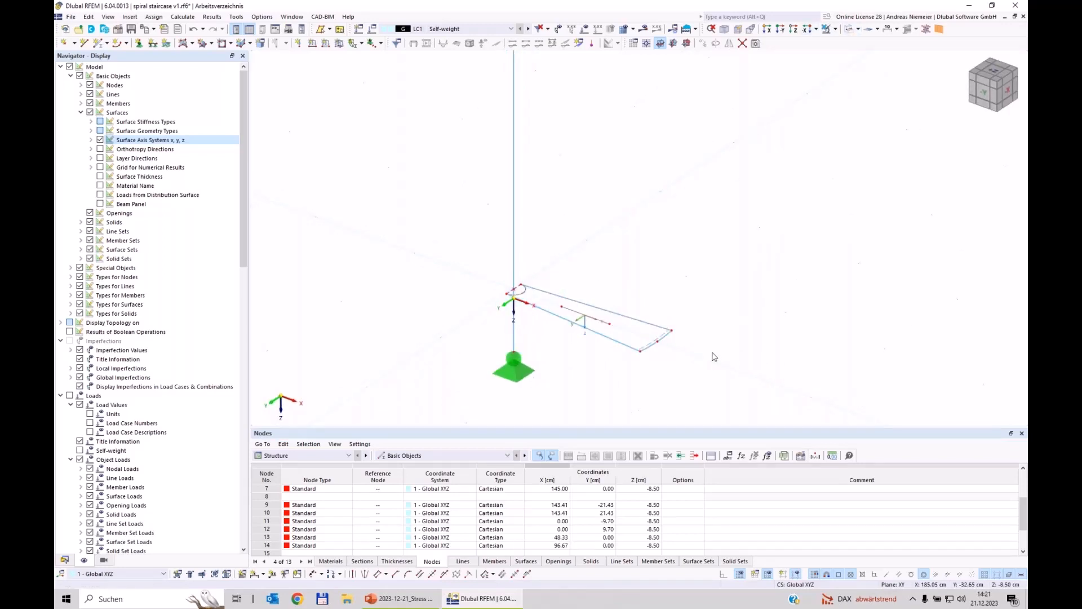
scroll(684, 366, "up", 2)
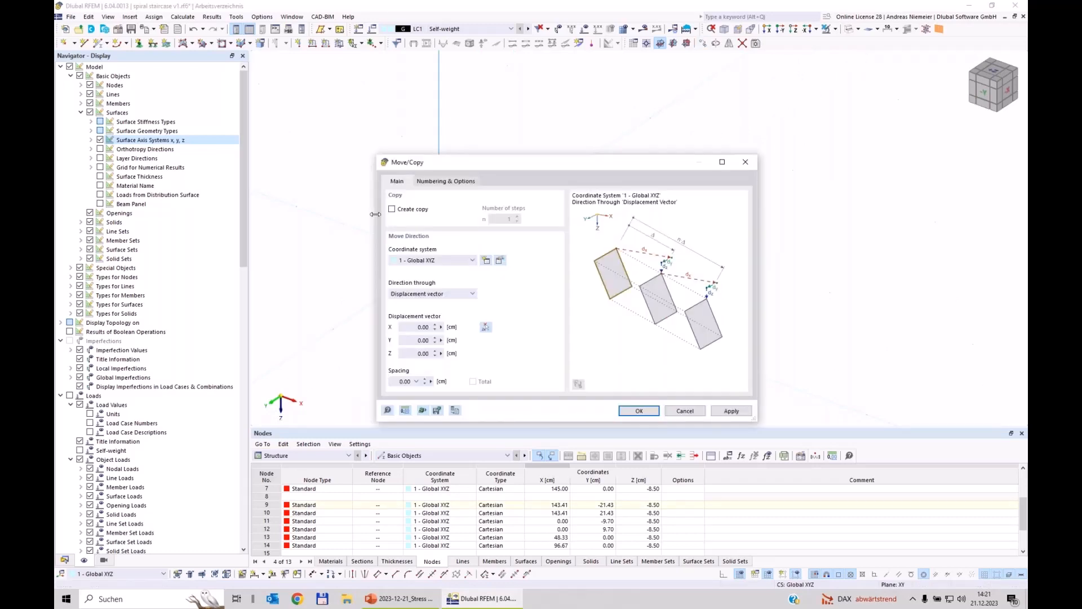
left_click(392, 209)
left_click(413, 356)
- Activate step links for the copy, linking the nodes with a new template member of type Beam
left_click(444, 181)
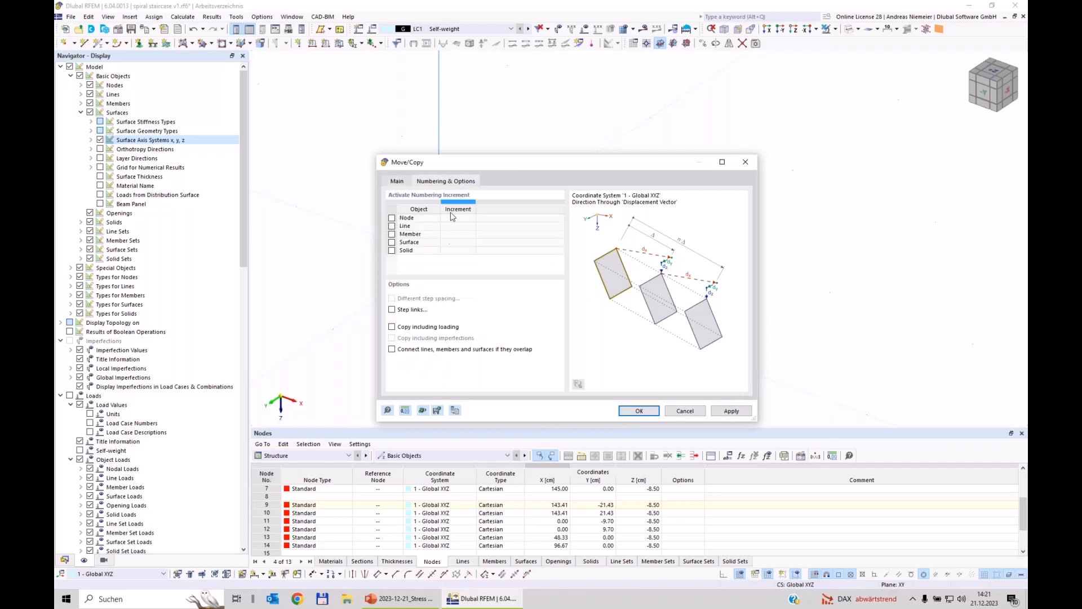
left_click(393, 311)
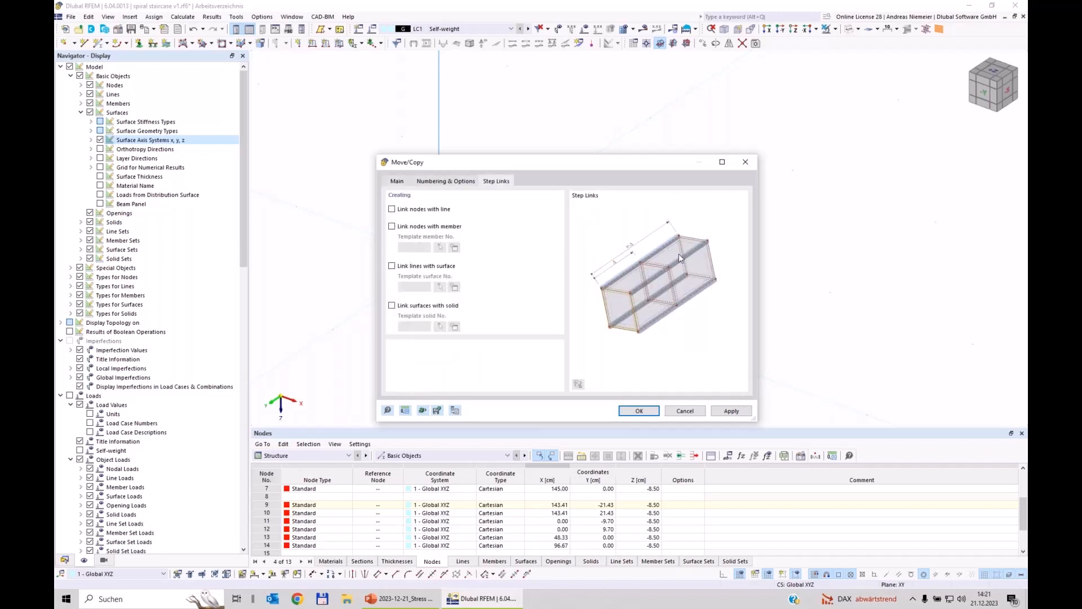
left_click(403, 226)
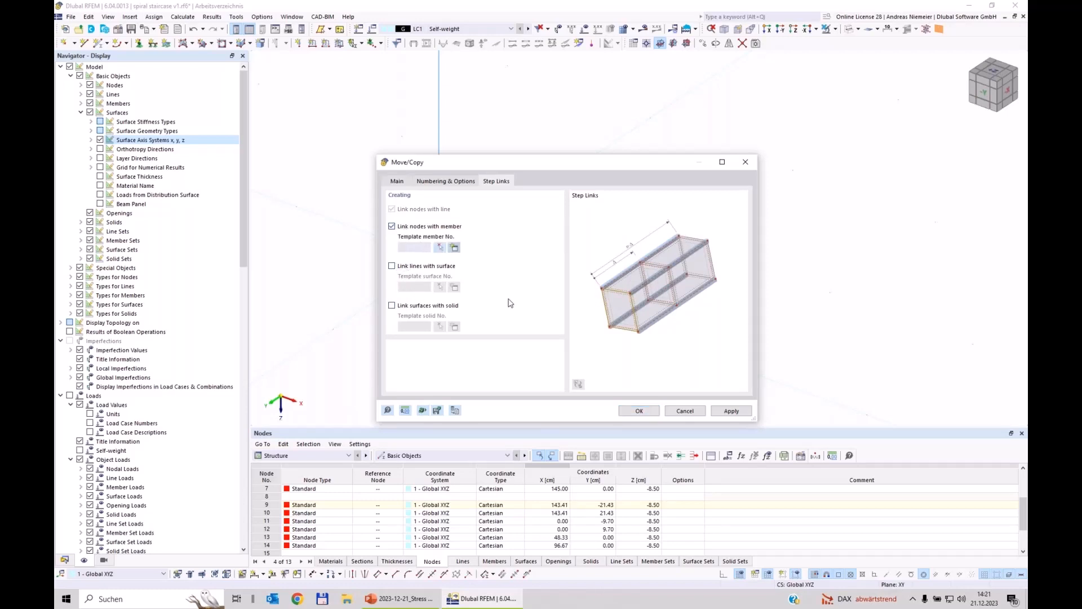
left_click(454, 249)
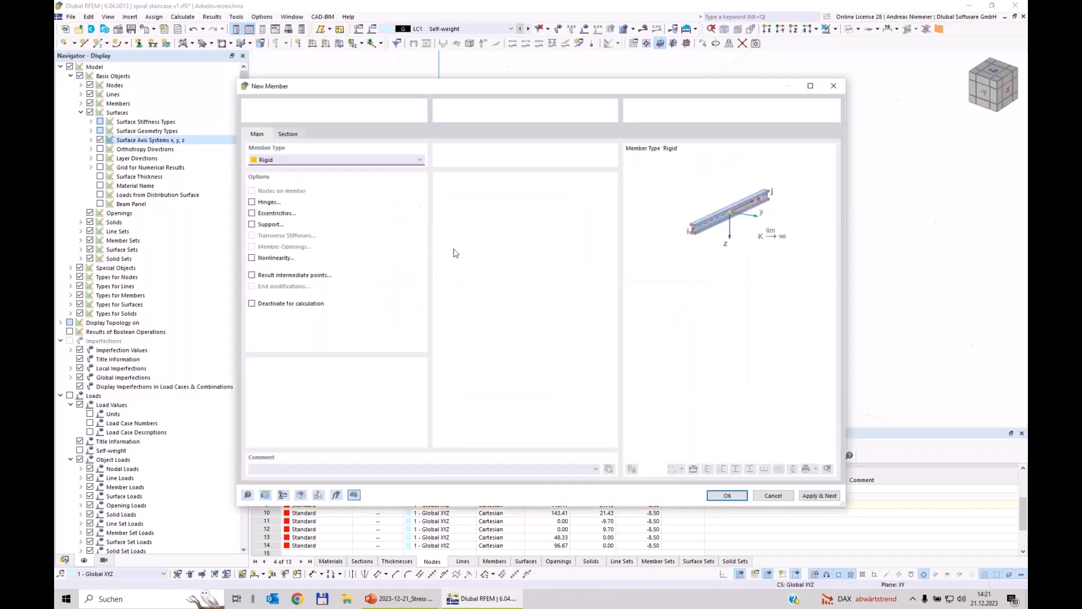
left_click(279, 161)
left_click(278, 170)
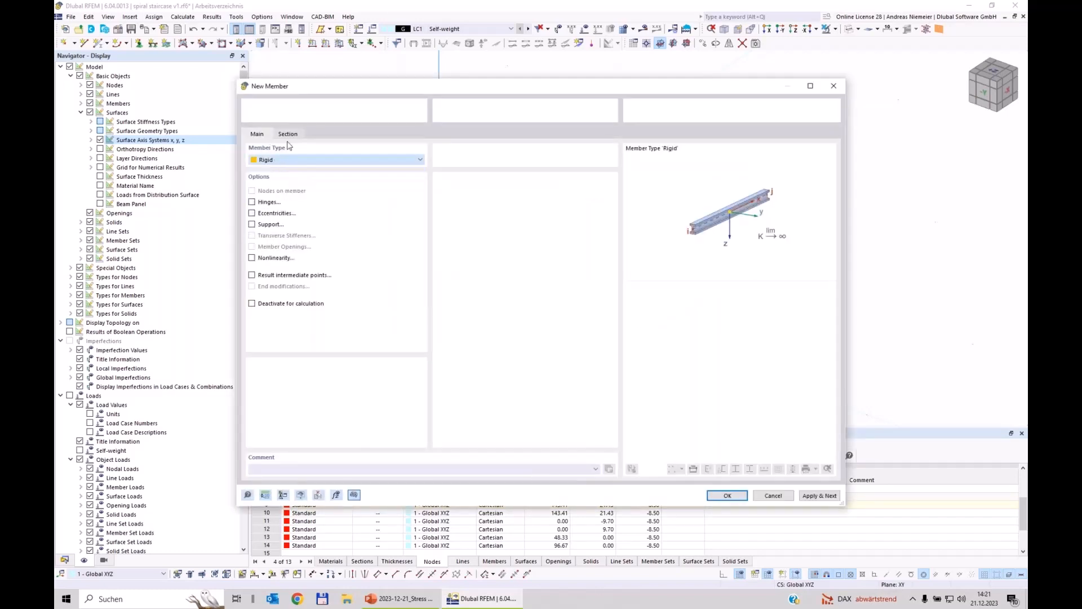
- Give the linking member the EN 10219-2 section CHS 50x2.5 in S235 and create the 100 cm railing post at the tread corner
left_click(288, 134)
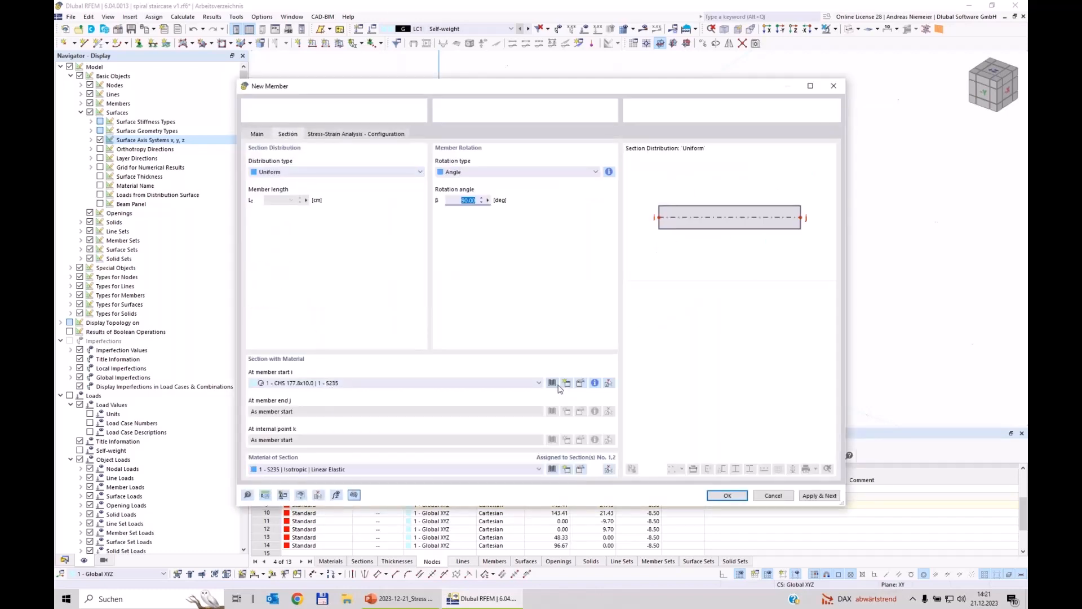
left_click(553, 382)
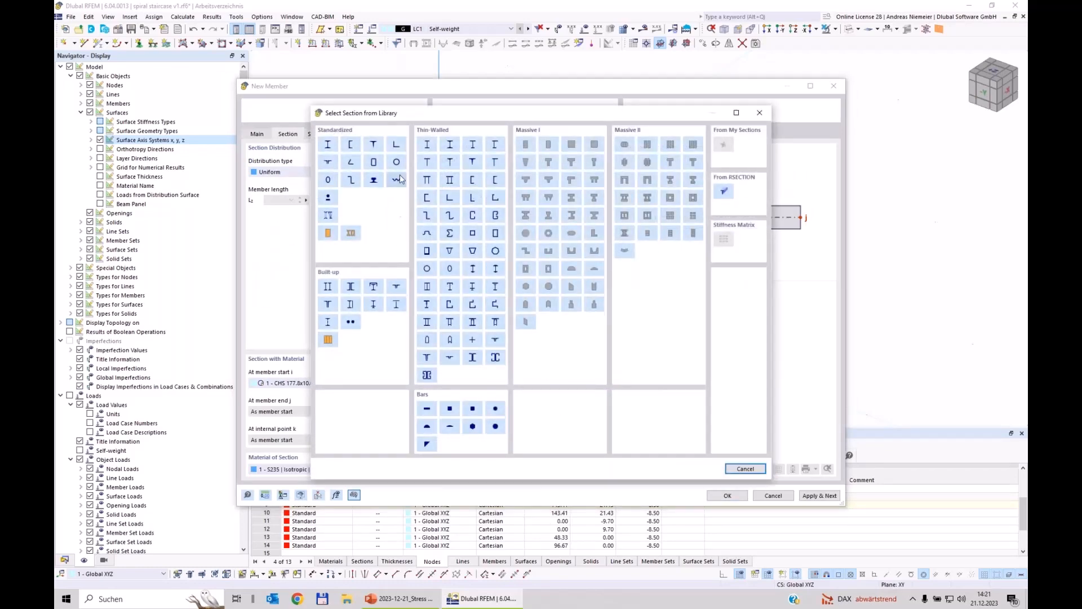
left_click(427, 425)
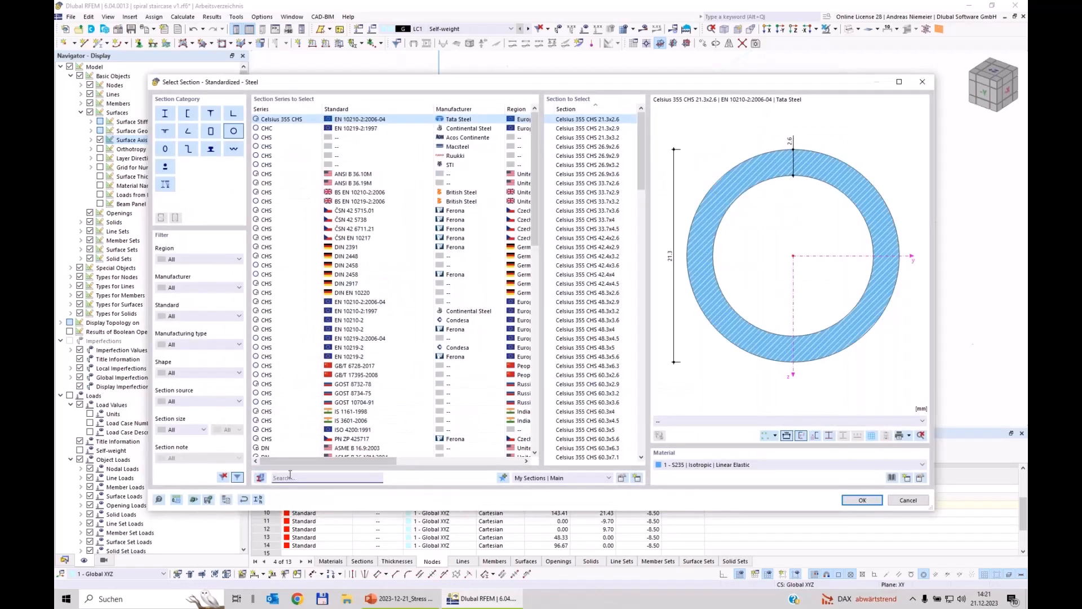
left_click(289, 475)
type("50")
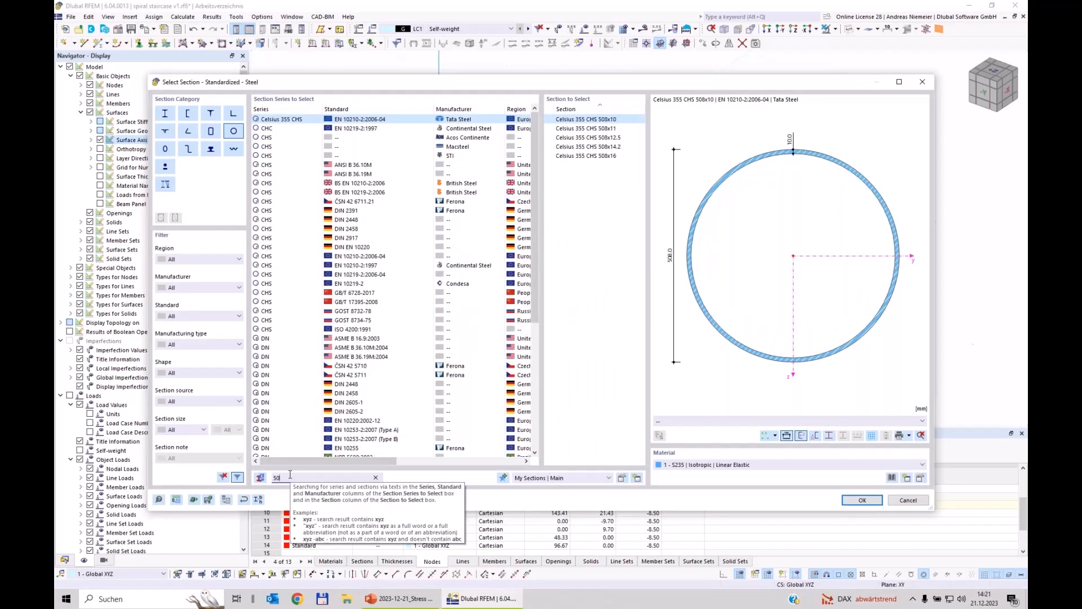
type("x")
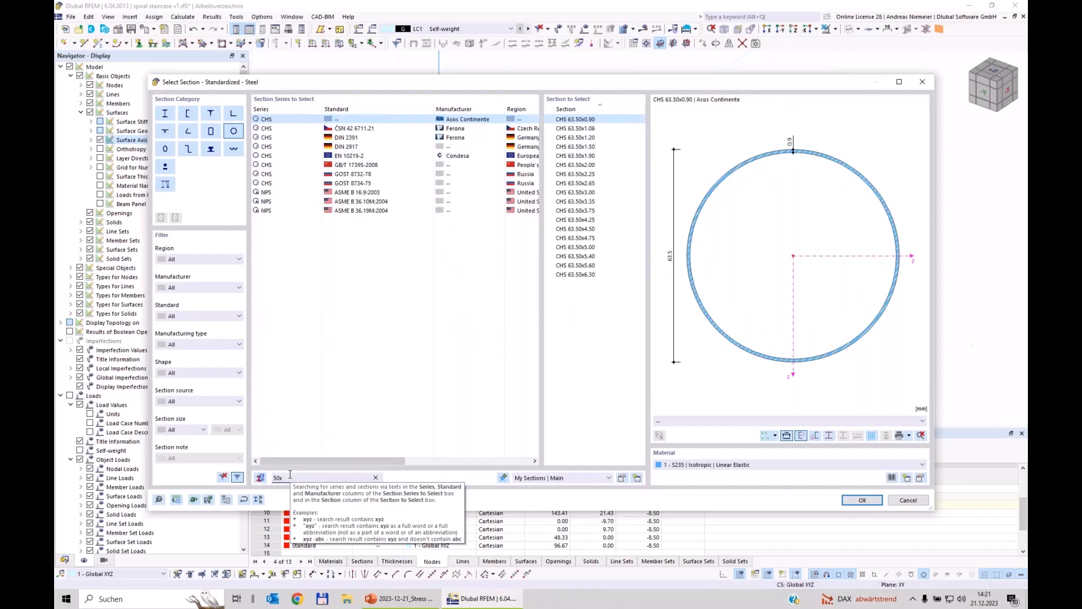
type("2")
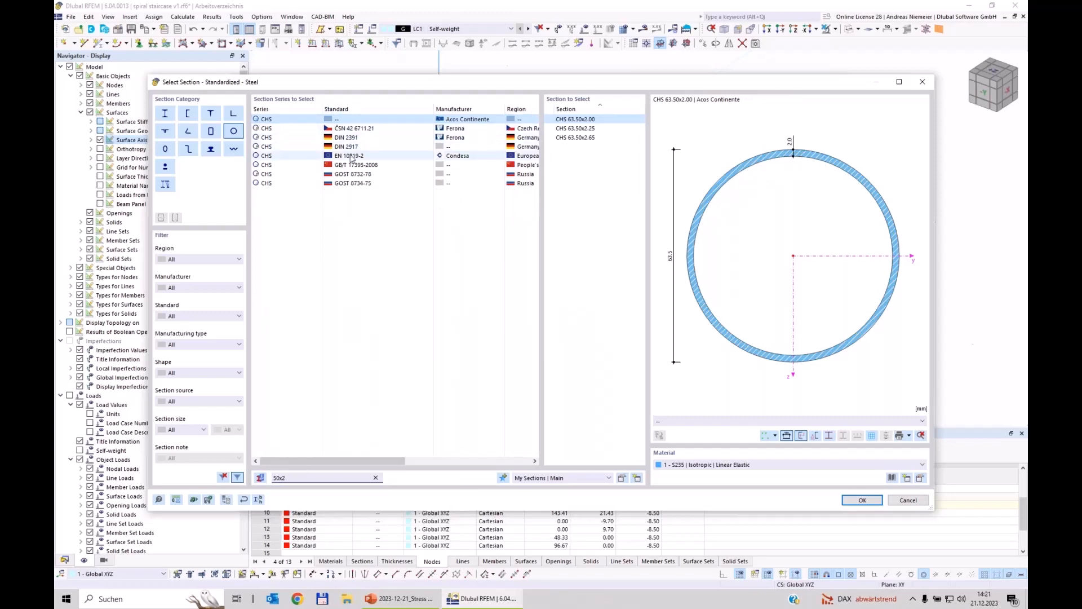
left_click(376, 156)
left_click(571, 137)
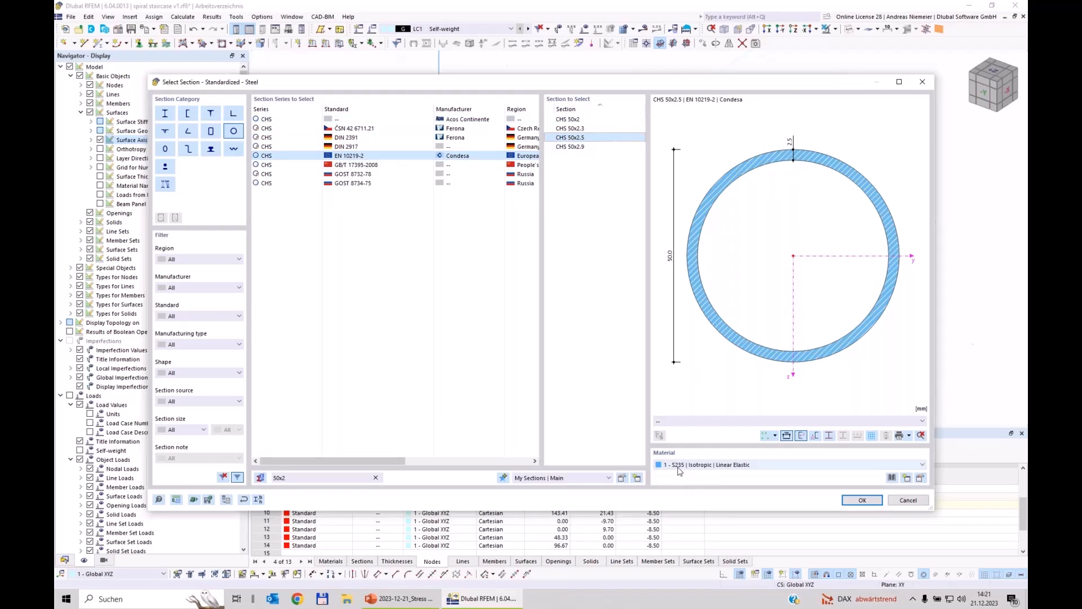
left_click(861, 500)
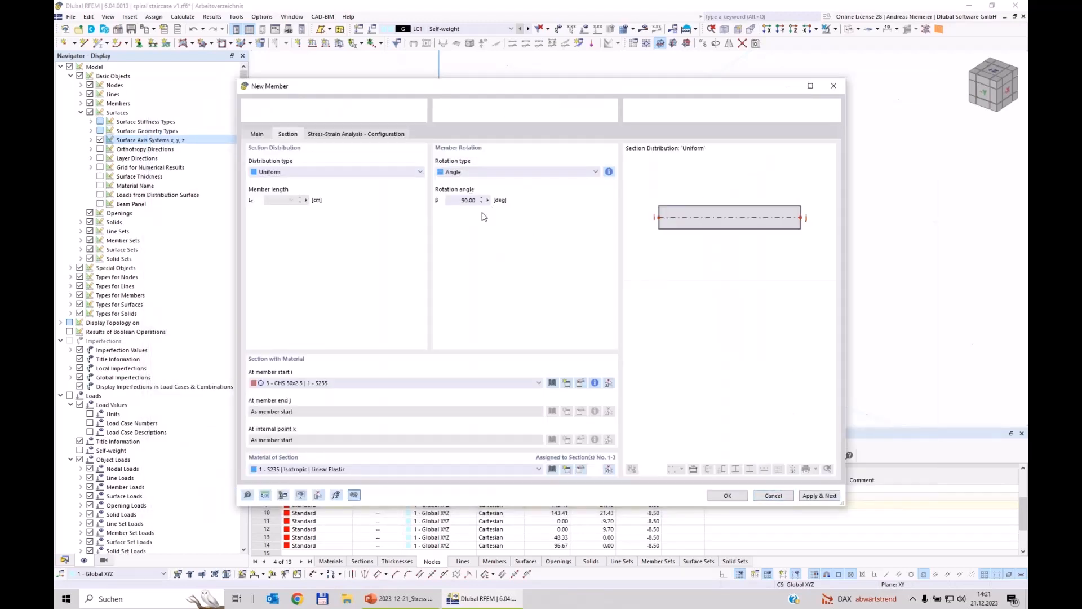
left_click(726, 496)
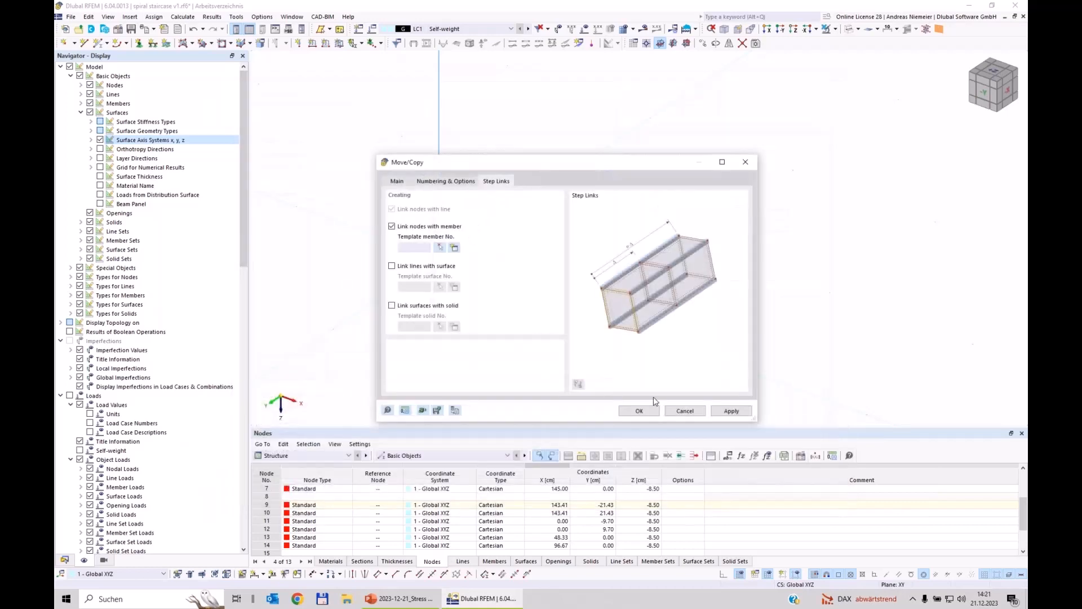
left_click(643, 412)
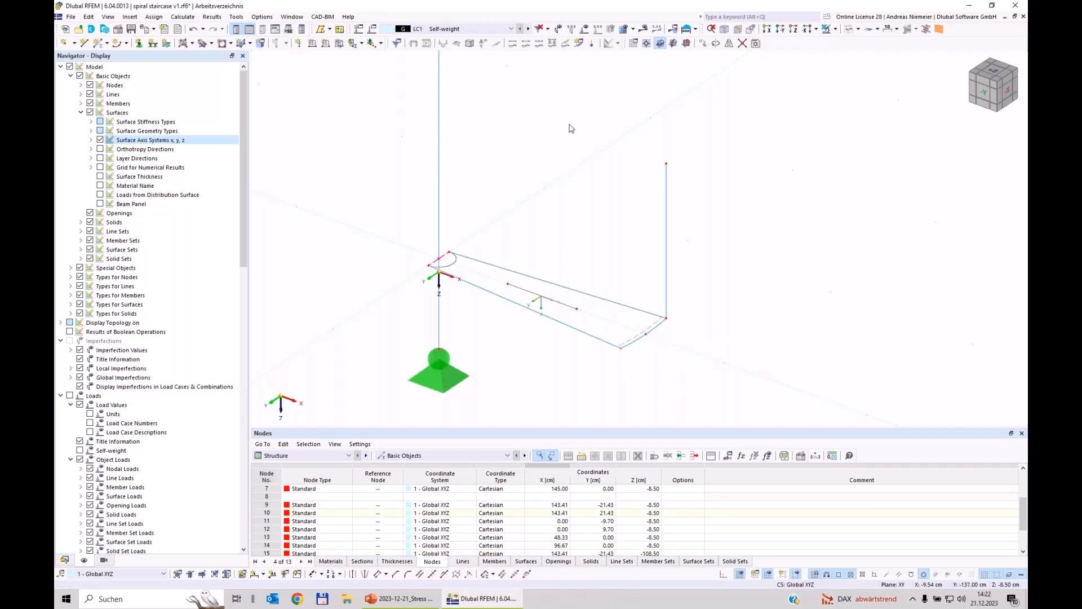
- Copy the tread's other outer corner node by -17 cm in Z, keeping the step link with a member
left_click(703, 43)
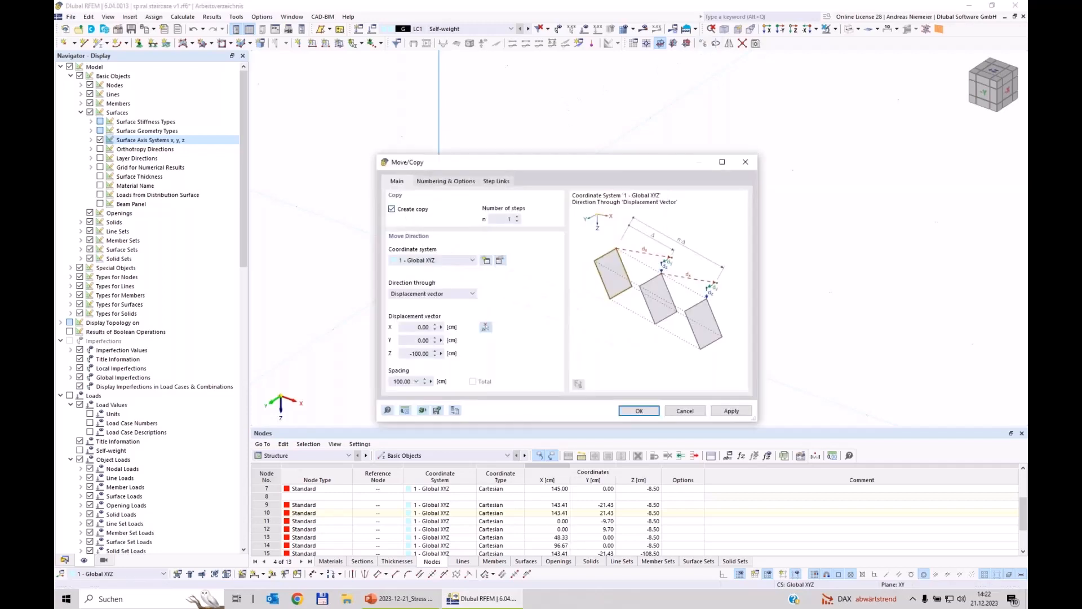
double_click(418, 353)
type("-17")
left_click(447, 181)
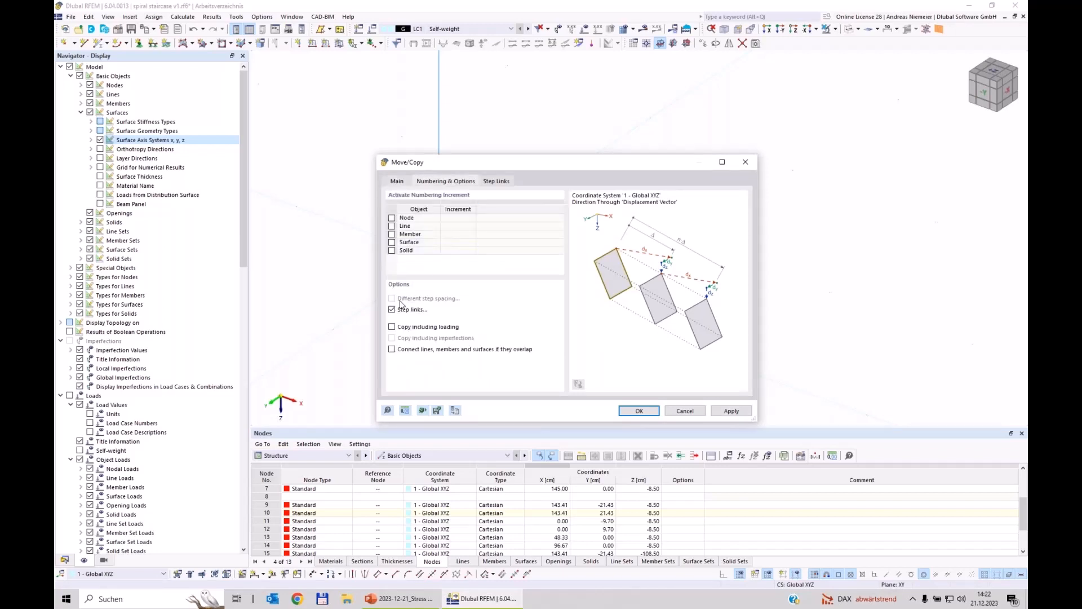
left_click(648, 412)
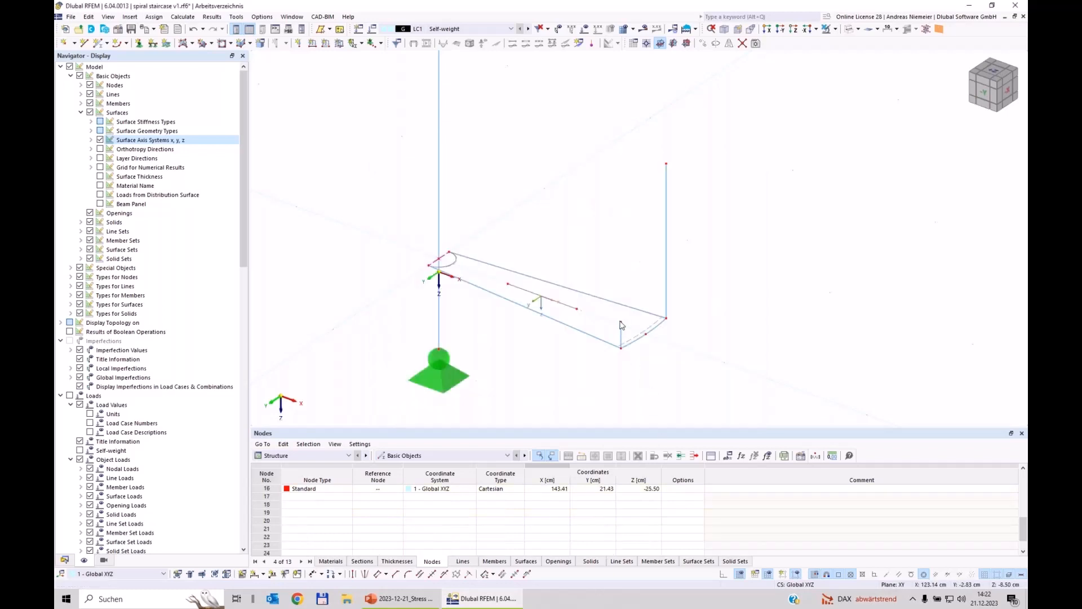
- Copy the top node of the short 17 cm post by -100 cm in Z with step links deactivated
left_click(703, 43)
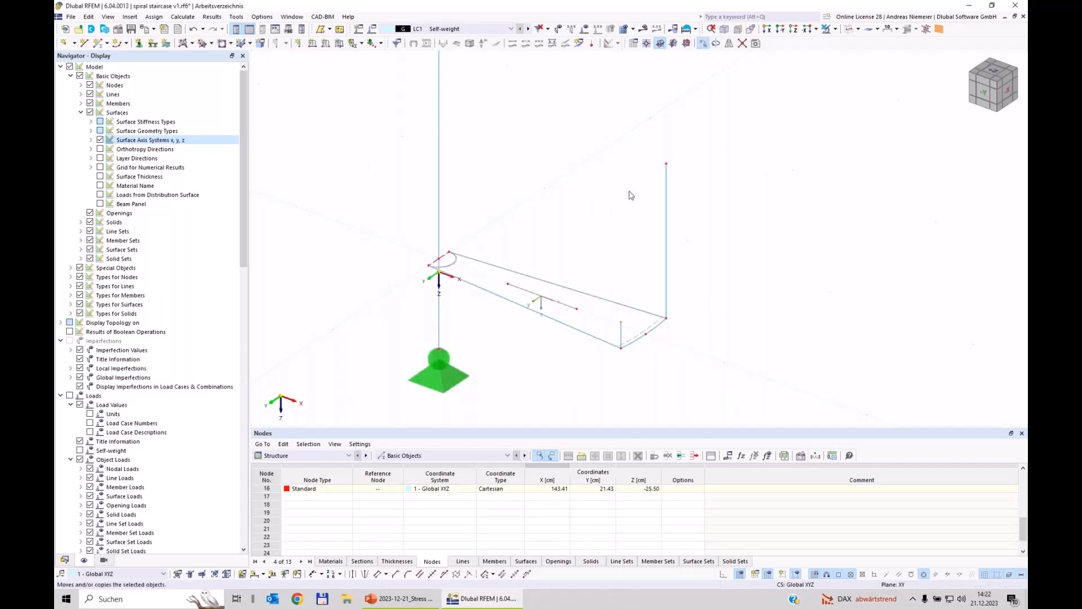
left_click(420, 354)
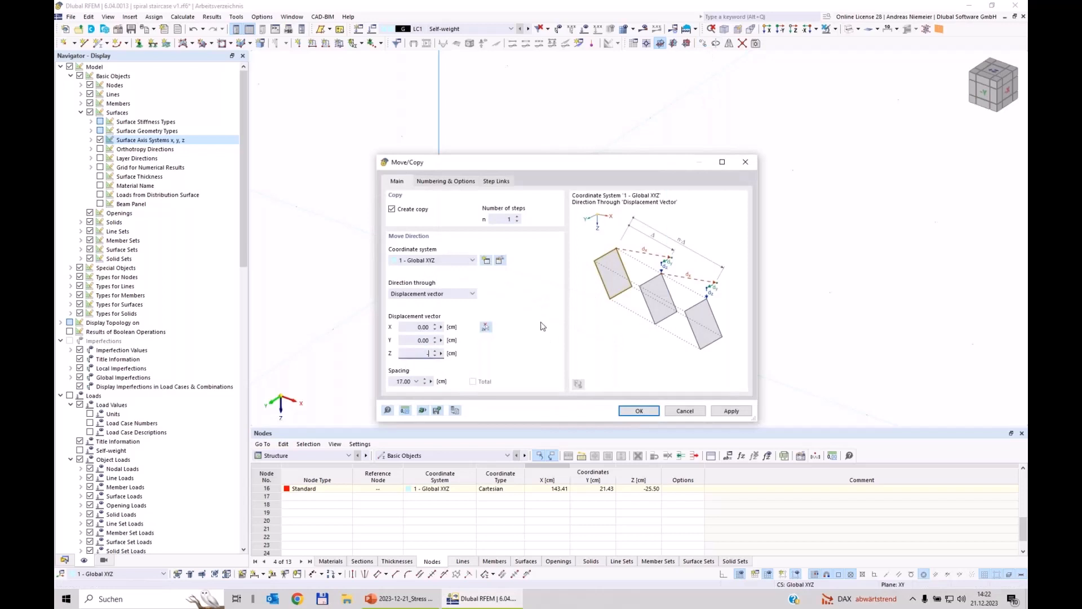
left_click(464, 183)
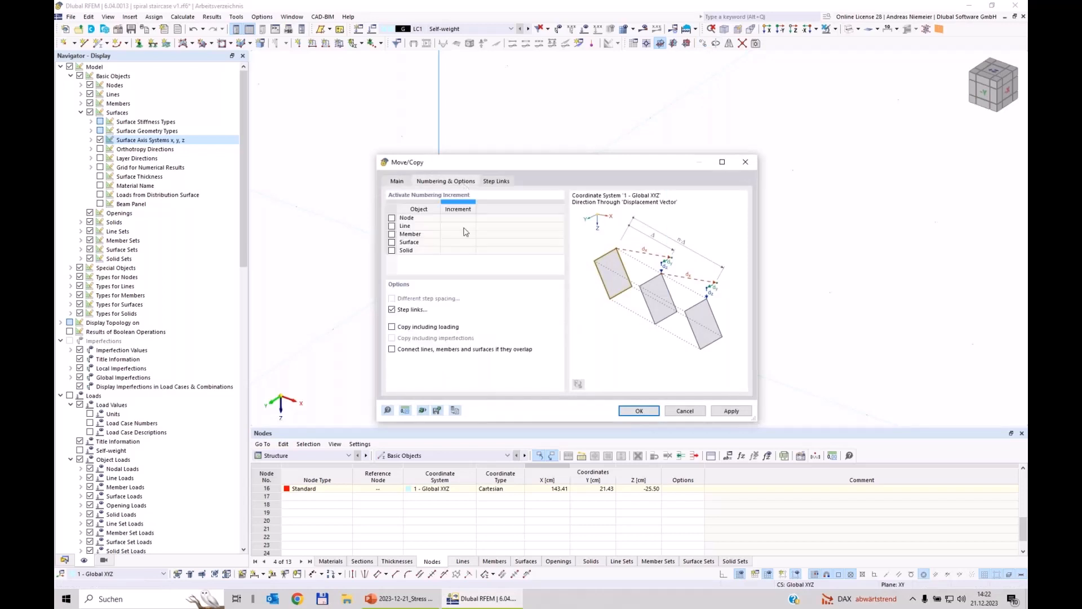
left_click(401, 314)
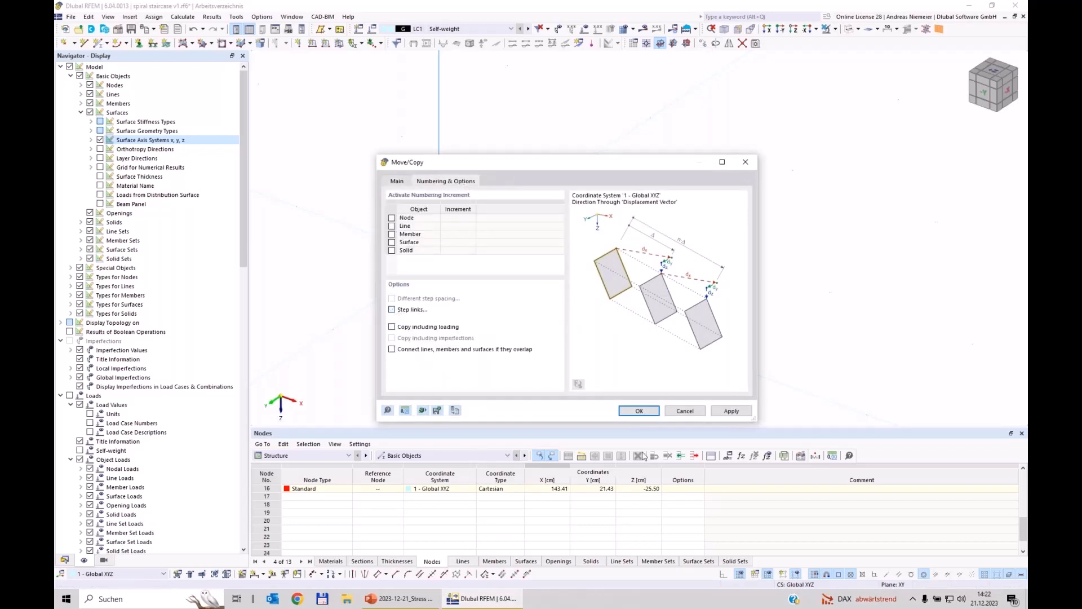
left_click(639, 411)
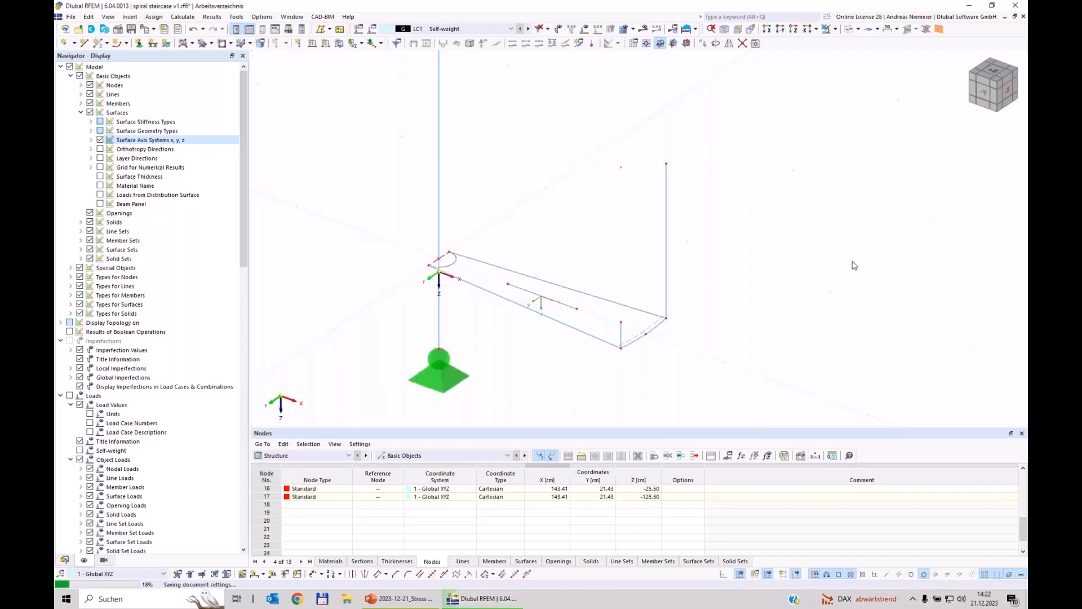
- Draw a beam handrail member with section CHS 50x2.5 from the free upper node to the top of the railing post
left_click(98, 42)
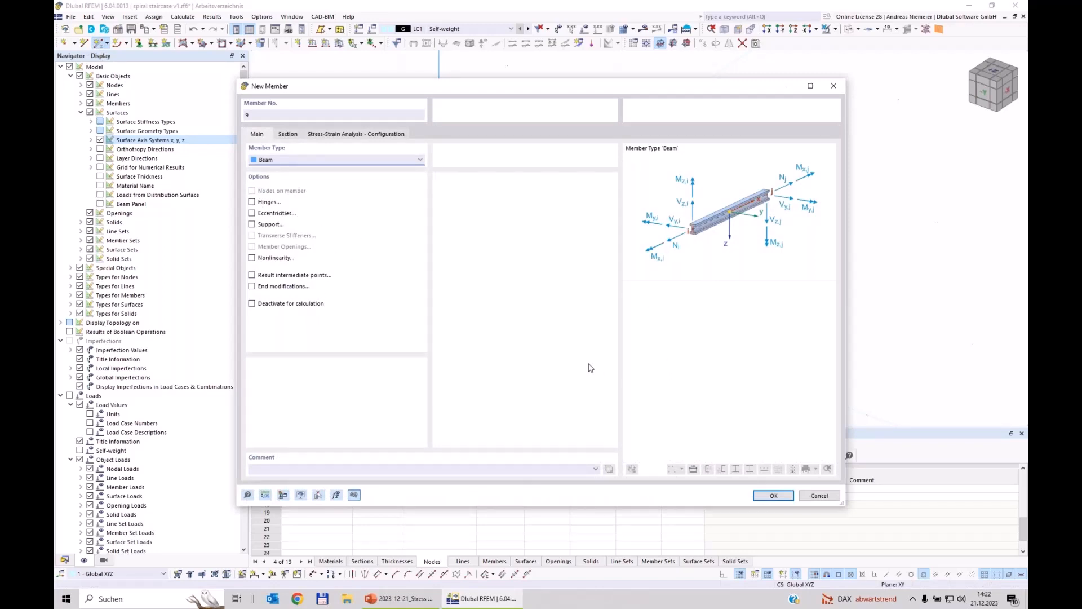
left_click(288, 134)
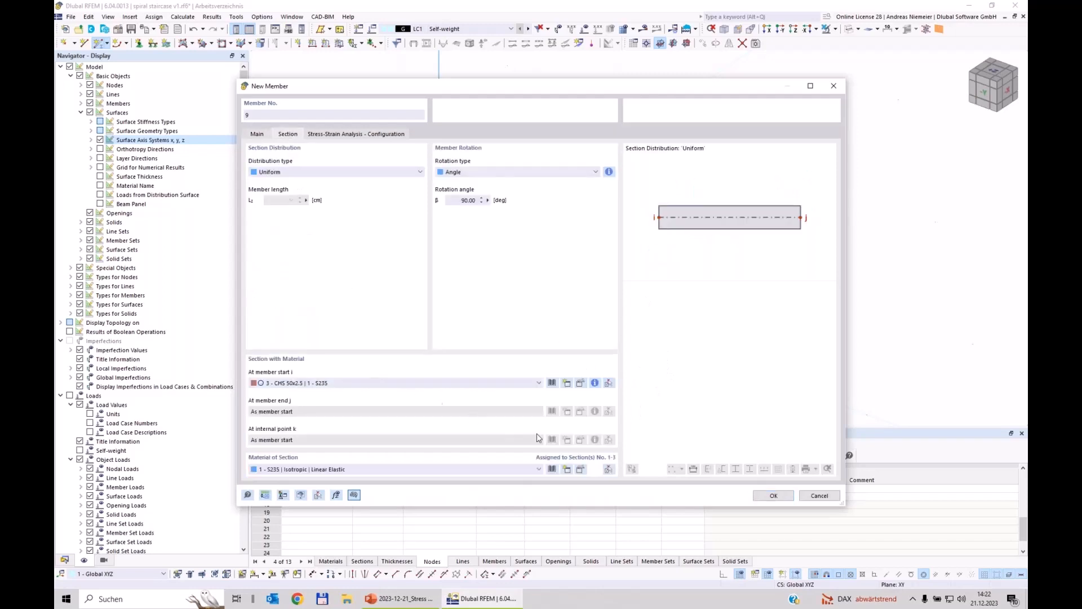
left_click(773, 496)
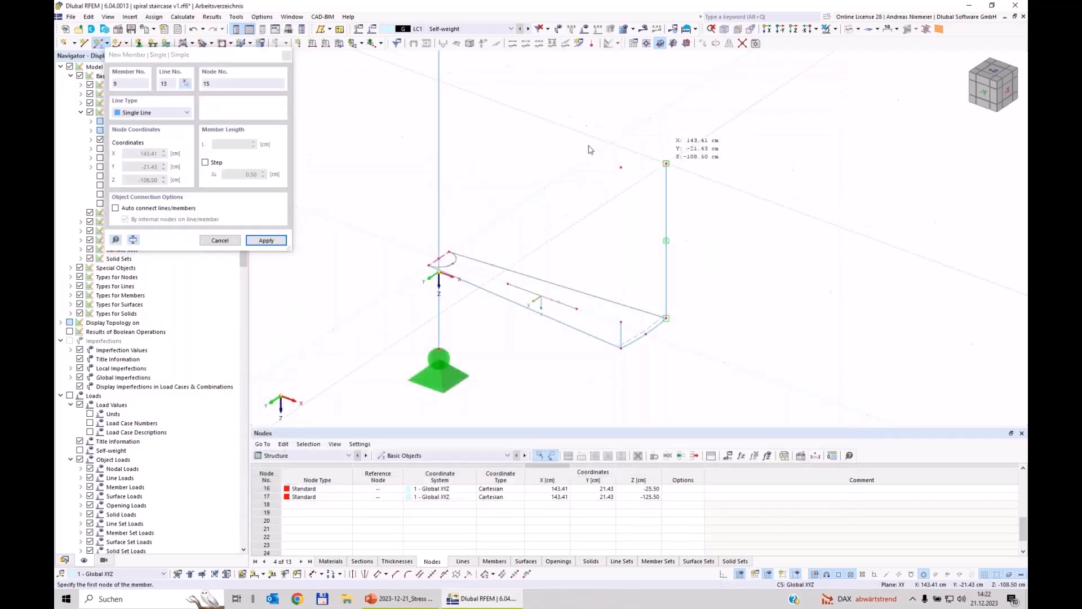
left_click(621, 167)
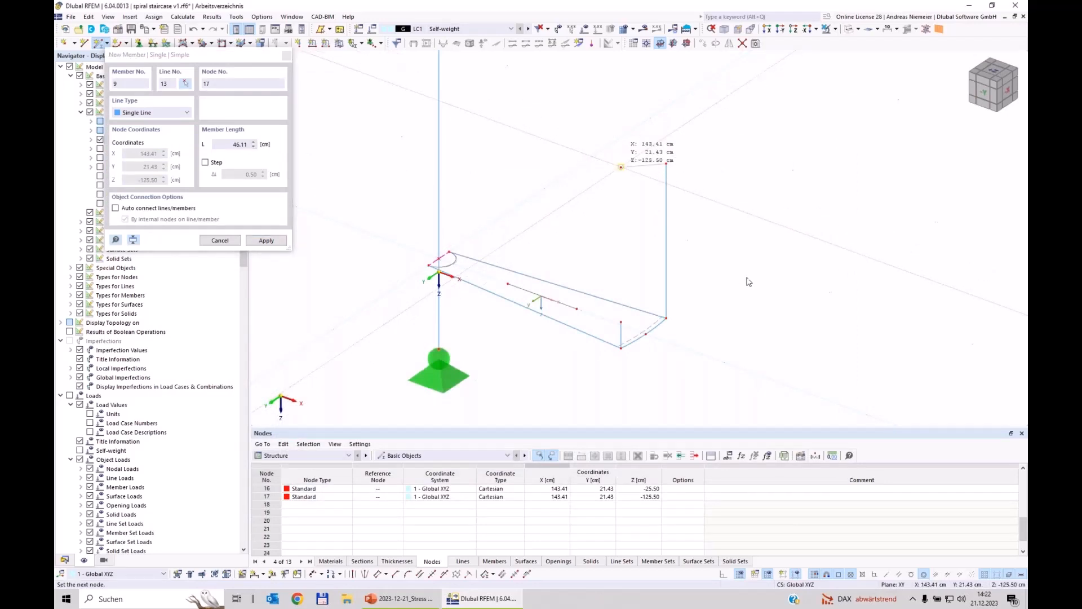
left_click(666, 164)
key("Escape")
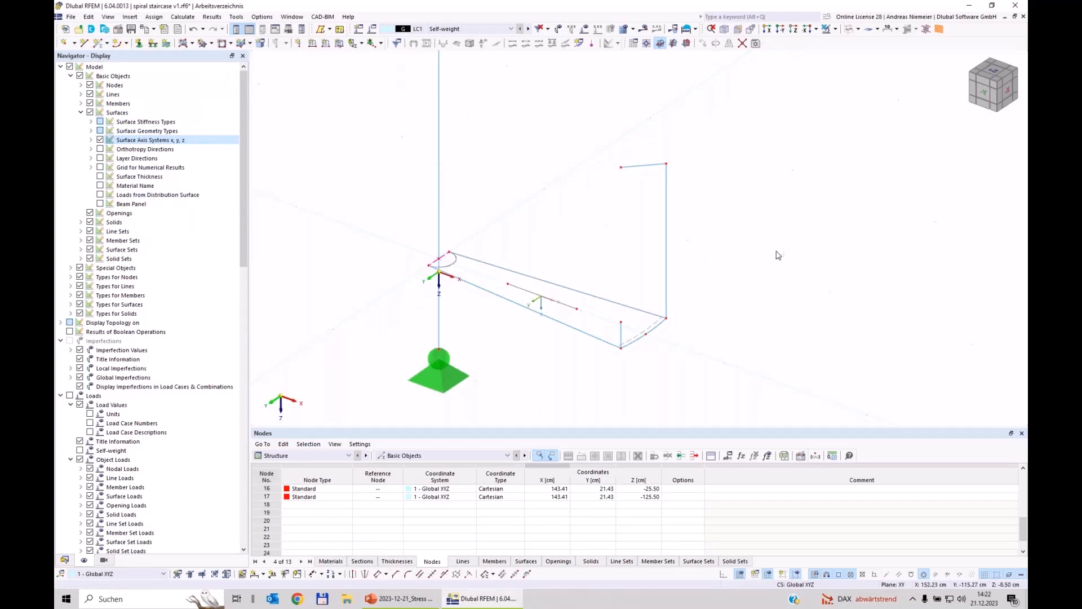
- Display the member axis systems x, y, z on the model
mouse_move(759, 232)
middle_mouse_down("ctrl")
mouse_move(742, 222)
mouse_move(750, 227)
middle_mouse_up("ctrl")
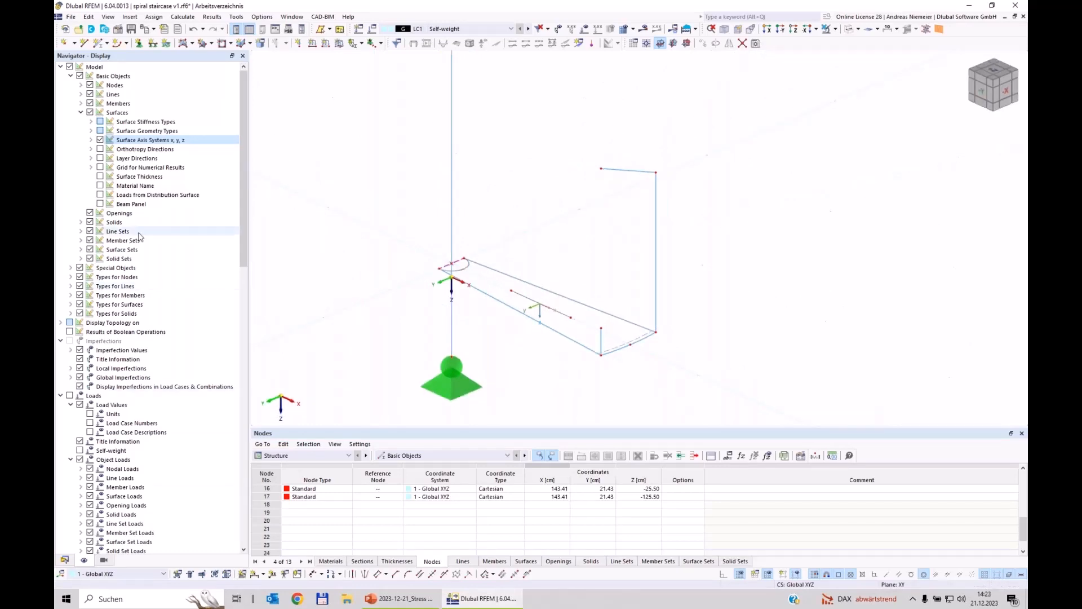
left_click(90, 140)
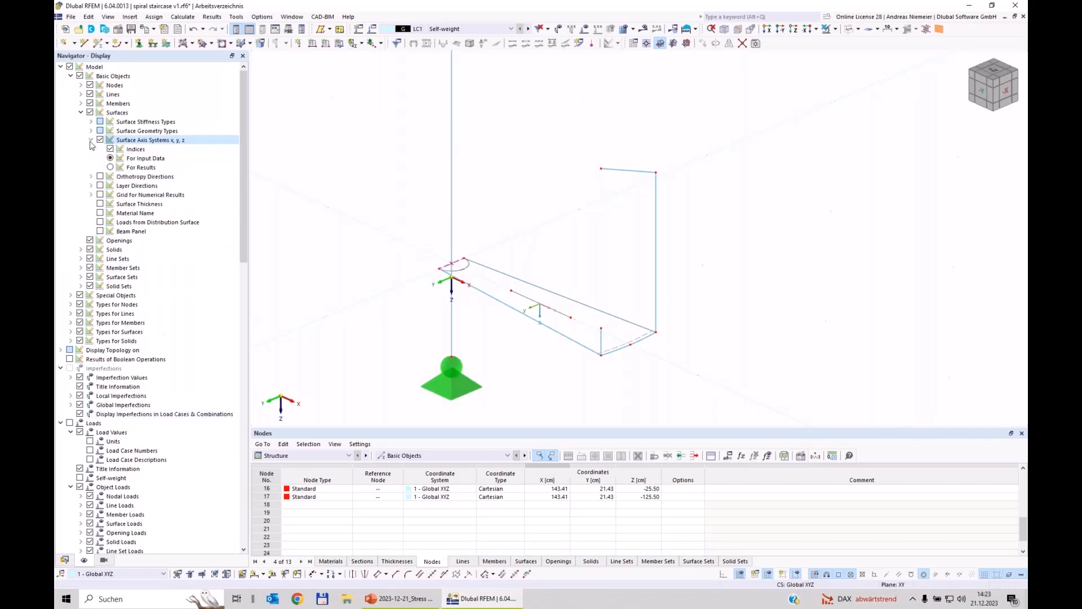
left_click(80, 112)
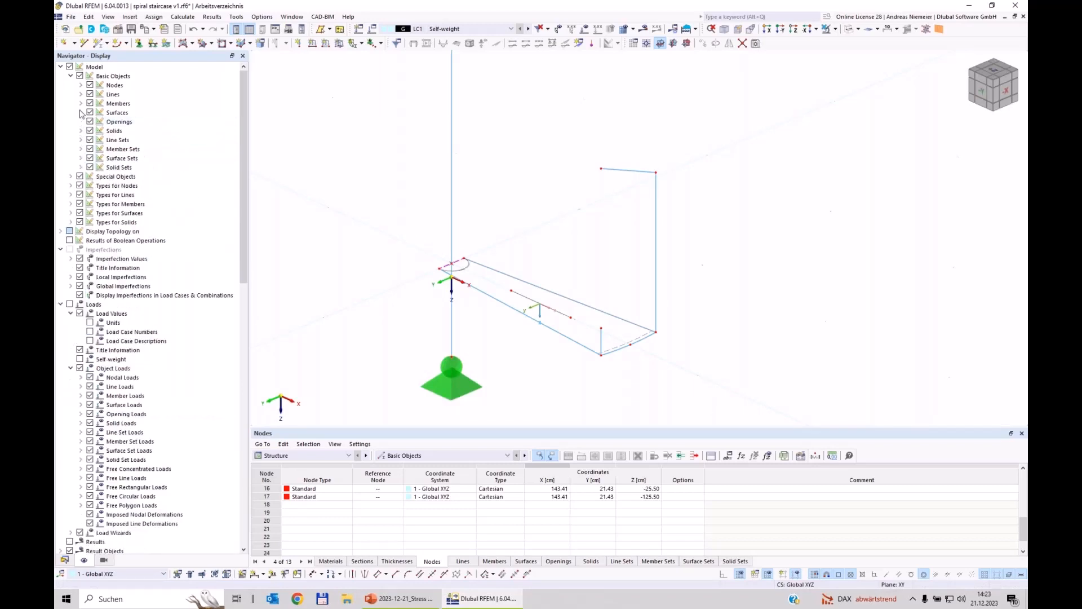
left_click(81, 104)
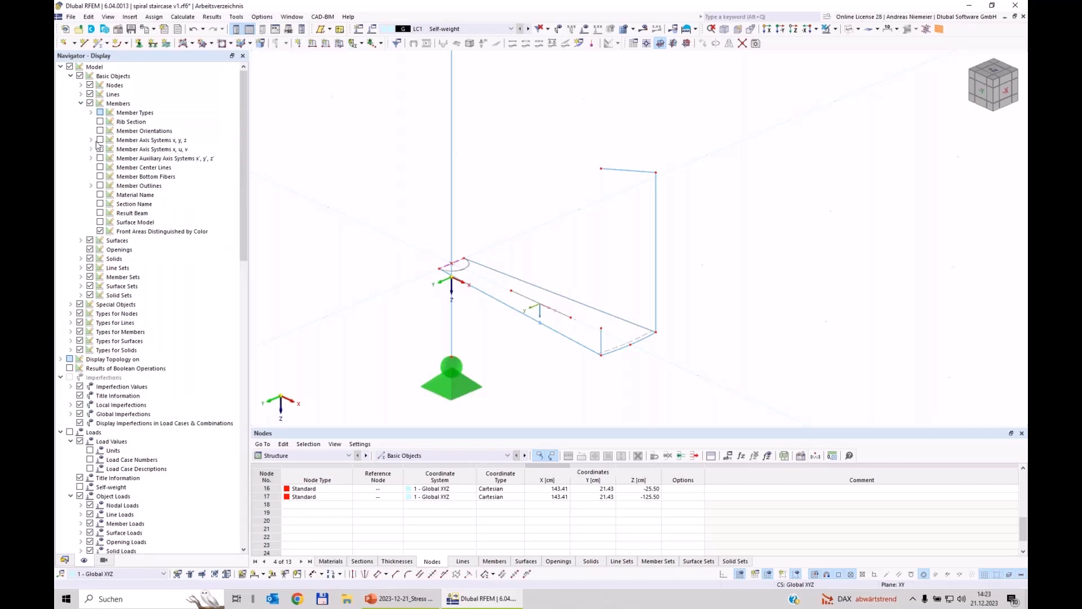
left_click(90, 140)
left_click(100, 140)
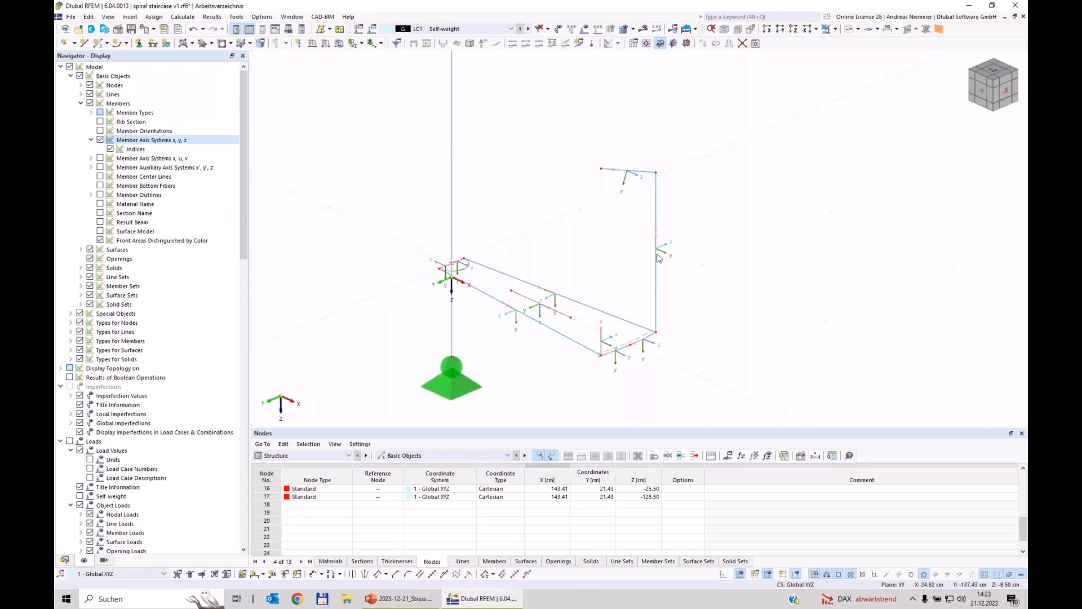
- Orient the 100 cm railing post and the handrail by help node 10, the corner under the short post, in plane x-z
left_click_drag(706, 220, 631, 138)
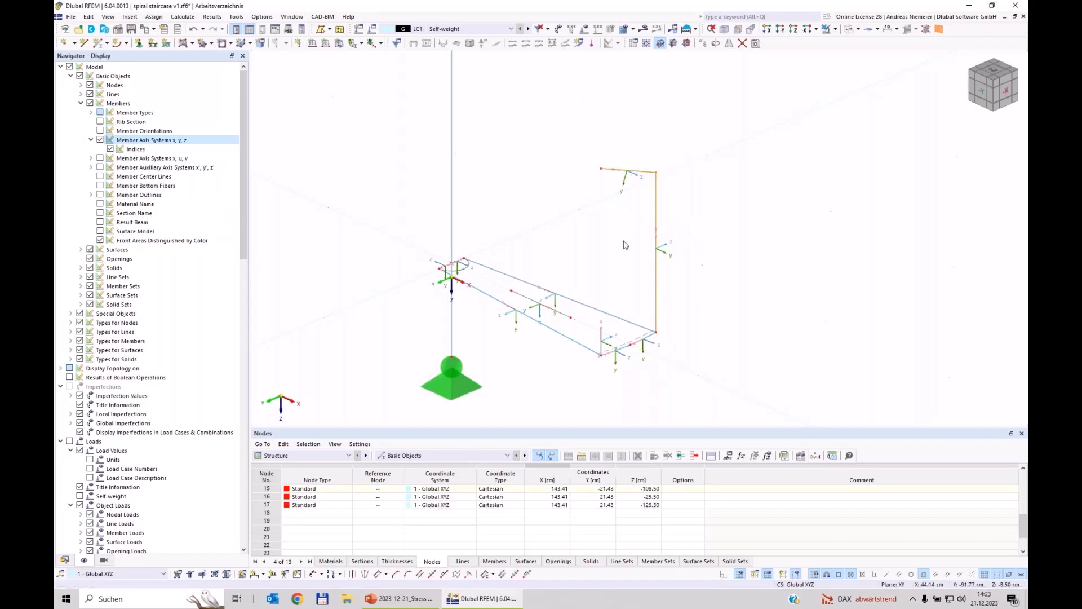
right_click(655, 198)
mouse_move(690, 245)
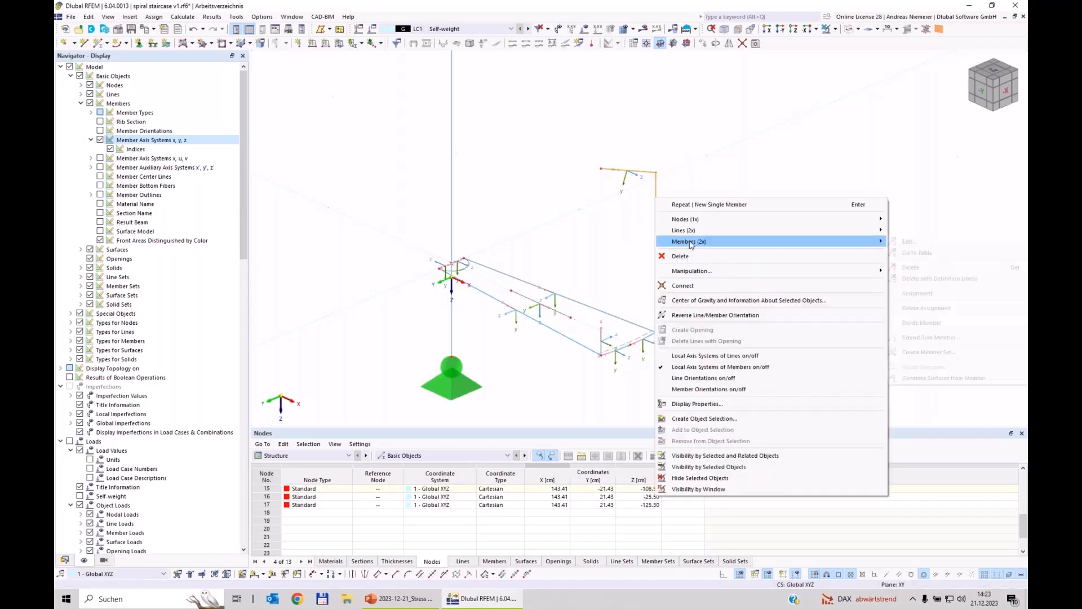
left_click(909, 243)
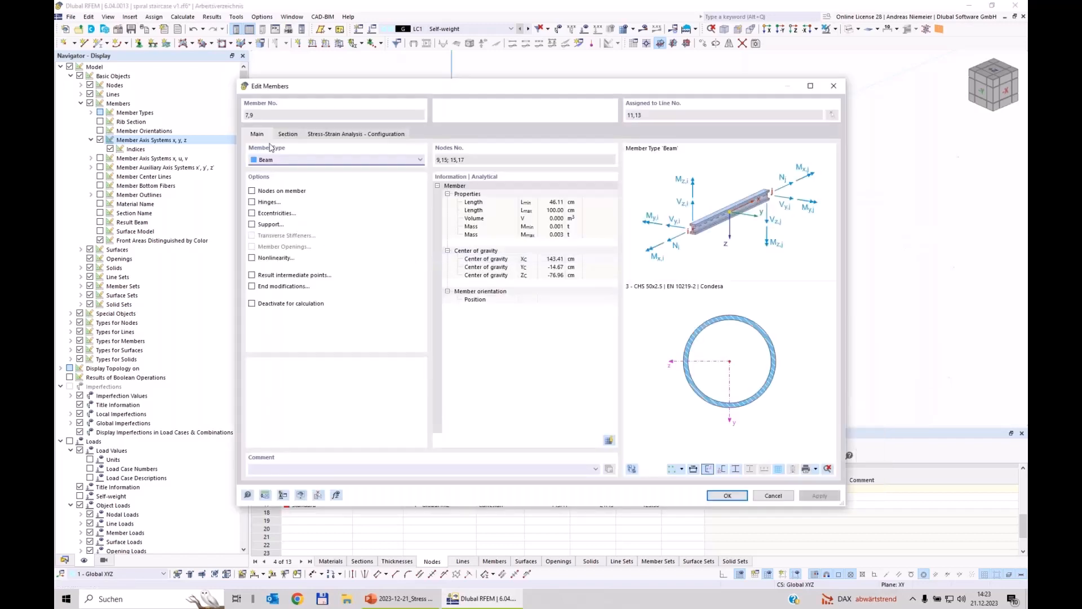
left_click(288, 134)
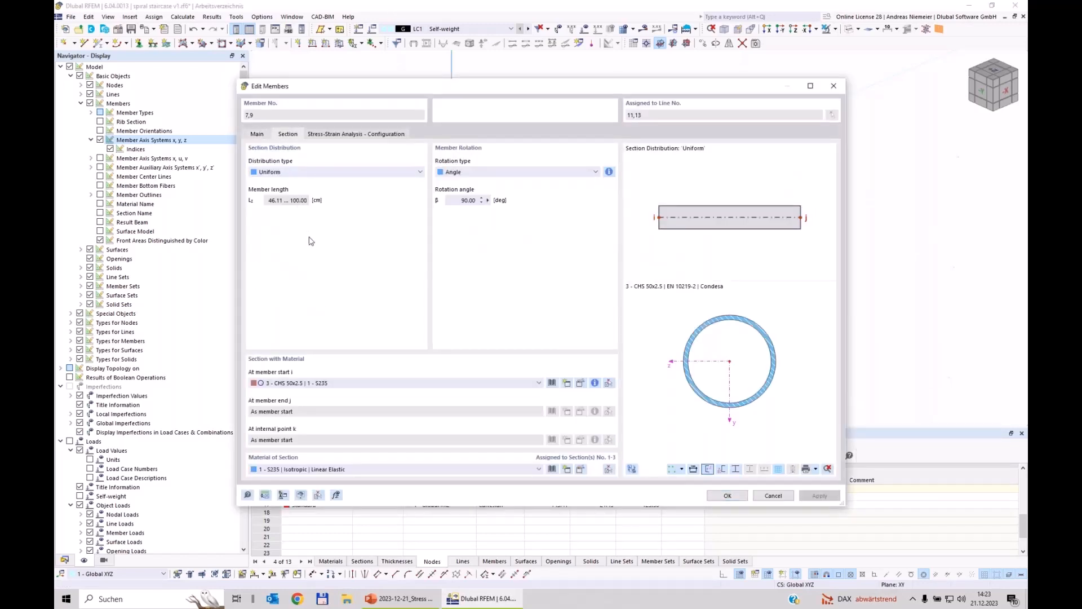
left_click(466, 174)
left_click(458, 190)
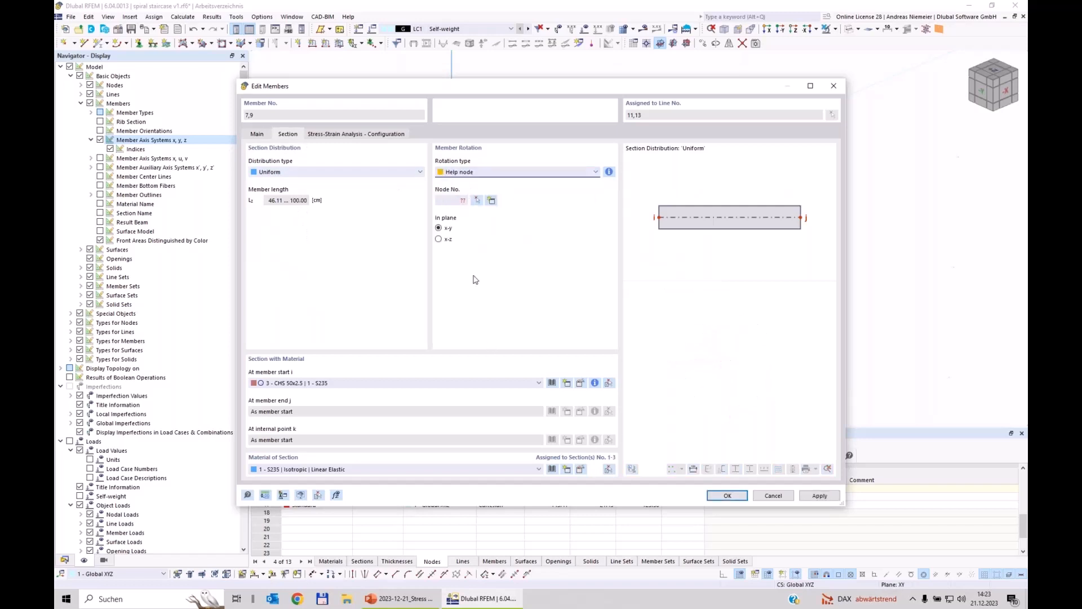
left_click(439, 240)
left_click(477, 201)
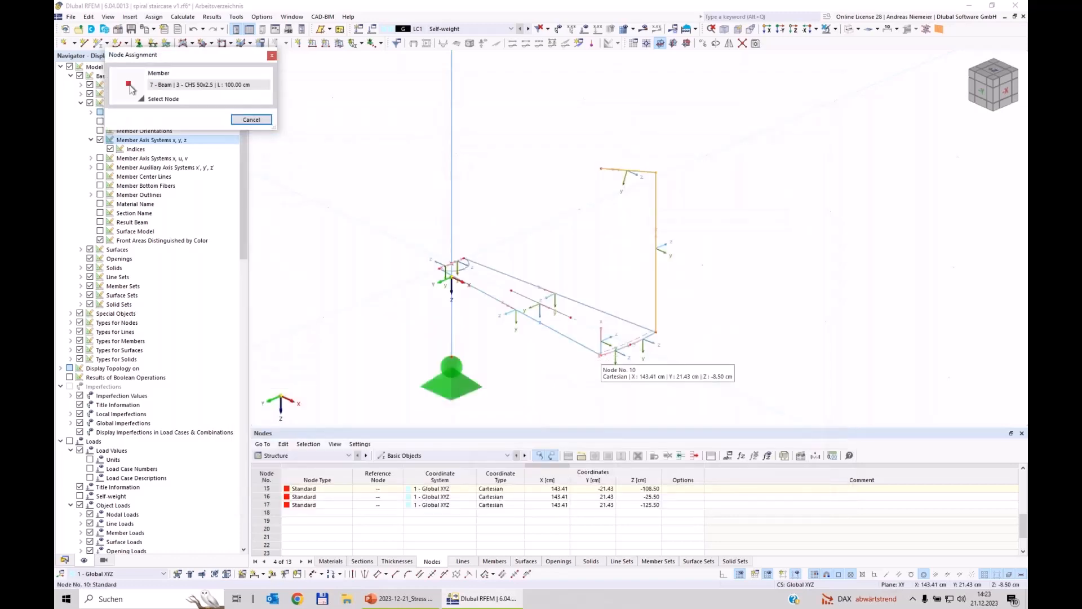
left_click(599, 356)
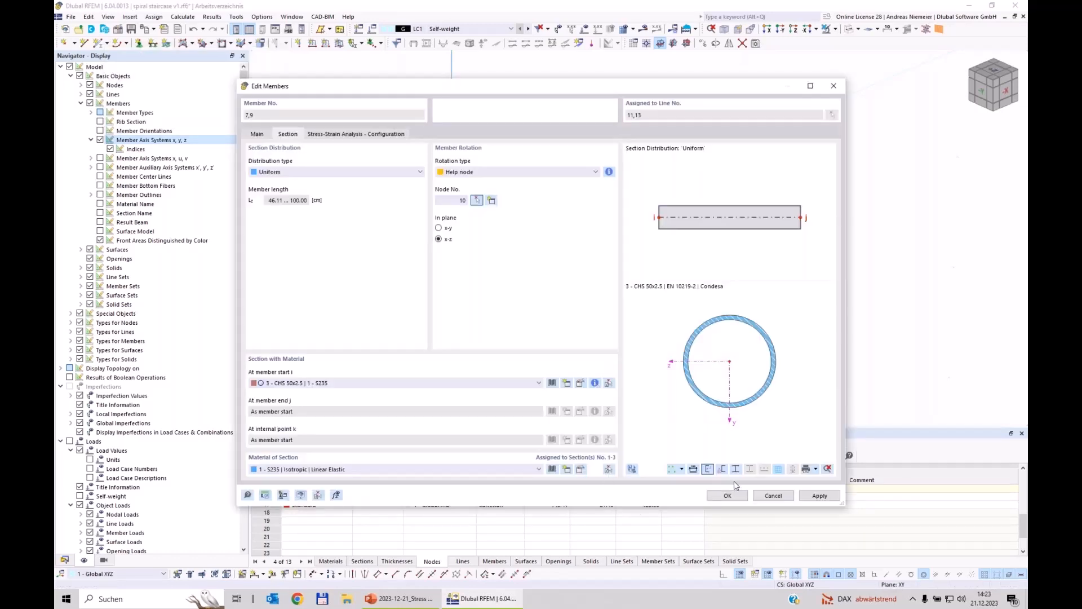
left_click(728, 494)
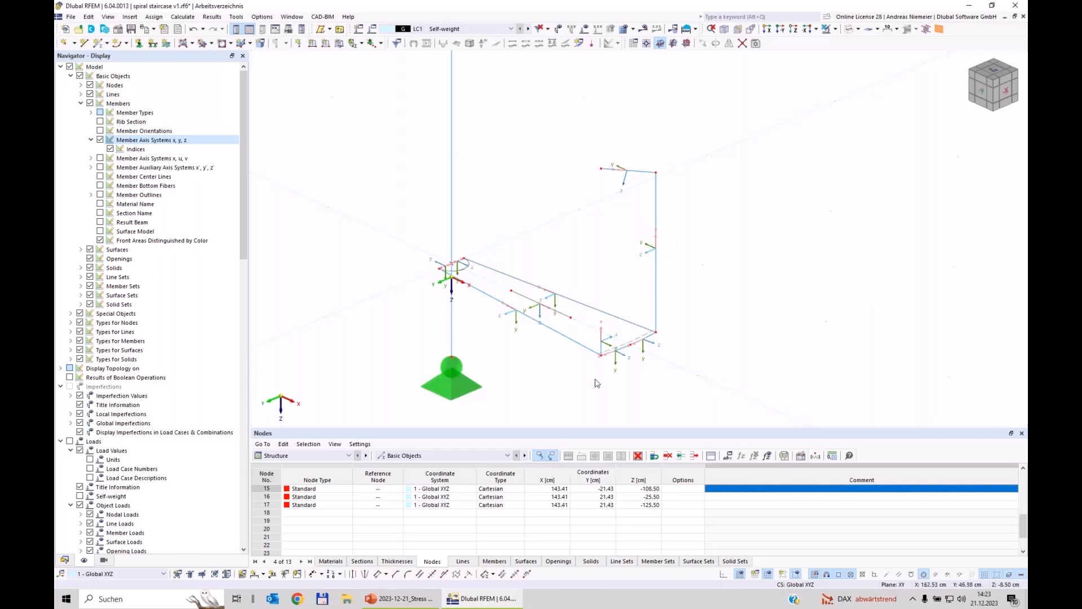
- Orient the short 17 cm post by help node 9, the tall post's base, in plane x-z
double_click(454, 387)
left_click(289, 133)
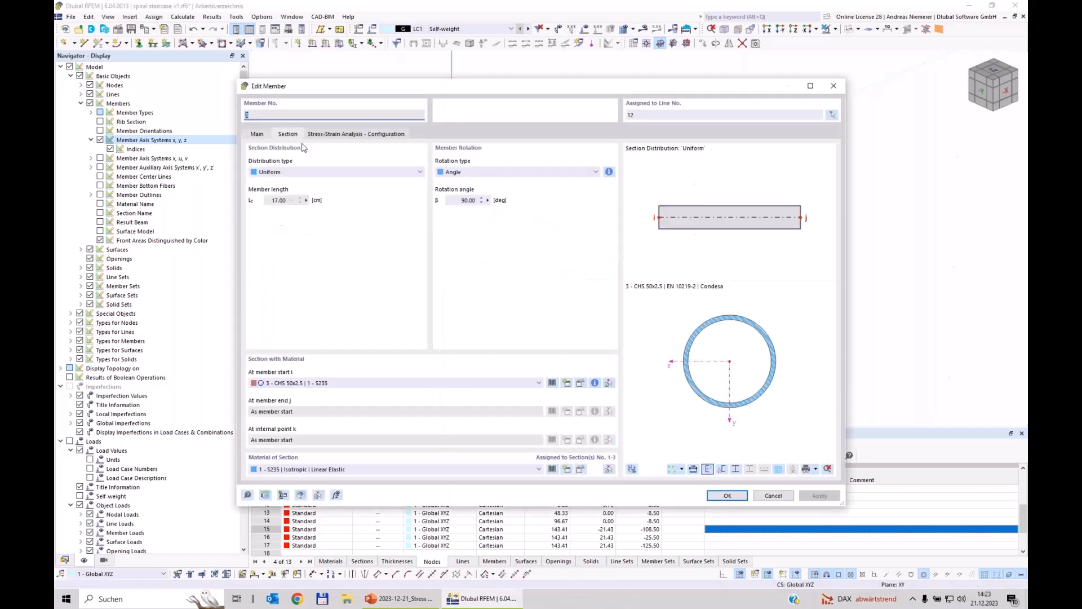
left_click(493, 172)
left_click(451, 188)
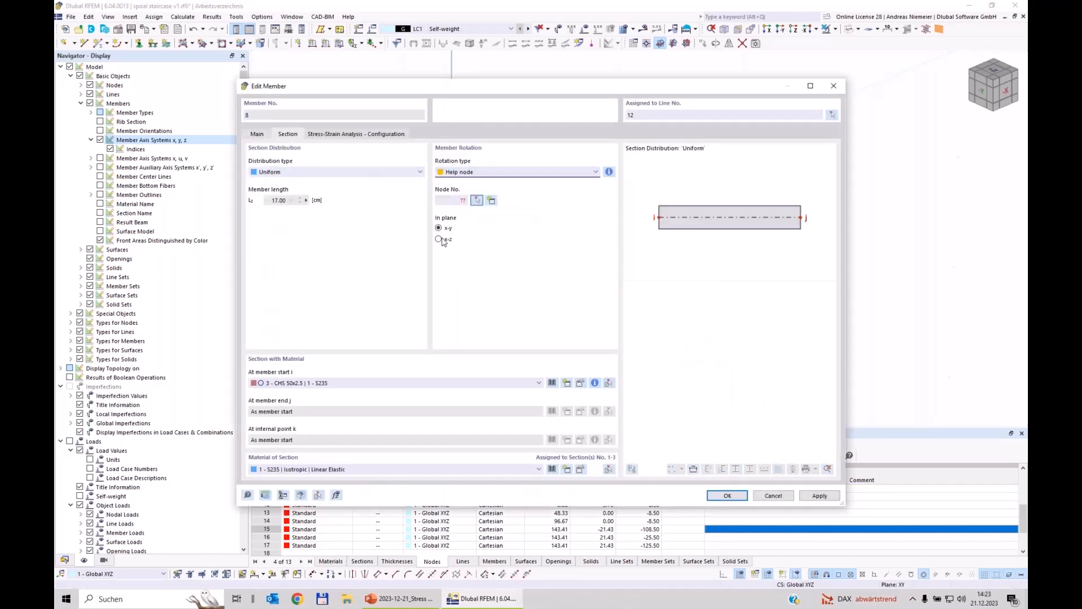
left_click(477, 200)
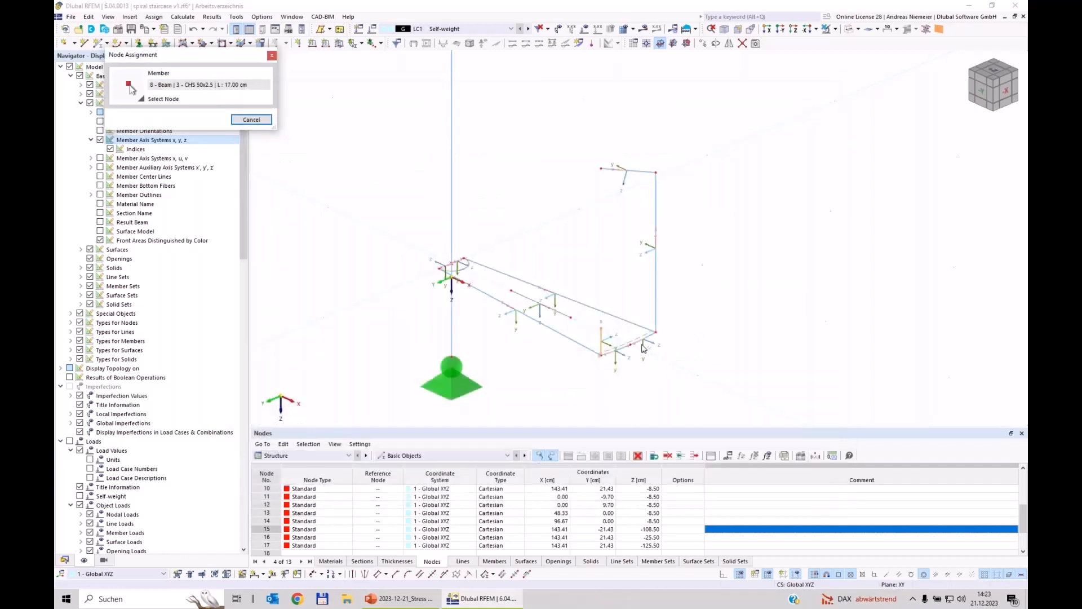
left_click(655, 332)
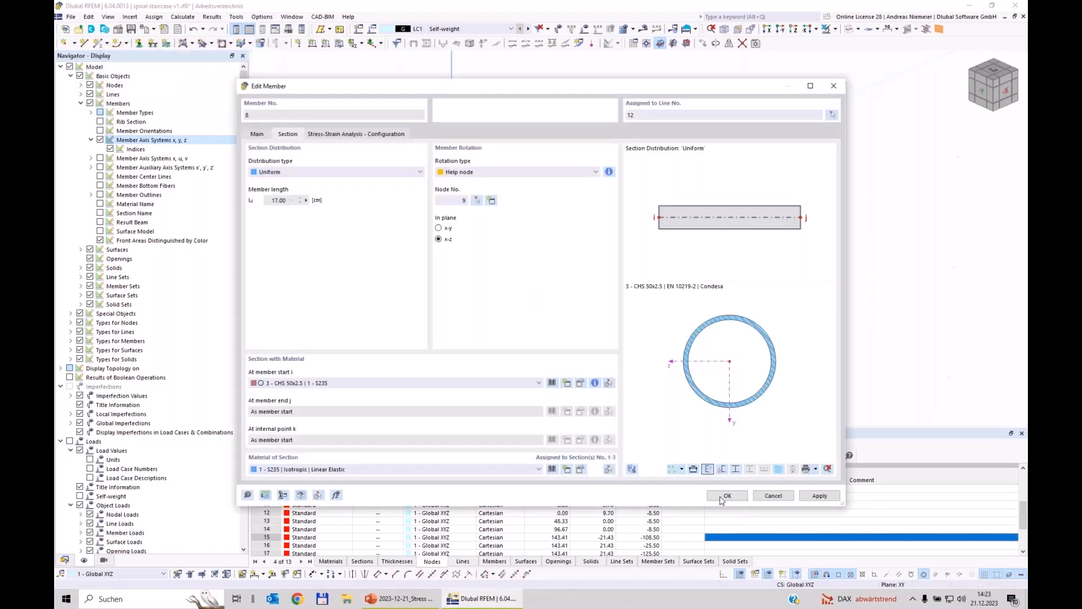
key("Return")
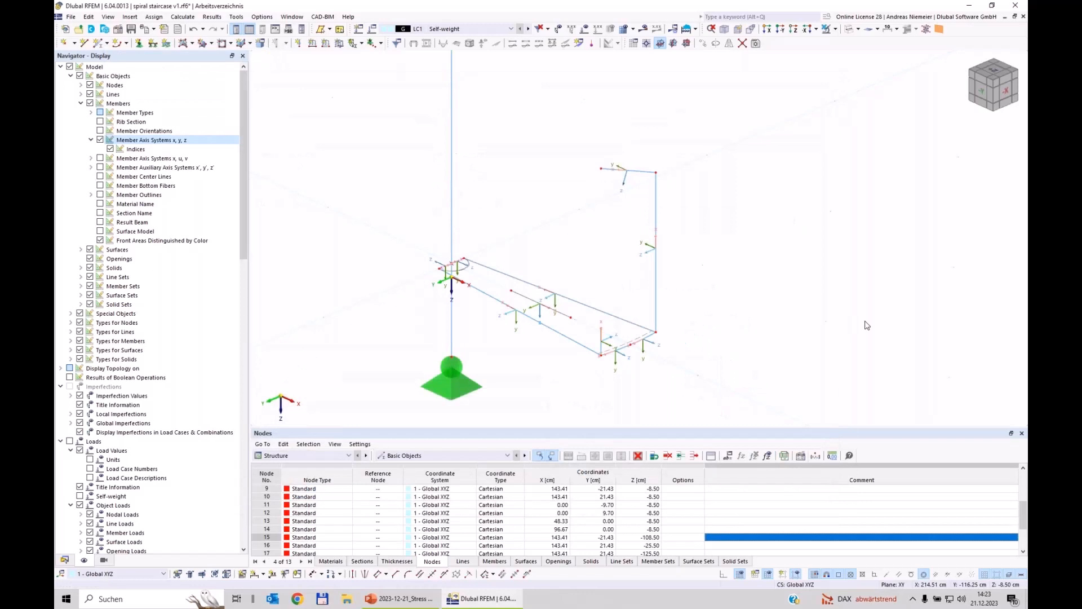
- Hide the member axis systems and the tables, and save the model
left_click(100, 140)
middle_click_drag(387, 286, 446, 287, "ctrl")
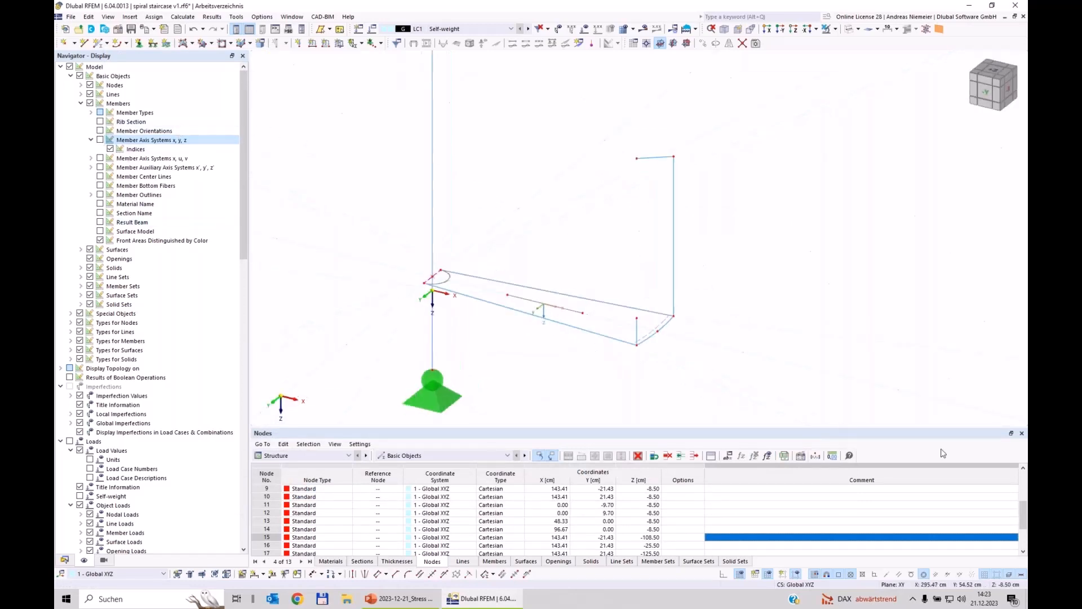
left_click(1022, 433)
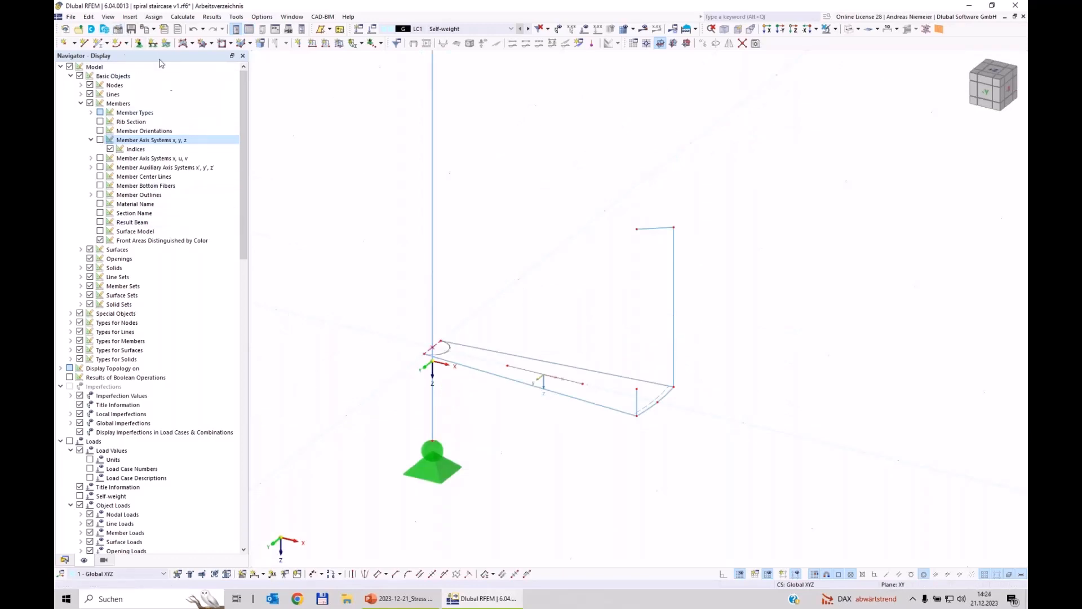
left_click(131, 30)
- Start saving the complete tread with its railing, without the central column, as a block, ignoring the plausibility check warnings
scroll(425, 372, "down", 3)
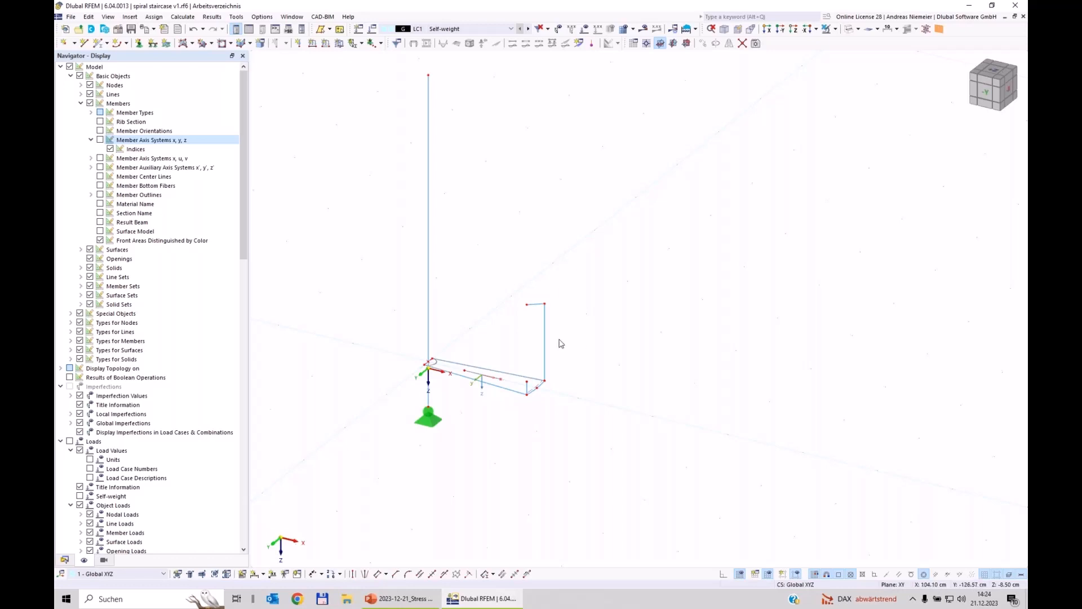
scroll(358, 305, "up", 3)
left_click_drag(393, 276, 785, 477)
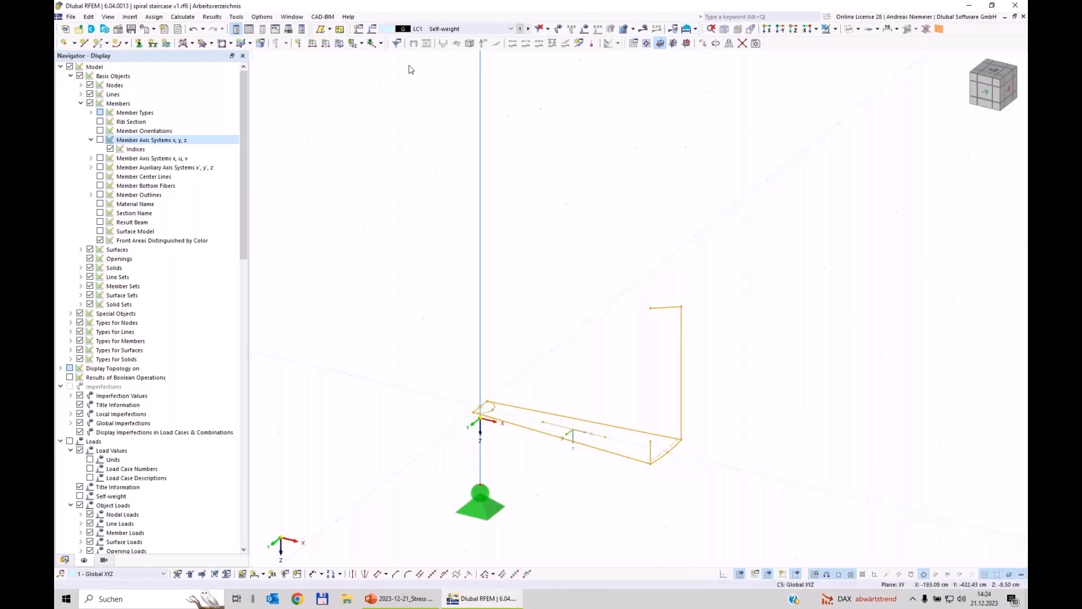
left_click(70, 16)
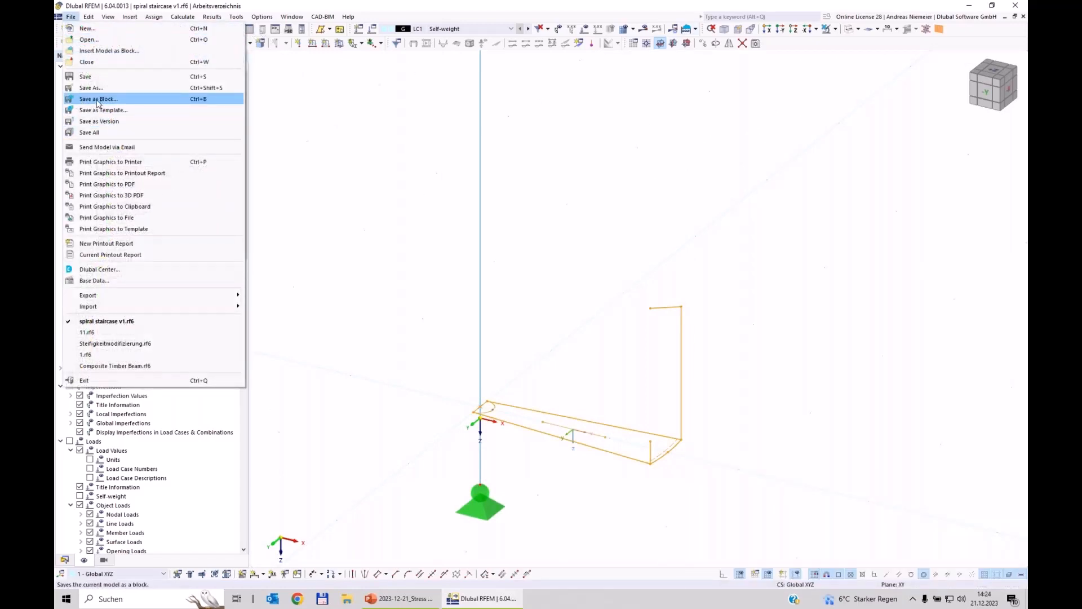
left_click(89, 99)
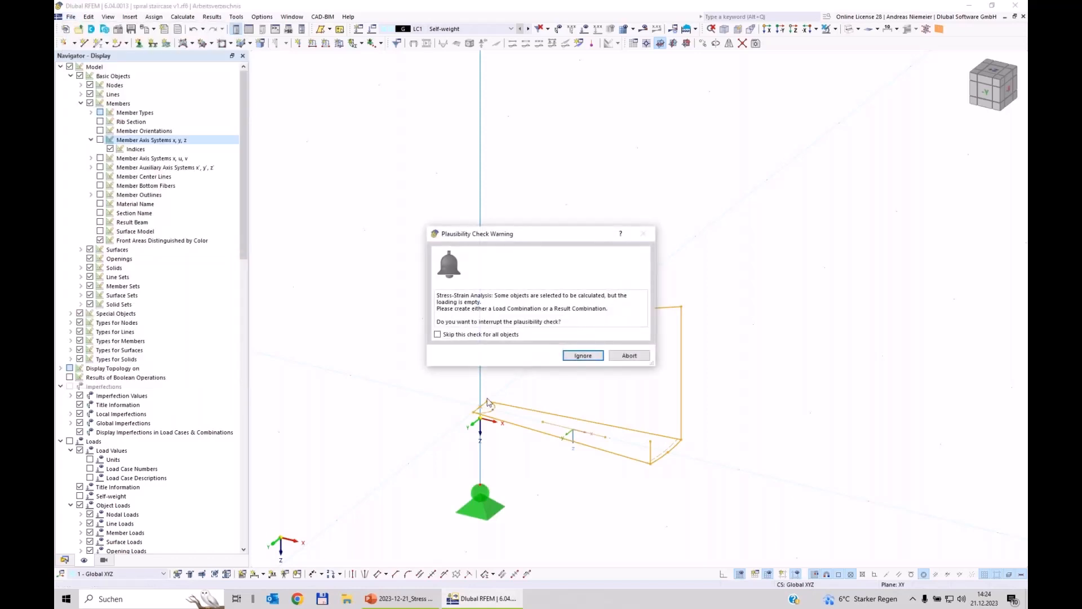
left_click(581, 358)
left_click(582, 356)
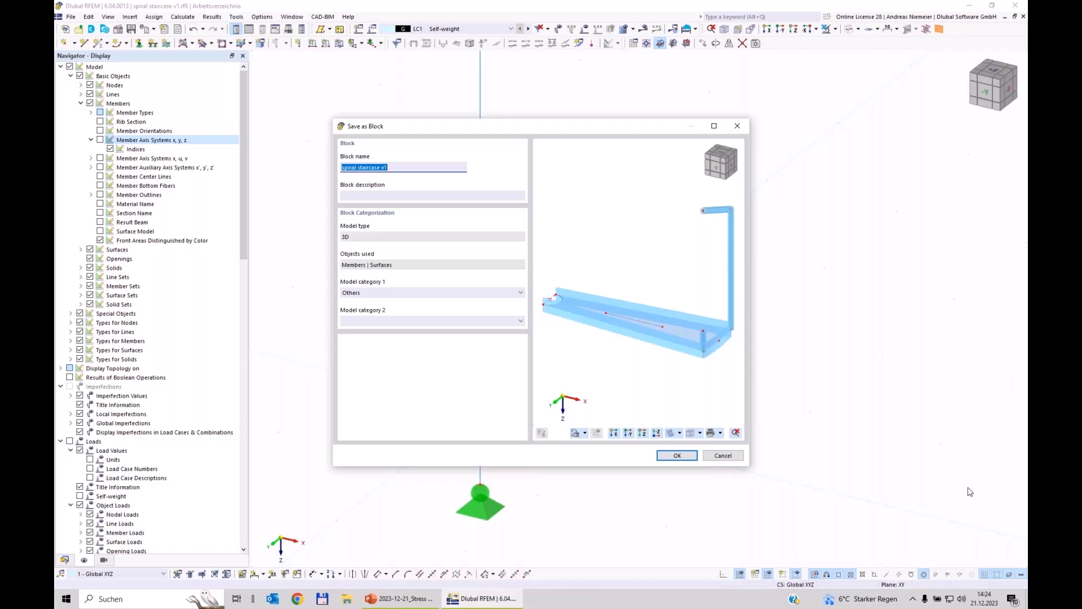
- Name the block Stairstep
type("star")
type("iste")
key("BackSpace")
key("BackSpace")
key("BackSpace")
key("BackSpace")
type("irstepp")
key("Delete")
type("S")
- Assign the block to model category Others | General and save it
left_click(398, 294)
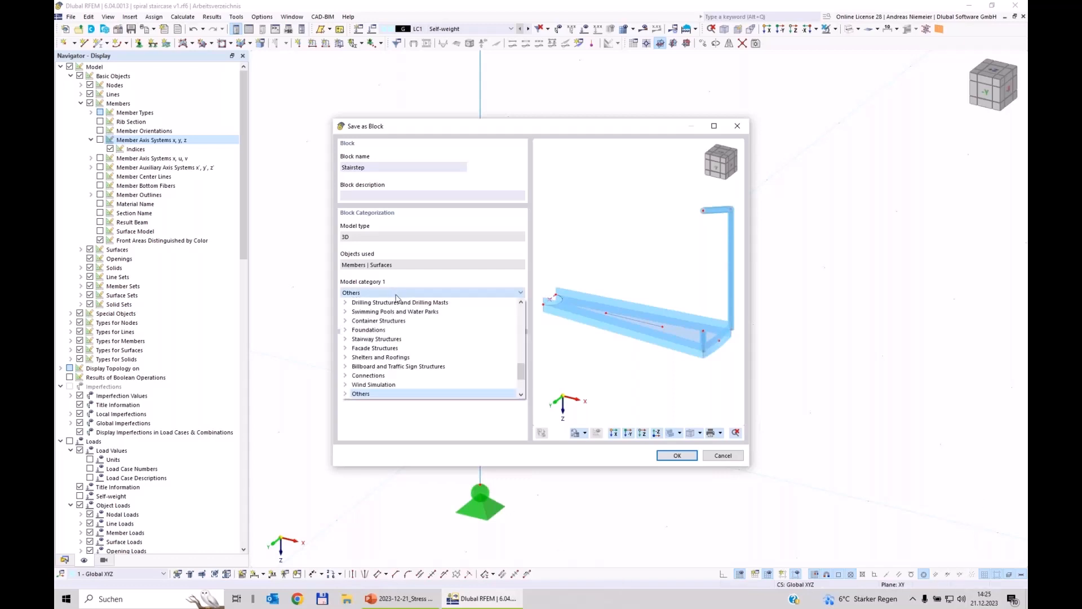
left_click(346, 394)
scroll(372, 376, "down", 1)
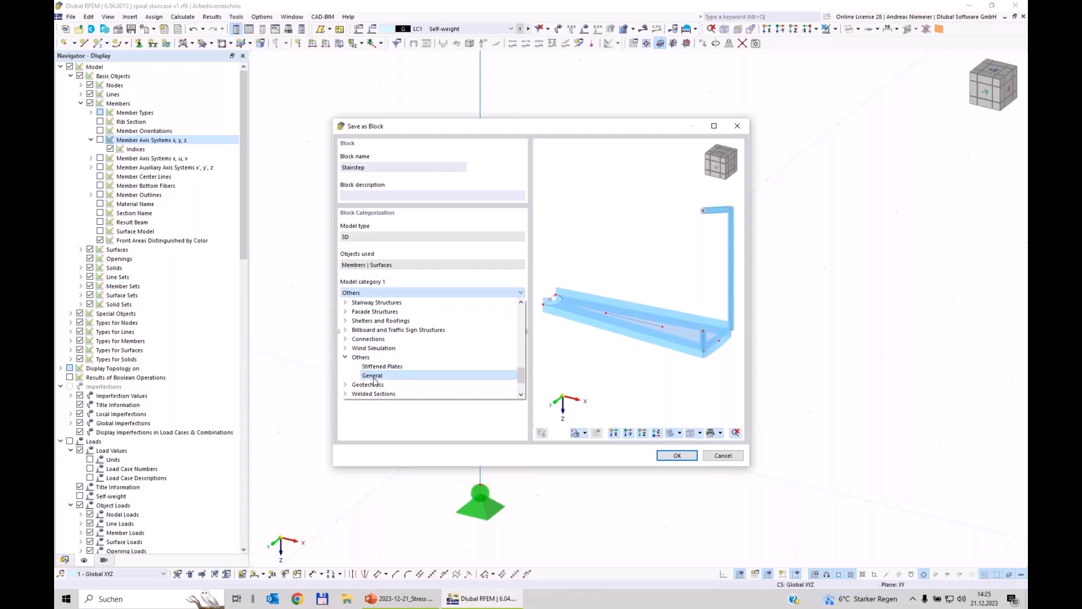
left_click(372, 375)
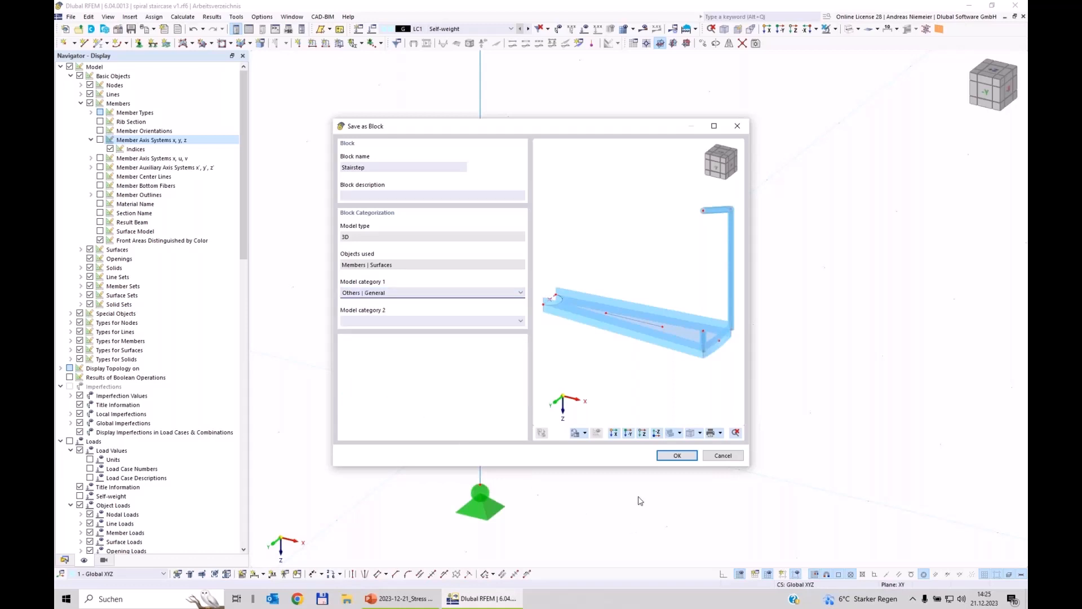
left_click(665, 456)
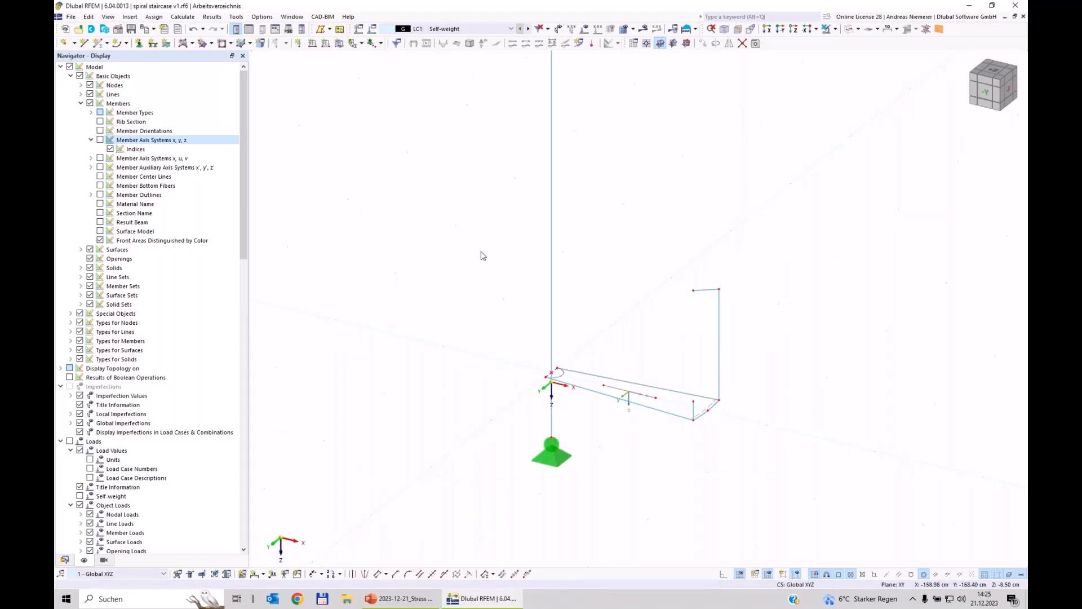
- Delete the original tread and railing objects, keeping the central column and its support
left_click_drag(481, 249, 767, 436)
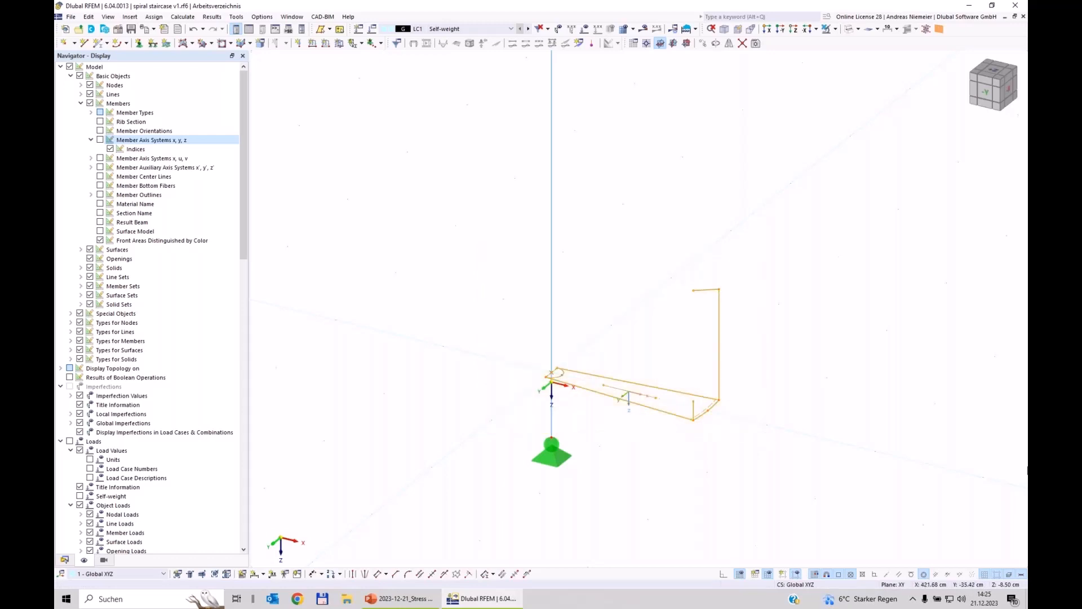
key("Delete")
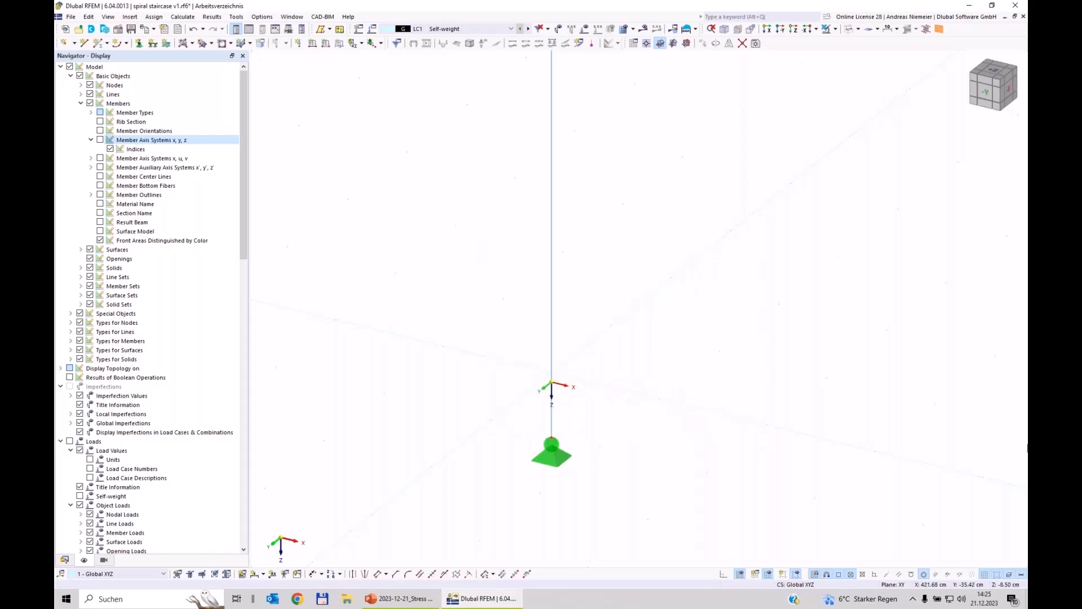
- Find the Stairstep block in the Block Manager and insert it into the model at global coordinates 0, 0, 0
left_click(105, 29)
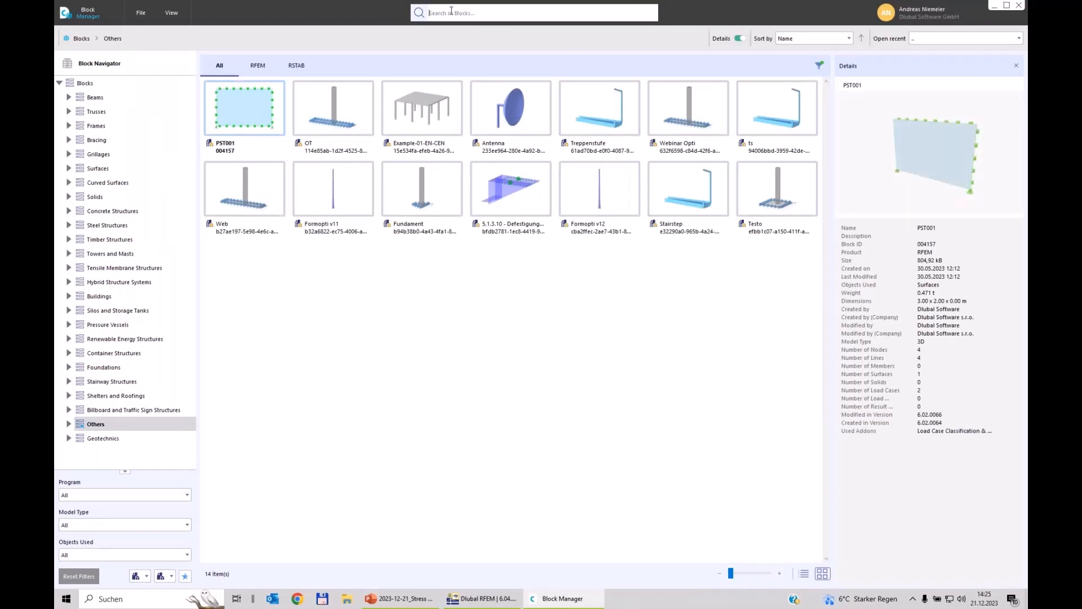
type("stai")
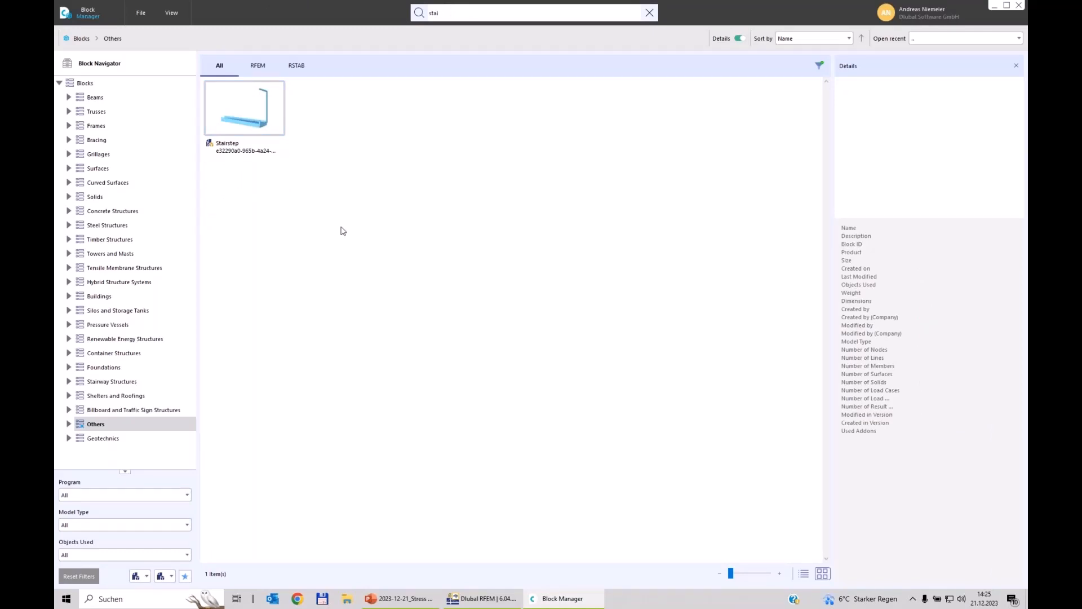
left_click(248, 124)
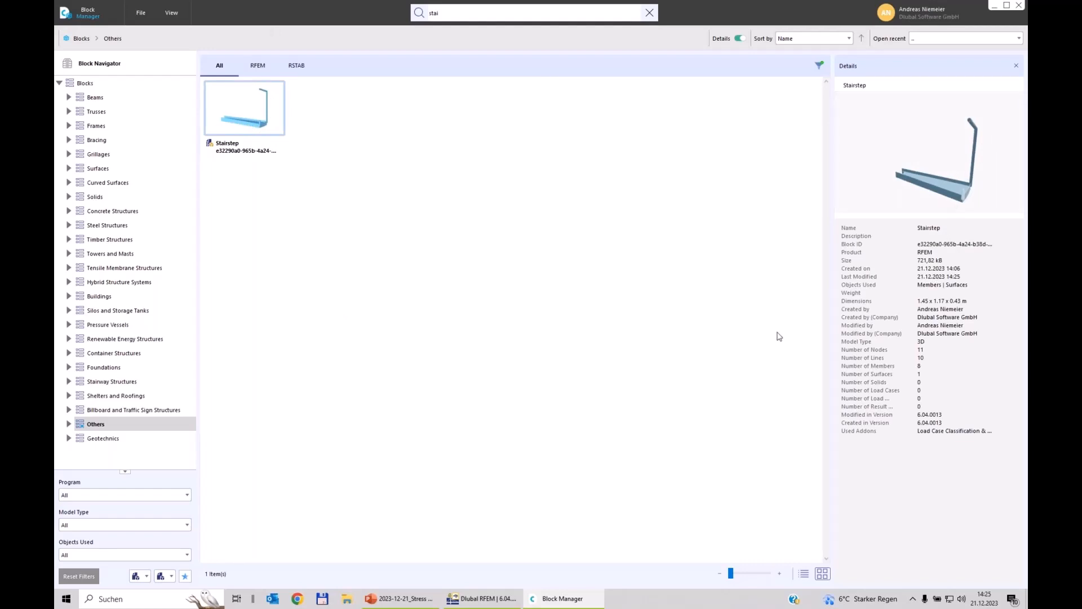
double_click(264, 117)
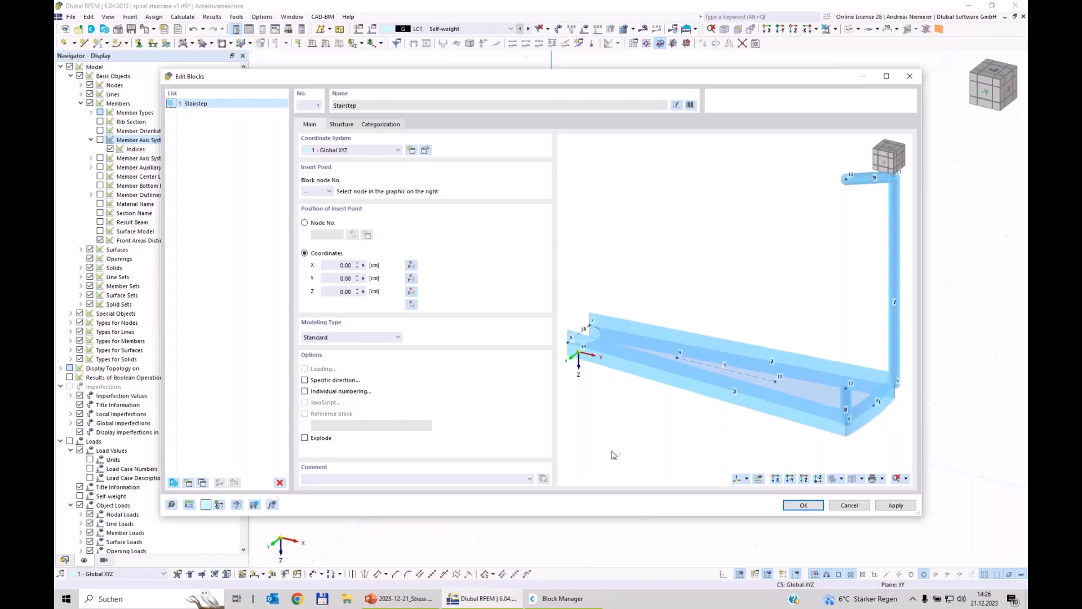
left_click(808, 504)
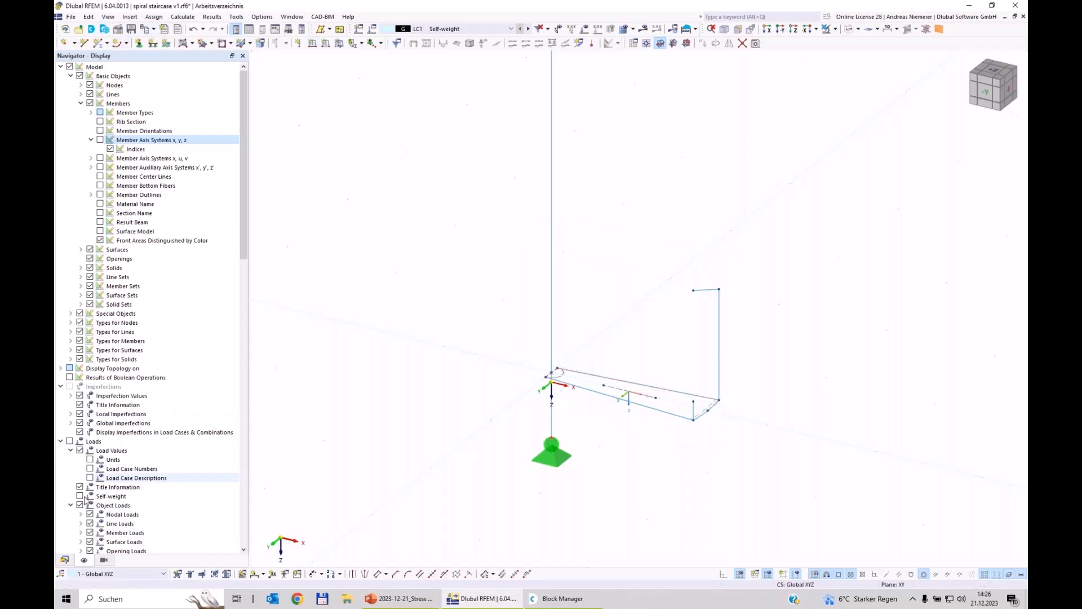
- Select the inserted Stairstep block in the model data tree and display the tables again
left_click(65, 560)
left_click(71, 213)
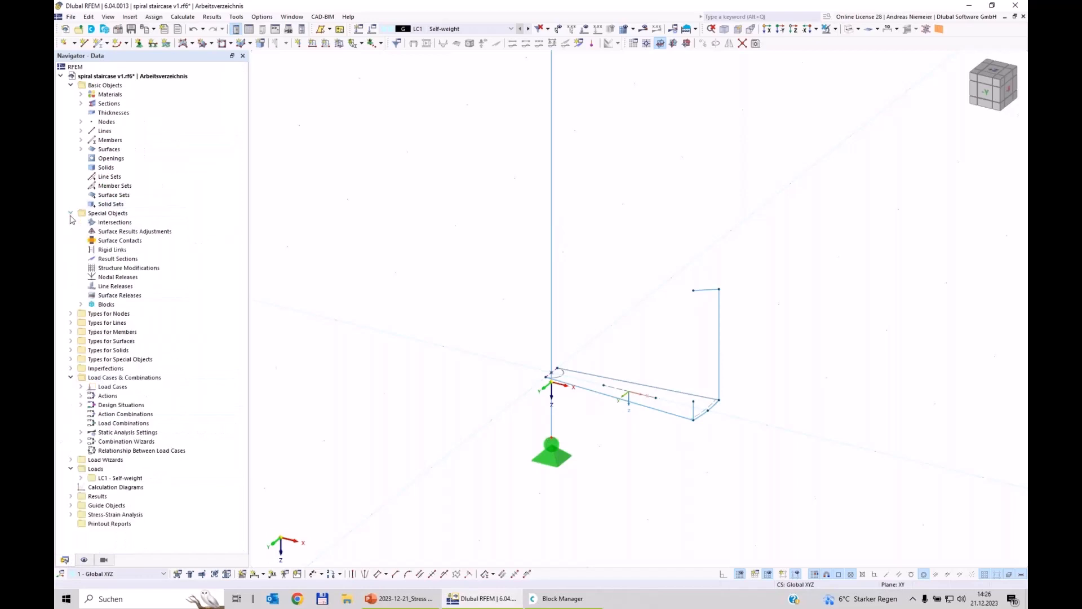
left_click(81, 305)
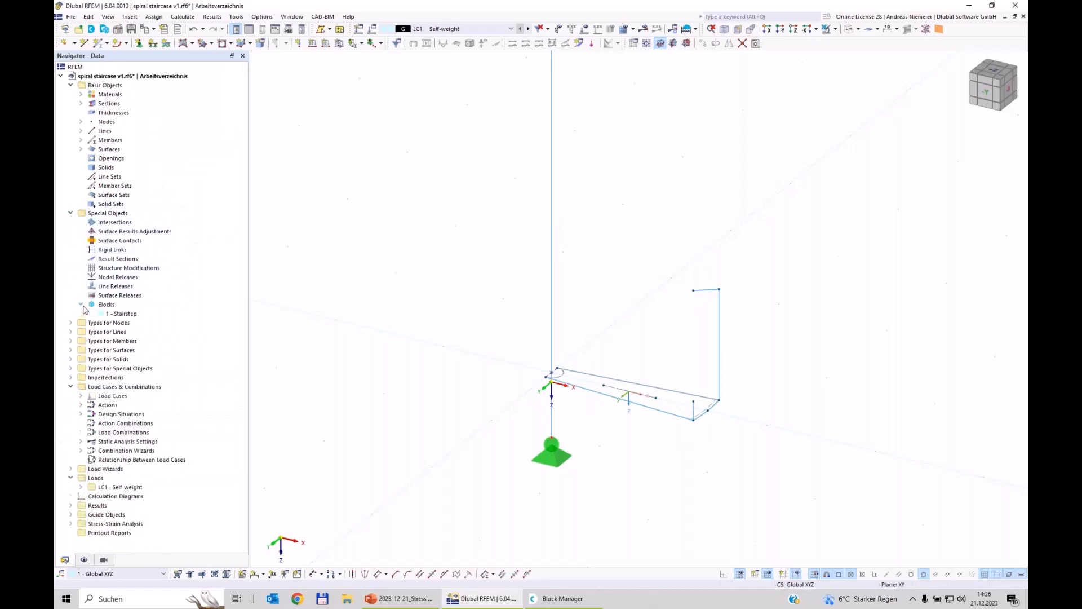
left_click(121, 313)
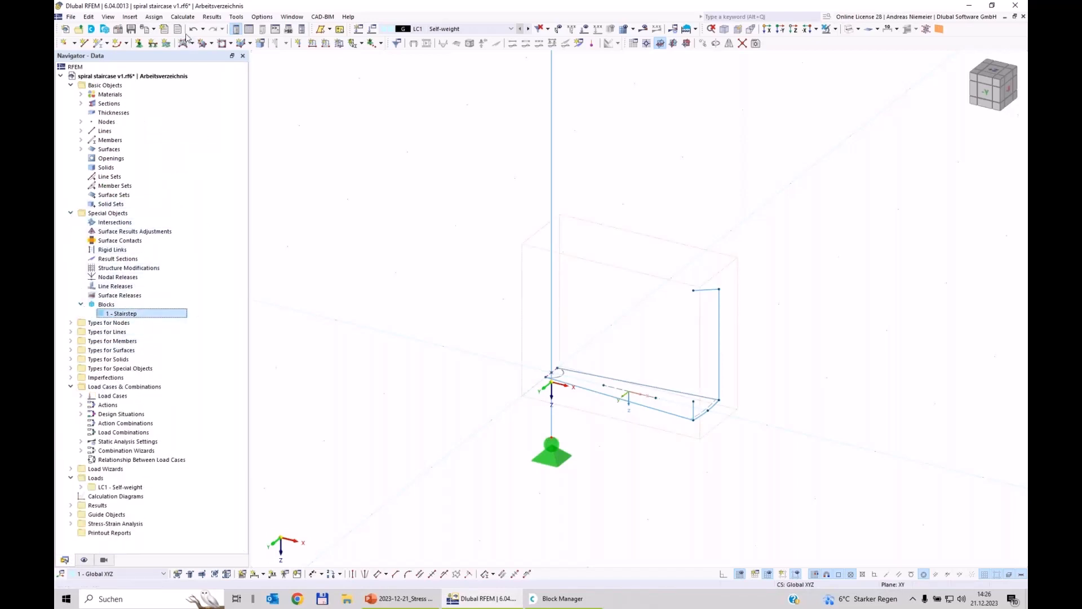
left_click(249, 29)
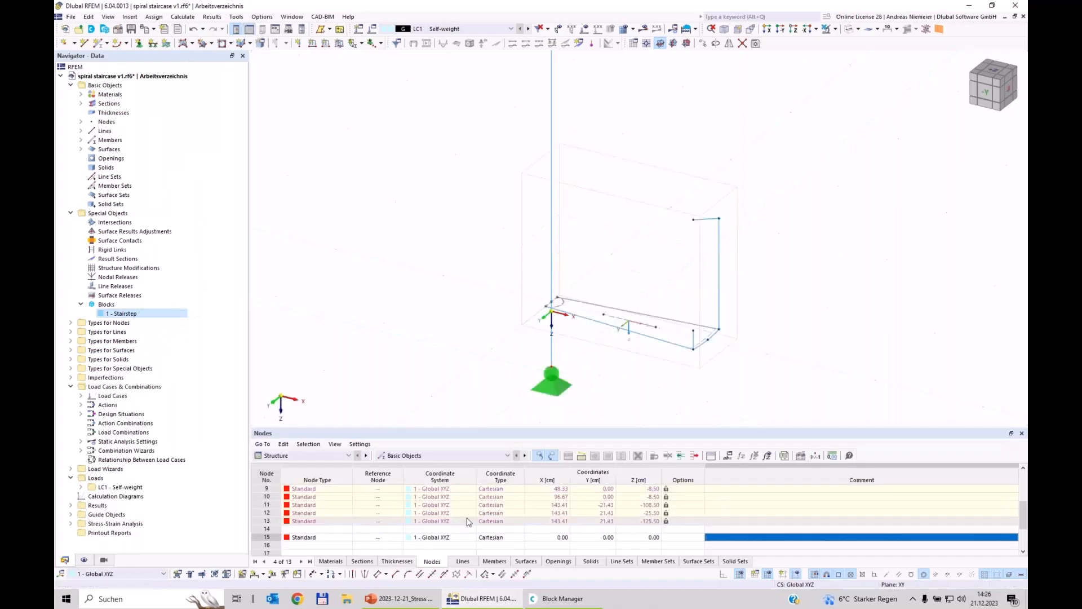
- Copy the Stairstep block upward in 16 steps with a displacement vector of 0, 0, -17 cm in global XYZ
scroll(671, 508, "up", 3)
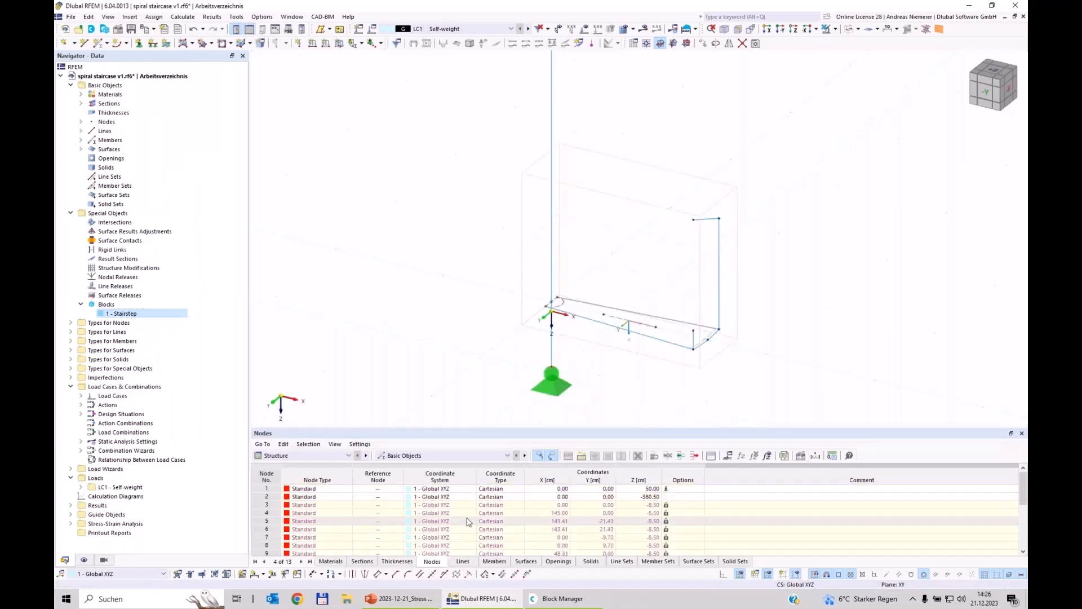
left_click(652, 515)
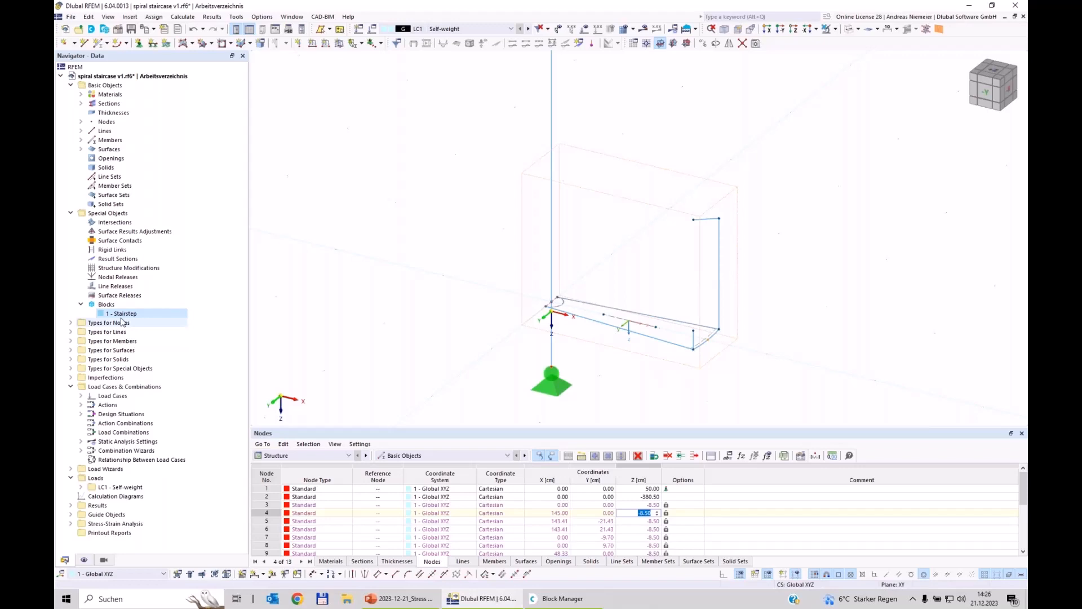
left_click(195, 386)
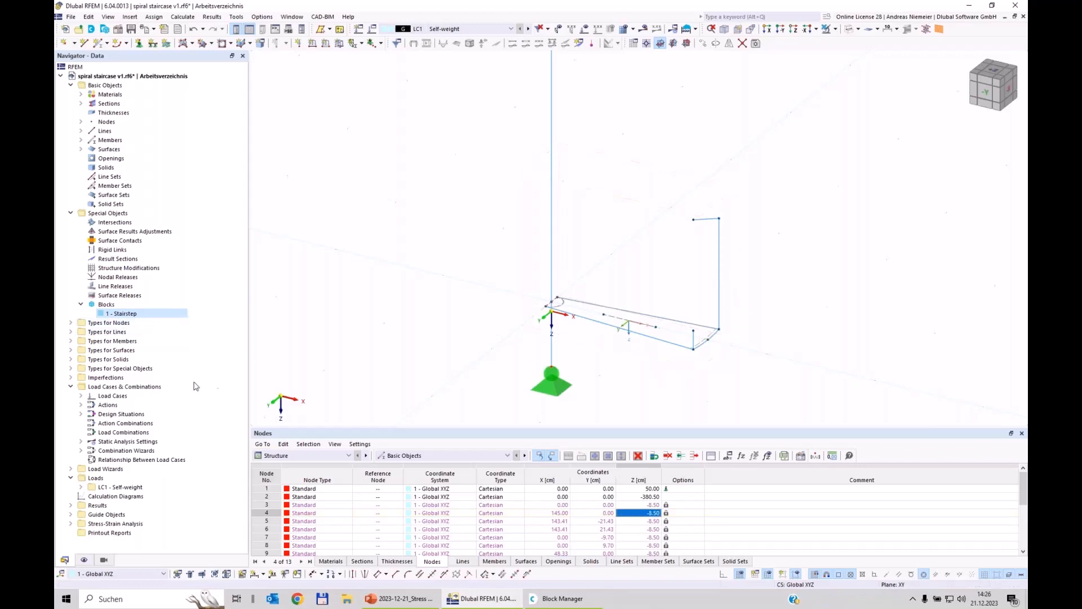
left_click(125, 315)
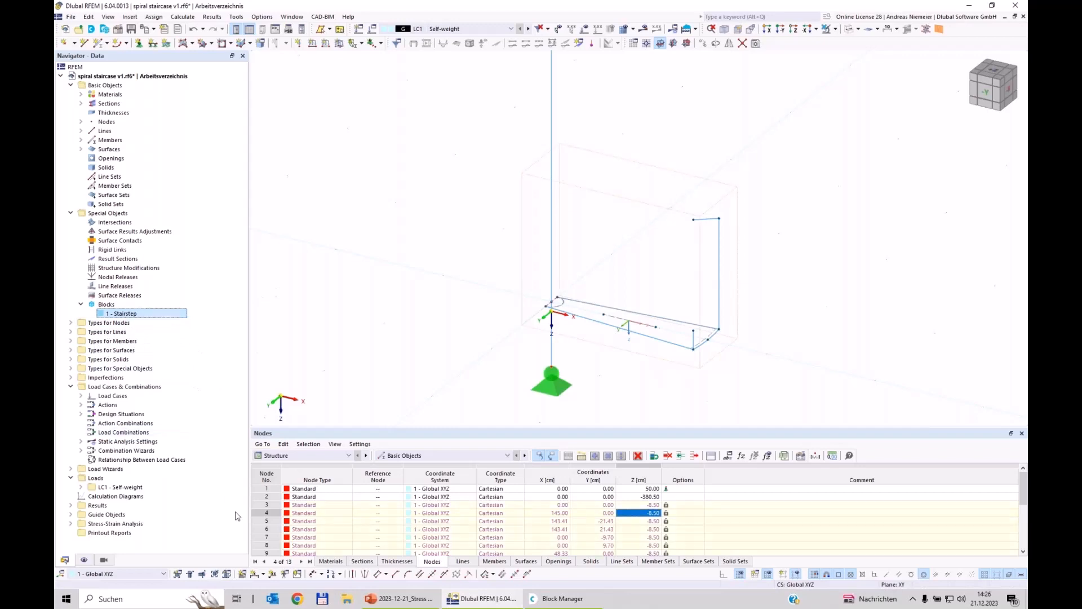
left_click(703, 43)
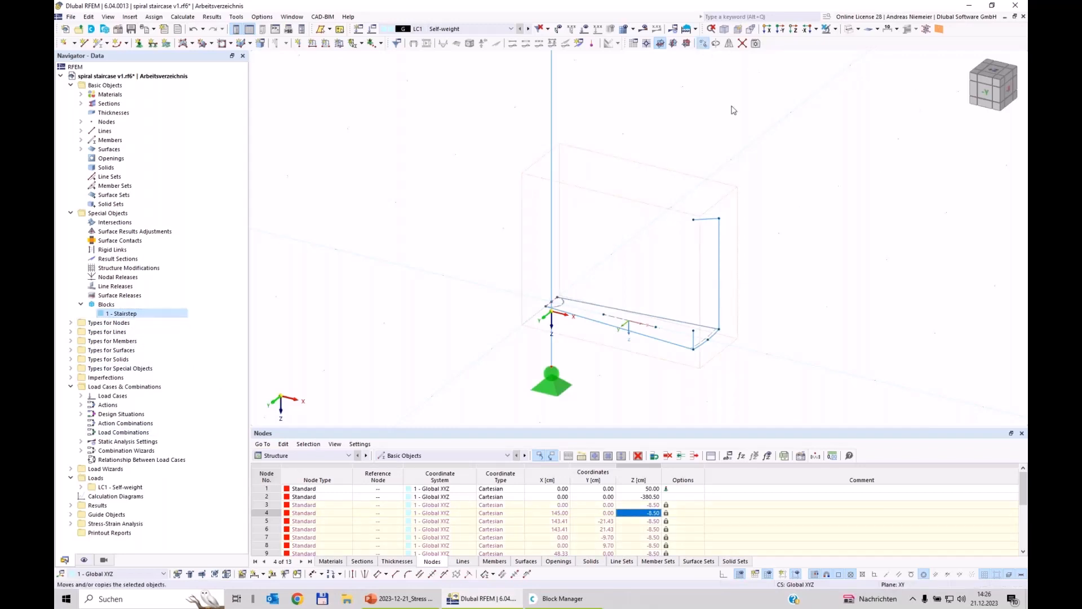
left_click_drag(501, 219, 635, 236)
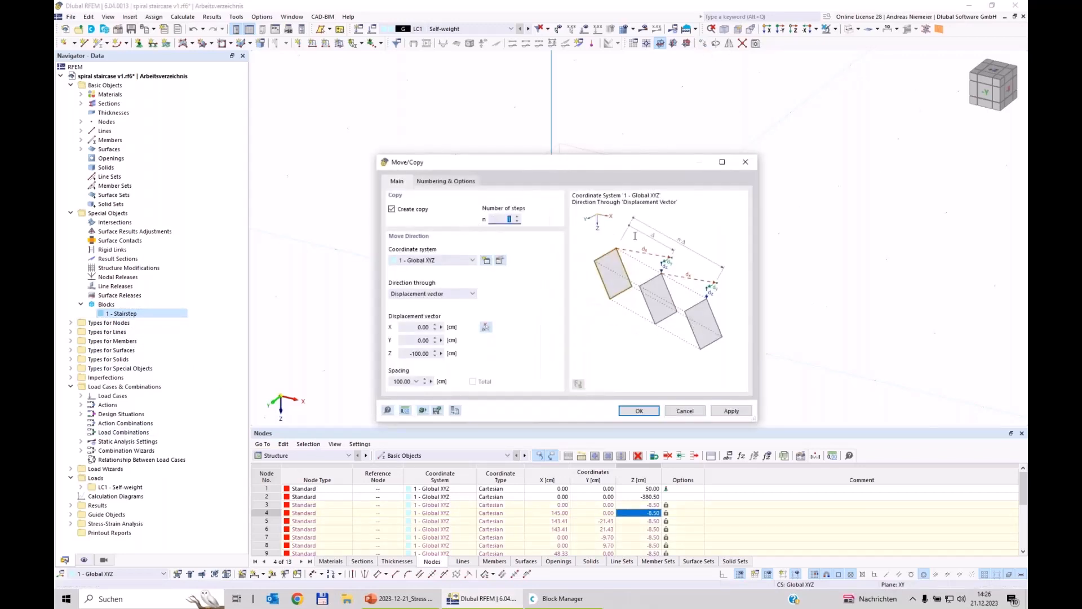
type("16")
left_click(420, 354)
type("-17")
left_click(460, 181)
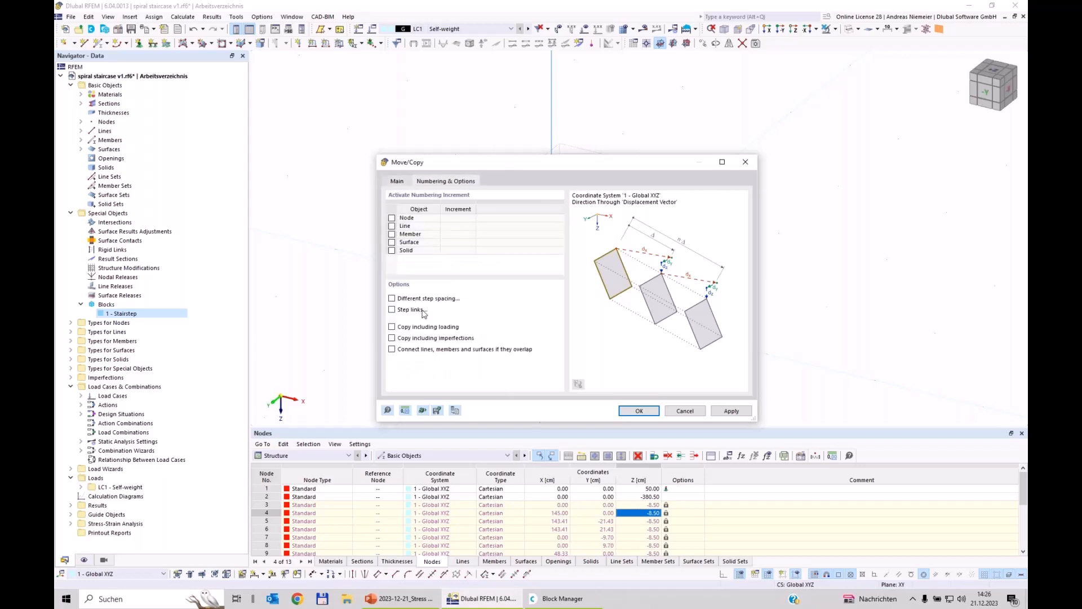
left_click(396, 181)
left_click(645, 408)
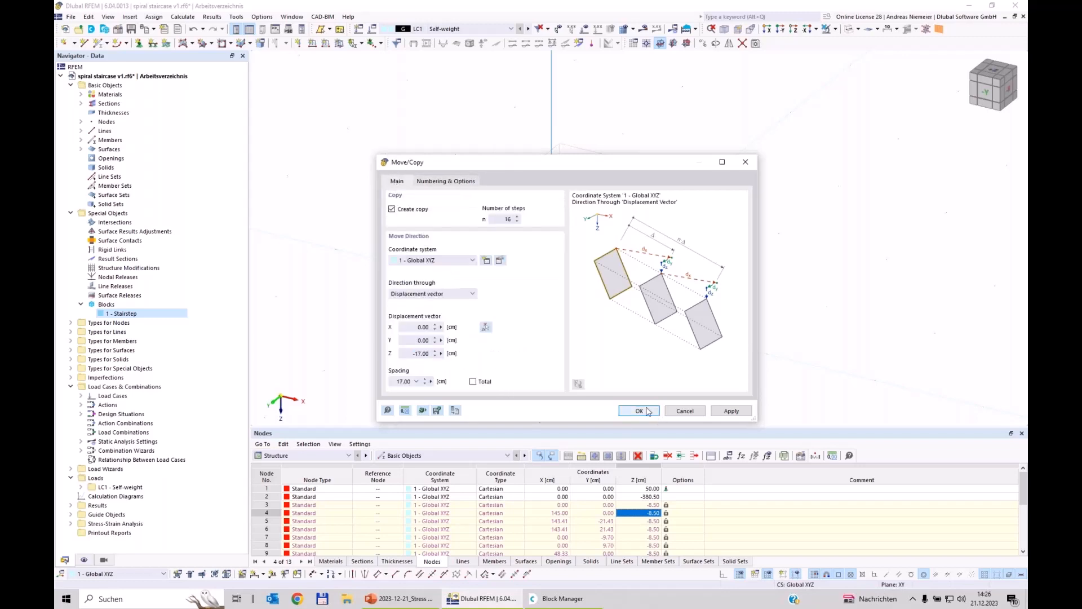
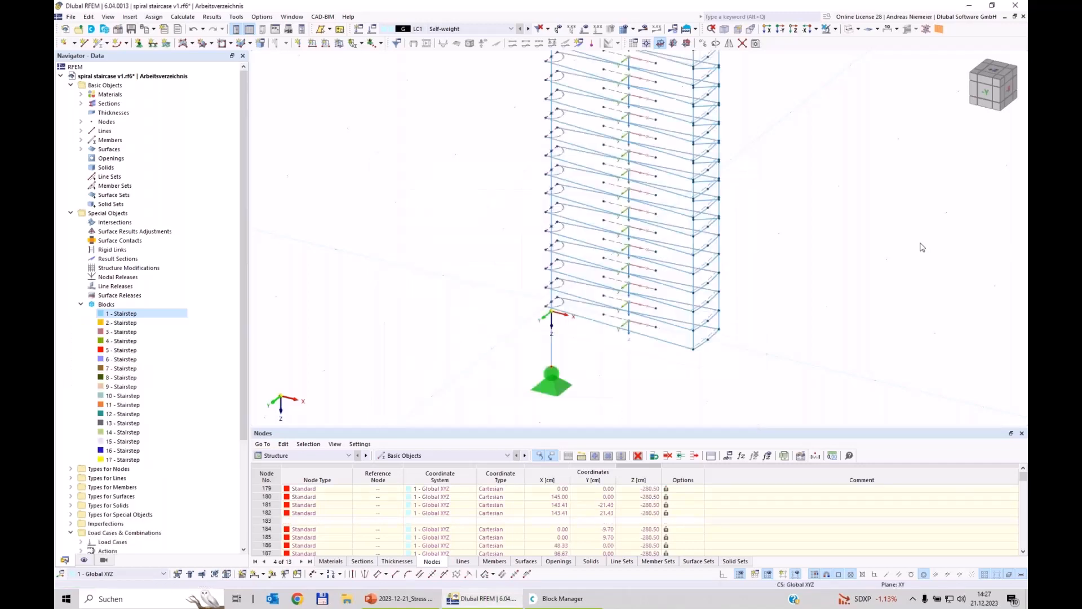
- Close the Nodes table and inspect the full stack of copied stair steps along the column
scroll(715, 336, "down", 4)
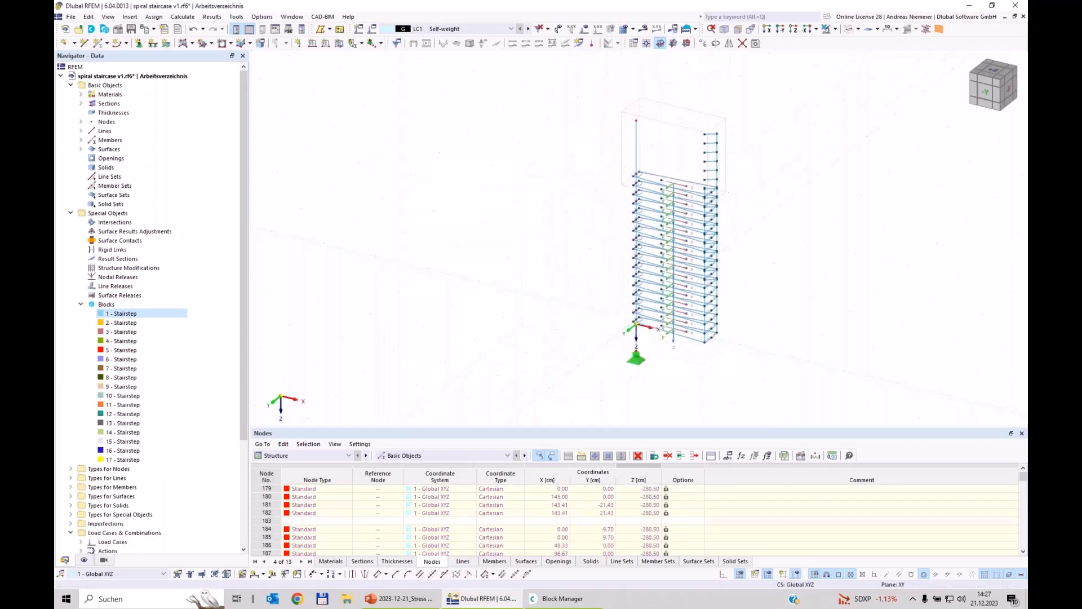
left_click(1022, 433)
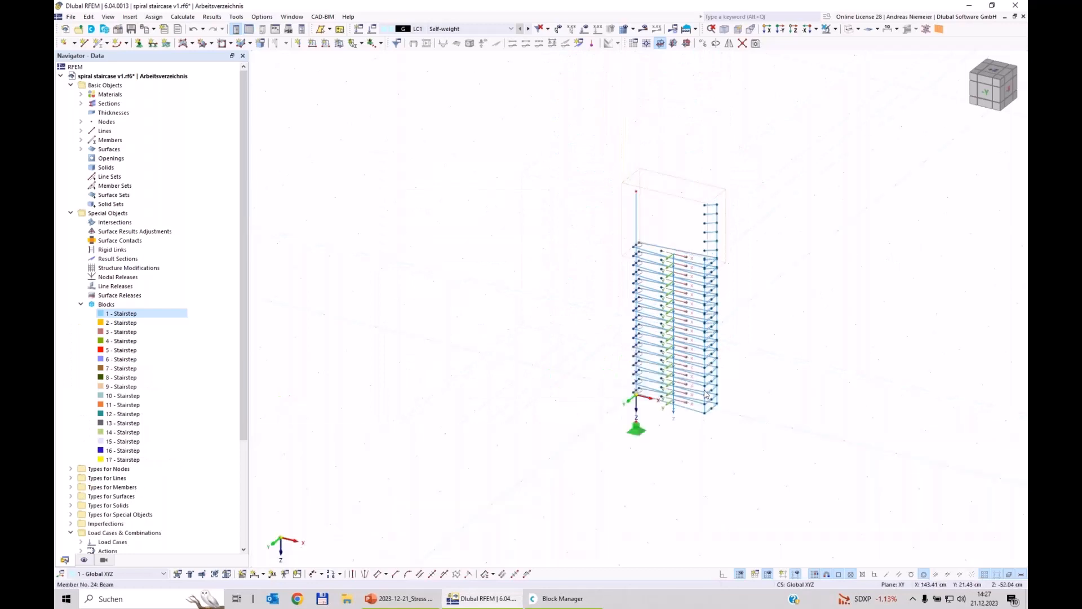
scroll(704, 393, "up", 4)
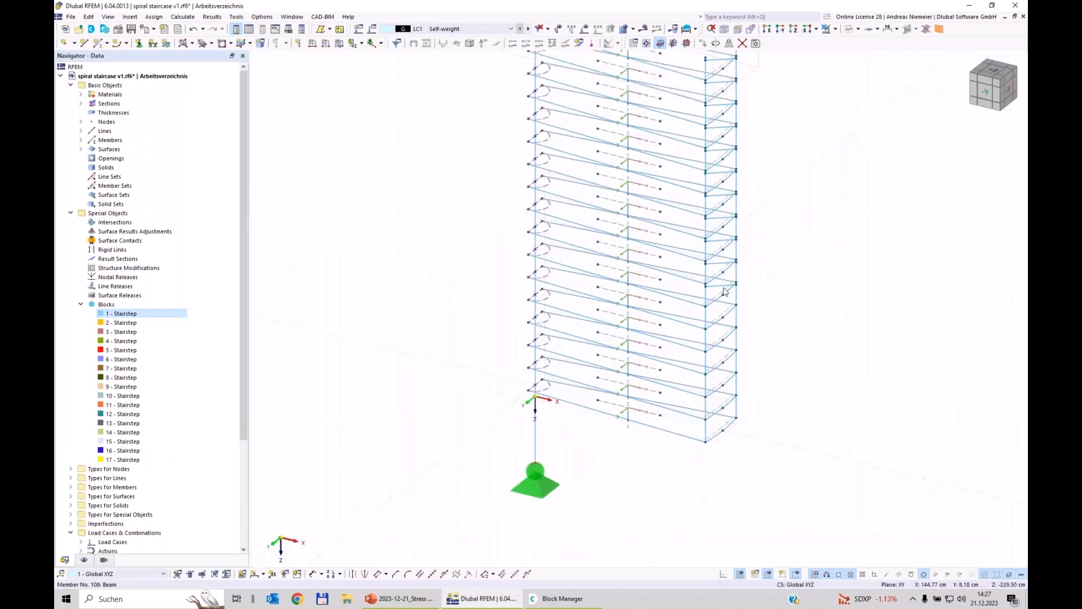
scroll(725, 291, "down", 4)
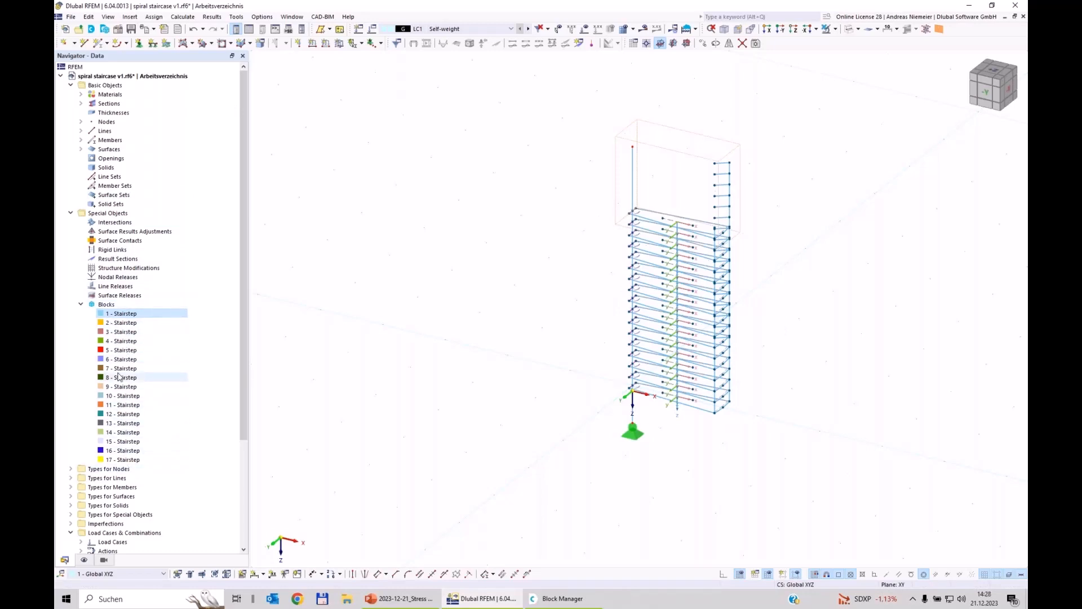
- Open the Stairstep blocks for editing and activate the specific direction option for blocks 2 to 17 together
left_click(124, 323)
double_click(124, 314)
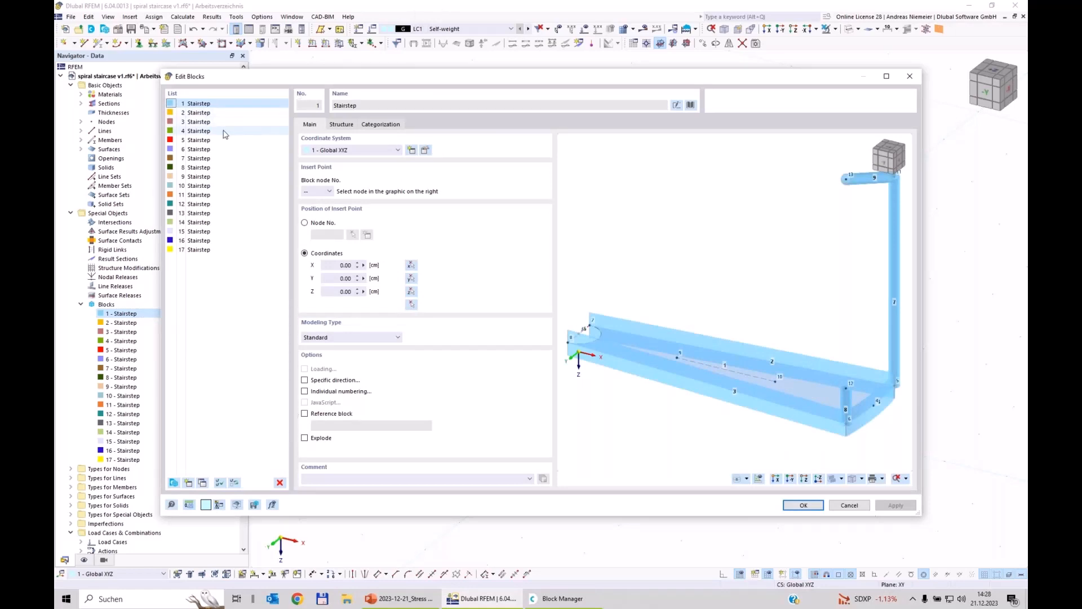
left_click(203, 113)
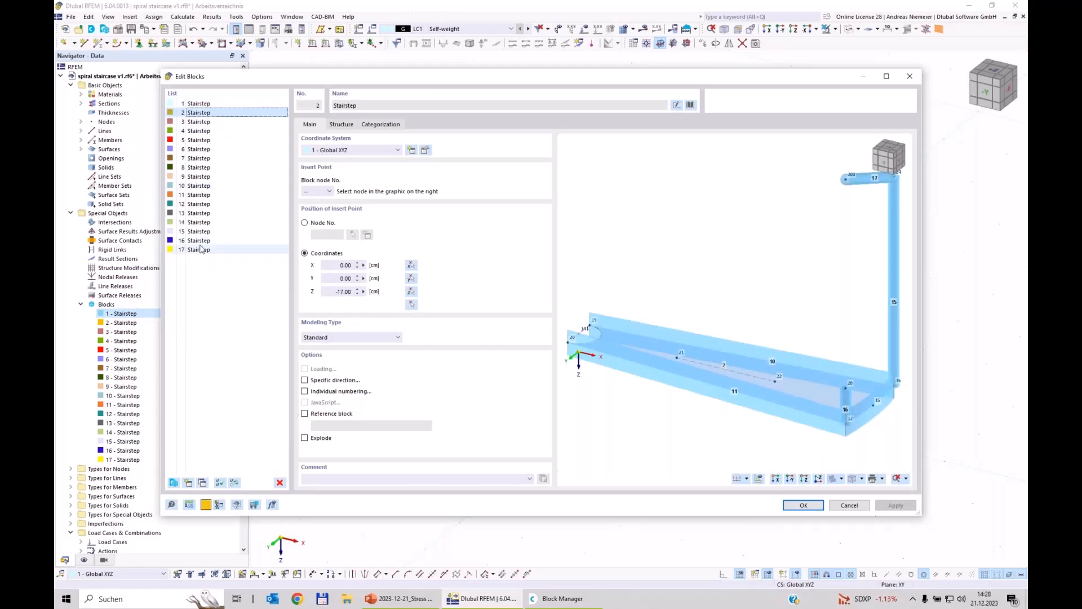
left_click(201, 250, "shift")
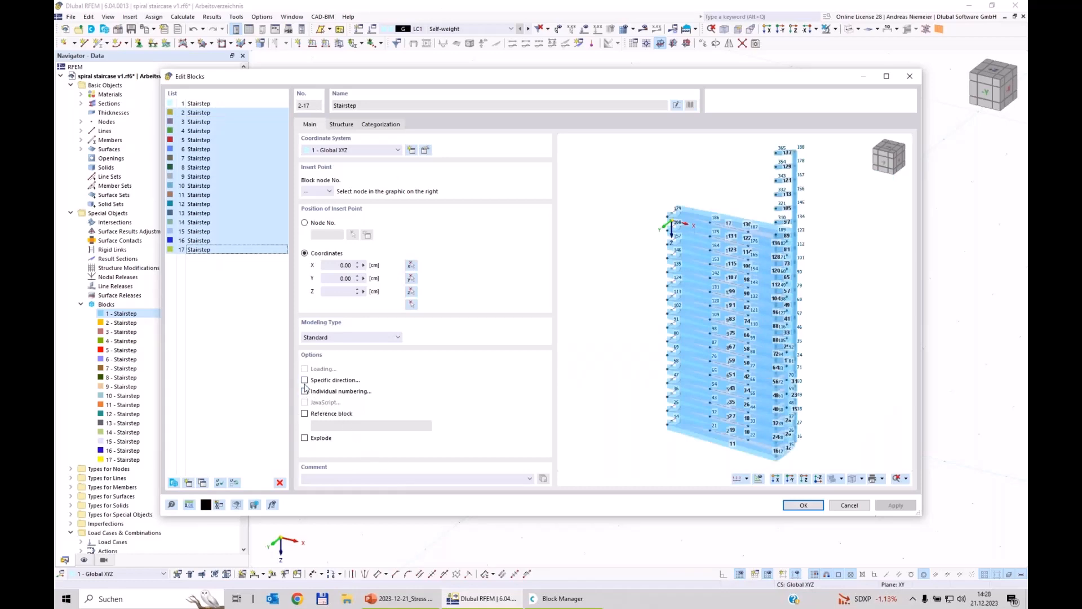
left_click(305, 381)
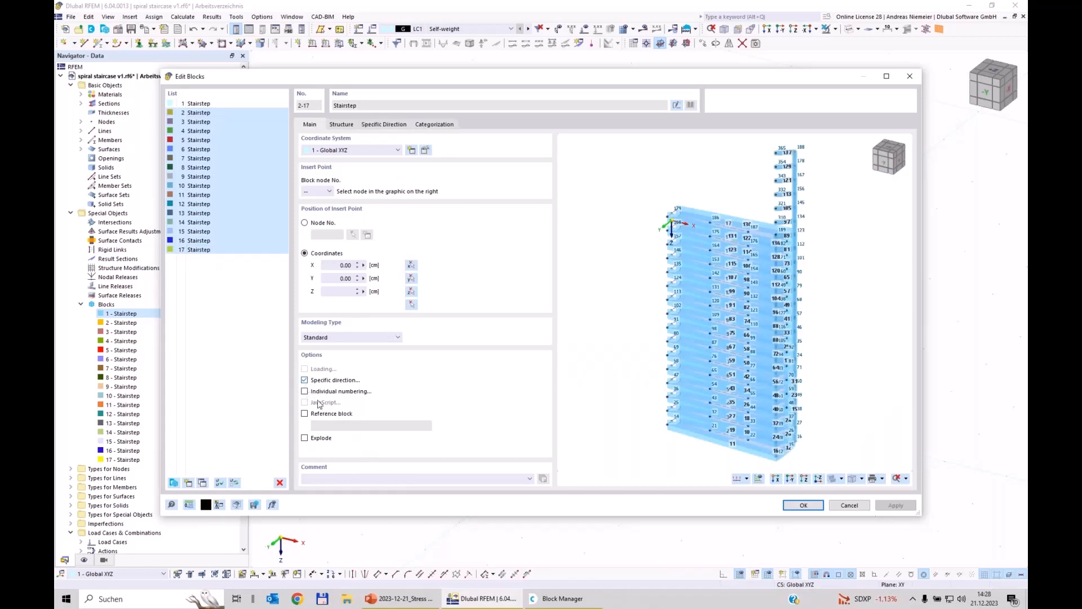
- Set the rotation about Z' to 1° for all of blocks 2 to 17
left_click(382, 129)
left_click(465, 217)
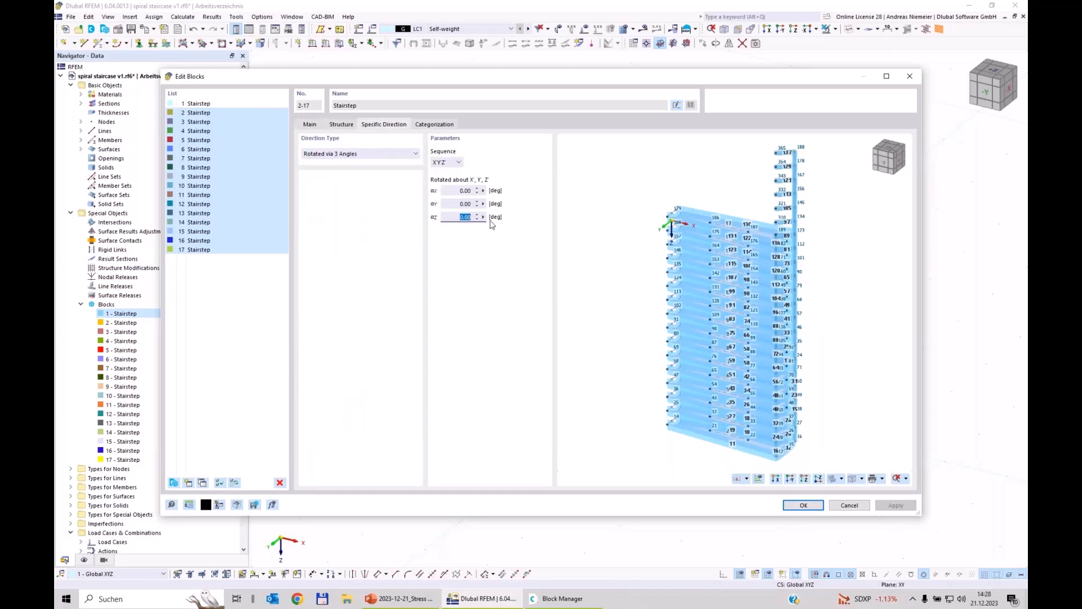
type("1")
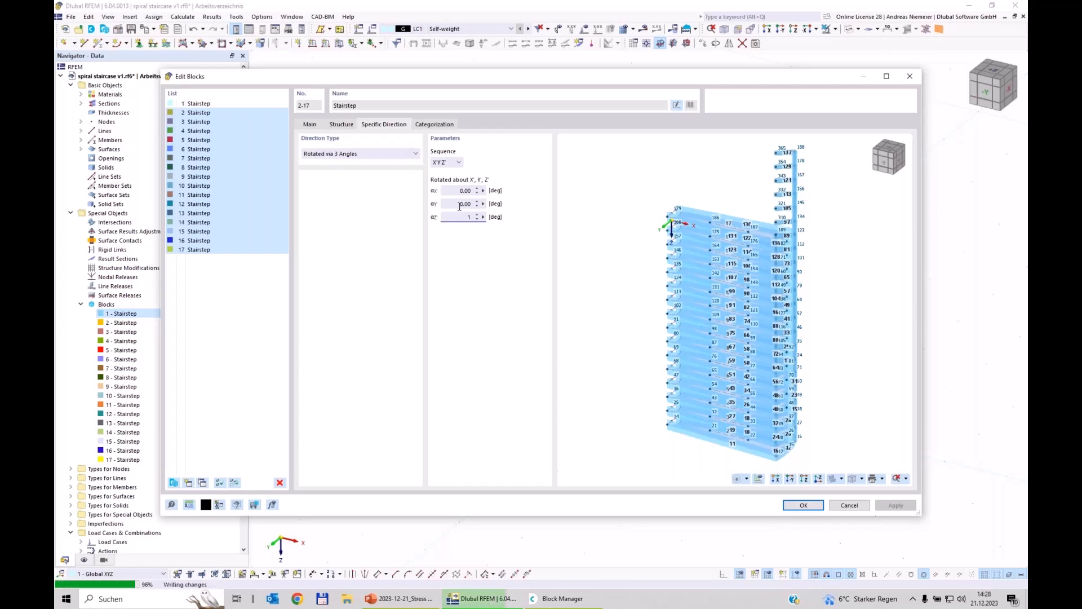
left_click(459, 204)
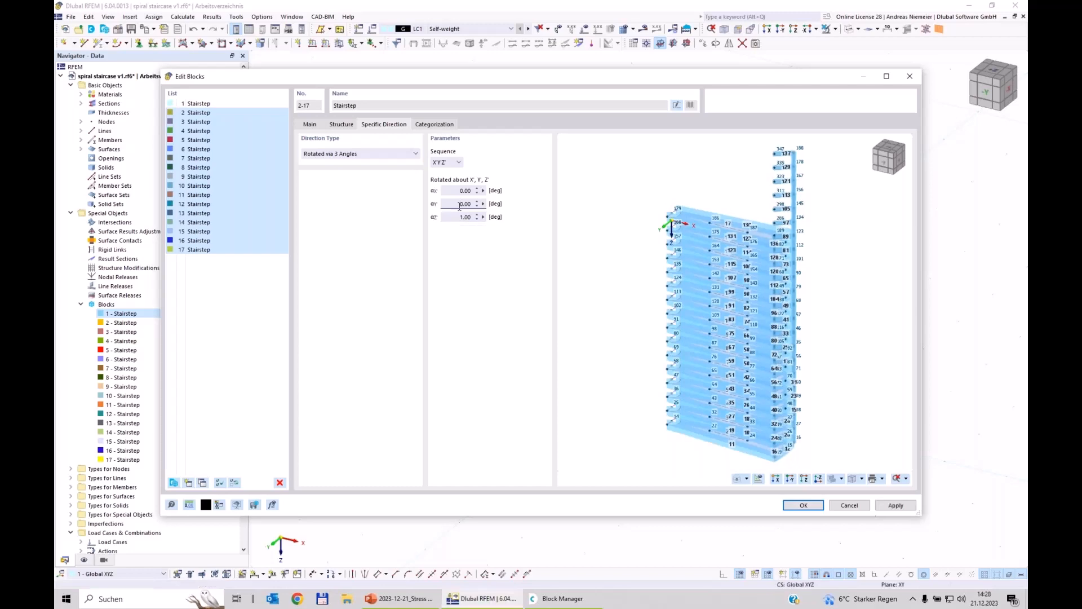
- Set the rotation about Z' to 17° for block 2 and to 2*17° for block 3
left_click(193, 113)
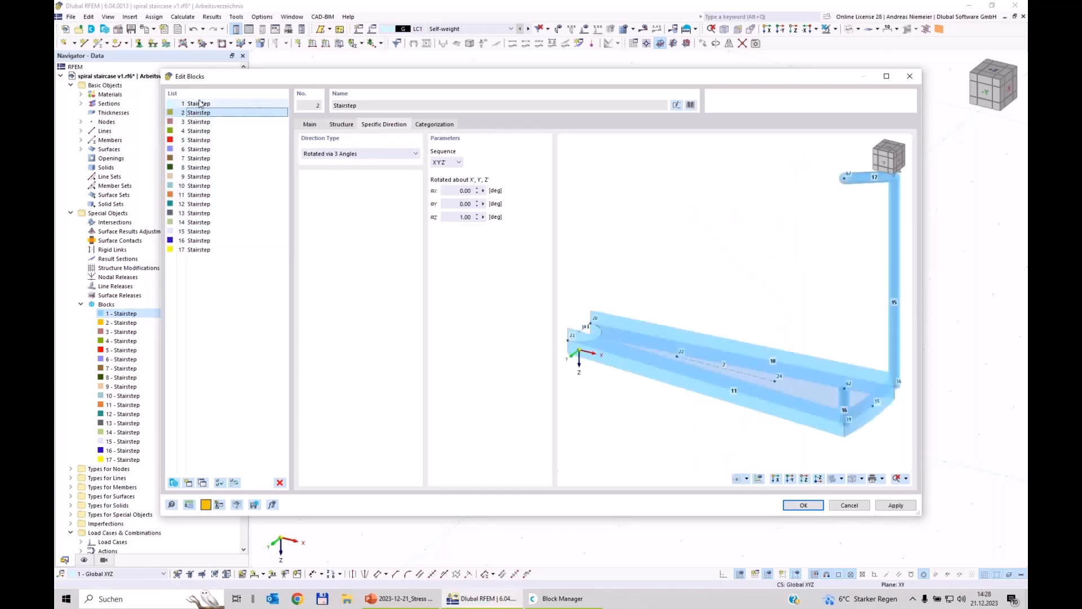
left_click(464, 217)
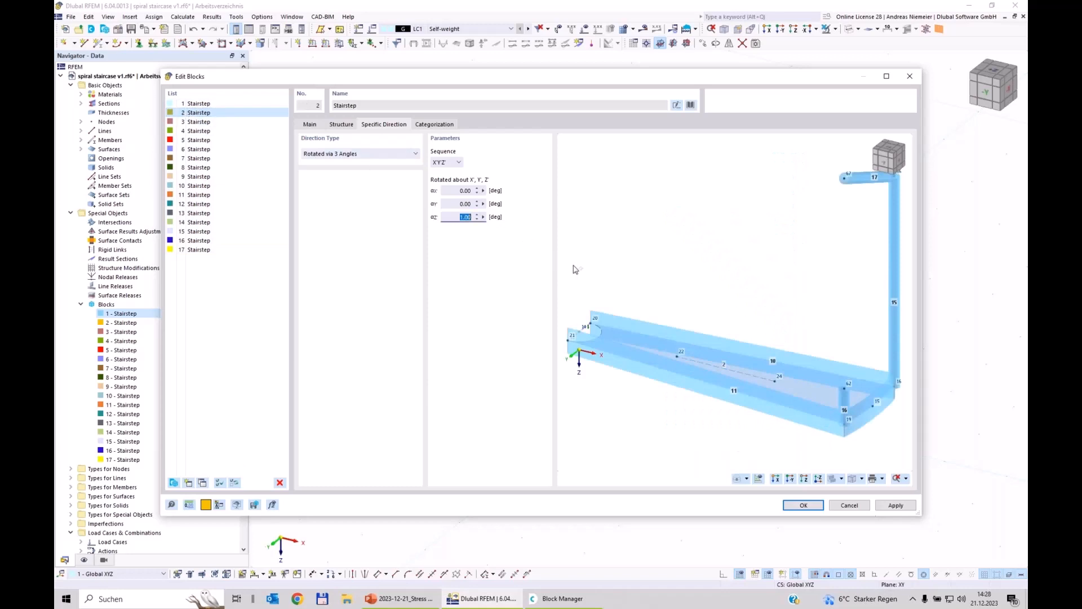
type("17")
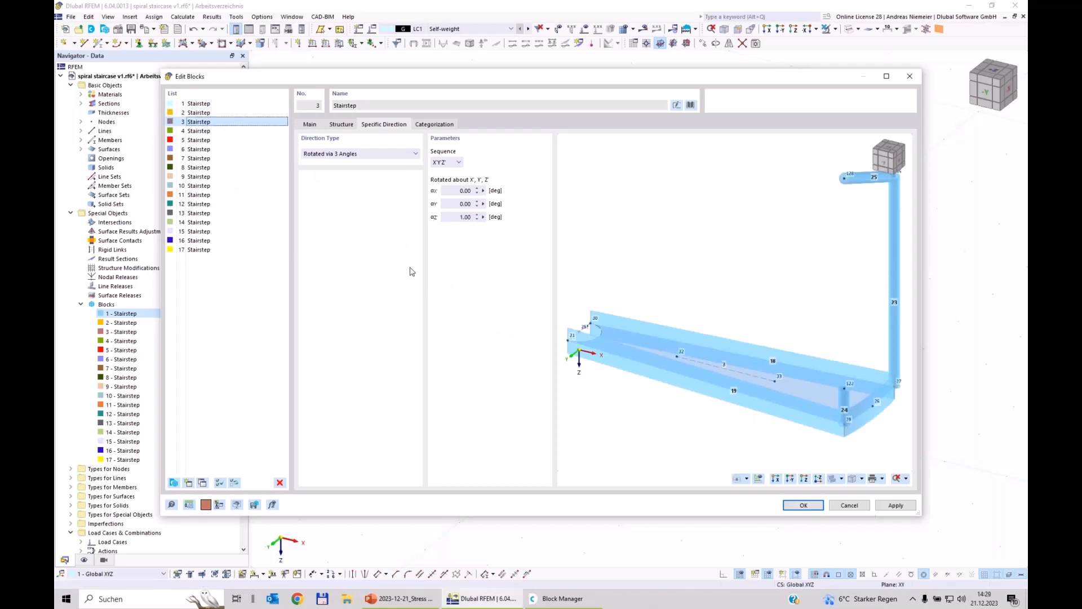
left_click(462, 216)
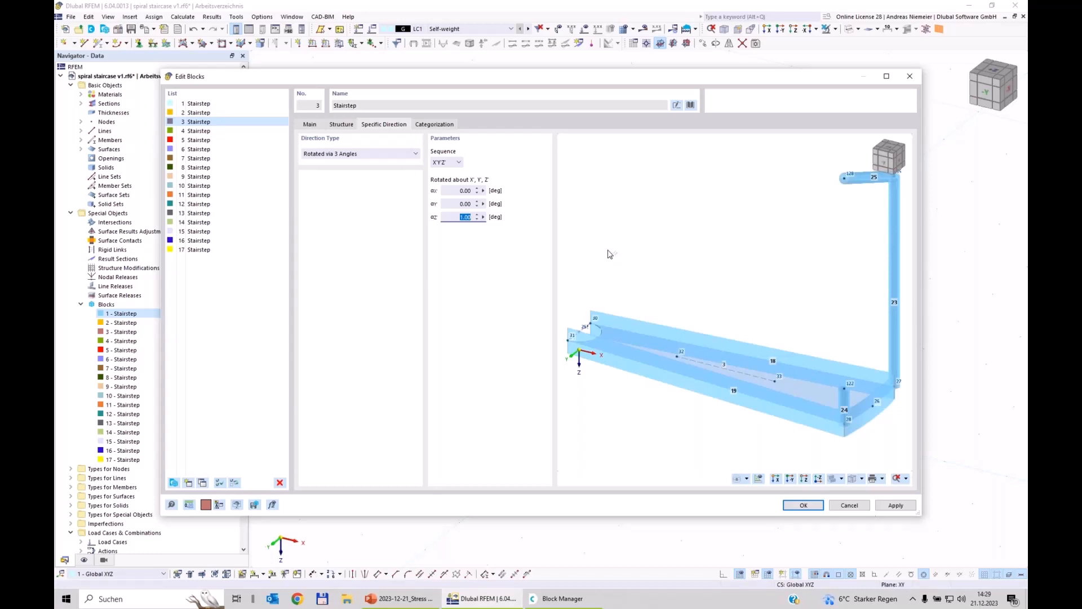
type("2*17")
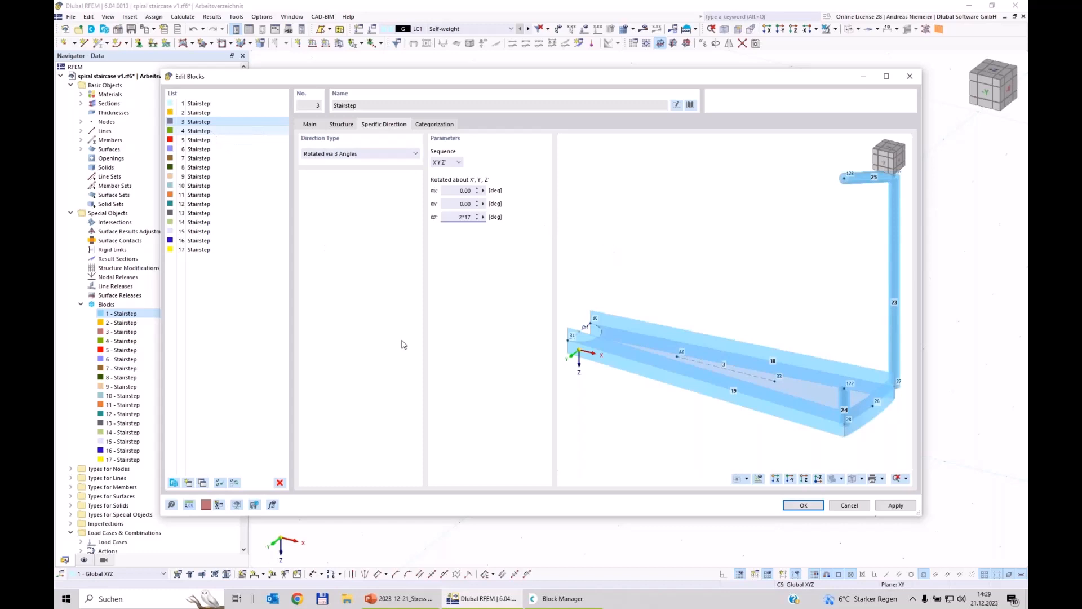
- Set the rotation about Z' of blocks 4 to 7 to successive multiples of 17°, from 3*17 to 6*17
left_click_drag(453, 216, 495, 222)
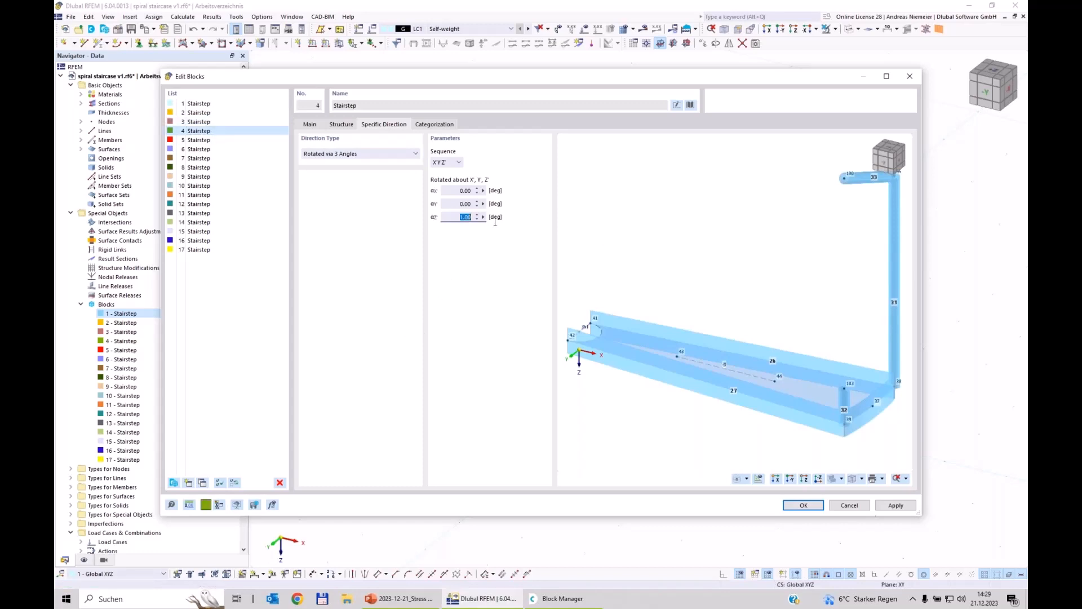
type("3*17")
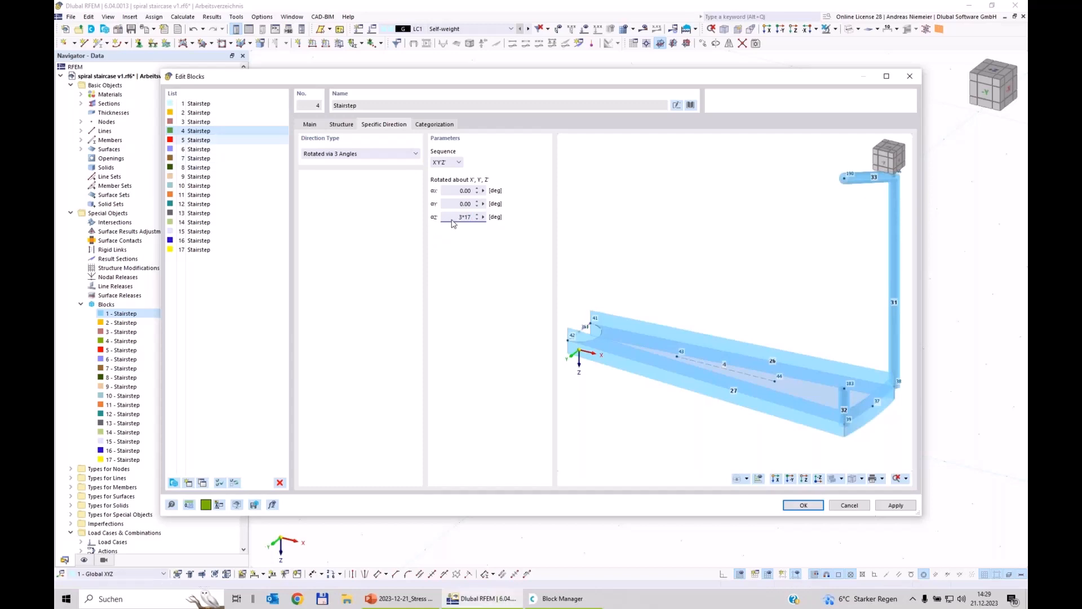
left_click_drag(452, 218, 484, 217)
type("4*")
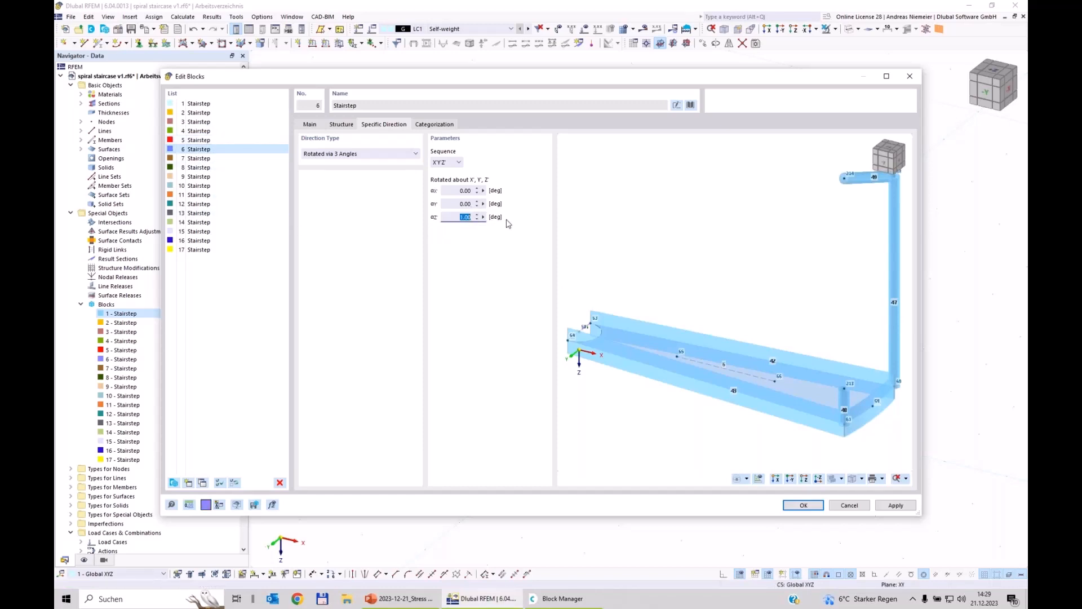
type("5*17")
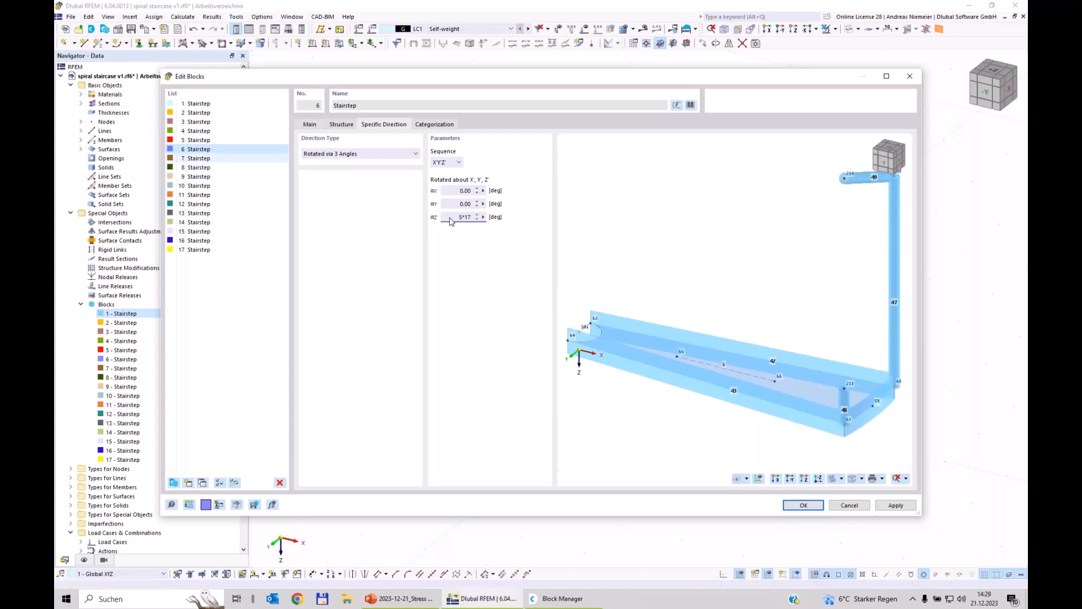
type("6*17")
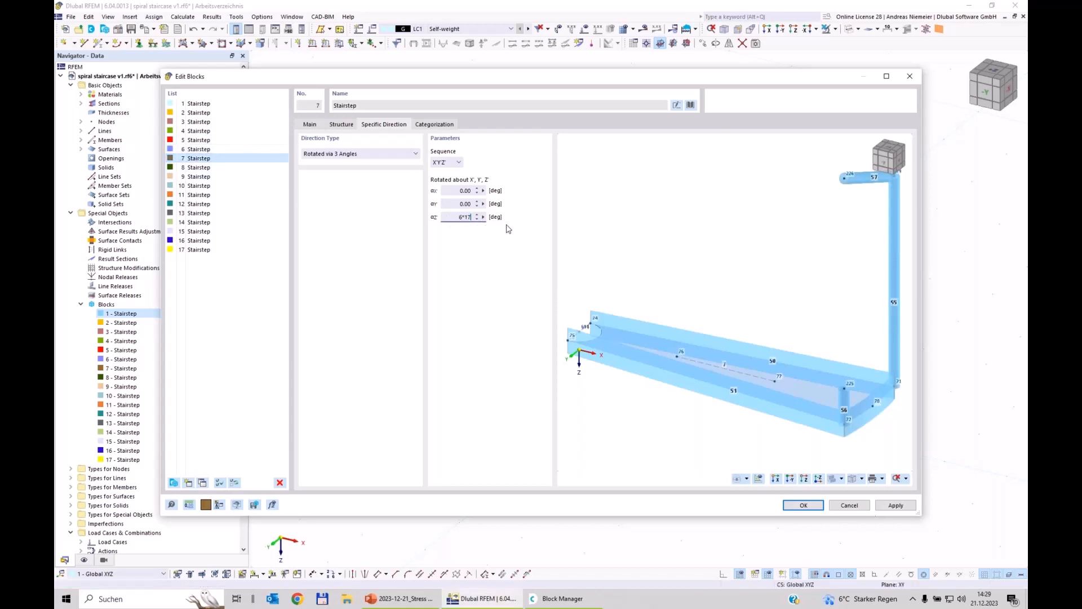
- Set the rotation about Z' of blocks 8 and 9 to 7 and 8 times 17°, respectively
left_click(204, 176)
left_click(203, 168)
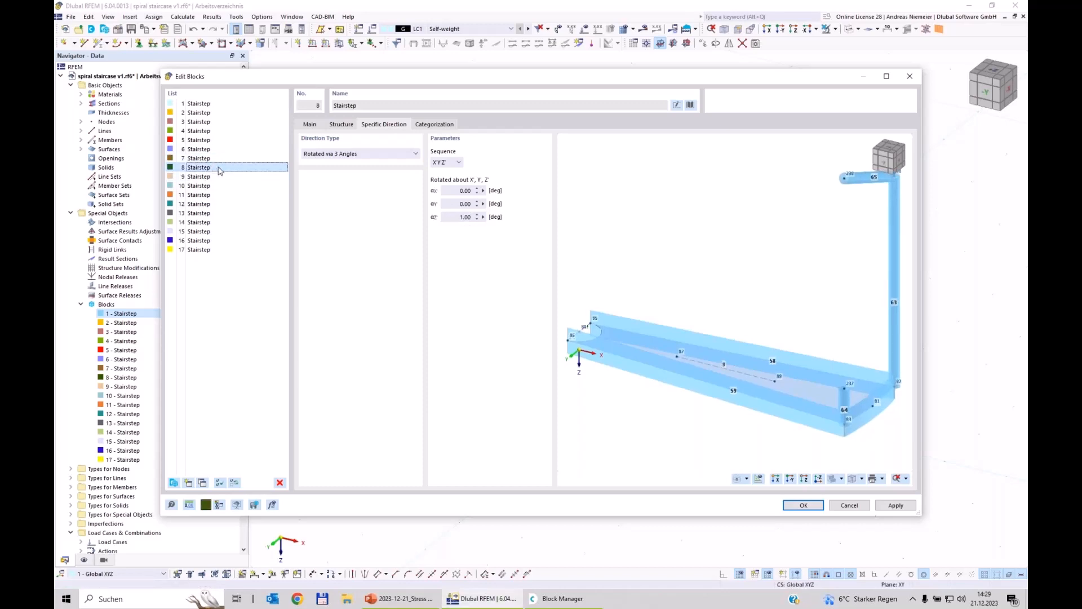
left_click(445, 216)
type("7")
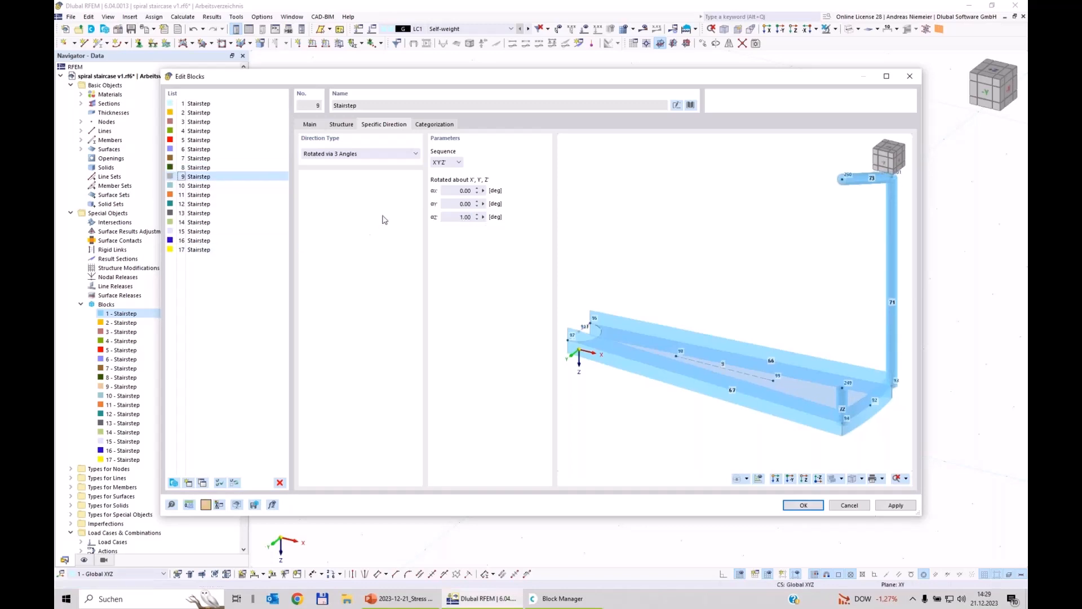
left_click(456, 217)
double_click(456, 217)
type("8*17")
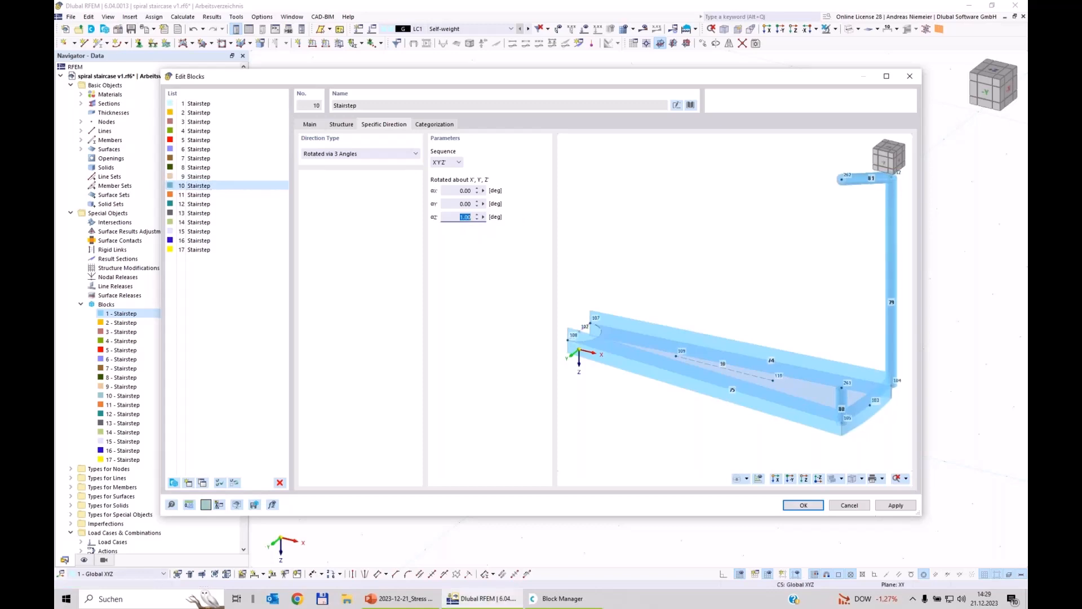
- Set the rotation about Z' to 9*17 for block 10 and to 10*17 for block 11
type("9*17")
left_click(206, 195)
type("7")
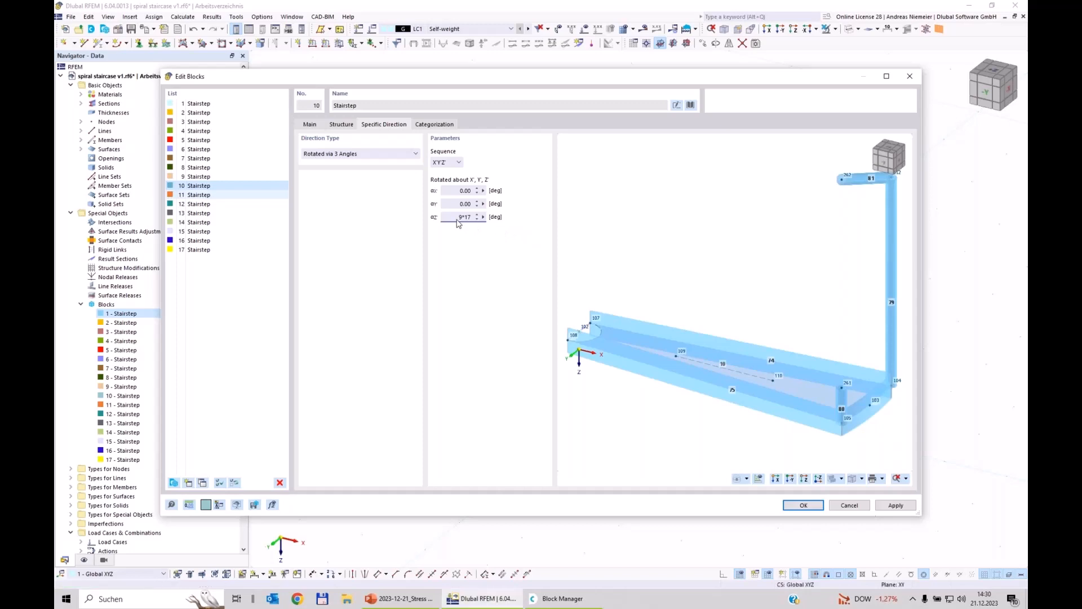
type("10*1")
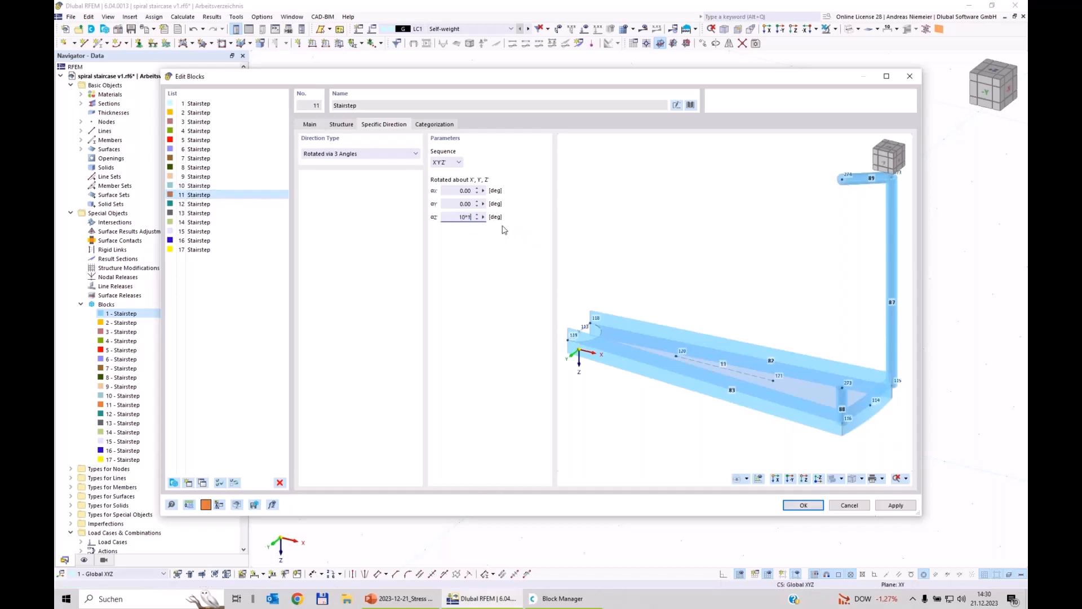
type("7")
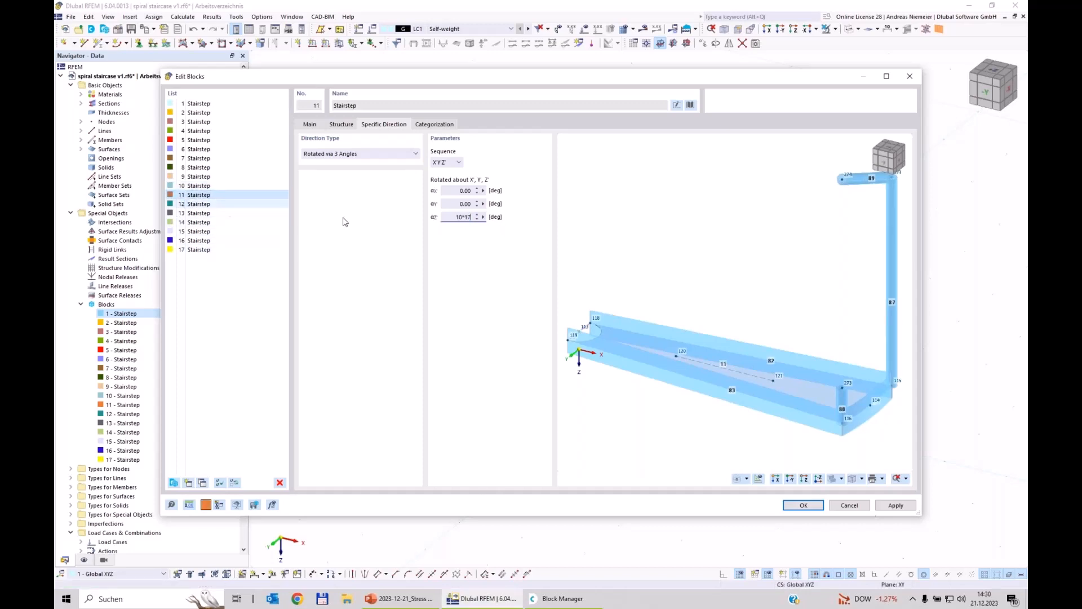
- Set the rotation about Z' of blocks 12, 13 and 14 to 11*17, 12*17 and 13*17, respectively
key("Return")
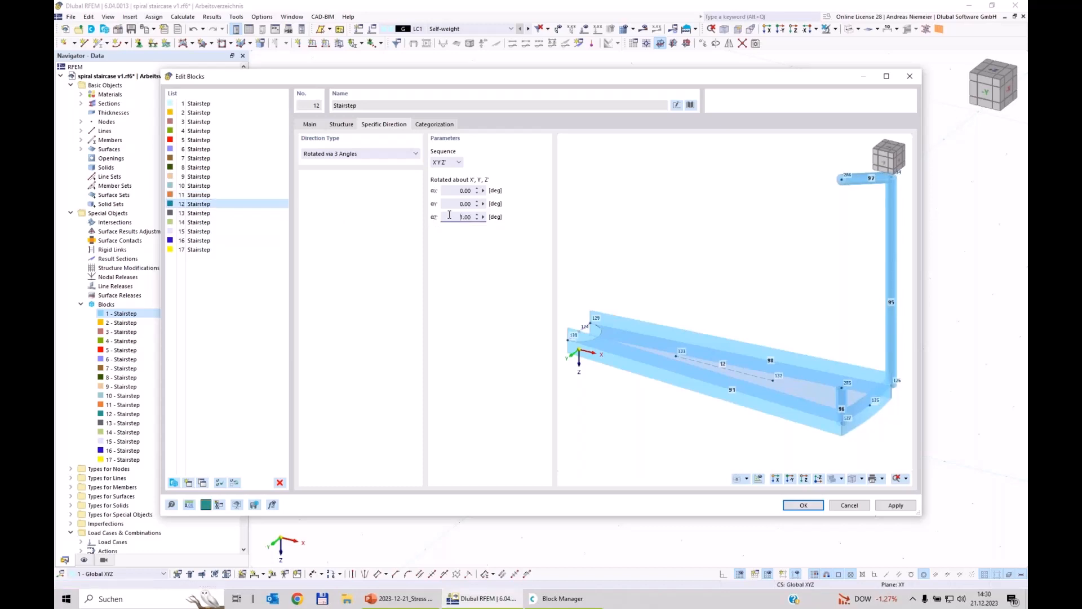
type("11*17")
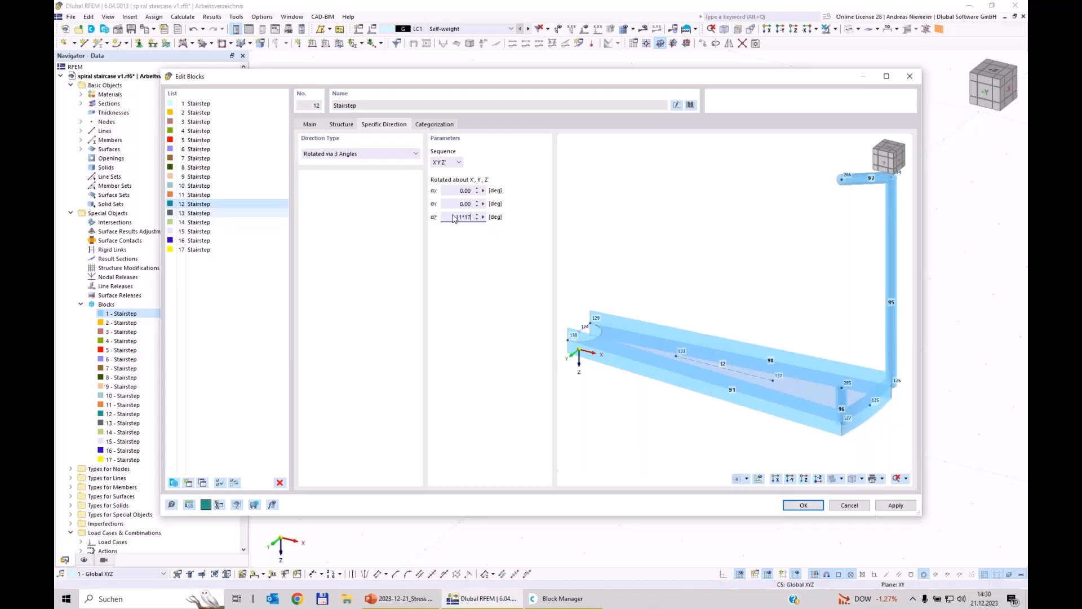
left_click(198, 213)
type("12*17")
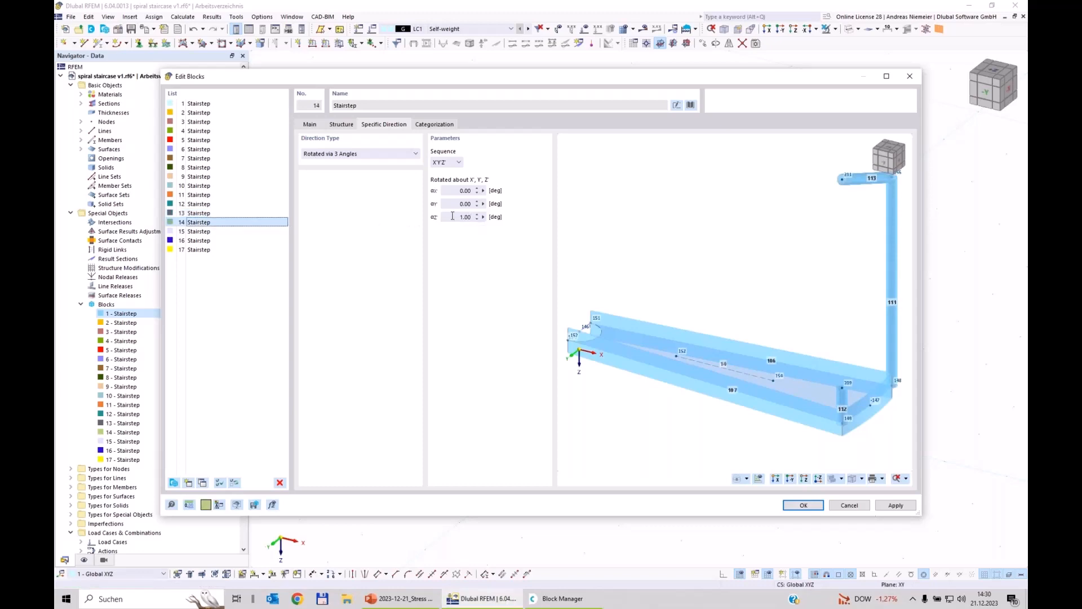
left_click_drag(452, 217, 495, 218)
type("13*17")
- Set the rotation about Z' to 14*17 for block 15 and to 16*17 for block 16
left_click(200, 231)
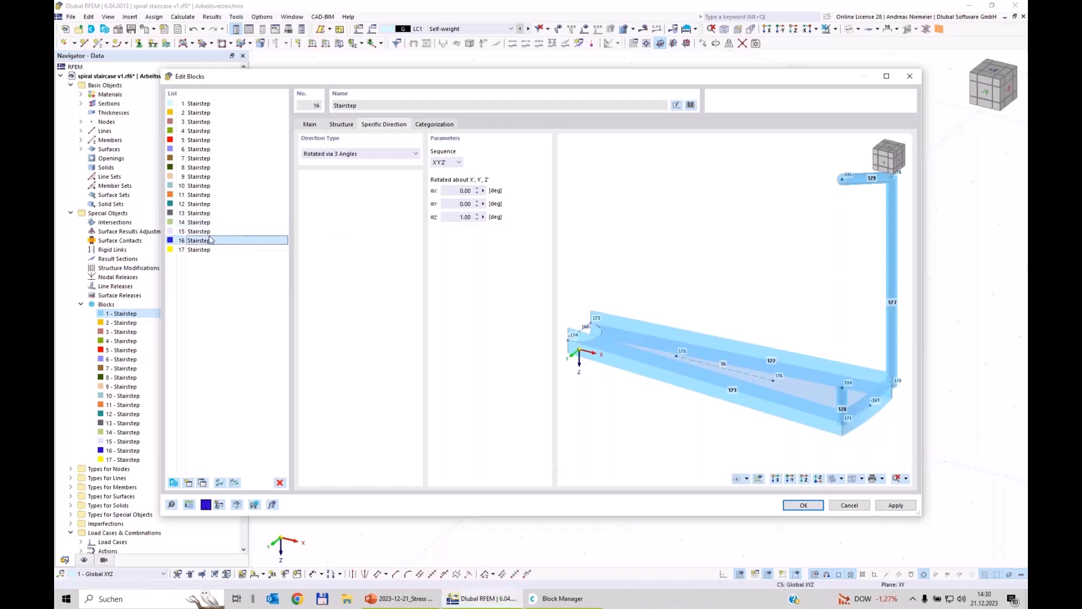
left_click_drag(458, 217, 524, 221)
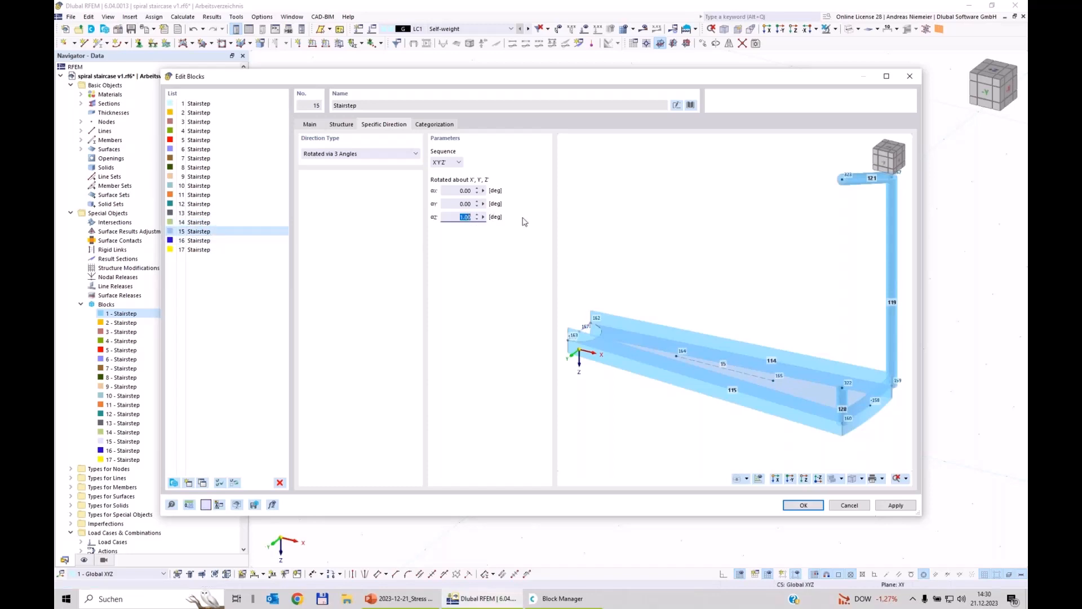
type("14*17")
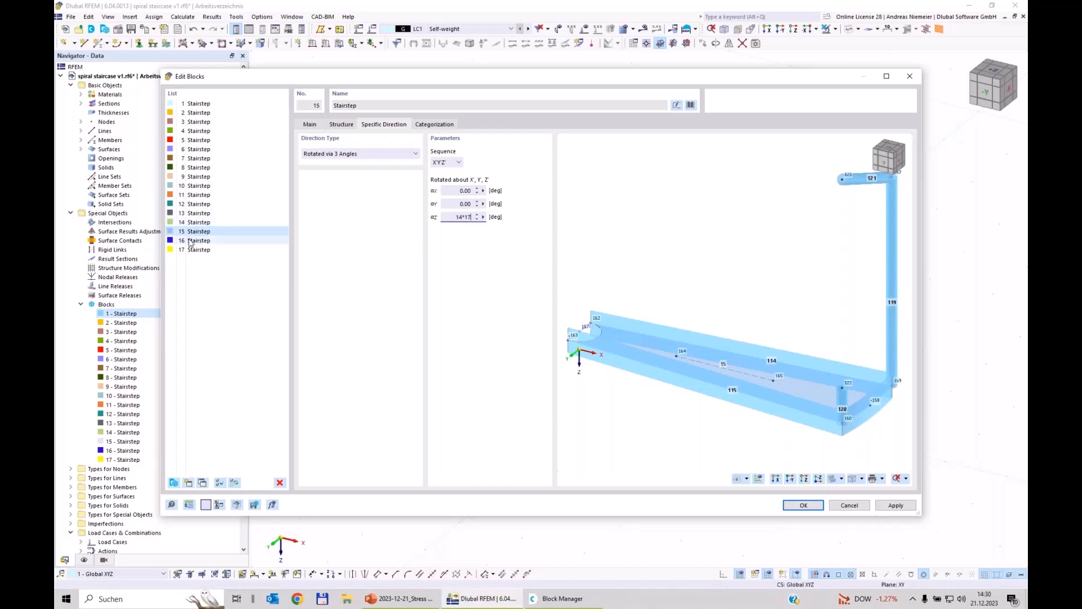
left_click(191, 240)
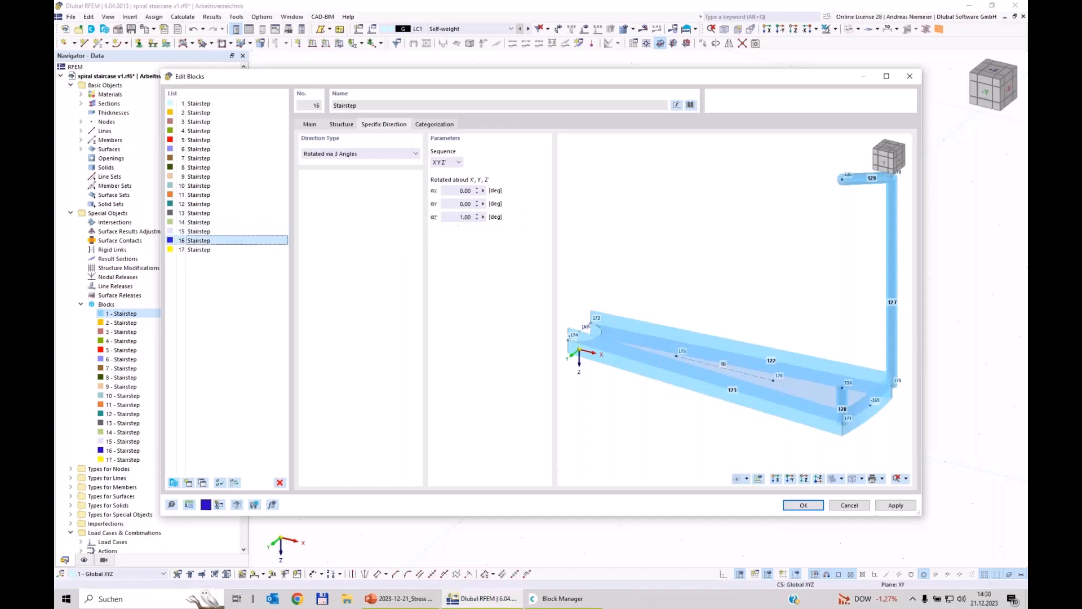
left_click_drag(458, 217, 508, 235)
type("16*17")
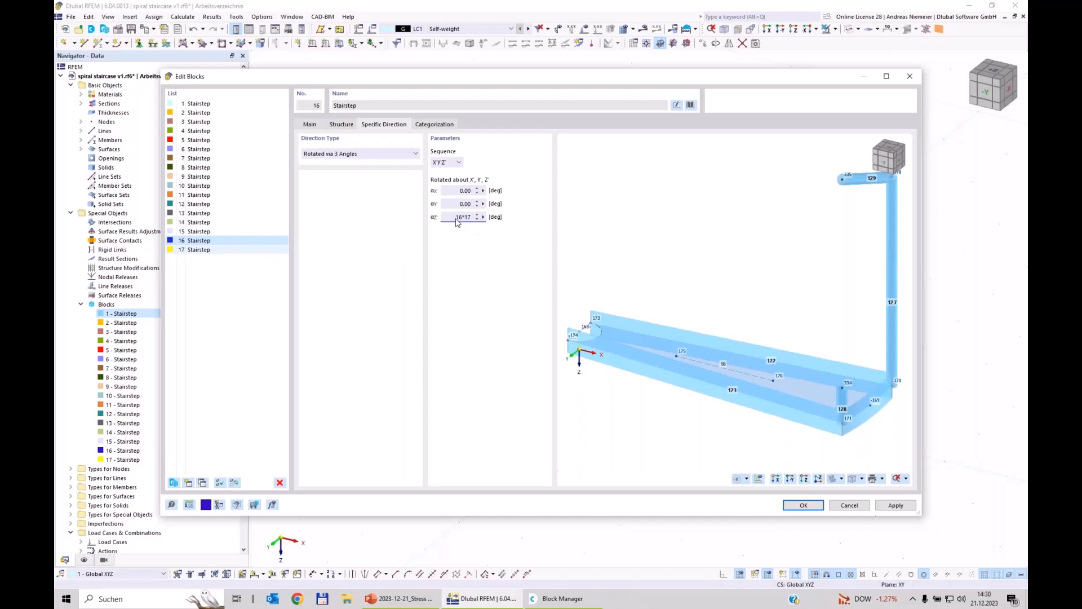
- Set the rotation about Z' of block 17 to 16*17 and confirm the block edits
left_click(192, 250)
left_click_drag(459, 217, 545, 239)
type("1")
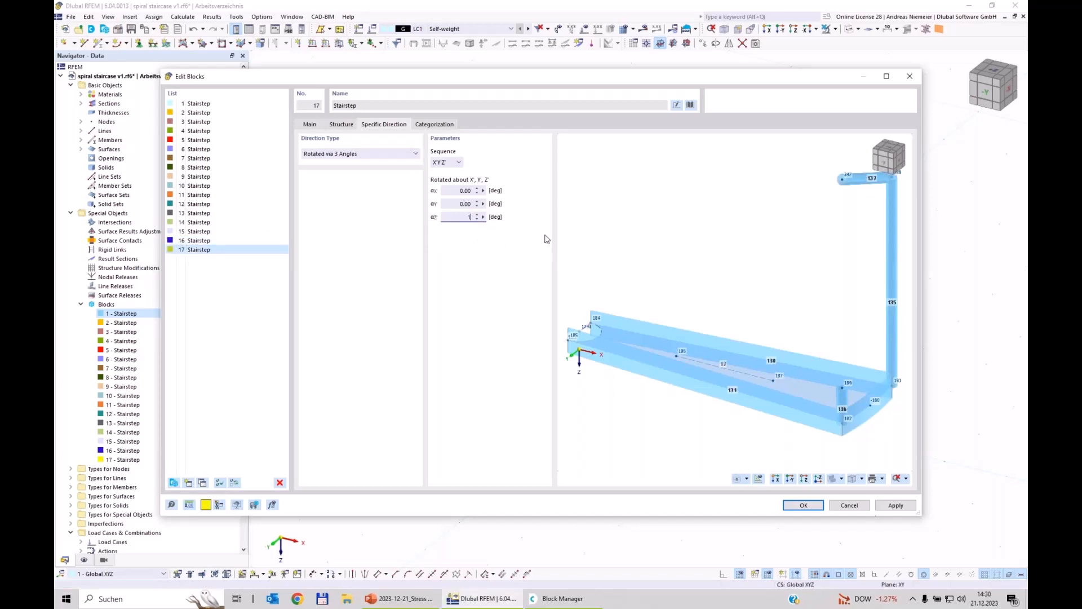
type("6*17")
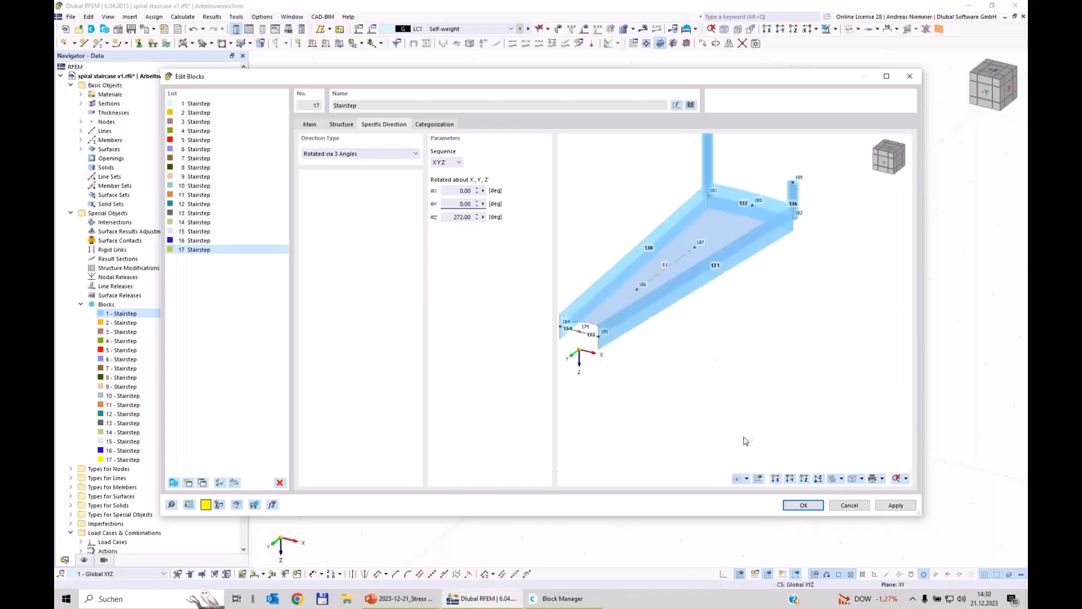
left_click(796, 506)
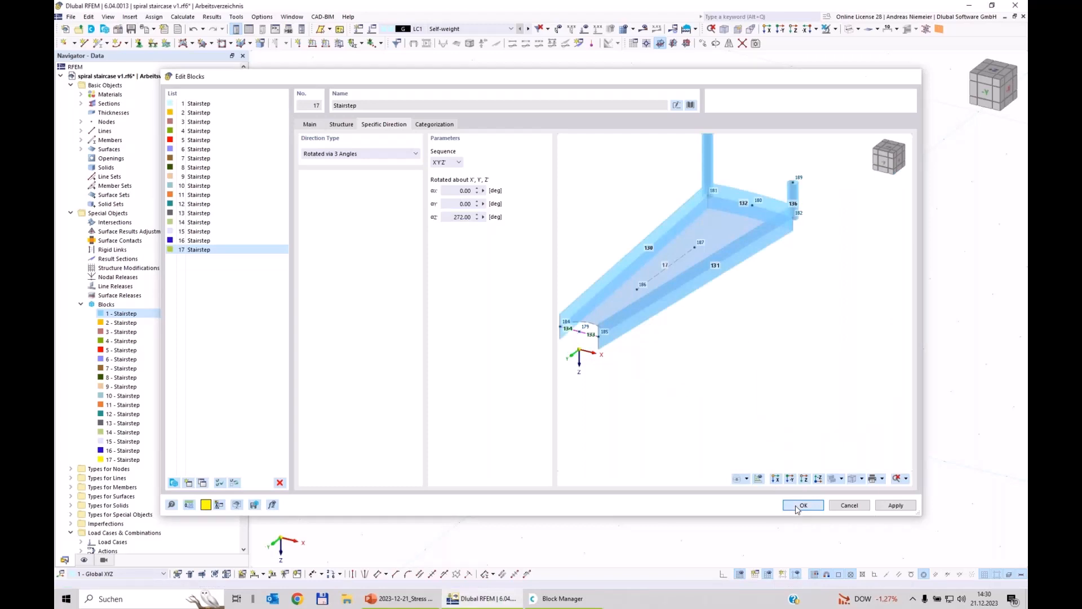
left_click(797, 507)
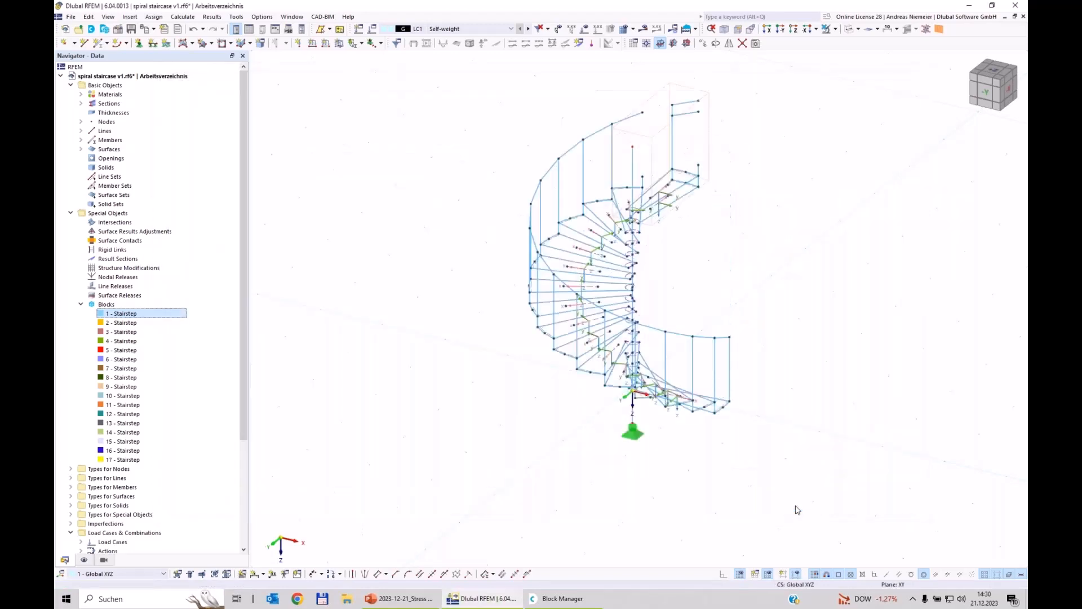
- Set the insert point's Z coordinate of block 16 to 15*17 cm and confirm the block edit
middle_click_drag(714, 465, 749, 466, "ctrl")
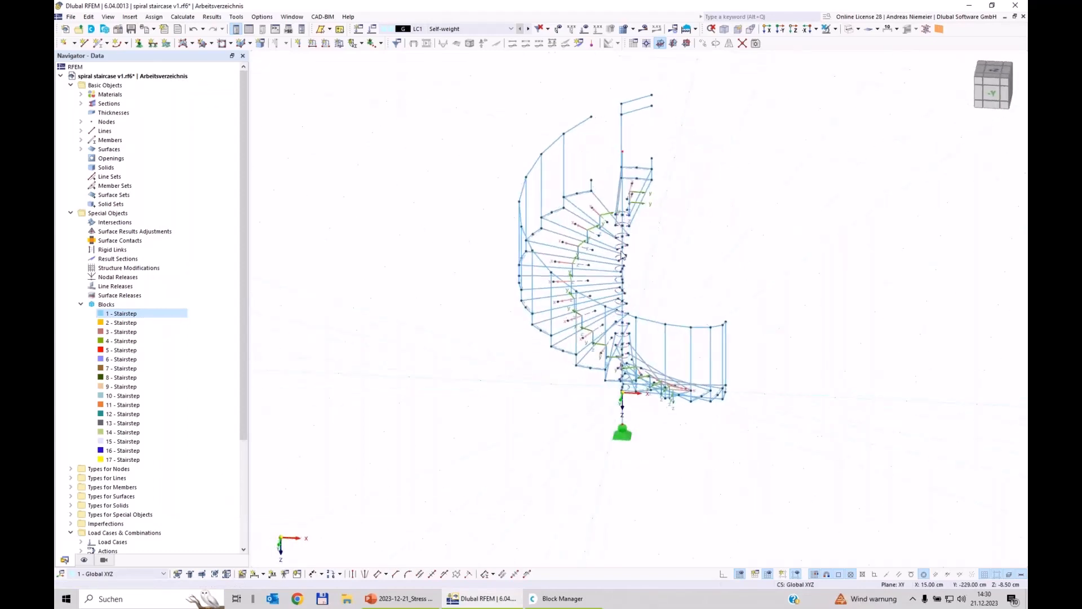
scroll(625, 191, "up", 4)
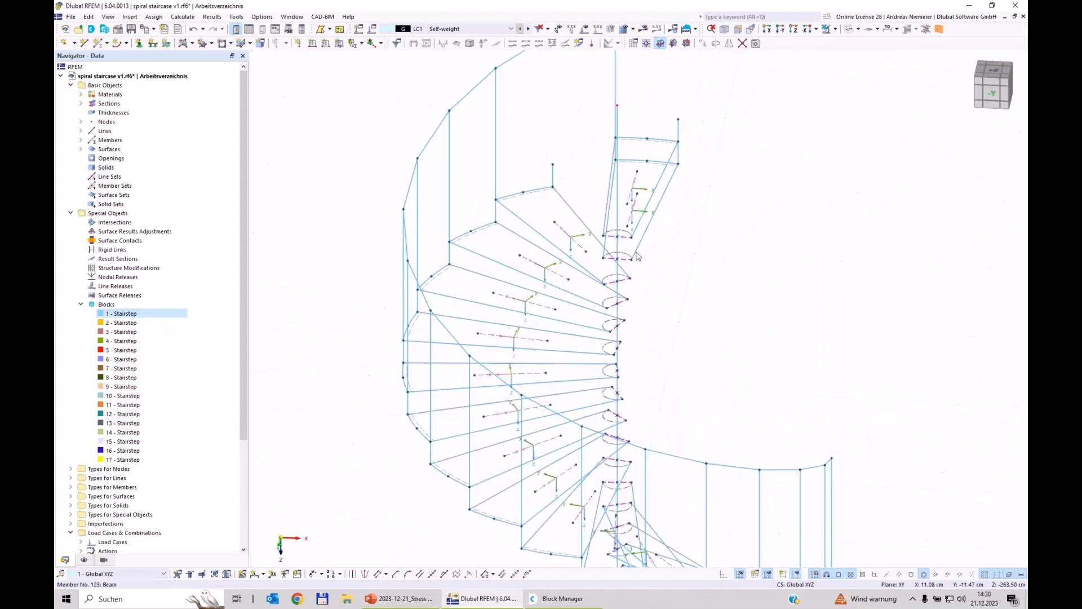
left_click(116, 451)
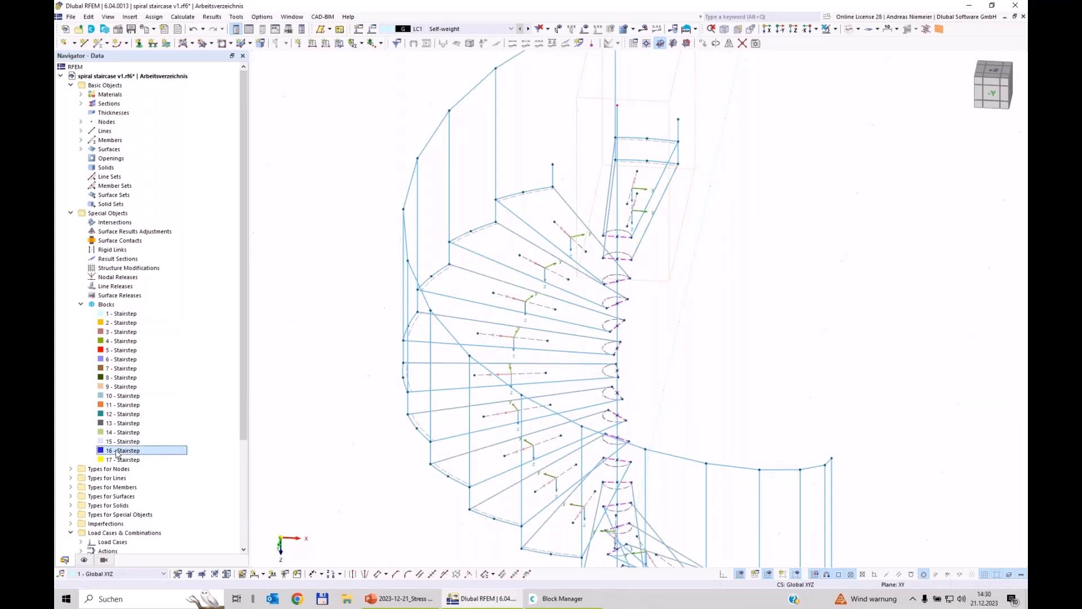
double_click(117, 451)
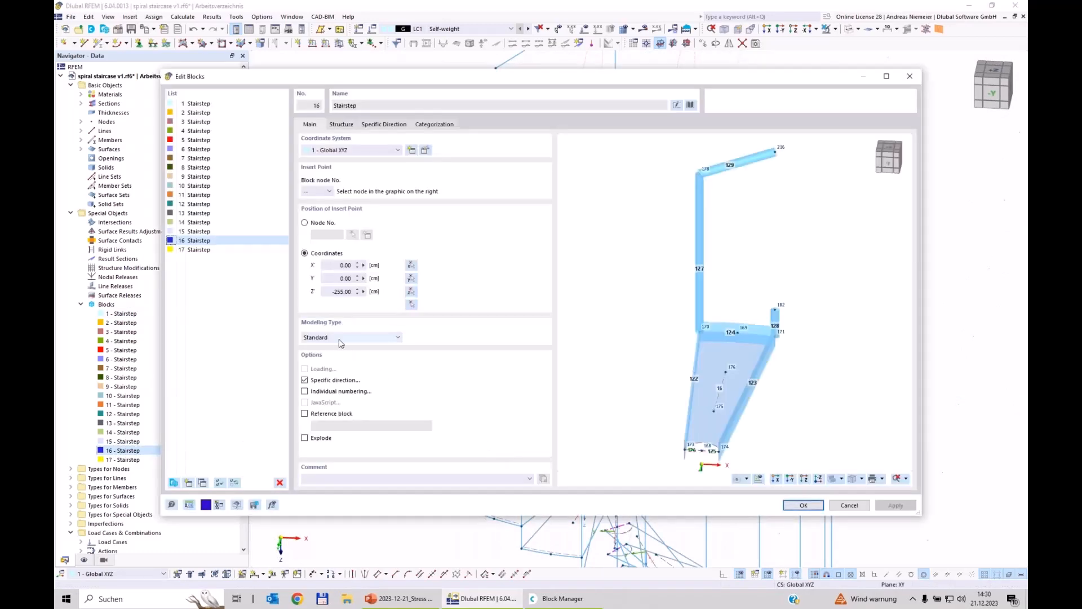
double_click(333, 292)
type("15*17")
left_click(799, 508)
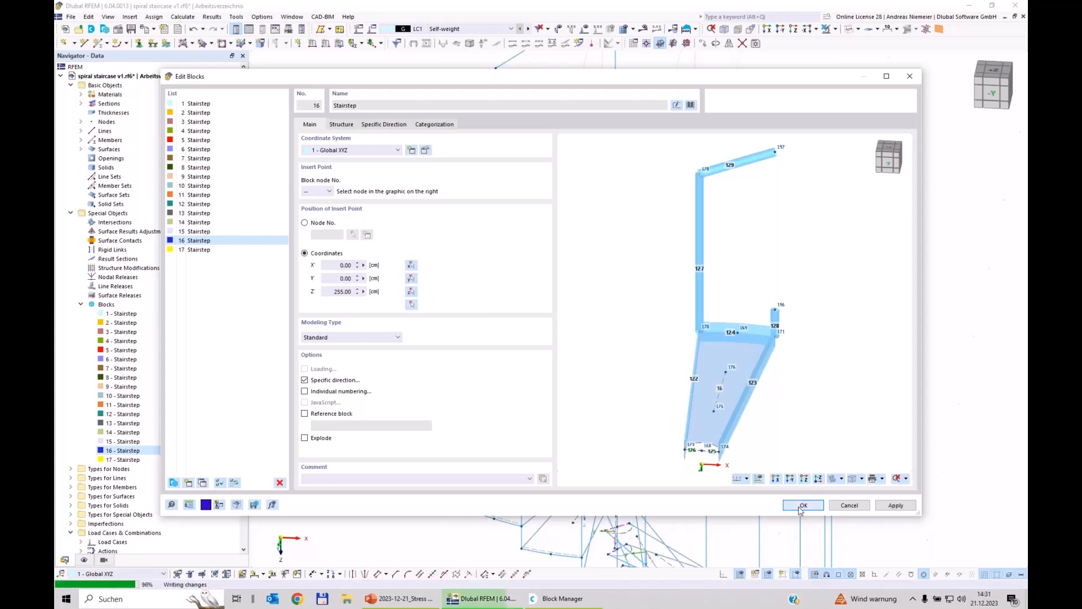
left_click(801, 505)
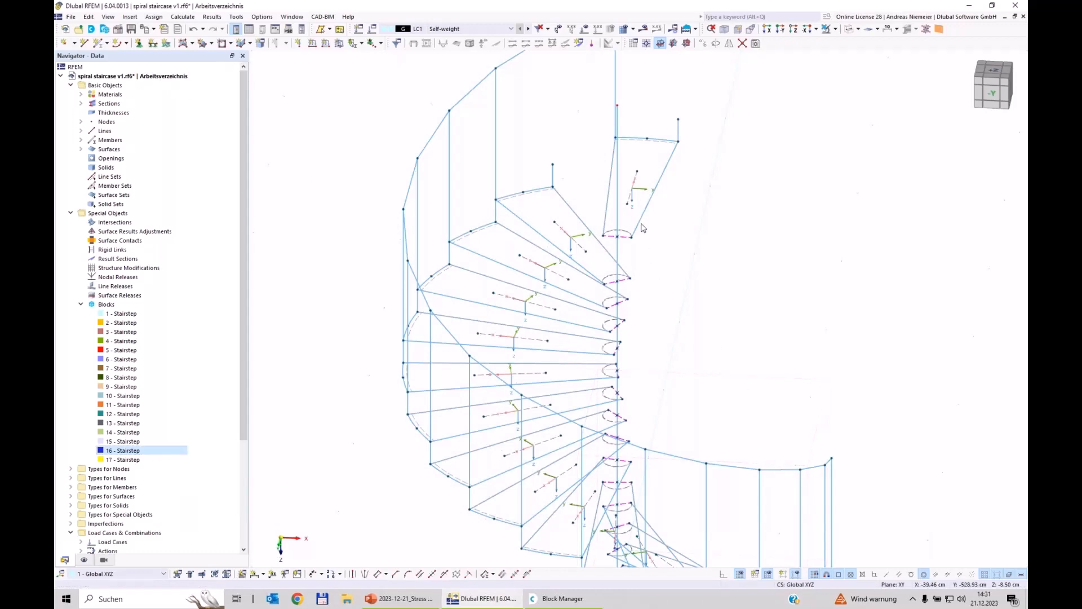
- Set the insert point's Z coordinate of block 17 to 16*17 cm and confirm the block edit
left_click(126, 461)
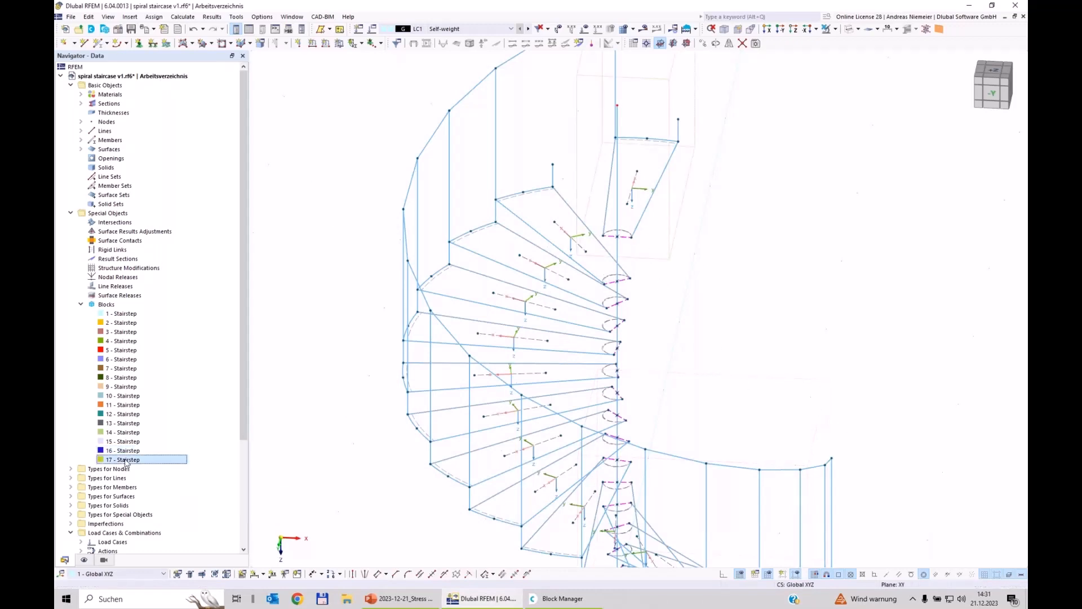
double_click(126, 461)
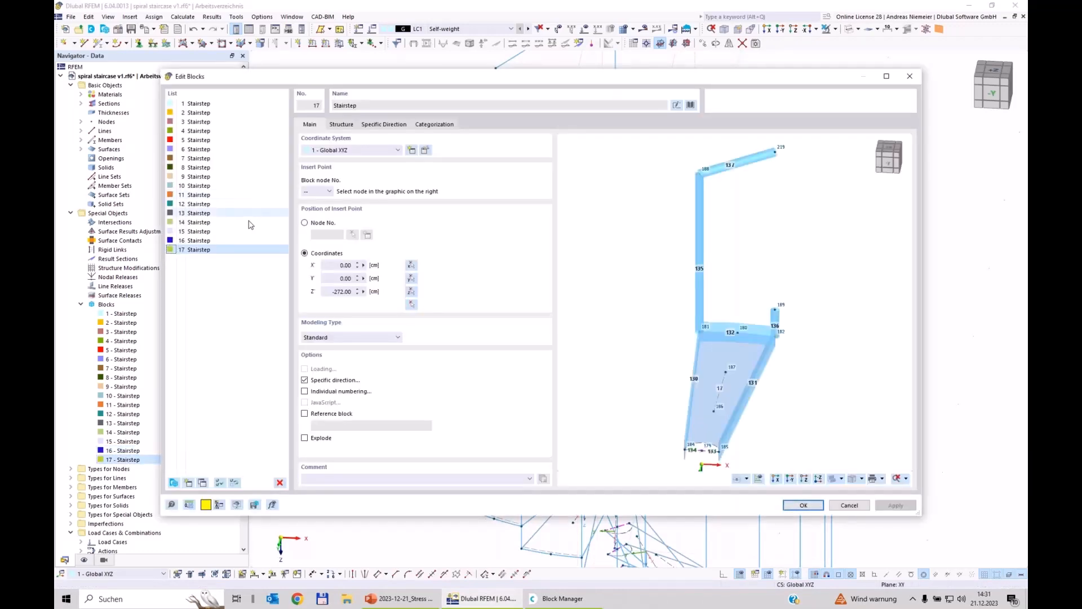
double_click(344, 292)
type("1")
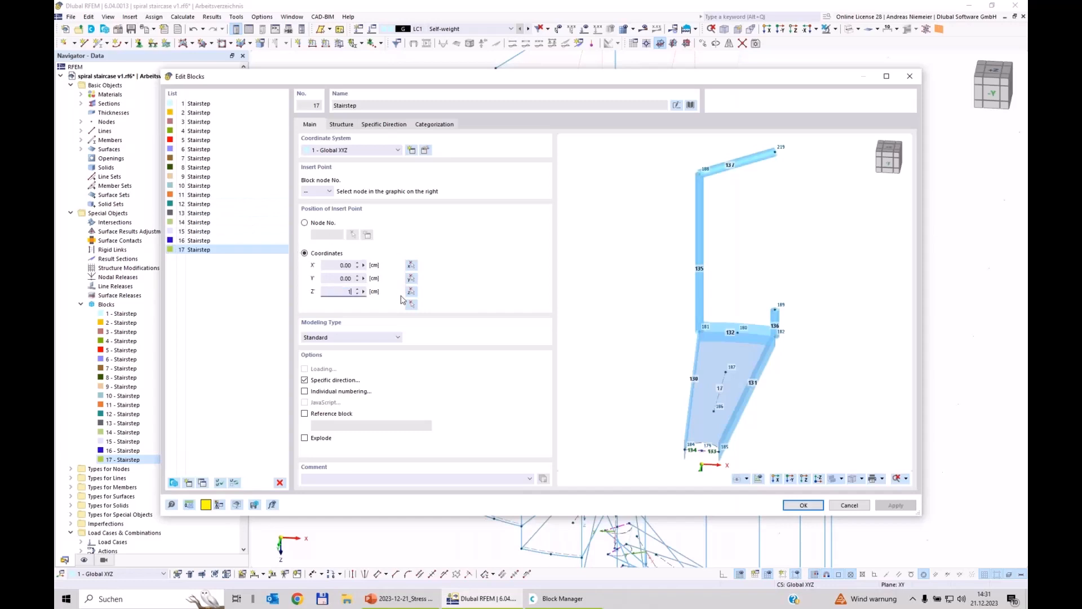
type("6*17")
key("Tab")
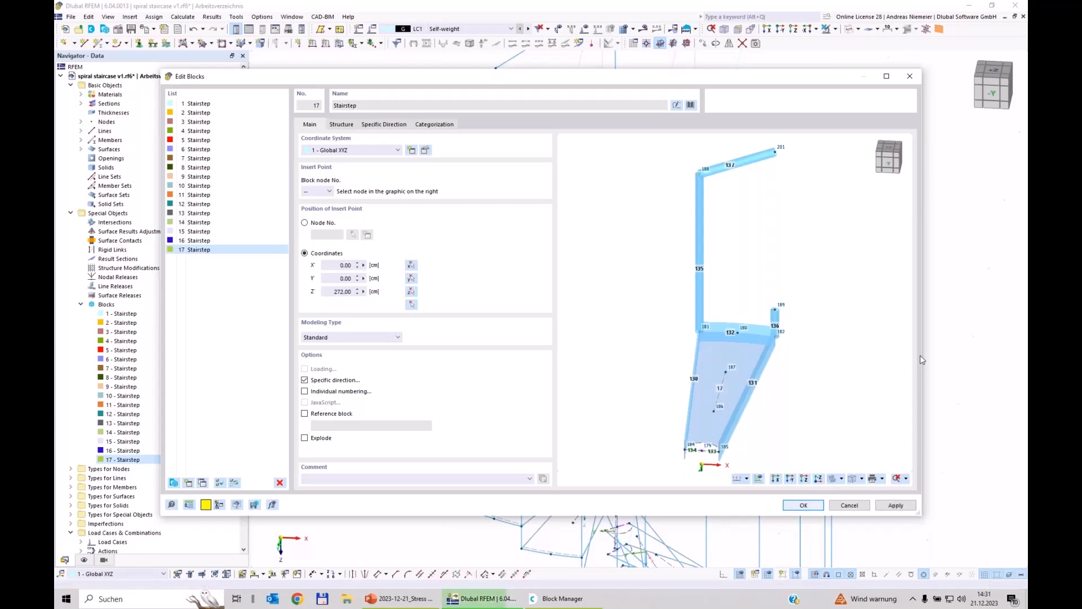
key("Return")
- Go through the Stairstep blocks one after another from block 1 upward to examine where each sits on the staircase
scroll(825, 332, "down", 3)
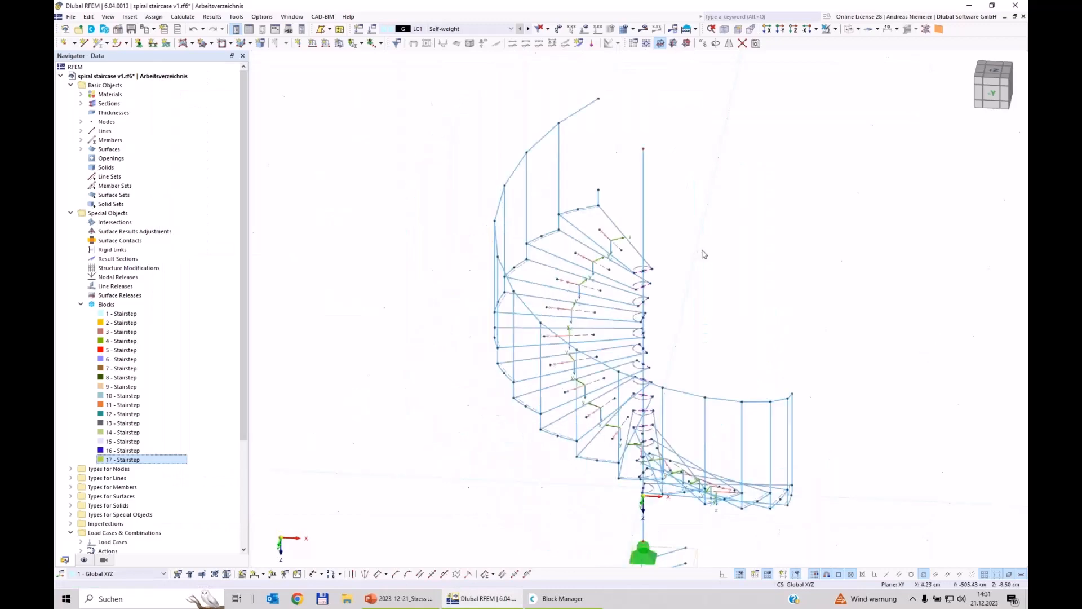
middle_click_drag(507, 316, 725, 338, "ctrl")
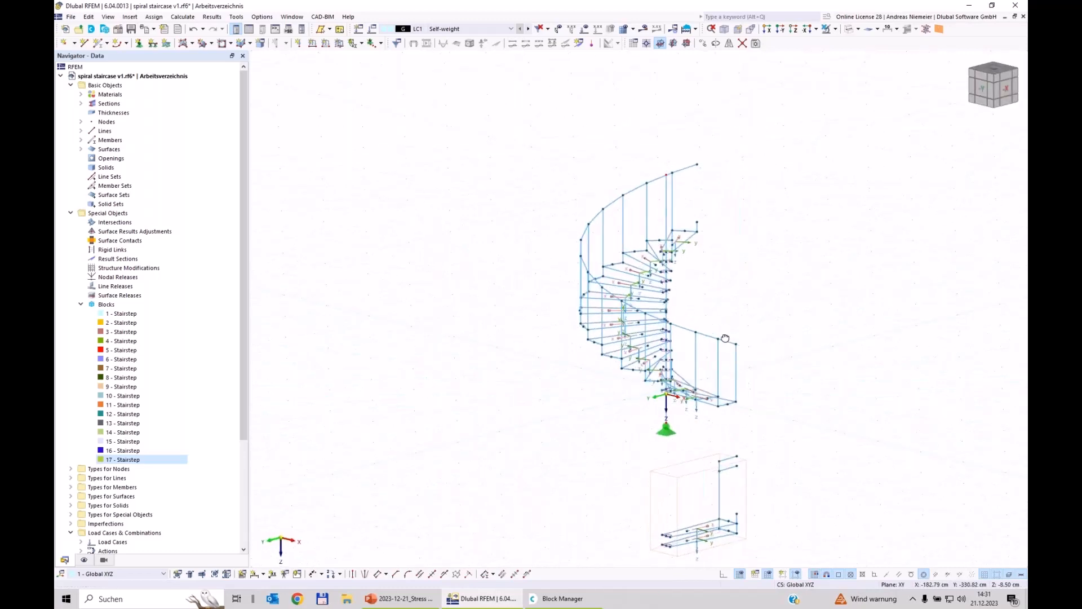
left_click(124, 314)
left_click(125, 323)
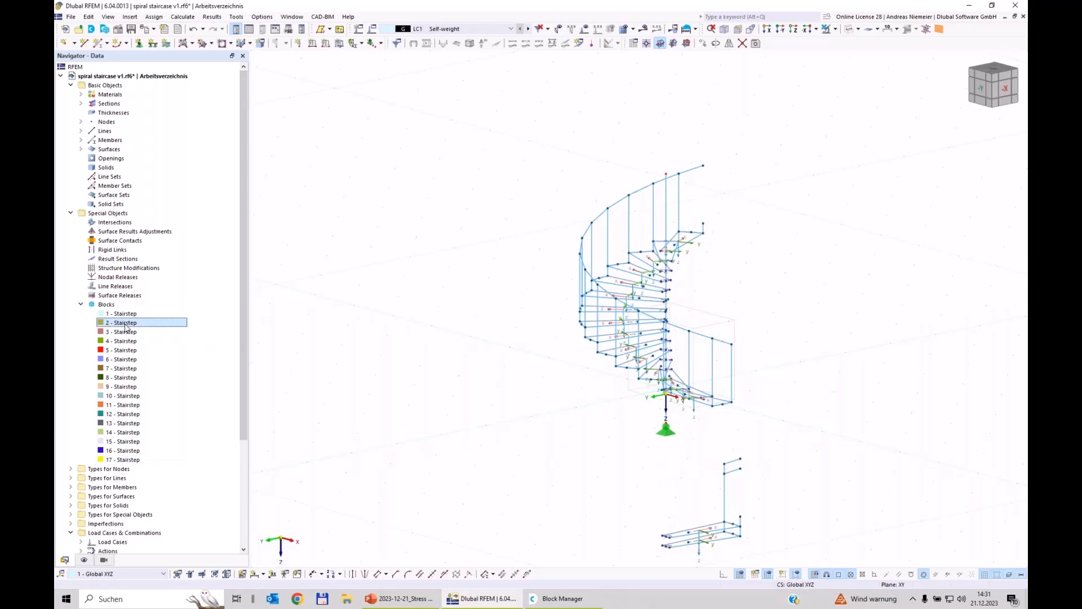
left_click(127, 332)
left_click(126, 341)
left_click(125, 350)
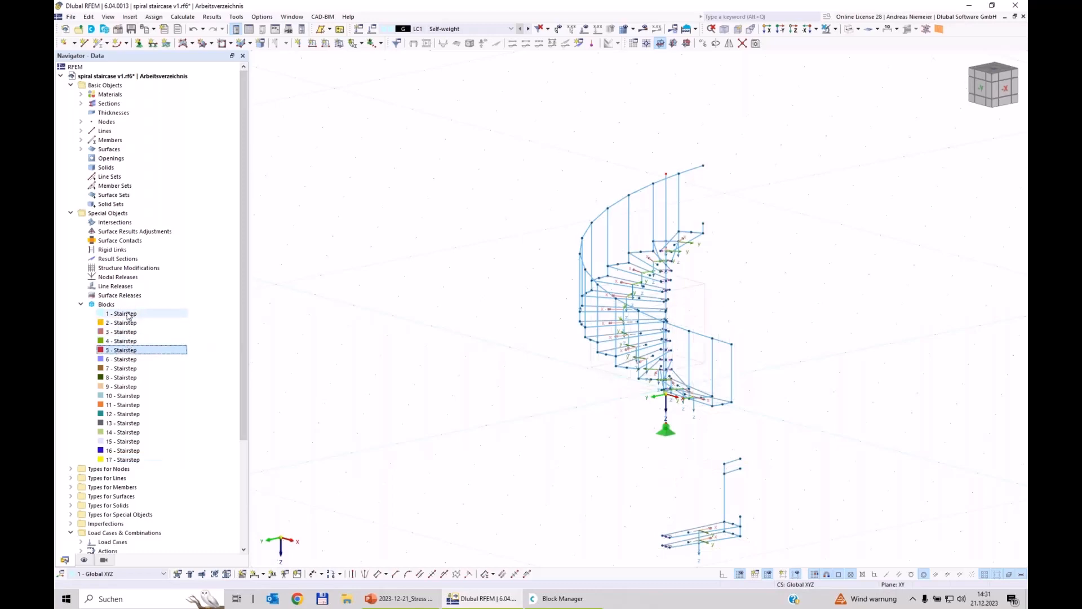
left_click(125, 314)
key("Down")
key("Down")
key("Down")
key("Down")
key("Down")
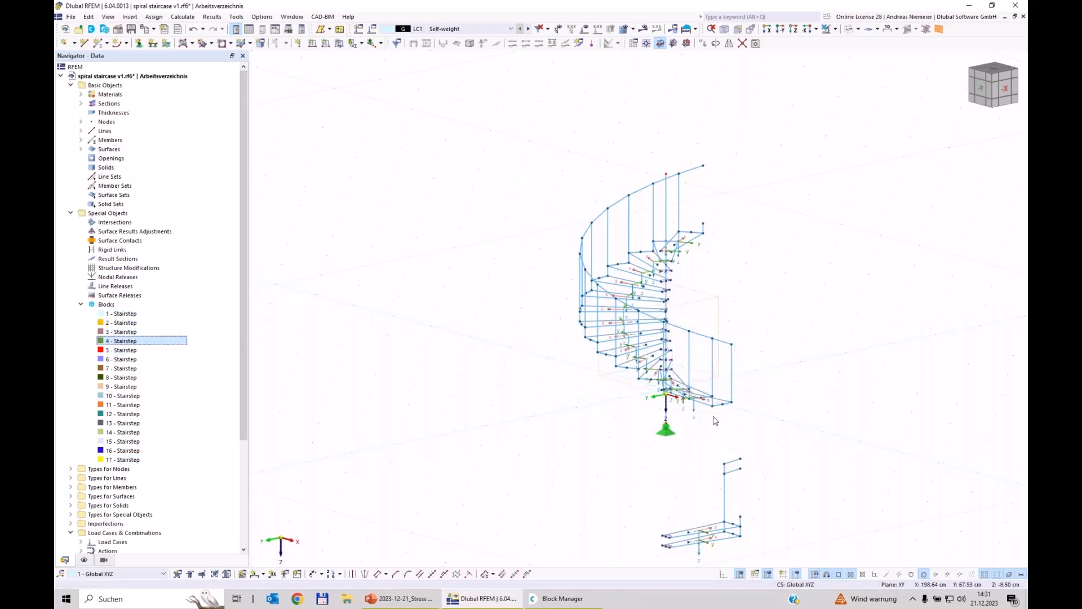
key("Down")
key("Down")
key("Down")
key("Down")
key("Down")
key("Down")
key("Down")
key("Down")
key("Down")
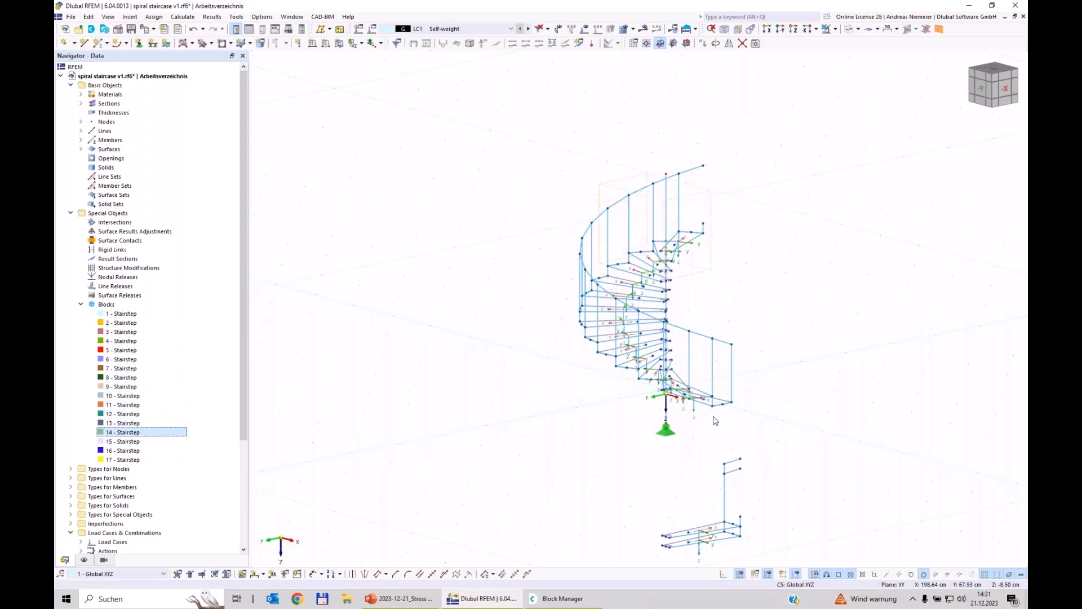
key("Down")
key("Up")
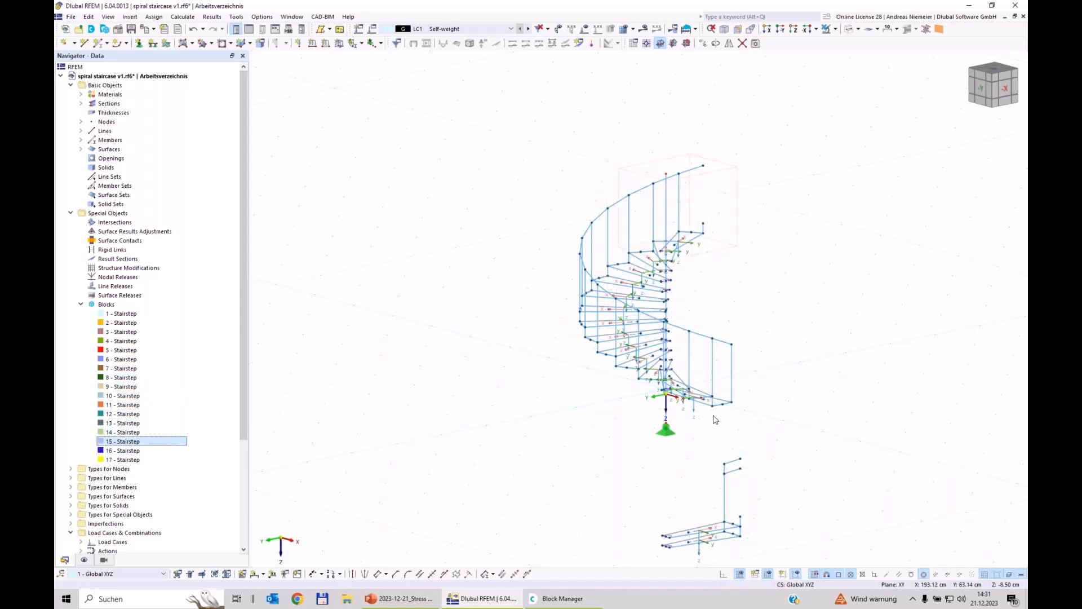
key("Down")
key("Down")
key("Up")
- Compare the insert point's Z coordinates of blocks 16 and 15 and leave the block settings without changes
left_click(125, 459)
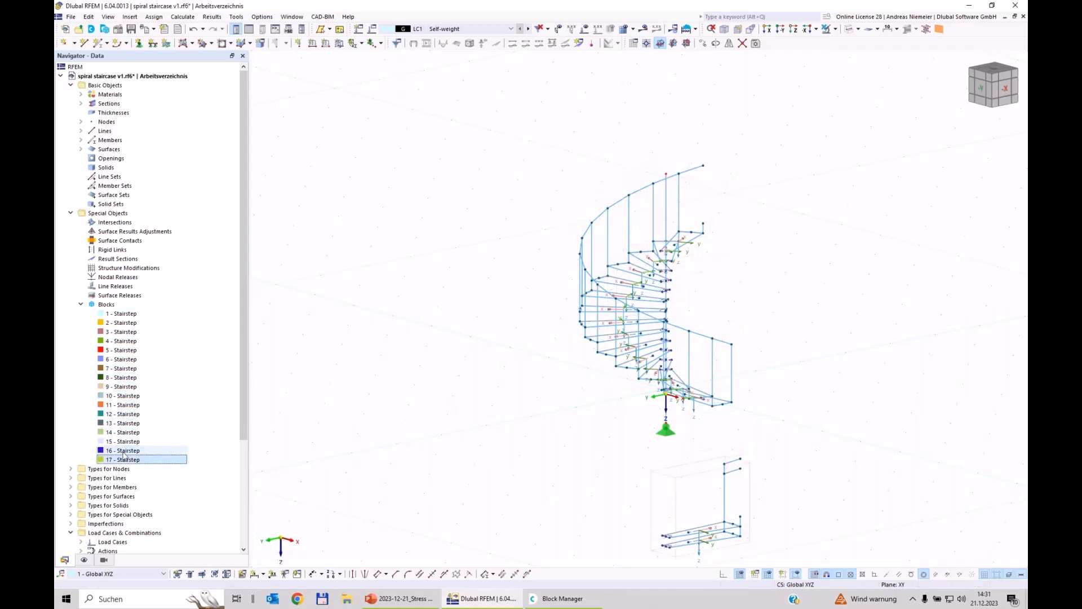
left_click(124, 453)
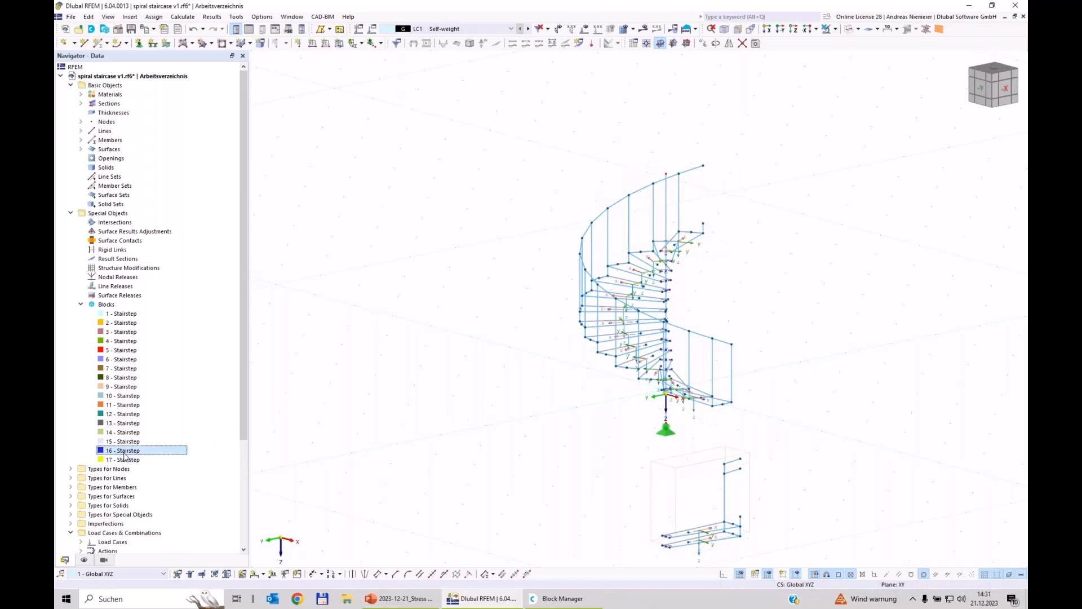
double_click(124, 453)
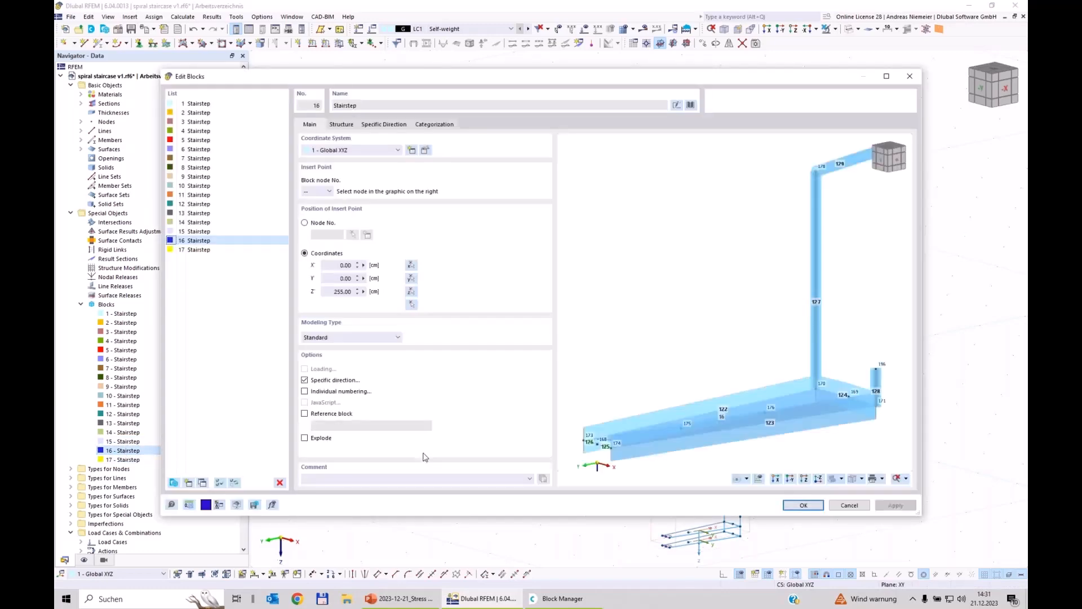
left_click(331, 291)
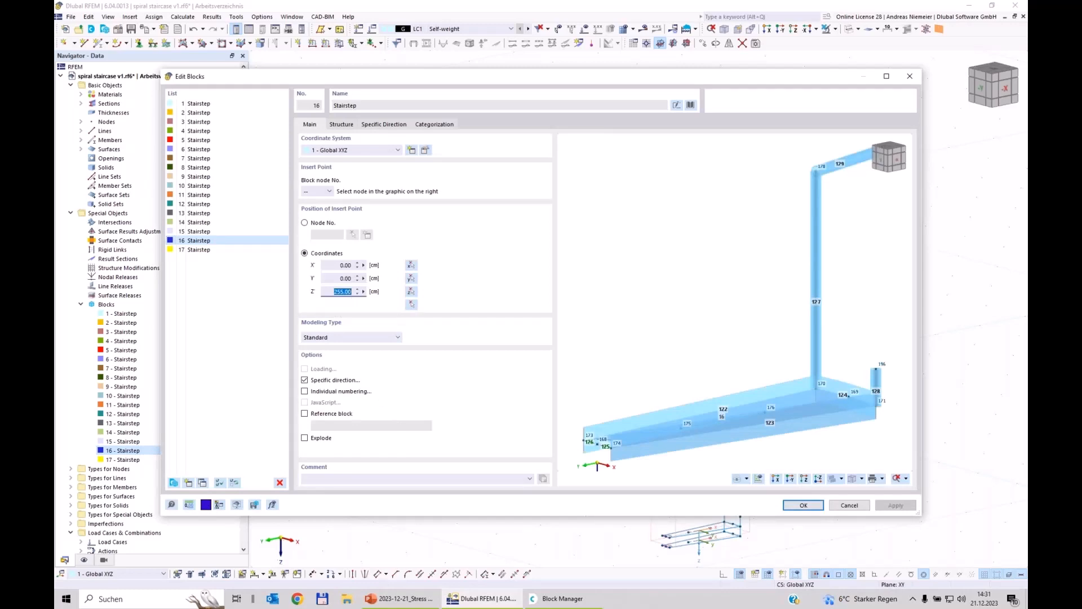
left_click(198, 242)
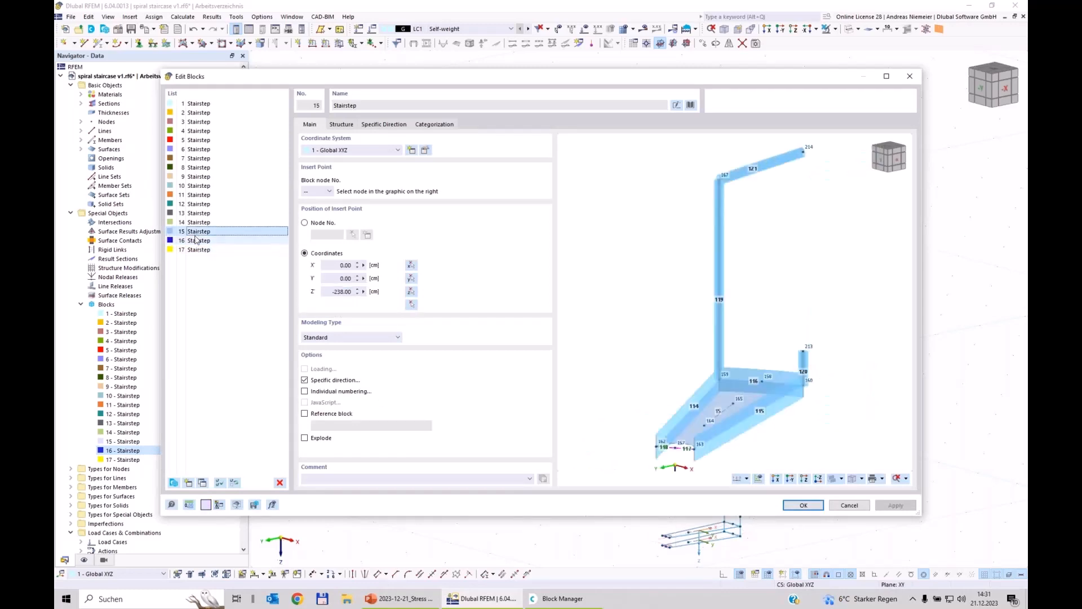
left_click(336, 292)
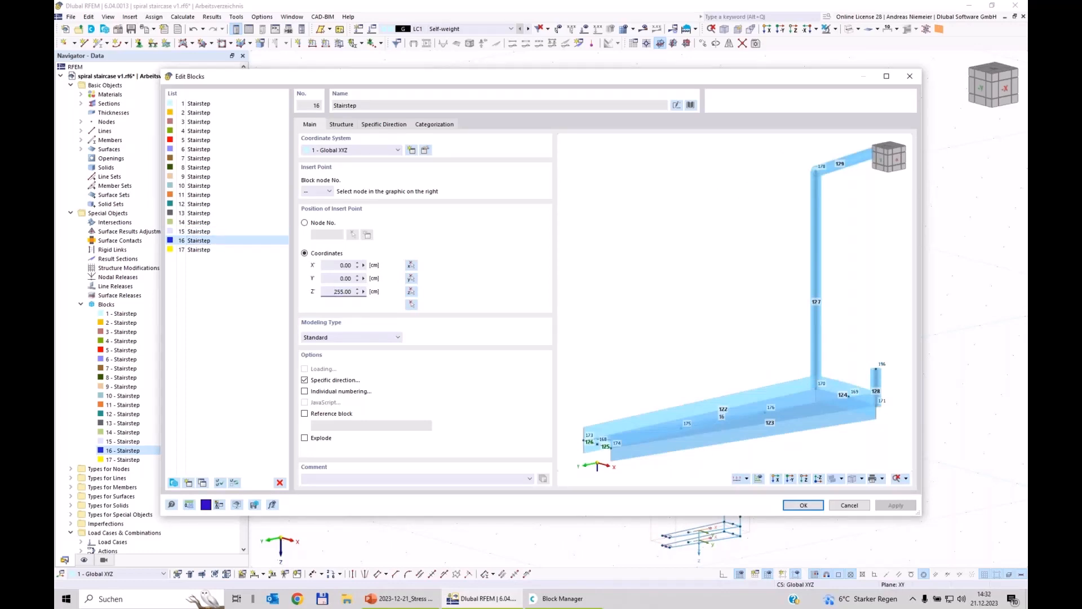
left_click(850, 505)
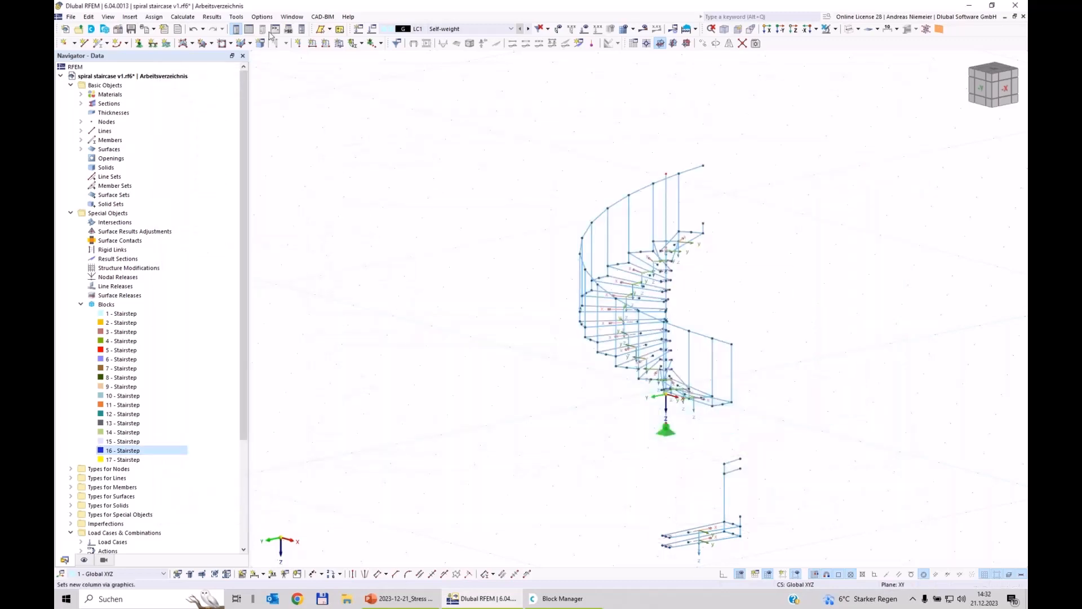
- Undo the last Z coordinate changes of blocks 17 and 16
left_click(193, 28)
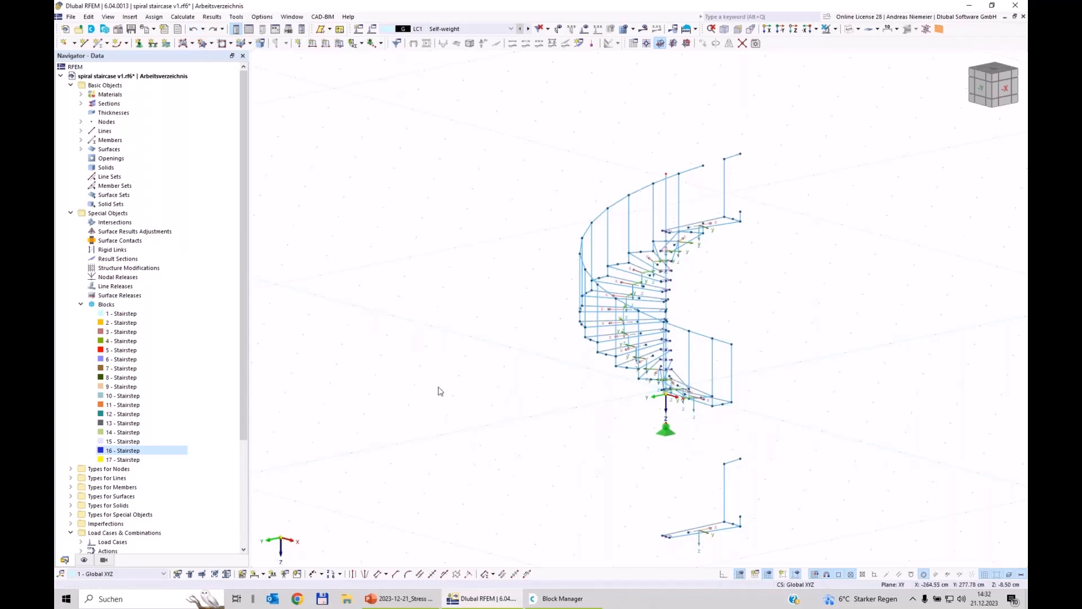
scroll(446, 459, "down", 2)
scroll(451, 459, "up", 1)
middle_click_drag(452, 460, 555, 488, "ctrl")
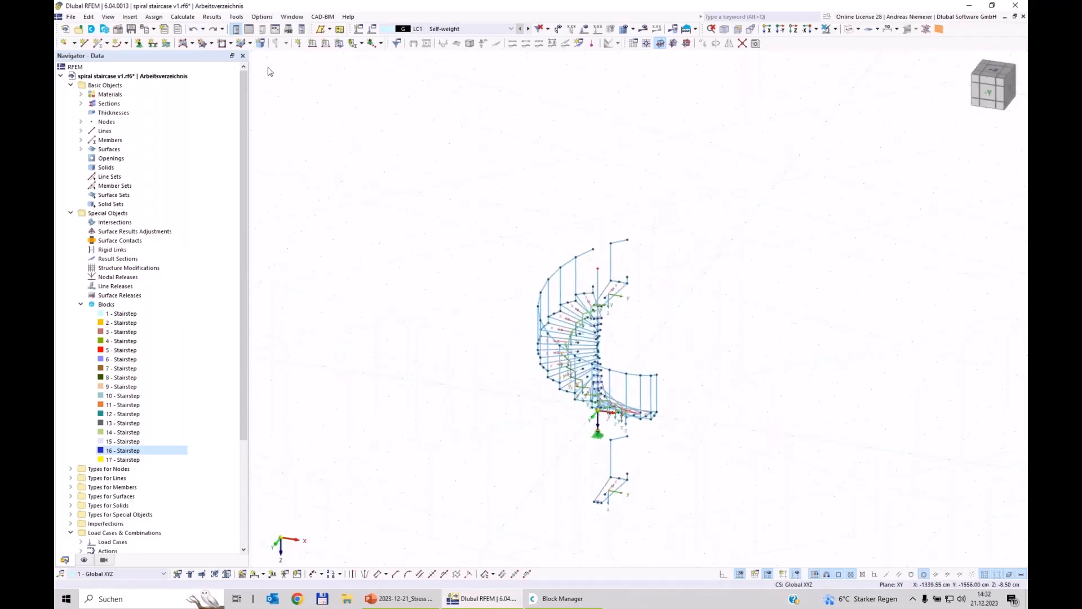
left_click(194, 29)
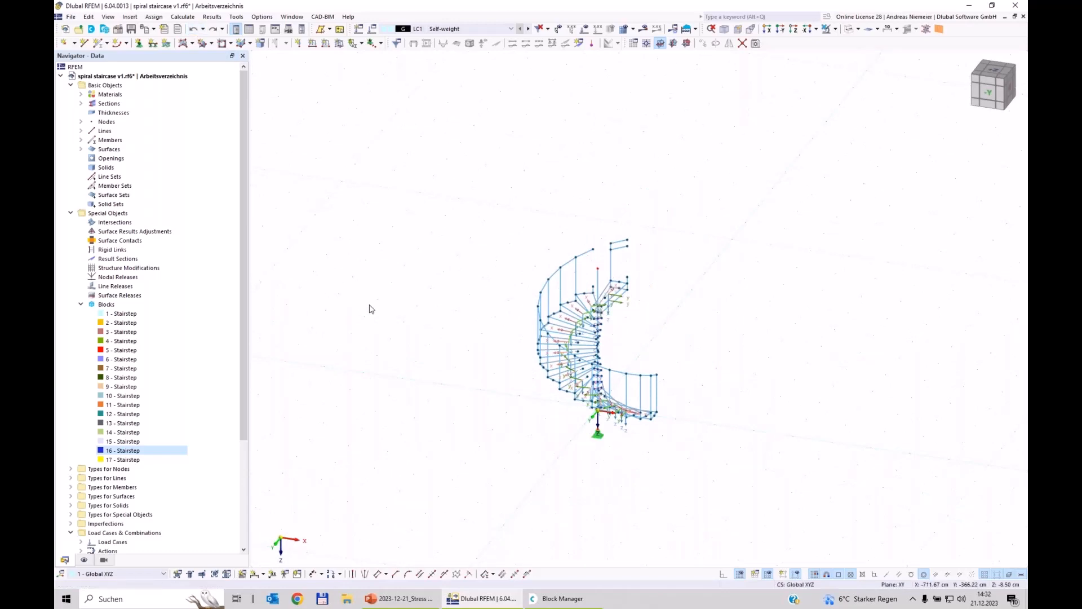
- Correct the rotation about Z' of block 16, set that of block 17 to 16*17, and confirm the block edits
double_click(127, 450)
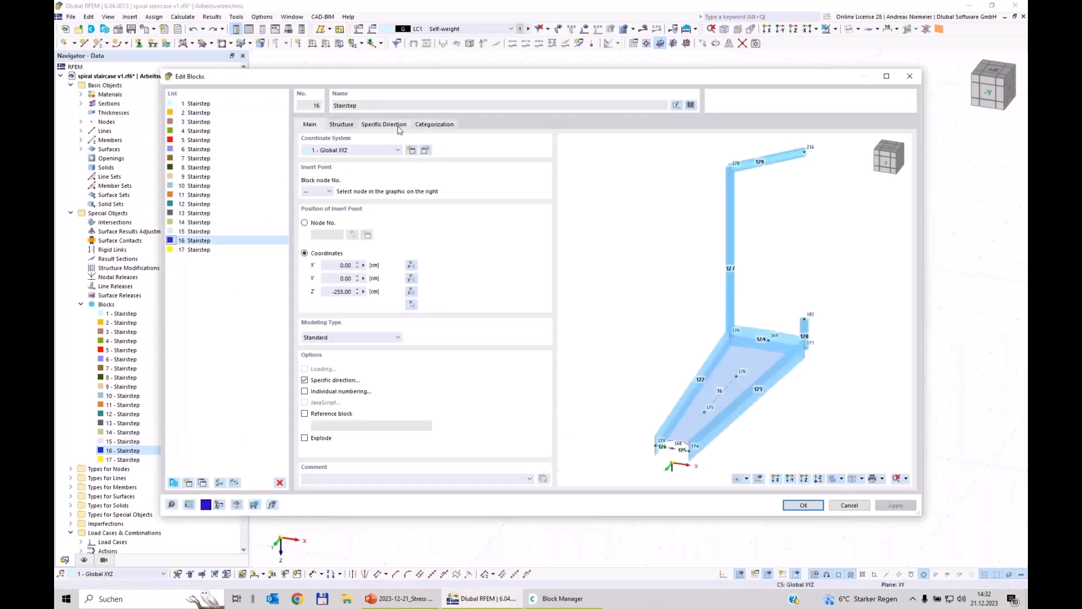
left_click(405, 125)
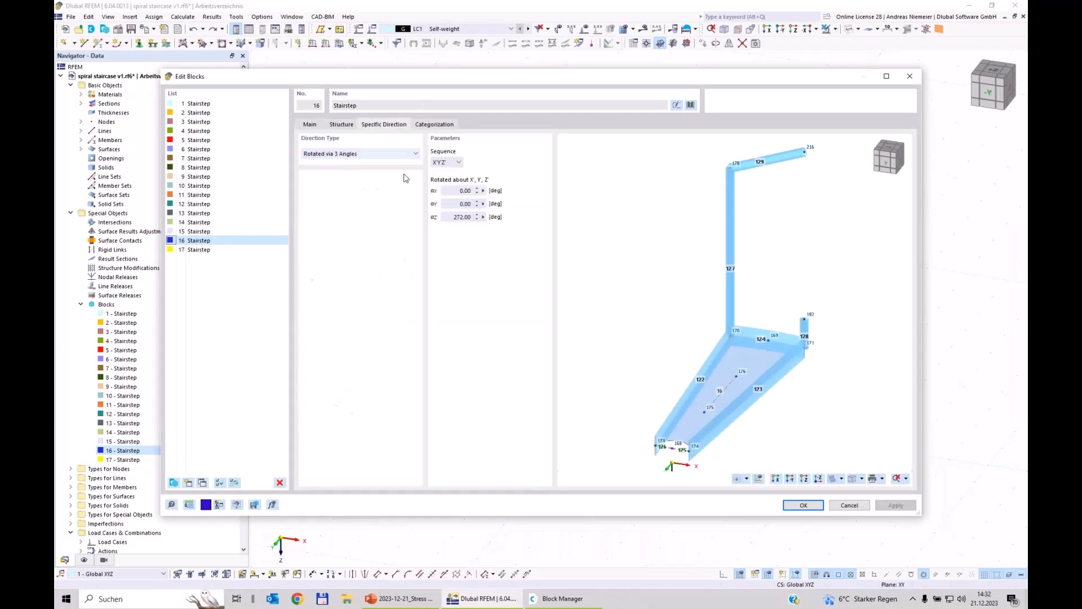
left_click_drag(454, 217, 469, 217)
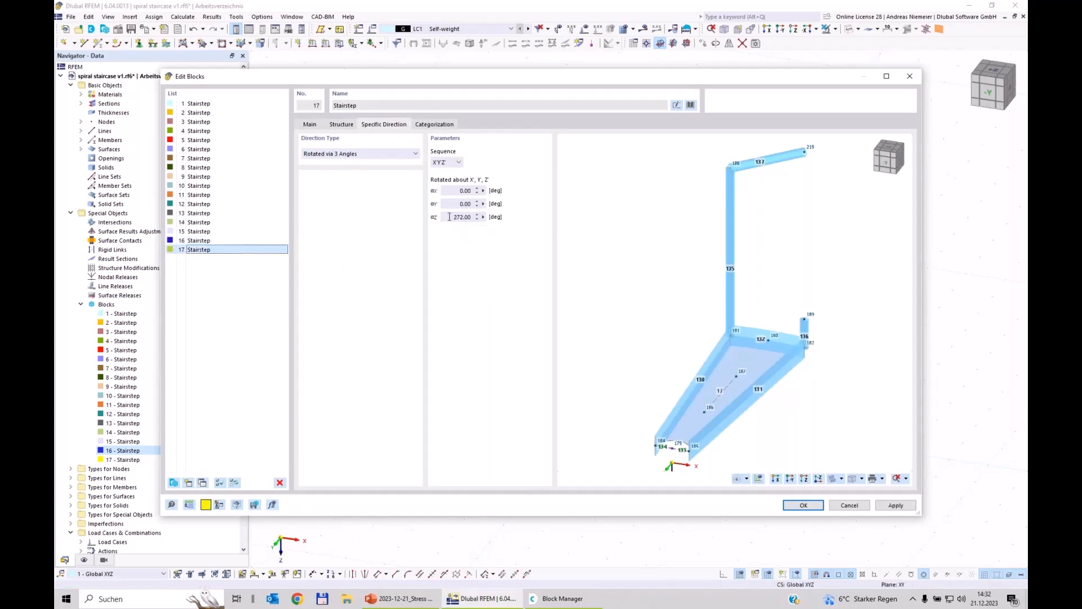
left_click(449, 217)
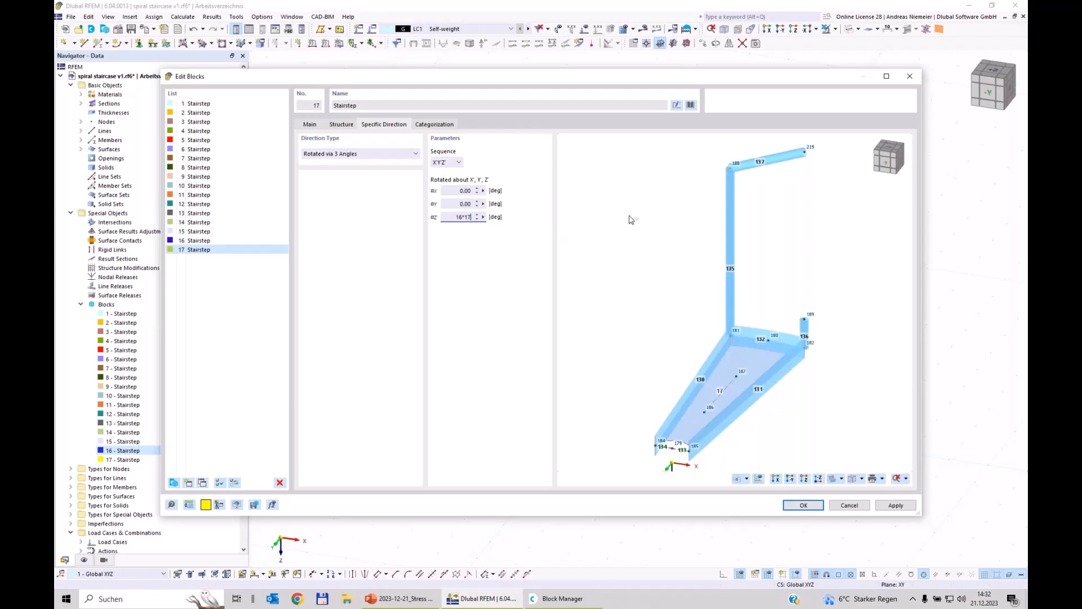
left_click(798, 505)
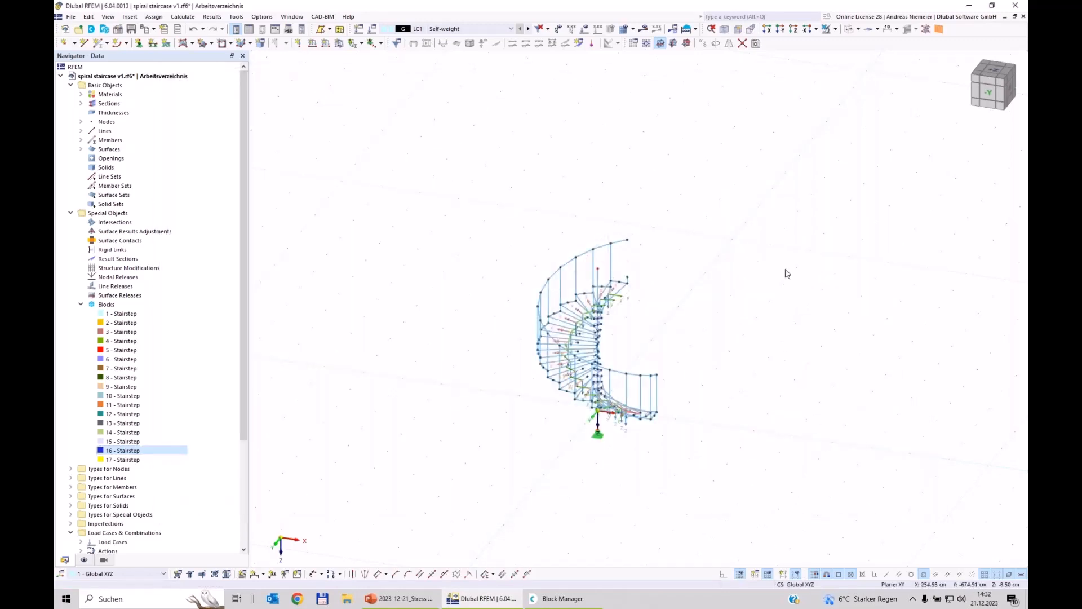
- Inspect the whole staircase from several sides in solid and wireframe display and save the model
middle_click_drag(744, 367, 606, 424, "ctrl")
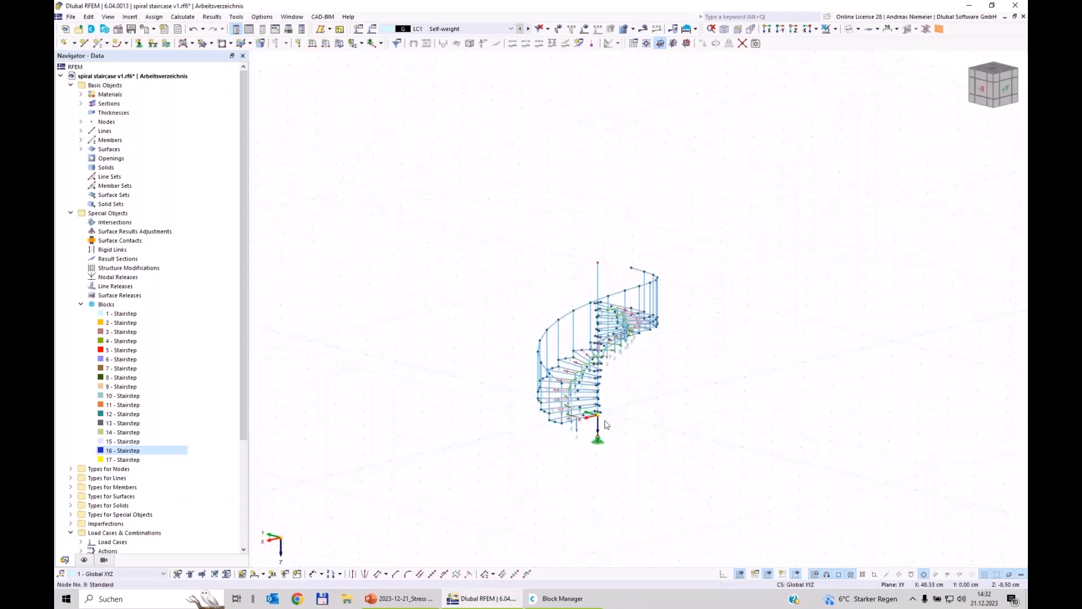
scroll(605, 424, "up", 3)
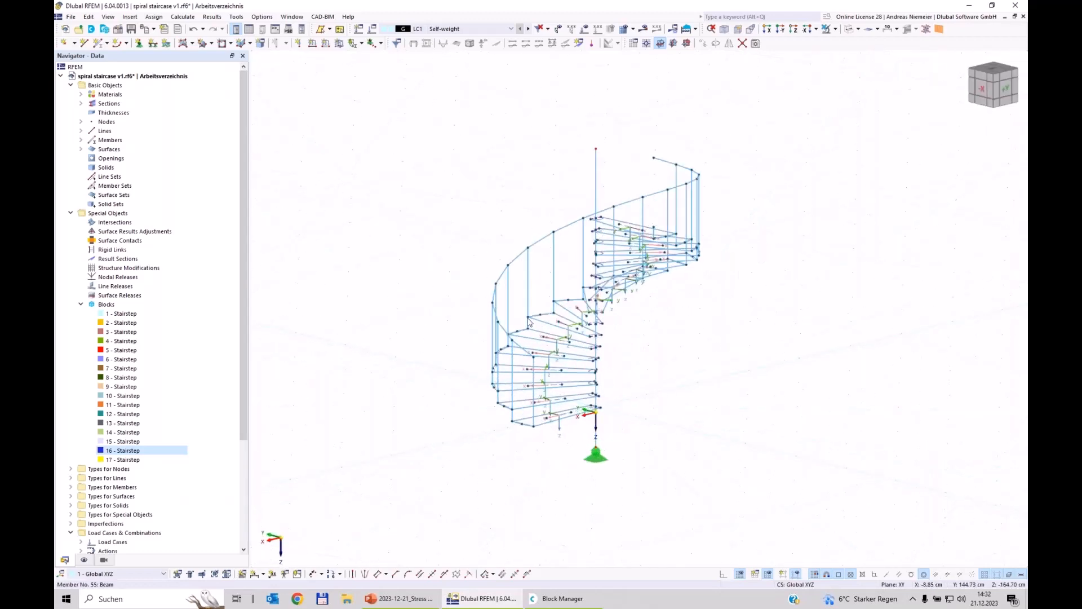
middle_click_drag(378, 377, 751, 136, "ctrl")
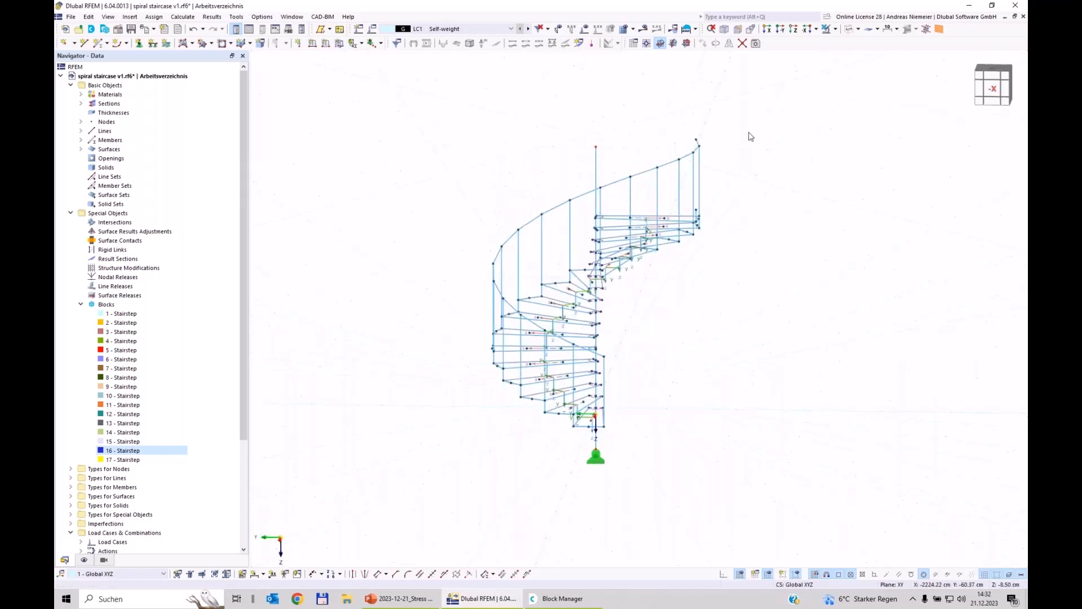
left_click(850, 29)
middle_click_drag(471, 406, 575, 393, "ctrl")
scroll(581, 392, "up", 1)
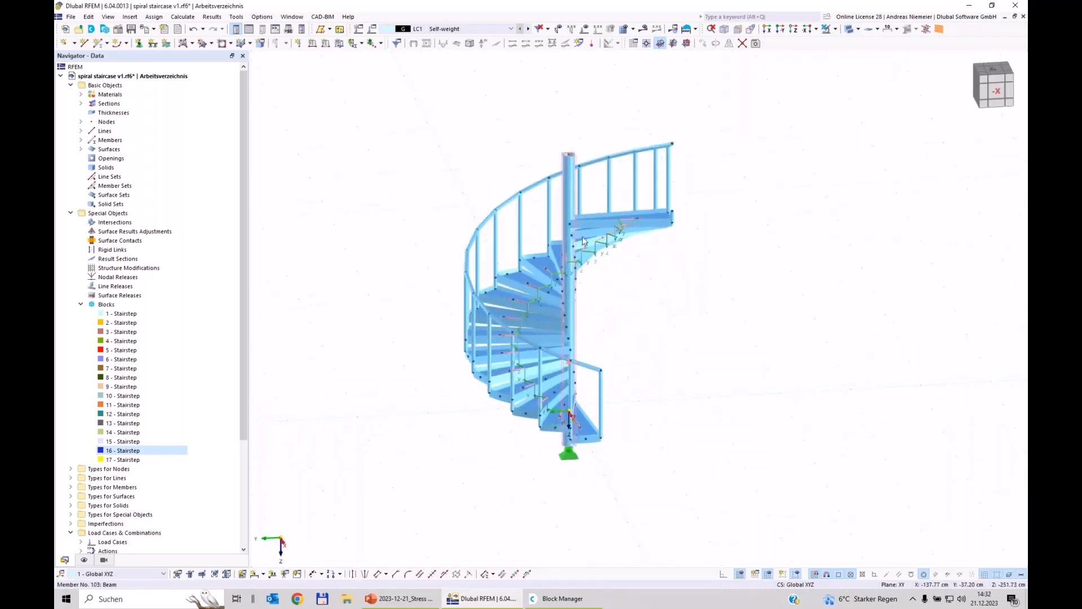
scroll(581, 327, "down", 1)
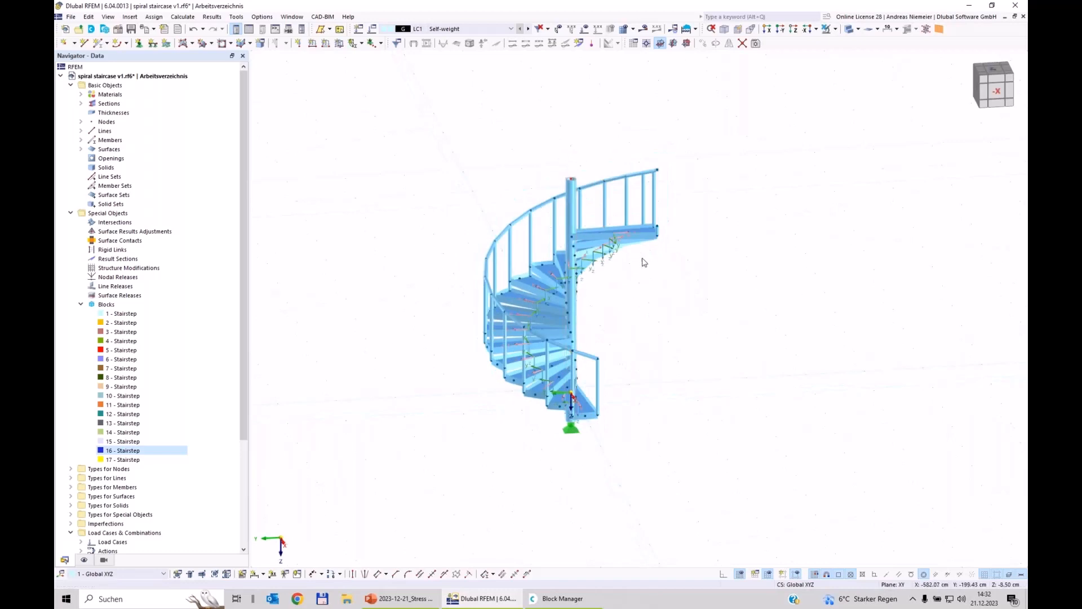
left_click(852, 30)
left_click(853, 29)
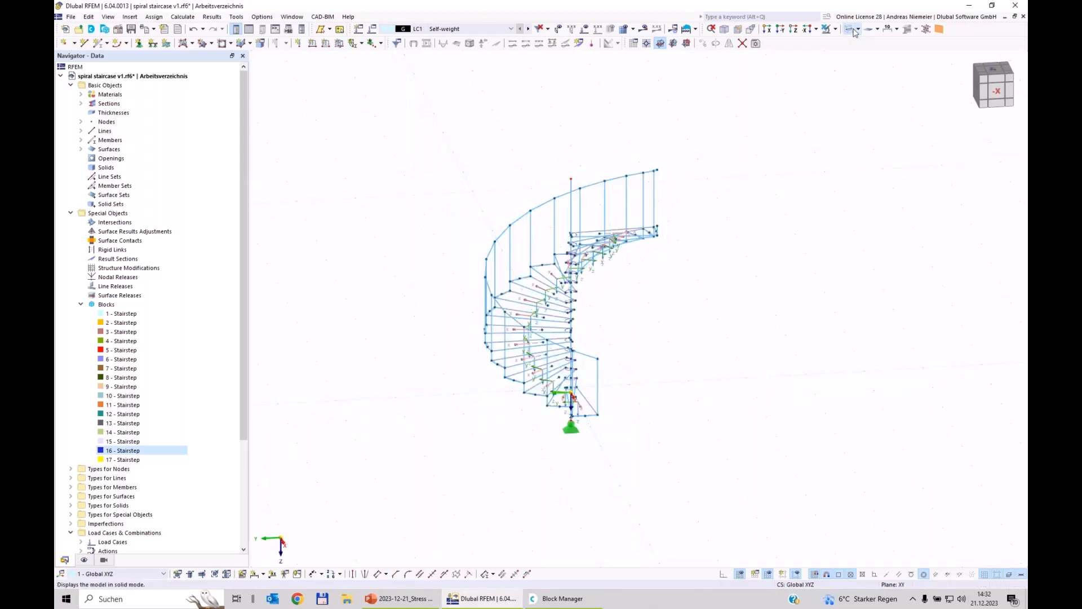
middle_click_drag(440, 238, 704, 225, "ctrl")
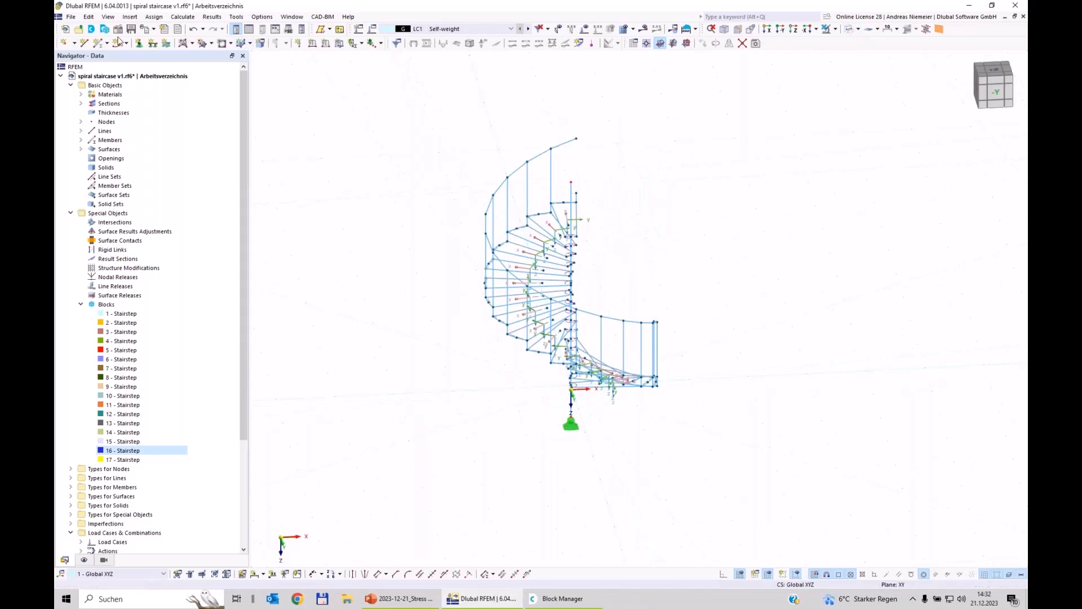
left_click(131, 29)
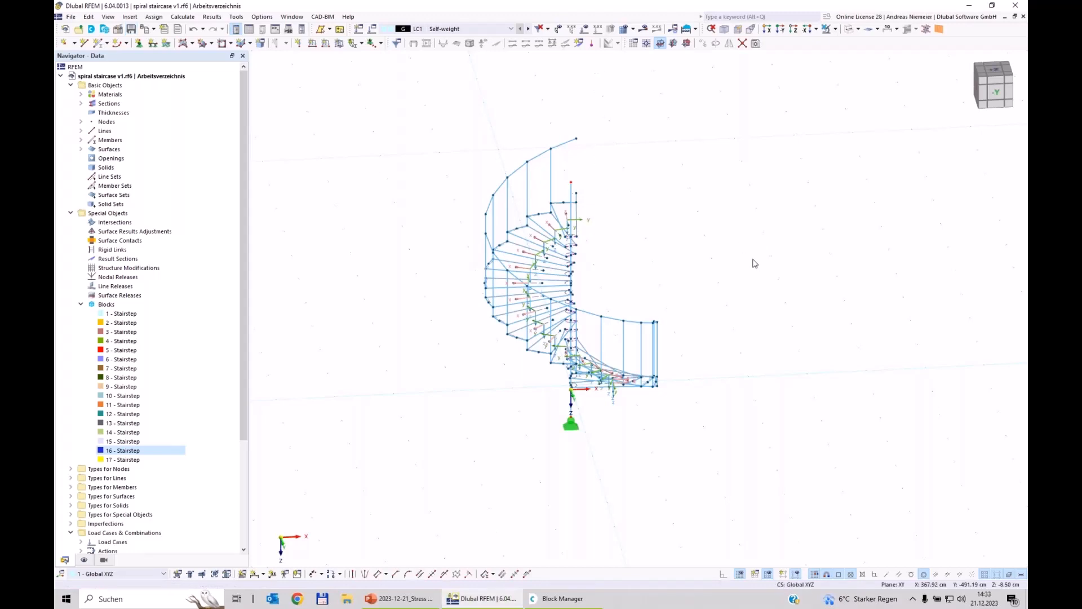
- Explode the topmost Stairstep, block 17, into editable geometry
scroll(569, 234, "up", 5)
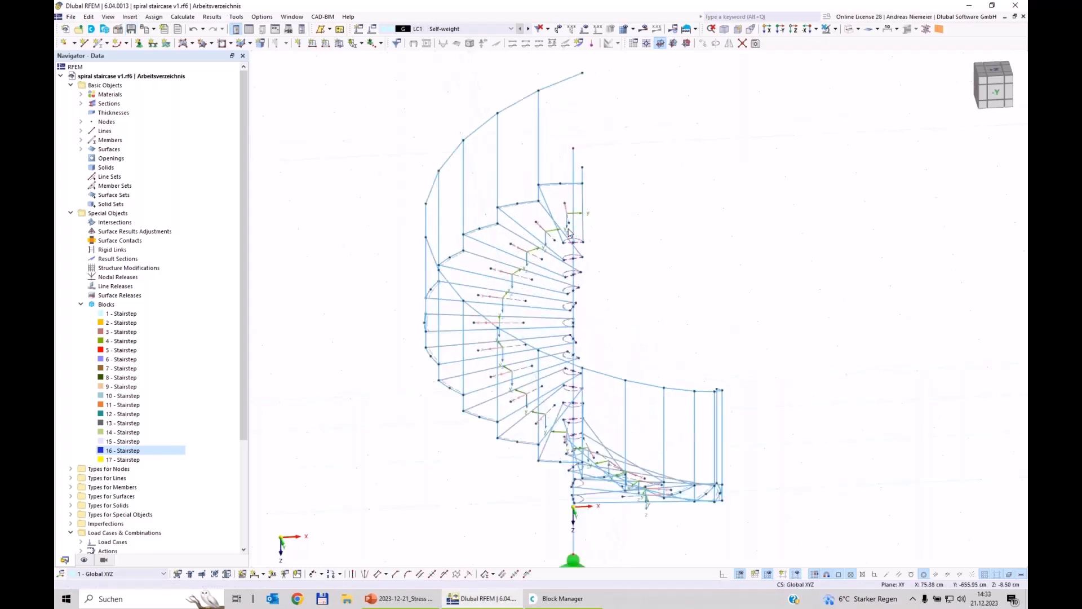
scroll(404, 314, "down", 2)
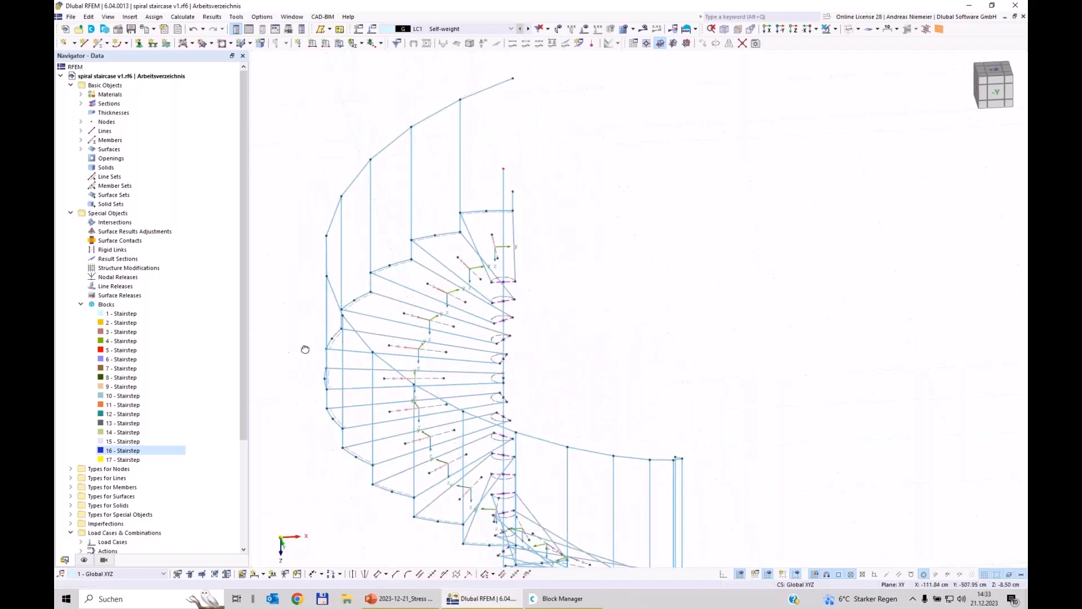
left_click(127, 460)
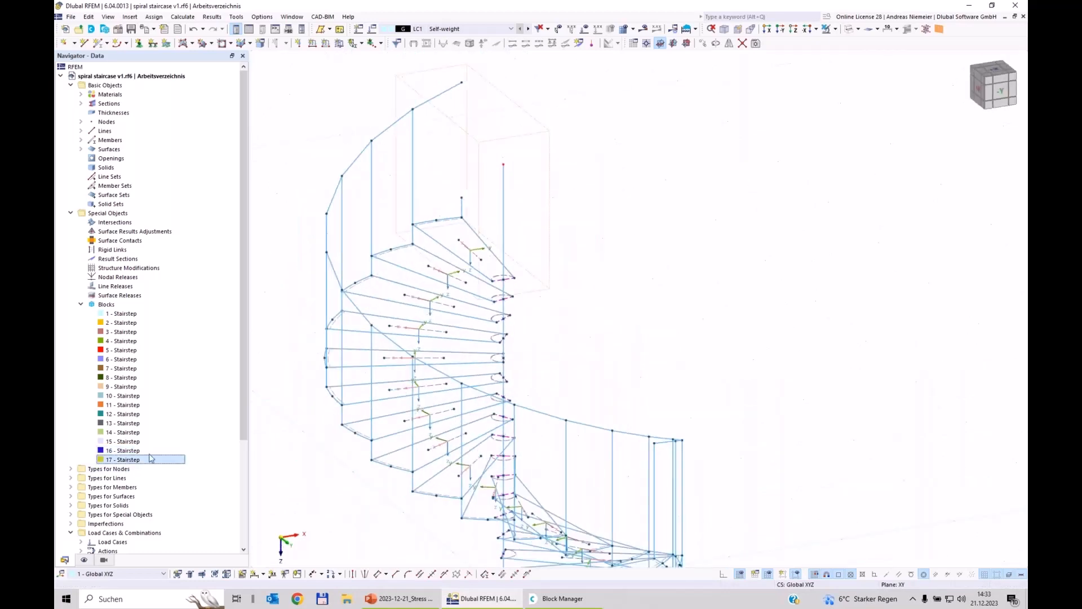
scroll(442, 223, "up", 3)
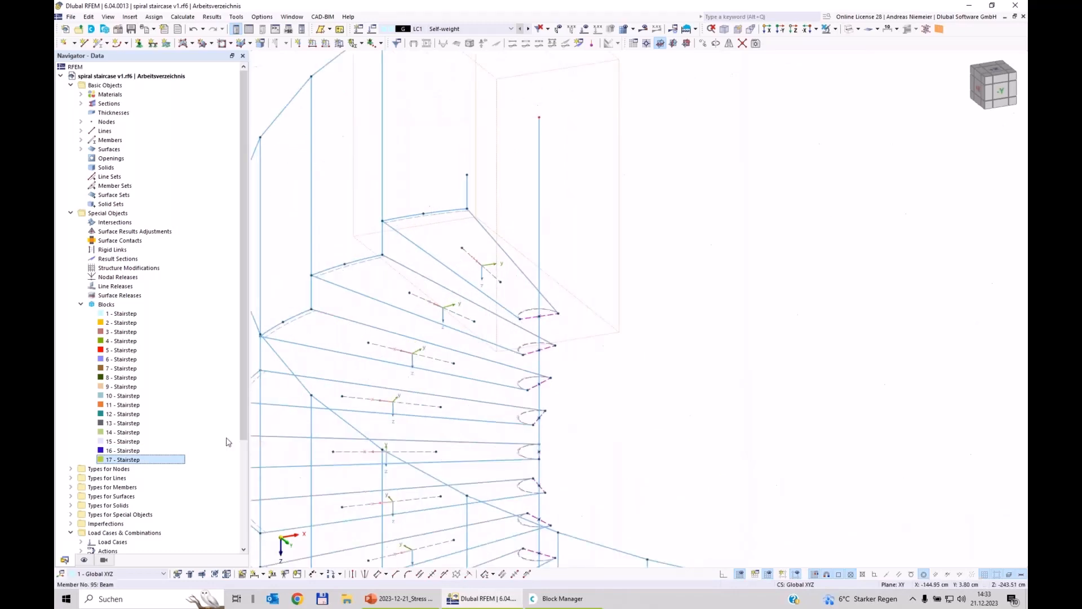
right_click(136, 465)
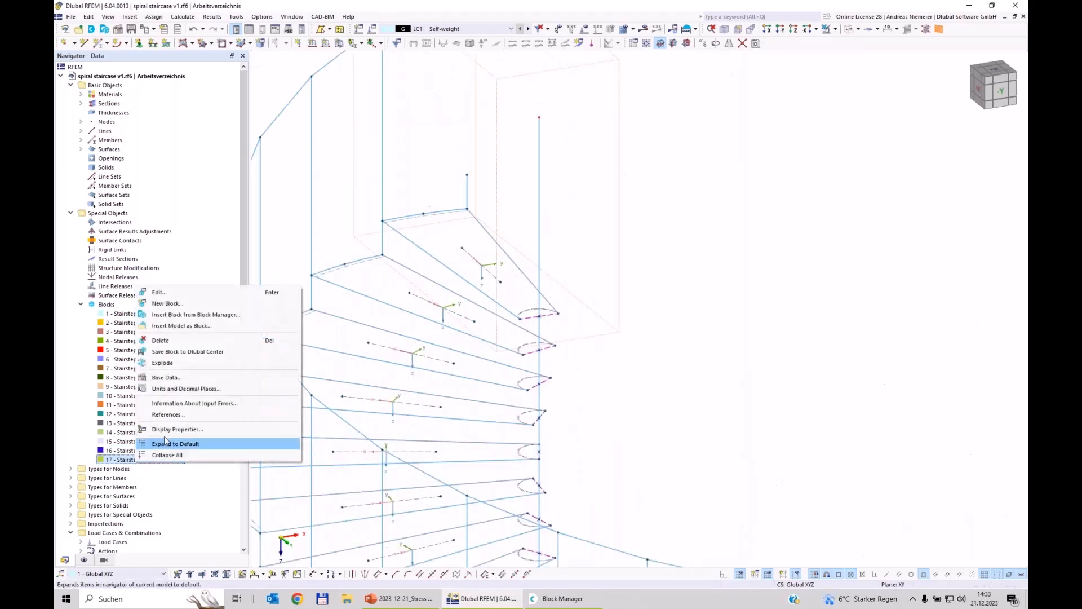
left_click(184, 367)
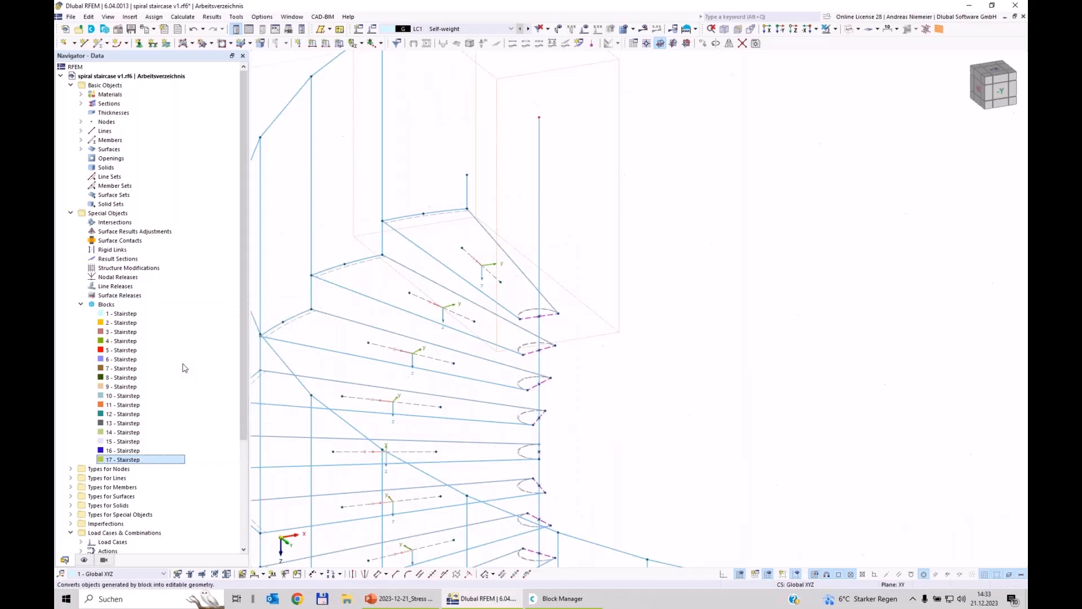
- Delete the topmost handrail member, plus the short post, outer edge and free side edge of the exploded top step
left_click(650, 380)
scroll(651, 380, "down", 3)
scroll(568, 290, "up", 2)
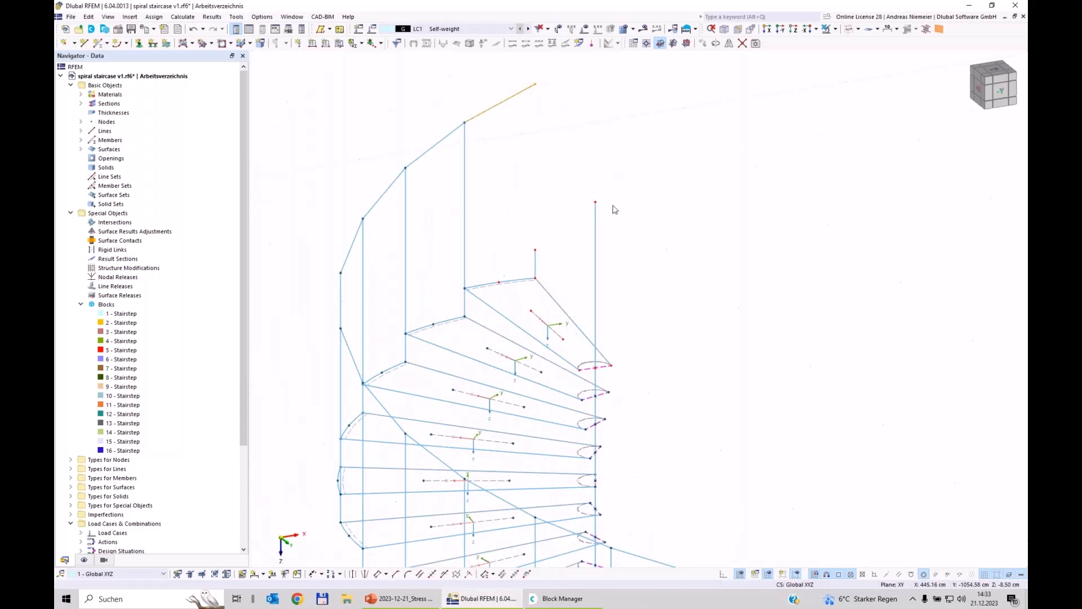
key("Delete")
left_click_drag(541, 299, 513, 236)
key("Delete")
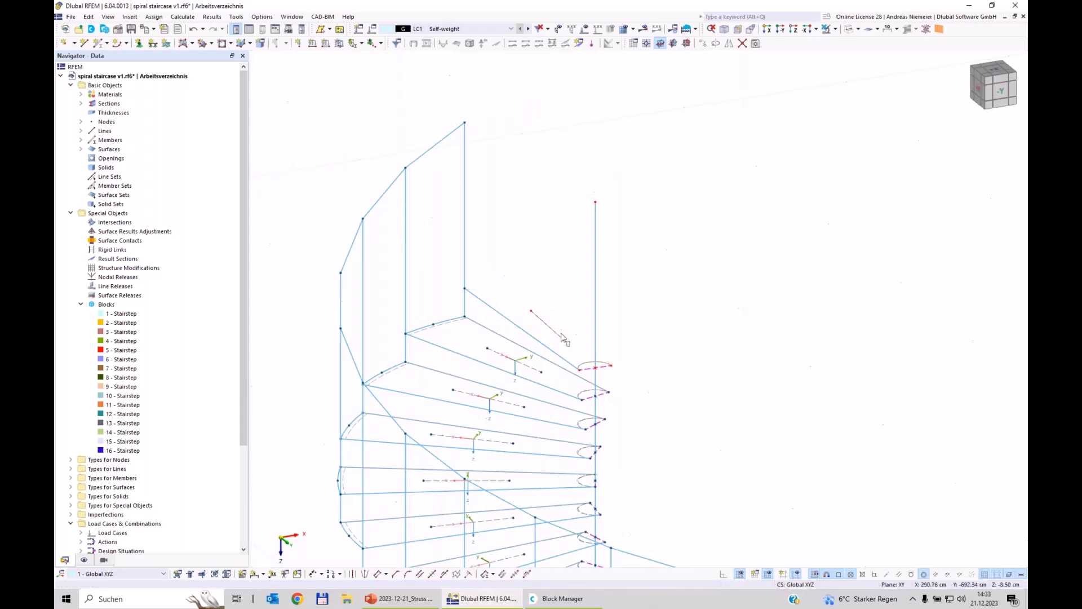
- Delete the dashed centre line and the leftover nodes of the exploded top step
left_click(558, 333)
key("Delete")
left_click_drag(540, 319, 525, 293)
key("Delete")
scroll(661, 367, "down", 2)
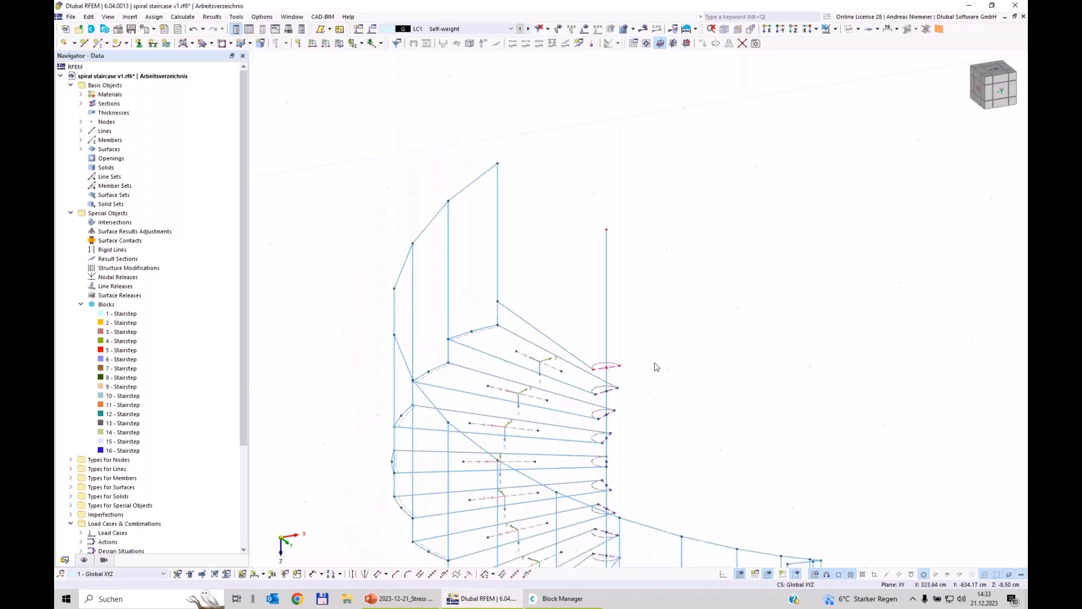
- Copy the two end nodes of the exploded top step's remaining edge once, 50 cm along X and 0 along Z, linking nodes with lines only
scroll(524, 317, "up", 1)
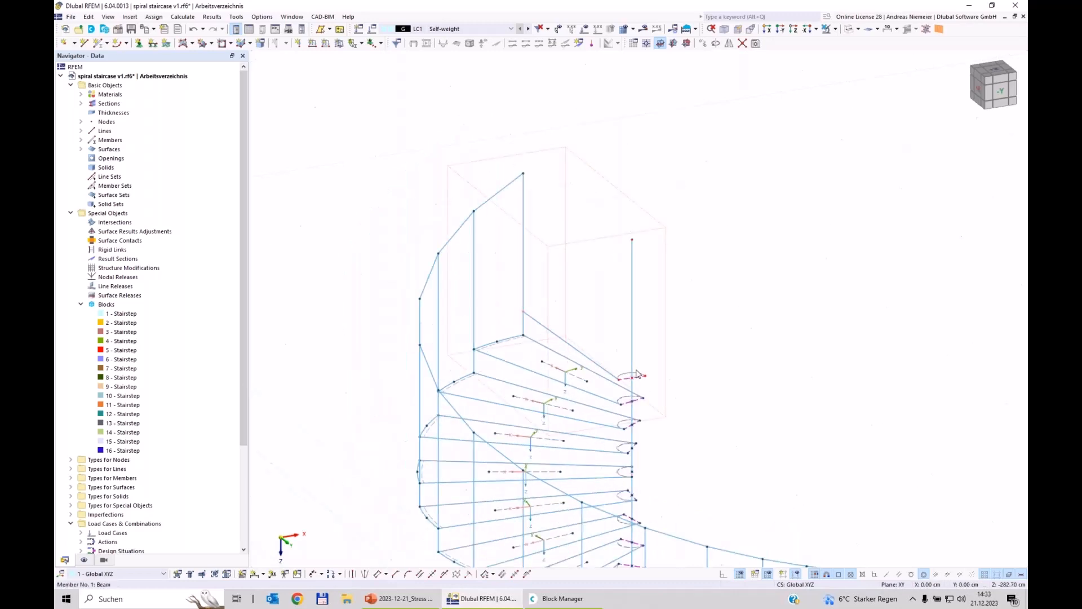
scroll(650, 374, "down", 1)
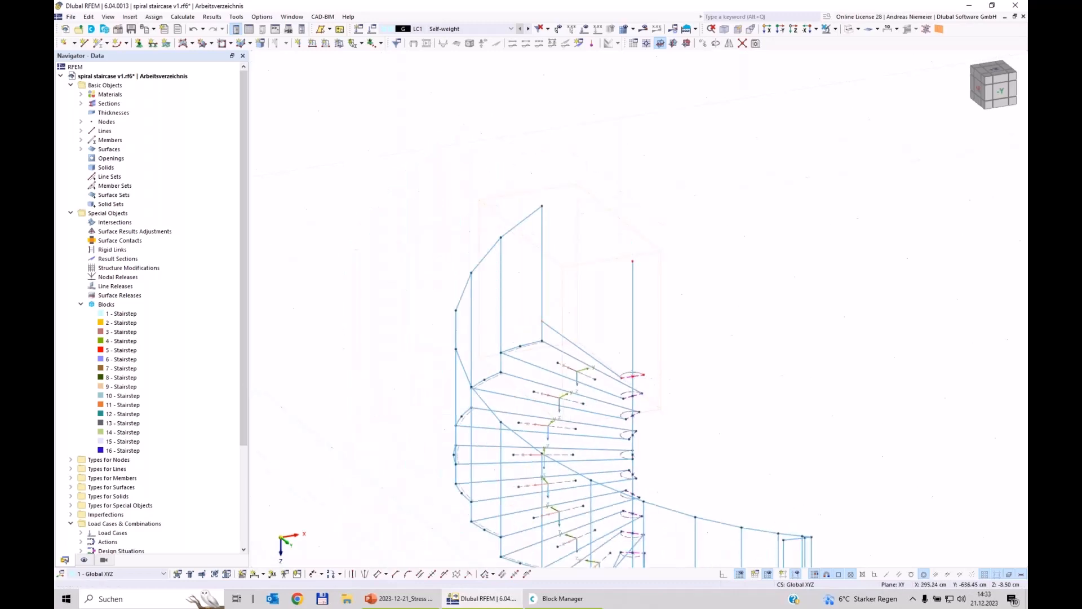
scroll(729, 389, "up", 2)
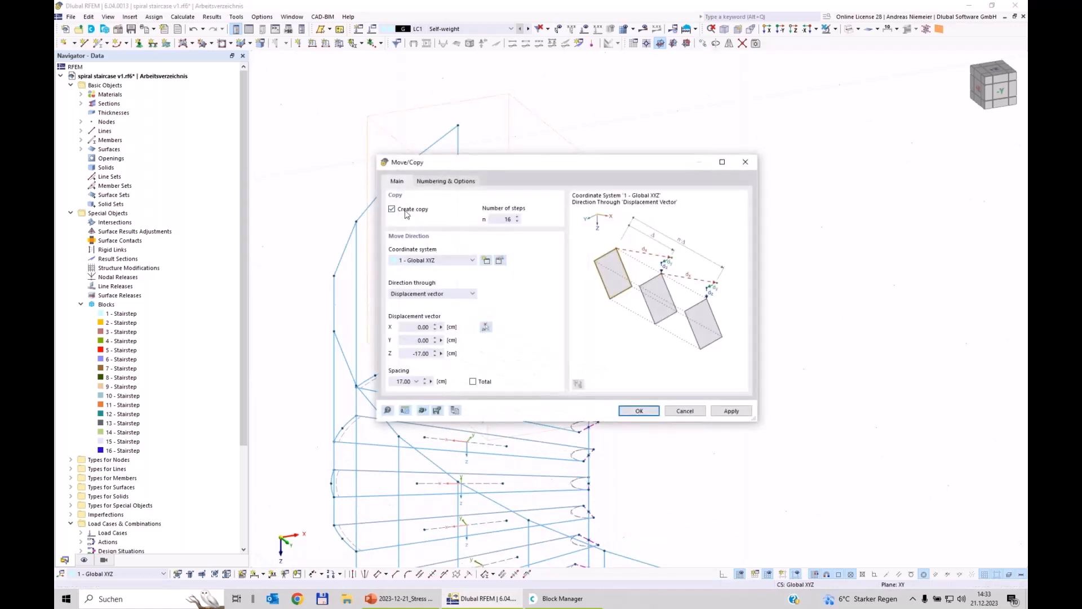
type("1")
left_click(413, 329)
type("50")
left_click(411, 353)
type("0")
left_click(458, 181)
left_click(403, 309)
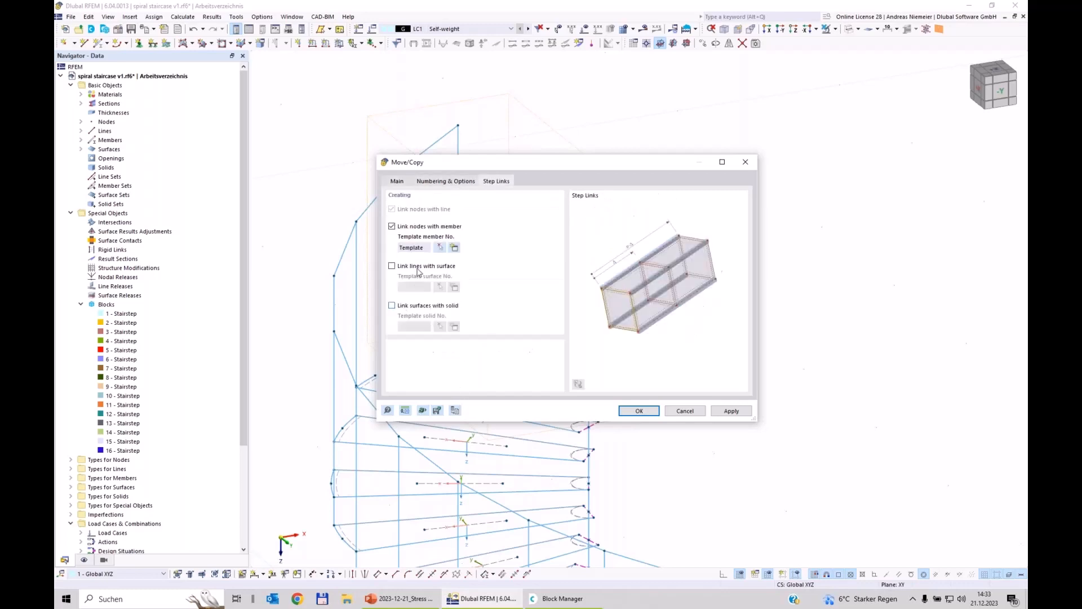
left_click(418, 227)
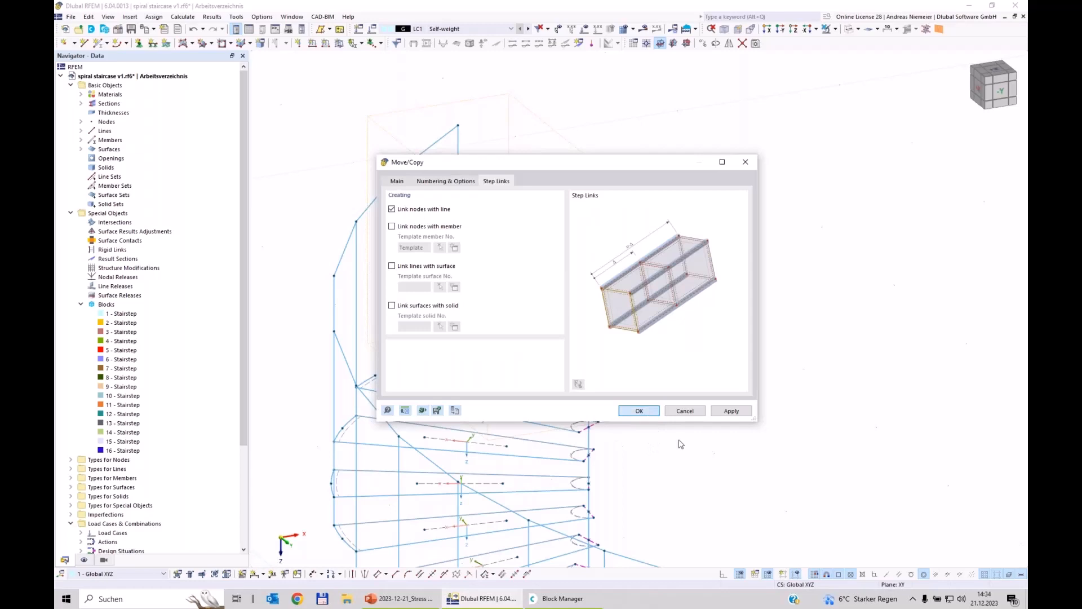
left_click(648, 411)
- Give the two copied end nodes of the landing lines a common X coordinate
middle_click_drag(789, 444, 534, 311, "ctrl")
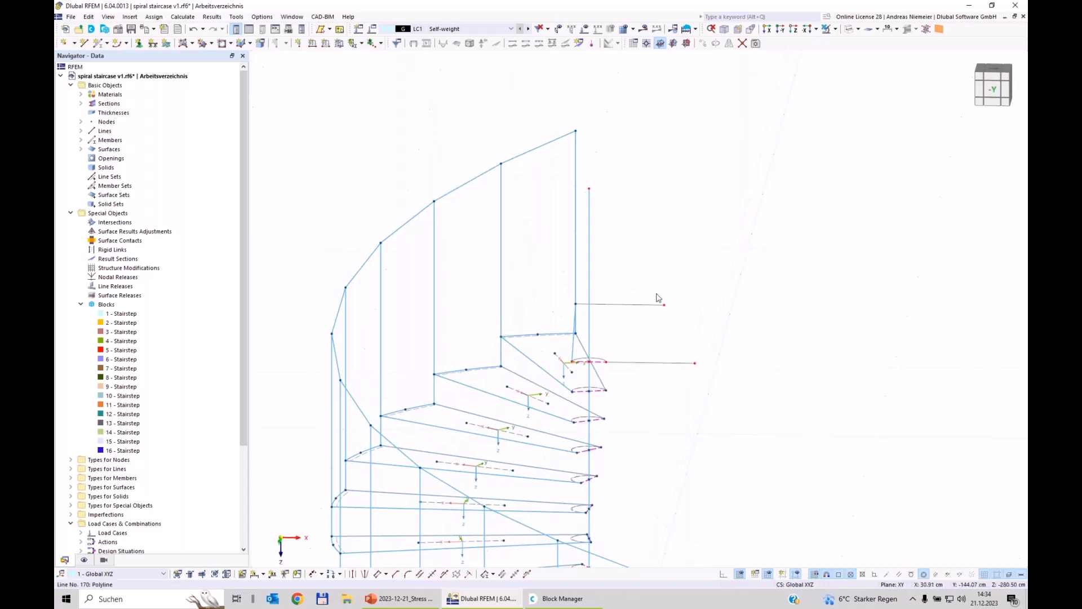
right_click(696, 364)
left_click(734, 392)
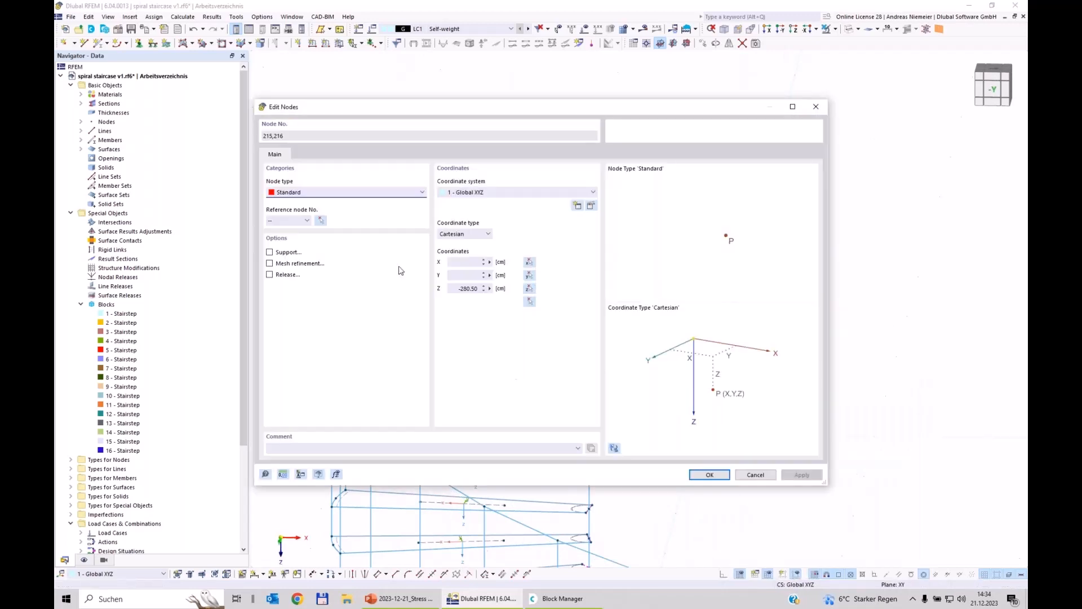
left_click(465, 261)
left_click(705, 474)
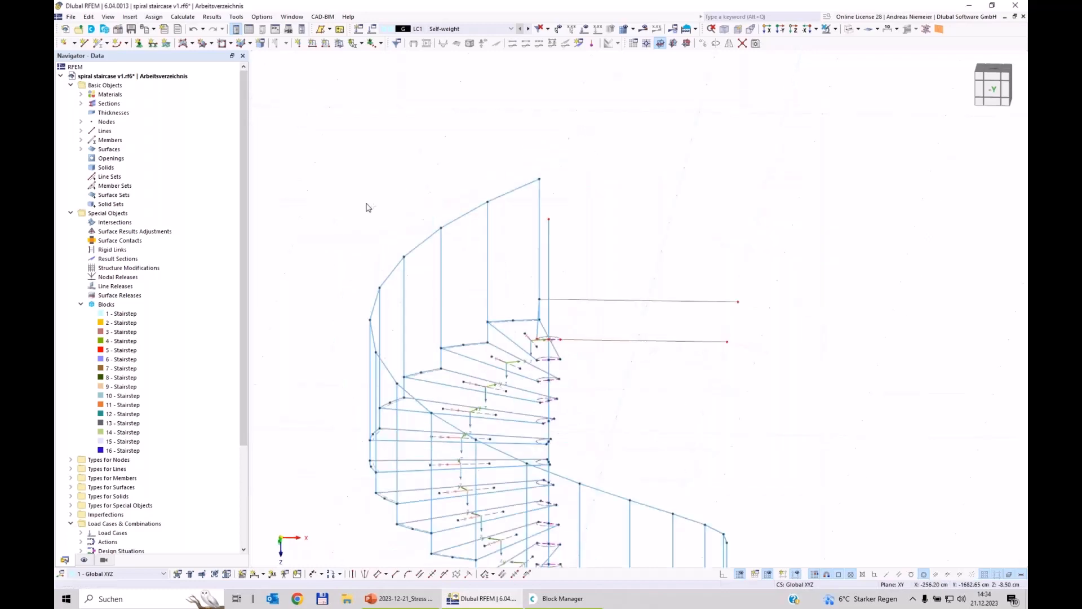
- Close the landing outline with a single line between the free end nodes of the two new lines
middle_click_drag(367, 207, 474, 233, "ctrl")
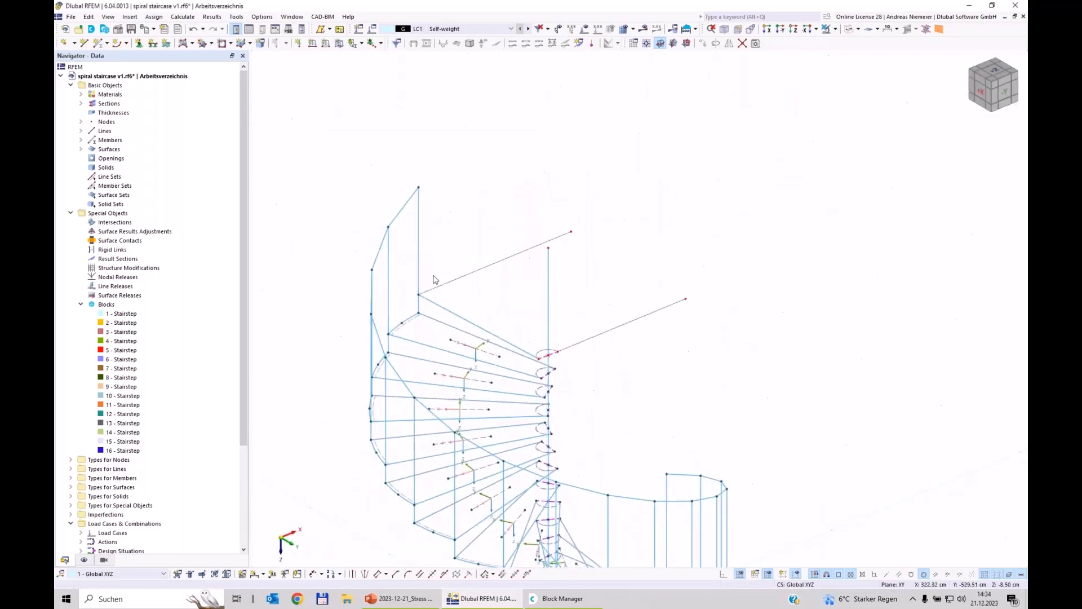
middle_click_drag(433, 276, 435, 278, "ctrl")
left_click(996, 70)
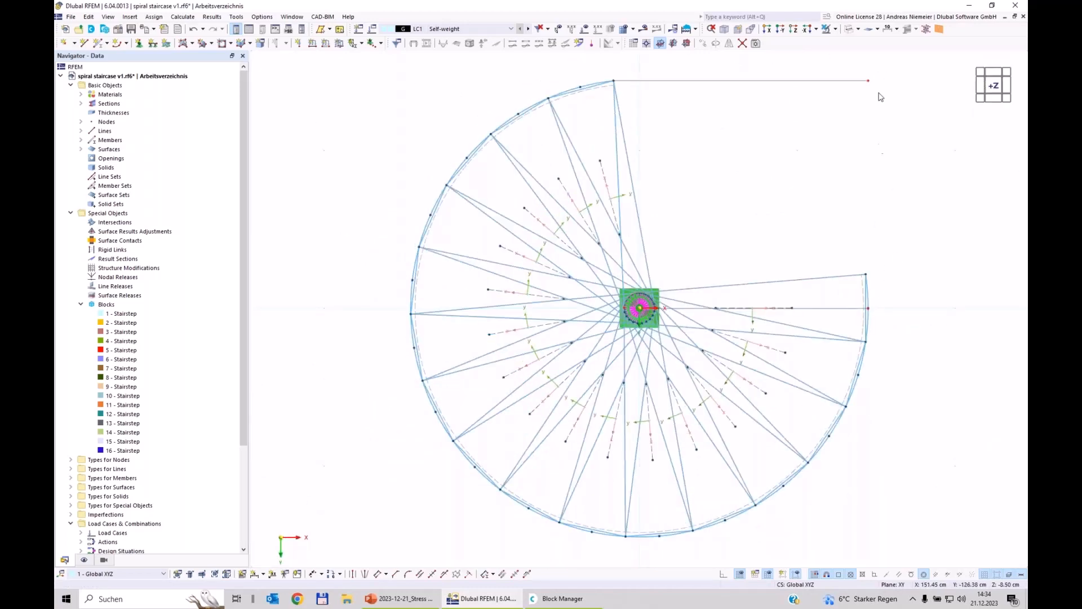
middle_click_drag(880, 90, 767, 392, "ctrl")
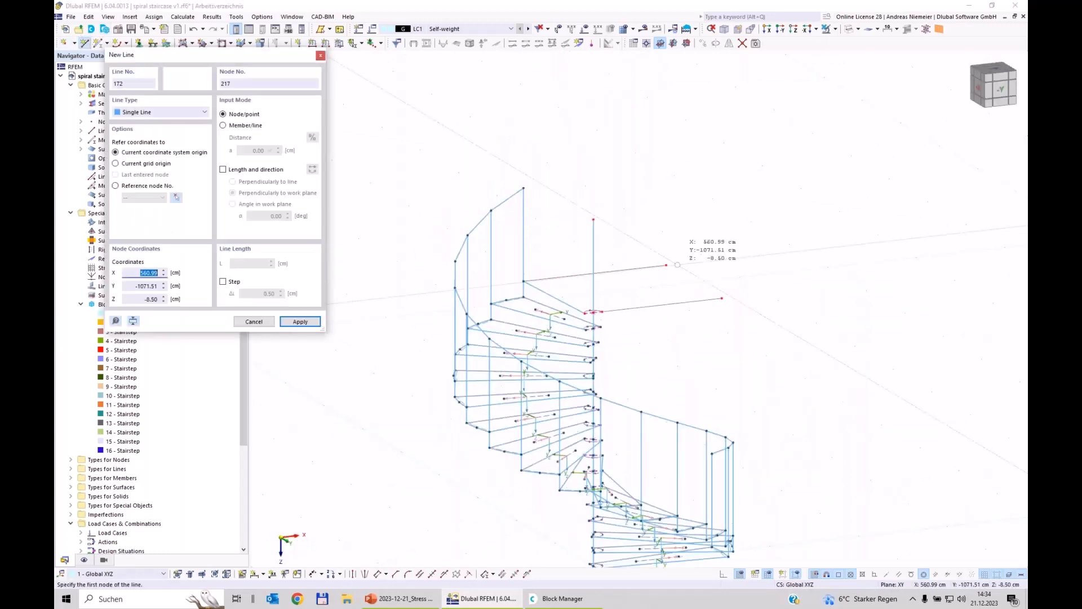
left_click(665, 265)
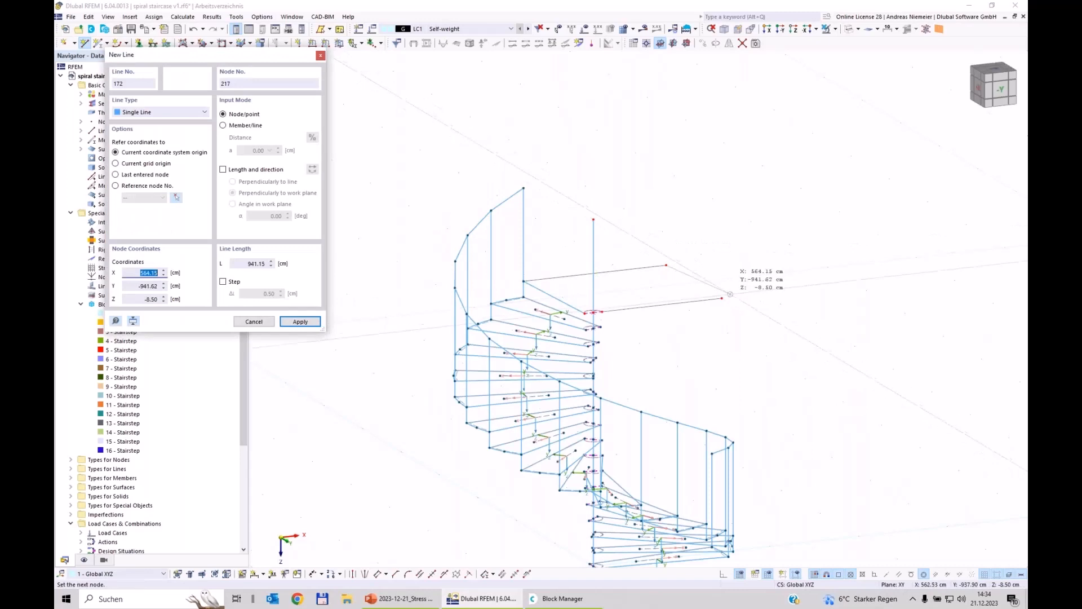
left_click(722, 297)
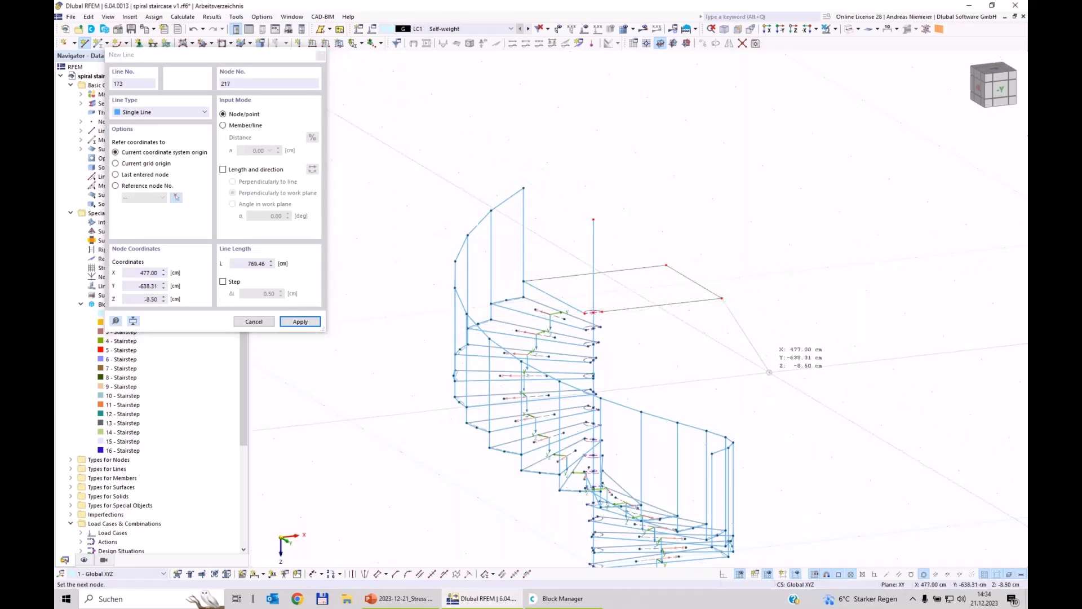
key("Escape")
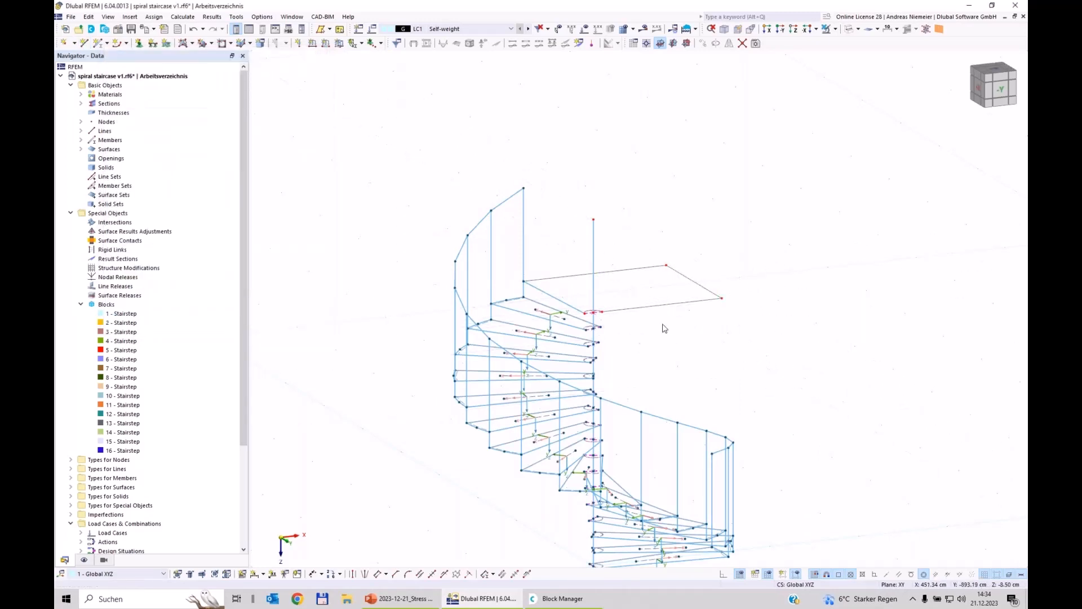
- Edit the three landing lines together and start a new beam member on them, opening its section settings
left_click_drag(733, 330, 648, 251)
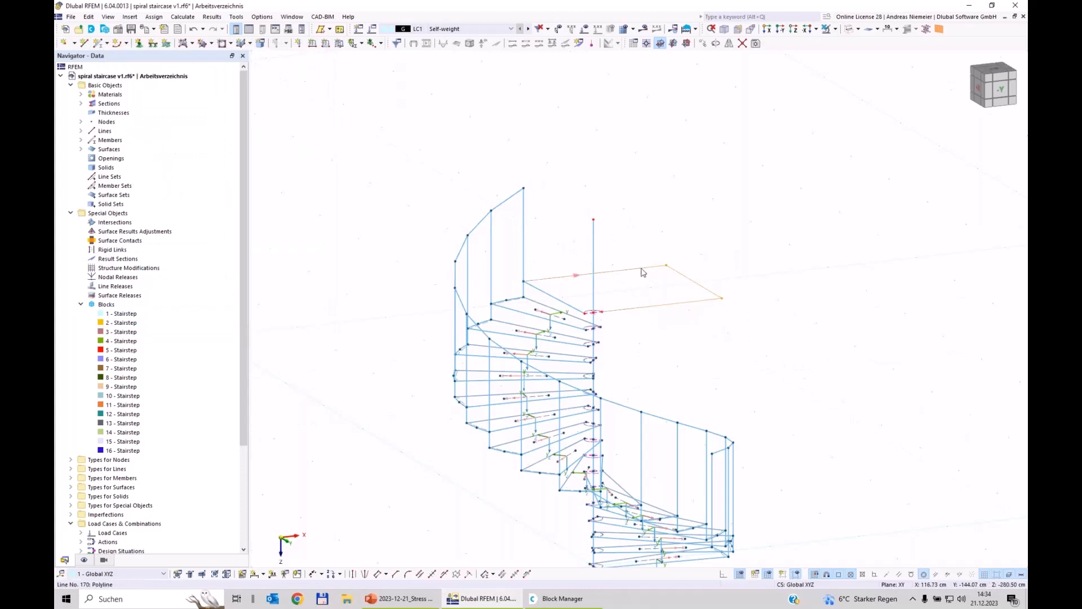
right_click(644, 273)
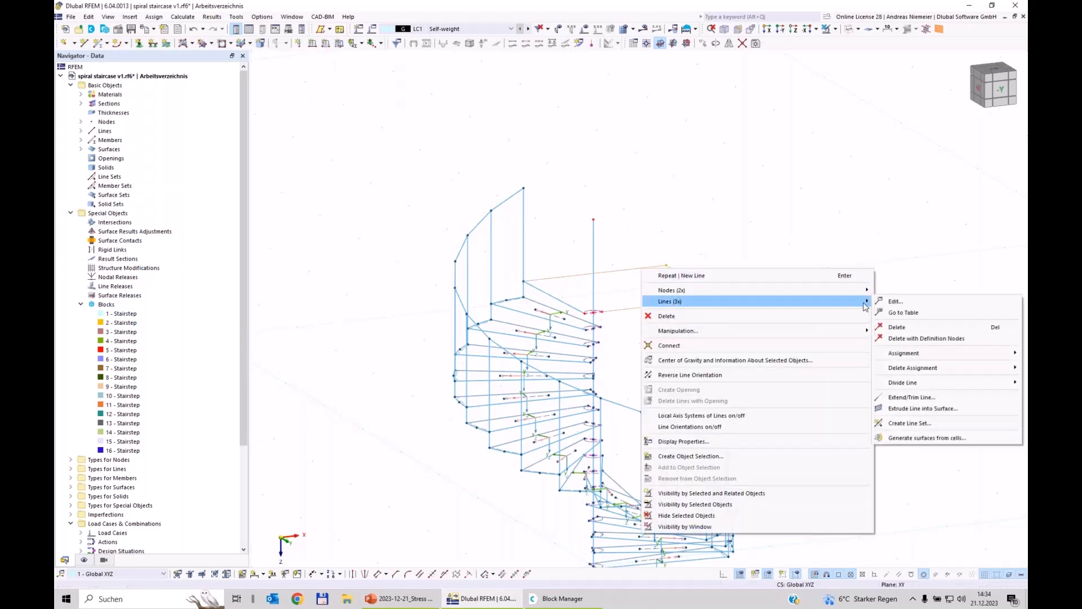
left_click(896, 301)
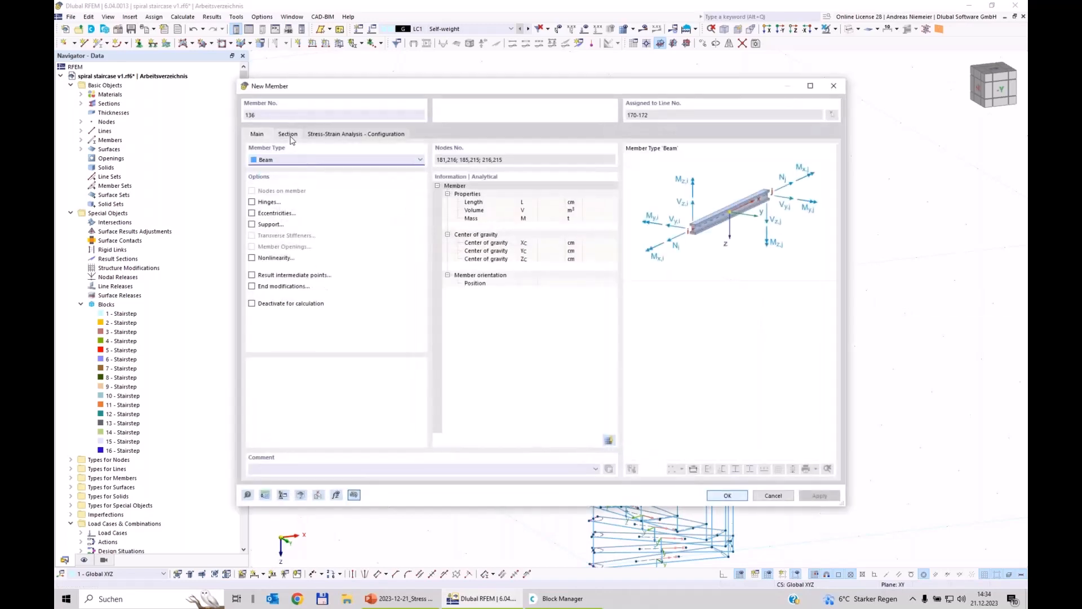
left_click(289, 135)
- Choose the angle section L 150x100x10 to DIN EN 10056-1:1998-10 from the steel section library for the landing members
left_click(551, 384)
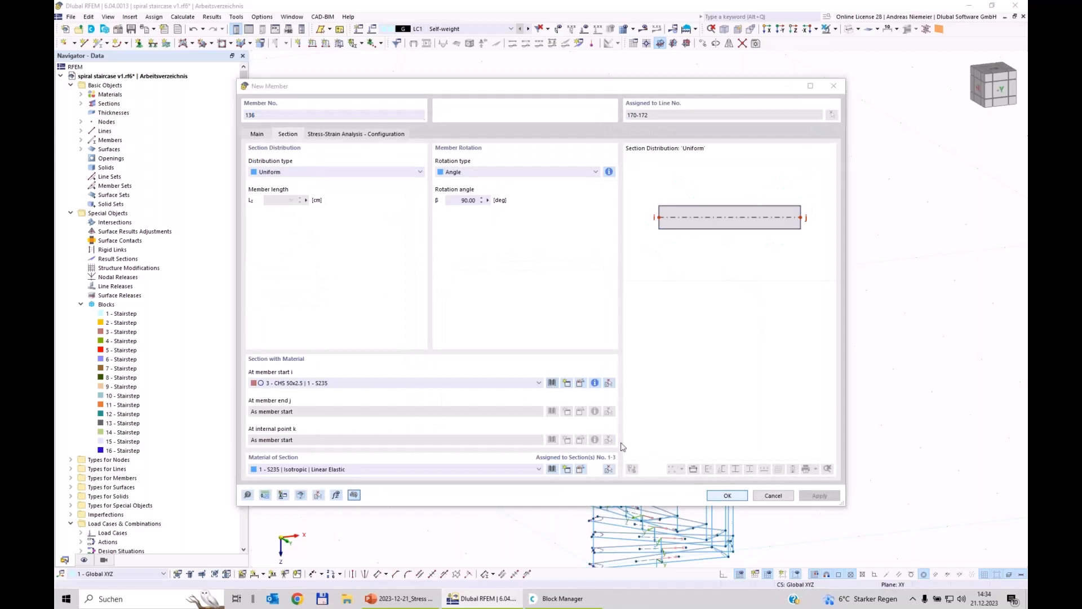
left_click(396, 144)
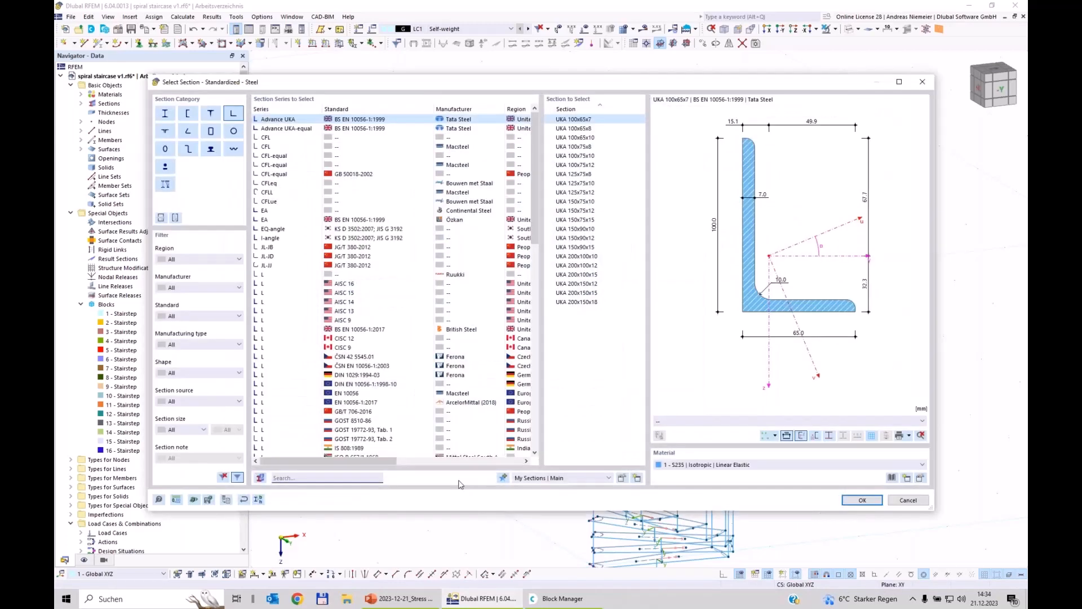
left_click(280, 479)
type("150x1")
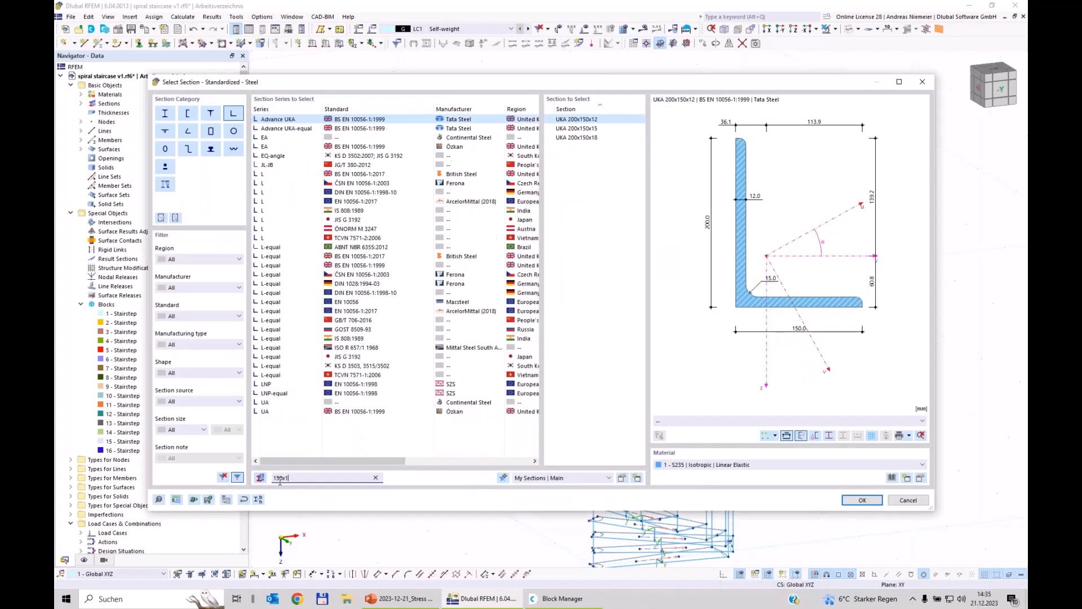
type("00")
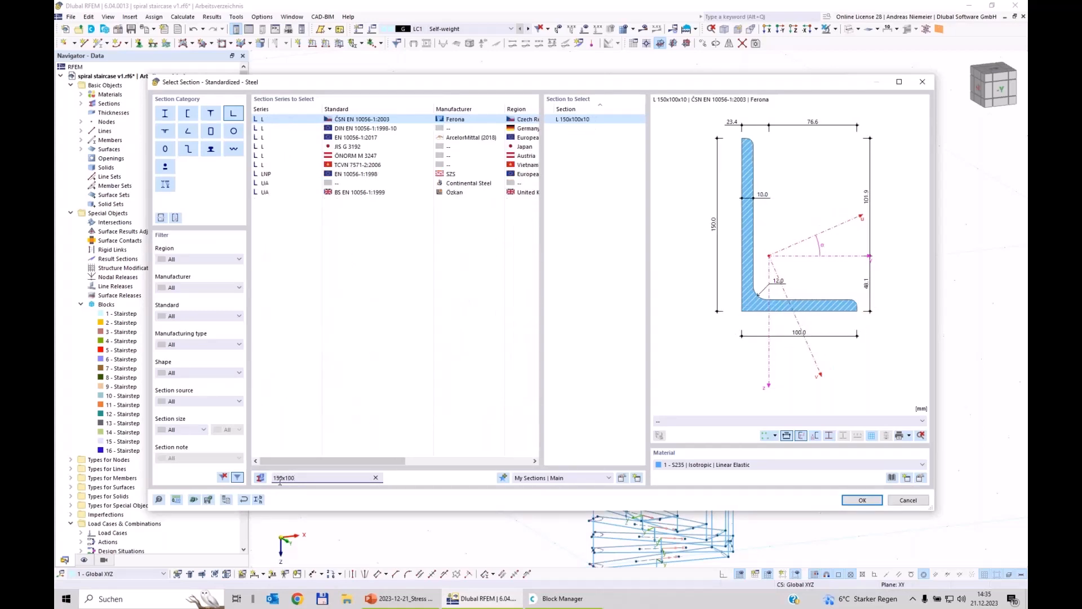
type("x10")
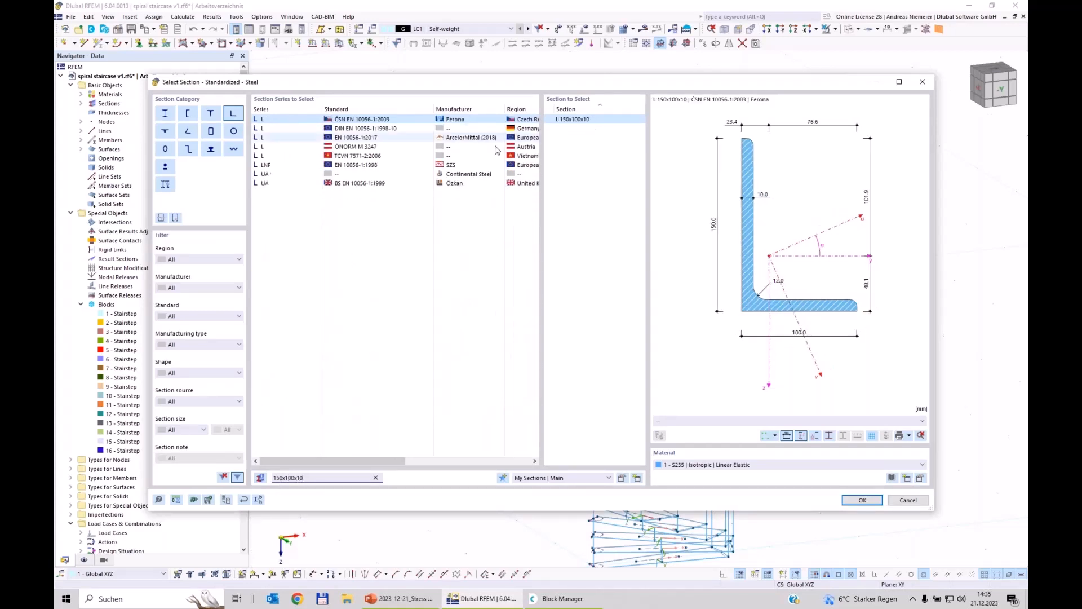
left_click(524, 128)
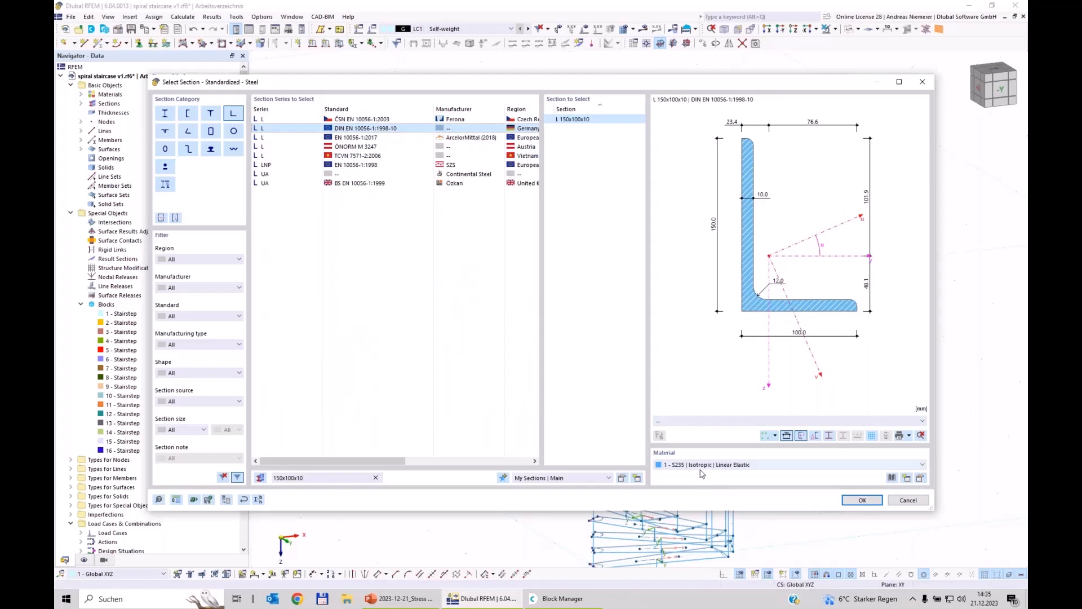
left_click(853, 502)
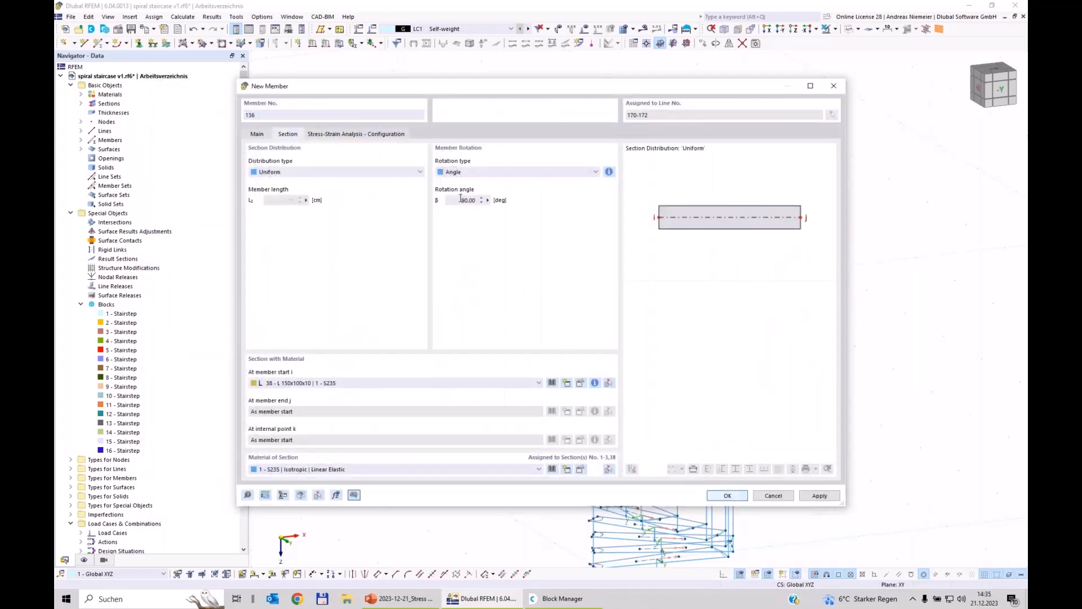
- Set the landing members' rotation angle to 0° and create them on the three lines
double_click(460, 200)
type("0")
left_click(728, 498)
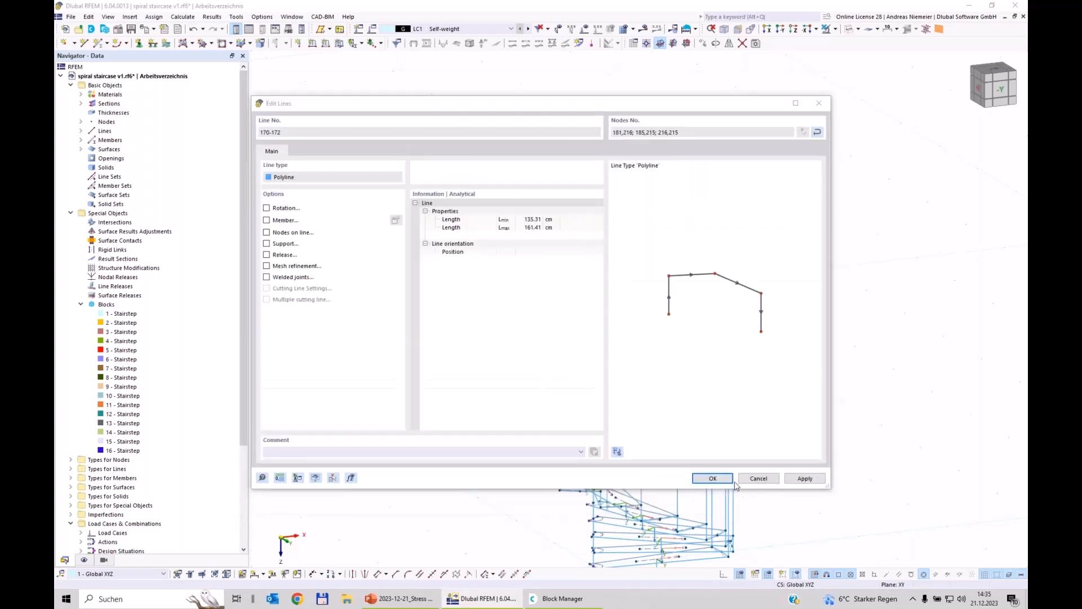
left_click(751, 477)
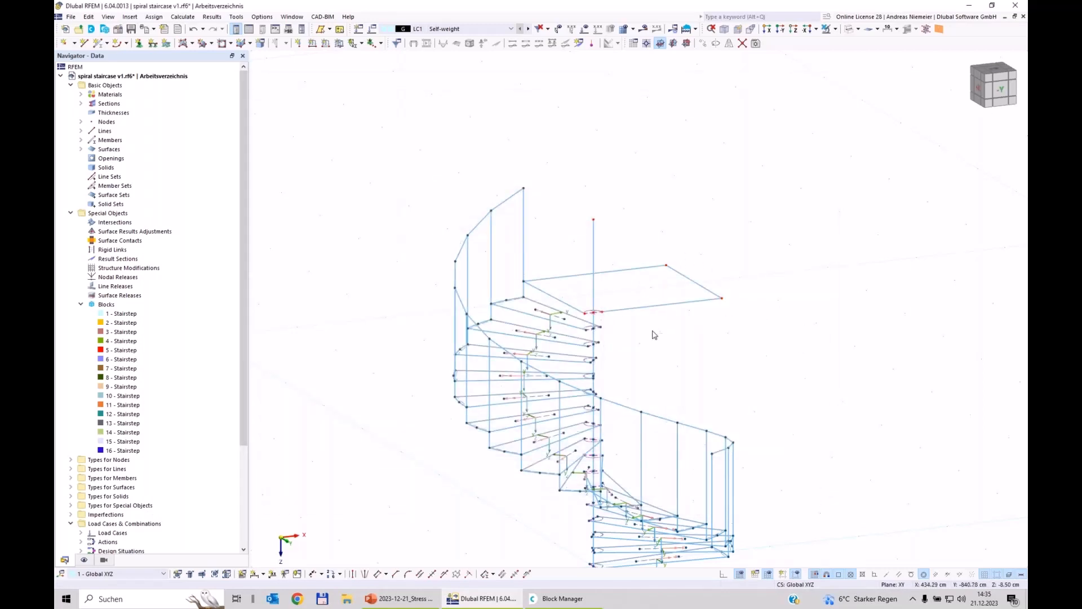
- Display the model as solid and give the exploded step's edge member the L 150x100x10 section with a 0° rotation angle
middle_click_drag(654, 334, 670, 348, "ctrl")
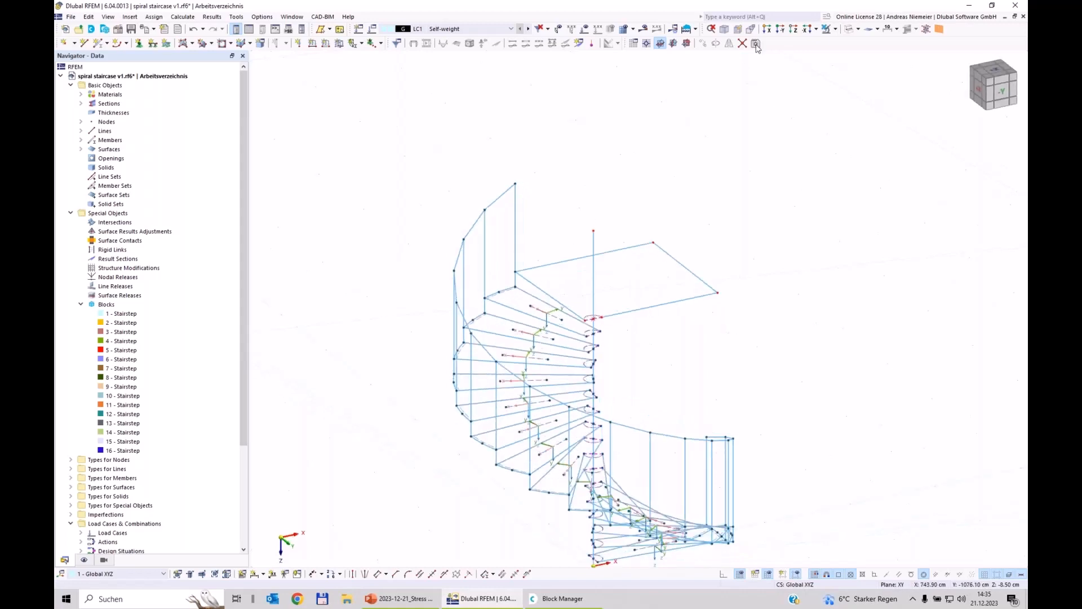
left_click(849, 29)
scroll(648, 324, "up", 3)
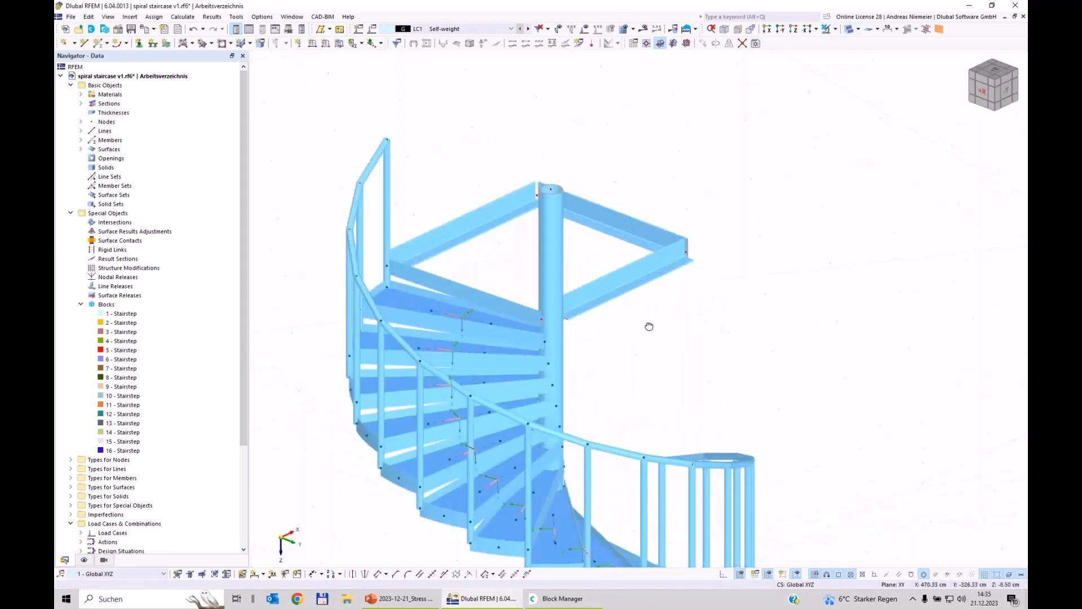
scroll(441, 278, "up", 3)
scroll(439, 271, "up", 1)
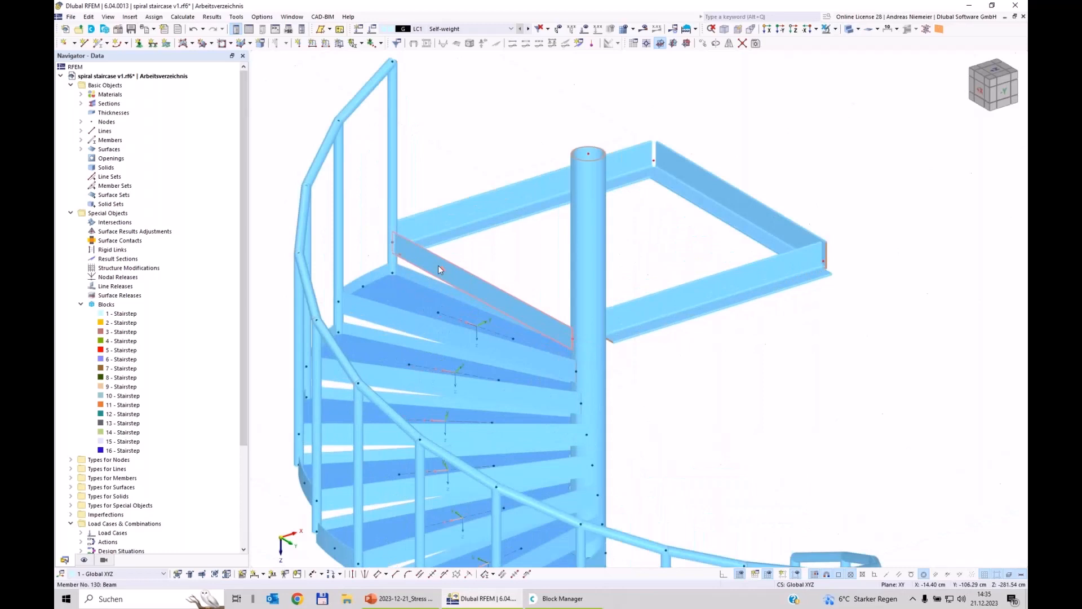
double_click(438, 265)
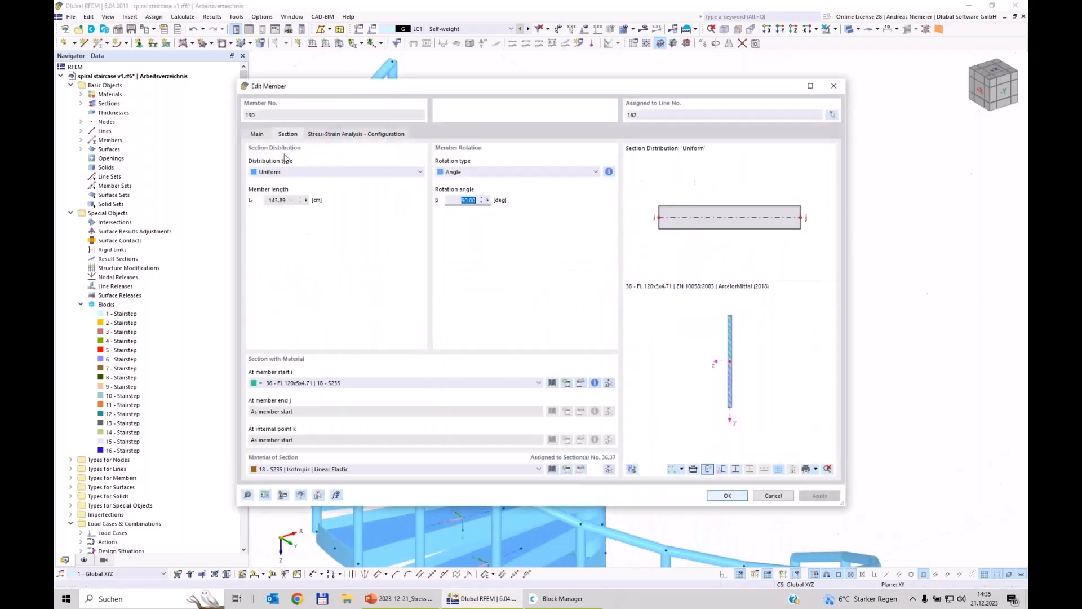
left_click(316, 383)
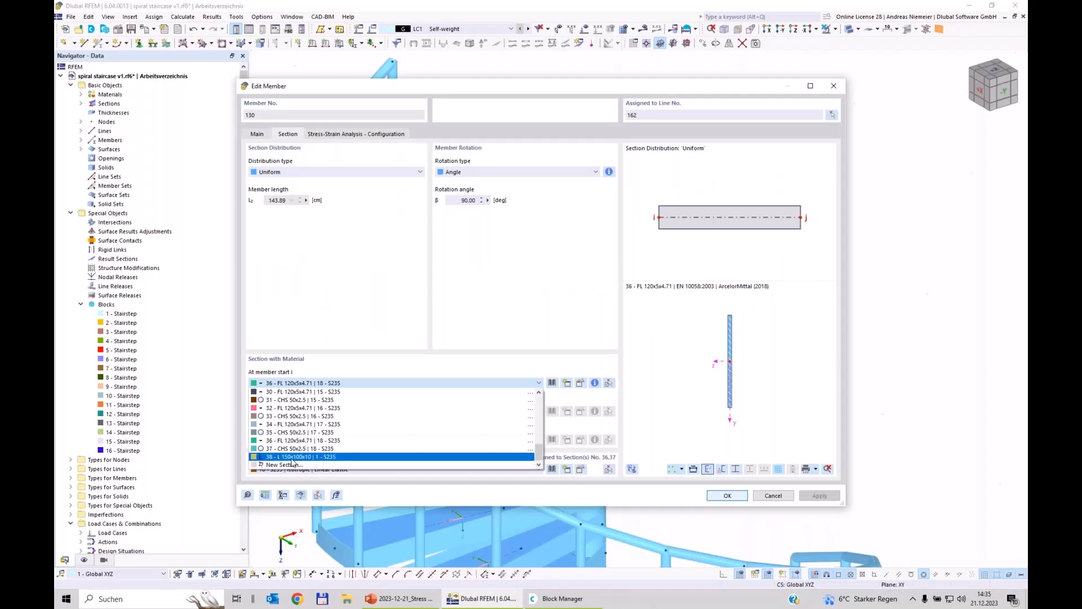
left_click(308, 456)
double_click(457, 201)
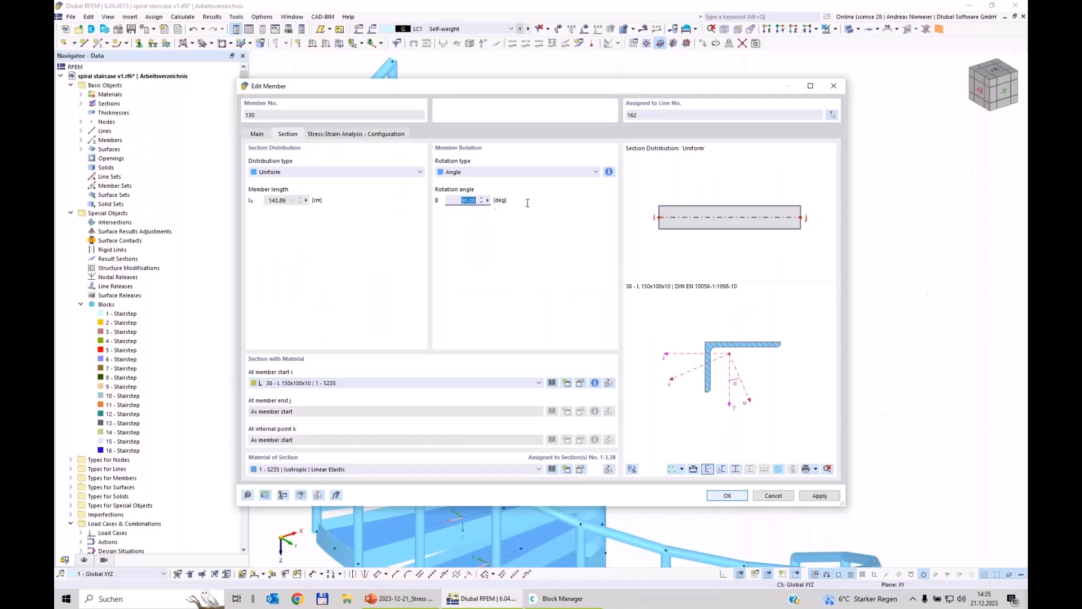
type("0")
key("Return")
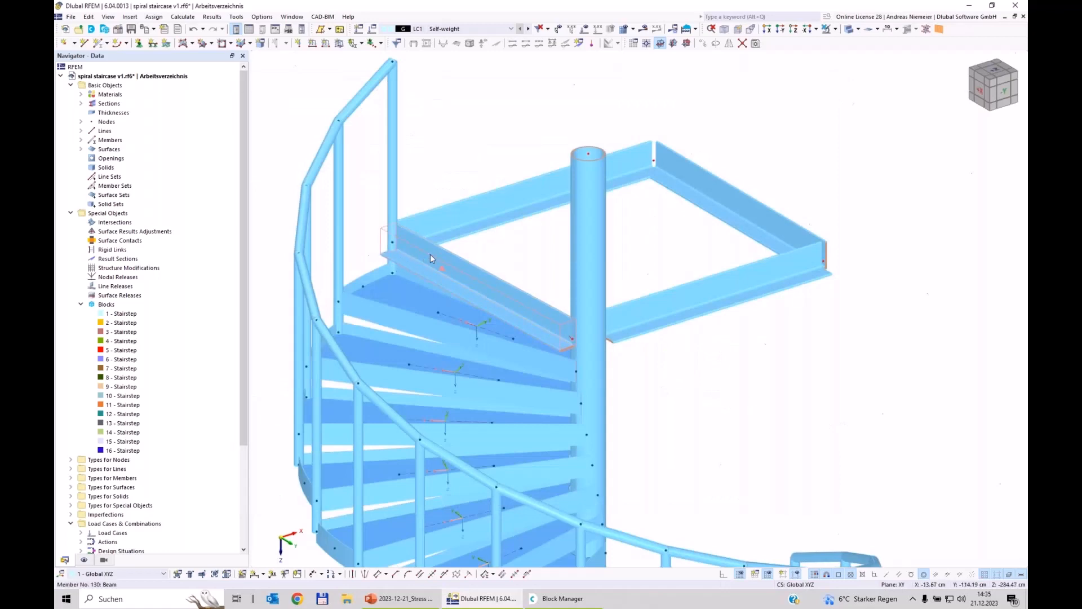
- Reverse the orientation of the step's edge member and the landing member running outward from the central column
right_click(690, 290)
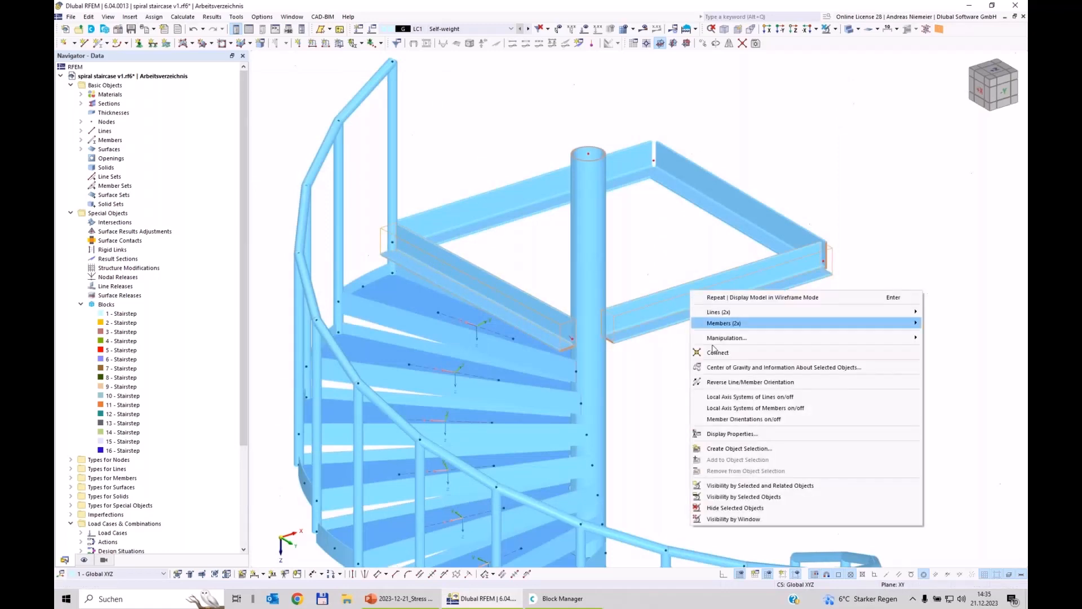
left_click(736, 383)
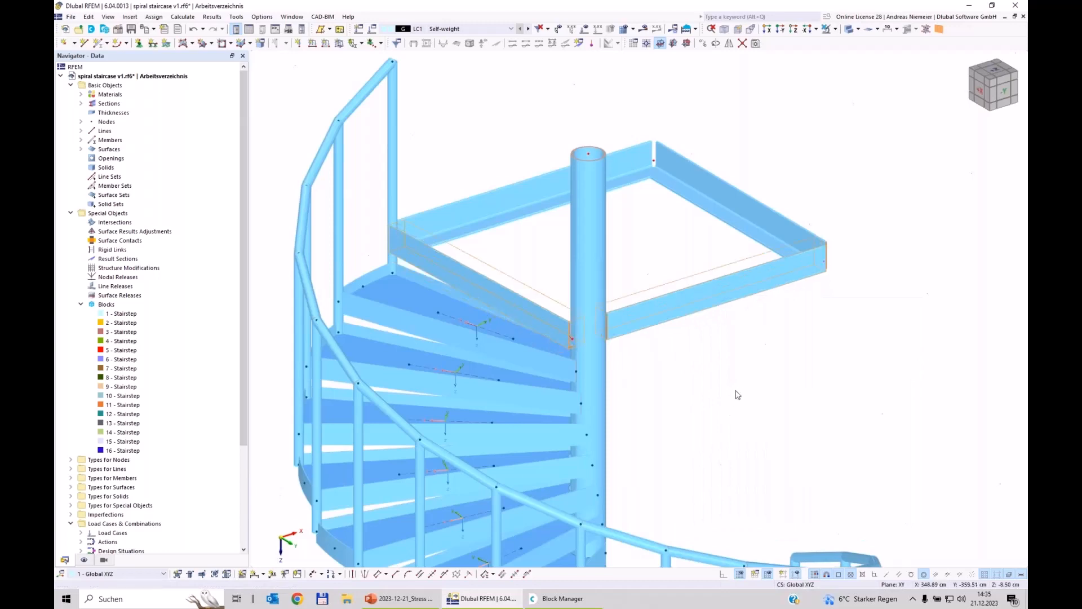
- Display the model as wireframe and begin a new single member with the member type Tension
middle_click_drag(726, 407, 660, 415, "ctrl")
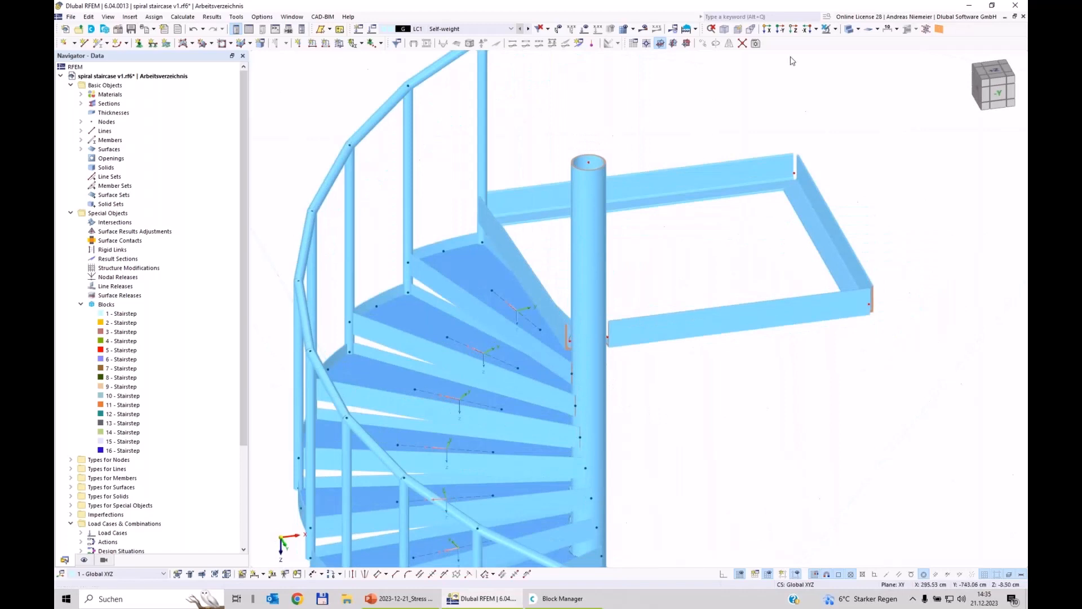
left_click(849, 29)
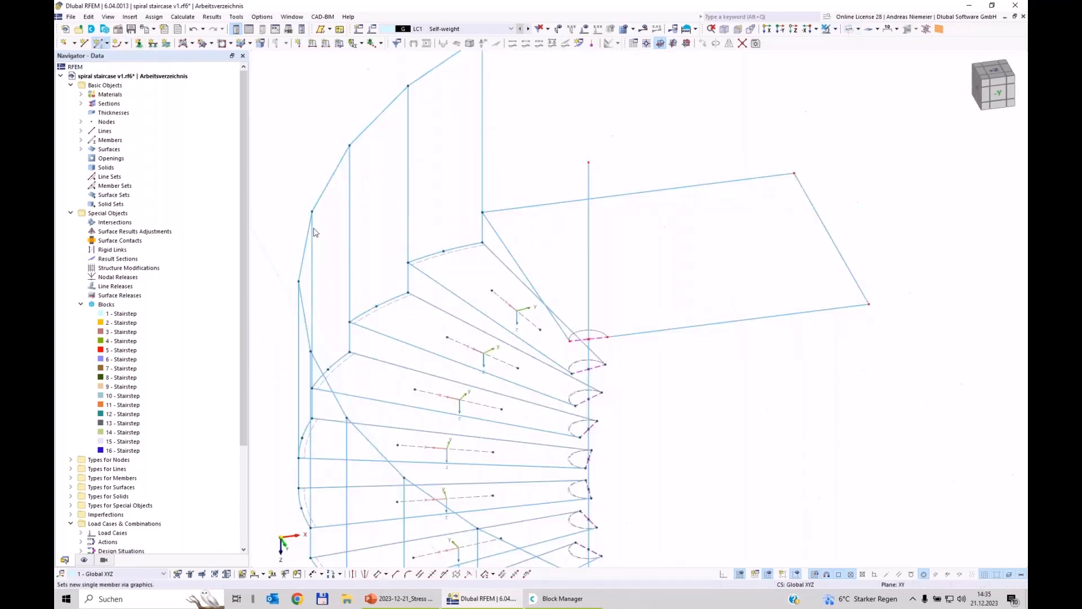
left_click(289, 161)
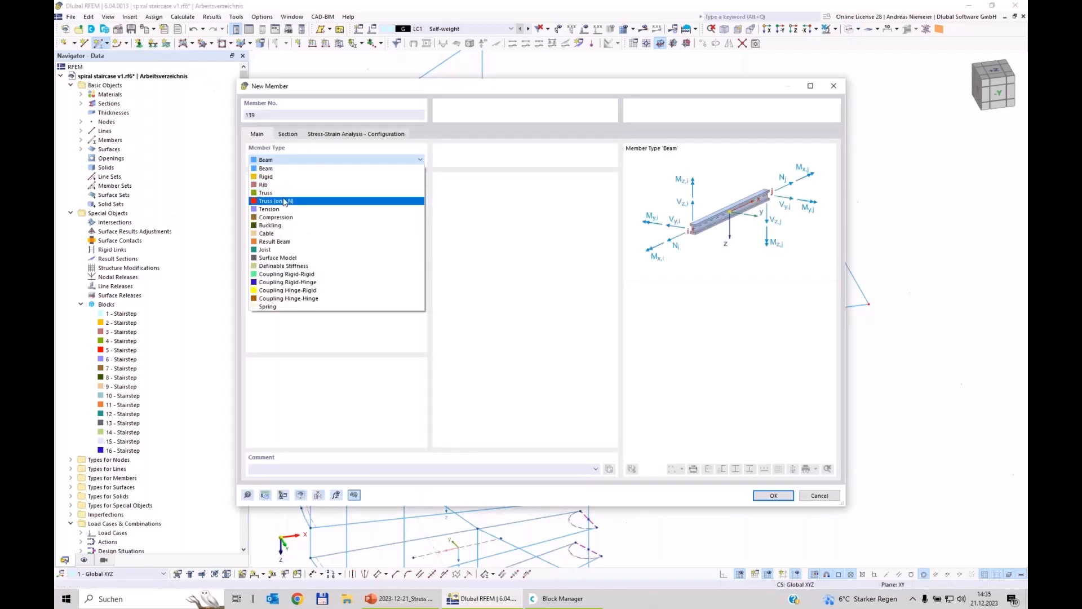
left_click(284, 210)
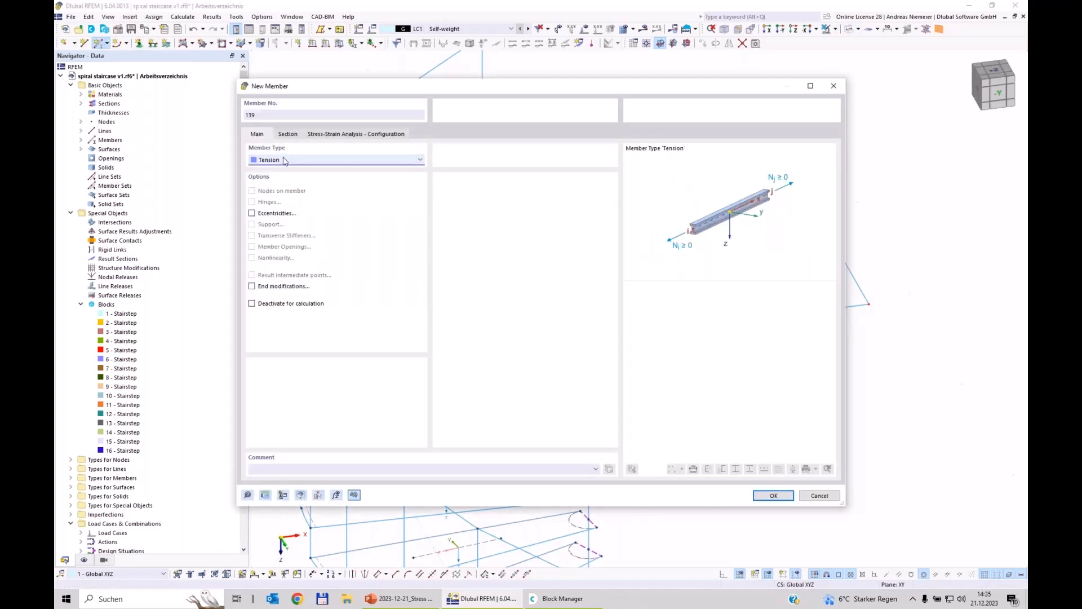
- Give the new tension member the solid round steel section R 20 from the standardized section library
left_click(285, 134)
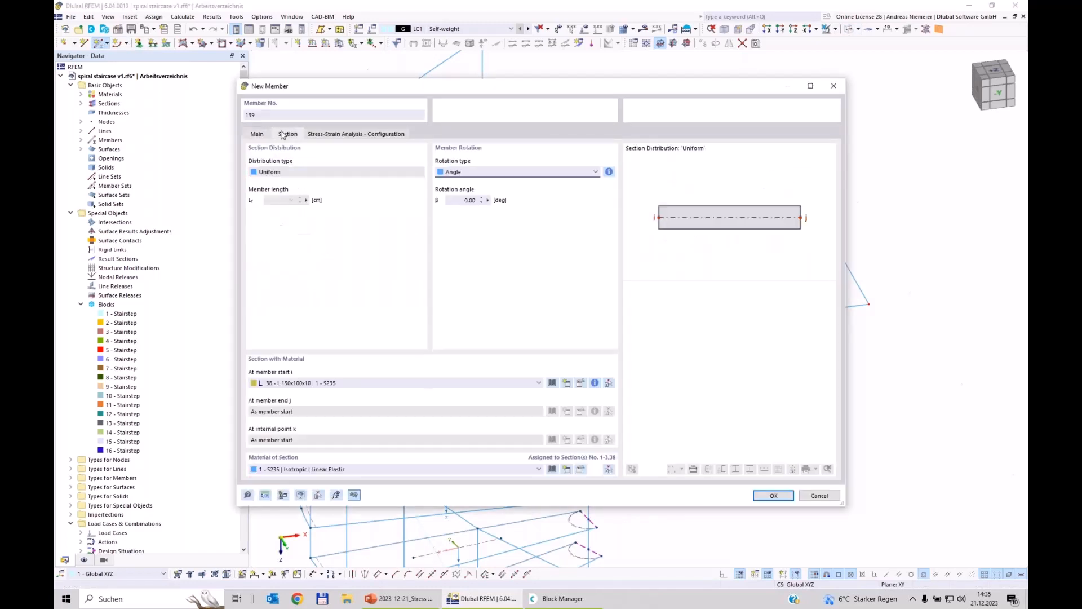
left_click(552, 383)
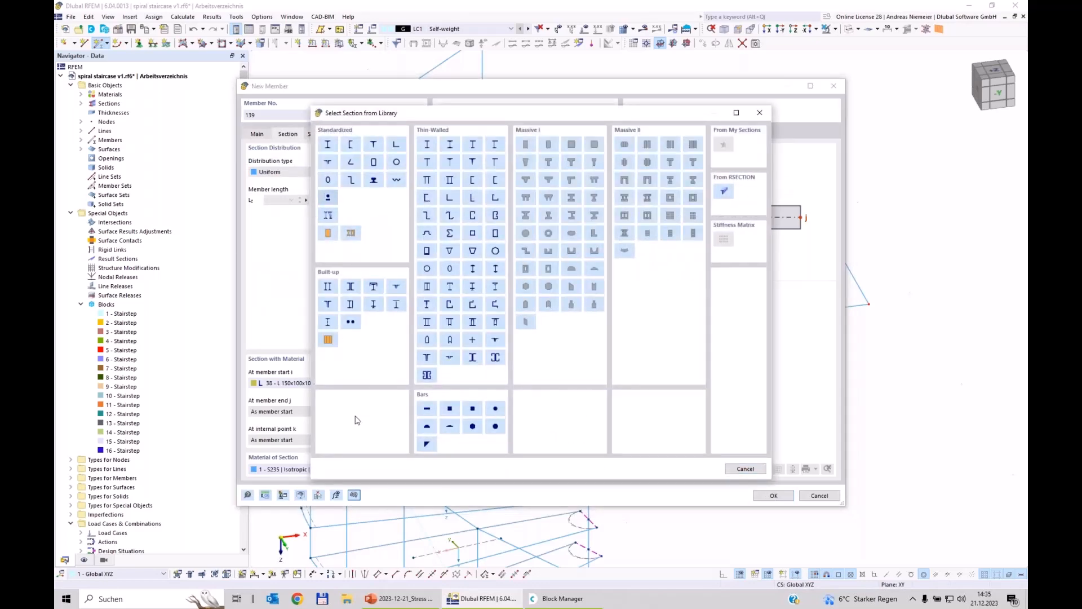
left_click(293, 481)
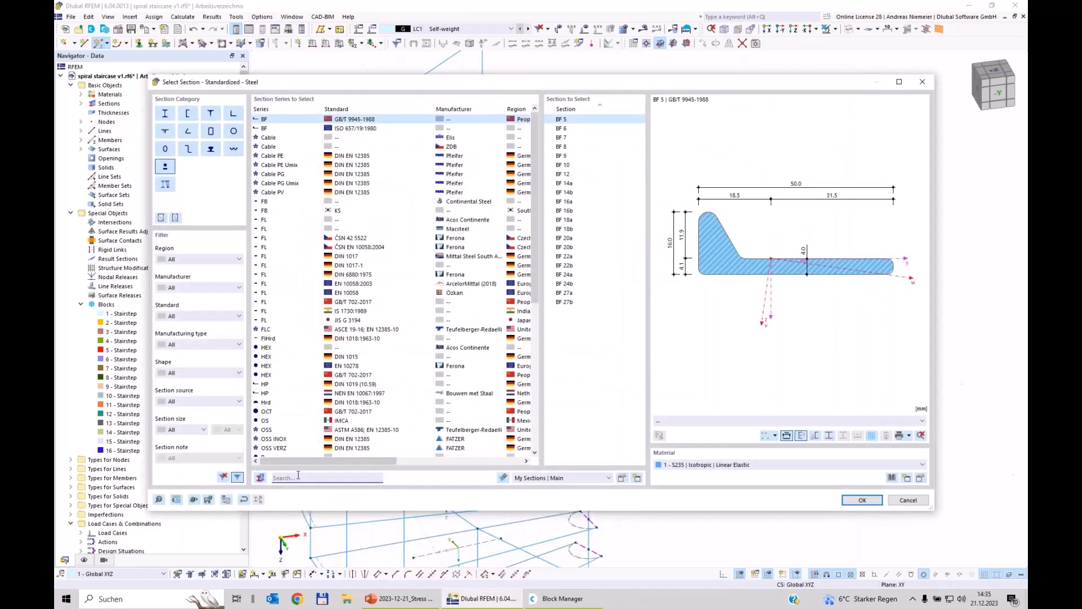
type("r")
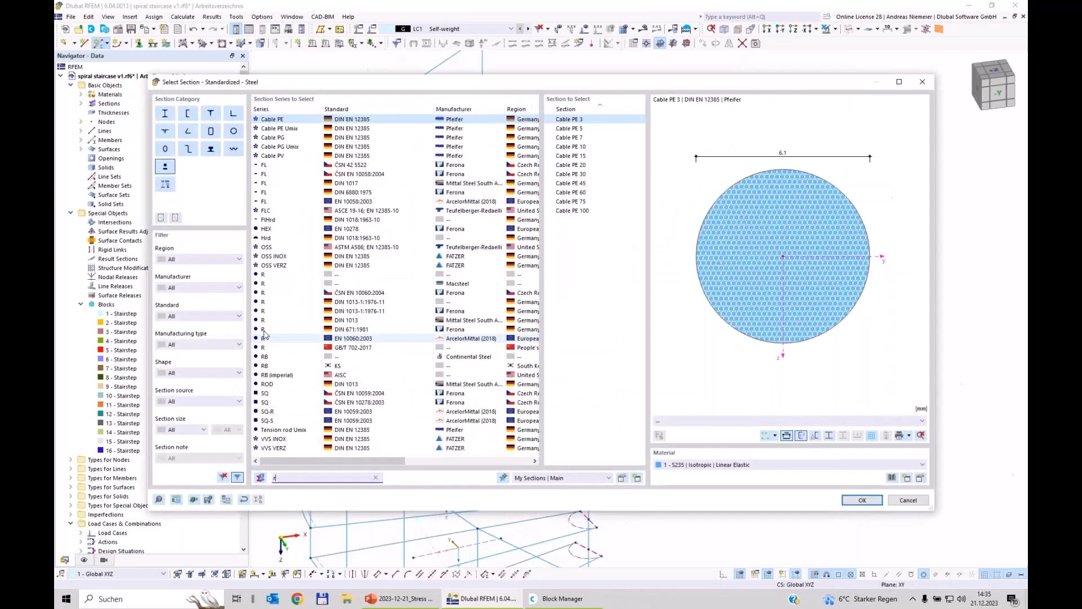
left_click(491, 274)
left_click(566, 213)
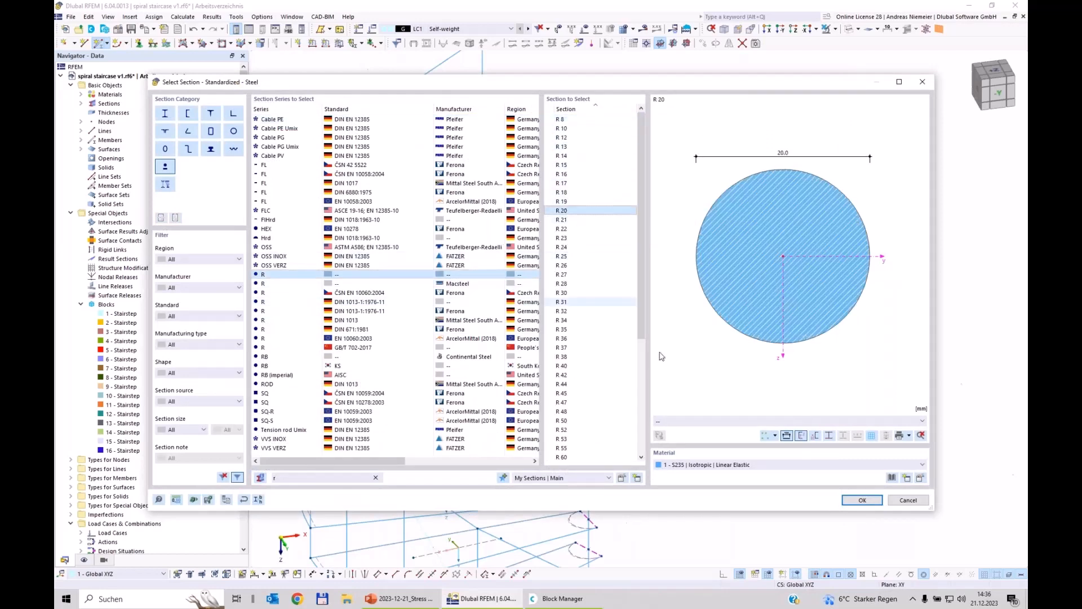
left_click(862, 500)
left_click(772, 495)
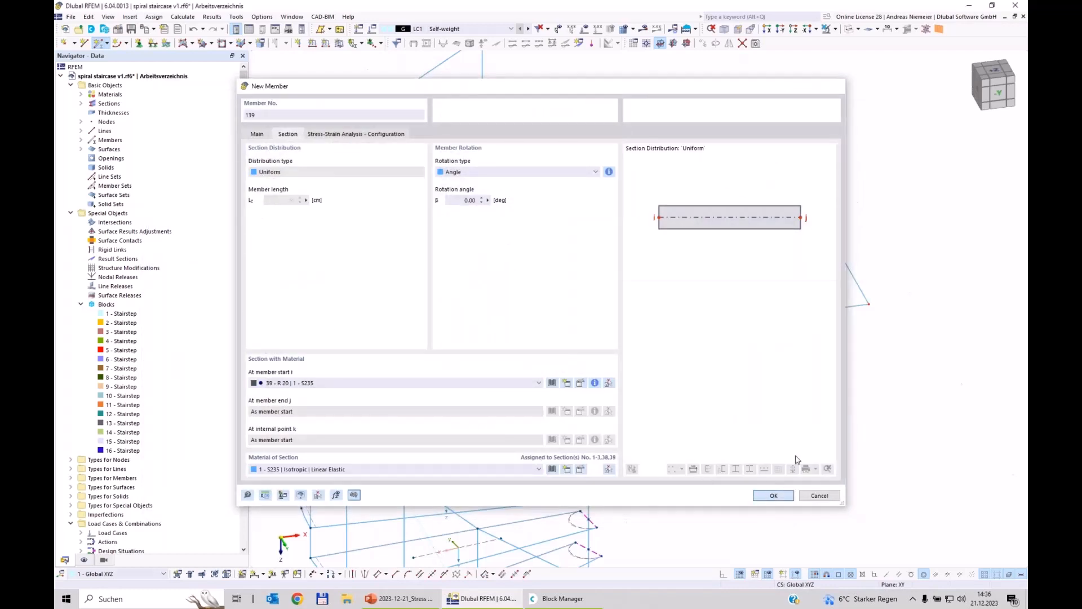
- Start the R 20 tension member at the landing frame's far outer corner, at X 145.00, Y -144.07, Z -280.50 cm
left_click(794, 173)
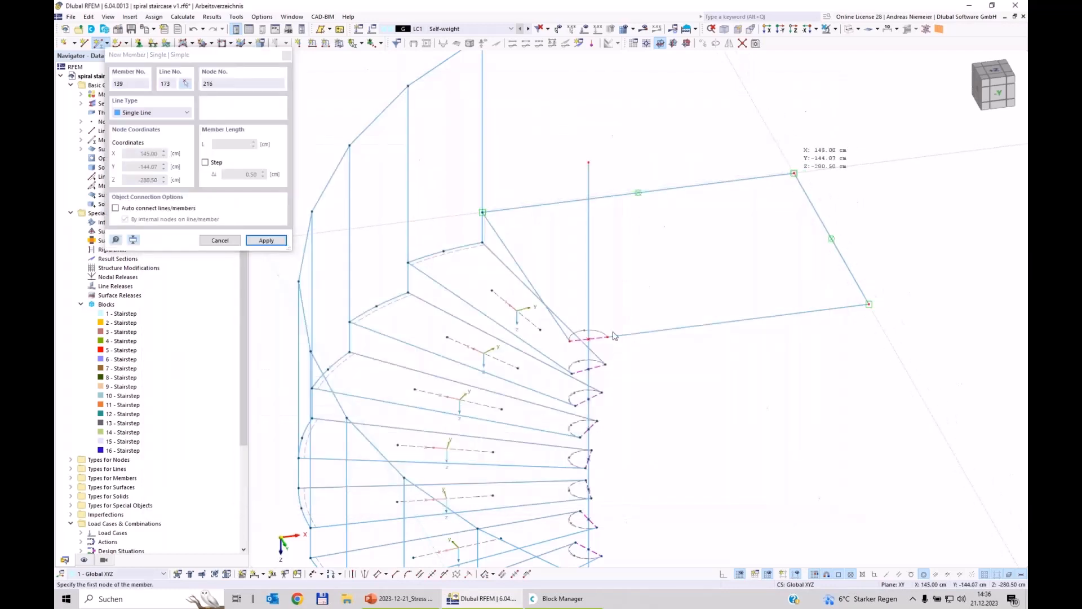
- Add two crossing diagonal members to the landing frame, connecting the outer corners with the column centre and the last stair post
scroll(588, 338, "up", 5)
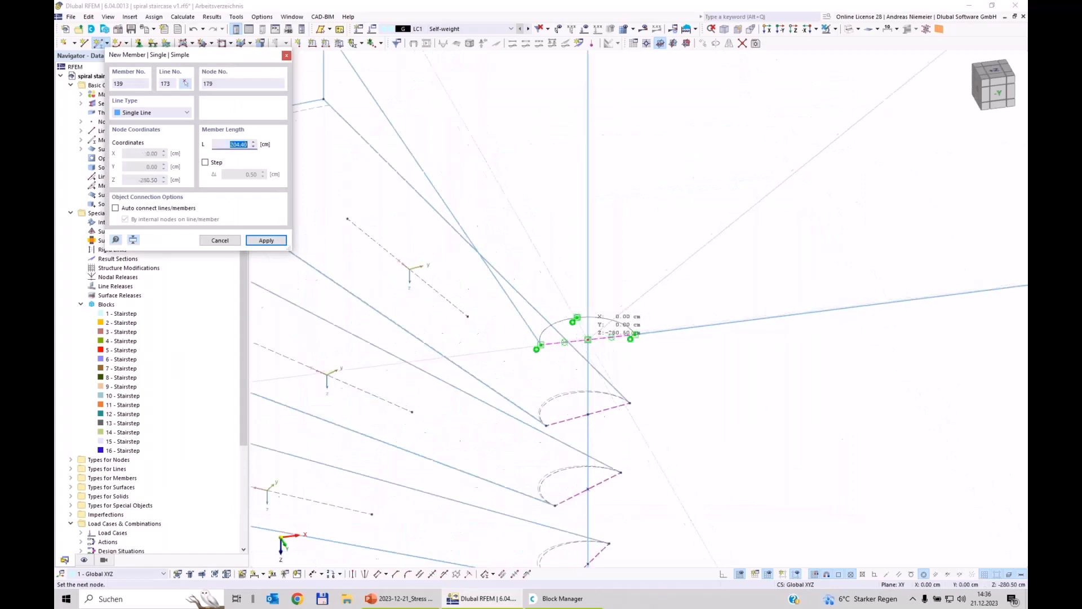
left_click(588, 340)
scroll(588, 339, "down", 5)
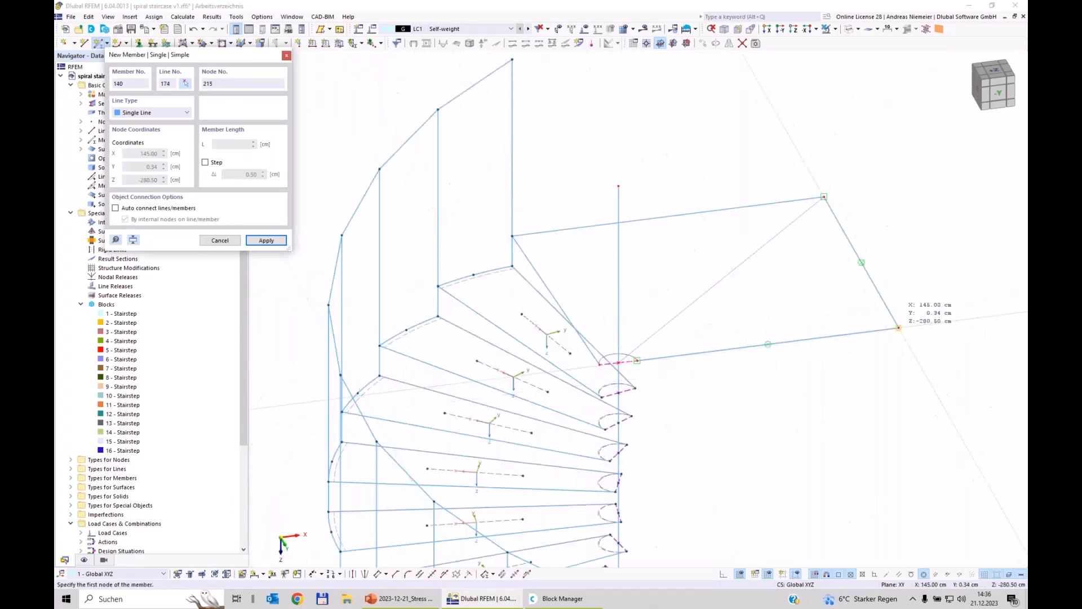
left_click(909, 327)
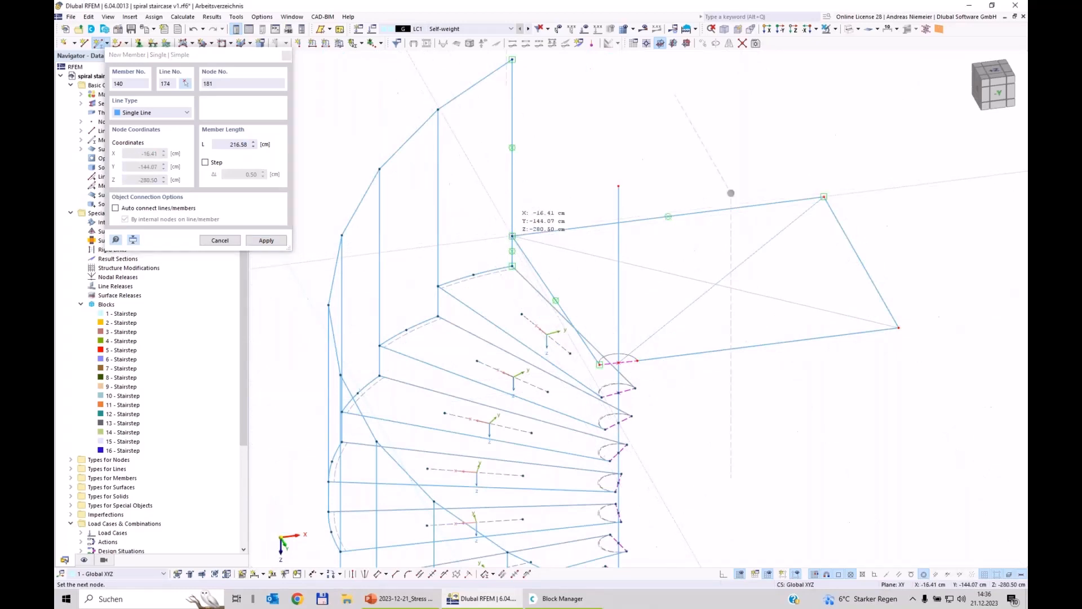
left_click(512, 235)
right_click(807, 461)
scroll(807, 461, "down", 1)
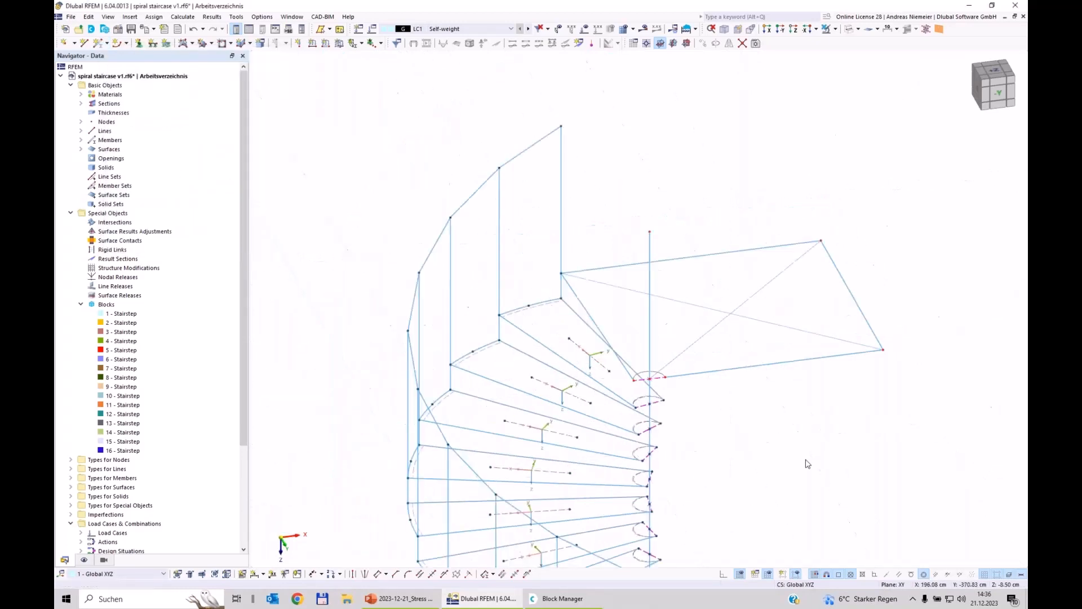
right_click(806, 460)
left_click(764, 453)
- Enable nodes on the landing's outer edge member and switch the node distances to absolute values
middle_click_drag(831, 479, 683, 329, "ctrl")
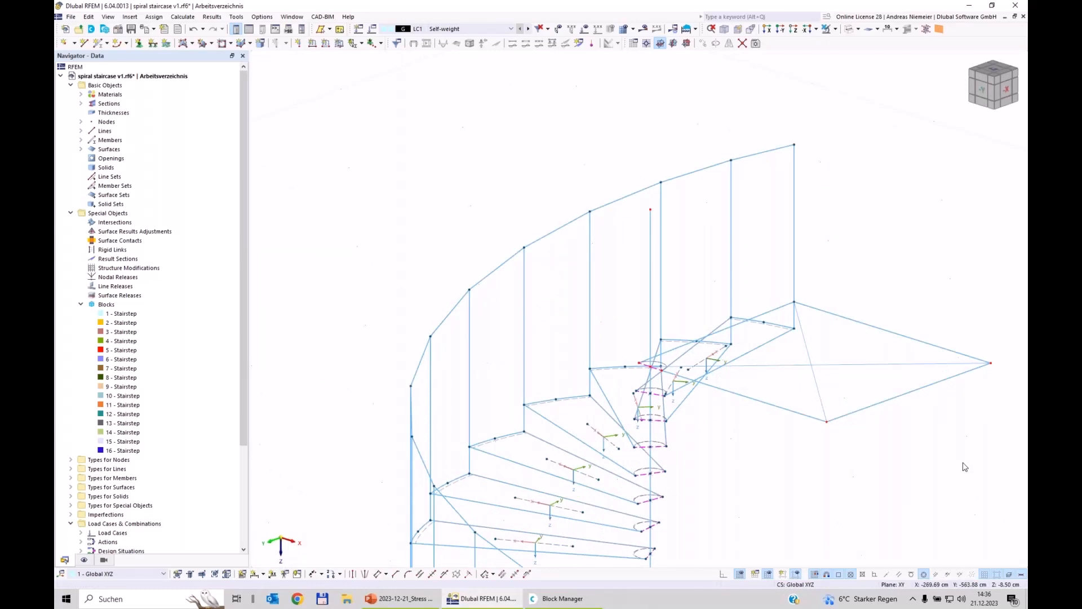
middle_click_drag(964, 466, 712, 385, "ctrl")
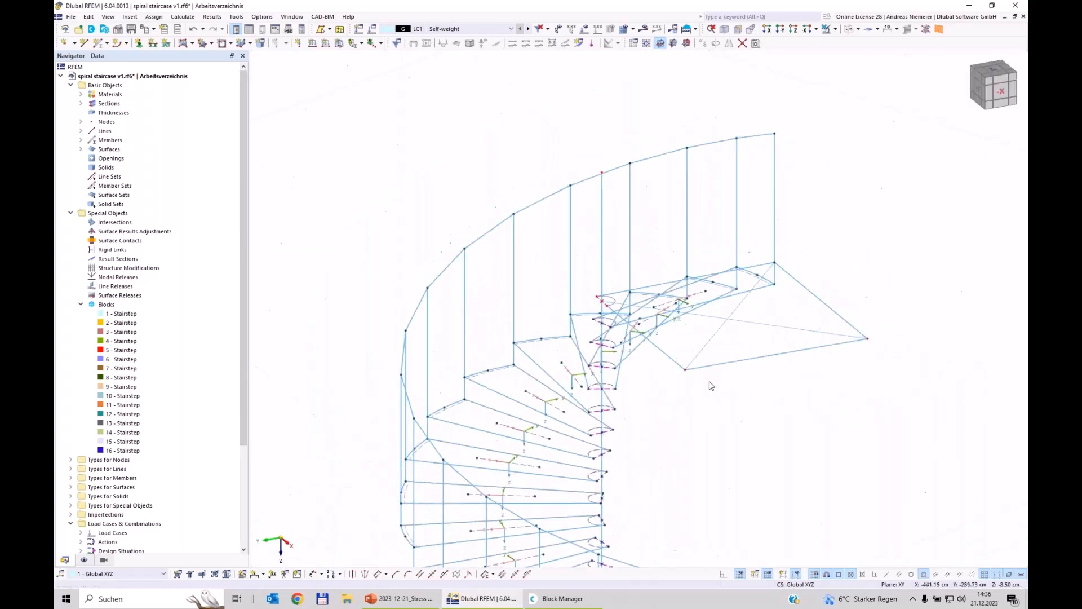
scroll(711, 386, "up", 2)
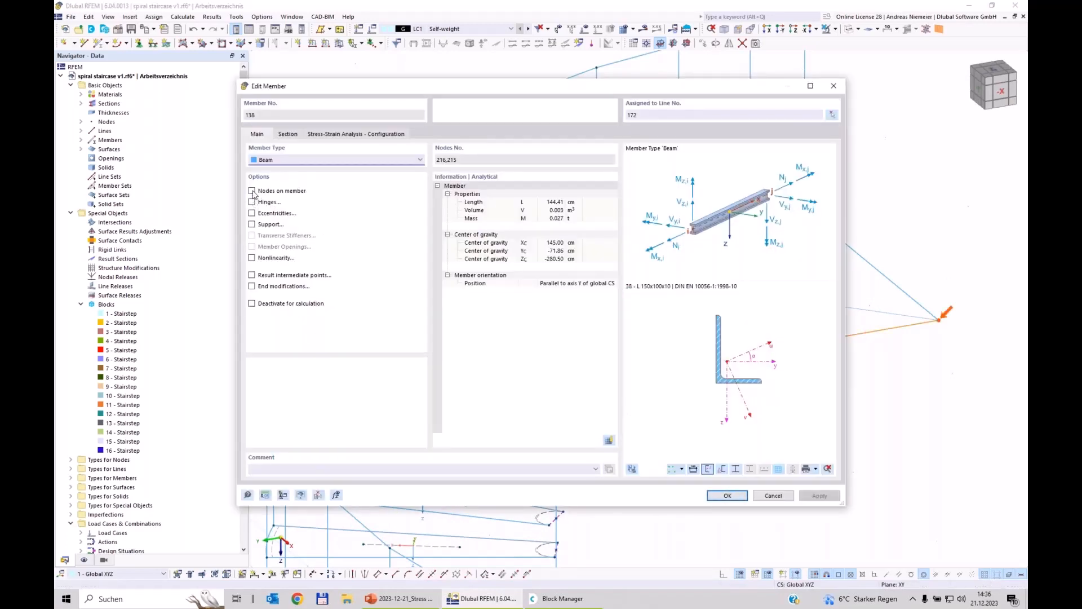
left_click(252, 191)
left_click(319, 135)
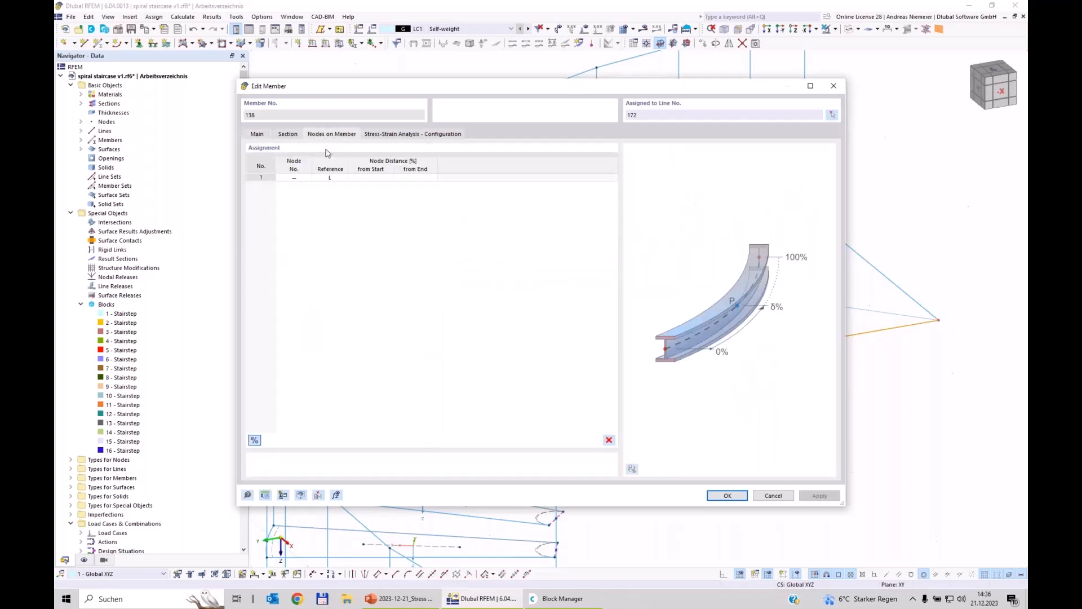
left_click(254, 439)
- Place two nodes on the landing's outer edge member, 20 cm from its start and 20 cm from its end
left_click(378, 177)
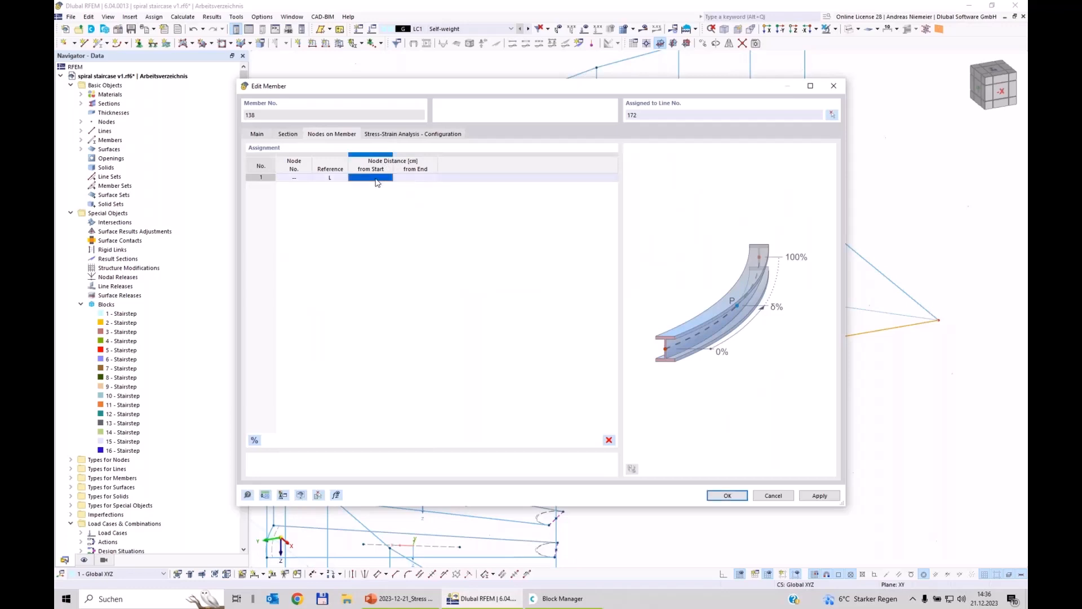
type("20")
key("Tab")
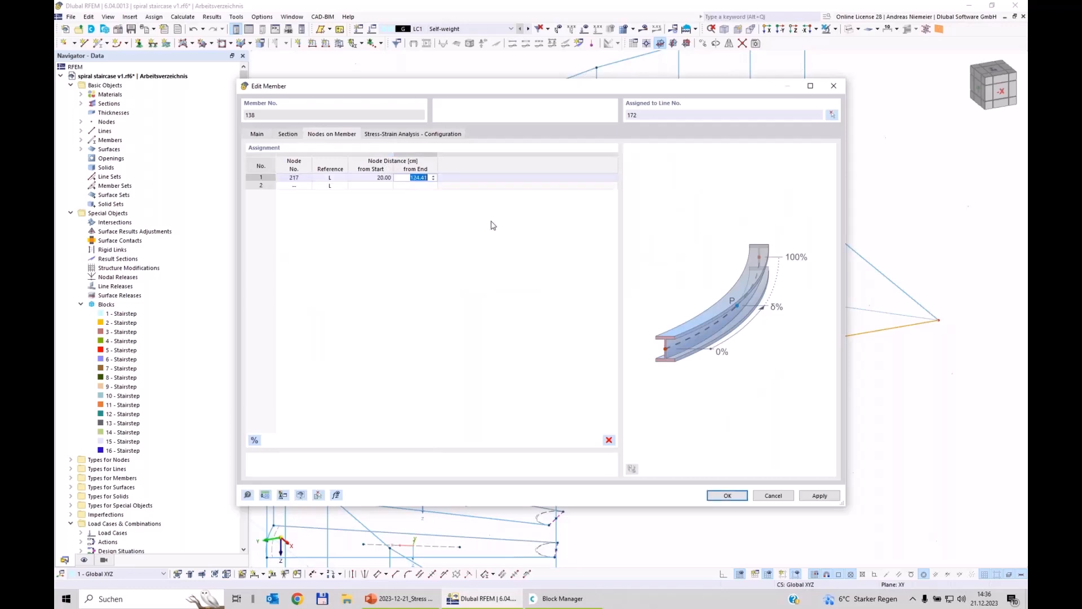
left_click(423, 185)
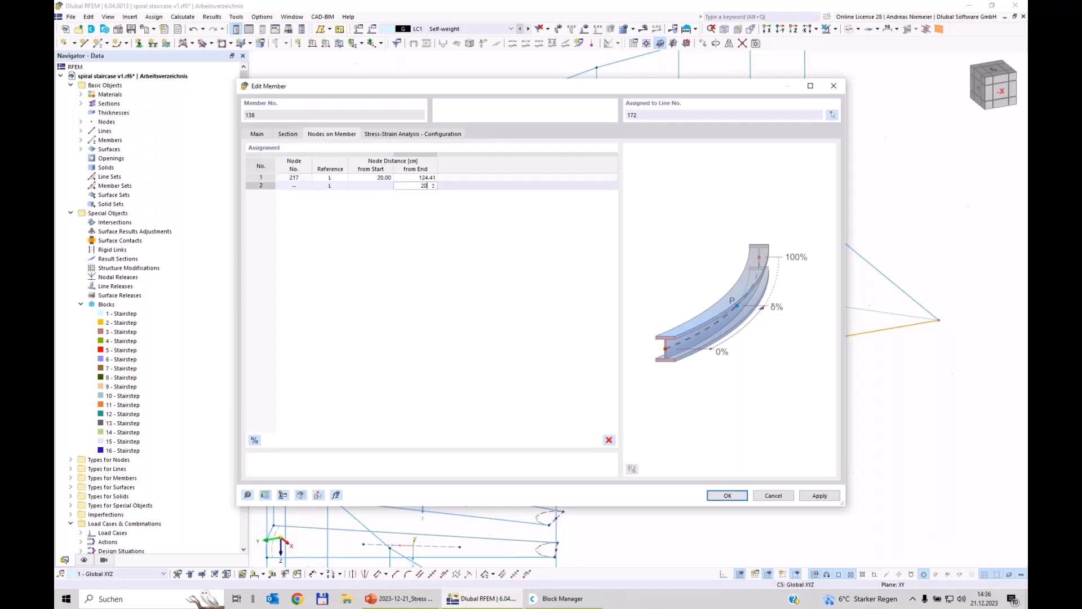
type("20")
key("Tab")
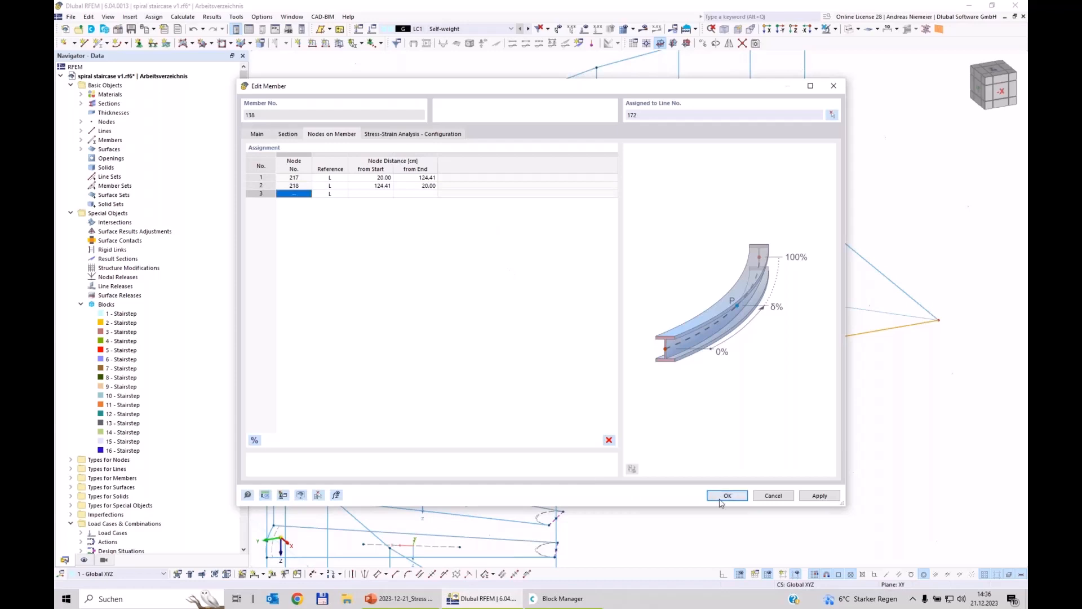
left_click(726, 496)
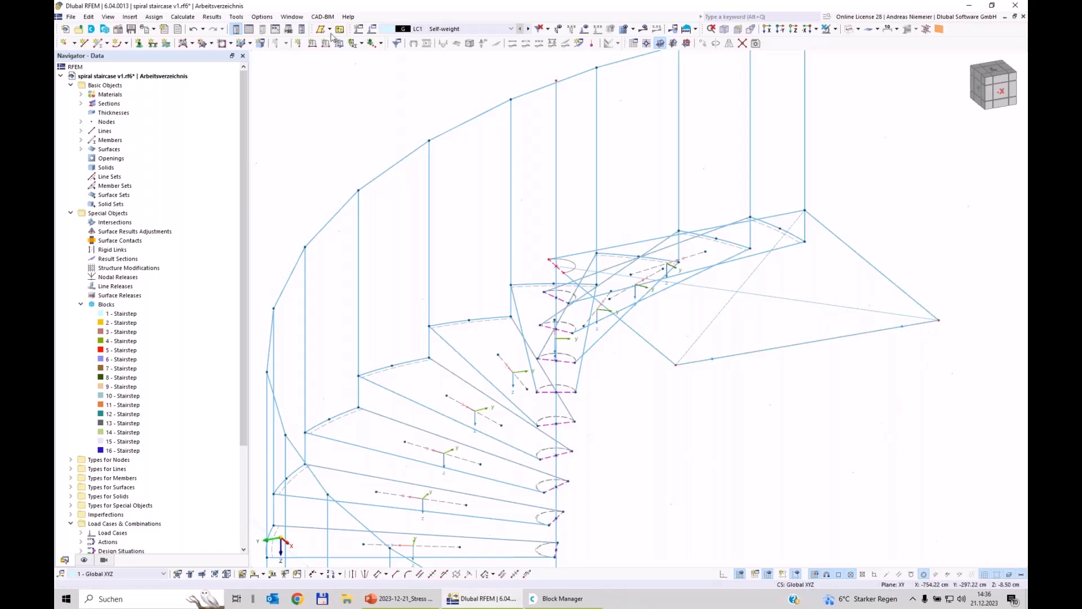
- Assign a Hinged nodal support to the node near the front corner of the landing's outer edge member
left_click(140, 44)
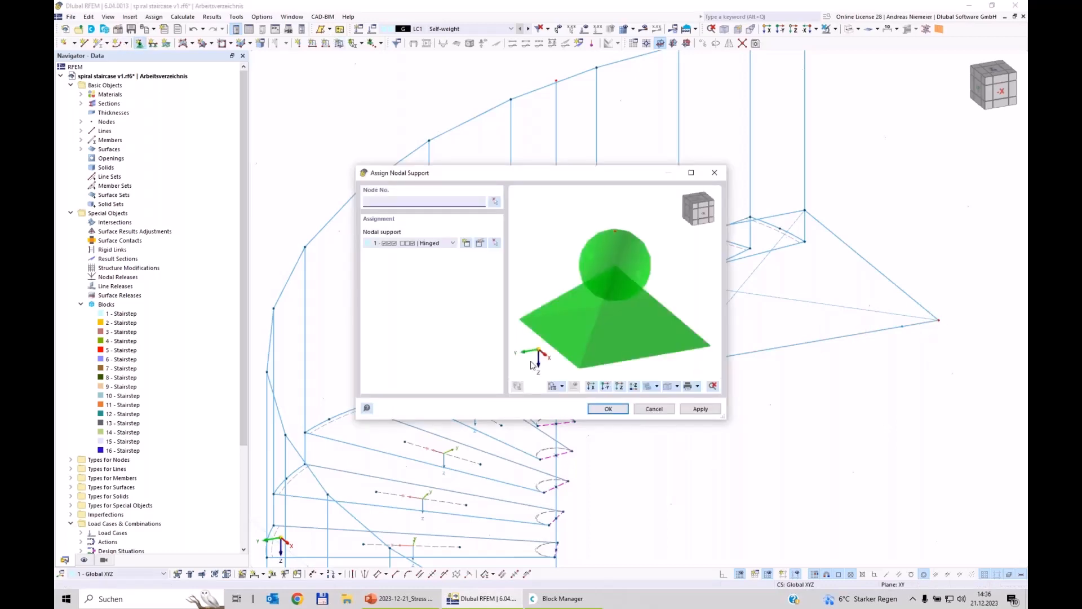
left_click(619, 416)
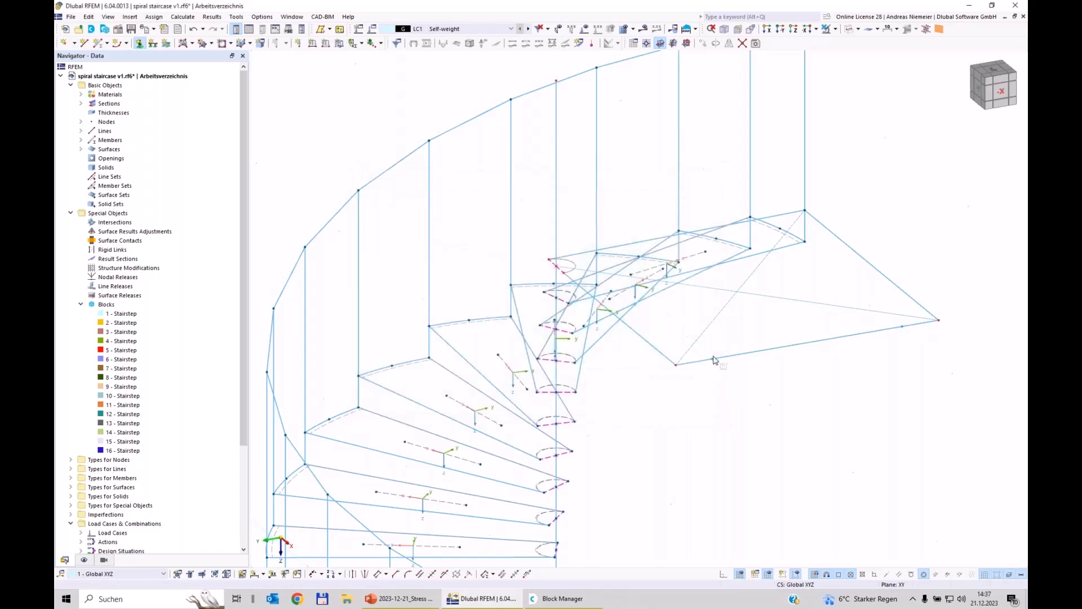
left_click(720, 405)
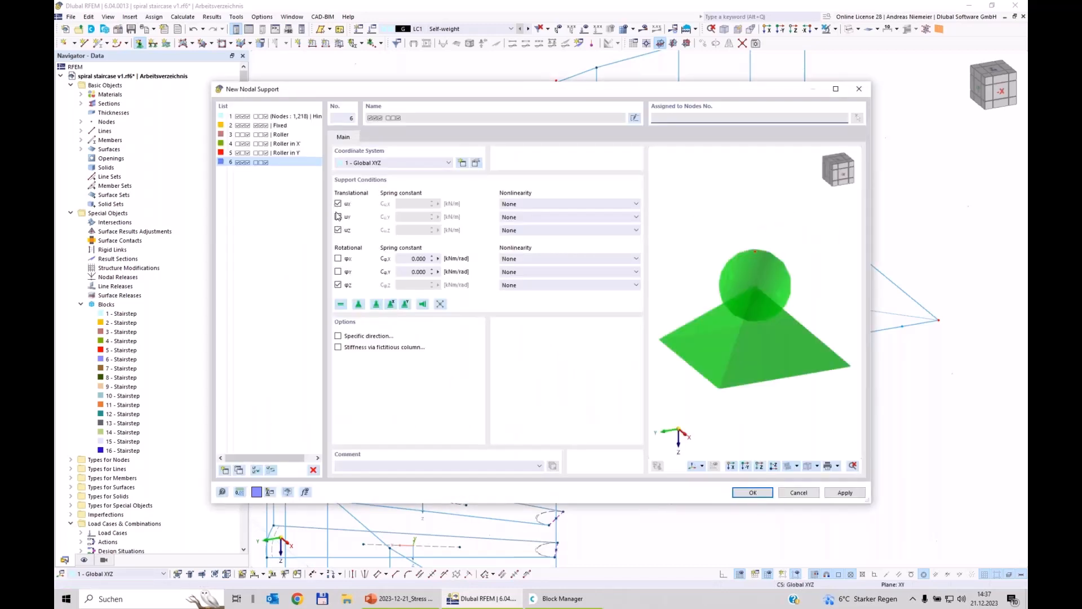
- Define a new nodal support with translation in Y released and assign it to the other node on the outer edge member
left_click(338, 216)
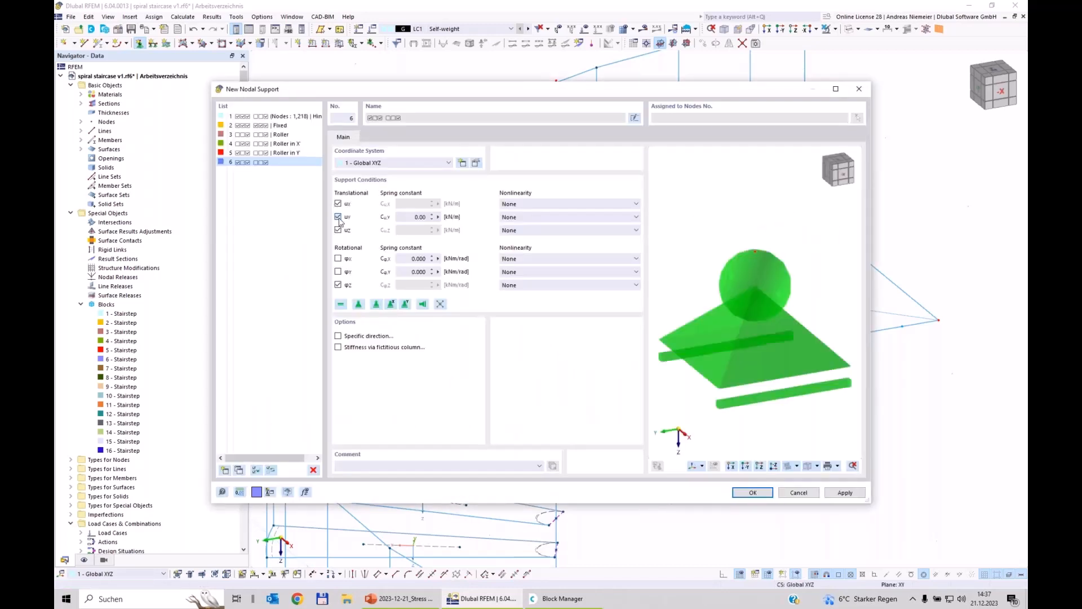
left_click(753, 492)
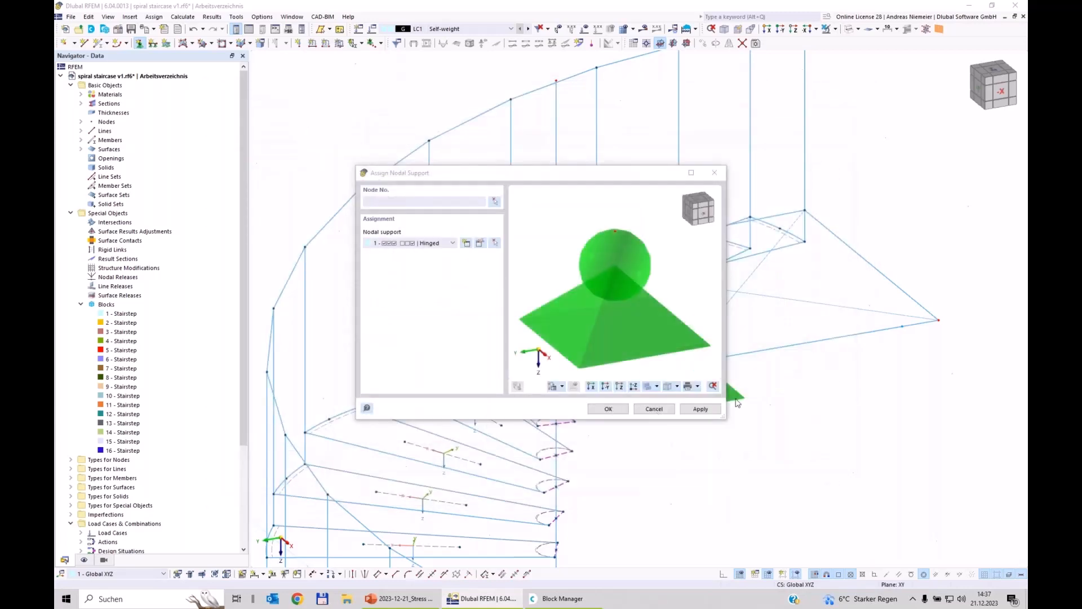
left_click(902, 326)
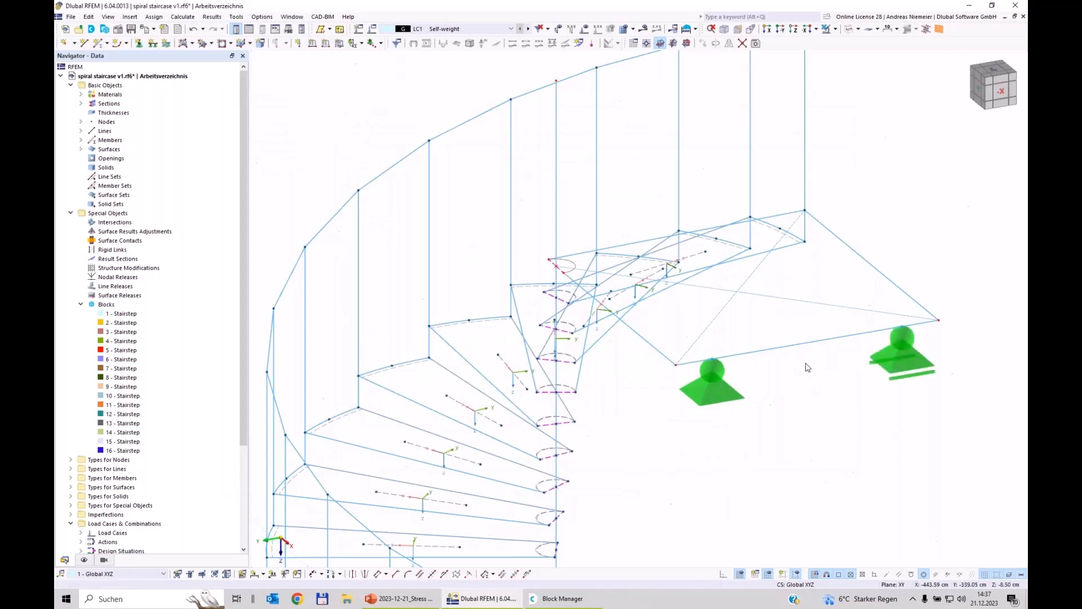
- Examine the landing and its supports in the solid rendering, and return to the wireframe display
scroll(807, 372, "down", 5)
middle_click_drag(806, 396, 610, 385)
middle_click_drag(611, 386, 657, 455, "ctrl")
scroll(674, 386, "up", 6)
scroll(657, 454, "down", 1)
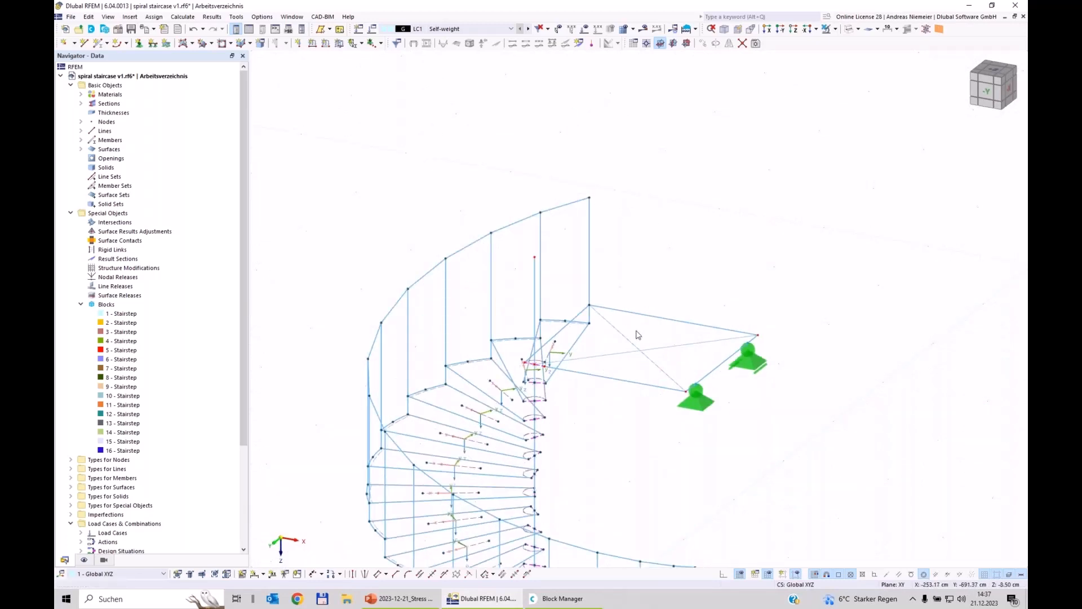
left_click(863, 30)
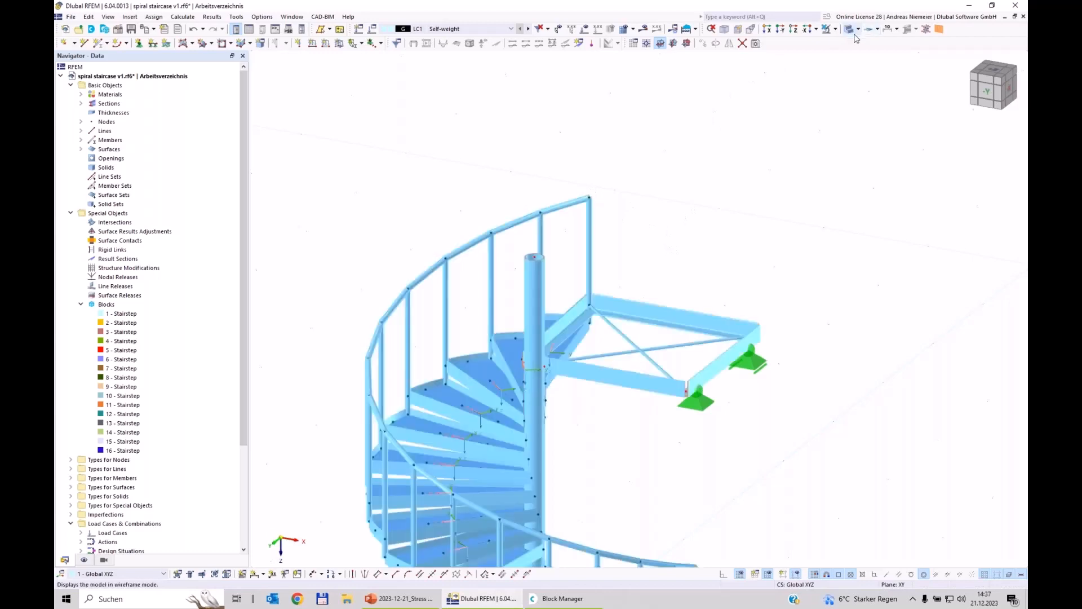
middle_click_drag(678, 262, 694, 198, "ctrl")
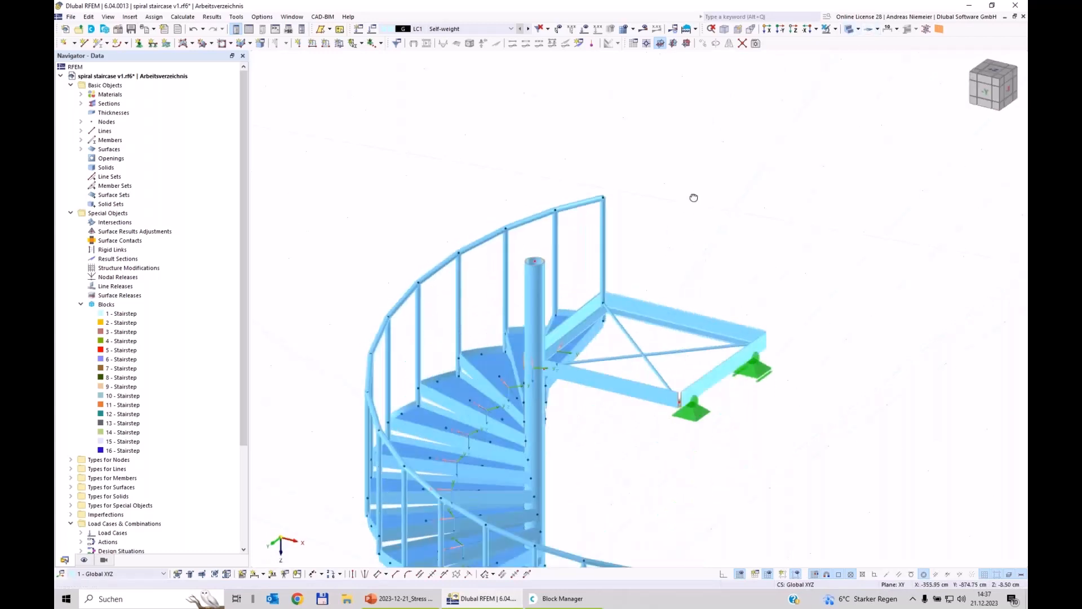
left_click(851, 29)
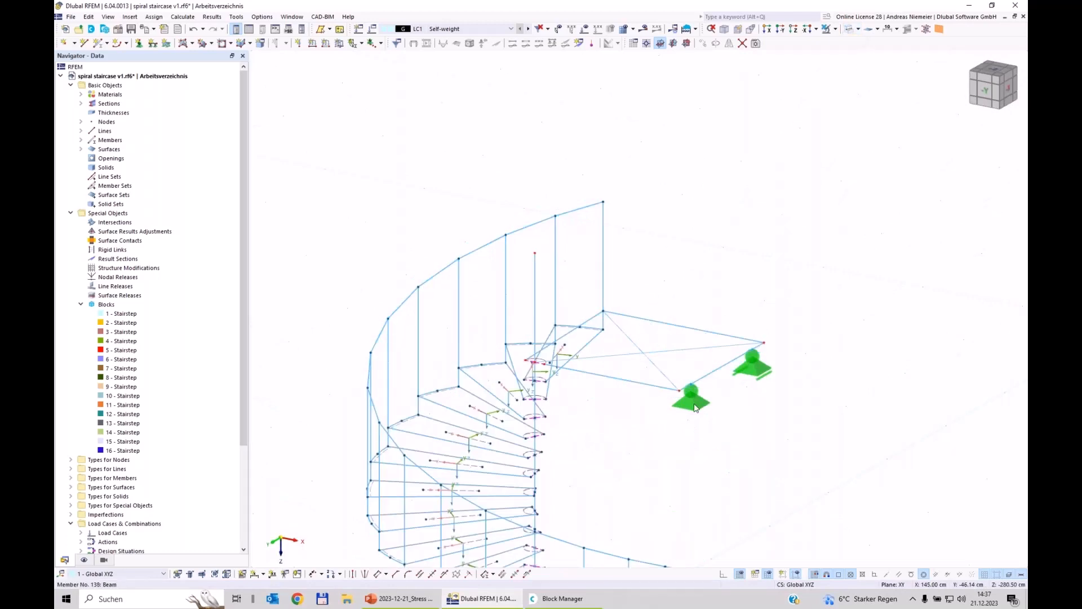
- Define a Load Transfer surface with the load transfer direction Isotropic | FEA and the surface weight option enabled
left_click(192, 45)
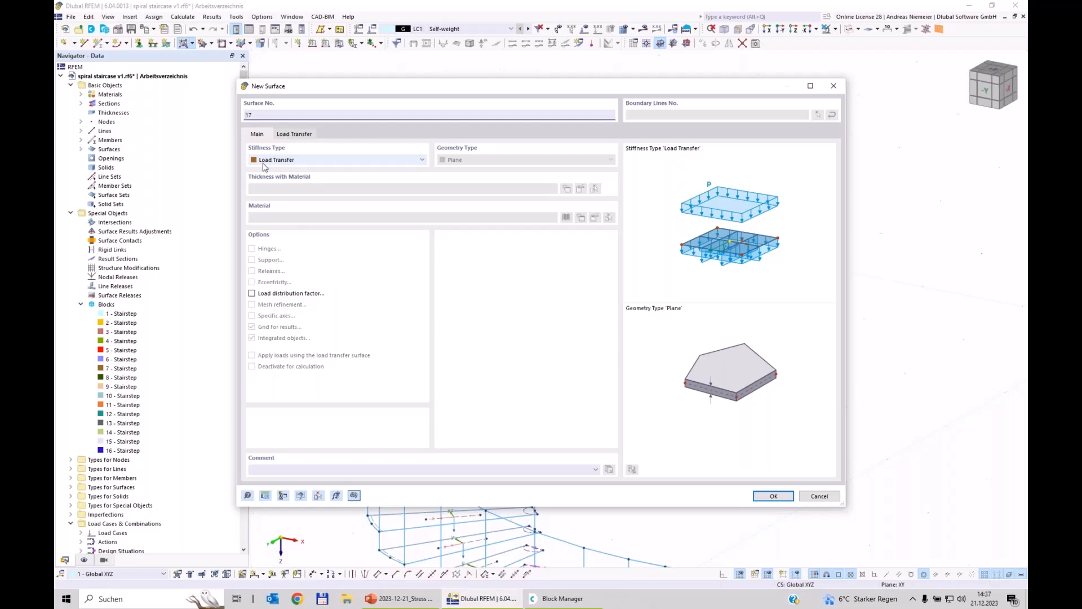
left_click(296, 134)
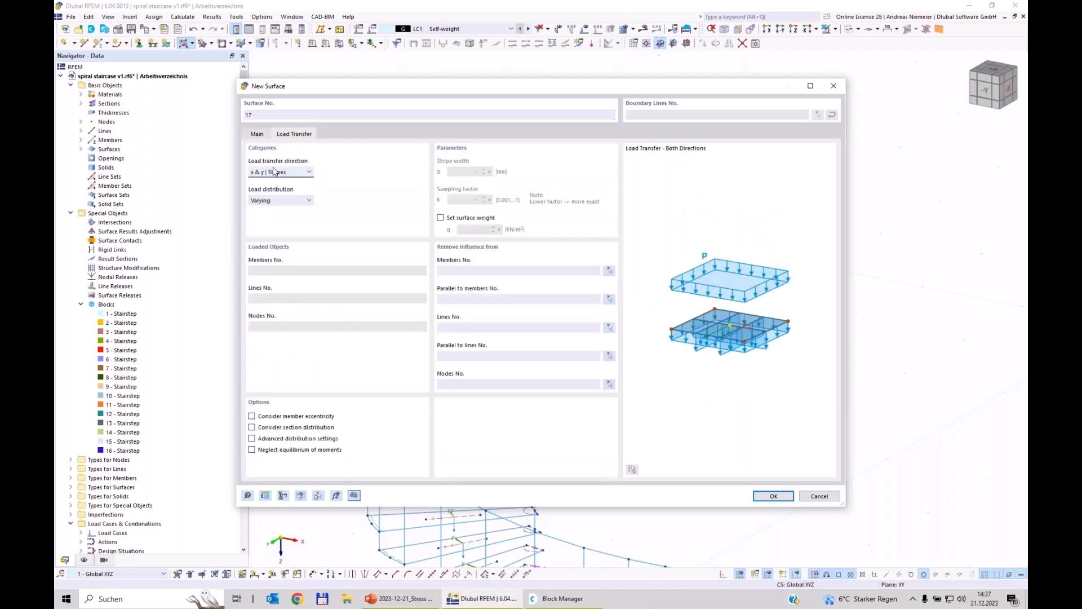
left_click(280, 172)
left_click(266, 181)
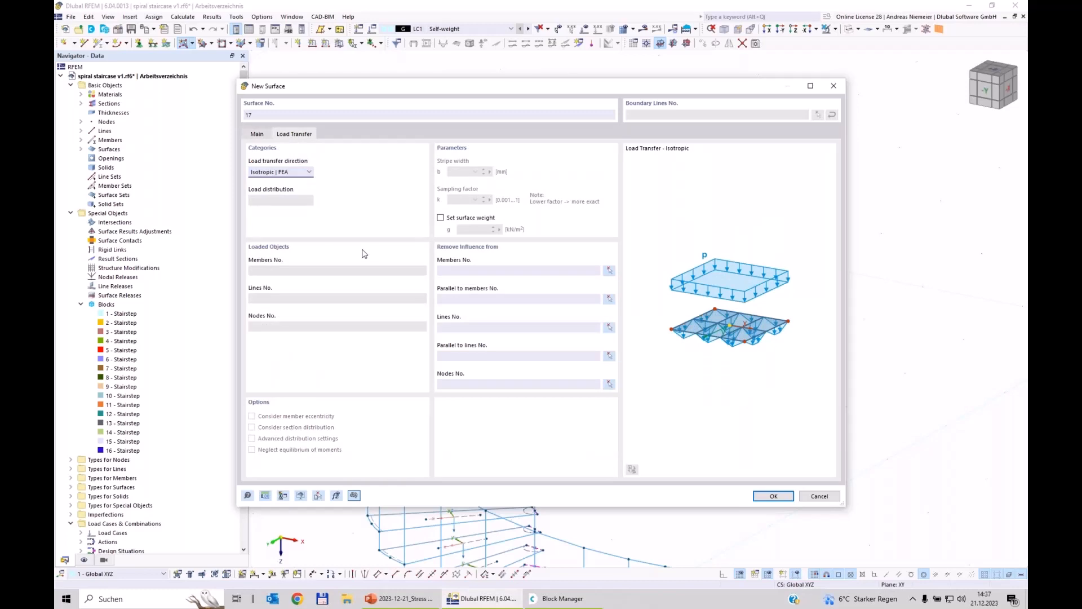
left_click(441, 218)
left_click(773, 496)
left_click(771, 496)
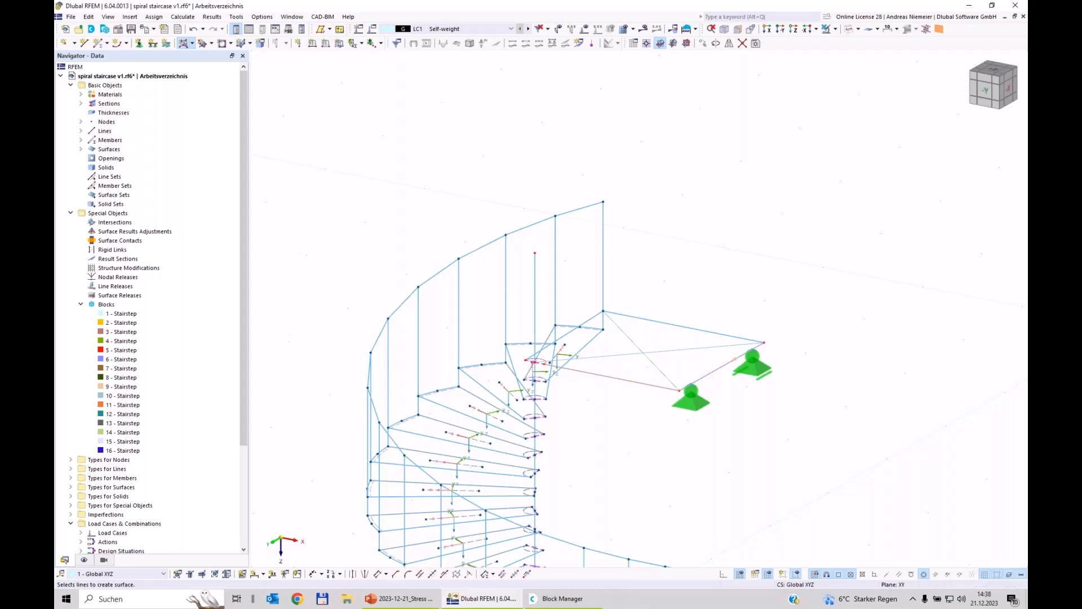
- Create the load transfer surface from the landing's boundary lines, including the arc around the column
scroll(585, 322, "up", 3)
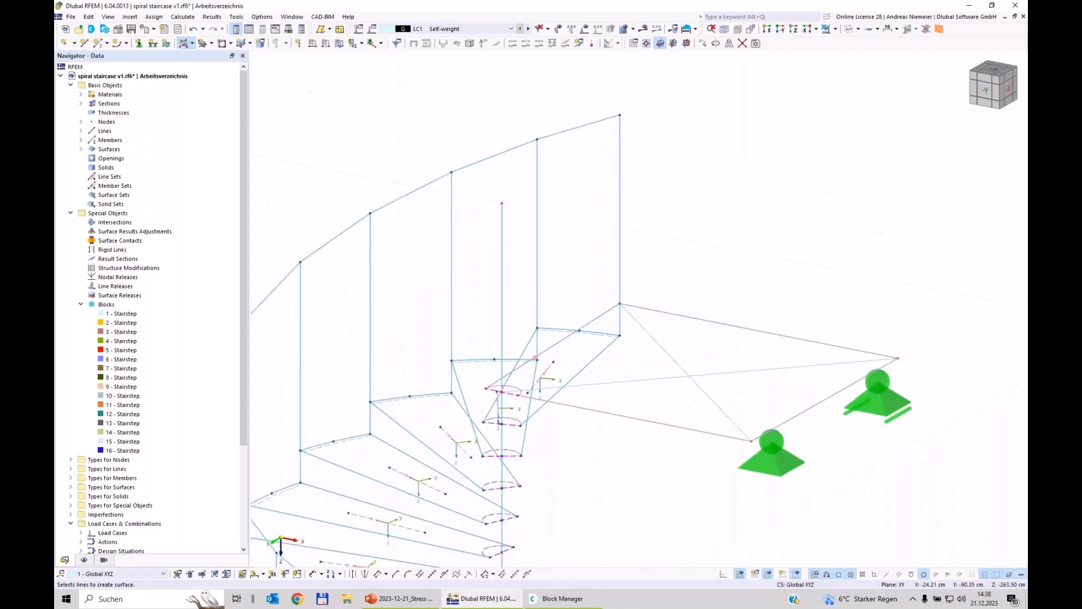
scroll(521, 380, "up", 3)
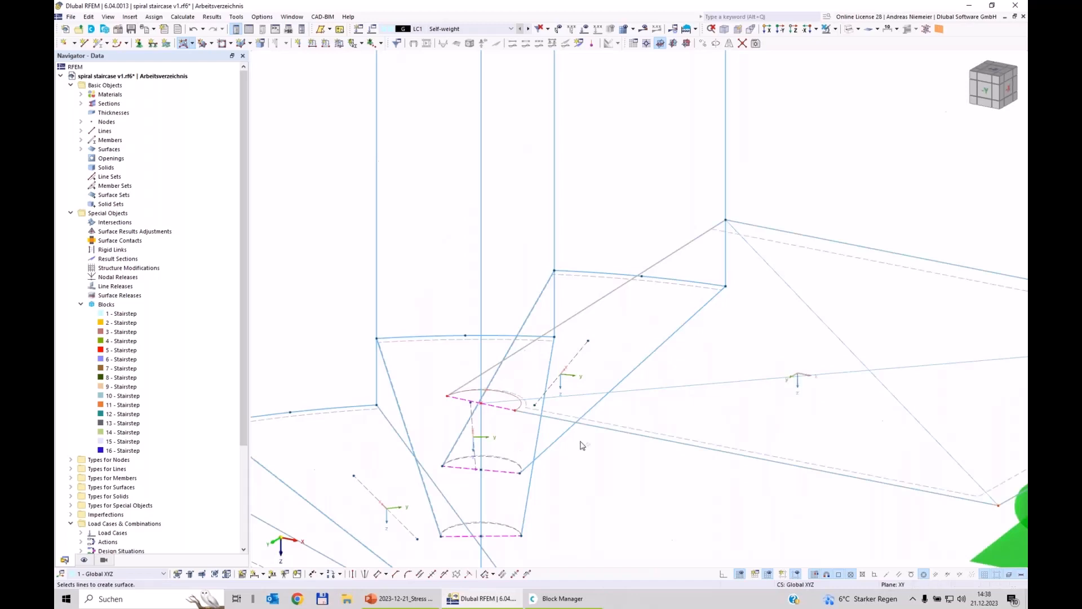
scroll(602, 452, "down", 3)
scroll(676, 473, "up", 1)
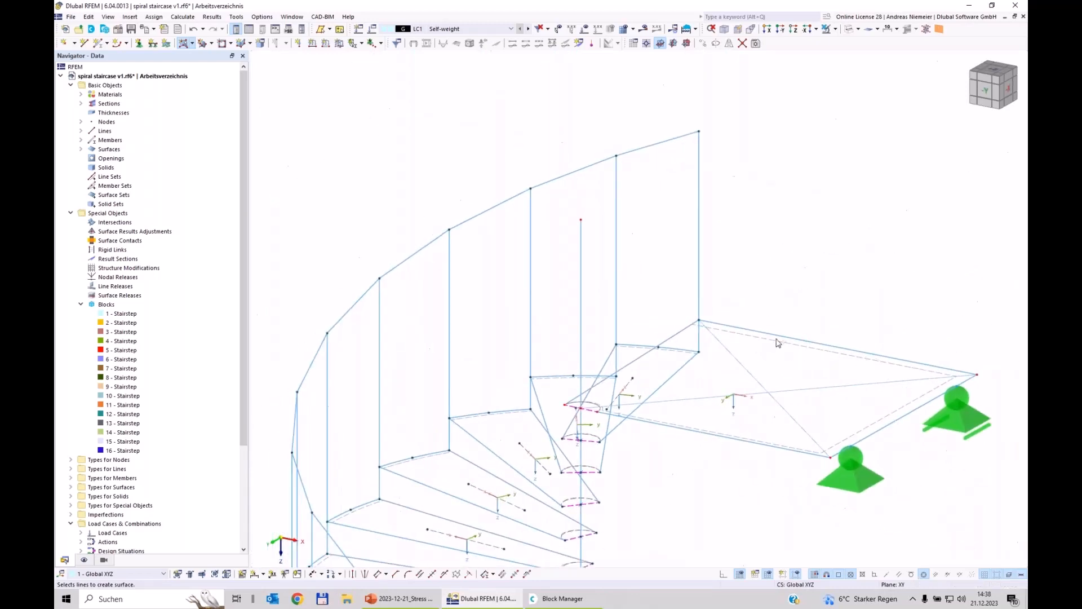
key("Escape")
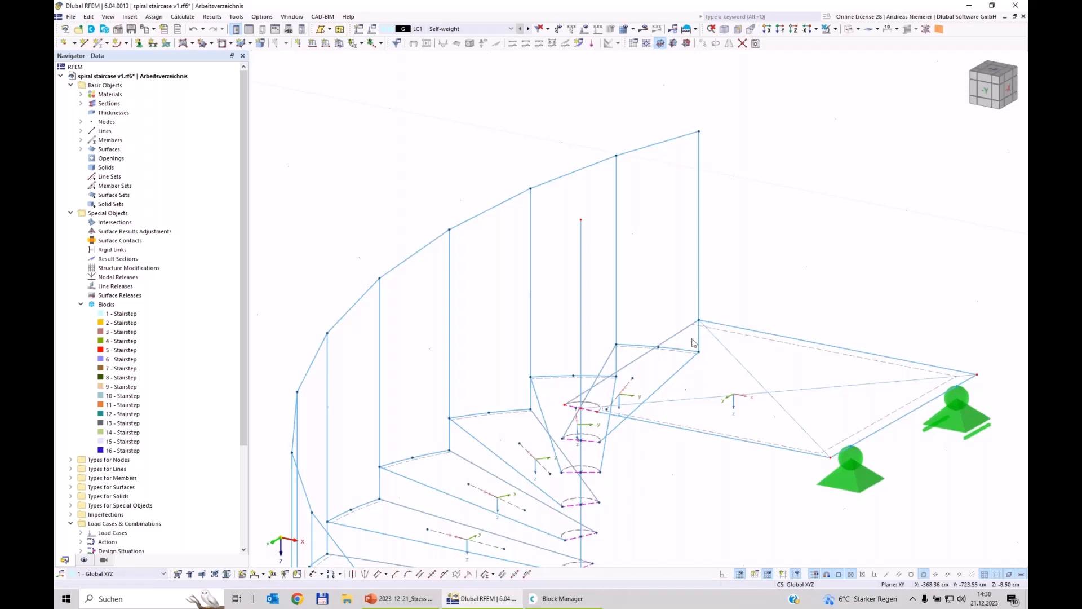
- Copy the landing's outer corner nodes upward by the height of the last railing post
middle_click_drag(636, 147, 559, 116, "ctrl")
scroll(515, 140, "up", 3)
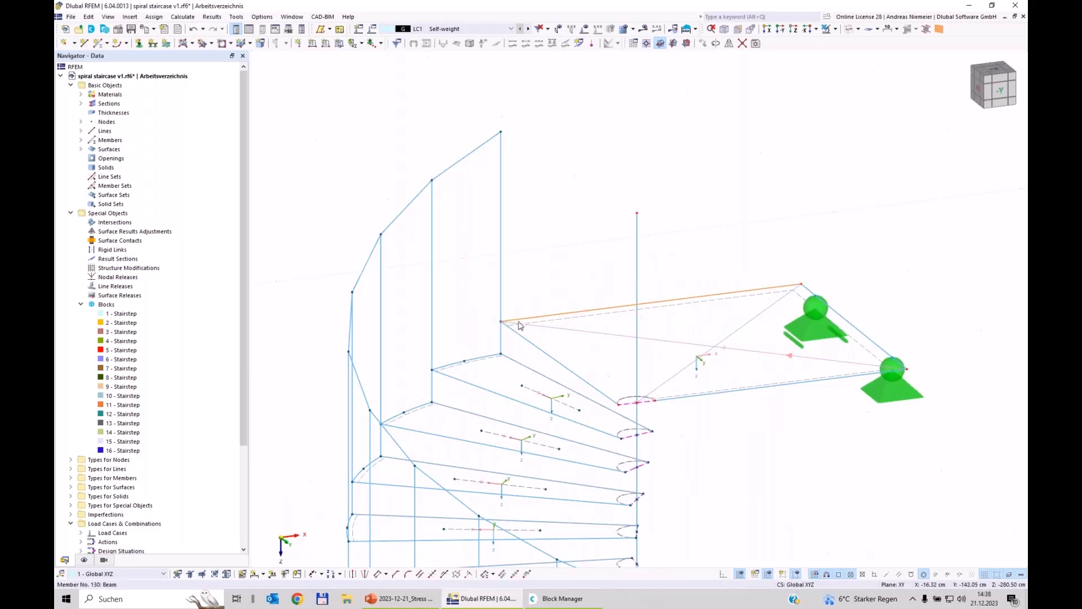
left_click_drag(774, 274, 819, 299)
left_click(501, 322, "ctrl")
left_click_drag(501, 323, 501, 133, "ctrl")
left_click(831, 458)
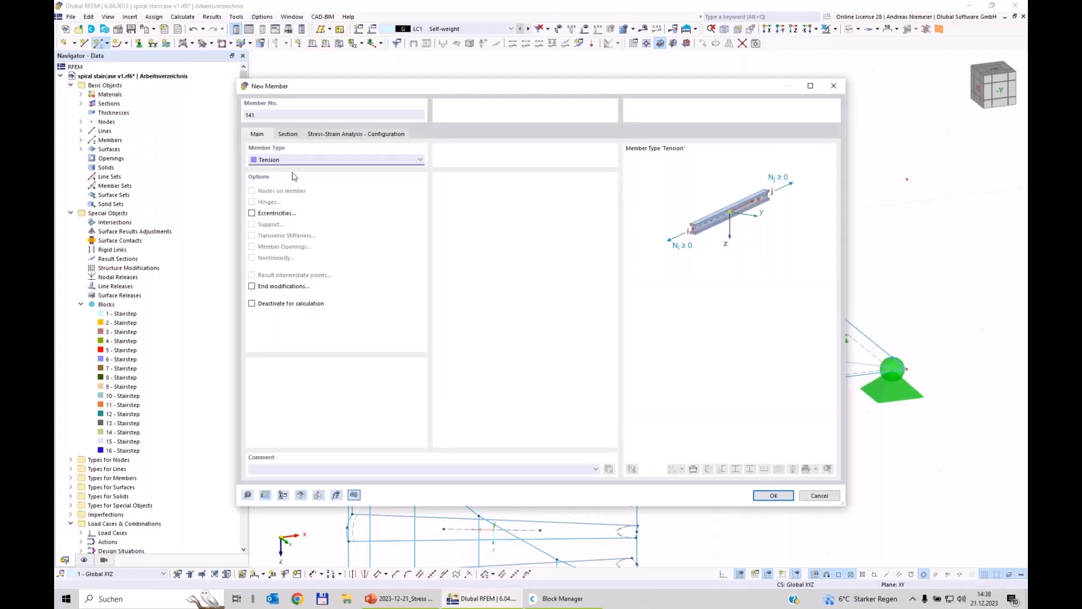
- Define the new railing member as a Beam with section 37 - CHS 50x2.5 in S235
left_click(278, 159)
left_click(276, 178)
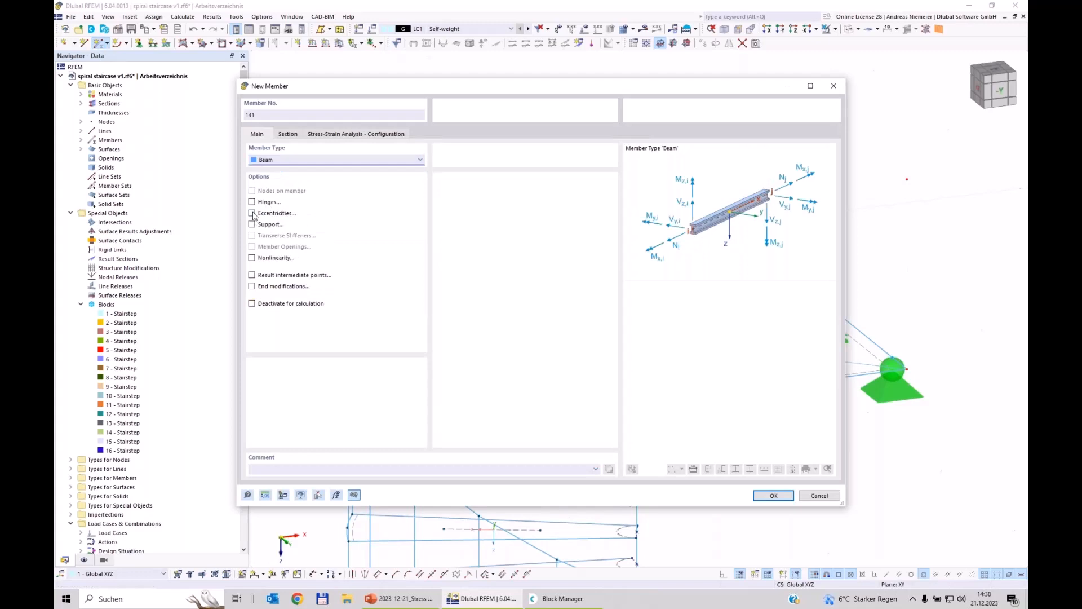
left_click(291, 140)
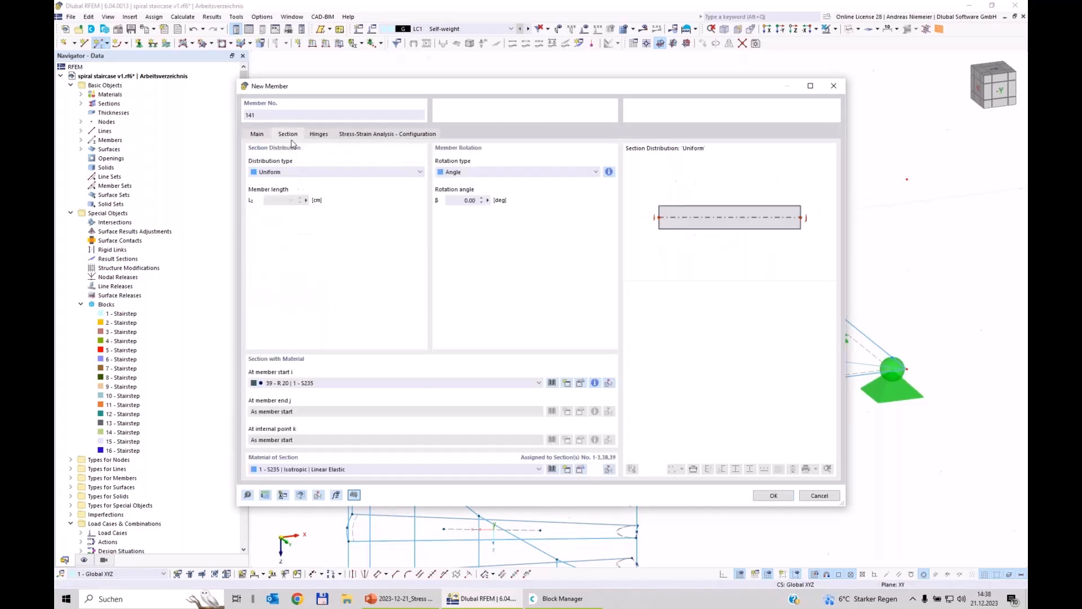
left_click(309, 384)
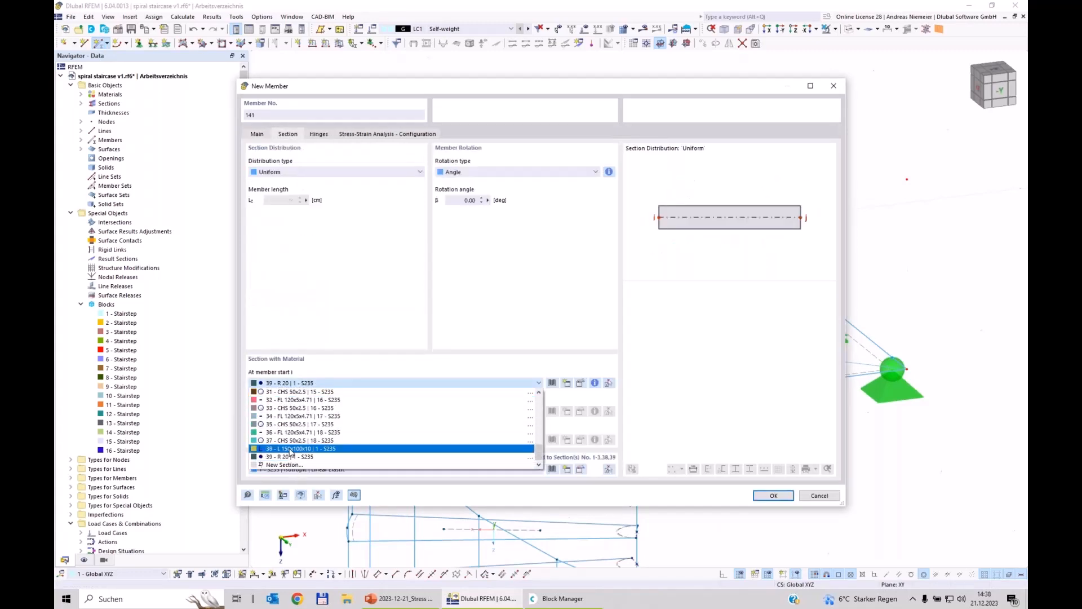
left_click(291, 440)
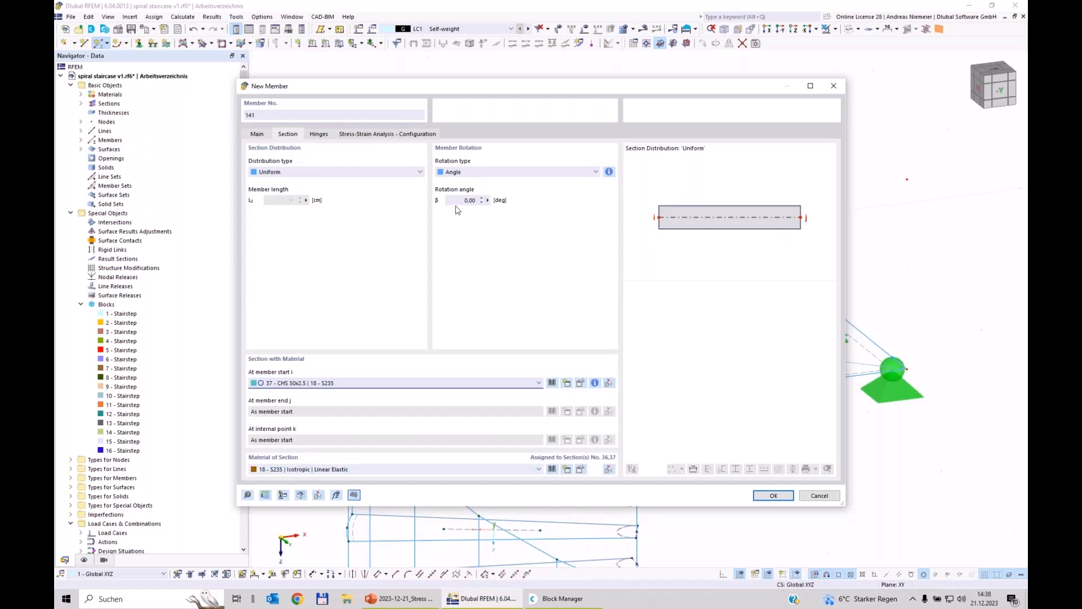
- Create a member start hinge in local xyz with φy and φz released, and accept the member definition
left_click(319, 135)
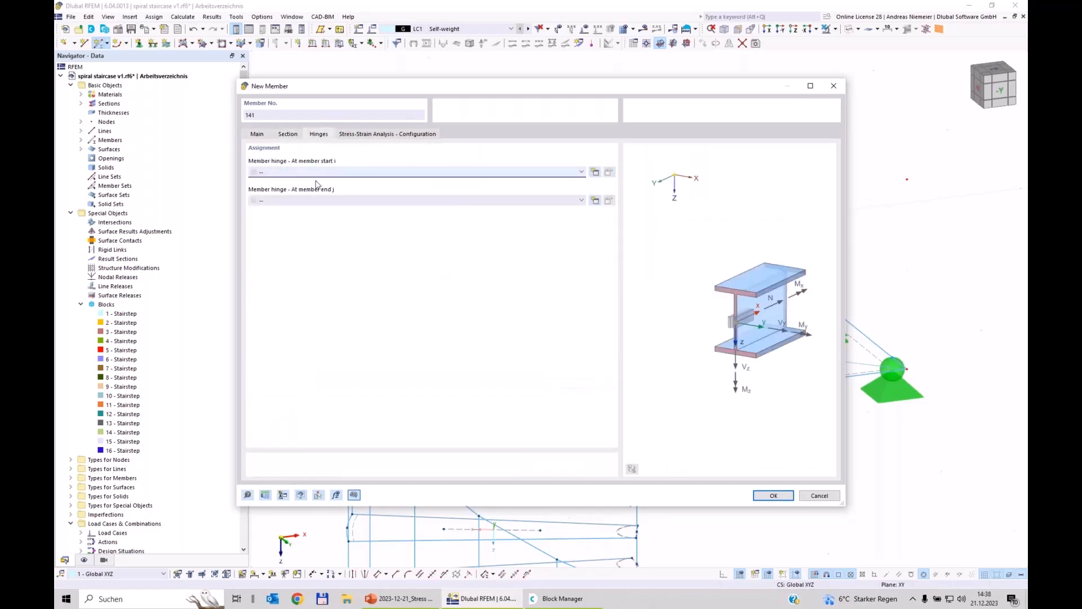
left_click(581, 172)
left_click(382, 193)
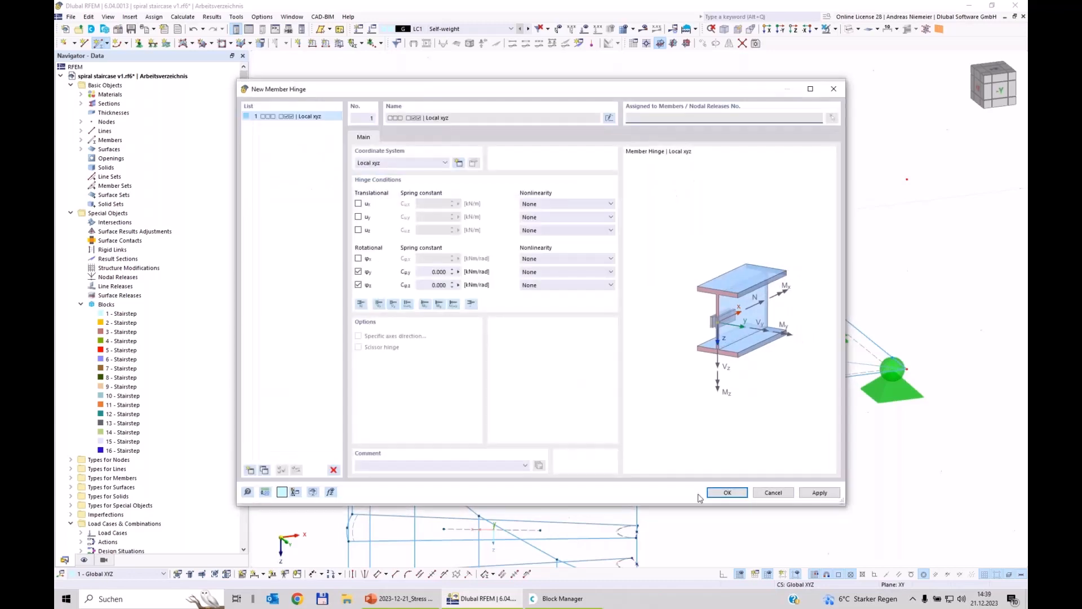
left_click(735, 494)
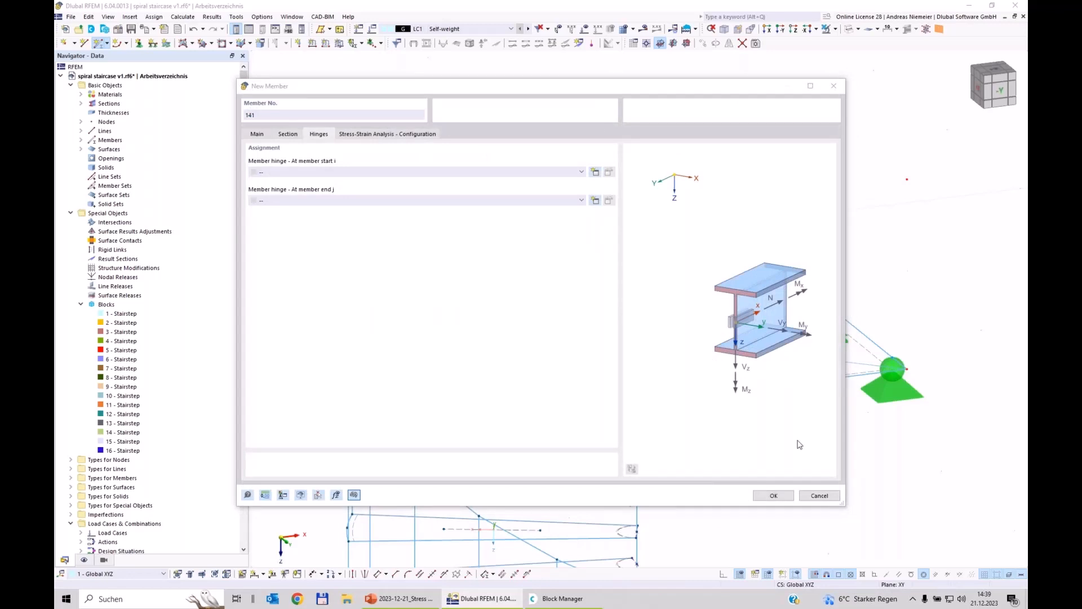
left_click(773, 495)
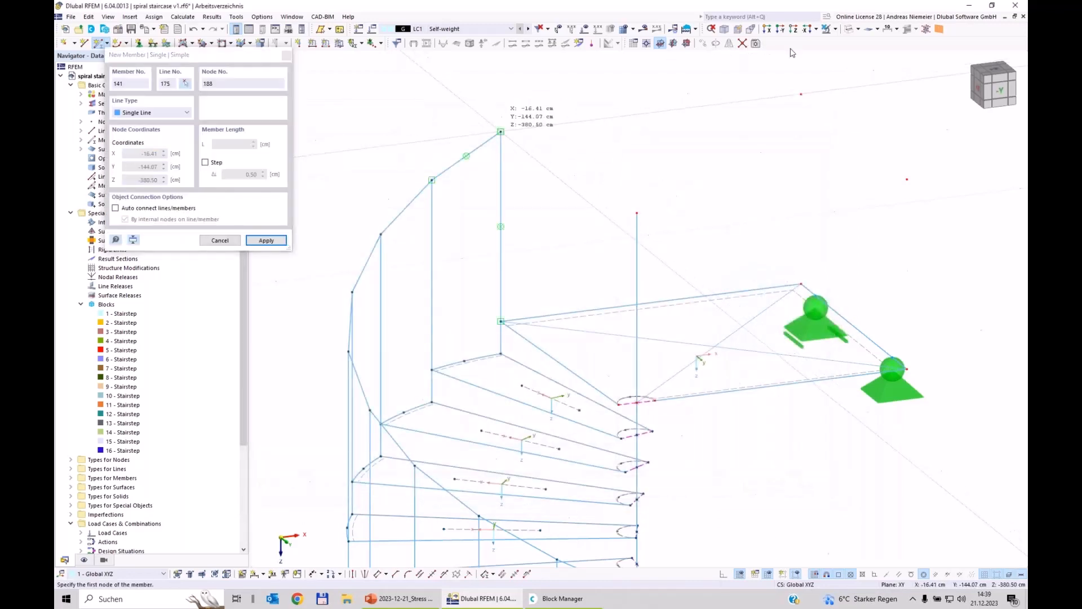
- Draw two railing members to the copied landing corner nodes, one from the last post's upper end and one from the column's upper end
left_click(501, 131)
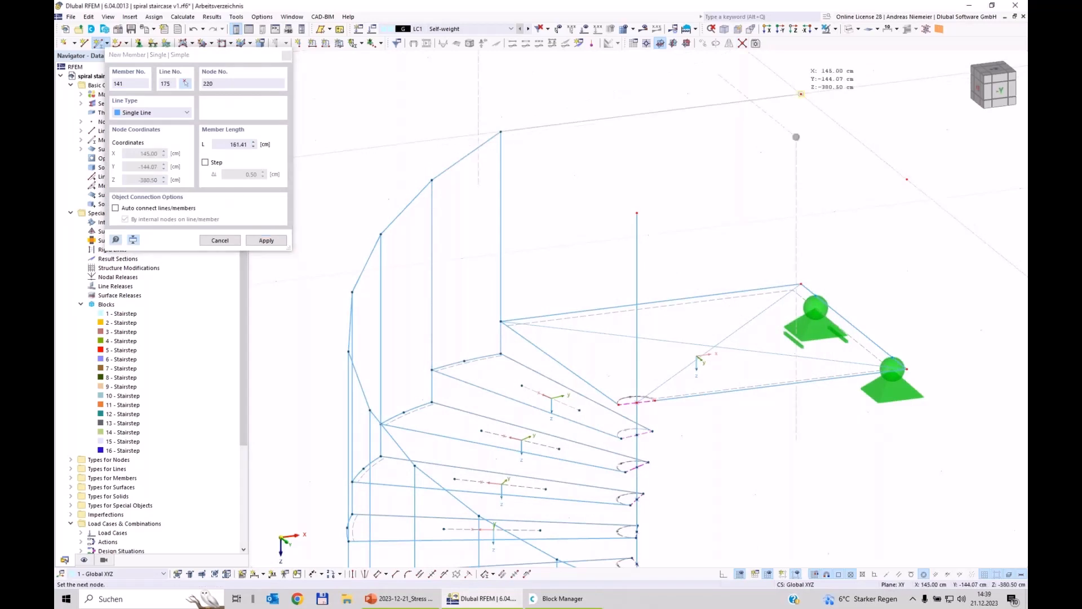
left_click(801, 94)
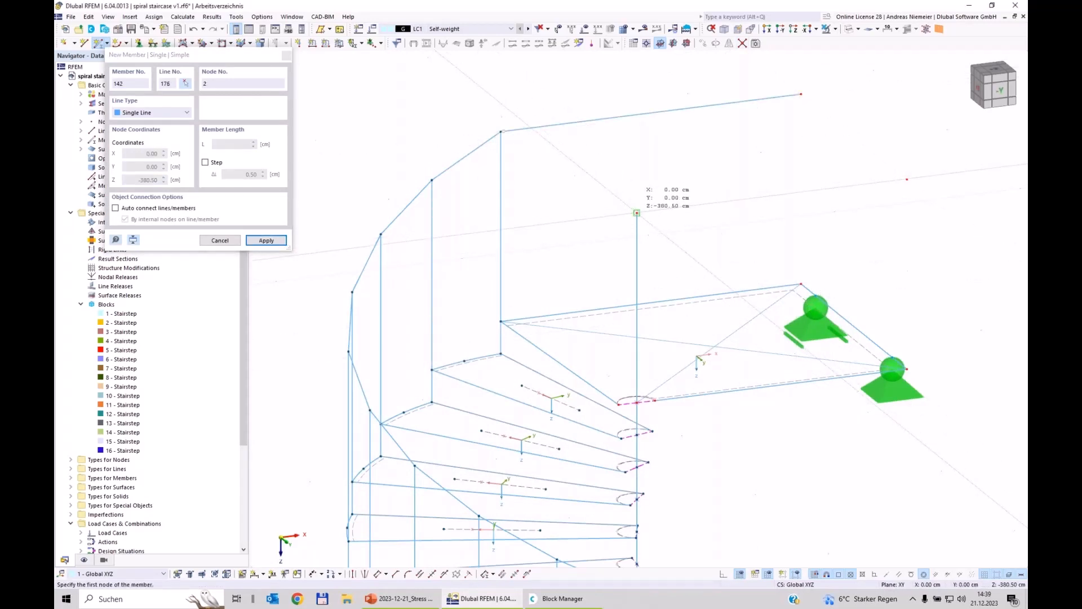
left_click(637, 213)
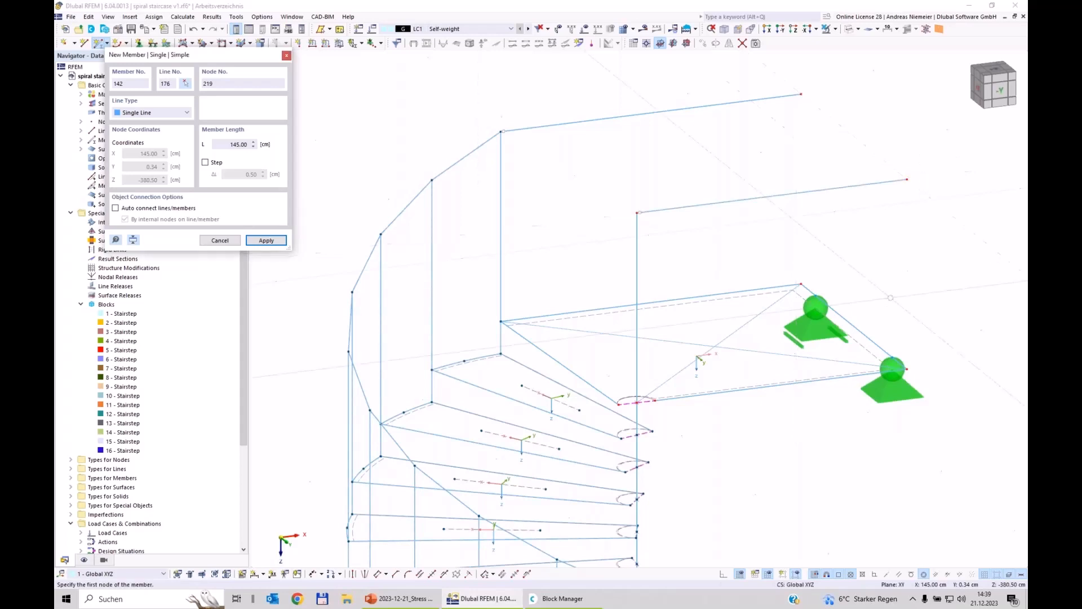
key("Escape")
- Define a nodal support fixing uX, uY, uZ and φX with φY and φZ free, and assign it to both railing members' outer ends
scroll(636, 203, "down", 1)
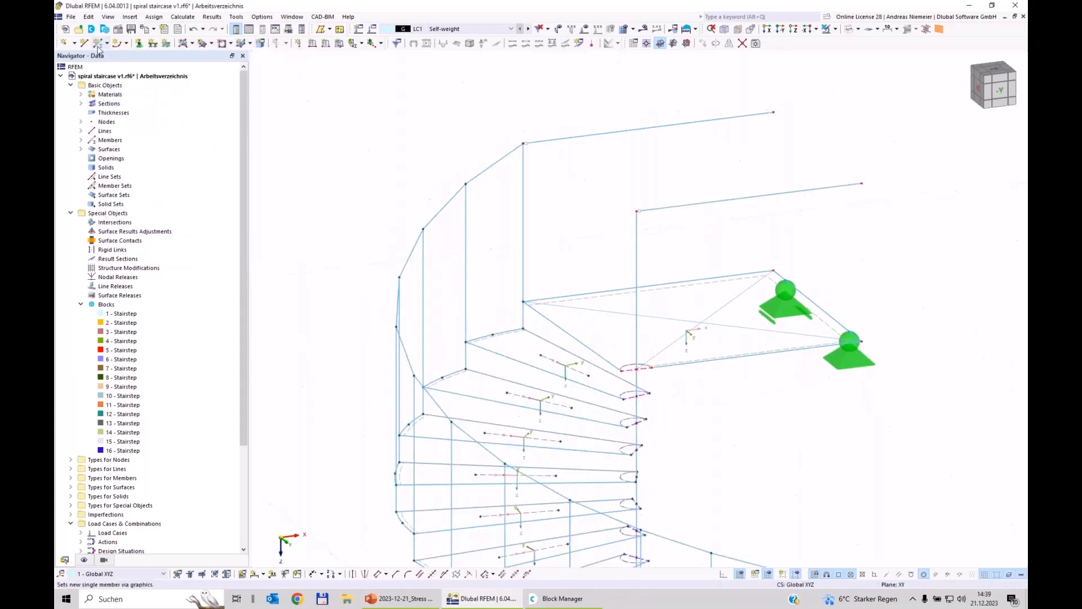
left_click(140, 44)
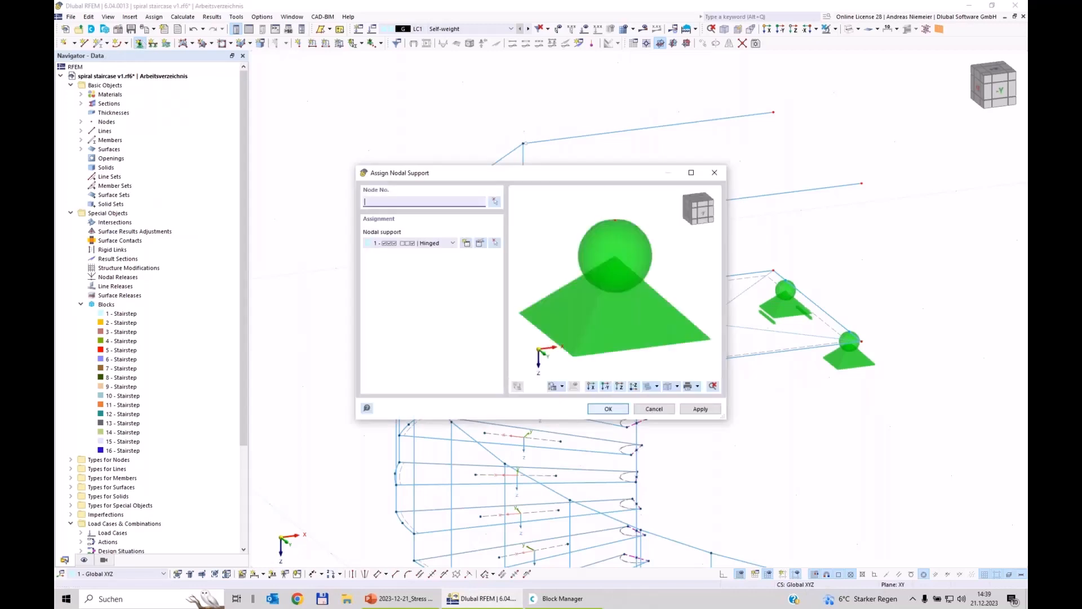
left_click(465, 245)
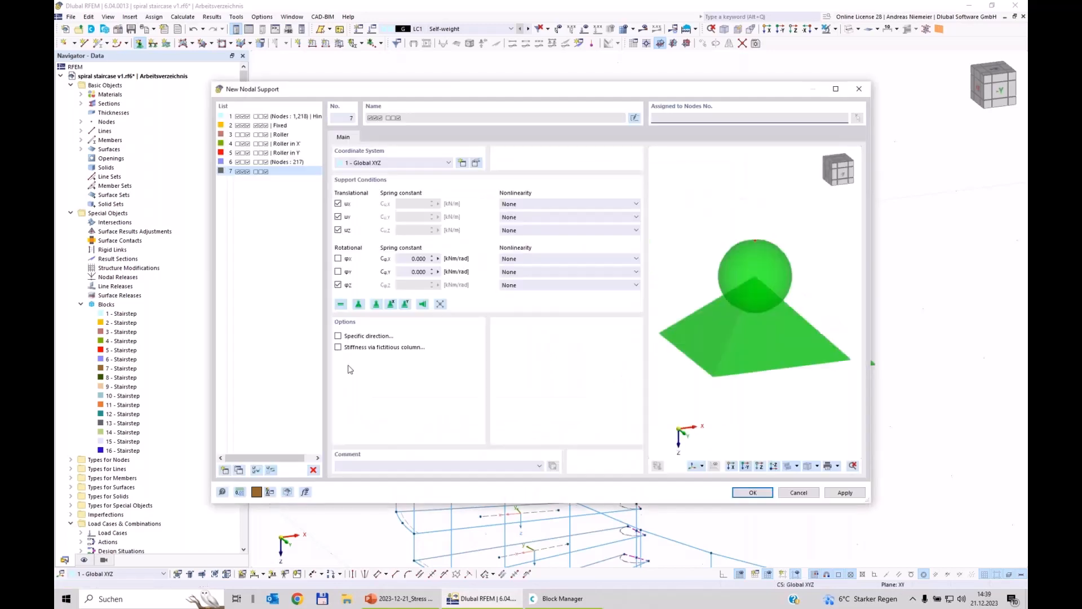
left_click(338, 258)
left_click(338, 284)
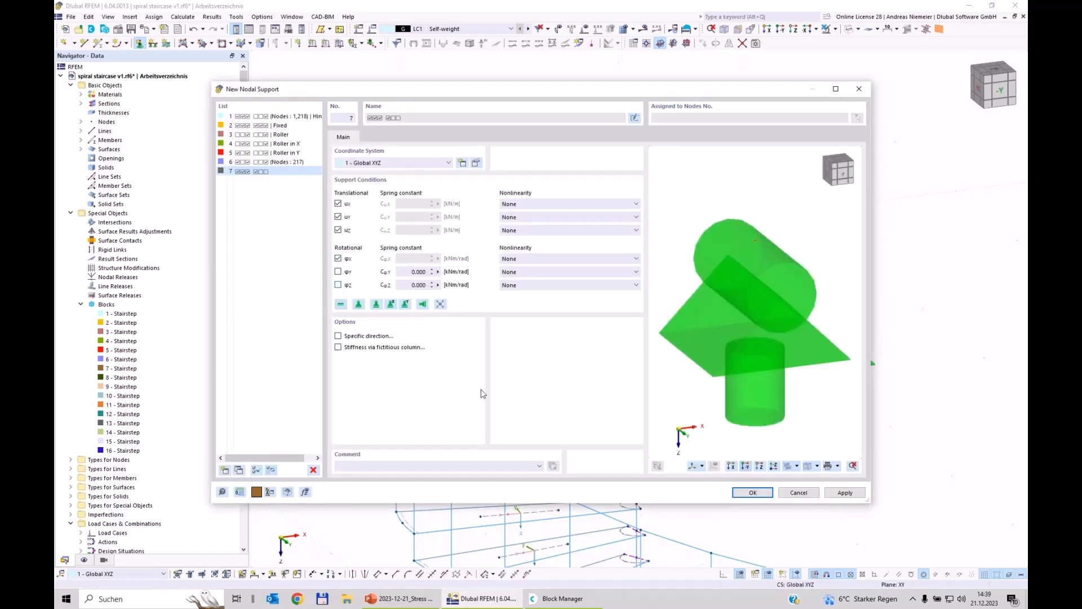
left_click(752, 493)
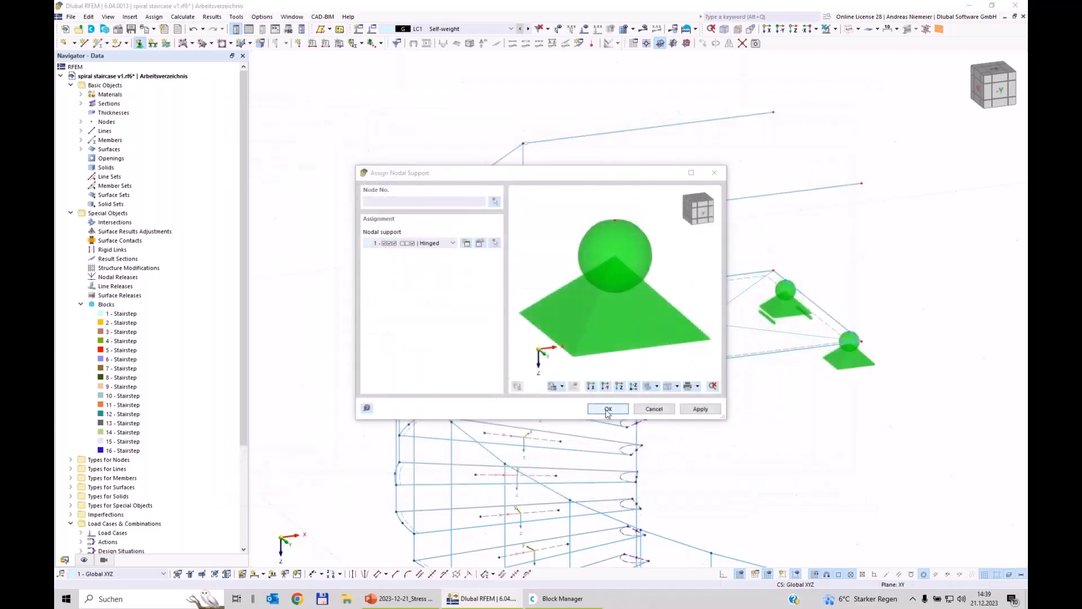
left_click(648, 409)
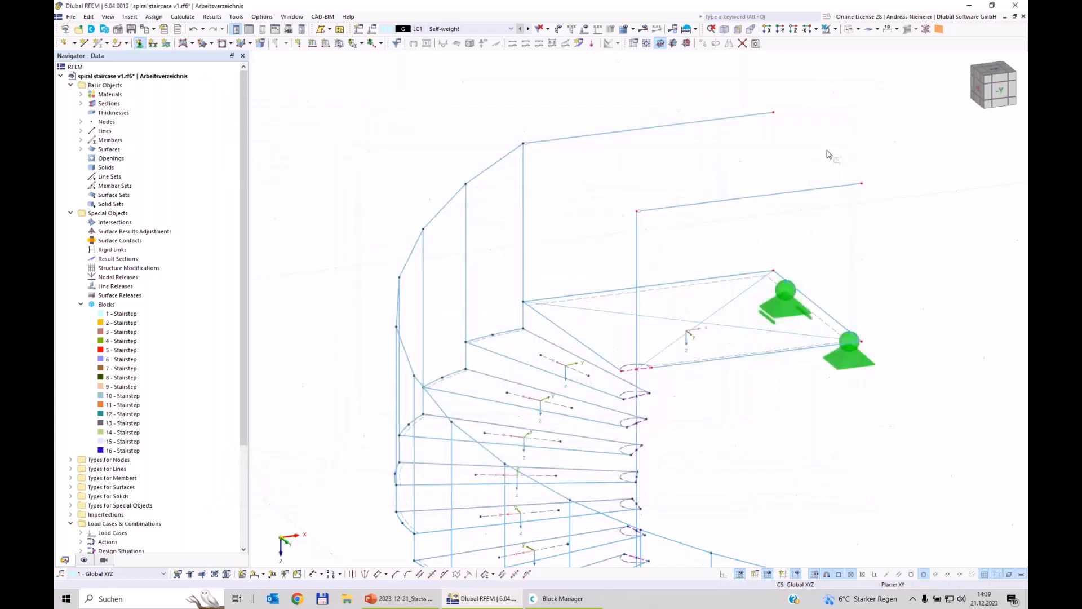
left_click_drag(745, 80, 934, 232)
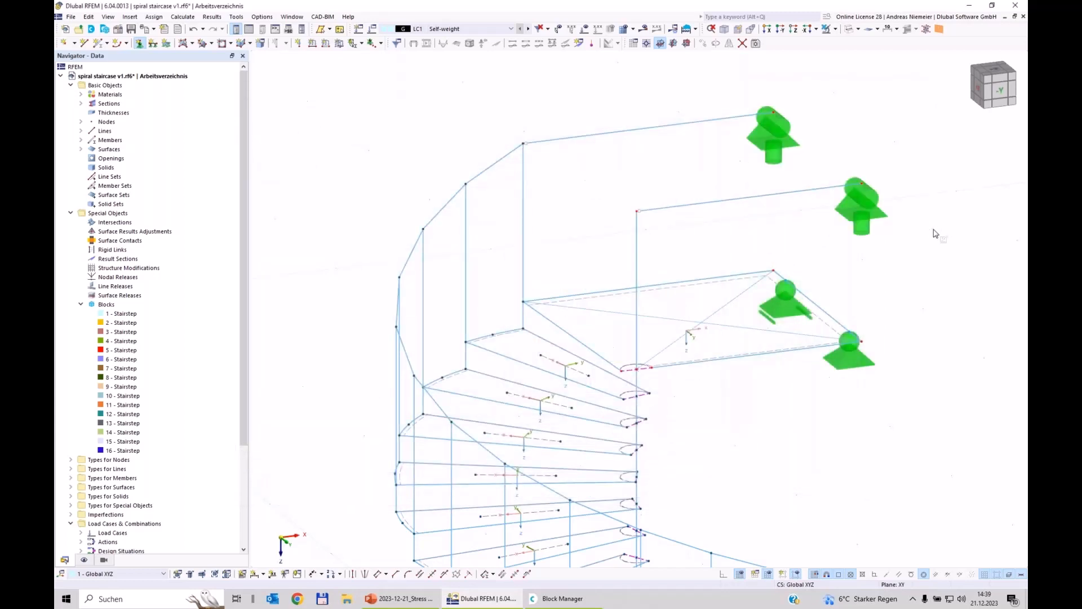
- Show the Member Axis Systems x, y, z and examine the orientation of the new railing members
scroll(931, 233, "down", 4)
right_click(863, 333)
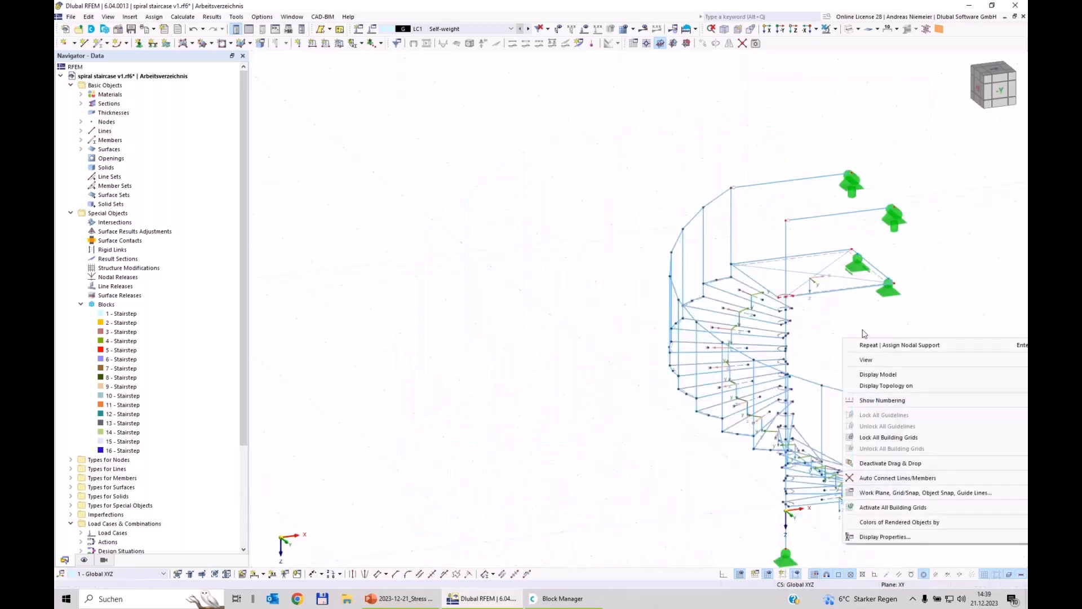
left_click(837, 323)
middle_click_drag(886, 332, 724, 309)
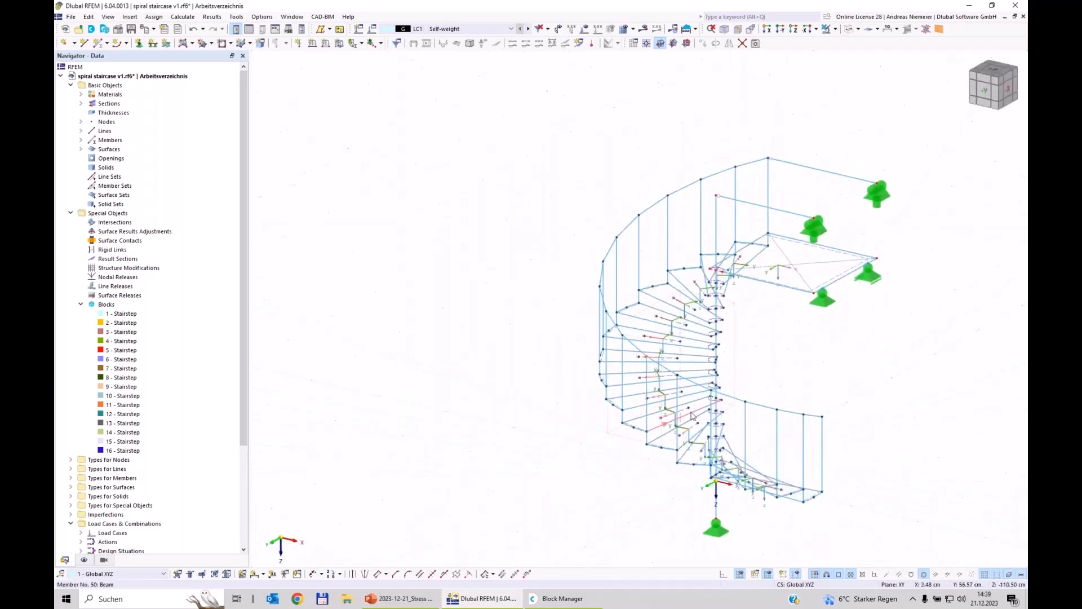
left_click(84, 560)
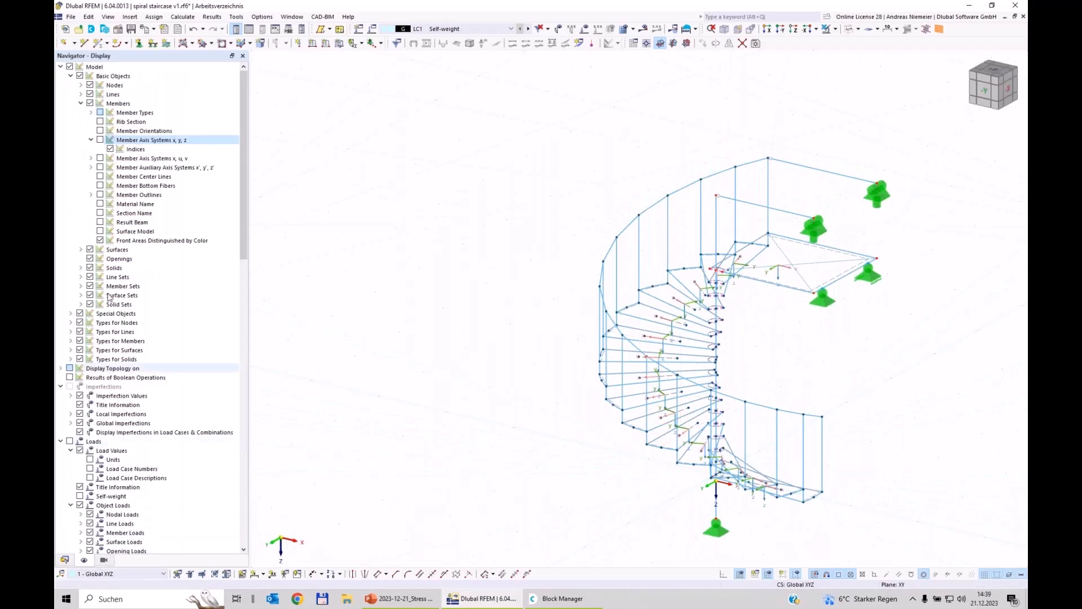
left_click(91, 140)
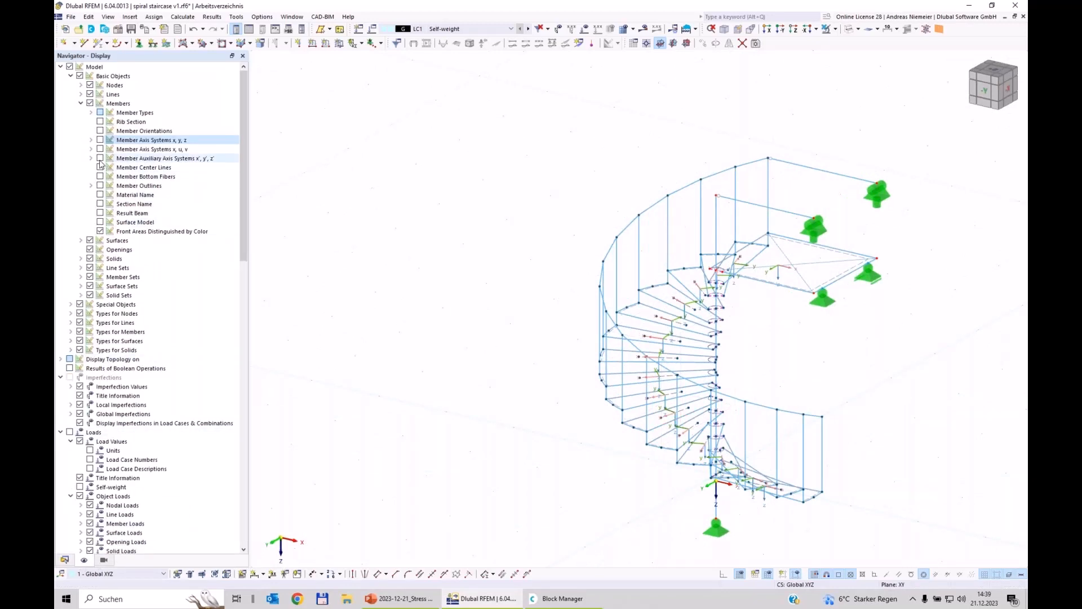
left_click(99, 159)
left_click(100, 159)
left_click(100, 140)
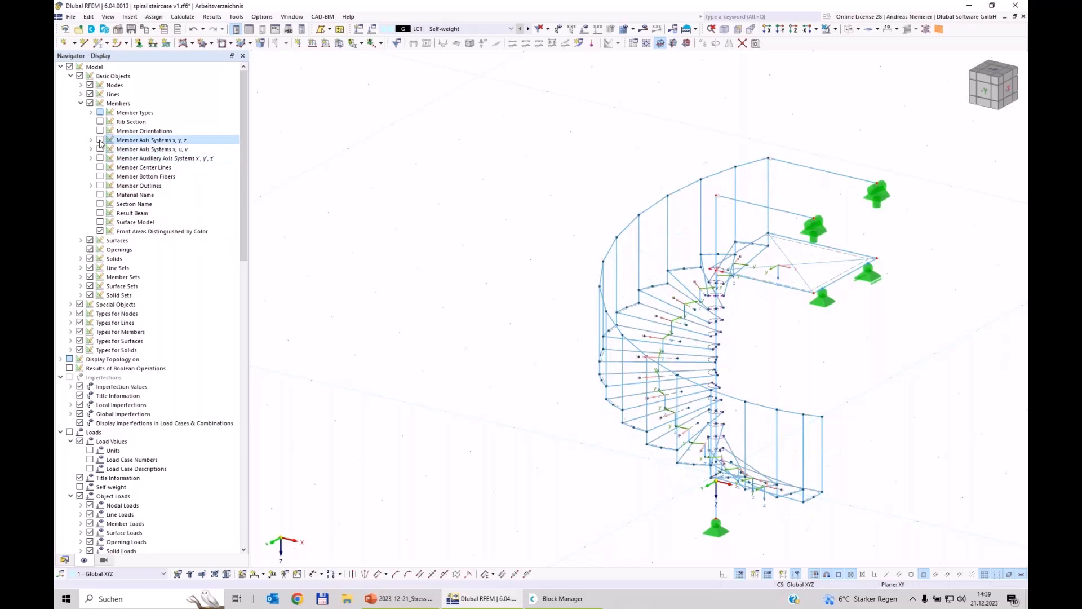
left_click(99, 141)
mouse_move(363, 246)
middle_mouse_down("ctrl")
mouse_move(435, 387)
mouse_move(375, 364)
mouse_move(721, 420)
middle_mouse_up("ctrl")
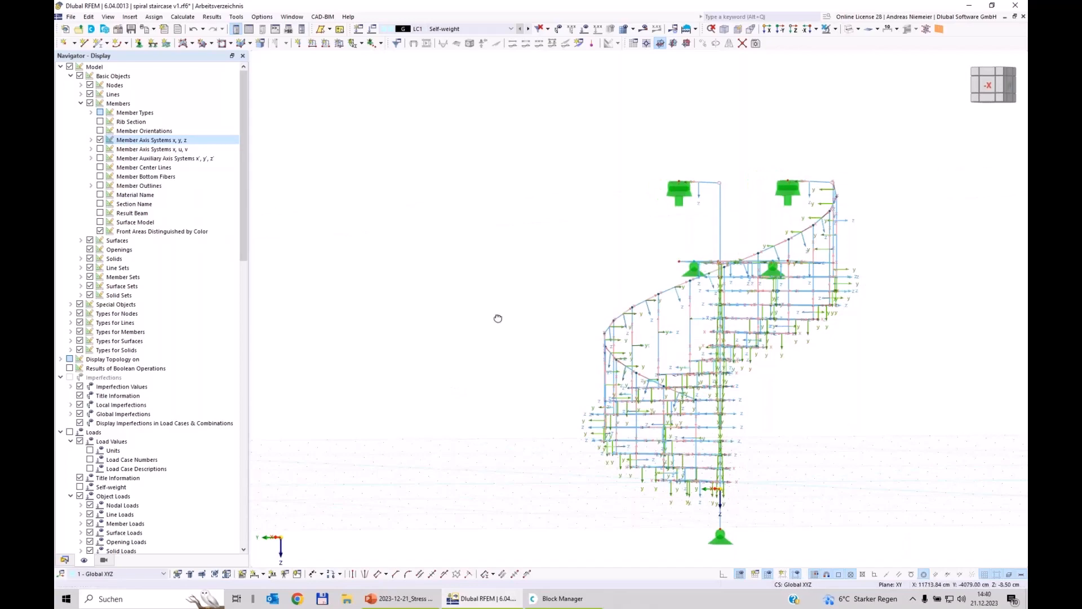
middle_click_drag(498, 319, 731, 179, "ctrl")
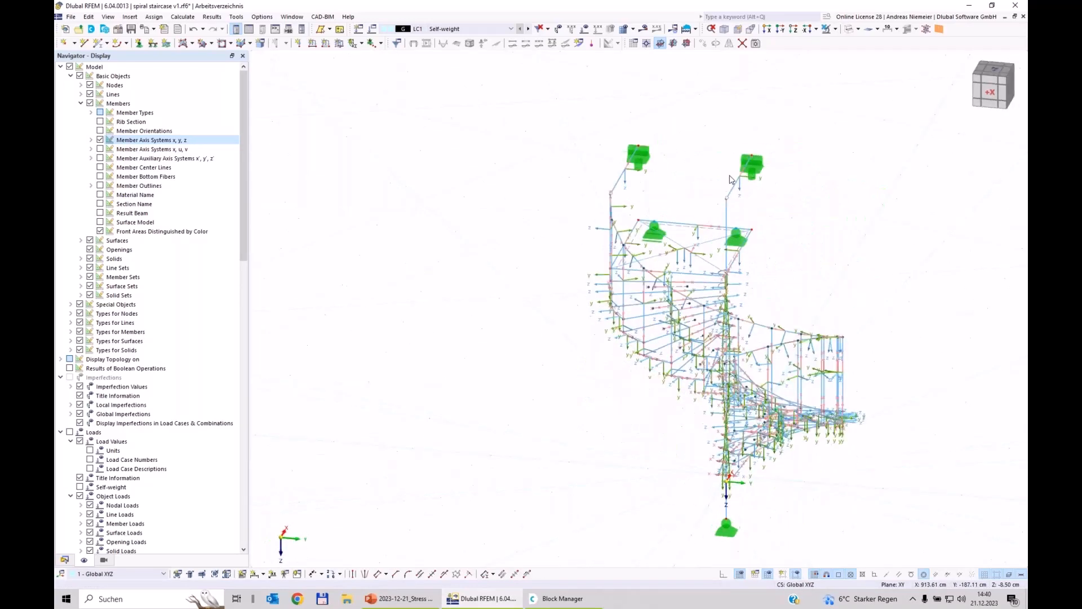
- Set the rotation angle of the railing member starting at the column to 180 deg
scroll(731, 180, "up", 3)
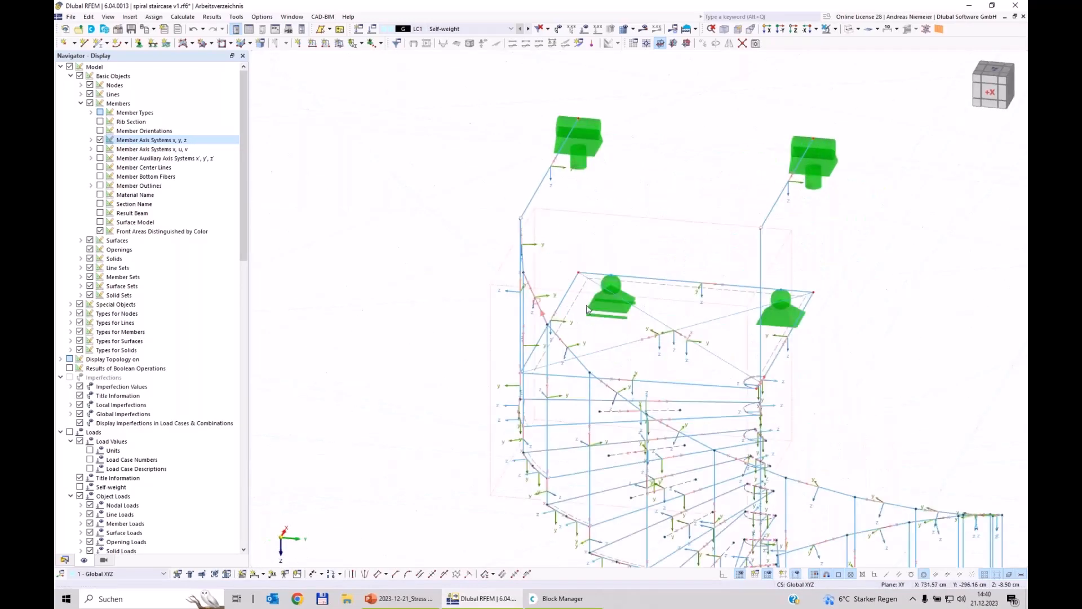
double_click(792, 324)
left_click(287, 134)
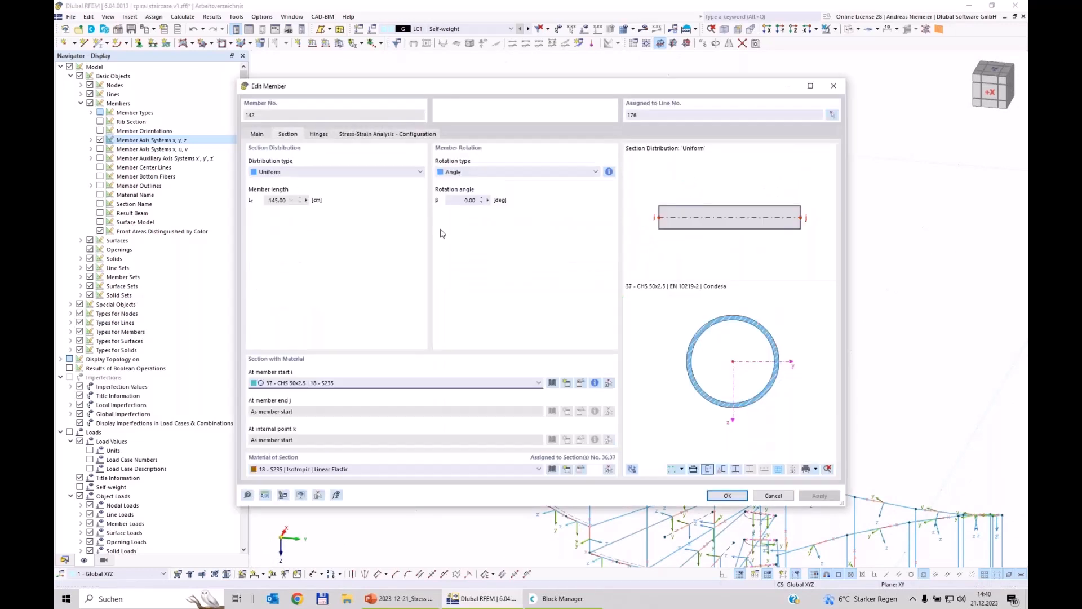
left_click(469, 200)
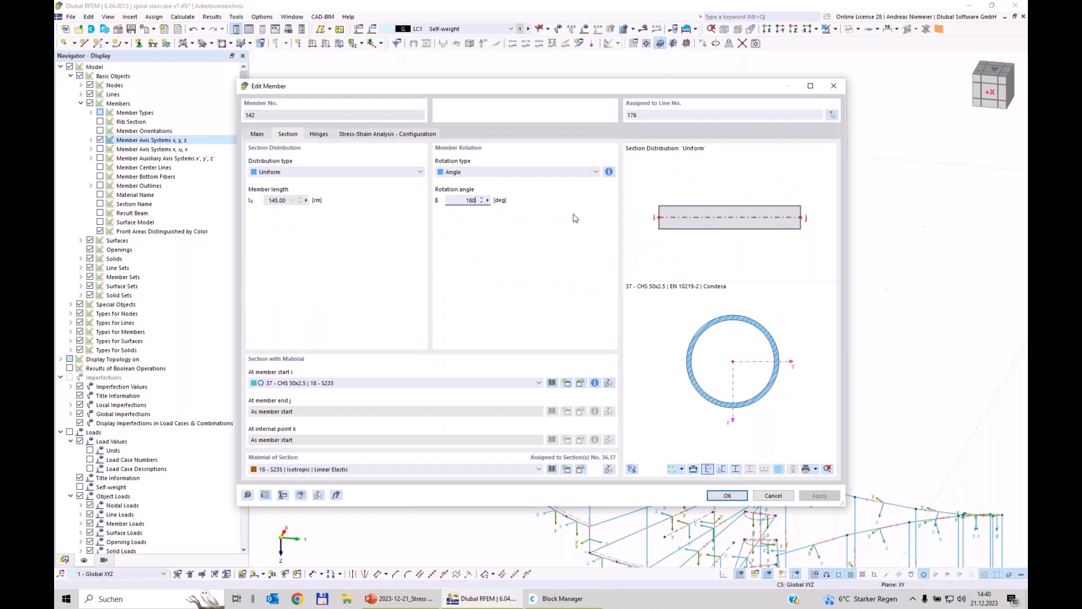
key("Return")
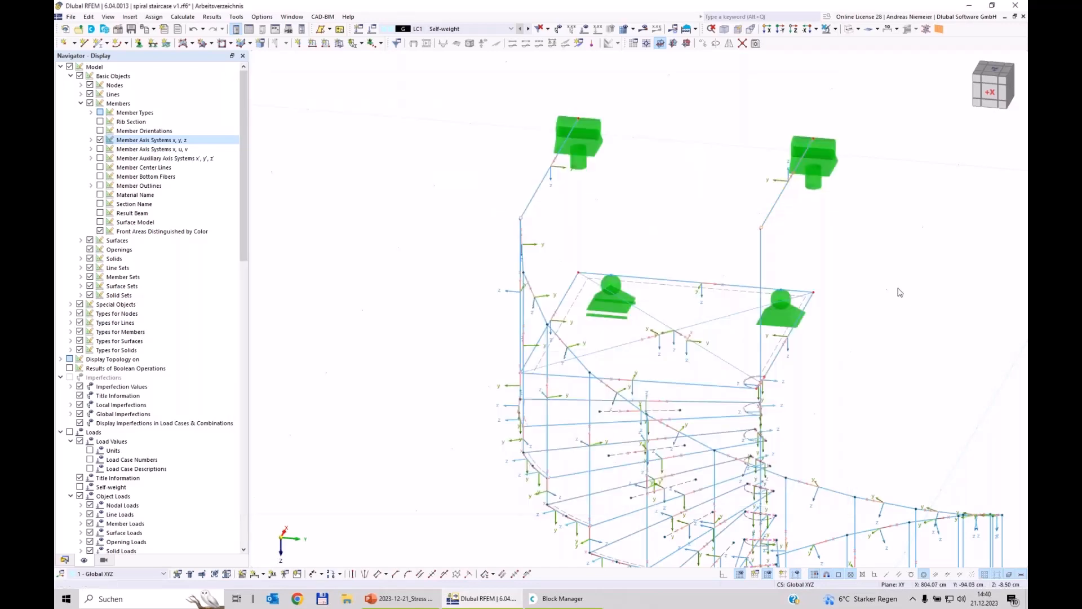
- Hide the Member Axis Systems x, y, z in the model
scroll(899, 293, "down", 3)
middle_click_drag(896, 314, 731, 276)
scroll(732, 282, "down", 1)
left_click(99, 140)
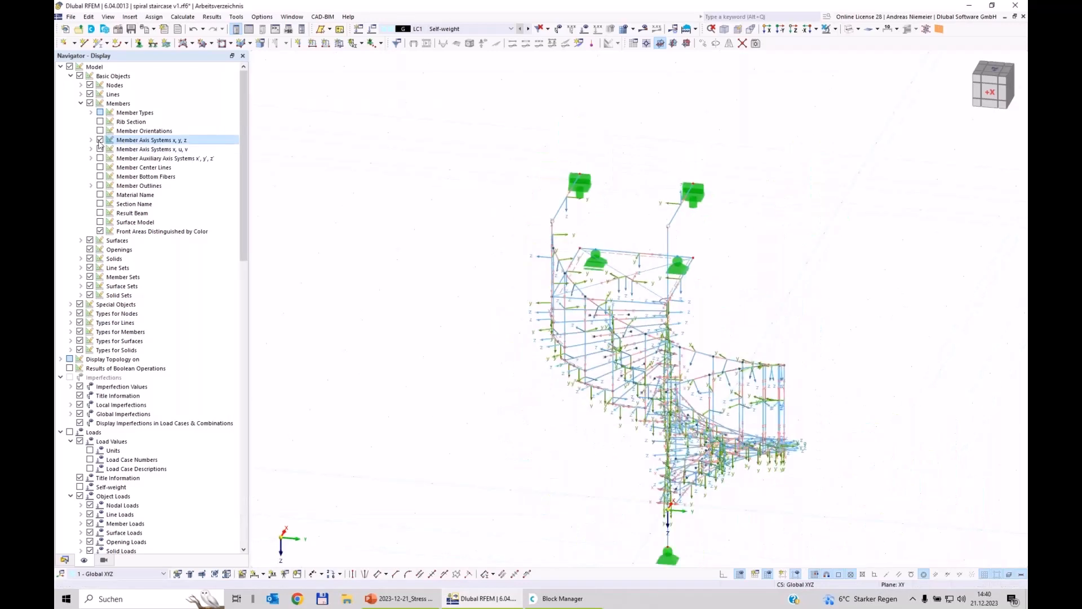
- Calculate load case LC1 Self-weight and examine the global deformations of the staircase
middle_click_drag(776, 326, 504, 261, "ctrl")
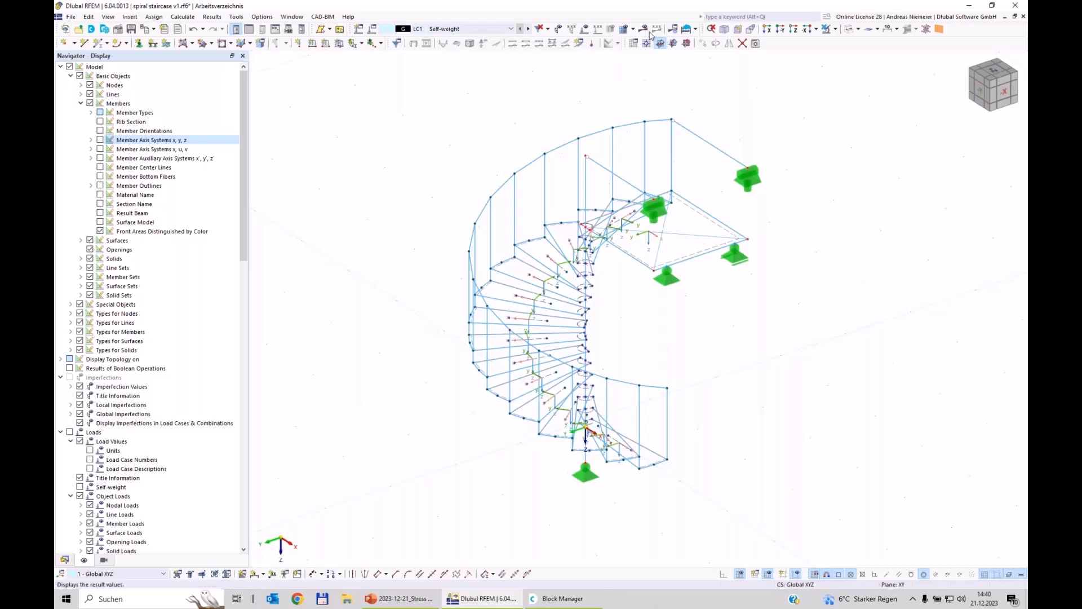
left_click(626, 29)
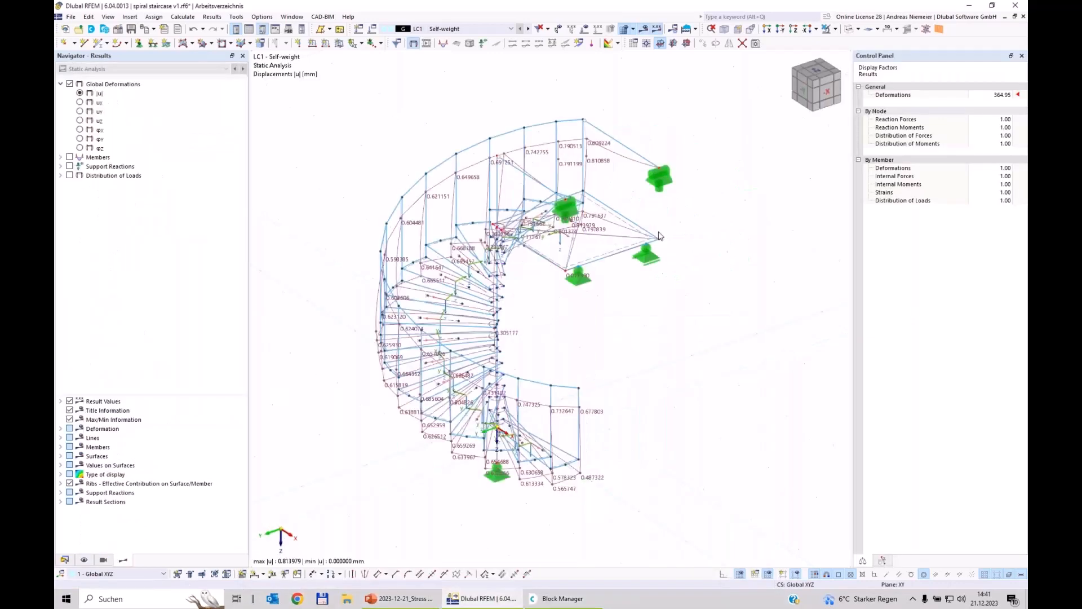
middle_click_drag(570, 378, 512, 165, "ctrl")
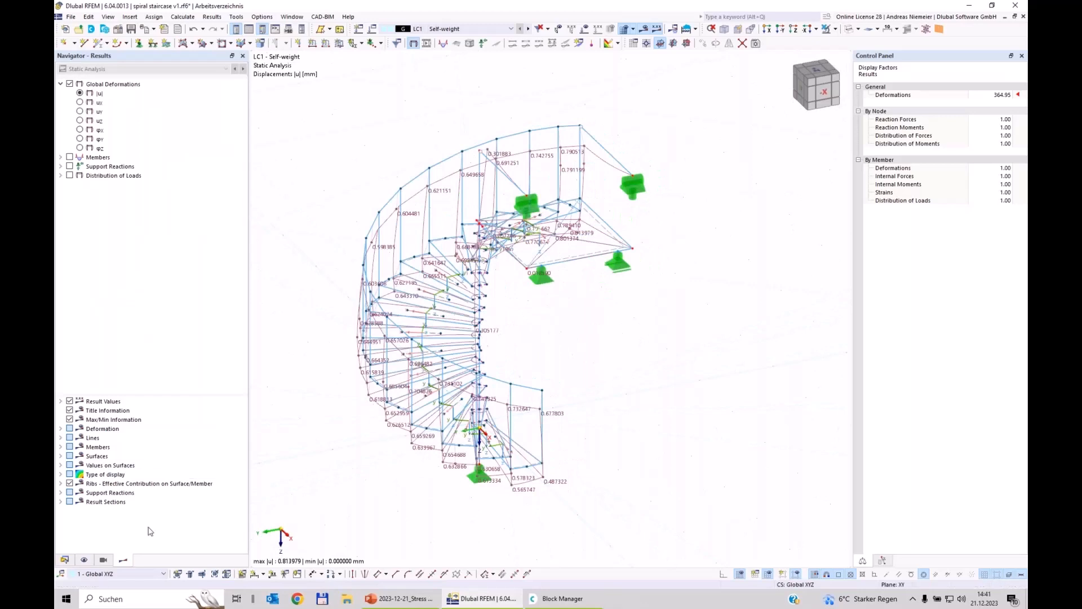
- Display the member deformations as Section Colored, examine the deformed staircase, and return the display to Lines
left_click(61, 429)
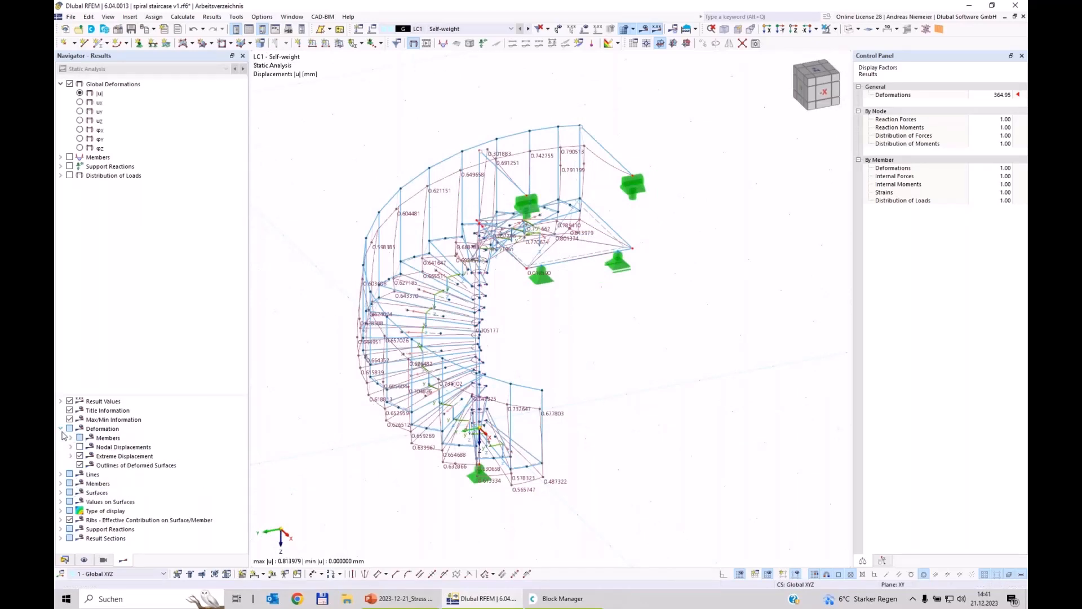
left_click(71, 438)
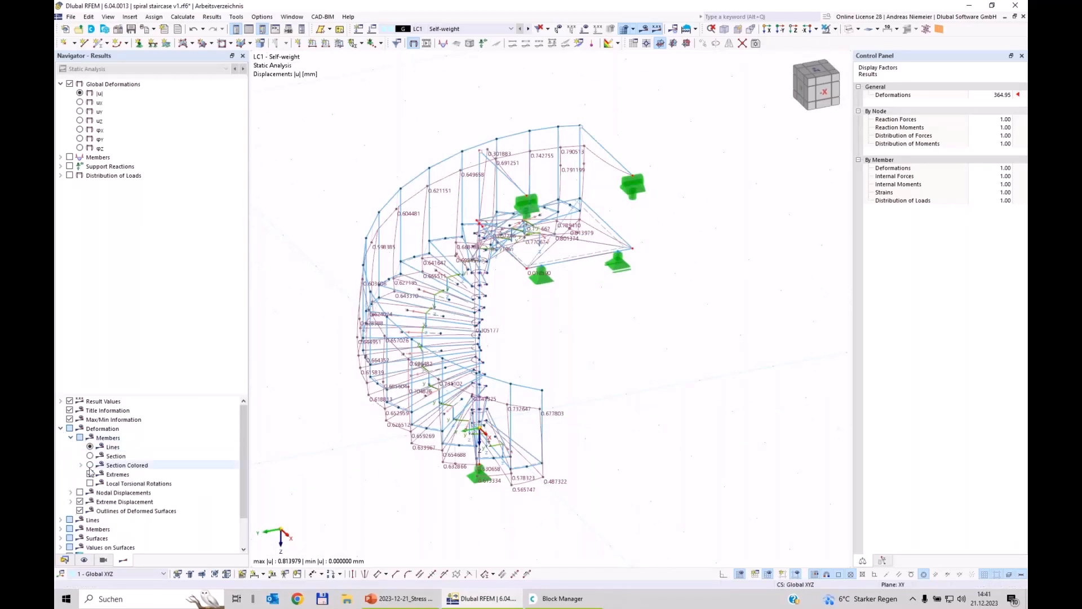
left_click(91, 465)
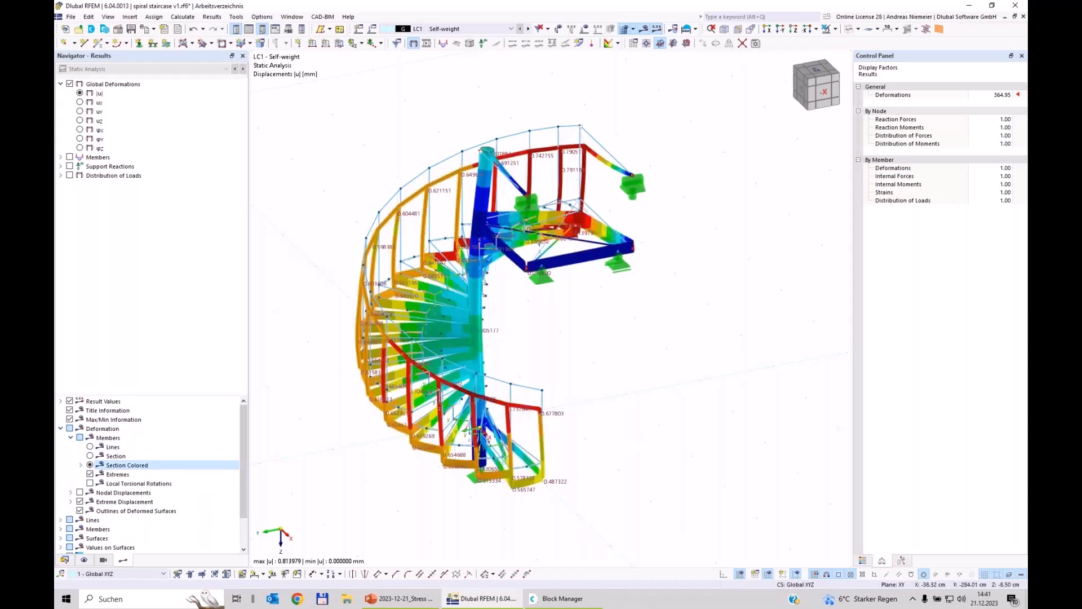
middle_click_drag(649, 375, 507, 372, "ctrl")
middle_click_drag(536, 360, 586, 315, "ctrl")
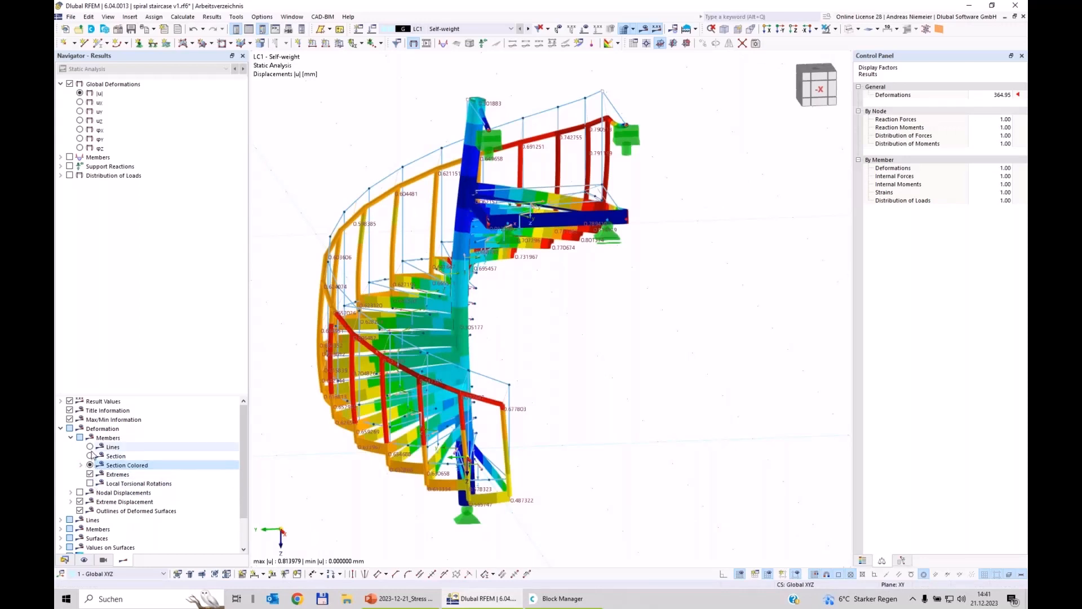
left_click(90, 447)
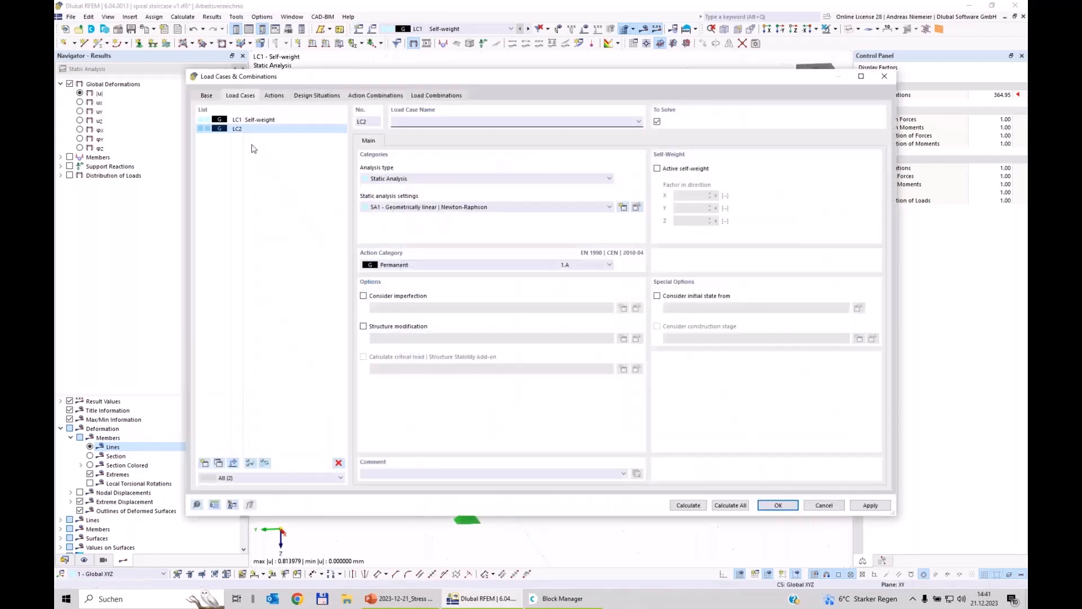
- Set load case LC2 to the action category Imposed loads - category A: domestic, residential areas and name it Liveload V
left_click(393, 265)
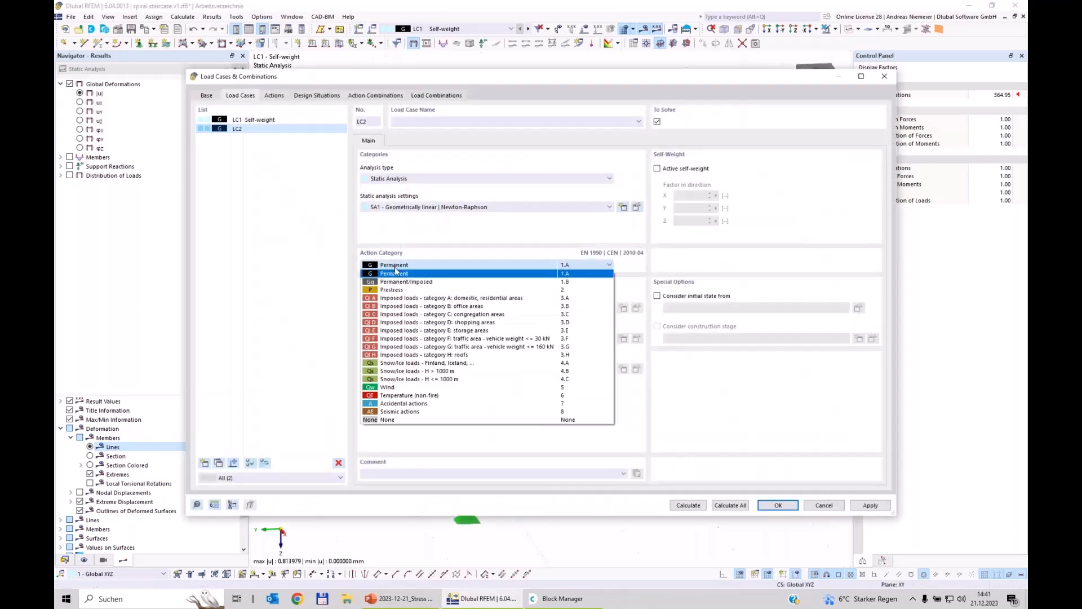
left_click(401, 299)
left_click(420, 122)
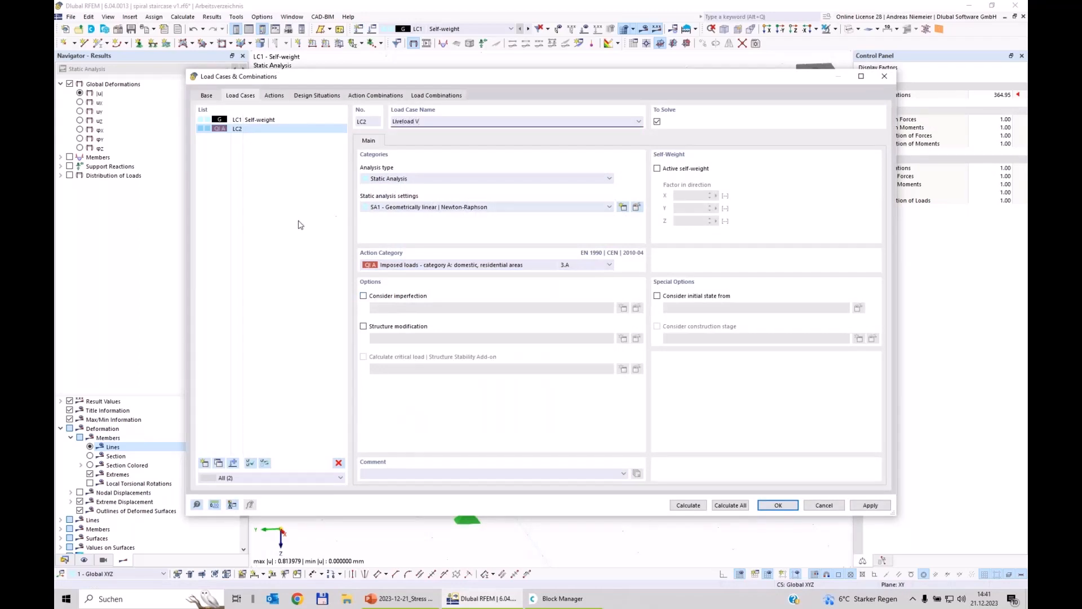
- Copy load case LC2 as LC3, name the copy Liveload H, and accept the load cases with LC2 selected
left_click(218, 463)
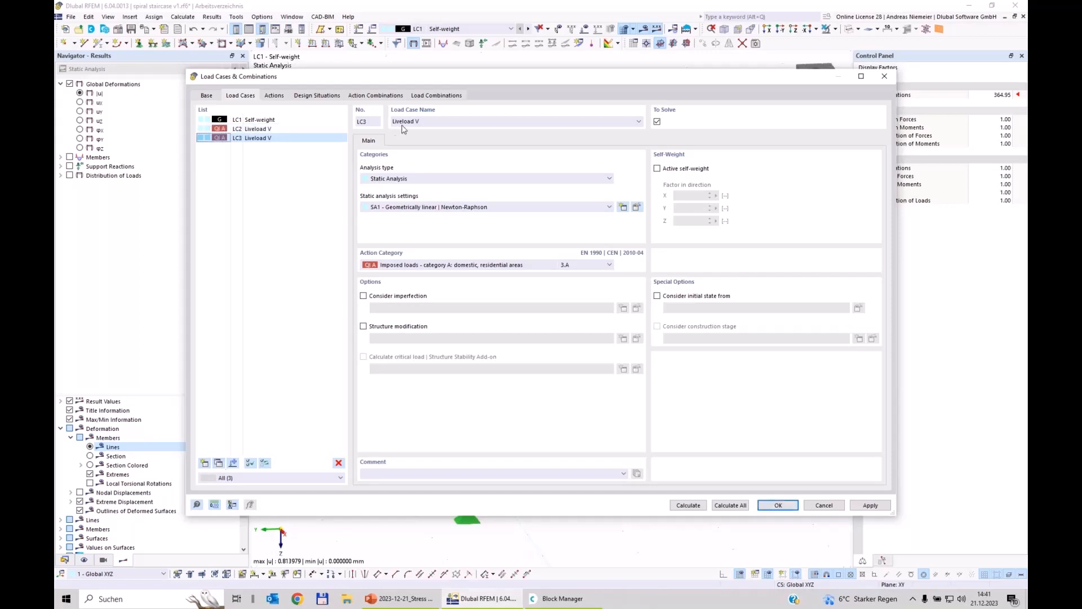
left_click(427, 122)
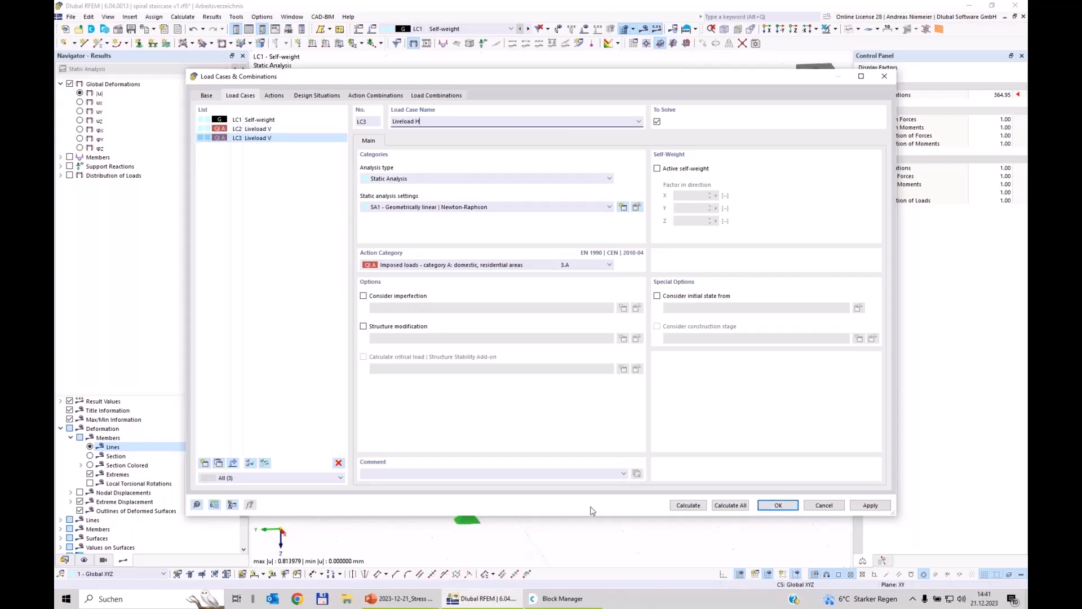
left_click(265, 129)
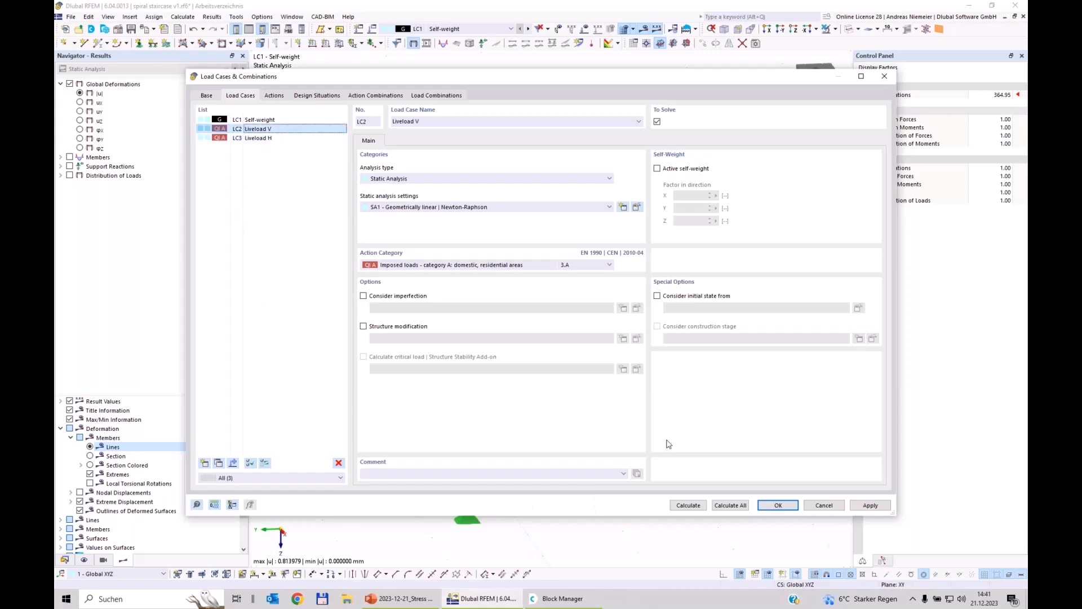
left_click(780, 506)
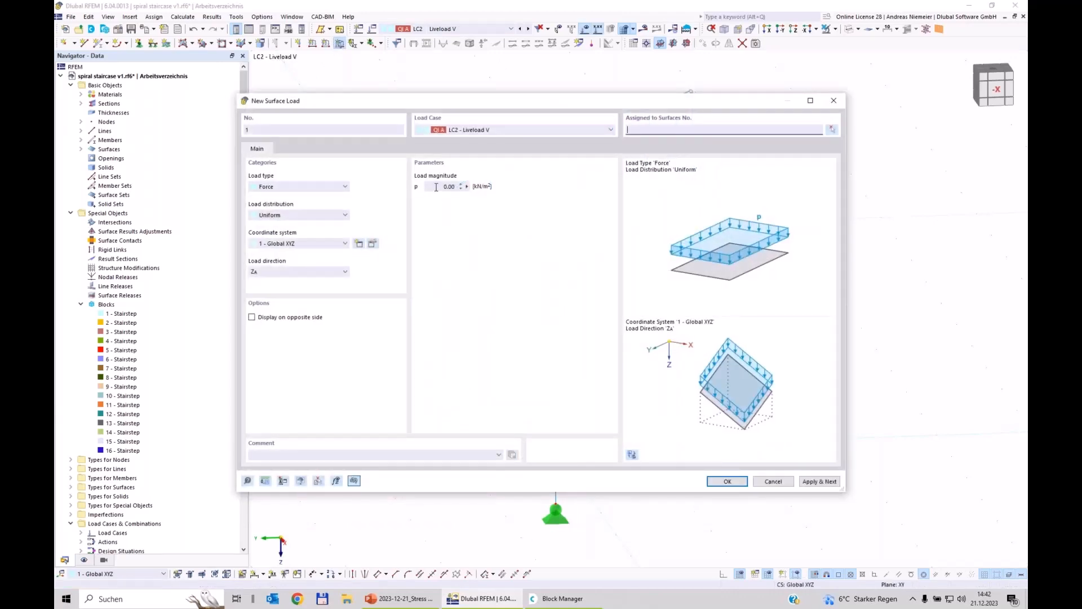
- Apply a uniform surface load of 5.00 kN/m² in LC2 to surfaces 1-17, covering all stair treads and the landing
left_click(436, 187)
left_click(718, 480)
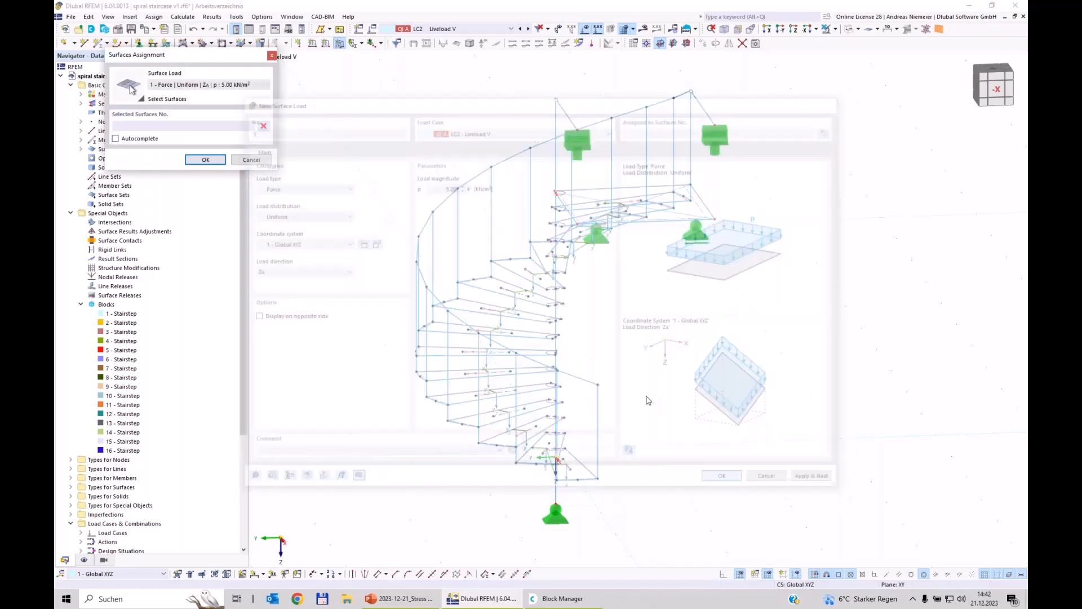
left_click_drag(869, 522, 334, 75)
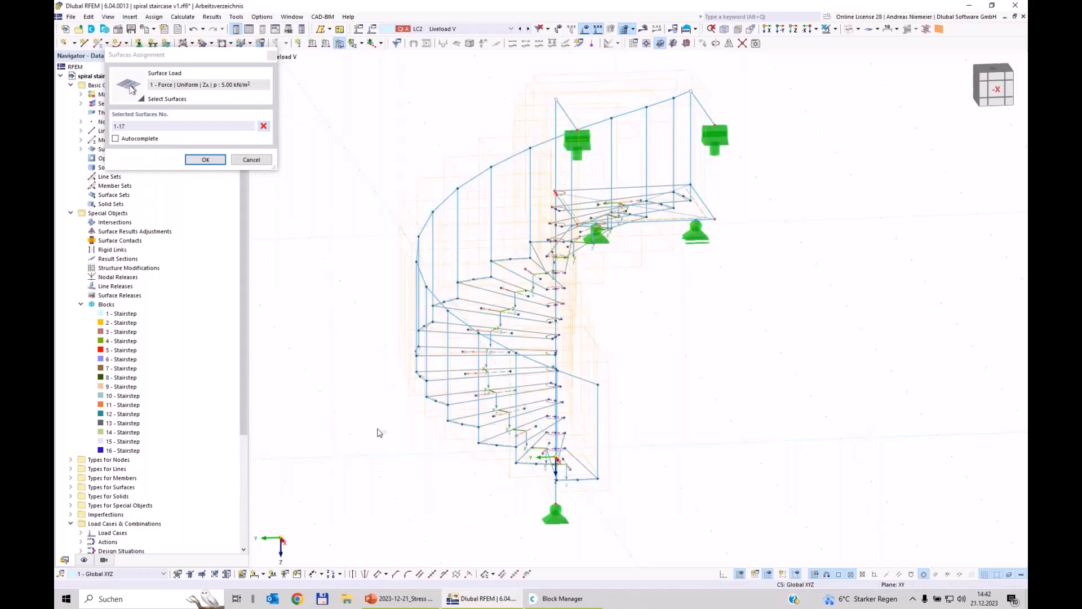
left_click(206, 159)
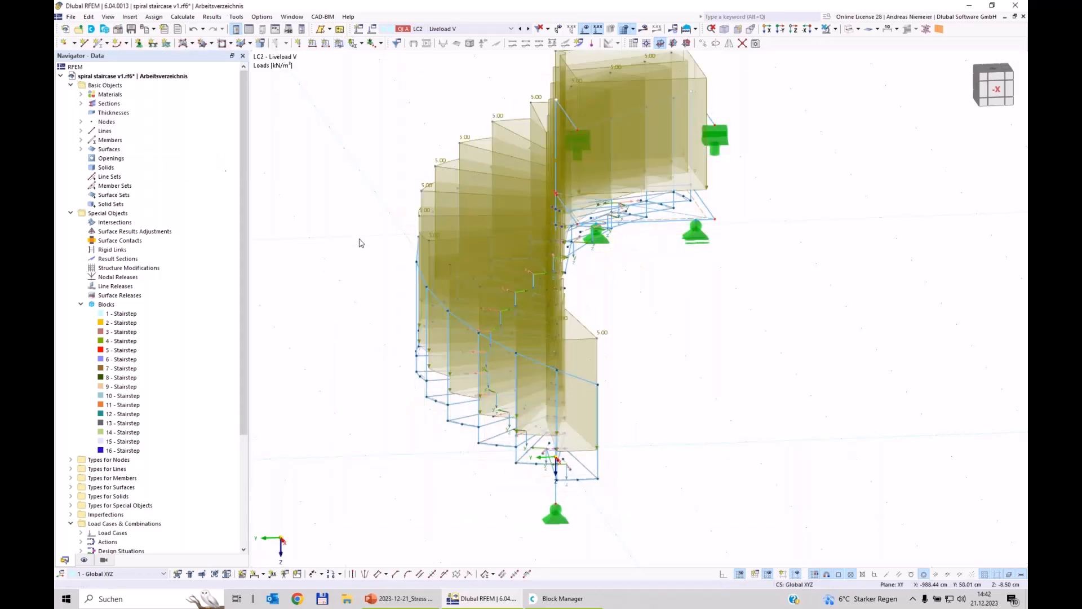
scroll(336, 230, "down", 2)
scroll(336, 229, "up", 1)
middle_click_drag(338, 228, 484, 237, "ctrl")
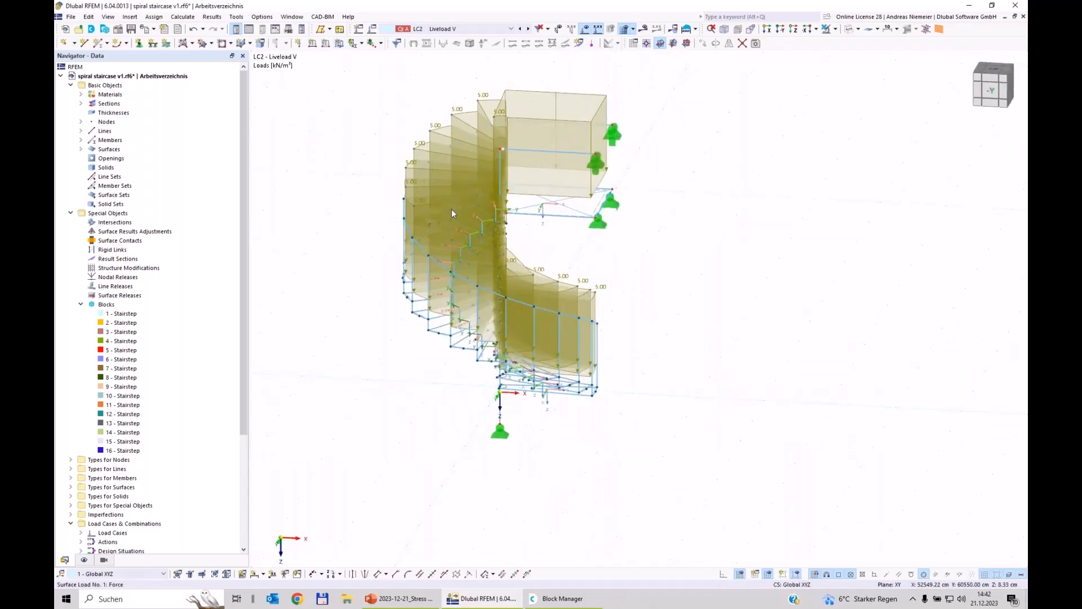
middle_click_drag(694, 292, 609, 277, "ctrl")
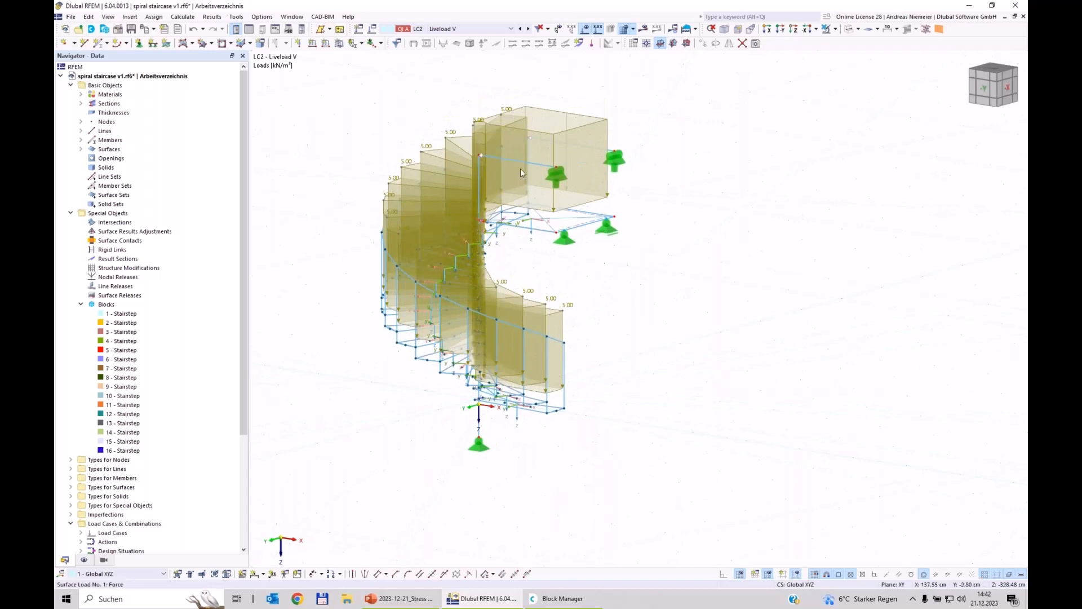
- In load case LC3 Liveload H, define a new uniform member load of -1 kN/m in the local y direction
left_click(456, 30)
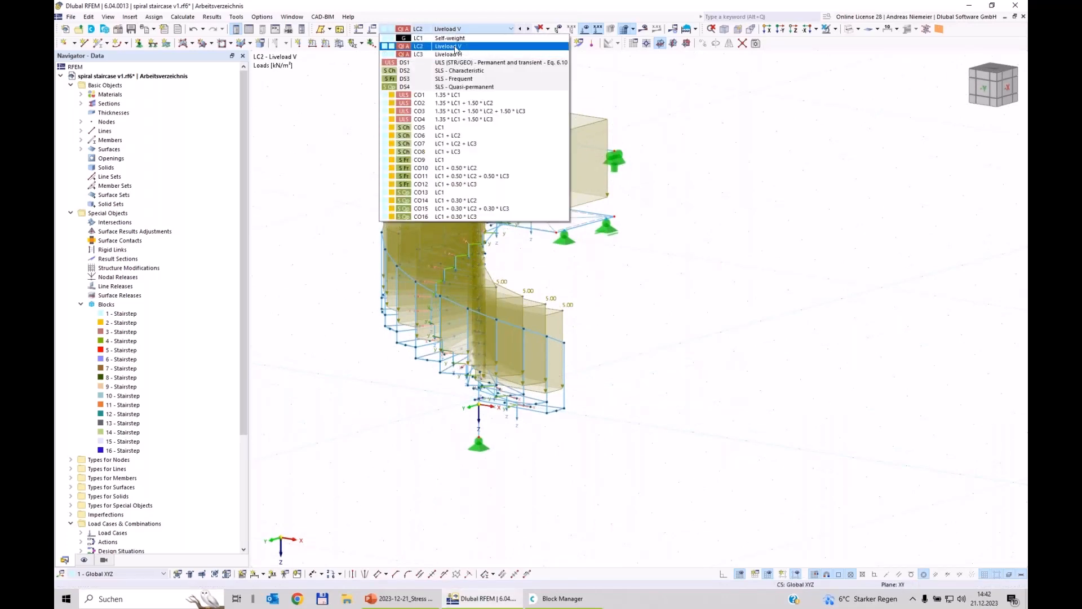
left_click(451, 54)
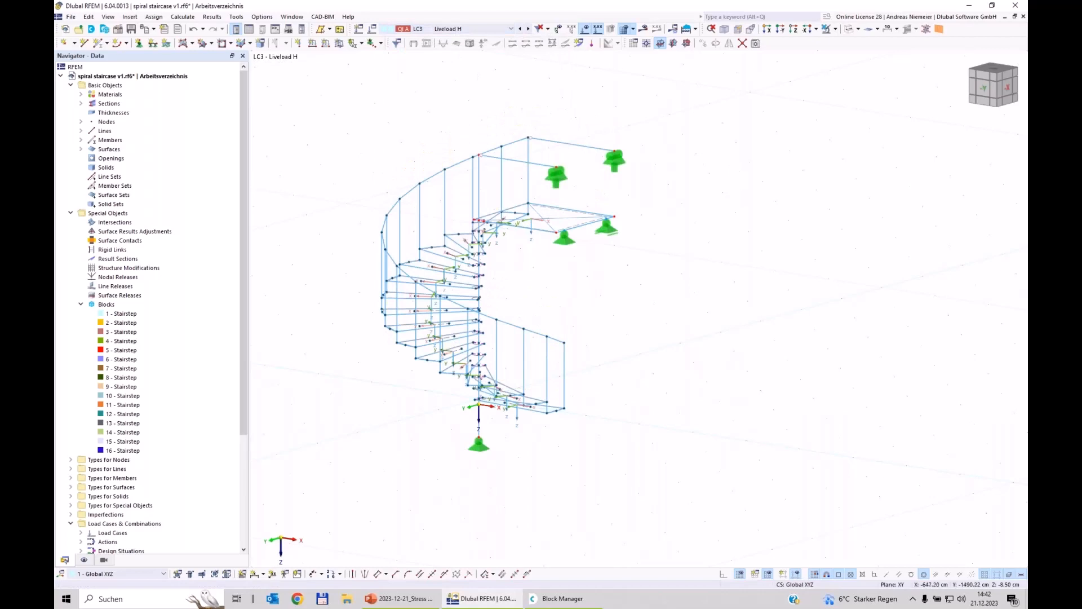
middle_click_drag(727, 183, 552, 200, "ctrl")
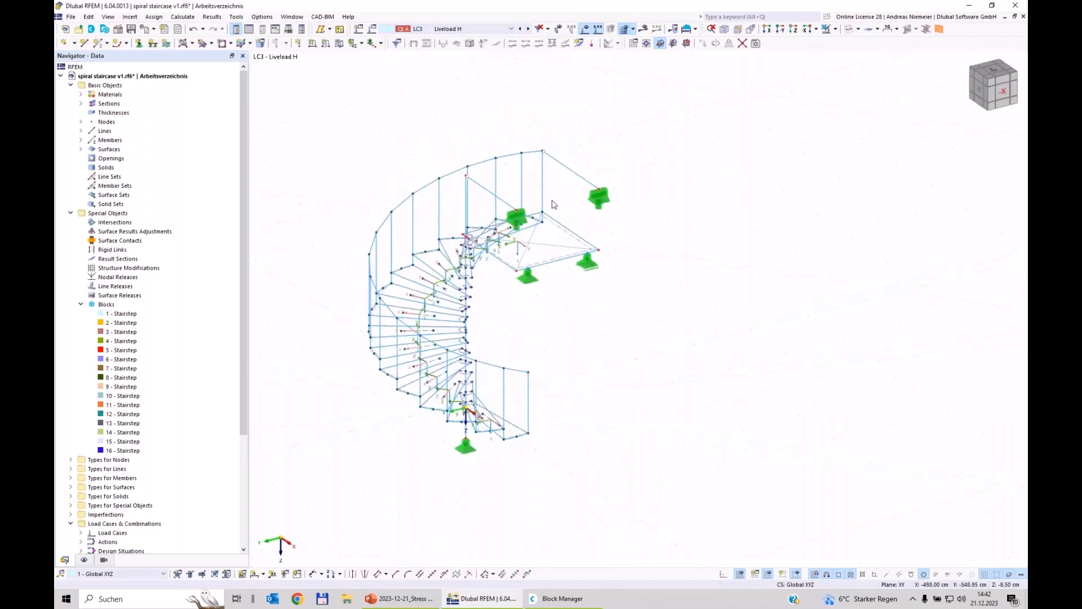
left_click(327, 45)
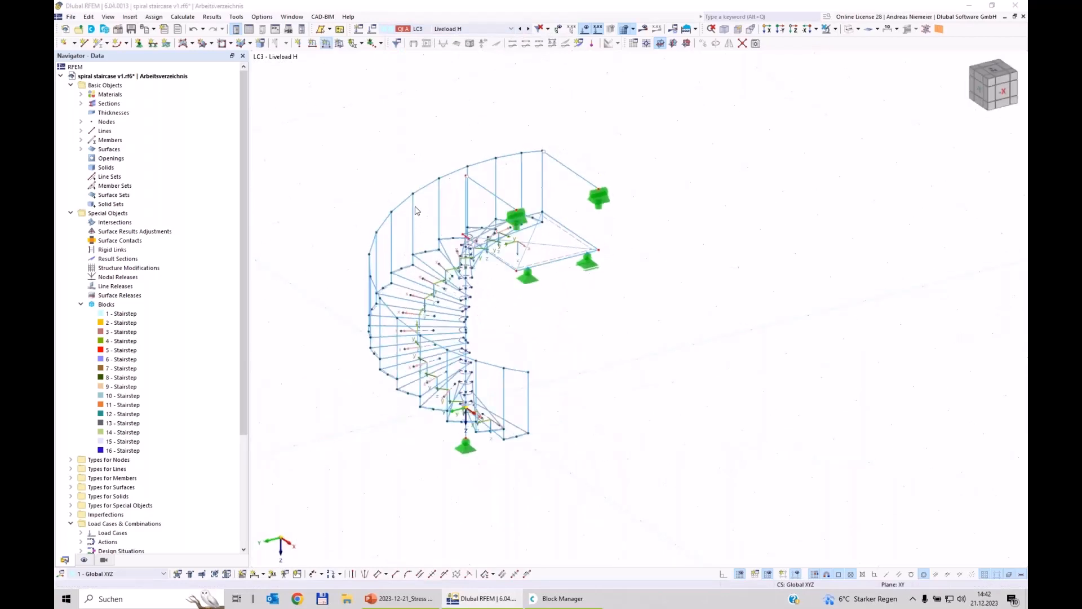
left_click(321, 260)
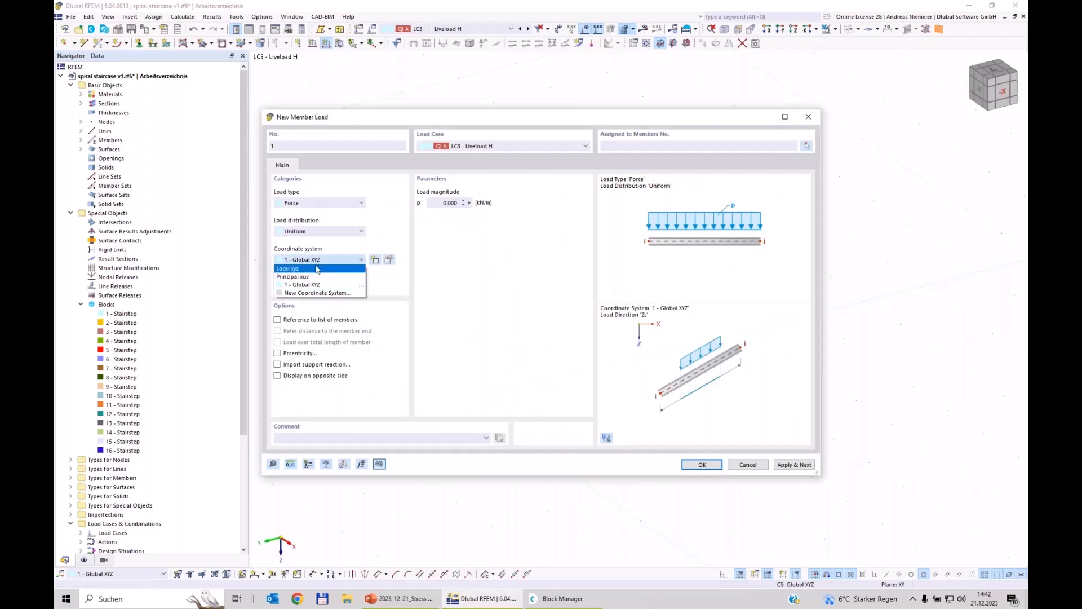
left_click(307, 270)
left_click(307, 289)
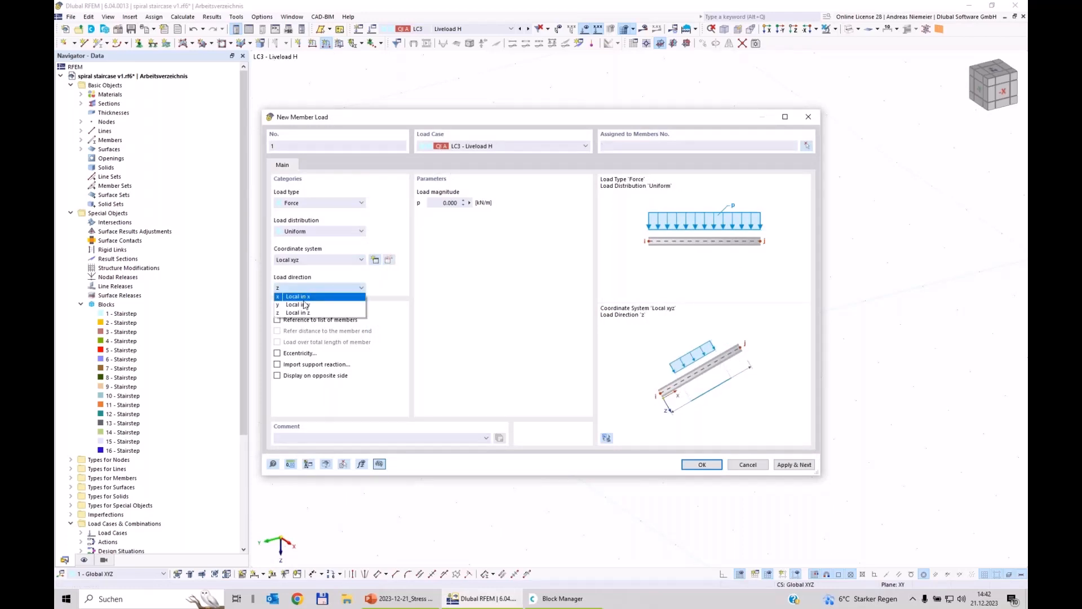
left_click(293, 305)
left_click(448, 203)
key("BackSpace")
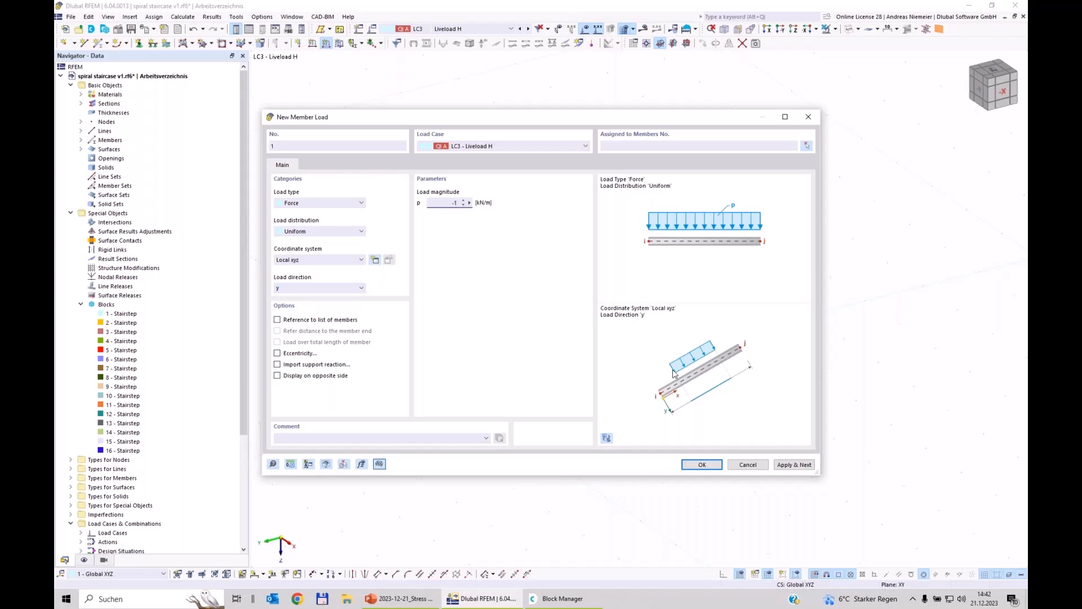
- Assign the member load to the two lowest handrail members, numbers 9 and 17
left_click(808, 148)
left_click(519, 370)
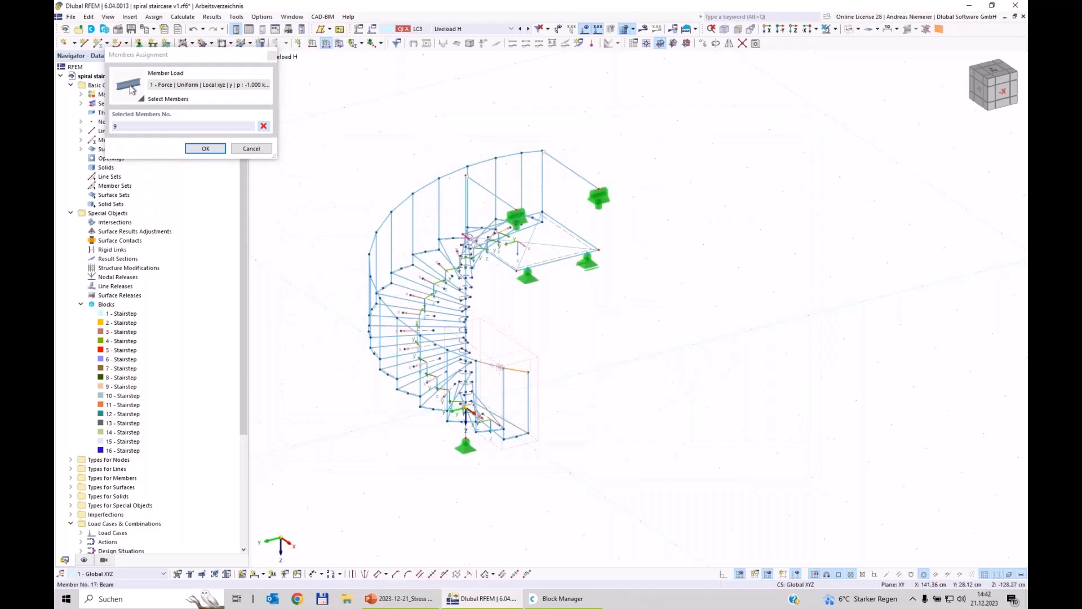
left_click(500, 367)
scroll(532, 366, "up", 3)
- Hide the Block Bounding Box of the special objects in the model display
left_click(84, 561)
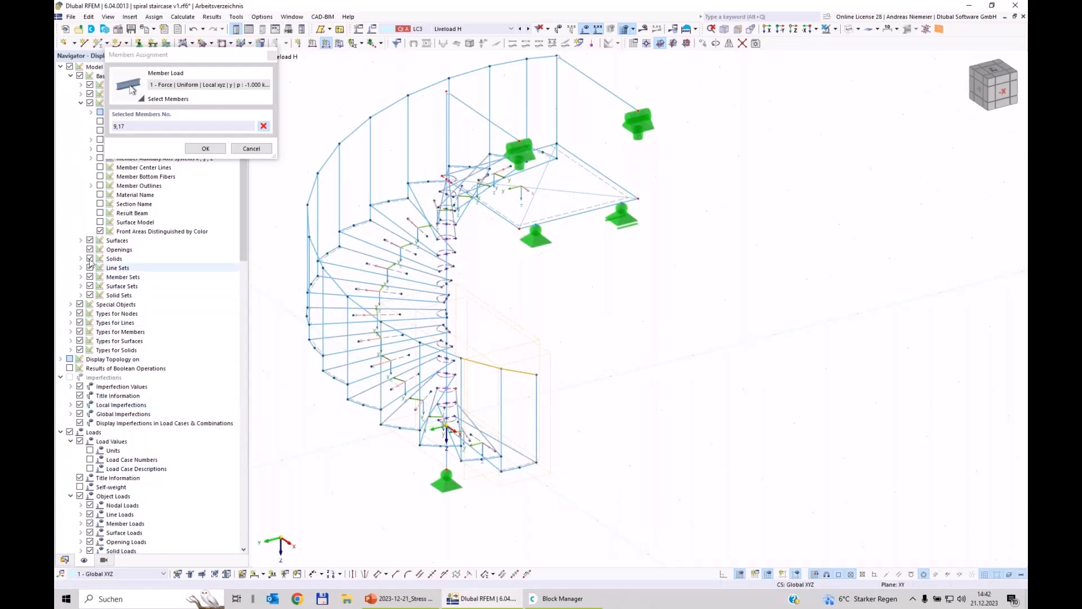
left_click(70, 304)
left_click(89, 377)
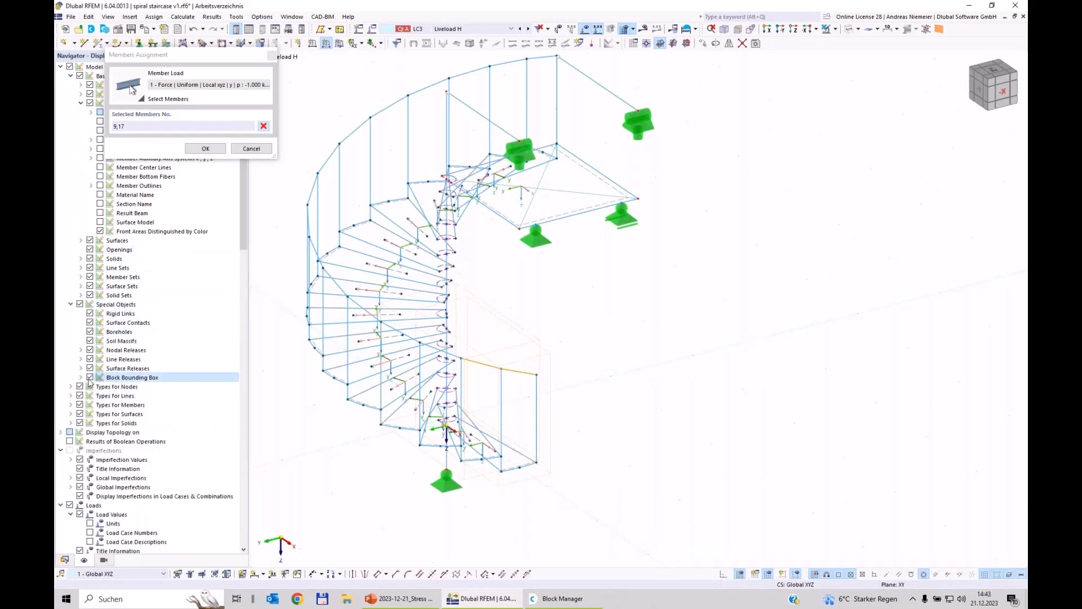
- Add the handrail members going up the spiral, numbers 25 through 105, to the member load's selection
left_click(418, 377)
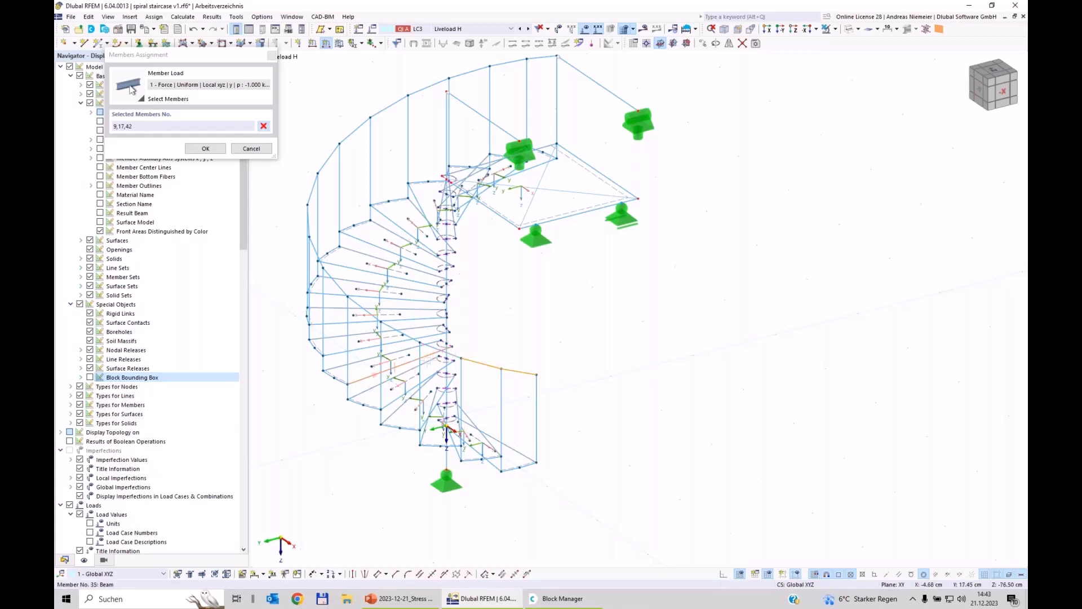
left_click(430, 355)
scroll(436, 348, "up", 1)
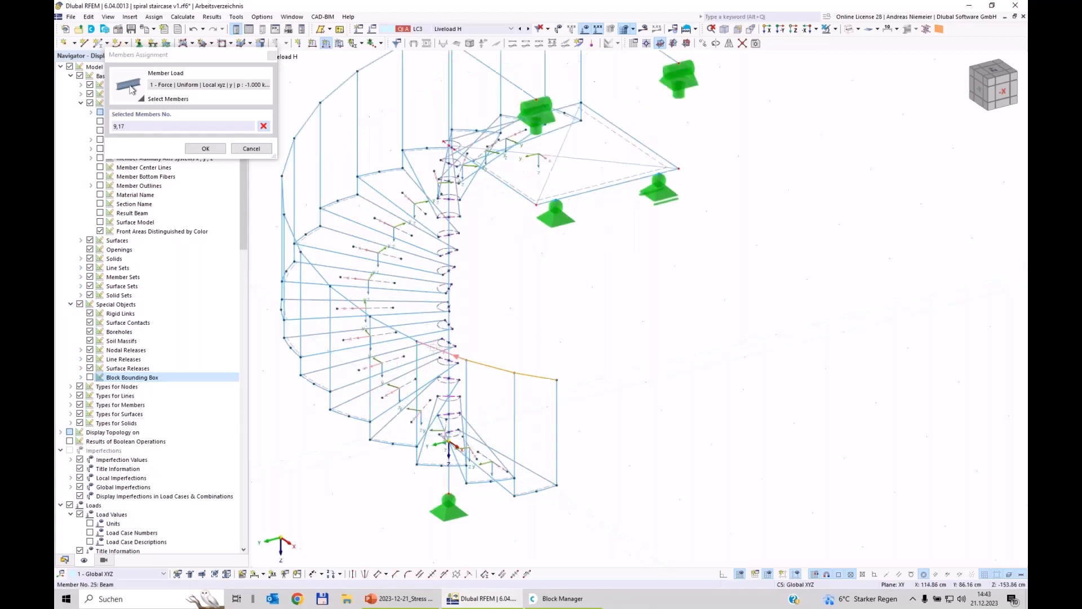
left_click(435, 348)
left_click(361, 310)
left_click(299, 133)
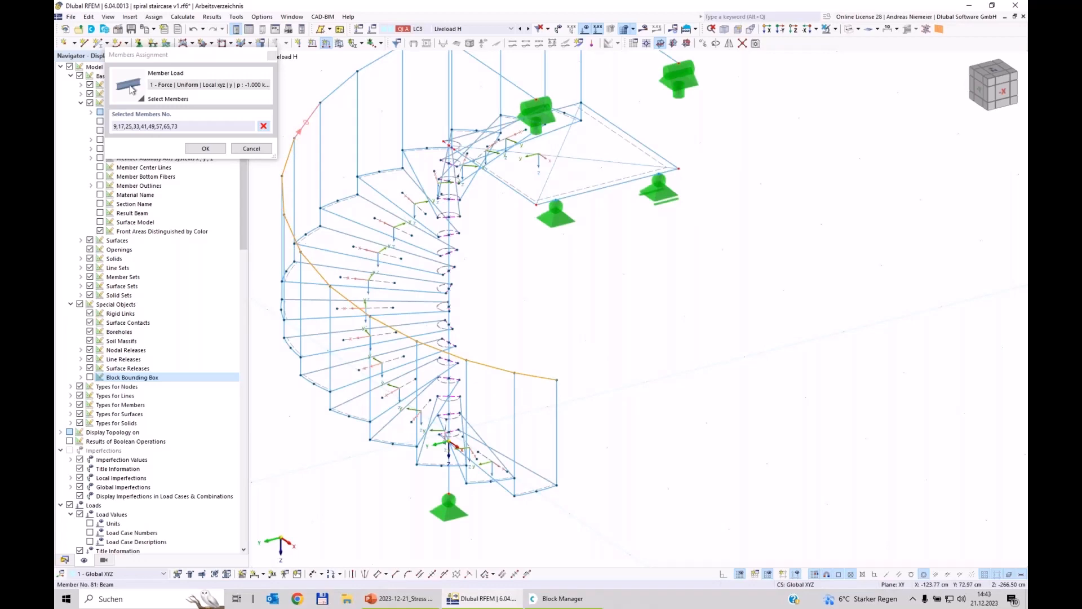
left_click(335, 90)
middle_click_drag(334, 89, 326, 271)
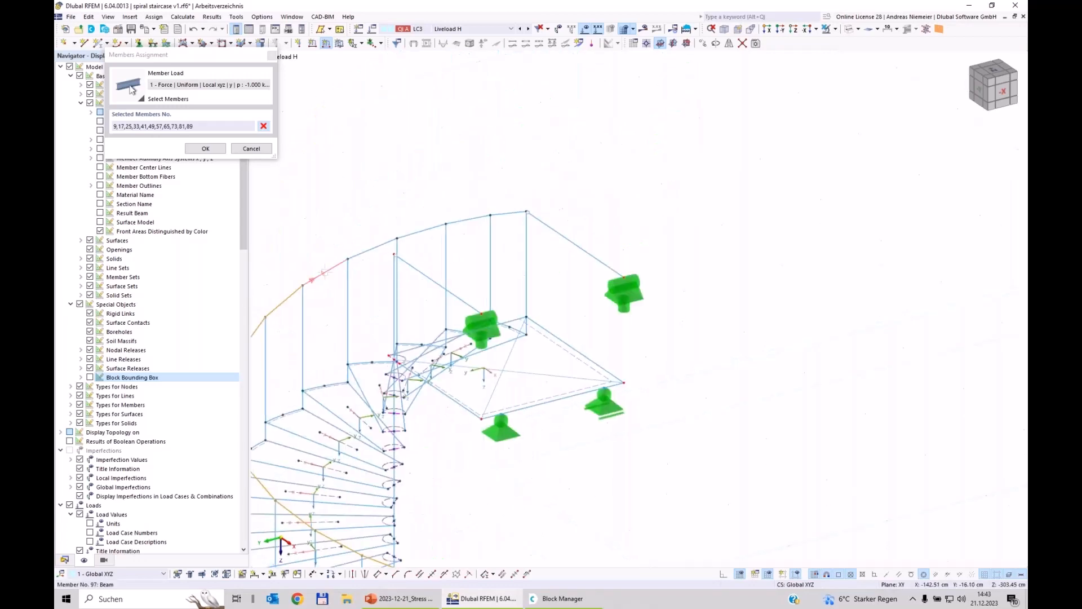
left_click(324, 272)
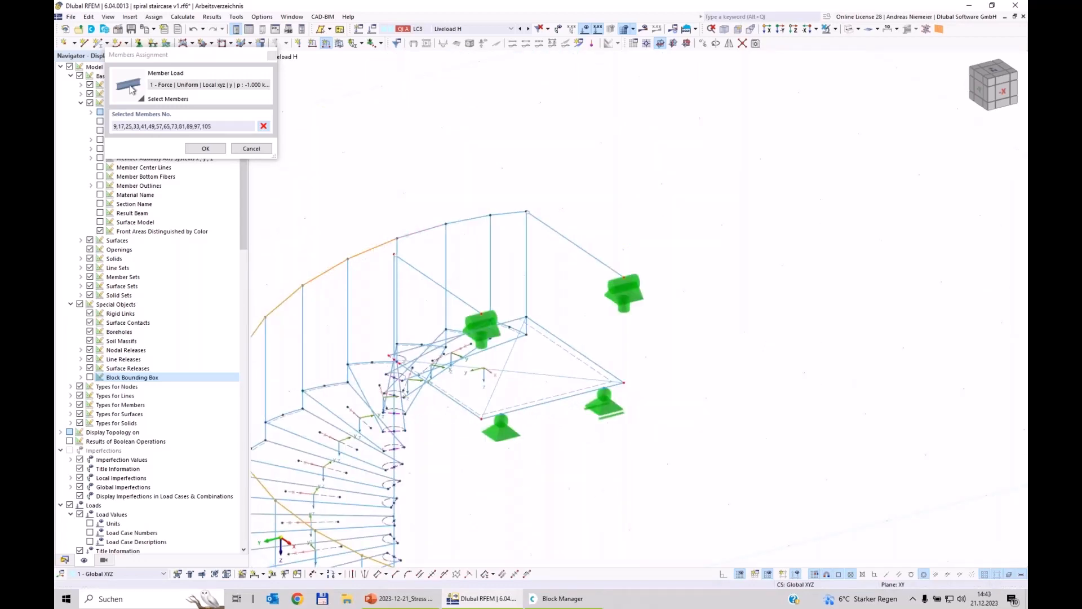
- Add the uppermost handrail members and both landing railing members to the selection and create the horizontal member load
left_click(456, 222)
left_click(507, 214)
left_click(558, 233)
left_click(207, 148)
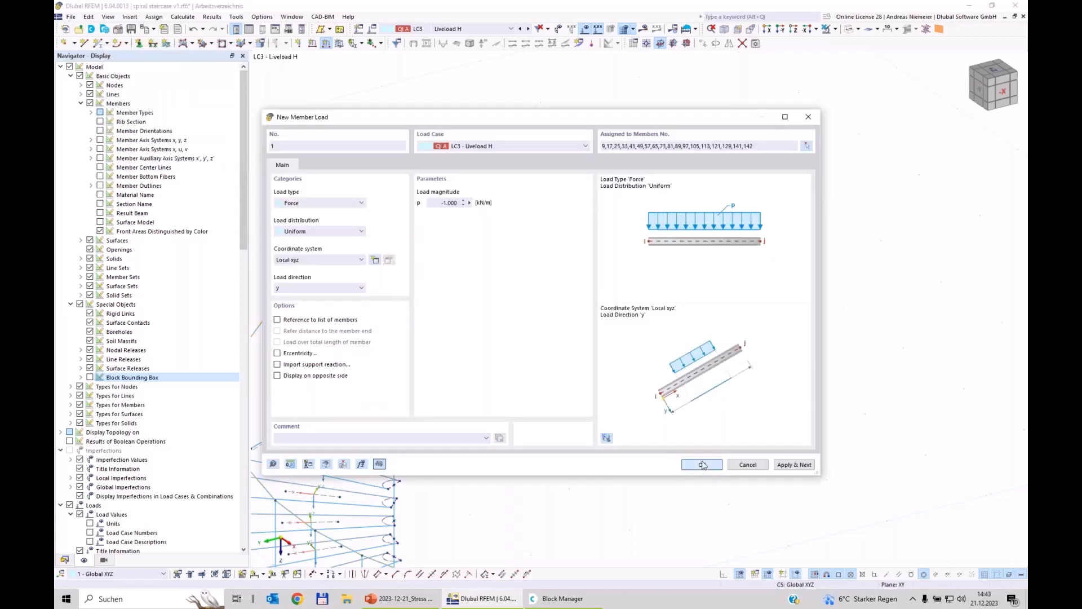
left_click(703, 465)
scroll(699, 363, "down", 5)
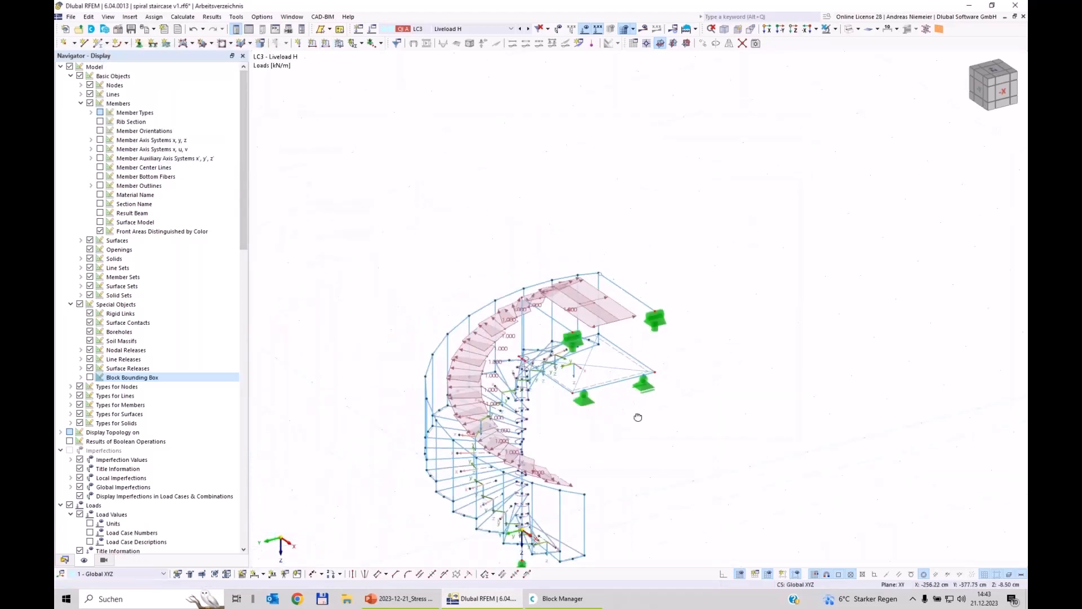
middle_click_drag(638, 418, 633, 343, "ctrl")
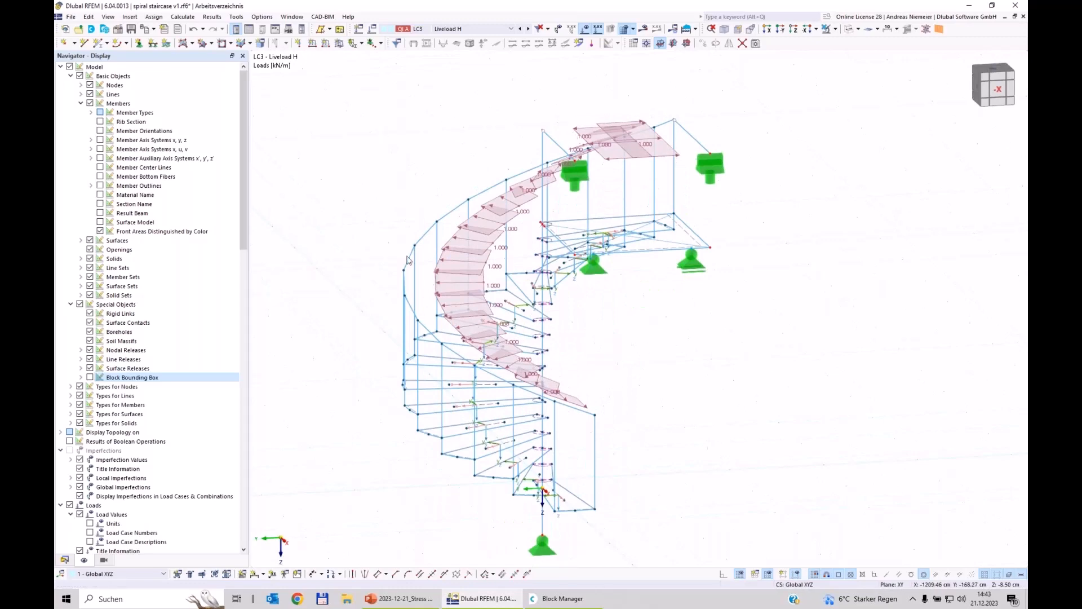
middle_click_drag(703, 399, 655, 360, "ctrl")
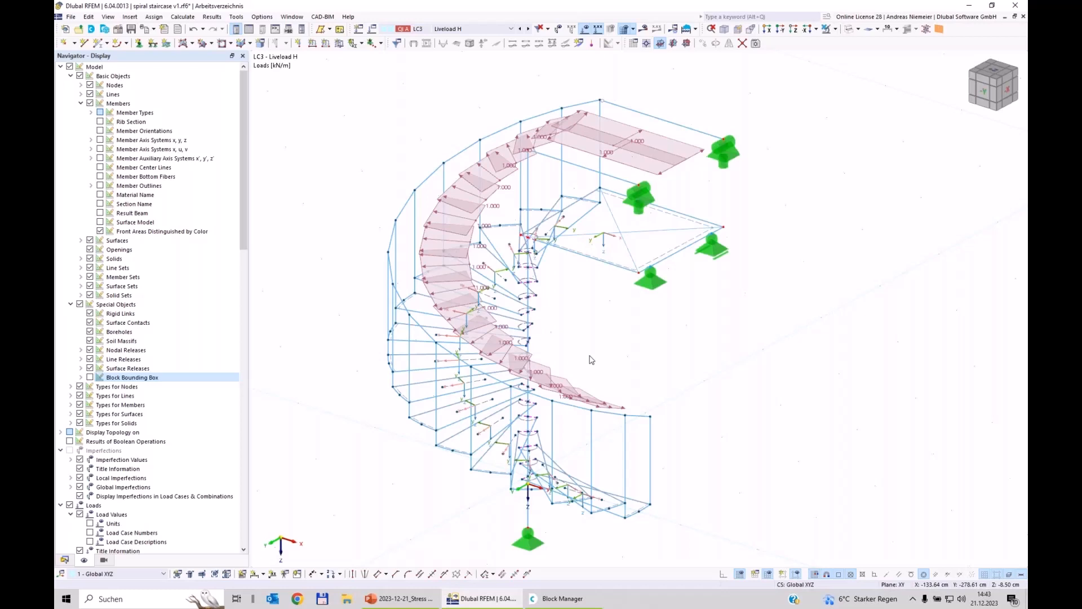
- Review the defined load cases and the main settings and load case assignment of the imposed loads action A2
left_click(479, 31)
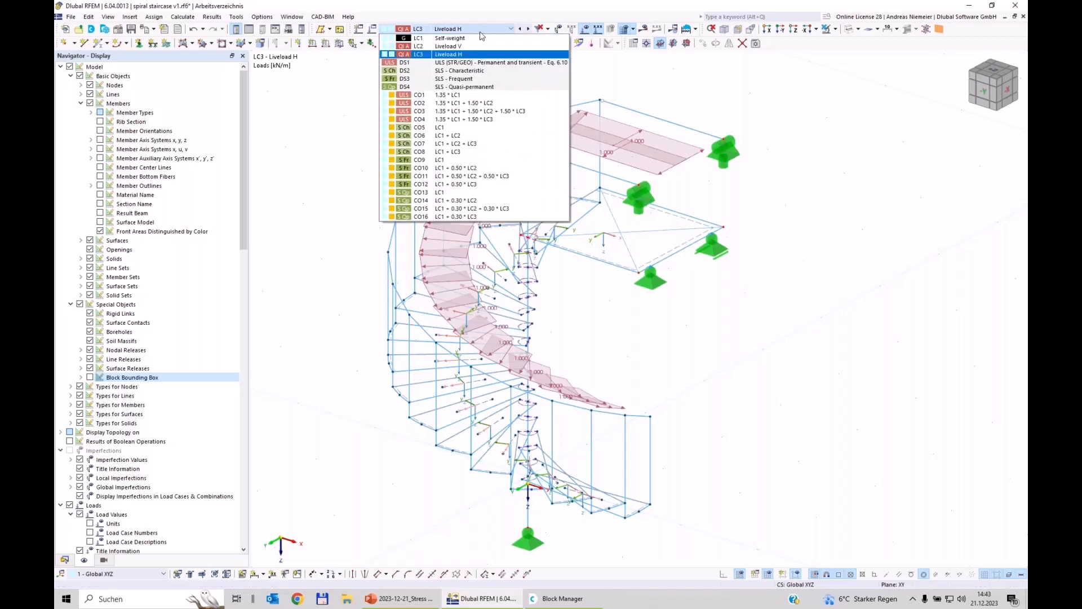
left_click(480, 33)
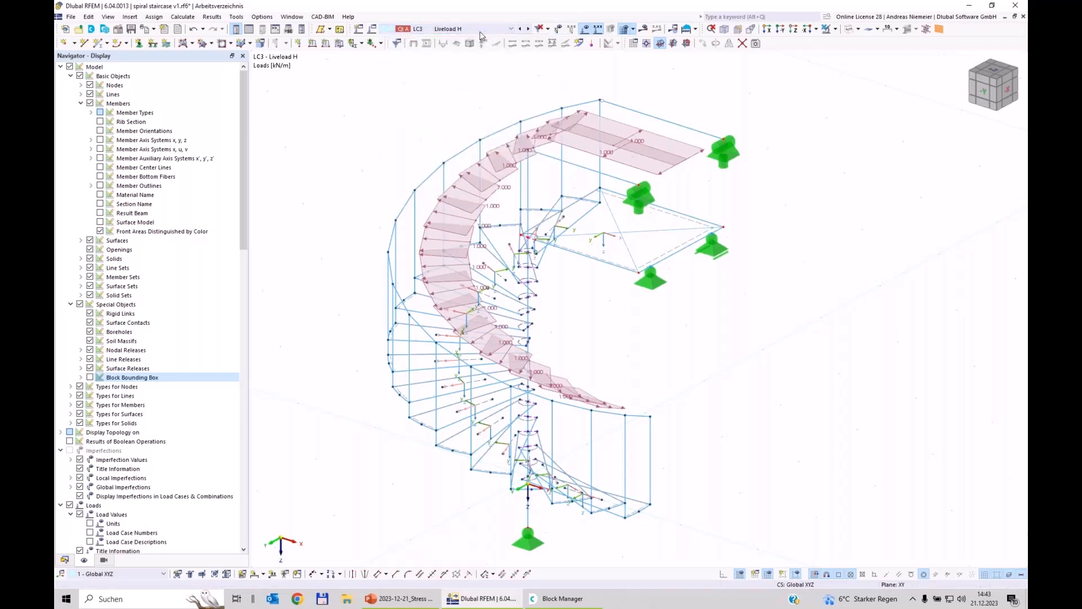
left_click(374, 47)
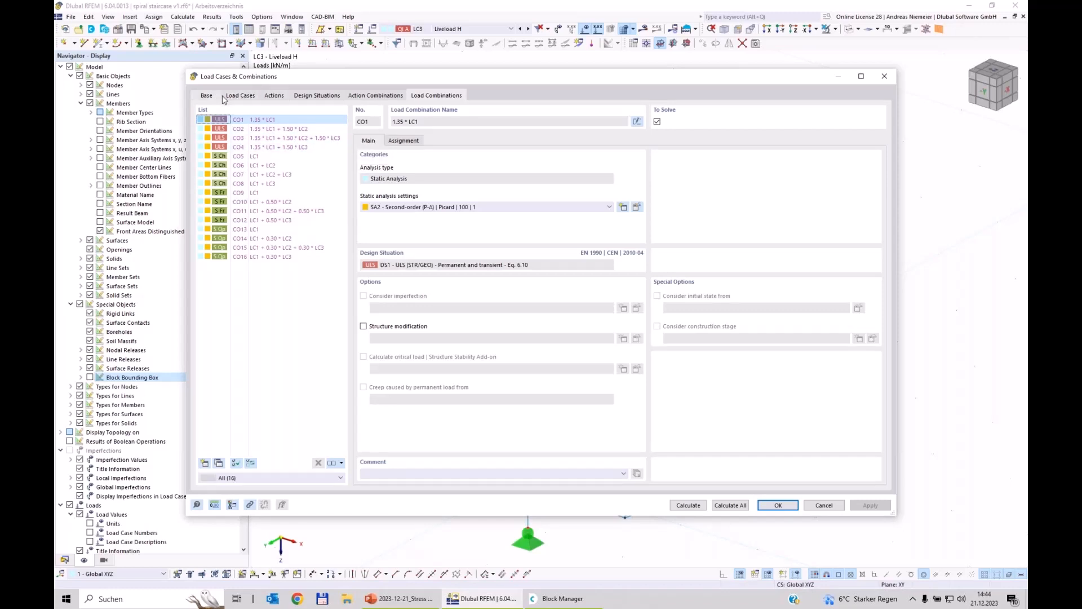
left_click(248, 96)
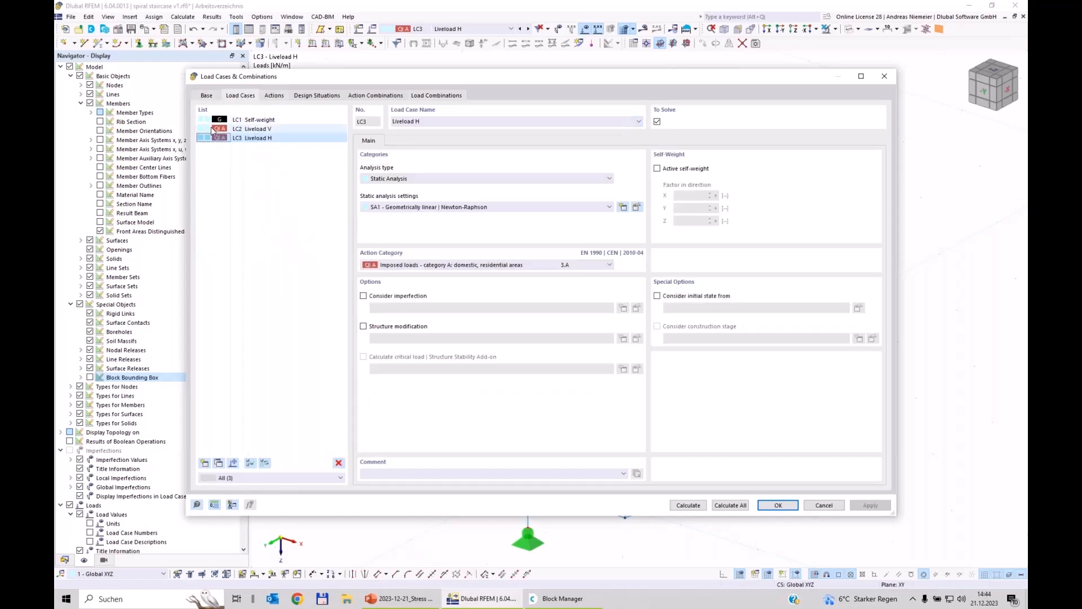
left_click(274, 96)
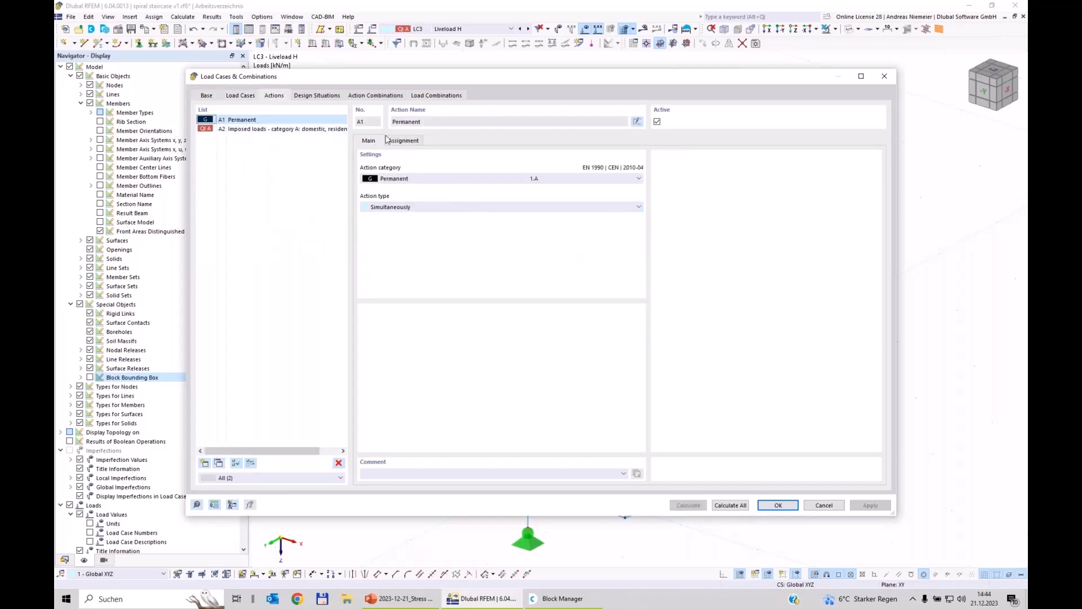
left_click(290, 129)
left_click(416, 143)
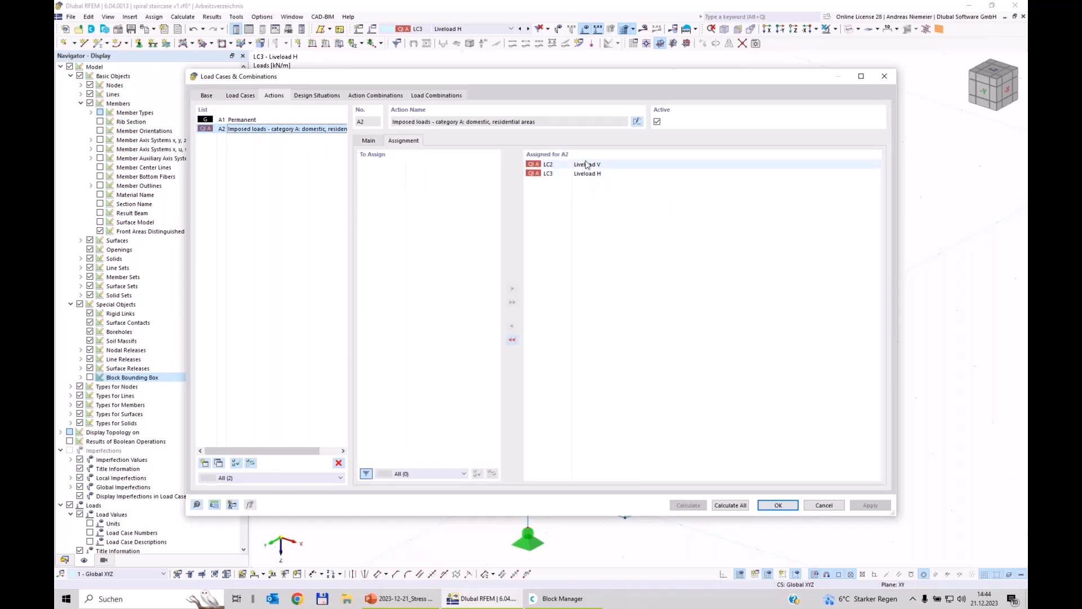
left_click(369, 140)
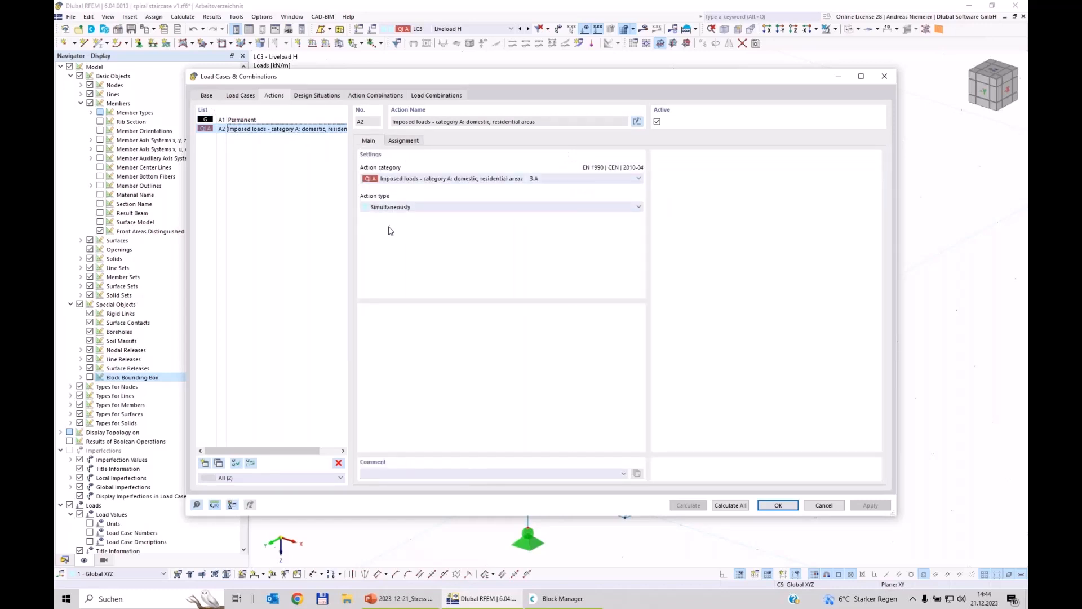
- Delete the three SLS design situations DS2 to DS4, leaving only the ULS design situation DS1
left_click(325, 97)
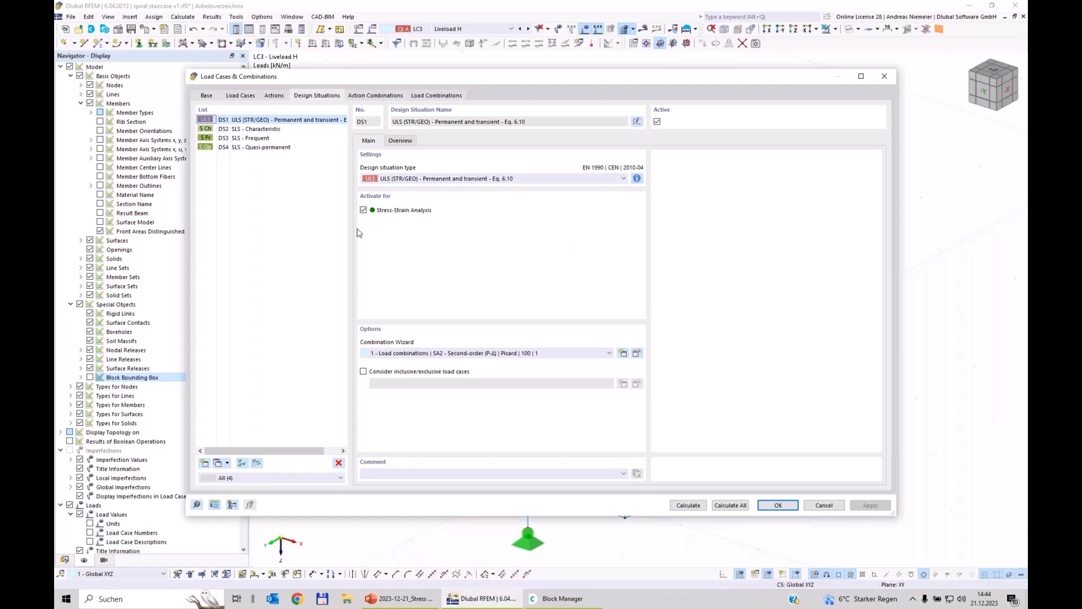
left_click(247, 131)
left_click(256, 149, "shift")
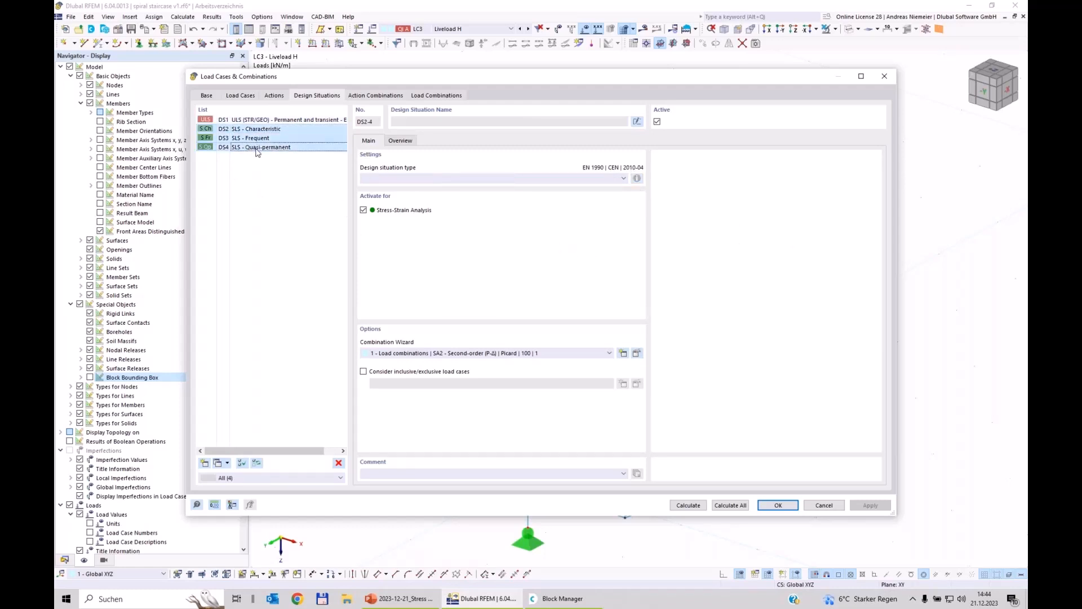
key("Delete")
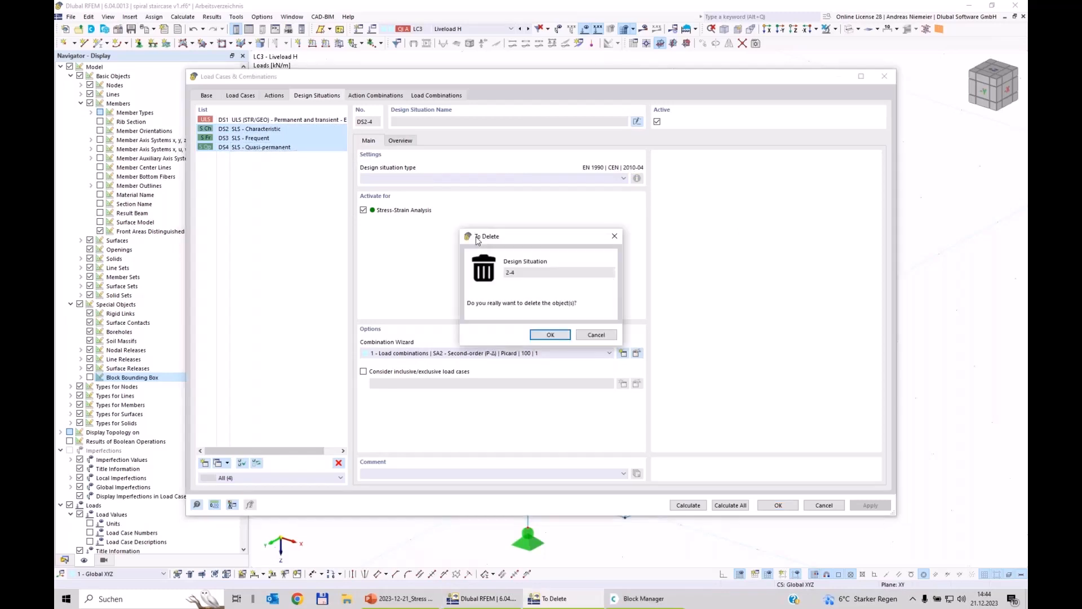
left_click(558, 335)
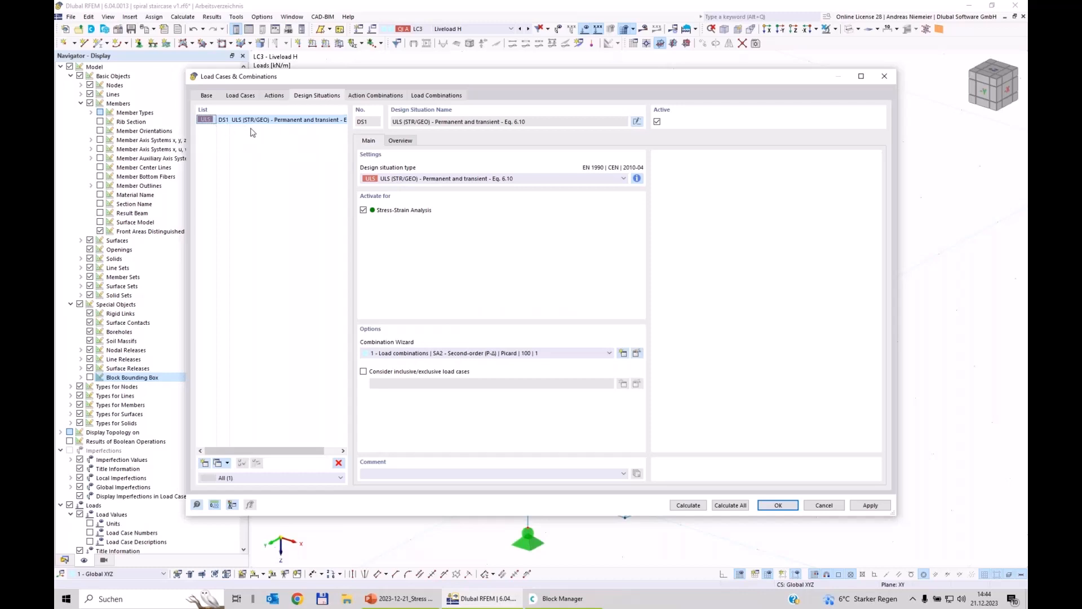
- Check the combination rule information for design situation DS1 and its activation for Stress-Strain Analysis
left_click(637, 178)
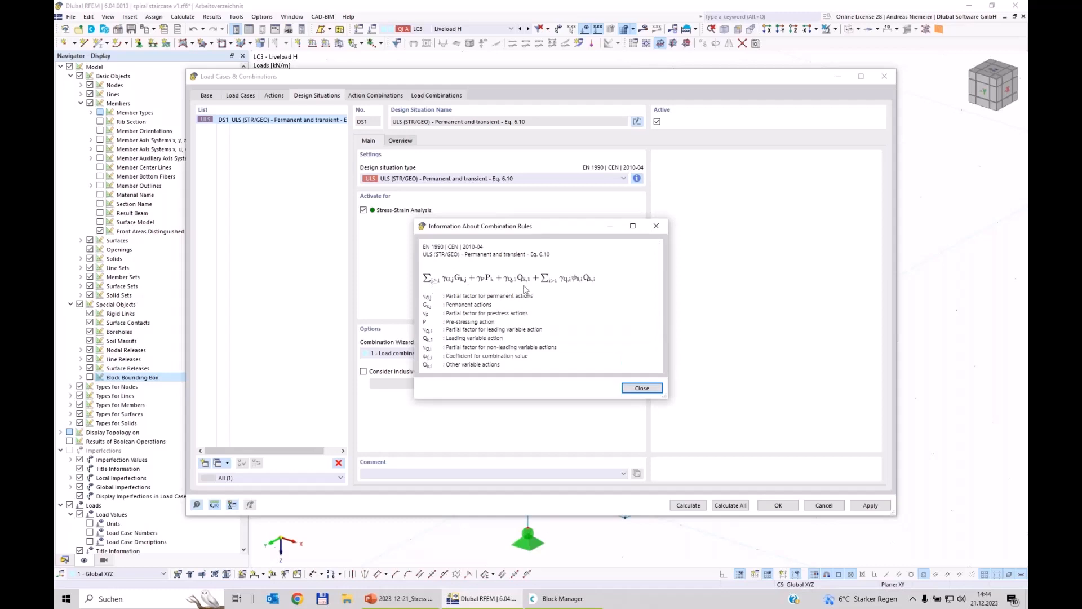
left_click(642, 388)
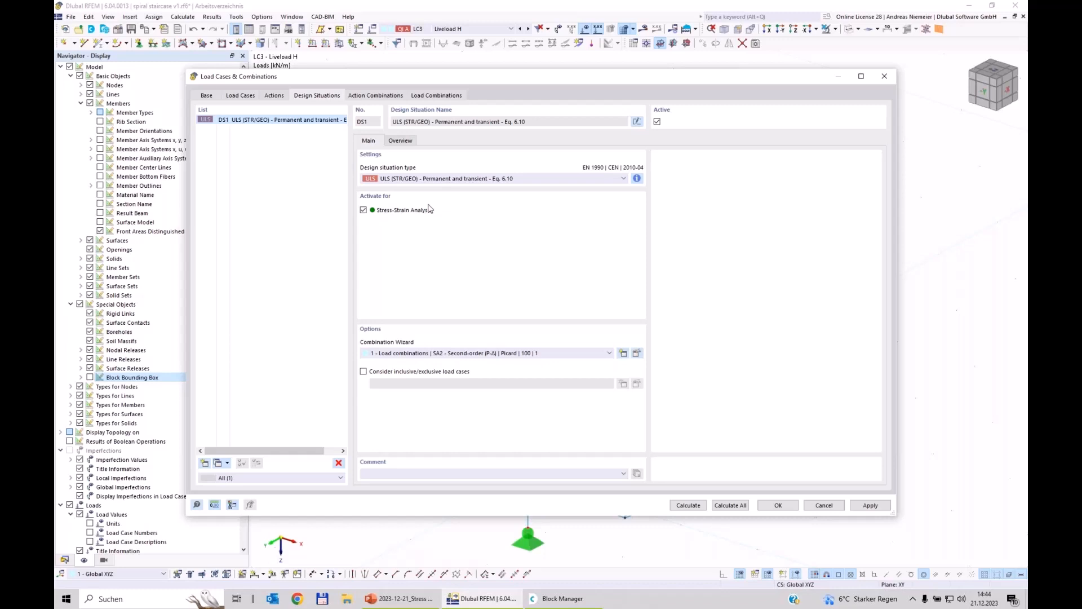
left_click(364, 212)
left_click(363, 213)
- Set DS1's combination wizard to static analysis settings SA1 - Geometrically linear and exclude imperfection cases
left_click(637, 353)
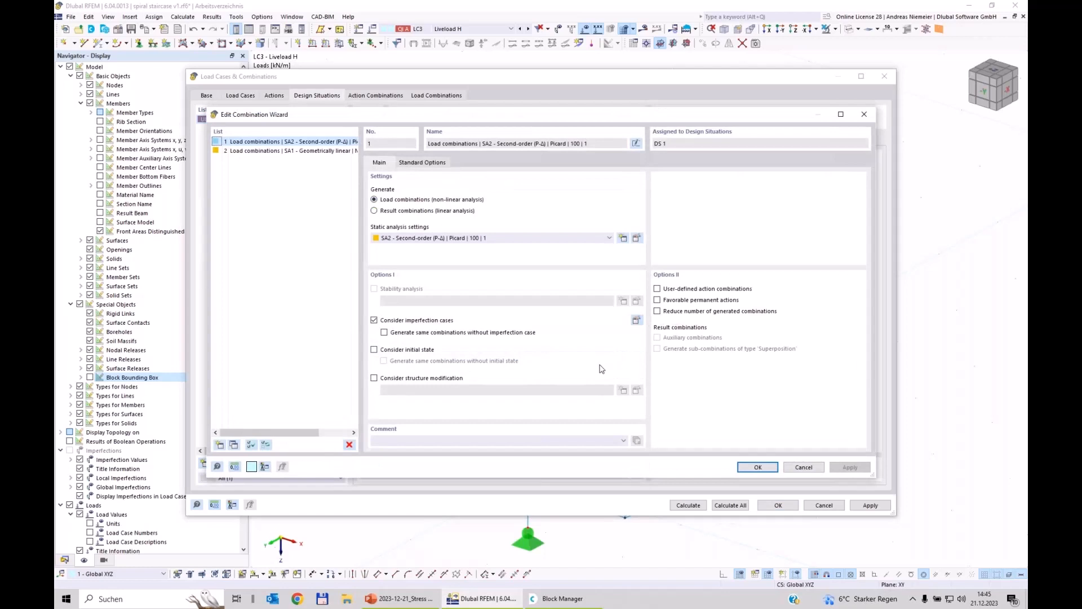
left_click(432, 239)
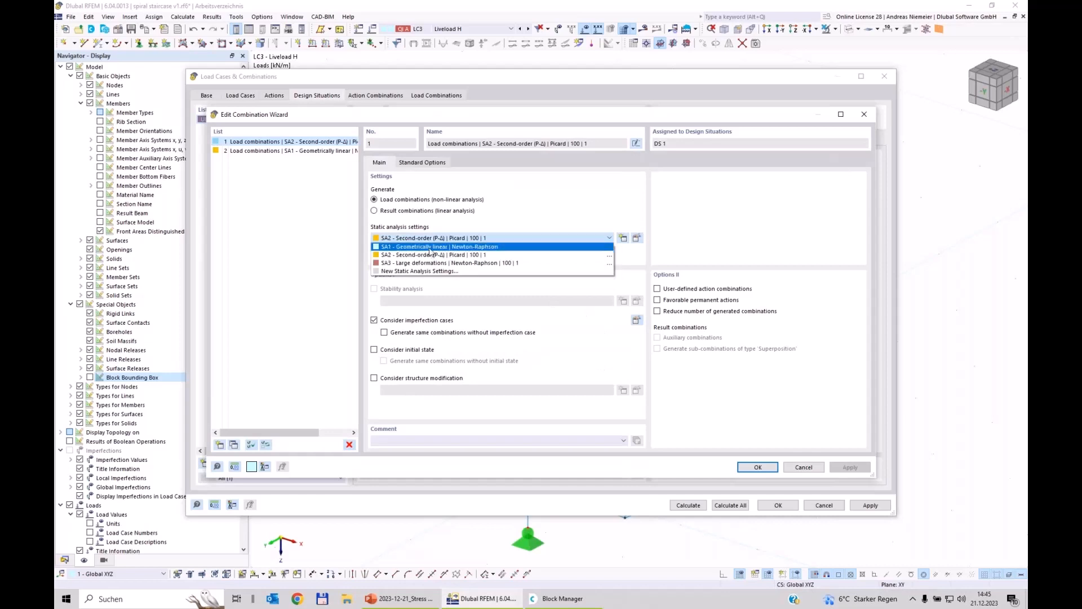
left_click(430, 247)
left_click(409, 320)
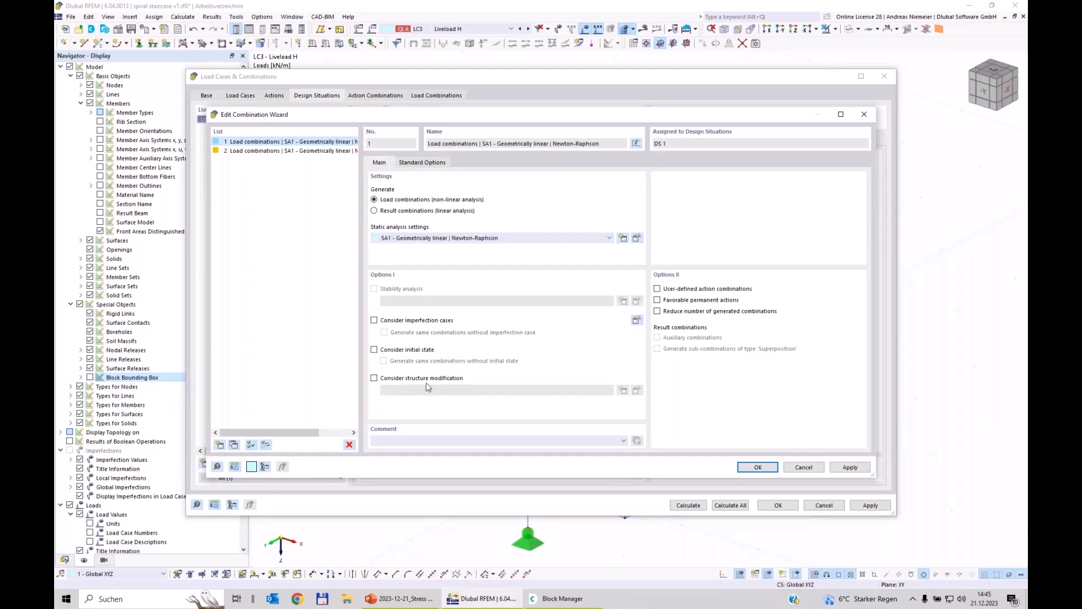
left_click(759, 468)
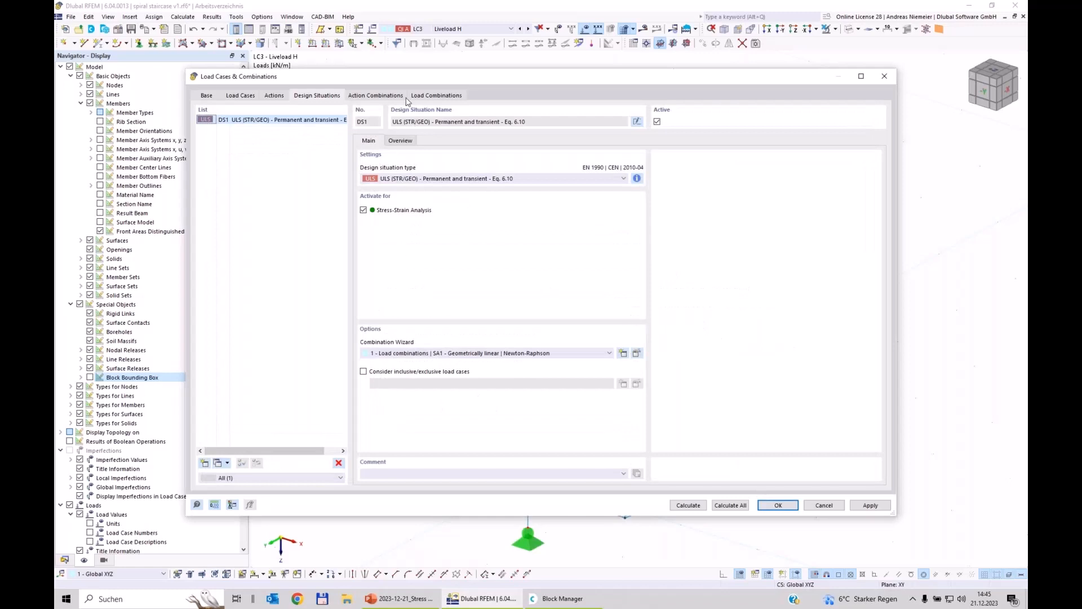
- Check the generated action and load combinations, including the load cases assigned to CO4, and calculate everything
left_click(354, 97)
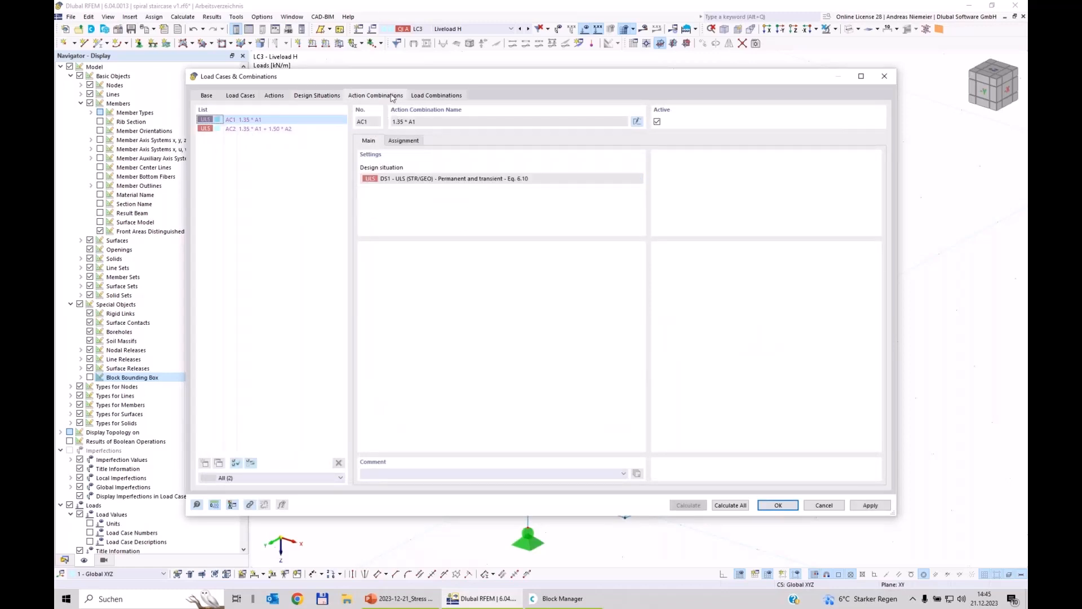
left_click(437, 97)
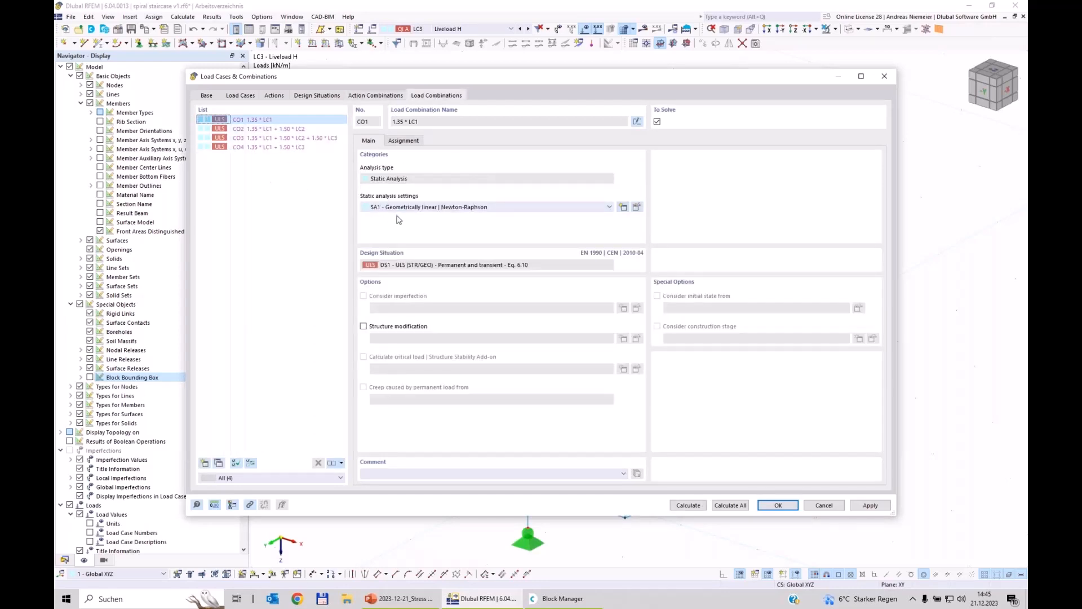
left_click(293, 148)
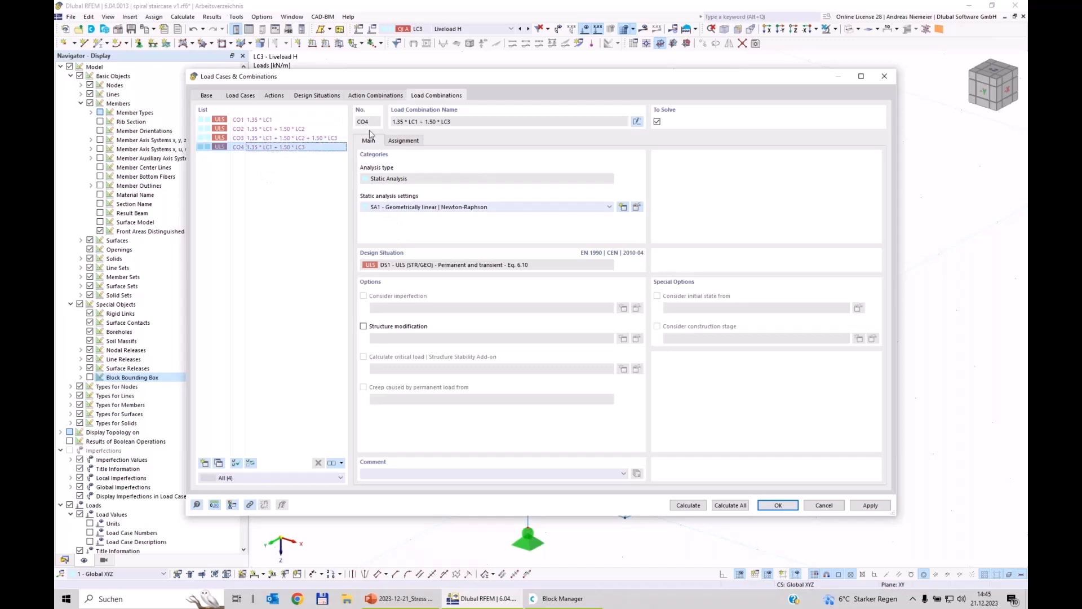
left_click(403, 140)
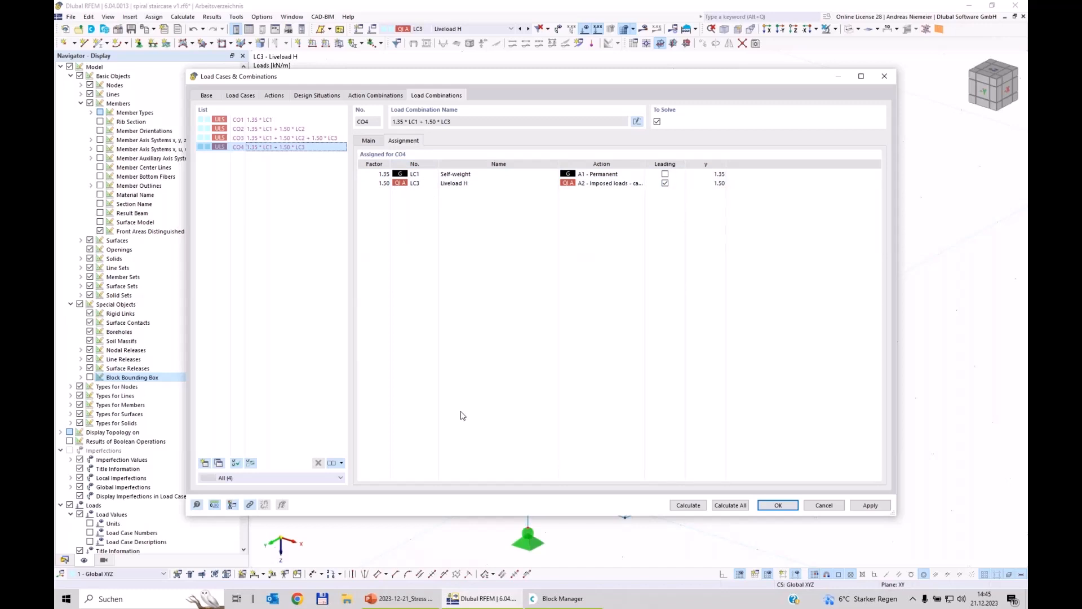
left_click(730, 505)
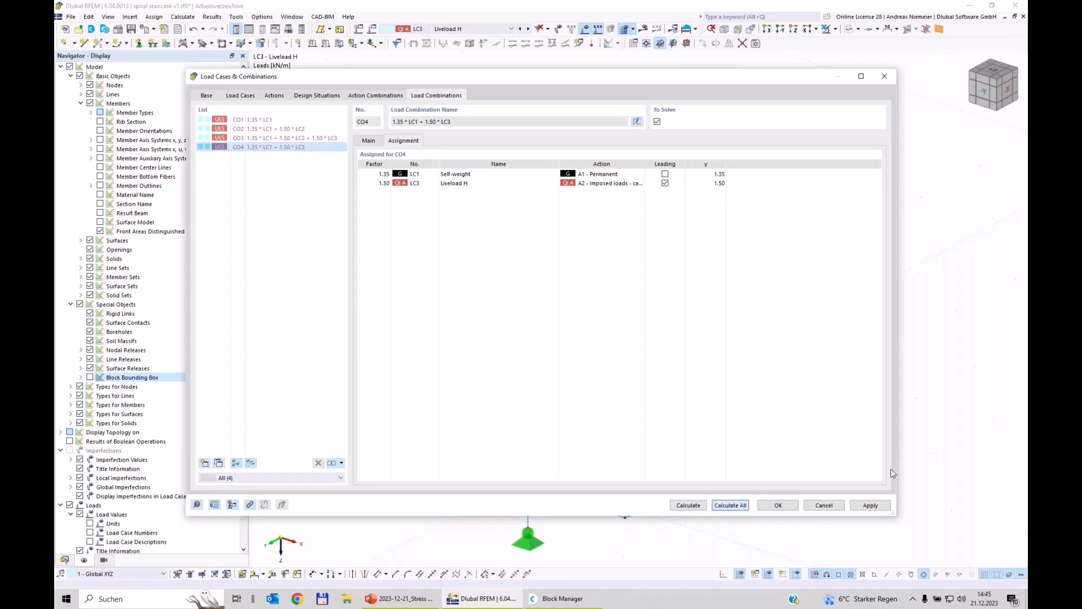
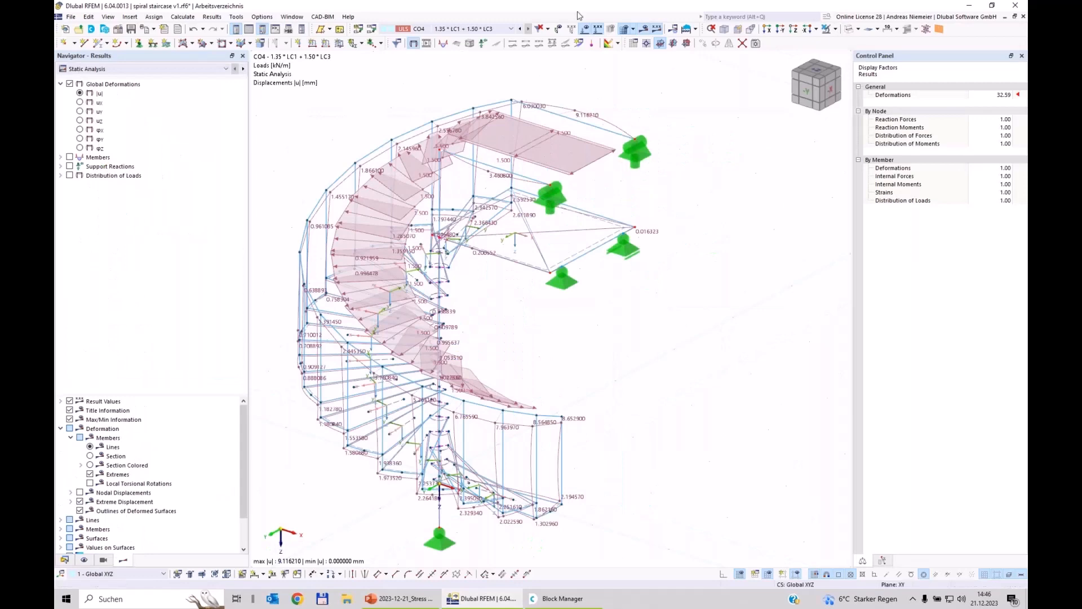
- Display the normal stress σx on the staircase members for load combination CO4
scroll(589, 53, "down", 1)
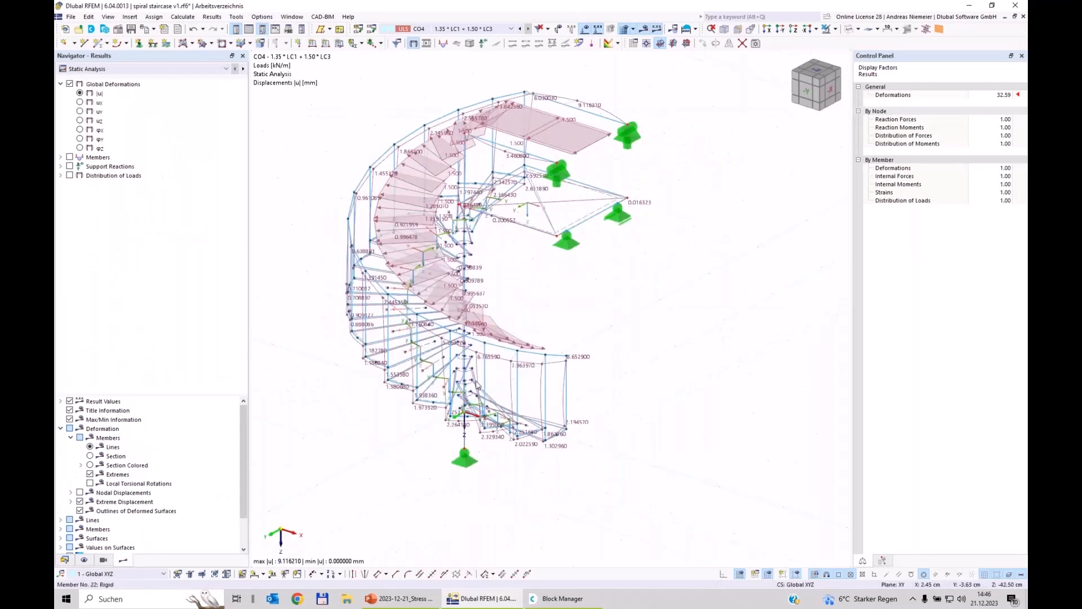
middle_click_drag(641, 396, 644, 346)
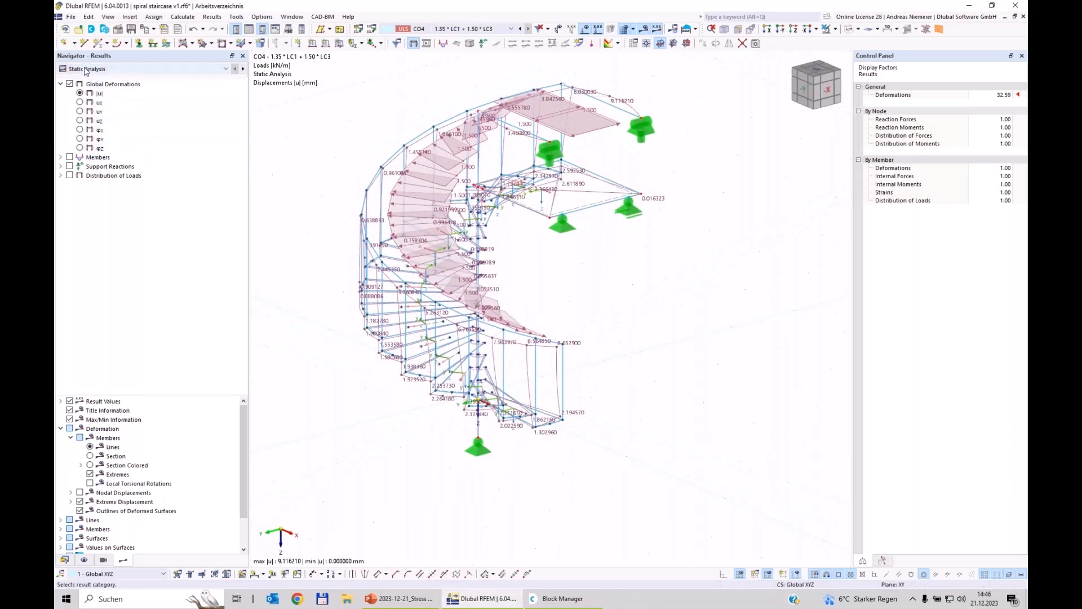
left_click(61, 158)
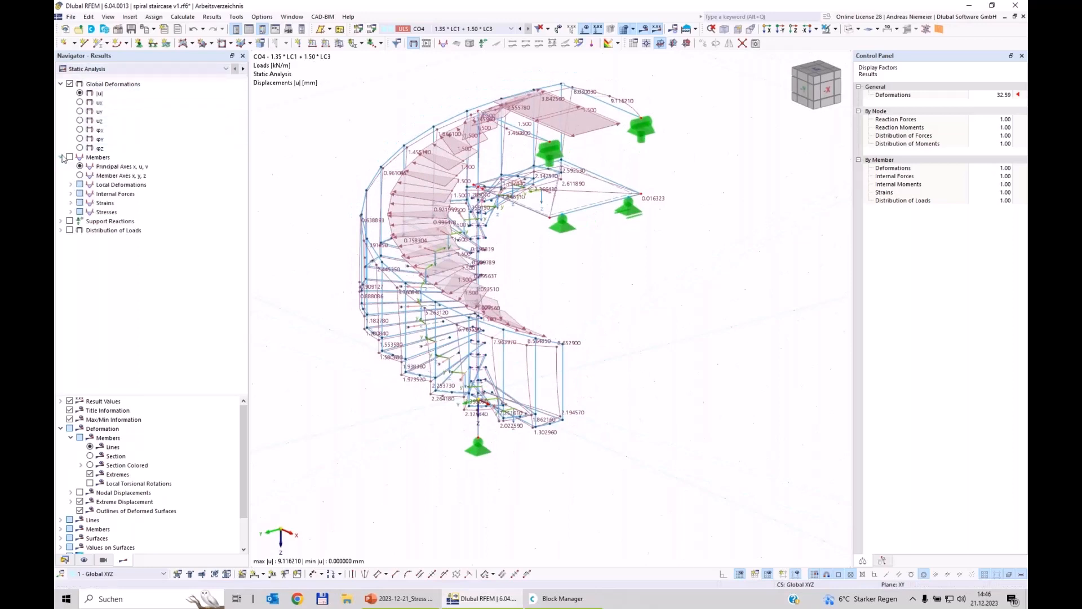
left_click(71, 212)
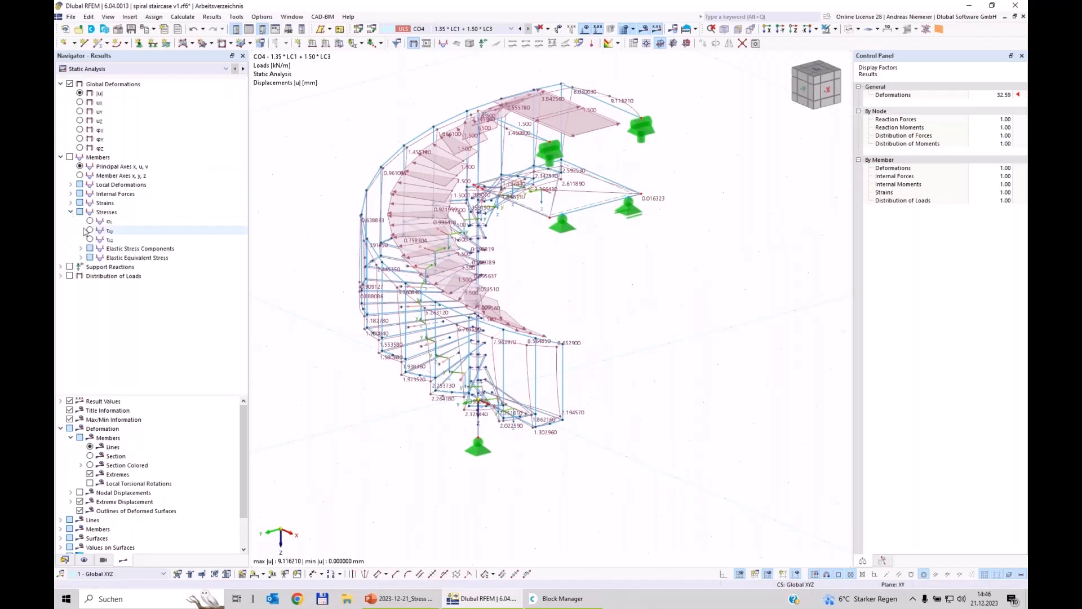
left_click(93, 222)
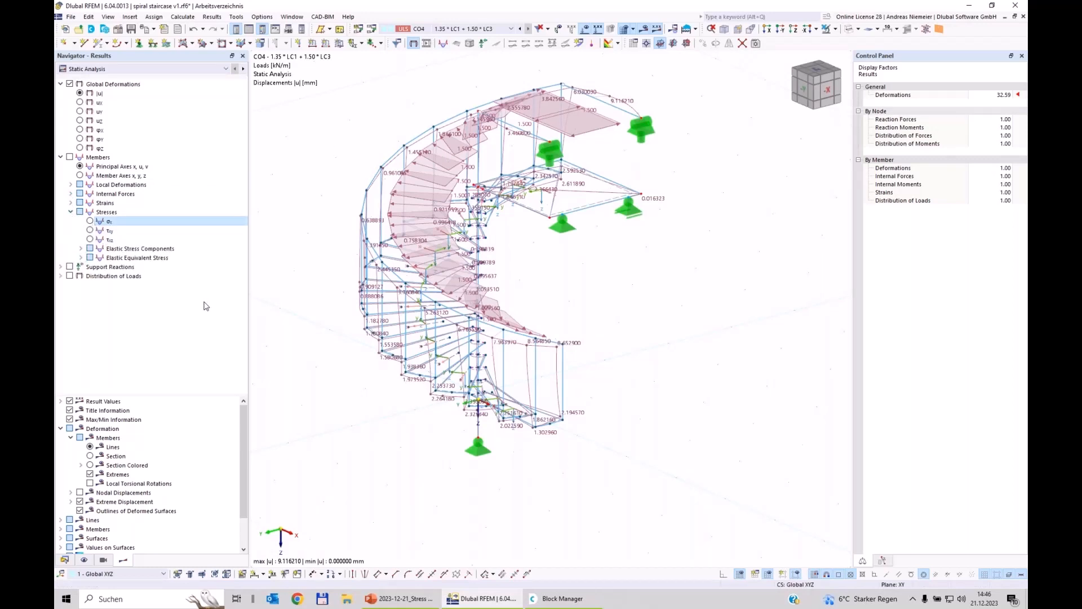
left_click(89, 222)
middle_click_drag(558, 294, 614, 299, "ctrl")
- Switch the results to load combination CO3 and inspect the member stresses σx with their colour scale
left_click(510, 28)
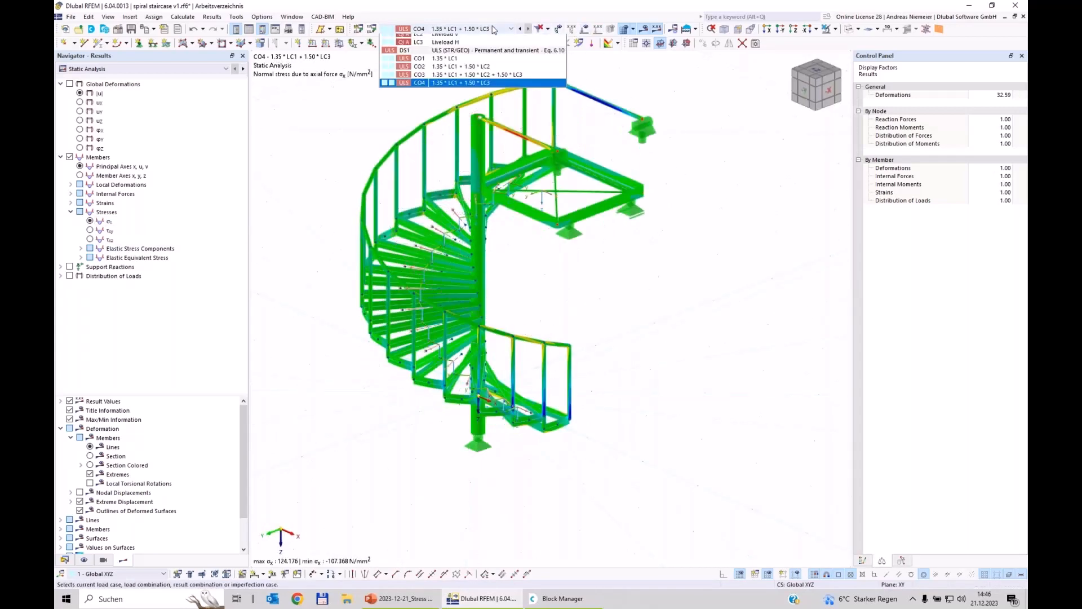
left_click(493, 94)
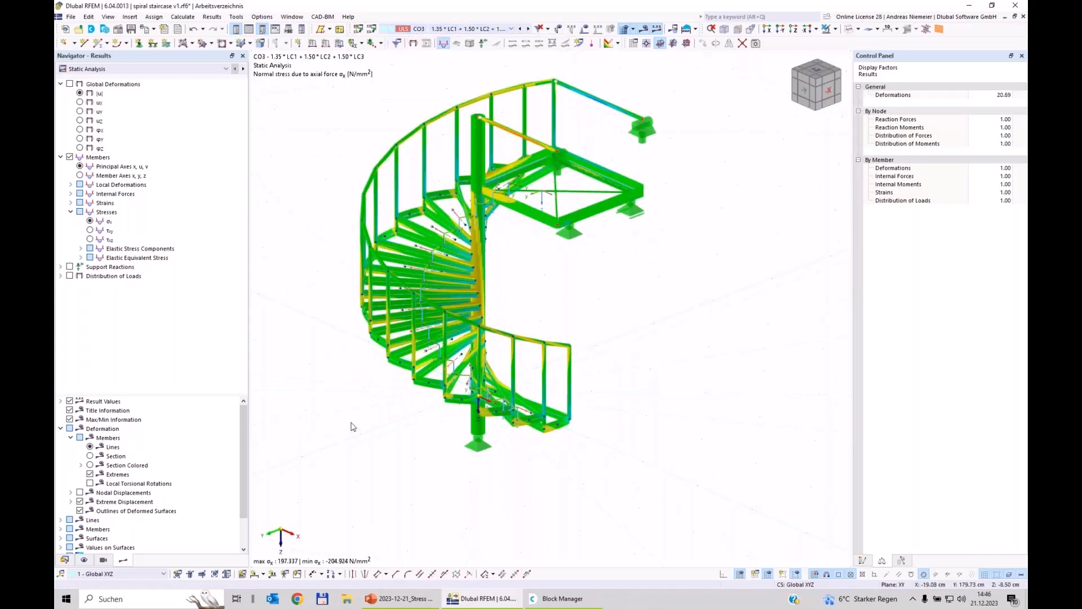
middle_click_drag(350, 424, 460, 414, "ctrl")
left_click(863, 560)
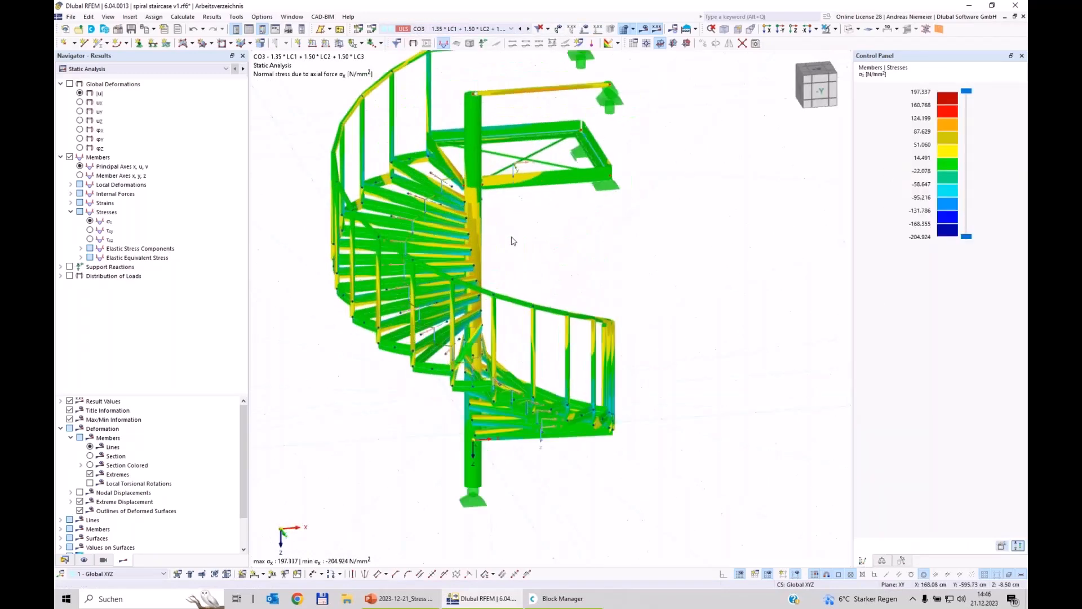
scroll(514, 235, "up", 2)
scroll(516, 186, "down", 1)
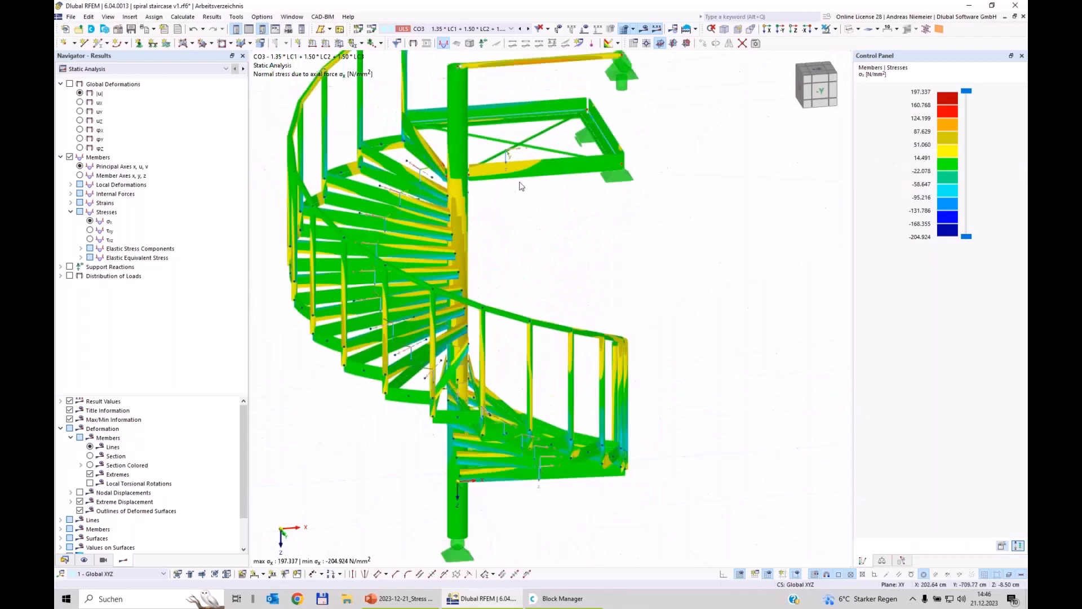
- Display the axial forces N of the members for load combination CO3
left_click(420, 28)
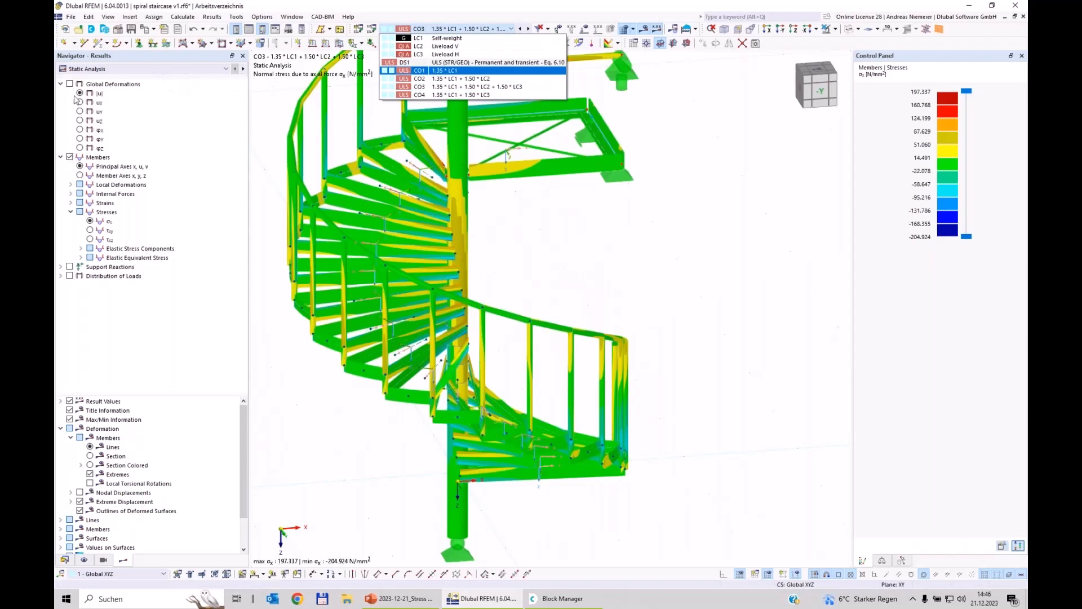
left_click(70, 193)
left_click(71, 194)
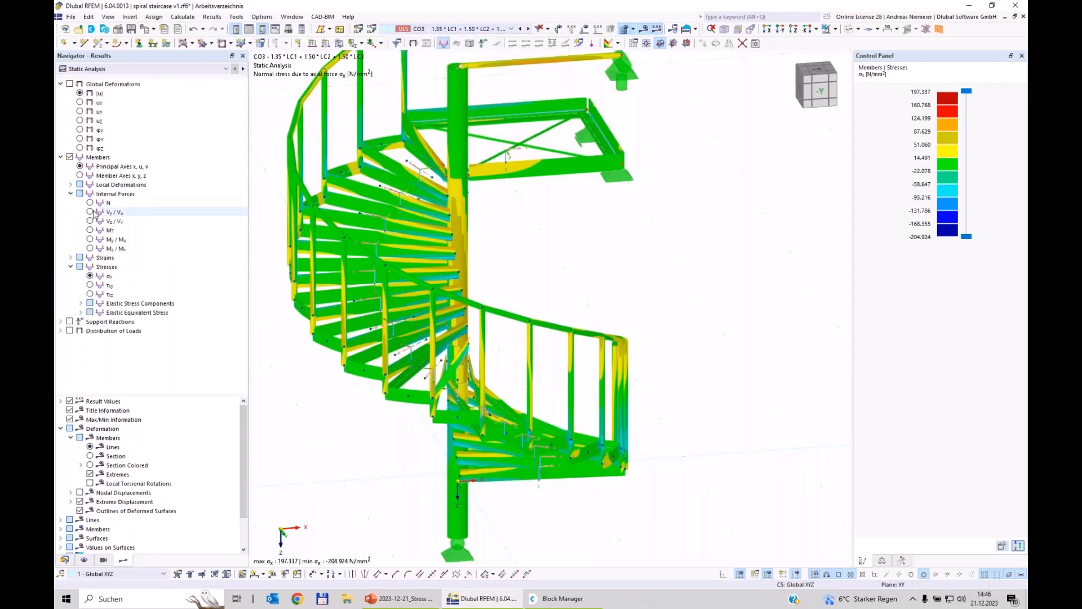
left_click(90, 203)
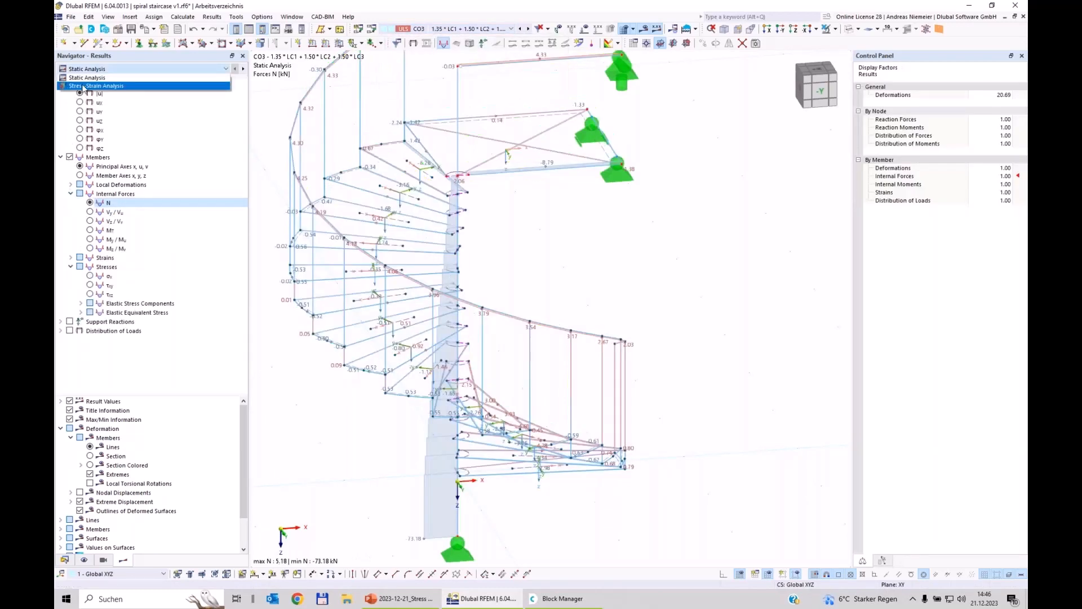
- Switch the results to Stress-Strain Analysis and display the member stresses τtot and σeqv,von Mises
left_click(243, 68)
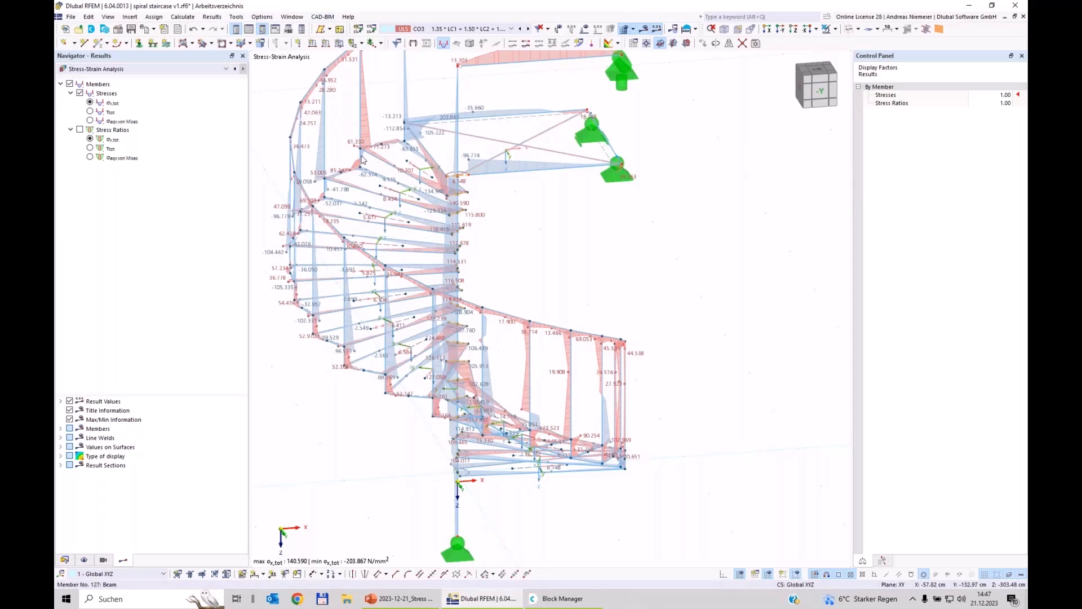
scroll(442, 268, "down", 1)
scroll(442, 268, "down", 1)
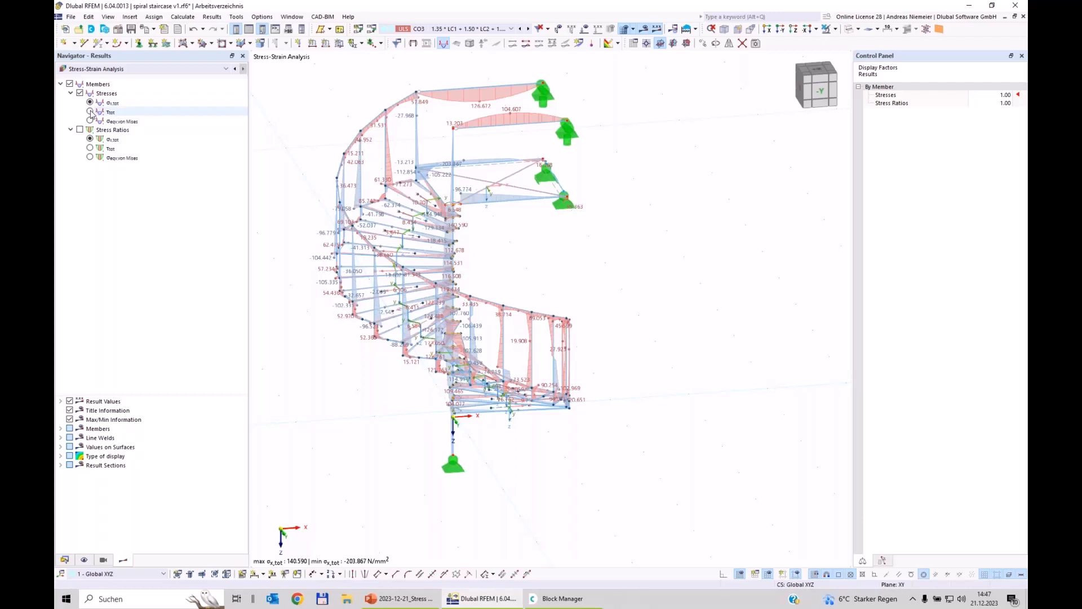
left_click(90, 112)
left_click(90, 121)
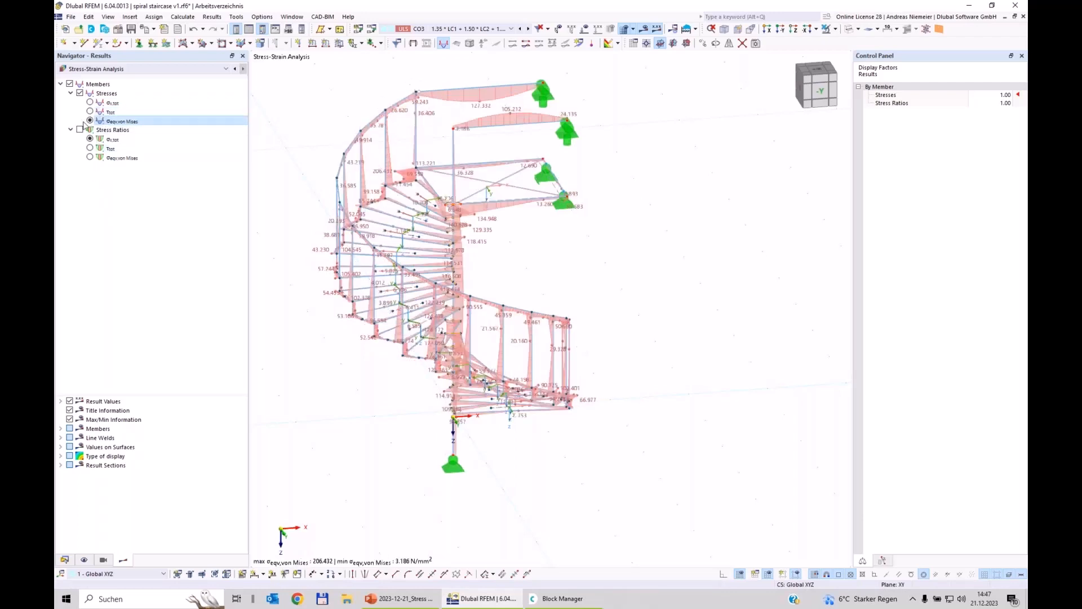
- Display the member stress ratios for σeqv,von Mises and show the result tables below the model
left_click(80, 130)
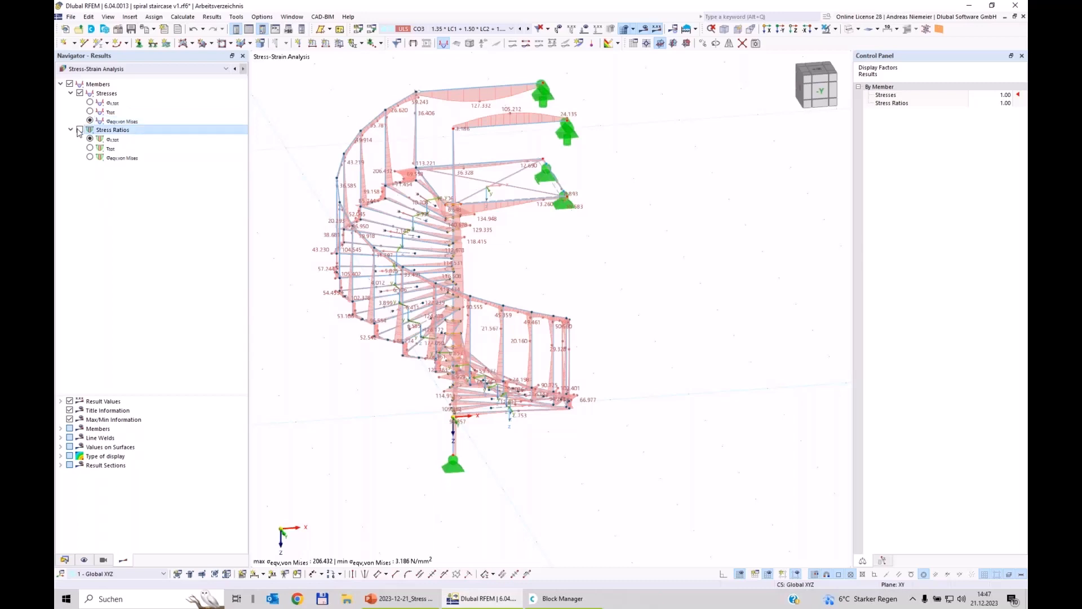
left_click(89, 158)
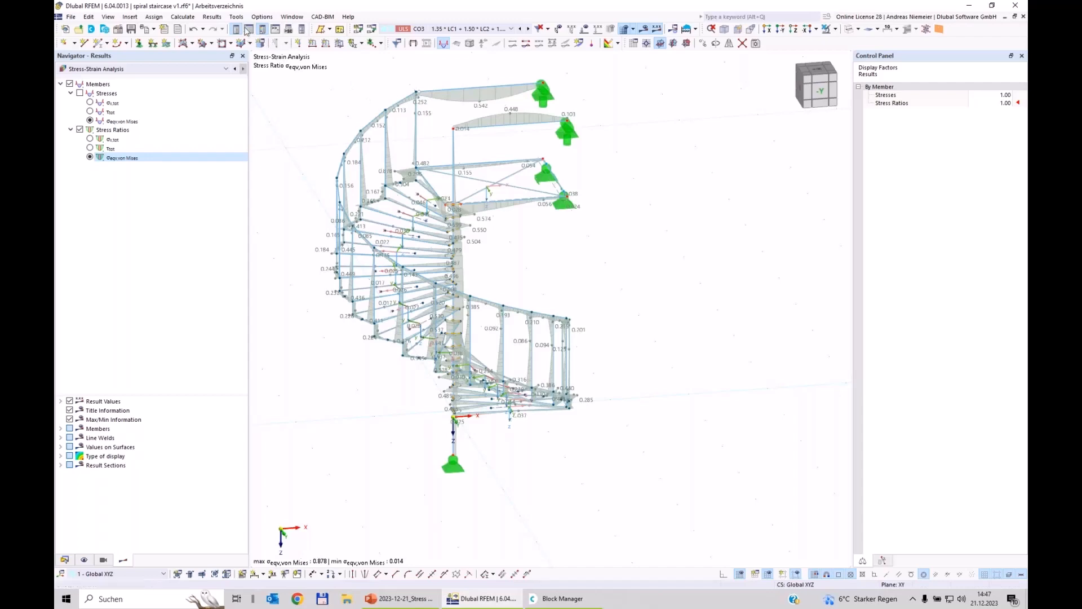
left_click(248, 29)
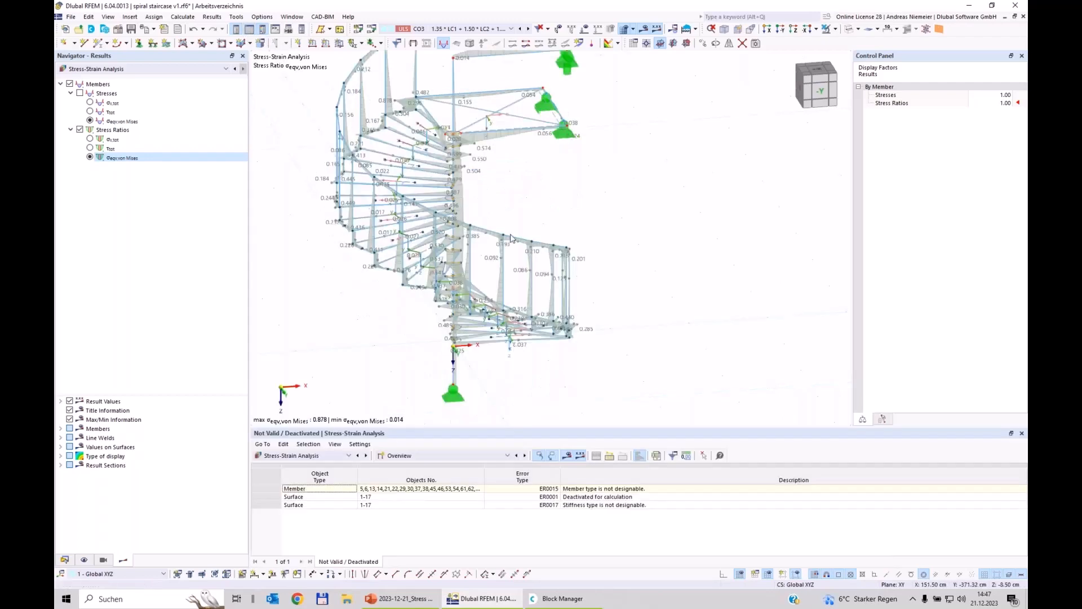
scroll(527, 201, "down", 3)
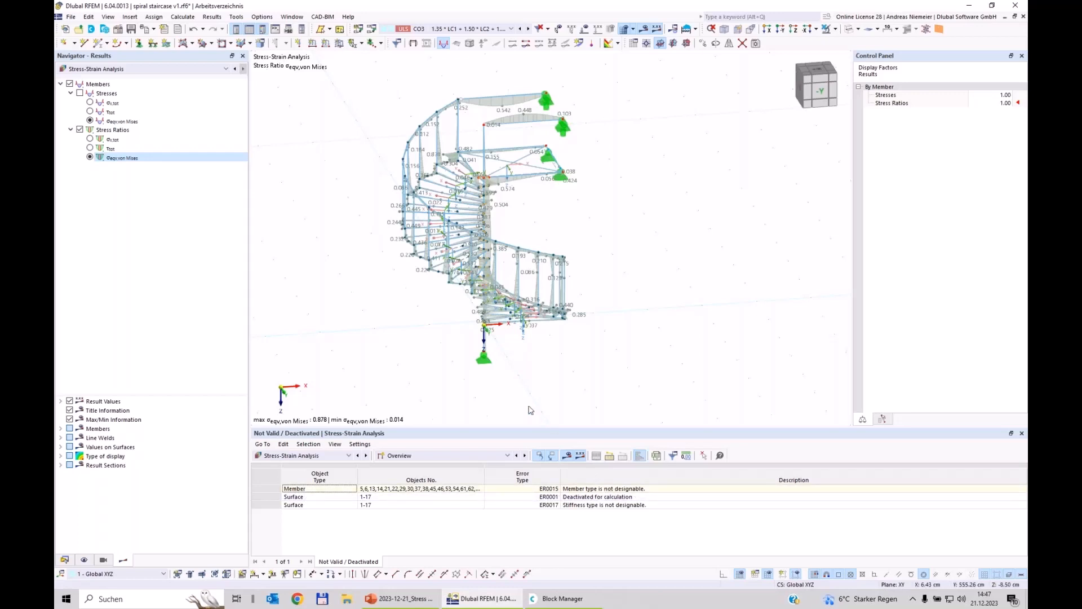
middle_click_drag(522, 363, 554, 374)
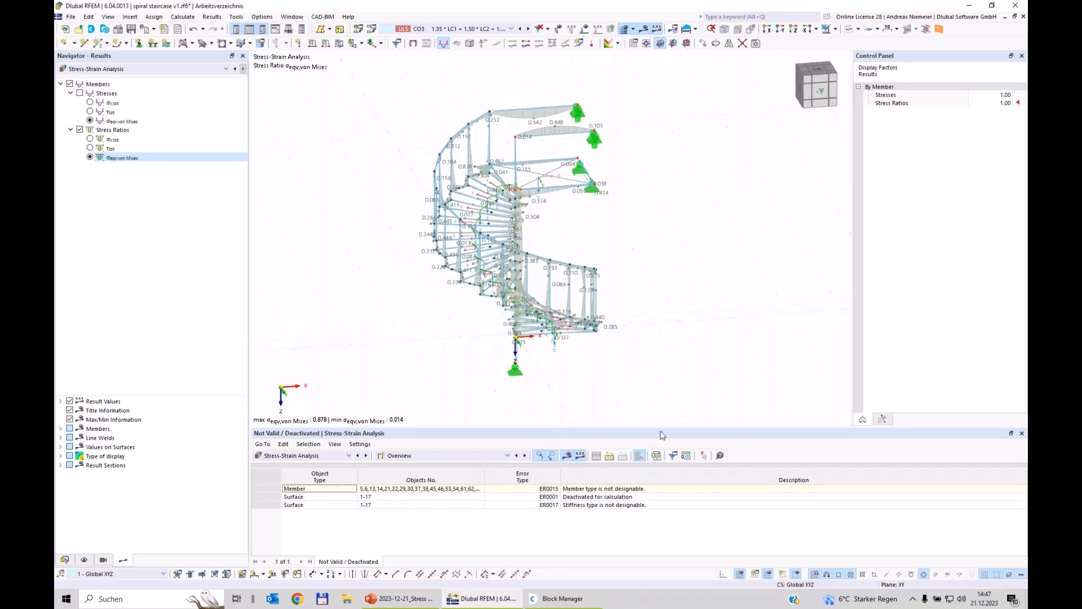
- Examine the members and surfaces listed as not valid or deactivated for the stress-strain analysis and locate them in the model
left_click(415, 489)
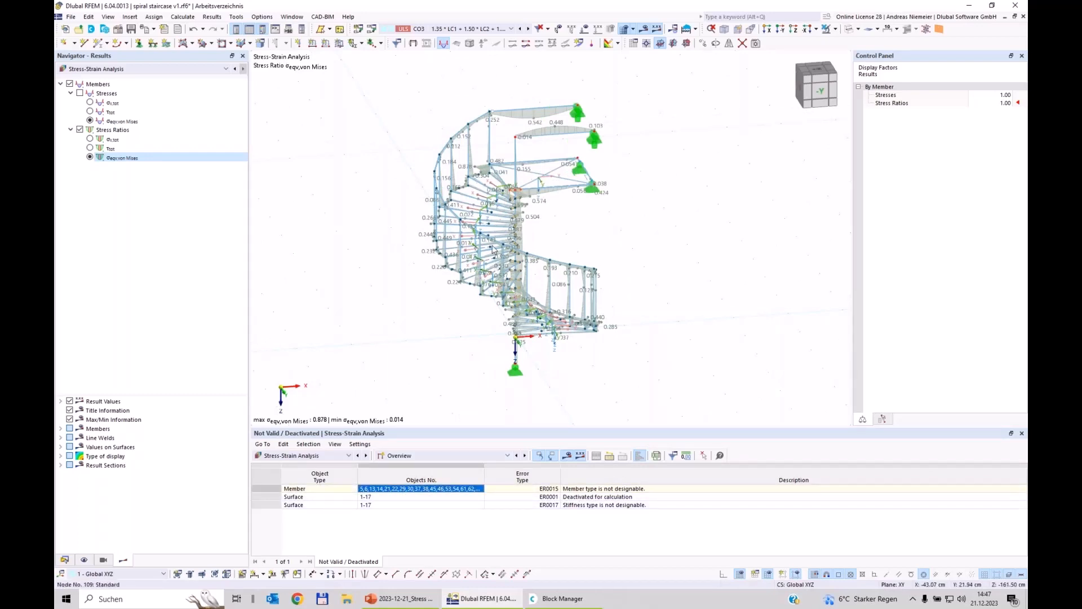
scroll(527, 212, "up", 3)
scroll(527, 212, "up", 4)
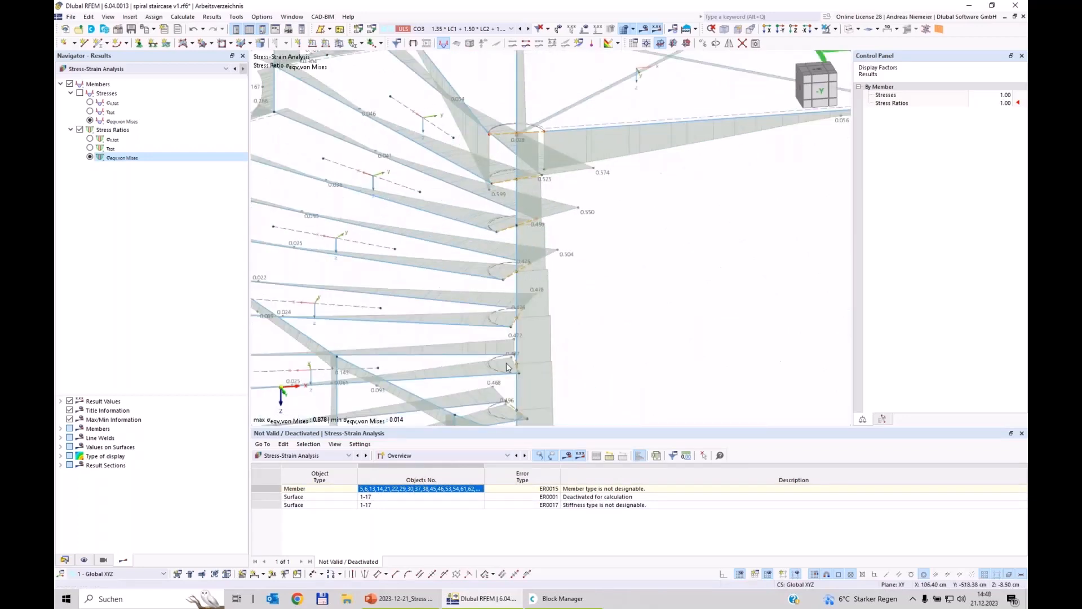
scroll(507, 367, "down", 3)
left_click(372, 498)
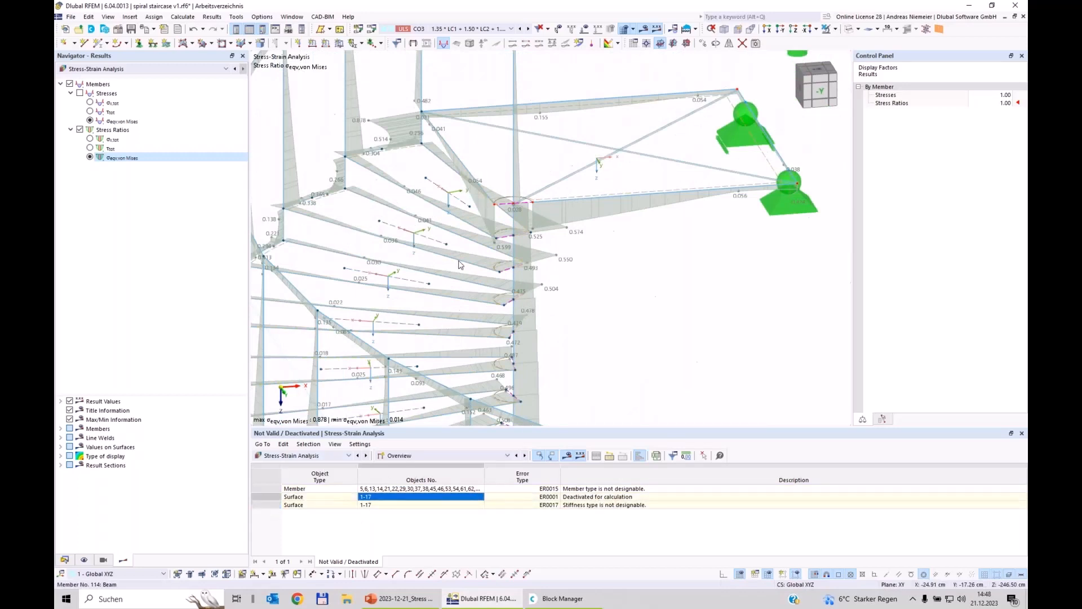
scroll(491, 267, "up", 3)
scroll(492, 266, "up", 3)
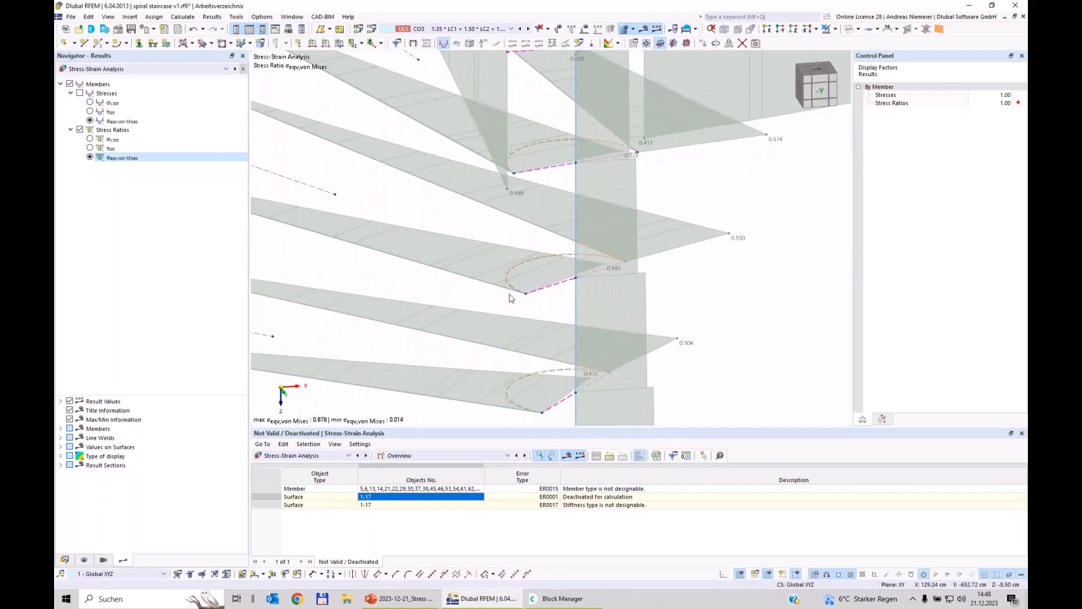
scroll(510, 298, "down", 2)
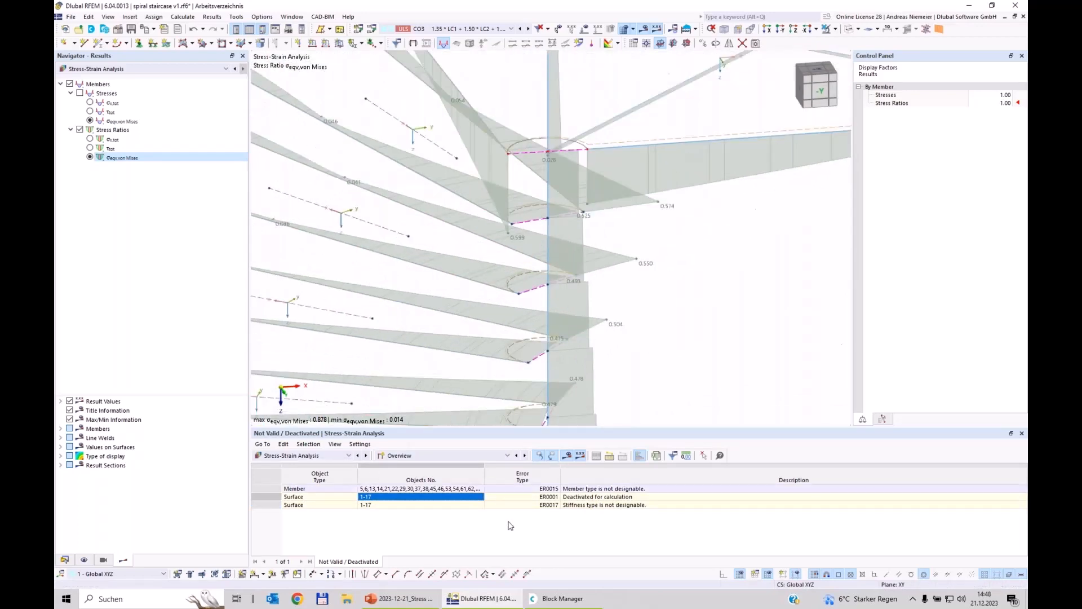
- Show the table of stresses on members by loading, enlarge it and compare the stress ratios of CO1 to CO4
left_click(406, 457)
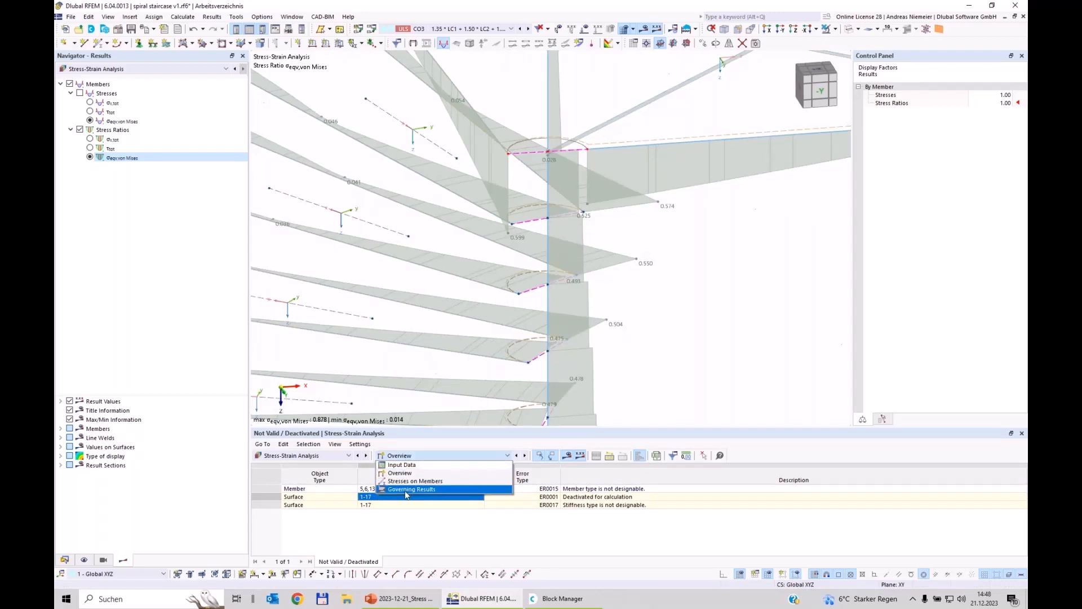
left_click(415, 481)
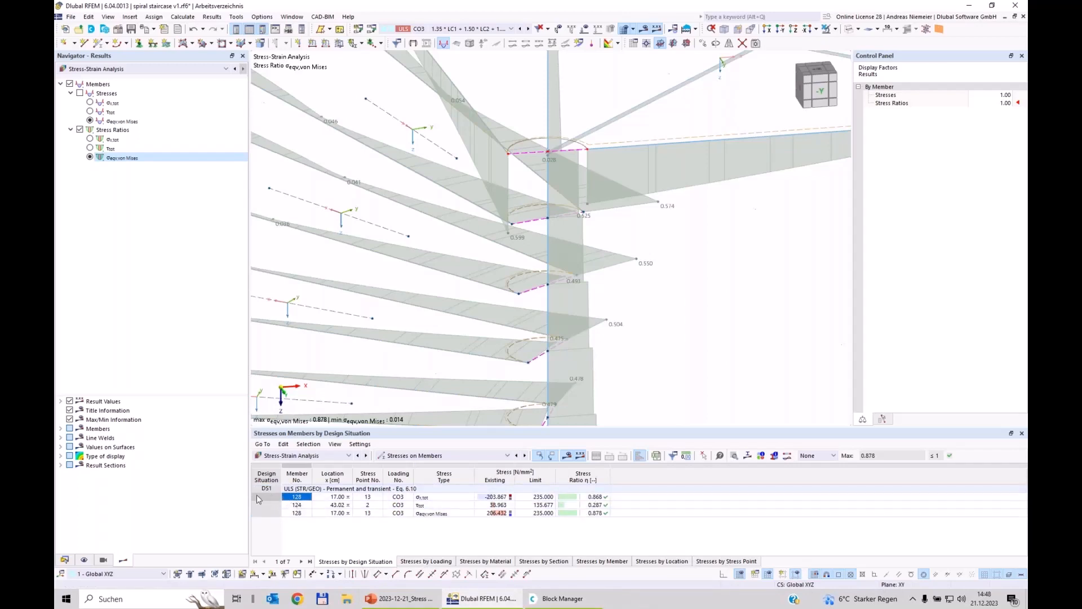
left_click(431, 562)
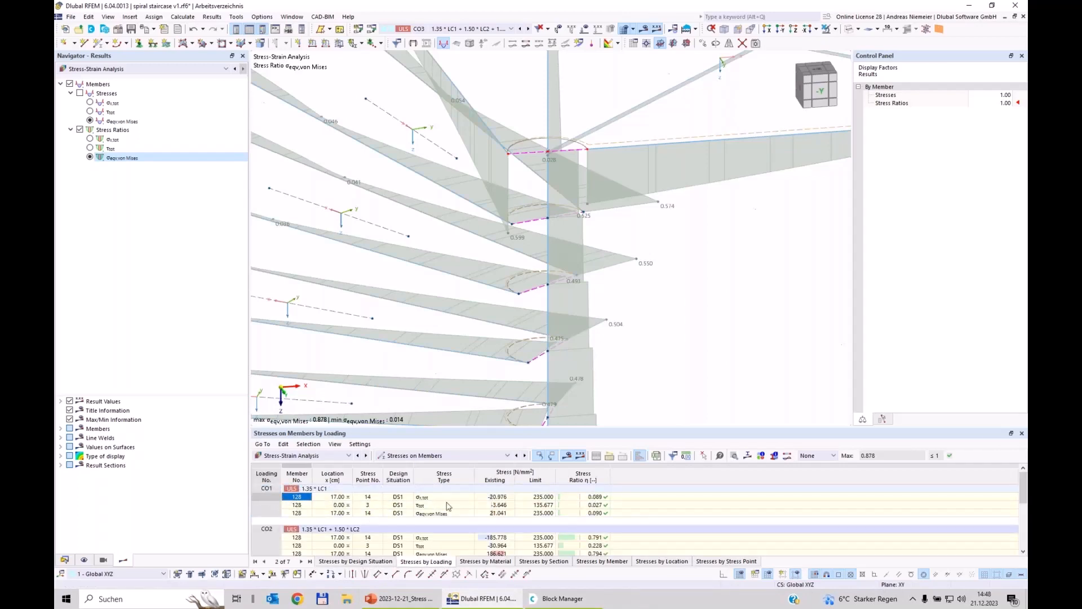
left_click_drag(482, 428, 485, 214)
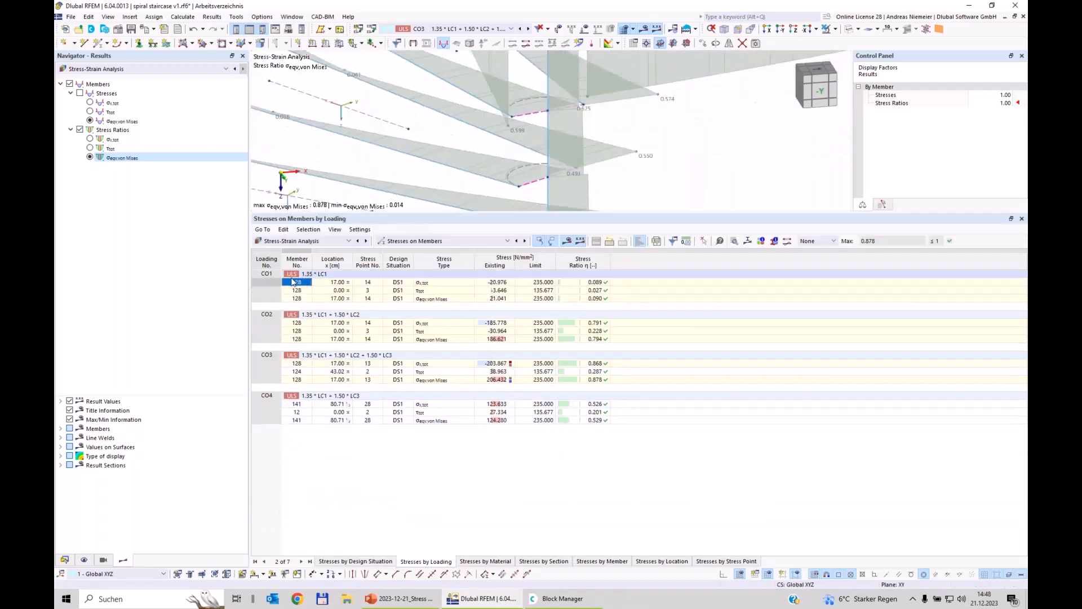
left_click(597, 291)
left_click(595, 325)
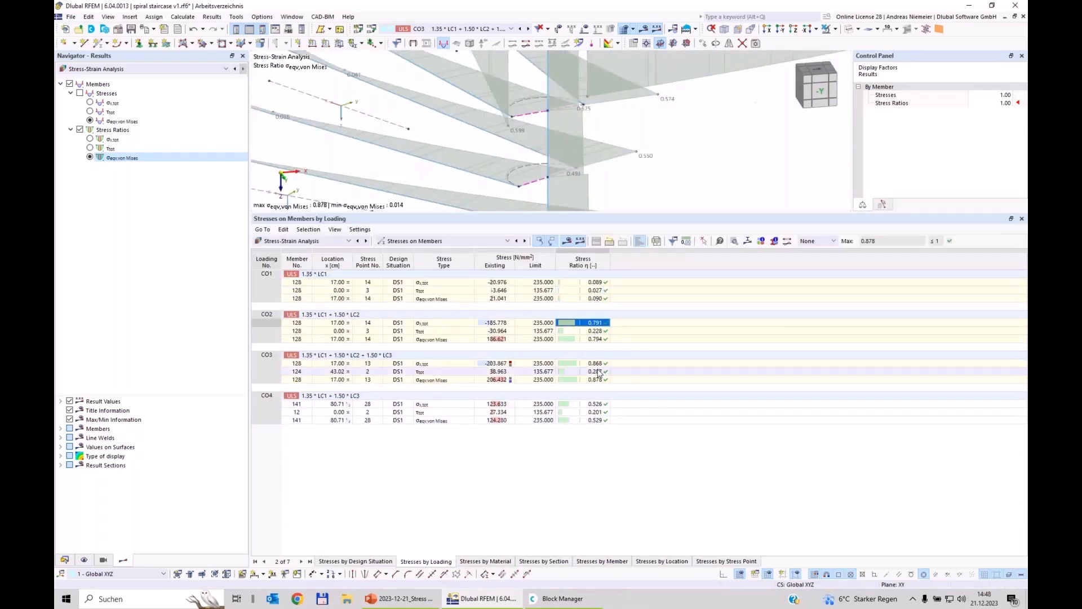
left_click(598, 371)
left_click_drag(595, 407, 597, 412)
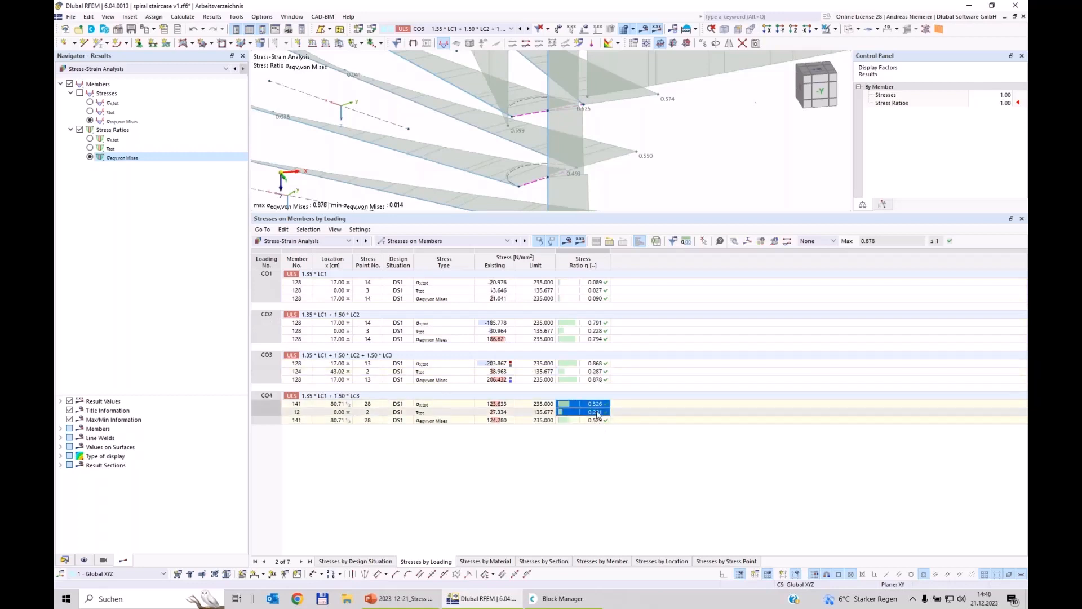
left_click(595, 404)
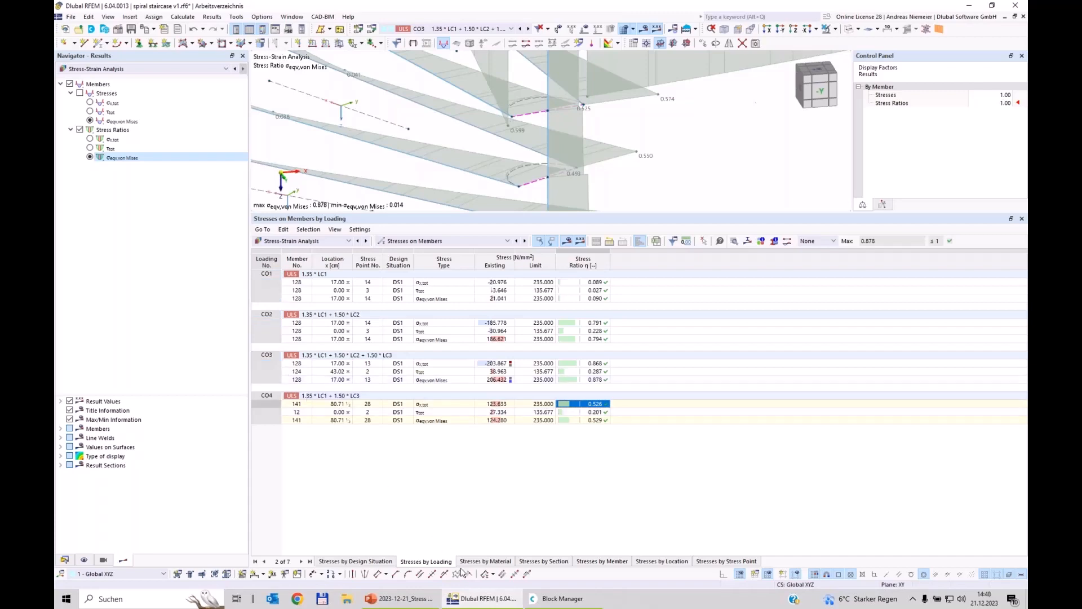
- Review the member stresses by material, by section and by member, browsing the whole member list, and shrink the table again
left_click(477, 562)
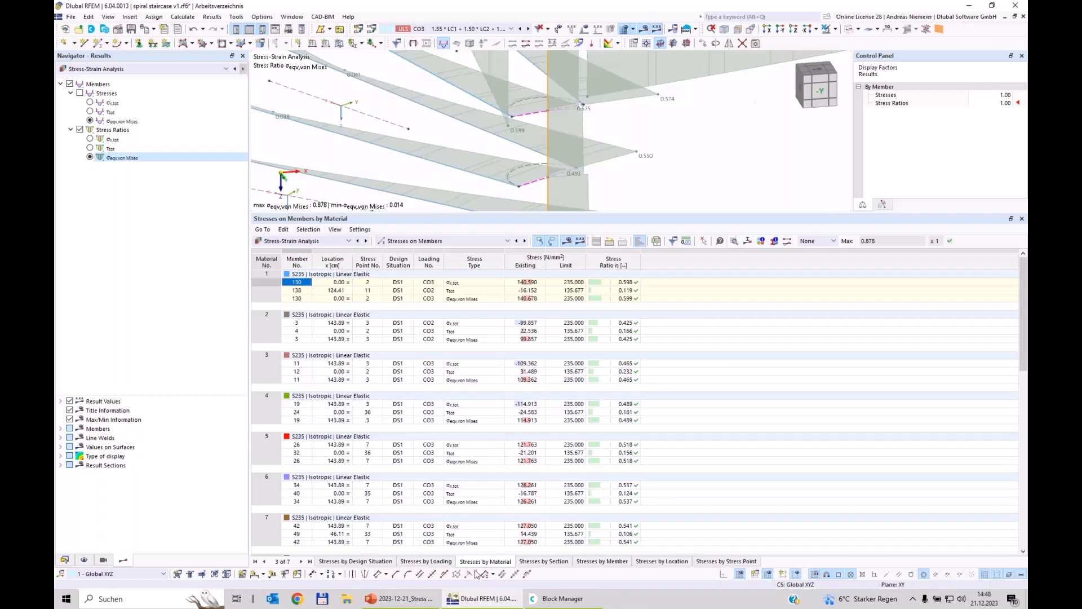
left_click(546, 563)
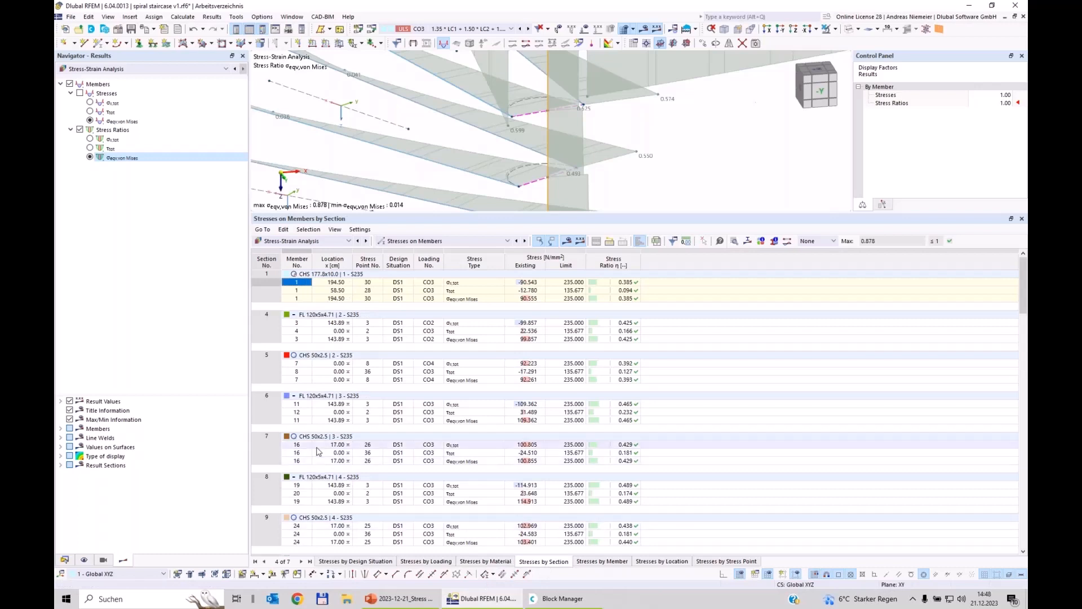
left_click(609, 562)
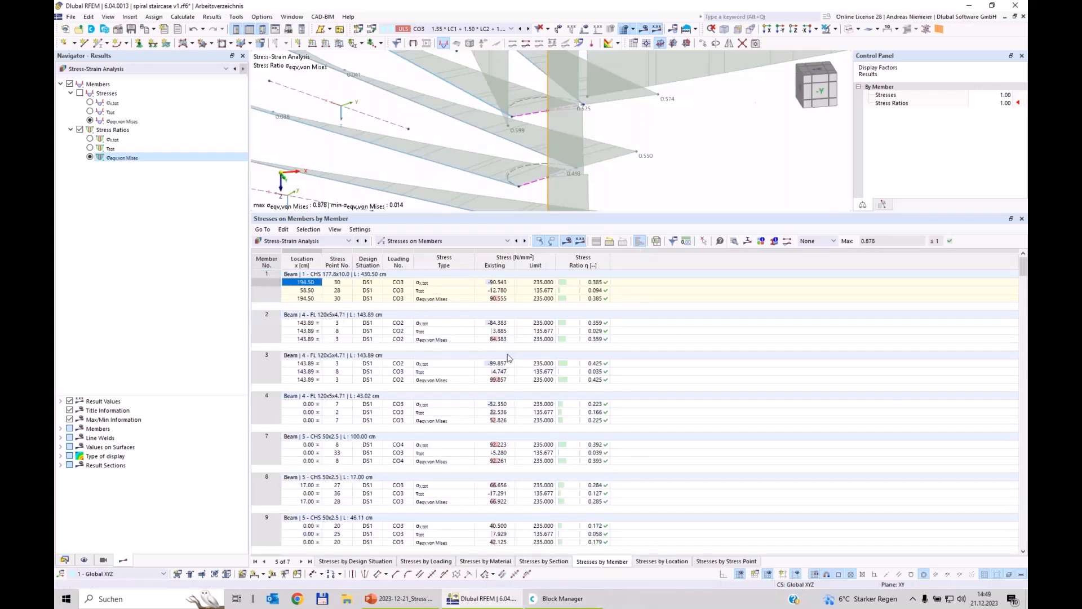
left_click_drag(1024, 270, 1023, 542)
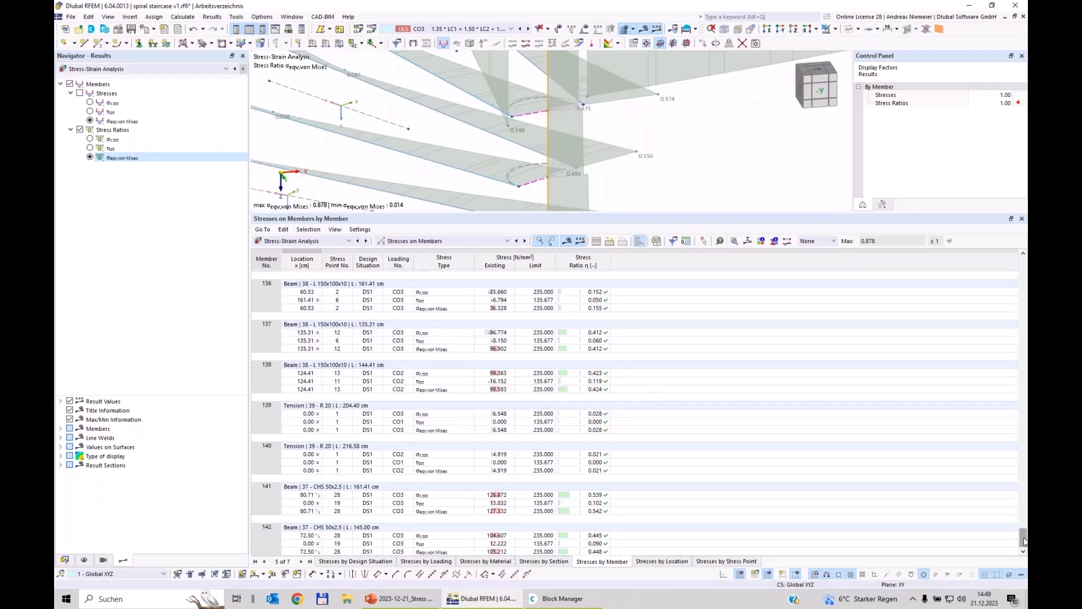
left_click_drag(1024, 538, 961, 206)
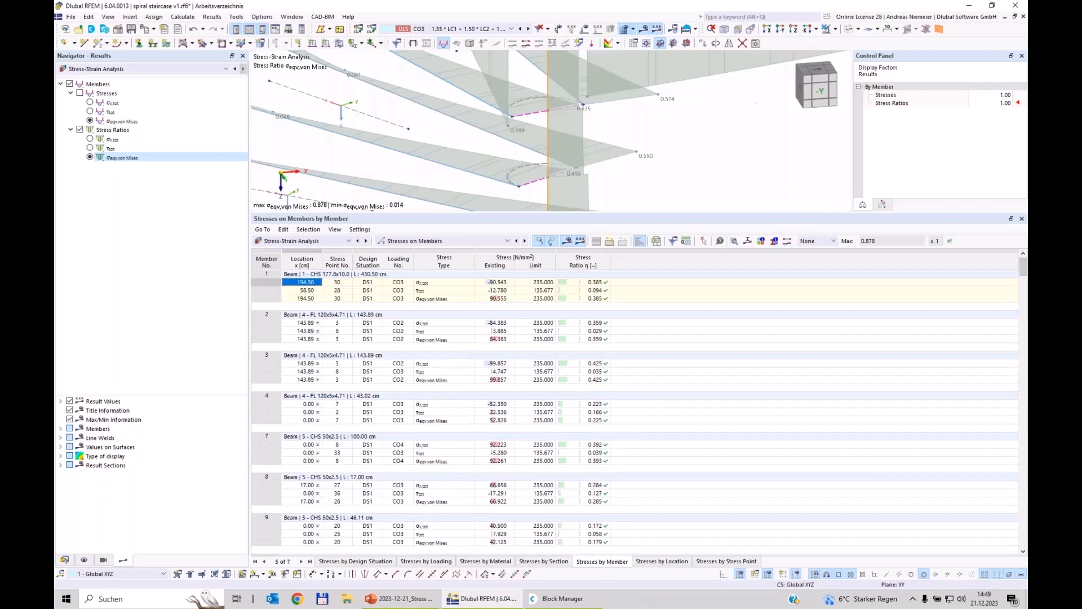
left_click_drag(779, 216, 773, 336)
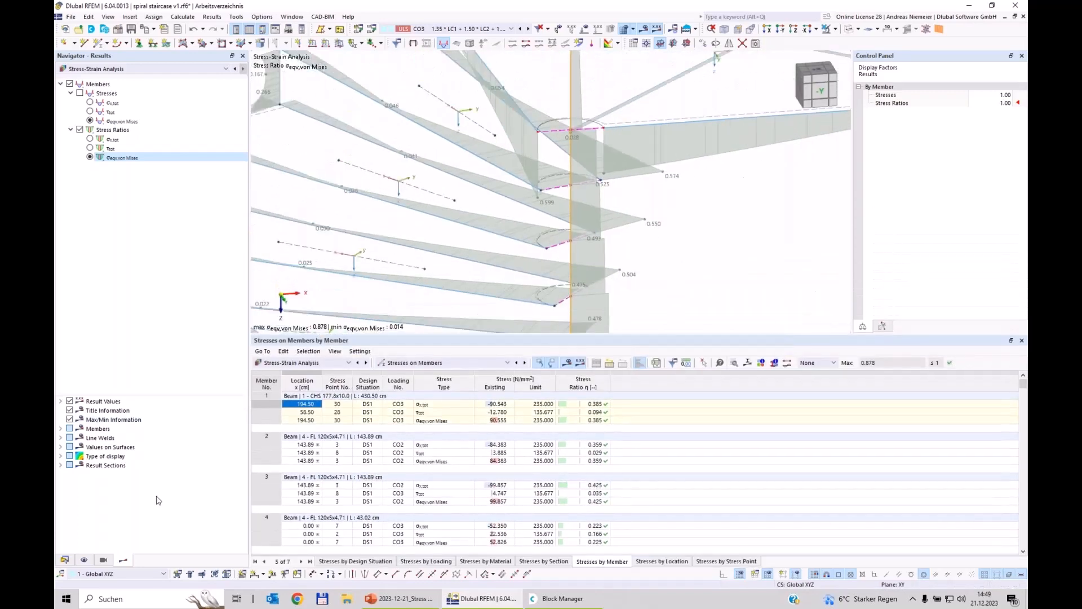
- Activate the Member Representatives option in the model's base data and accept deleting all results
left_click(65, 561)
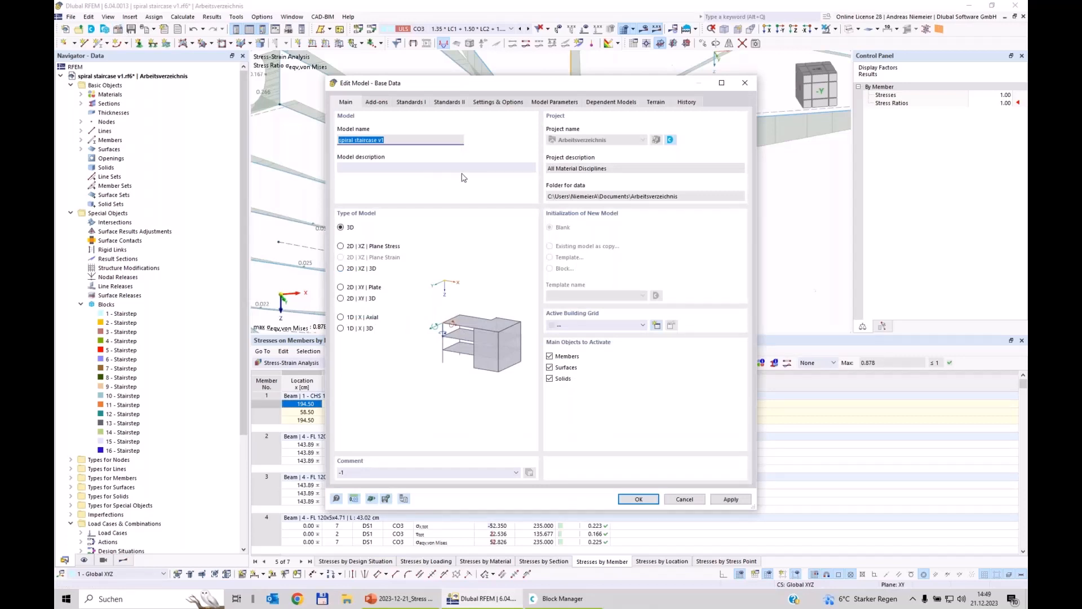
left_click(505, 104)
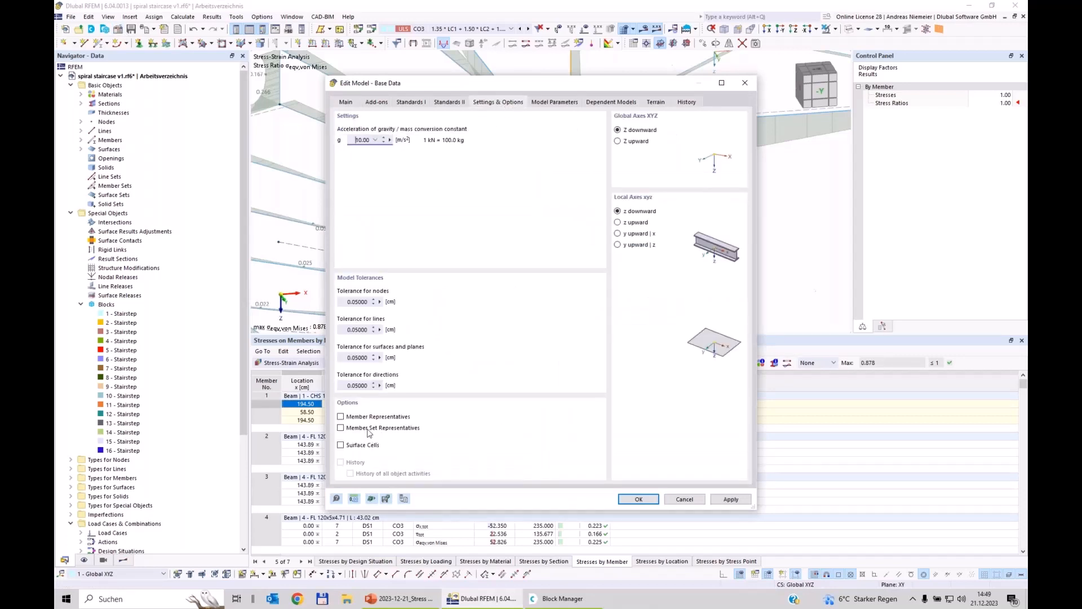
left_click(341, 416)
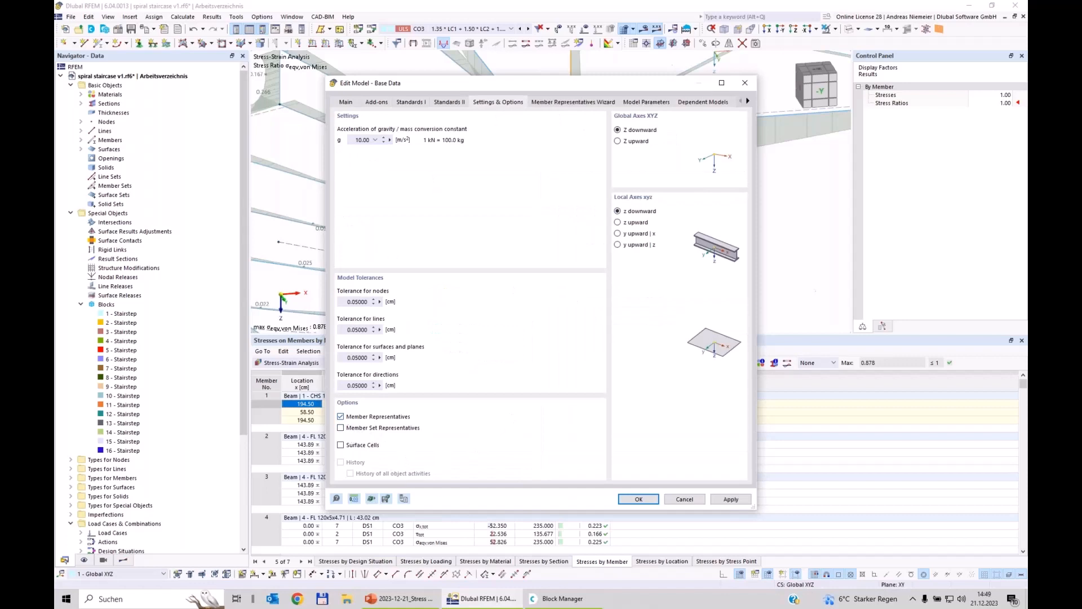
left_click(642, 500)
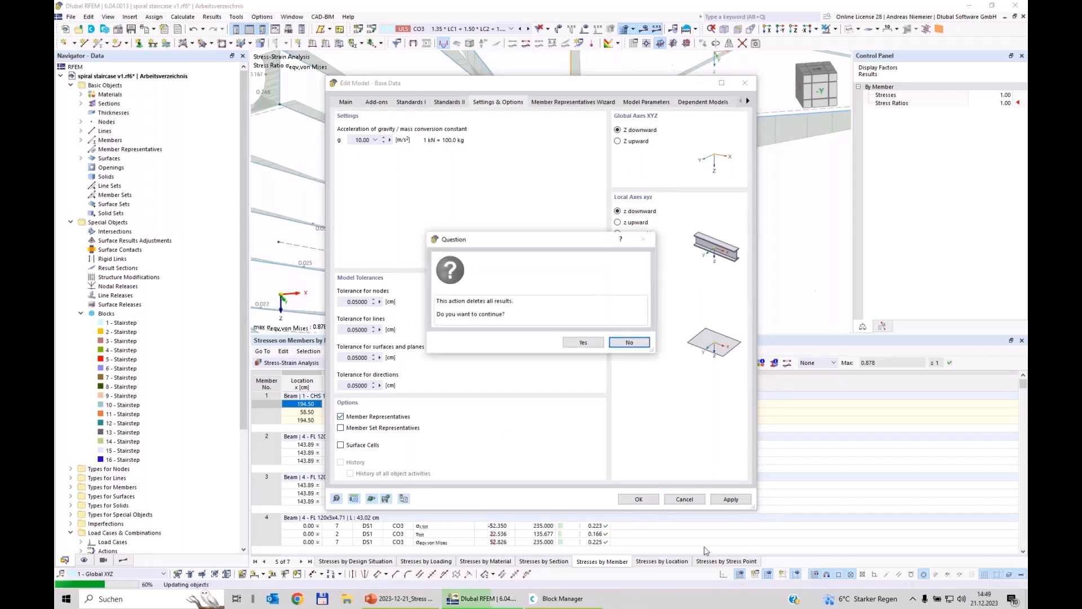
left_click(581, 344)
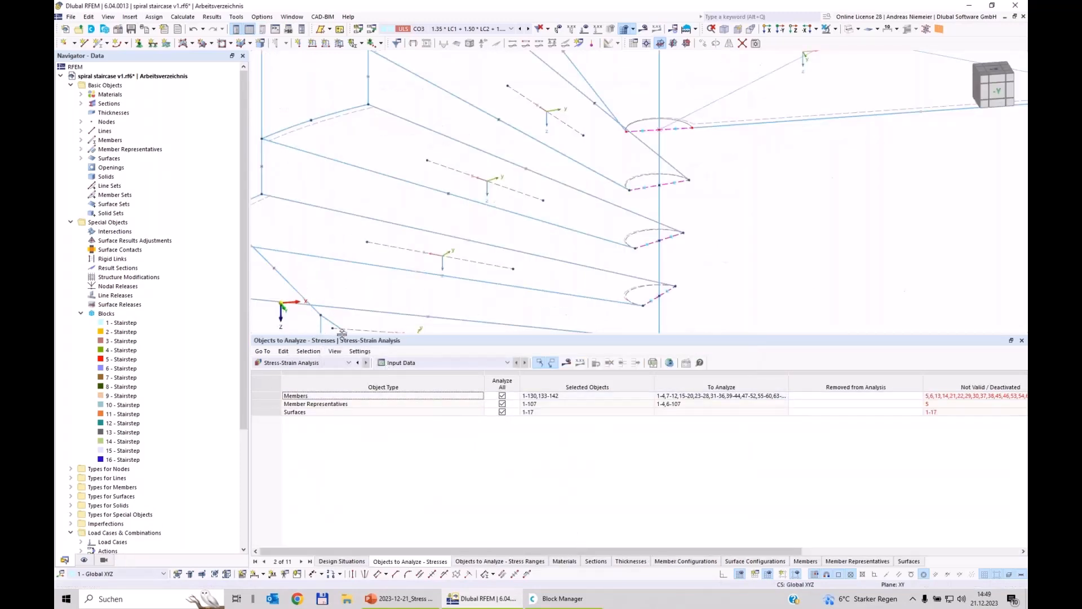
- Reduce the table height and browse the list of member representatives with their sections and assigned members
left_click_drag(334, 340, 317, 396)
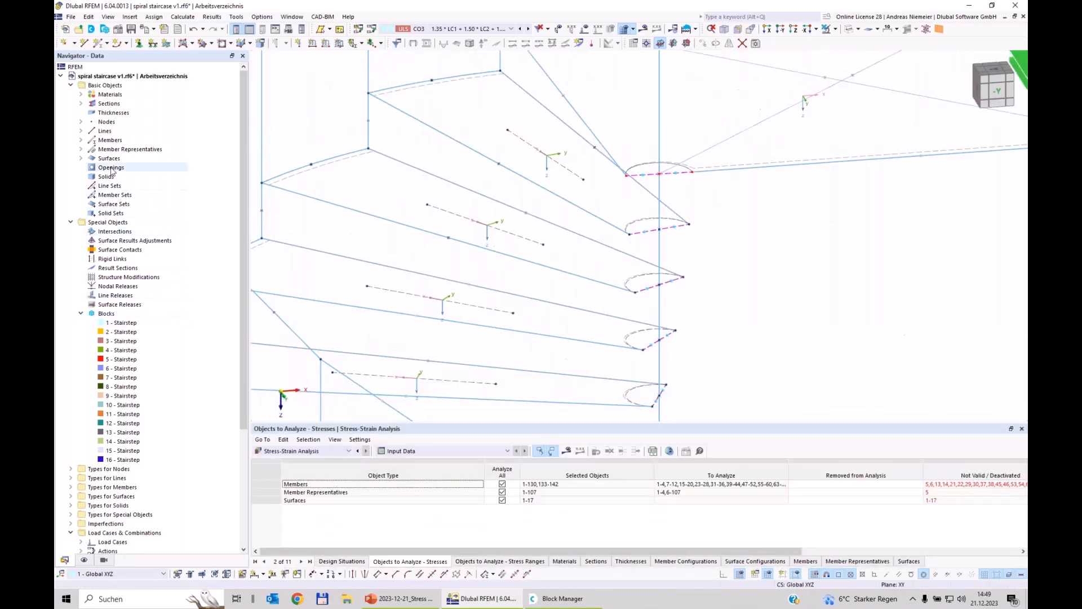
left_click(84, 149)
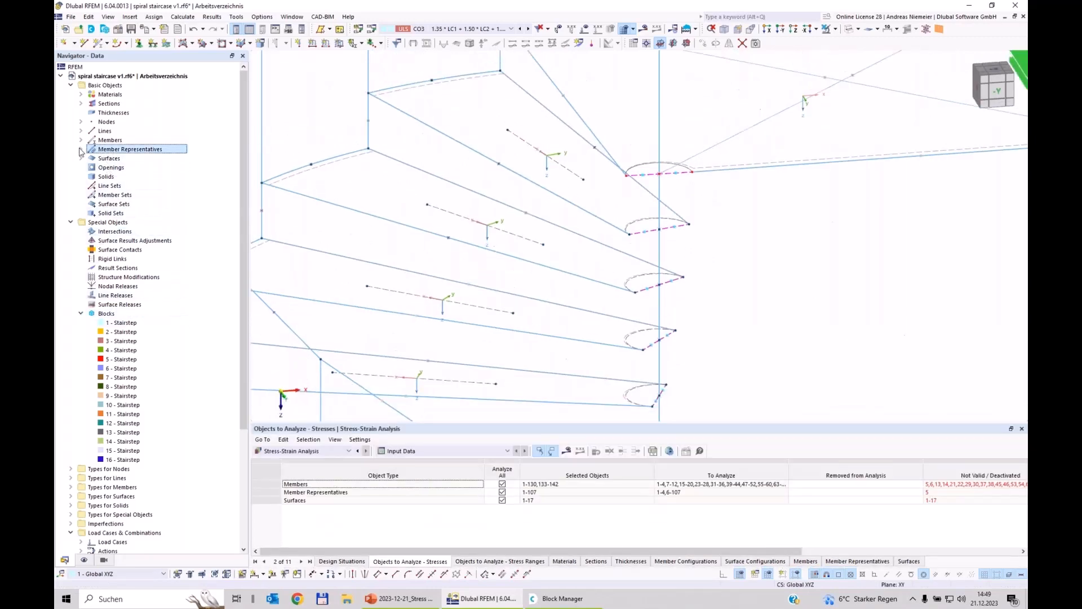
left_click(81, 150)
scroll(107, 168, "down", 8)
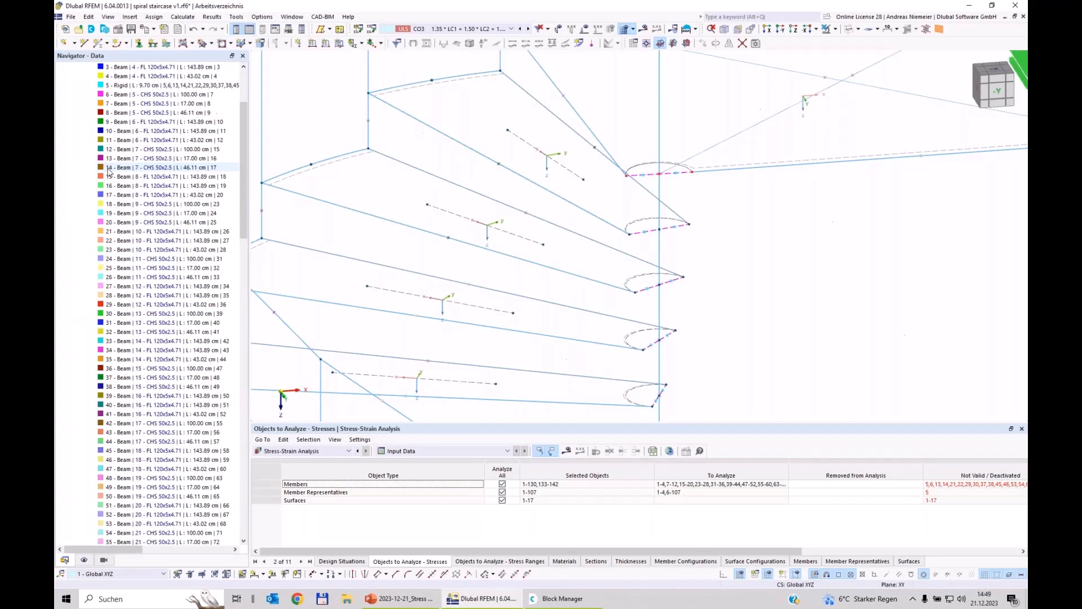
scroll(109, 172, "down", 15)
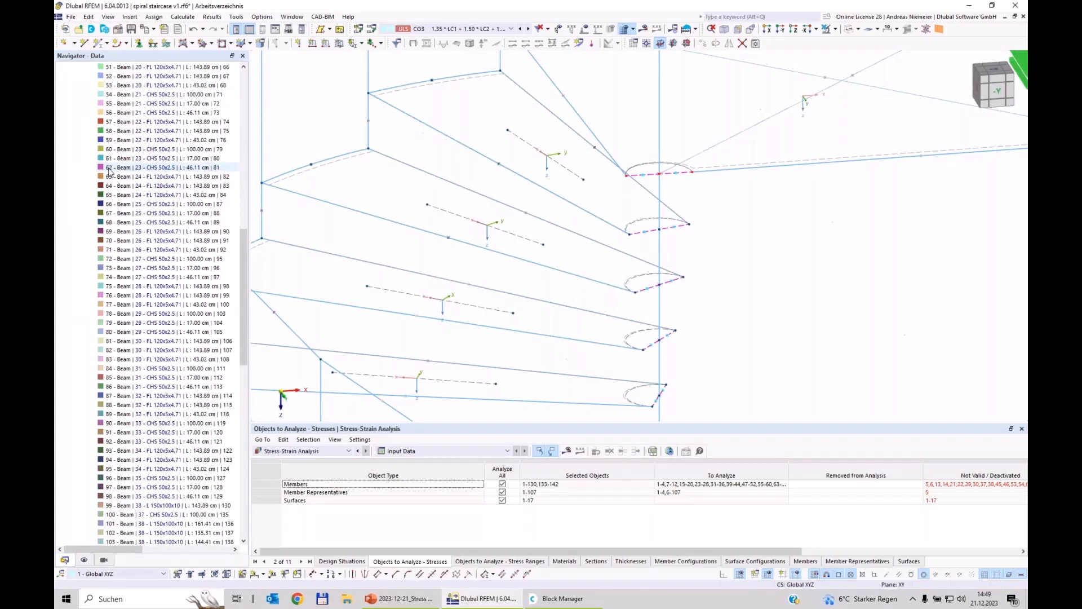
- Collapse the member representatives list and review the member properties considered by the Member Representatives Wizard in the model's base data, from sections to lengths
scroll(115, 316, "up", 9)
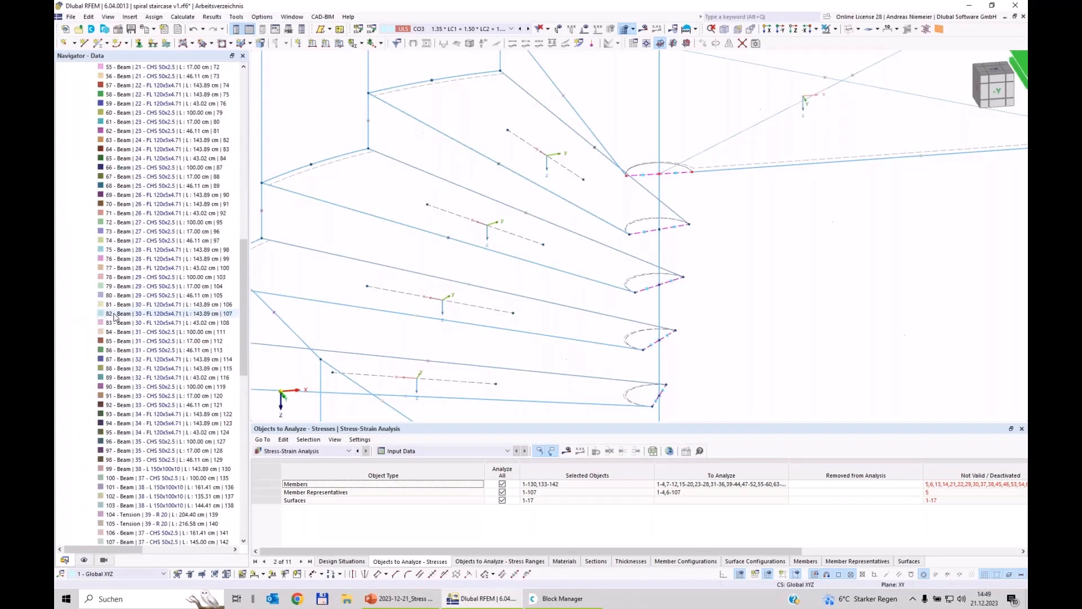
scroll(115, 315, "up", 18)
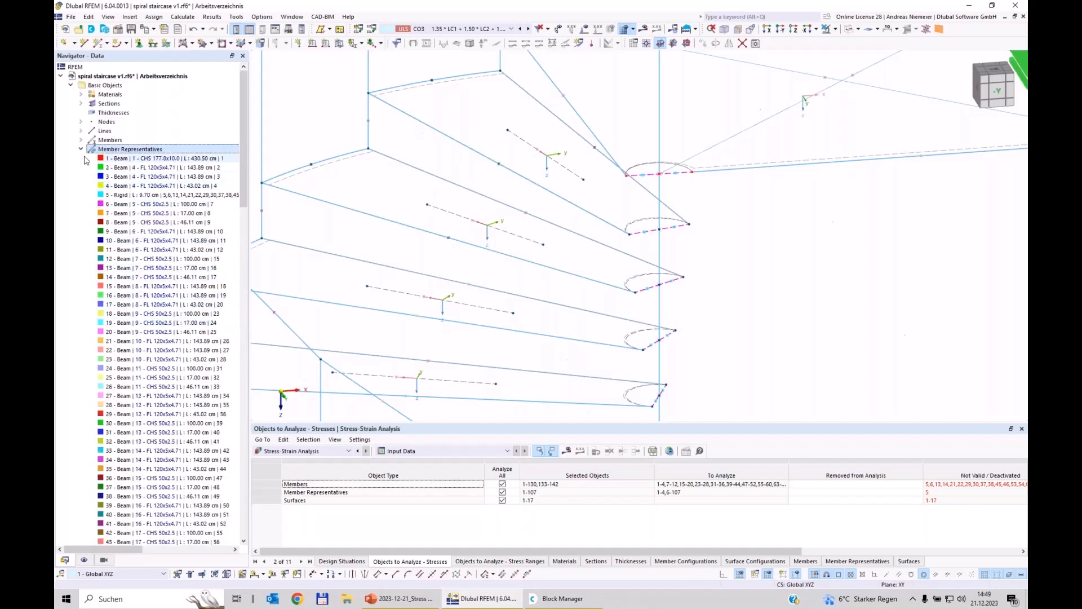
left_click(81, 149)
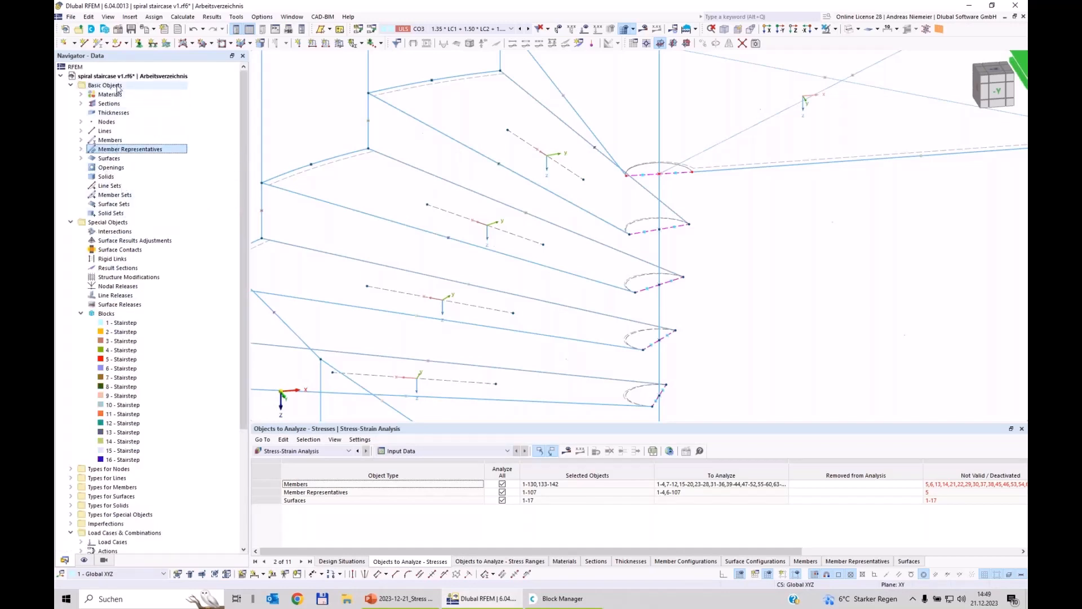
left_click(134, 77)
right_click(135, 78)
left_click(157, 88)
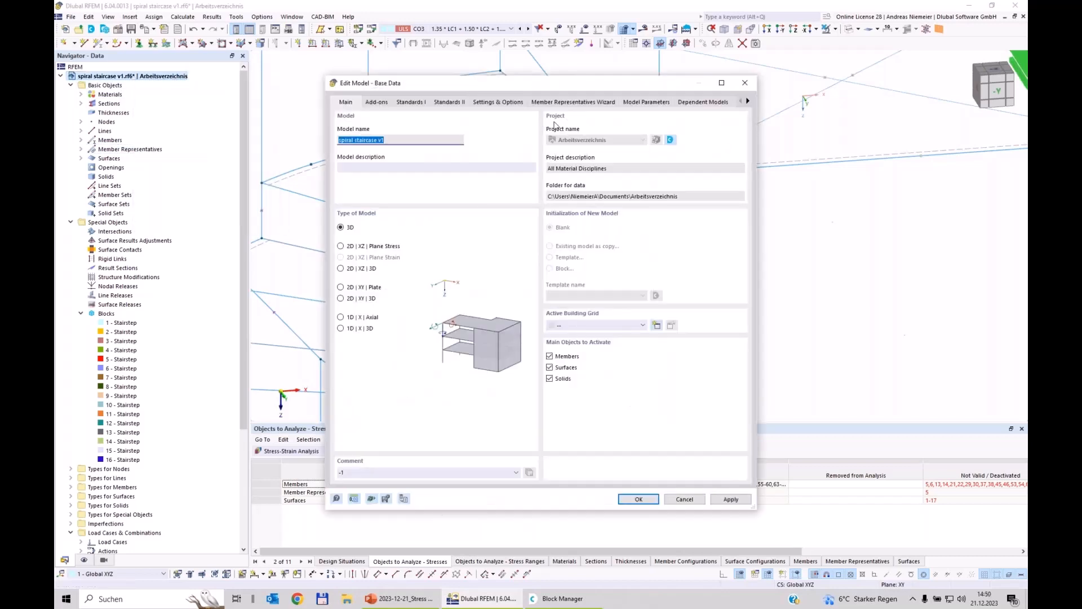
left_click(589, 102)
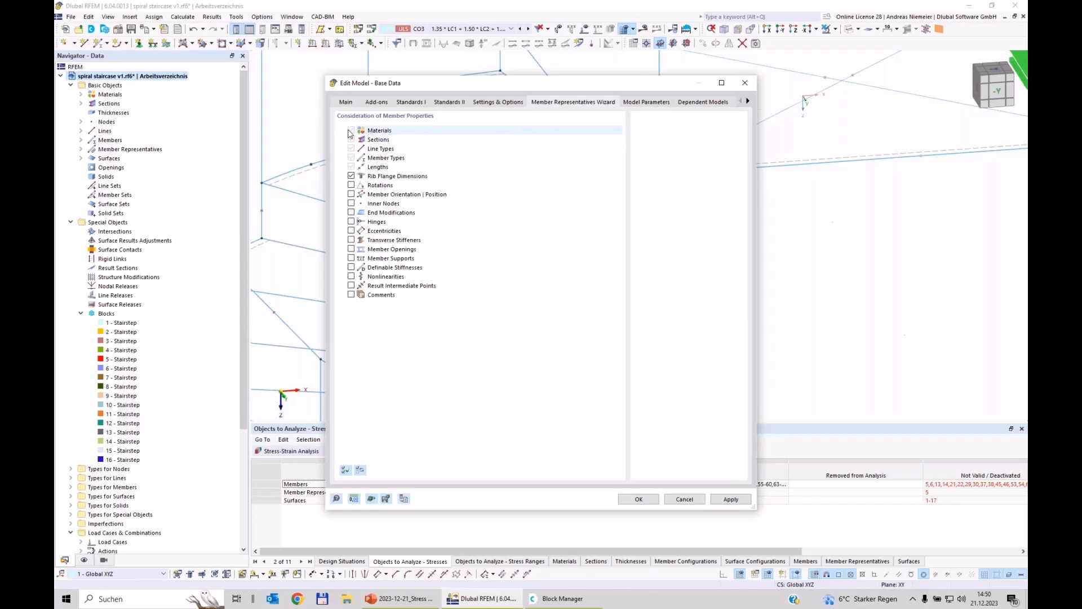
left_click(373, 140)
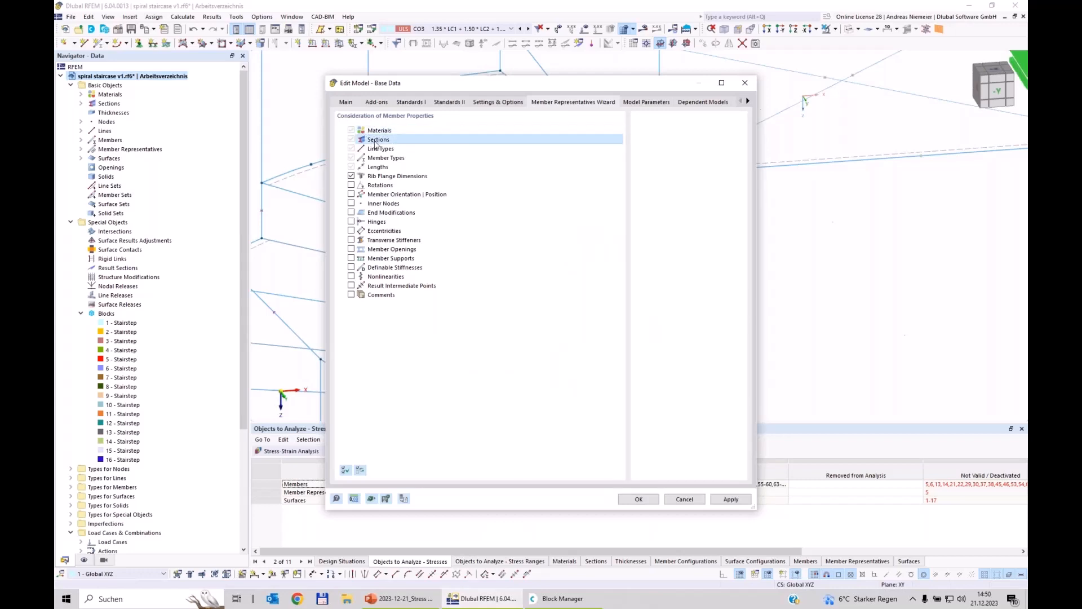
left_click(381, 149)
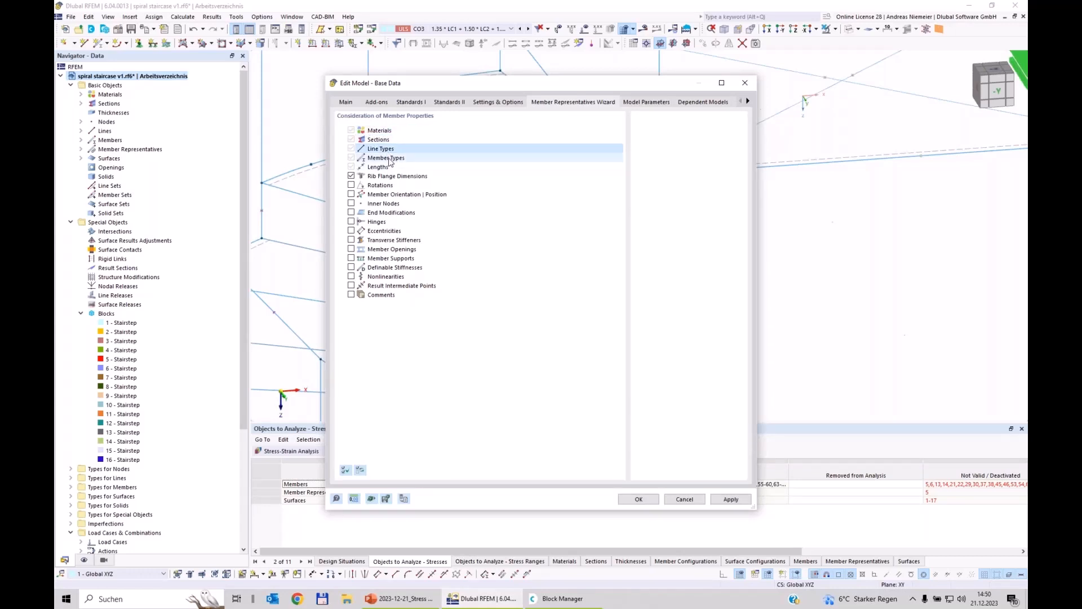
left_click(388, 159)
left_click(383, 168)
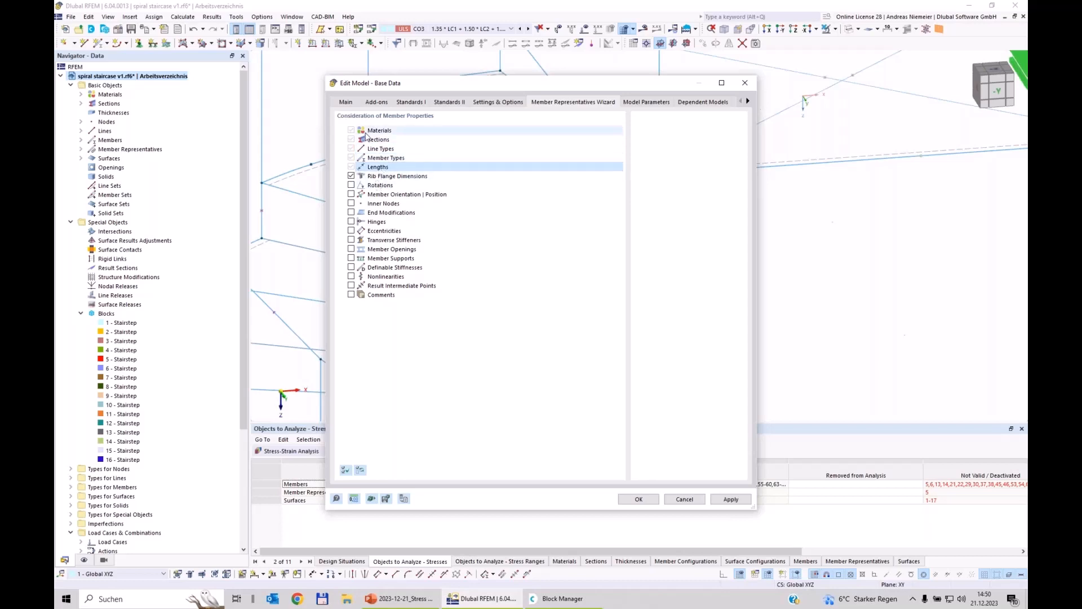
left_click(689, 503)
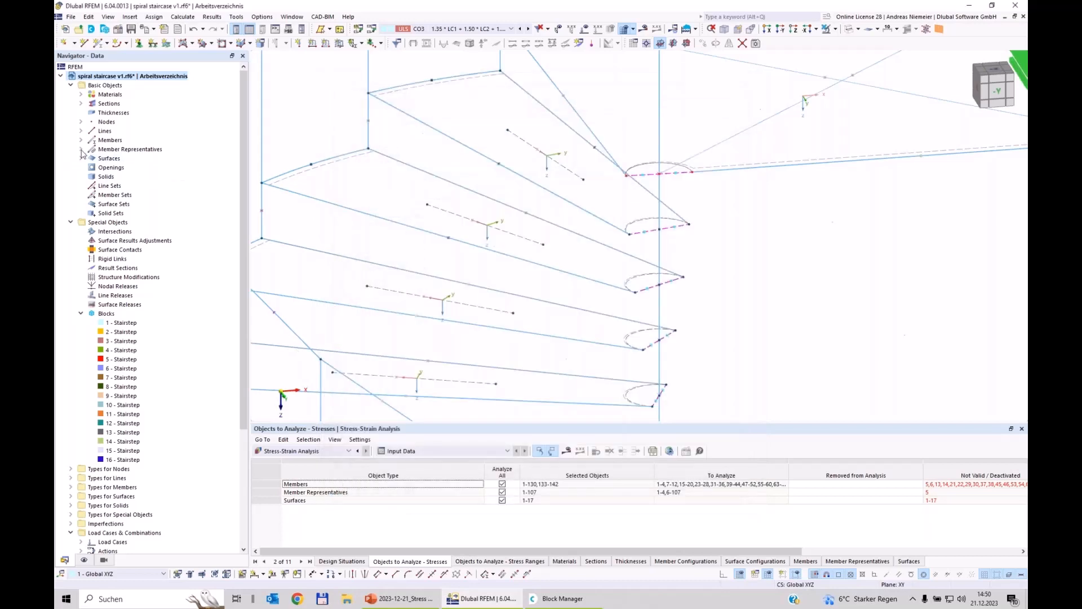
- Browse the list of member representatives once more to compare their sections and lengths, and collapse it again
left_click(81, 149)
scroll(137, 213, "down", 17)
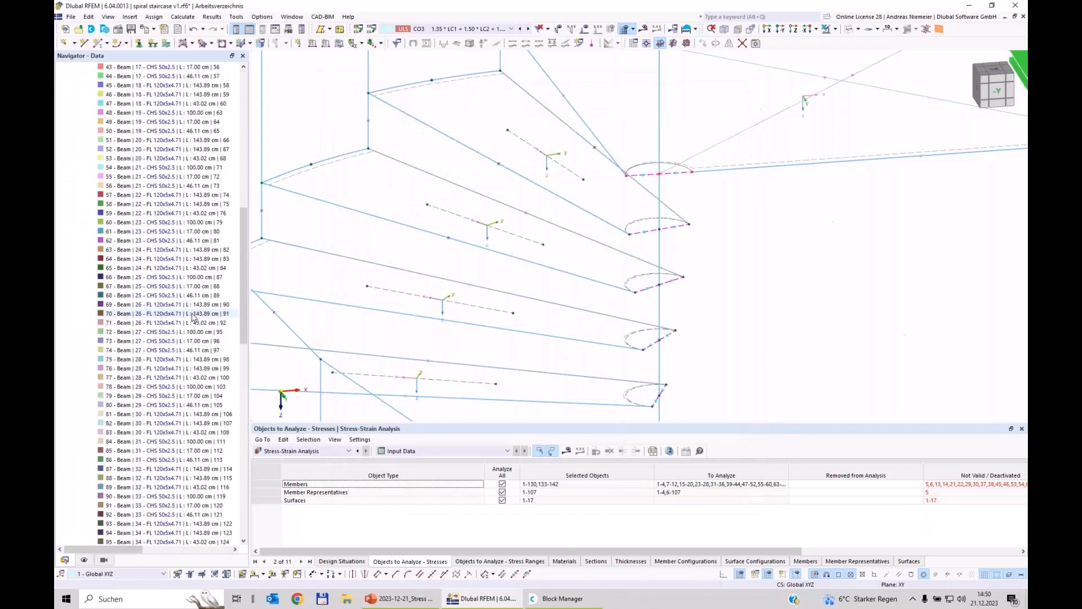
scroll(193, 318, "down", 6)
scroll(191, 313, "up", 20)
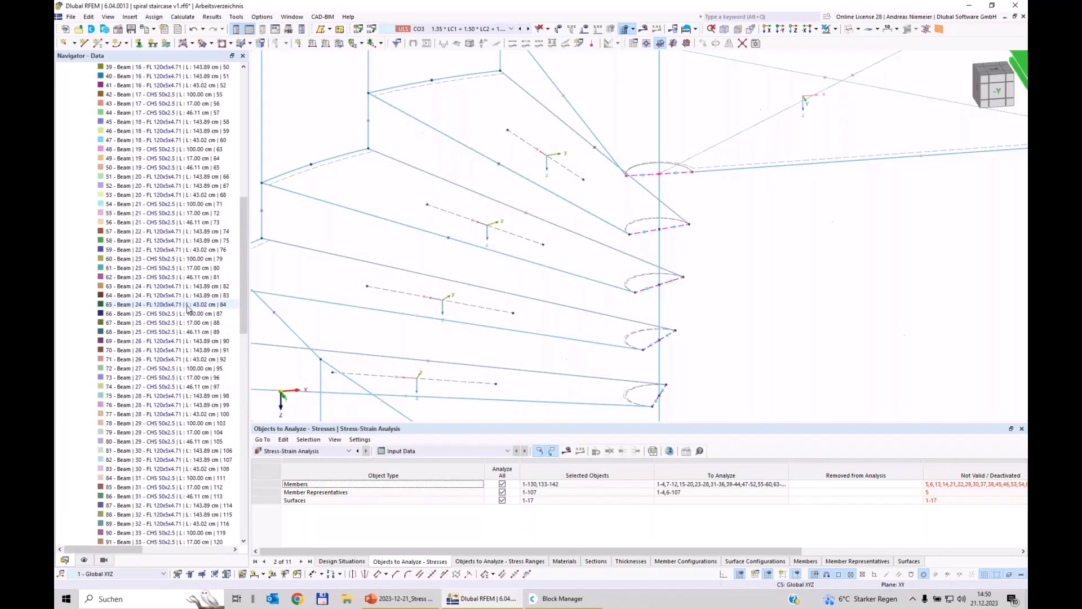
scroll(189, 307, "up", 6)
left_click(81, 149)
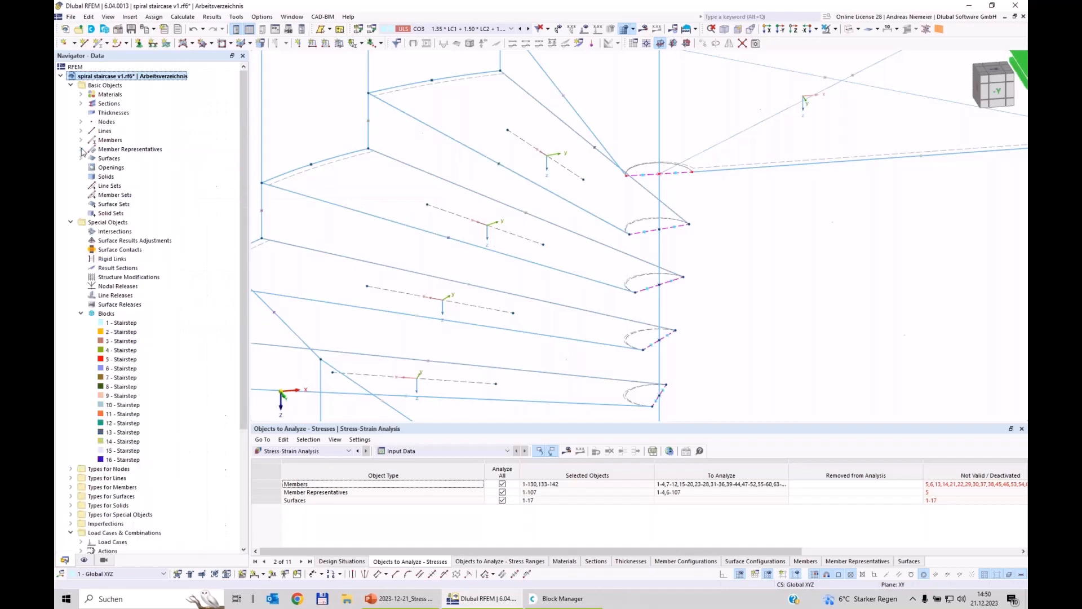
- Edit the stairstep blocks and assign 1 - Stairstep as the reference block for blocks 2 to 16
scroll(353, 248, "down", 5)
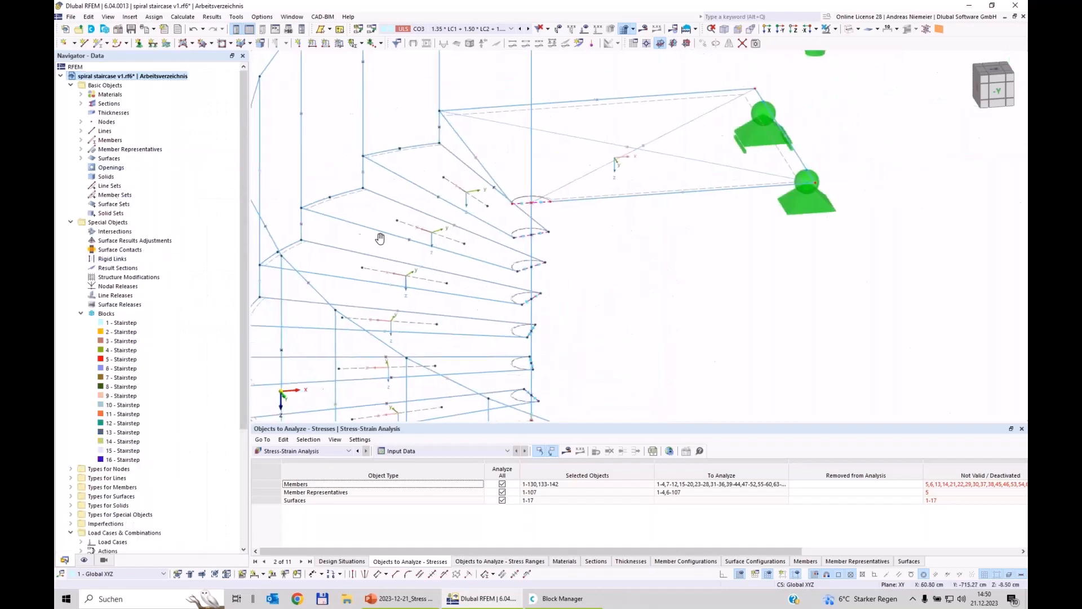
scroll(555, 209, "down", 5)
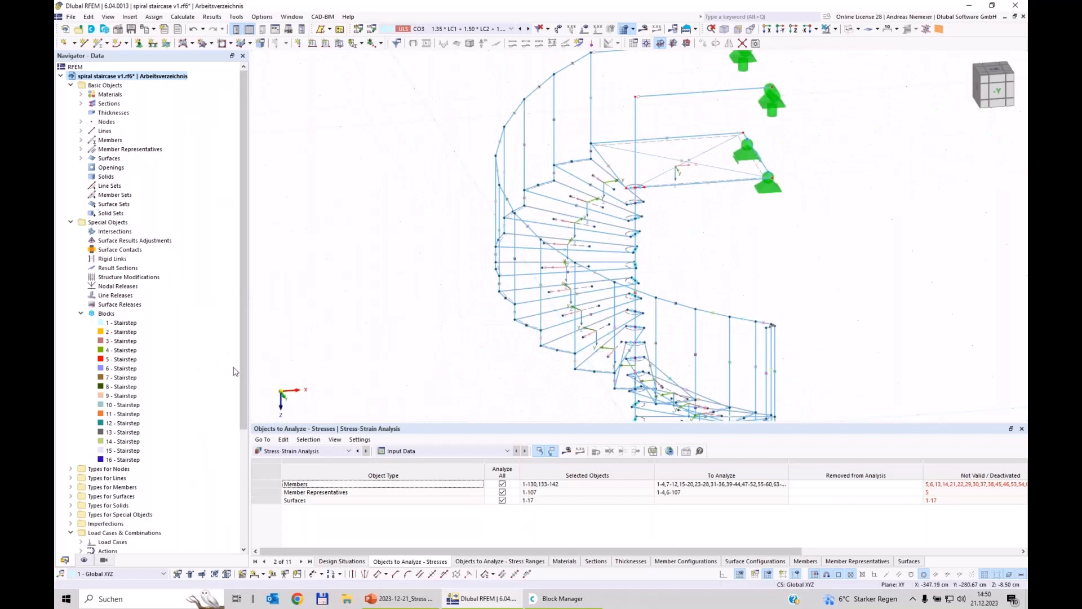
double_click(127, 323)
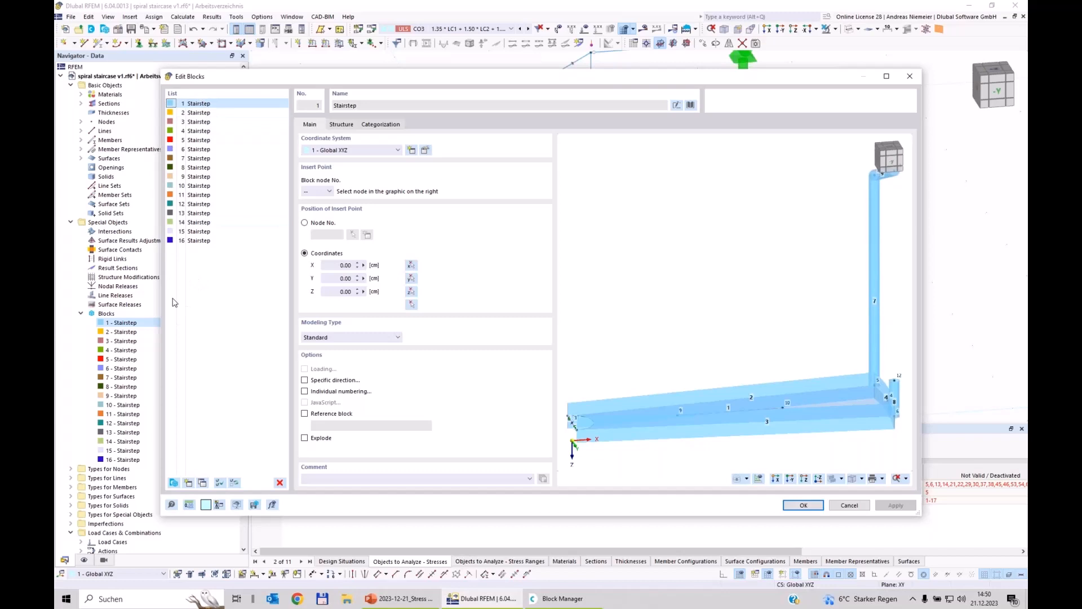
left_click(198, 113)
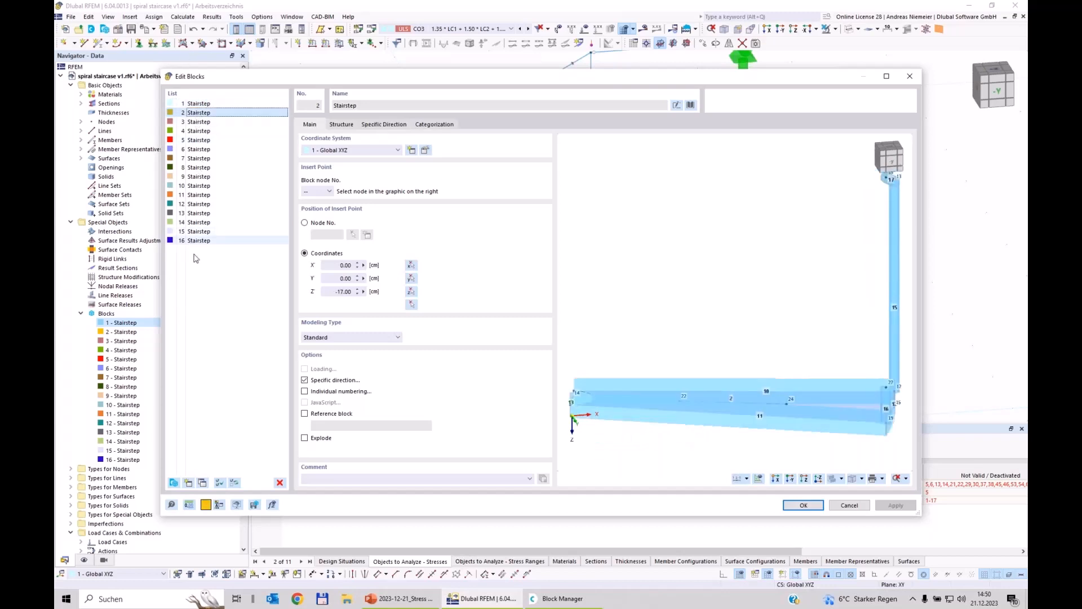
left_click(198, 240, "shift")
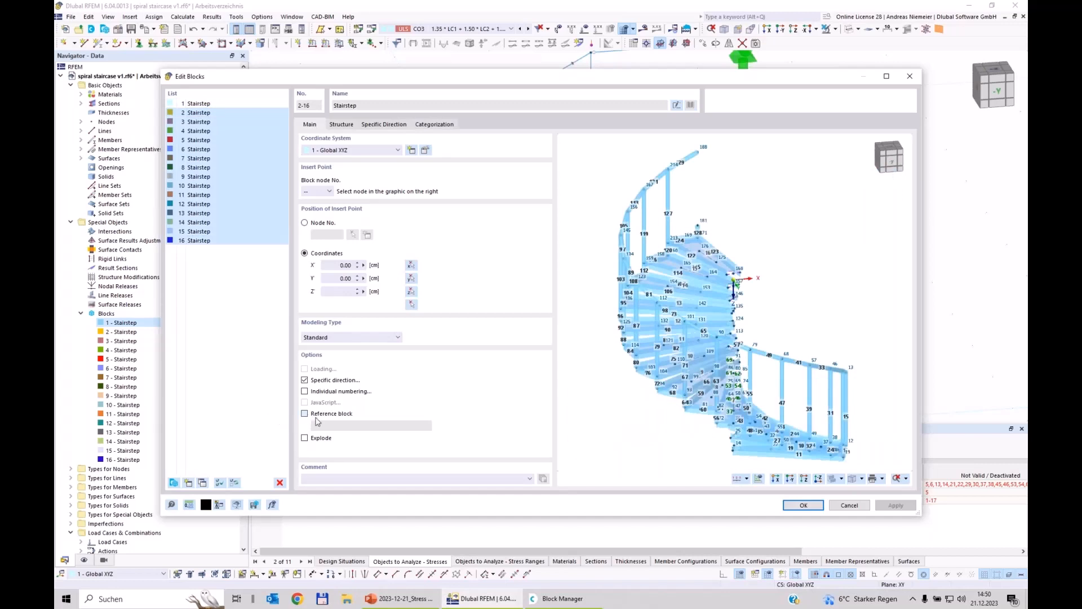
left_click(371, 429)
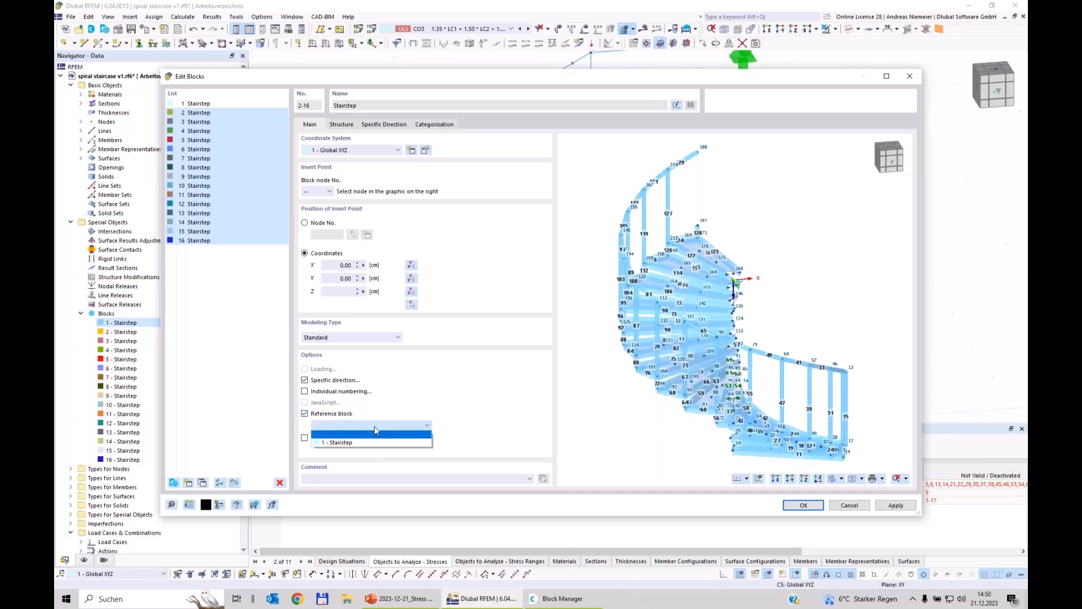
left_click(375, 444)
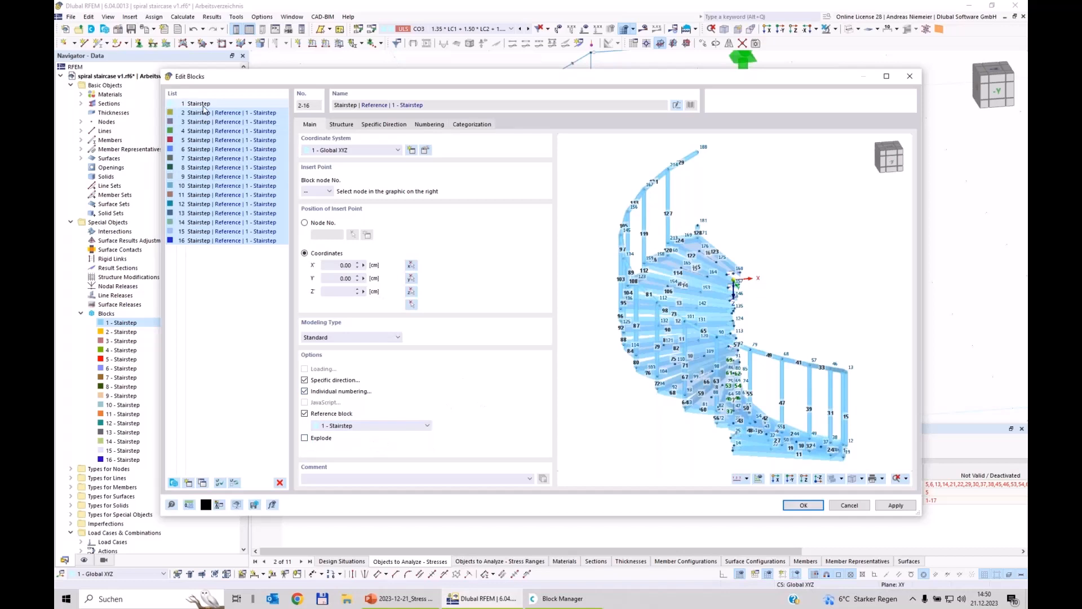
- Set Material 1 in the structure parameters of block 1 - Stairstep to 1 - S235
left_click(202, 105)
left_click(341, 127)
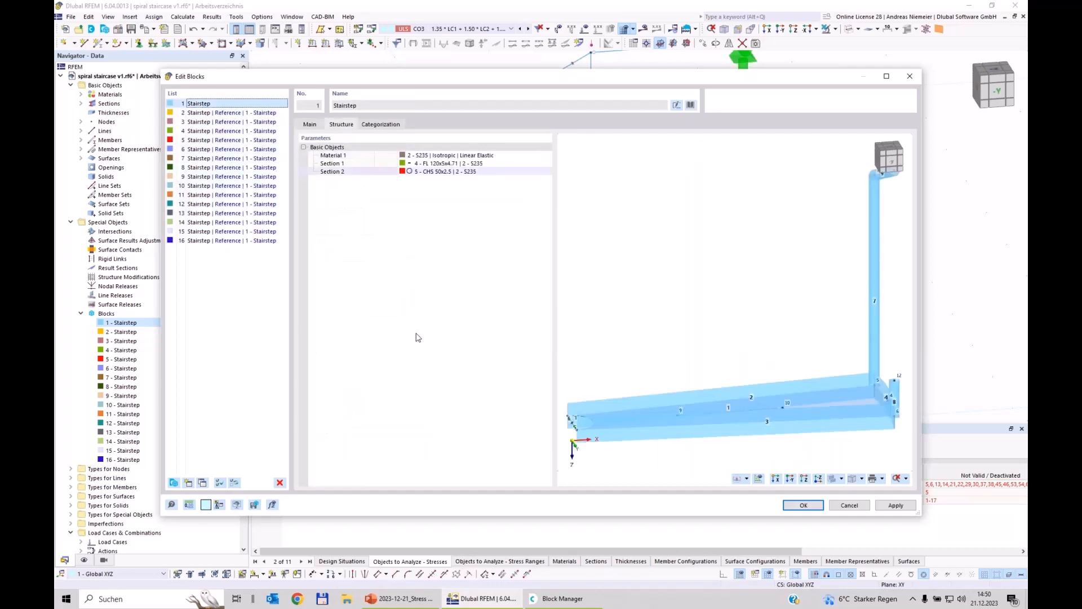
left_click(472, 157)
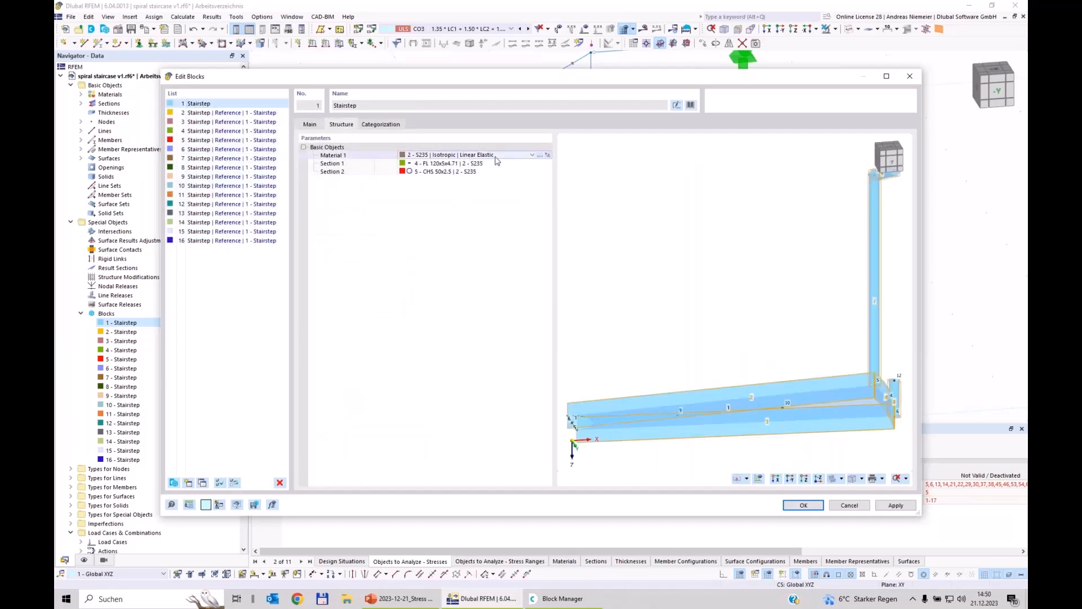
left_click(497, 161)
left_click(463, 163)
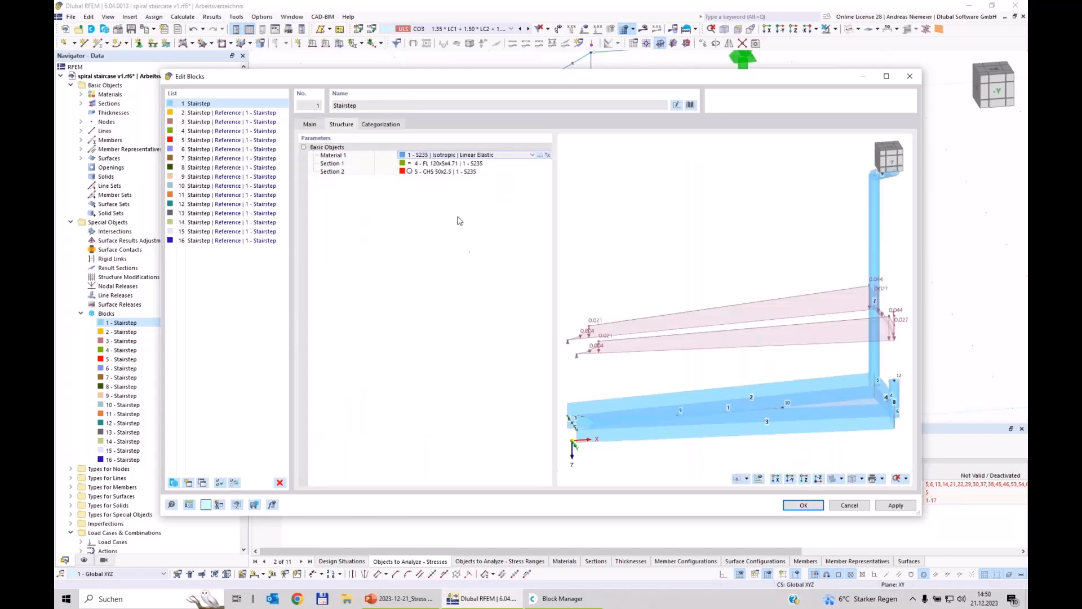
- Set the block's Section 1 to 2 - FL 120x5x4.71 and Section 2 to 37 - CHS 50x2.5, and accept the block changes
left_click(443, 164)
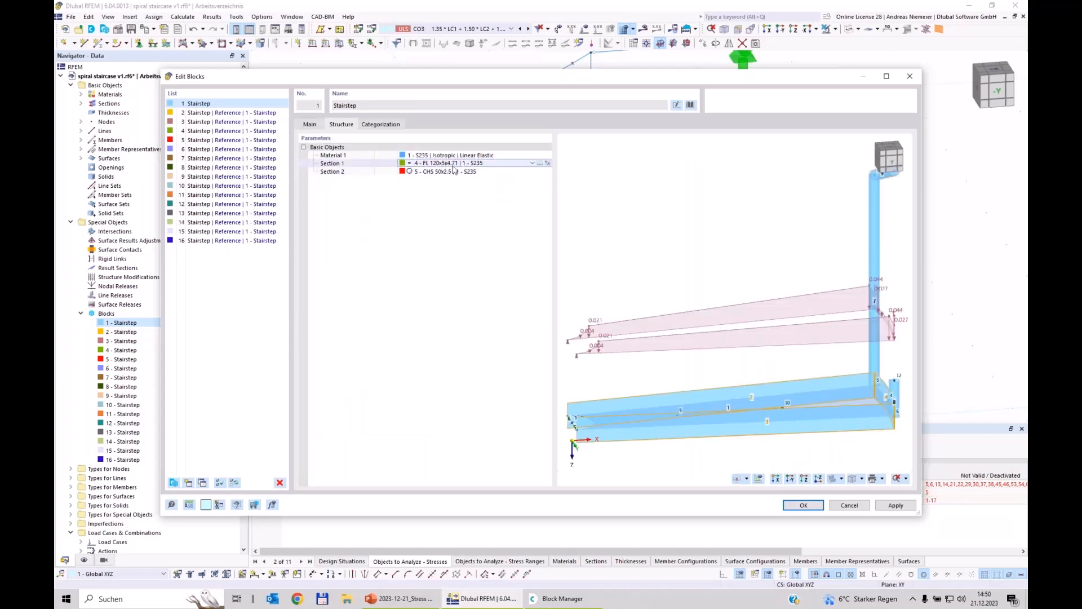
left_click(453, 165)
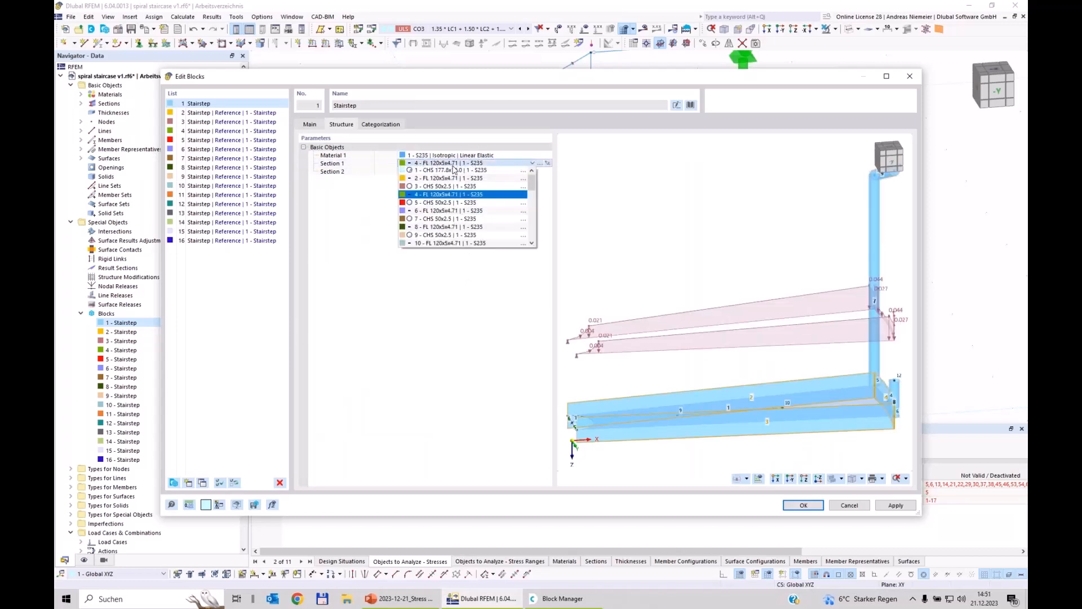
left_click(437, 179)
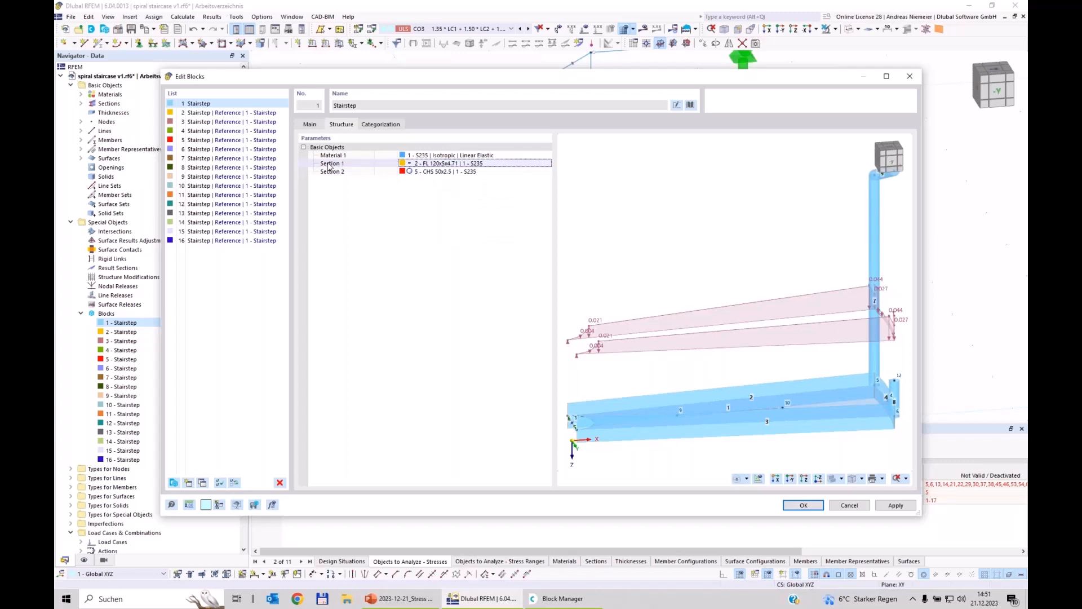
left_click(425, 173)
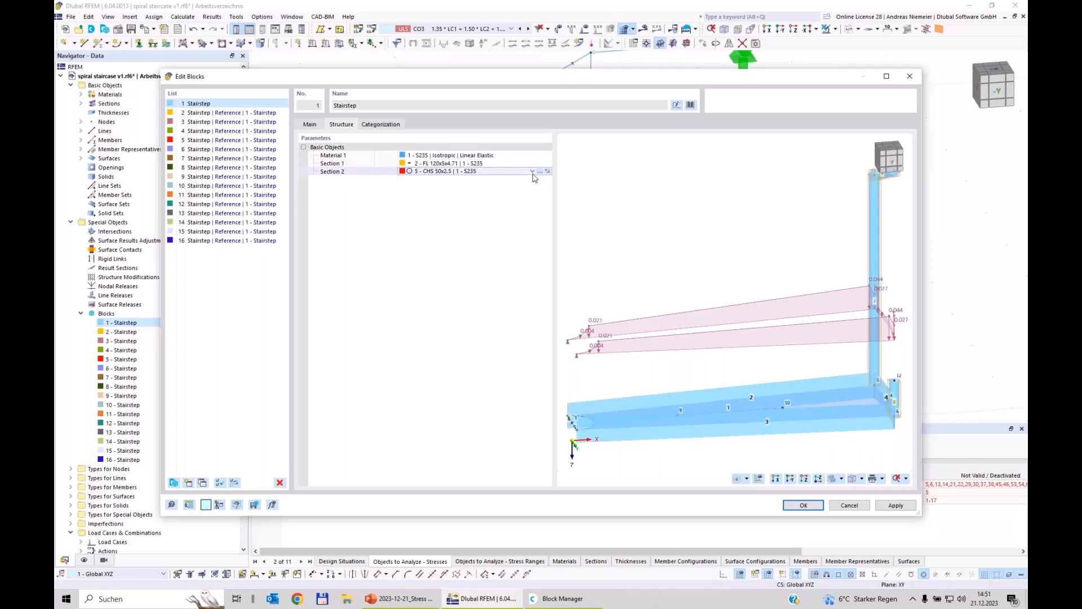
left_click(532, 172)
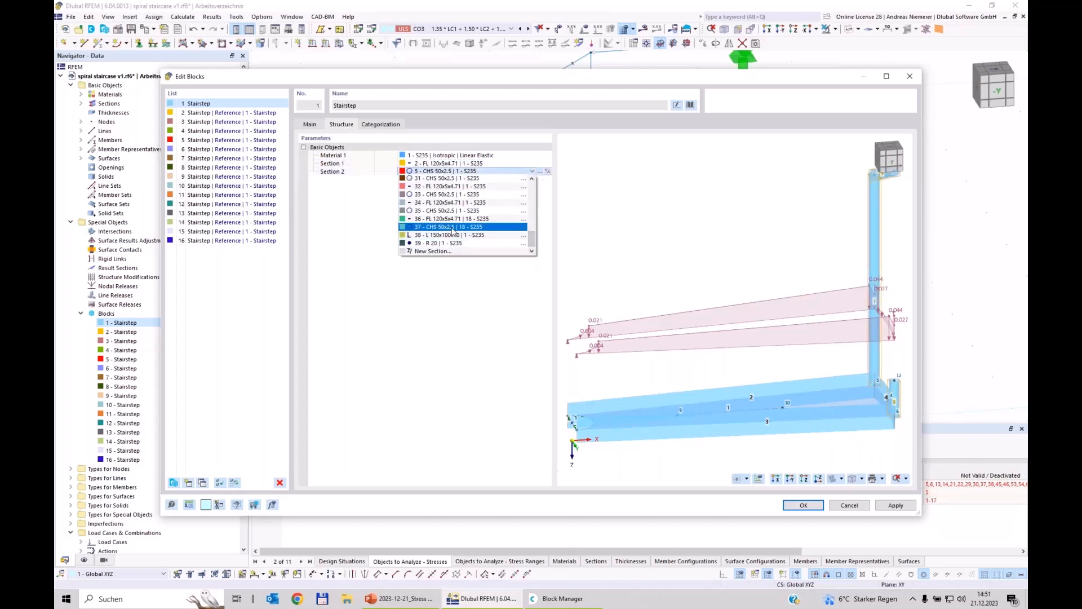
left_click(454, 227)
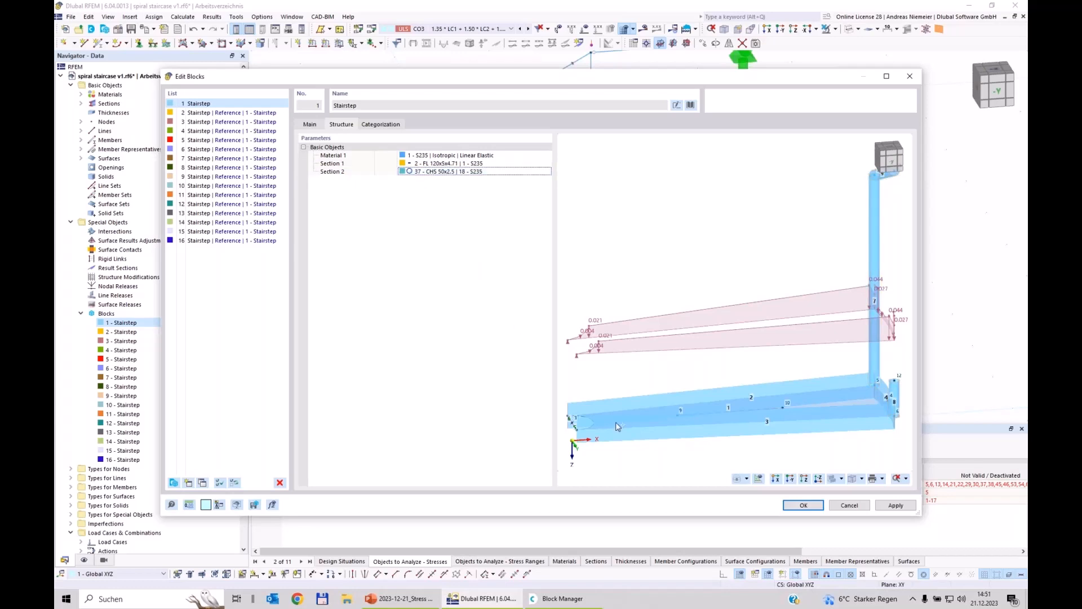
left_click(803, 505)
left_click(584, 347)
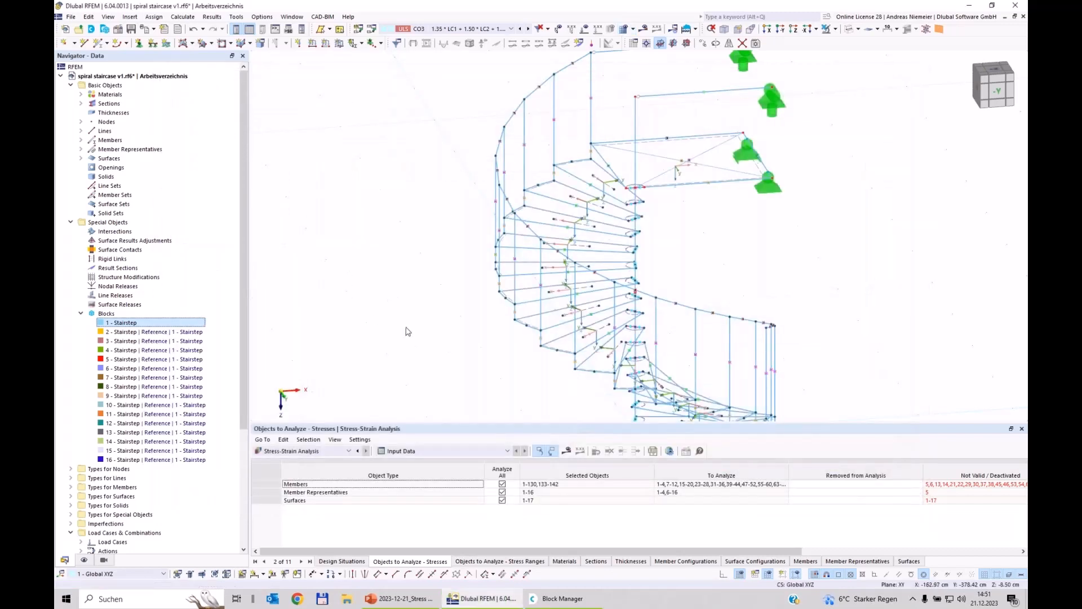
- Examine the regenerated member representatives by highlighting representatives 1 and 2 in the staircase model
left_click(81, 150)
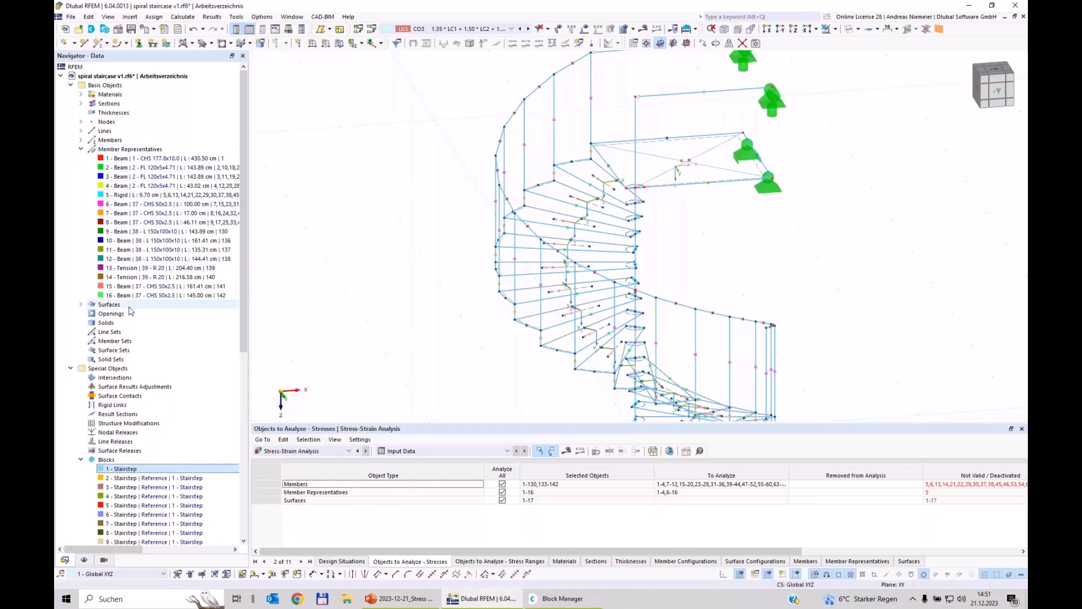
scroll(758, 225, "down", 2)
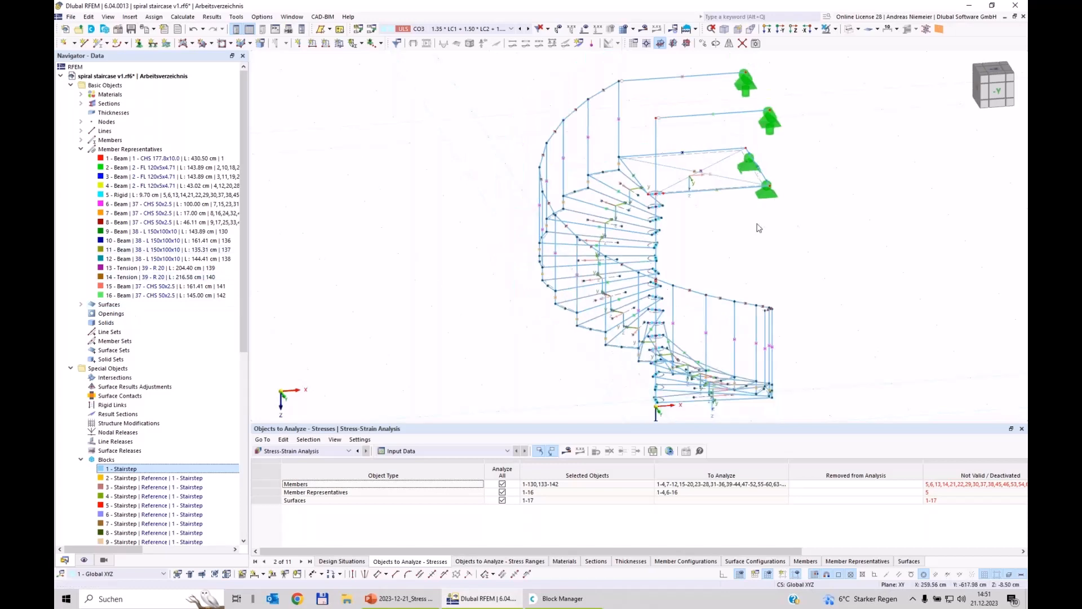
middle_click_drag(774, 271, 722, 240)
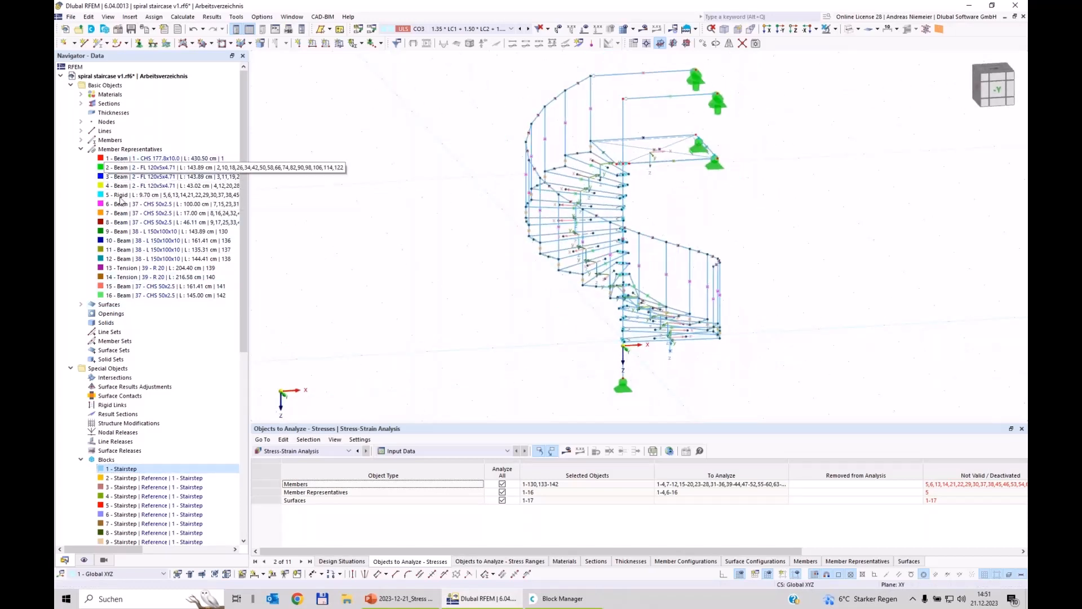
left_click(136, 159)
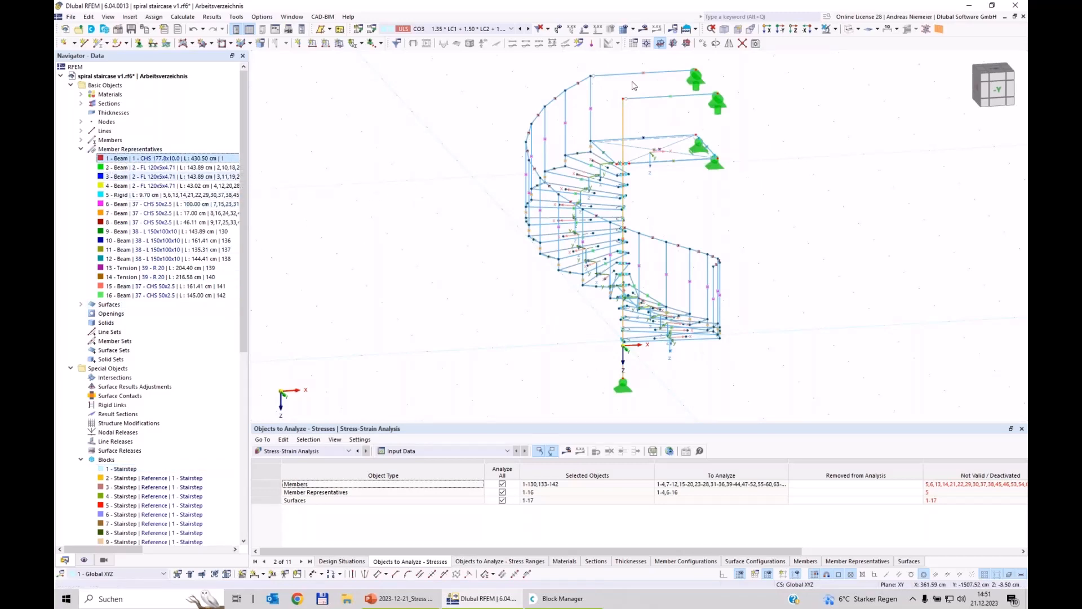
left_click(116, 170)
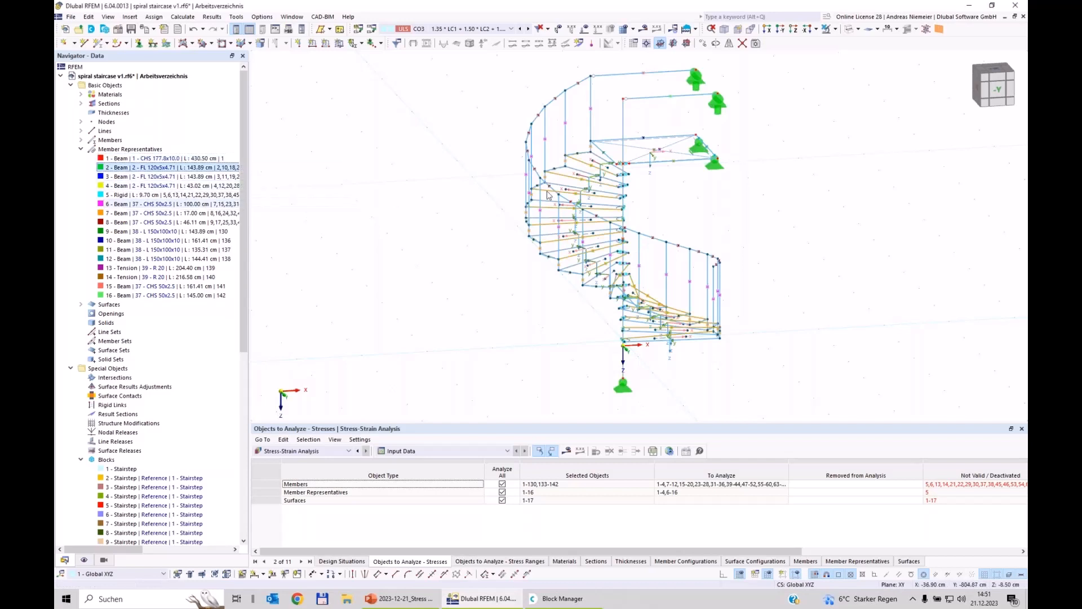
scroll(566, 178, "up", 2)
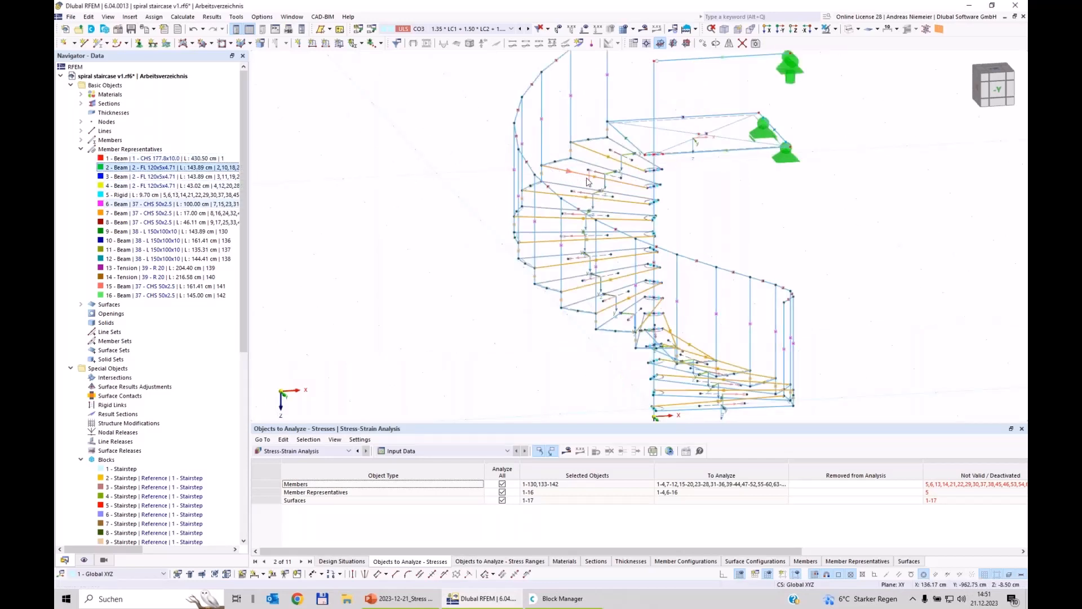
- Examine which members belong to member representatives 3 to 9 by highlighting each one in the staircase model
left_click(117, 179)
left_click(118, 187)
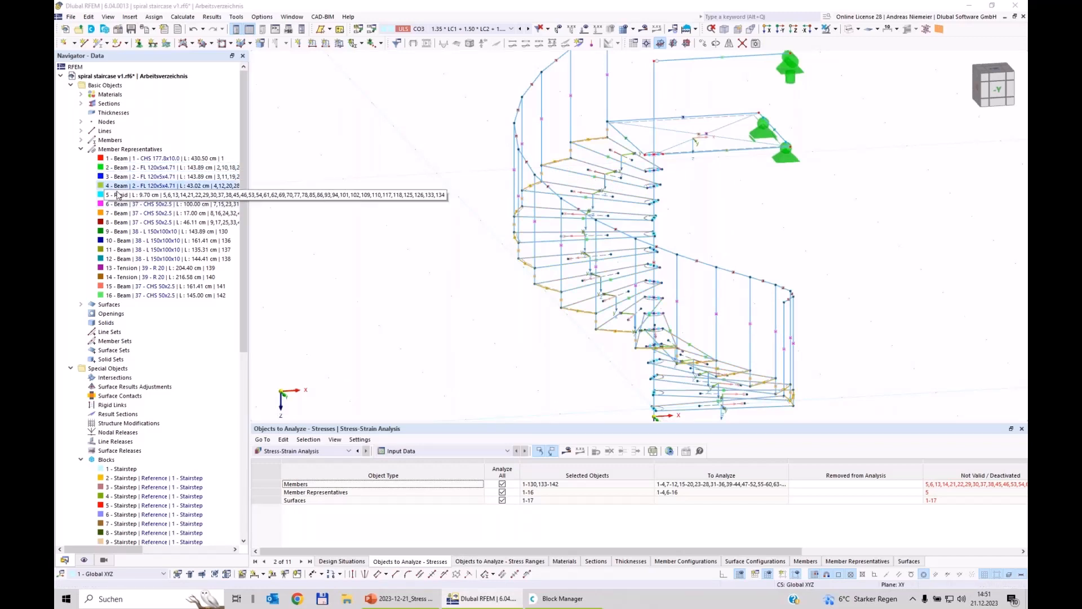
left_click(120, 195)
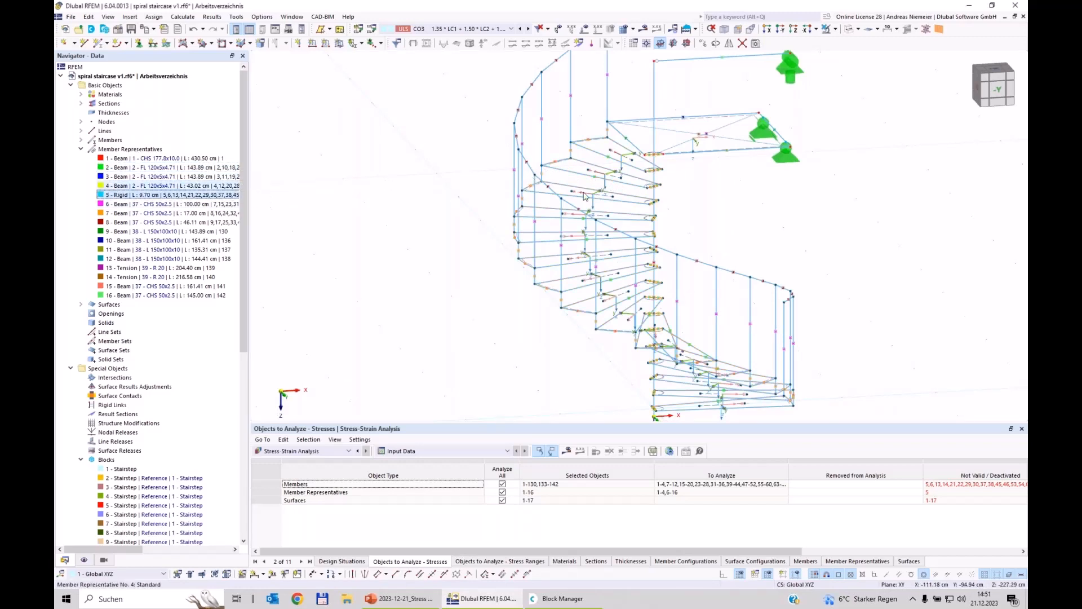
scroll(676, 171, "up", 2)
key("Down")
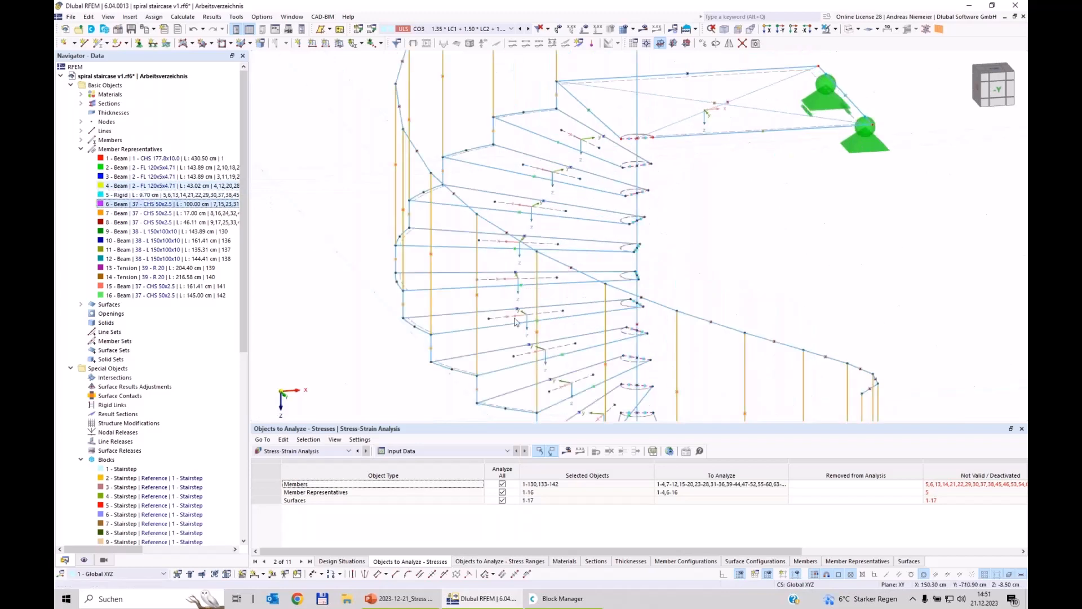
scroll(487, 255, "down", 4)
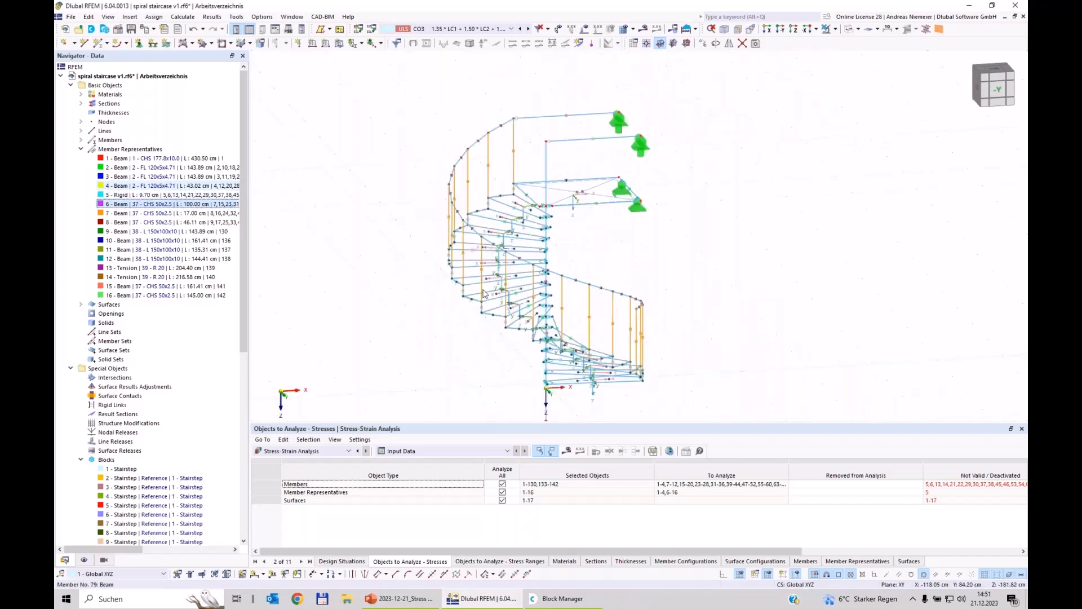
key("Down")
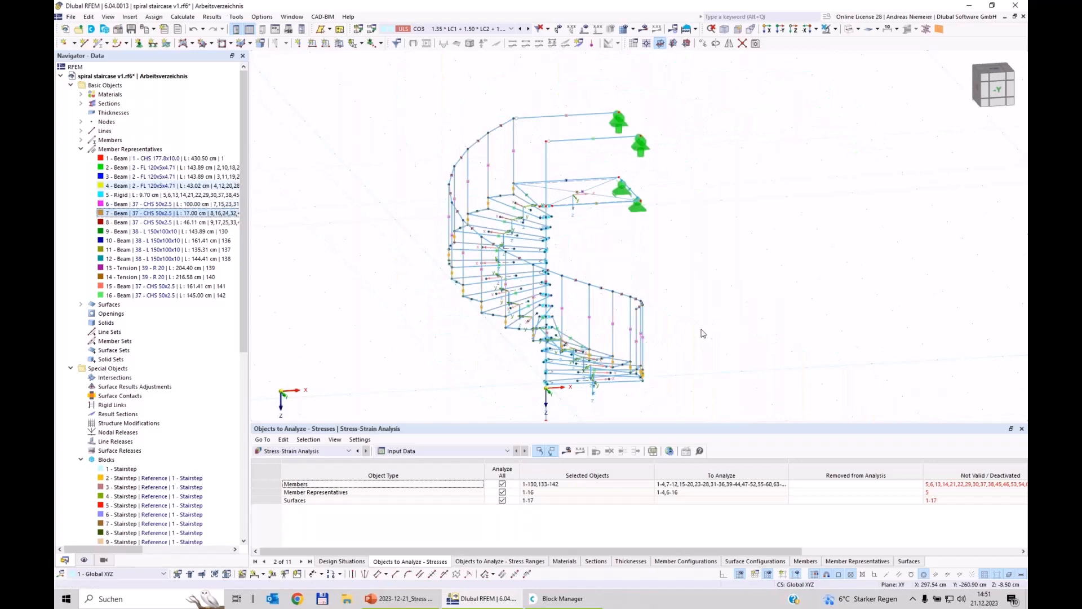
scroll(447, 325, "up", 5)
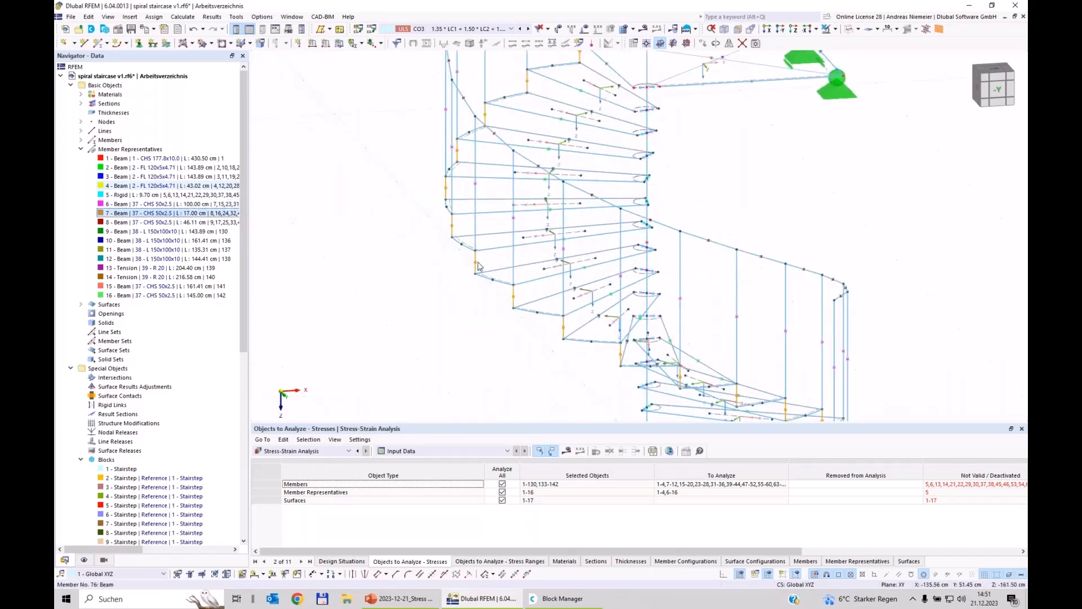
key("Down")
scroll(472, 337, "down", 3)
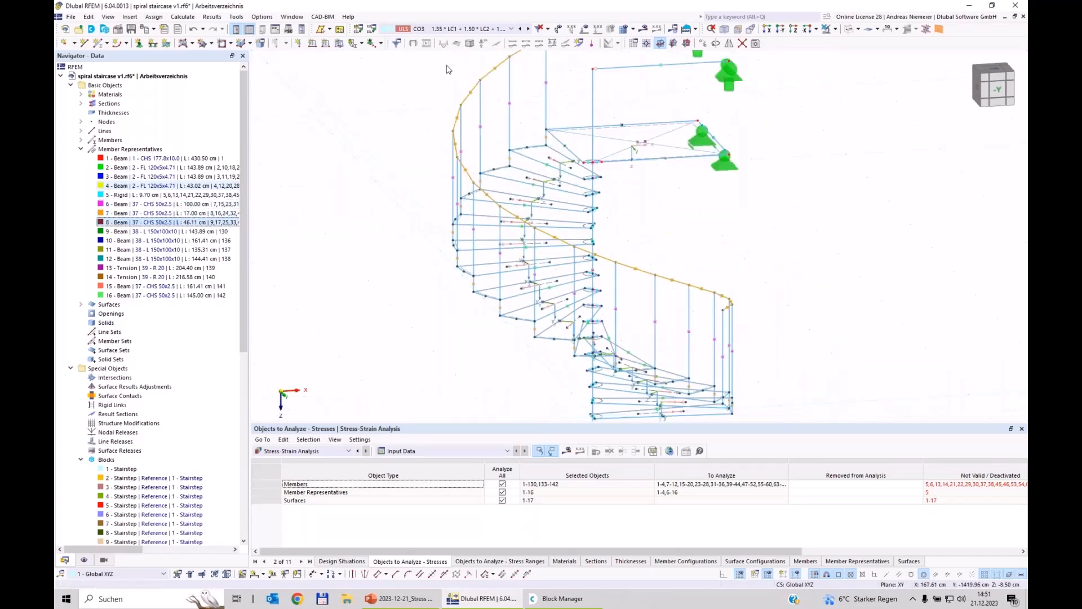
scroll(394, 315, "down", 4)
key("Down")
scroll(486, 329, "up", 5)
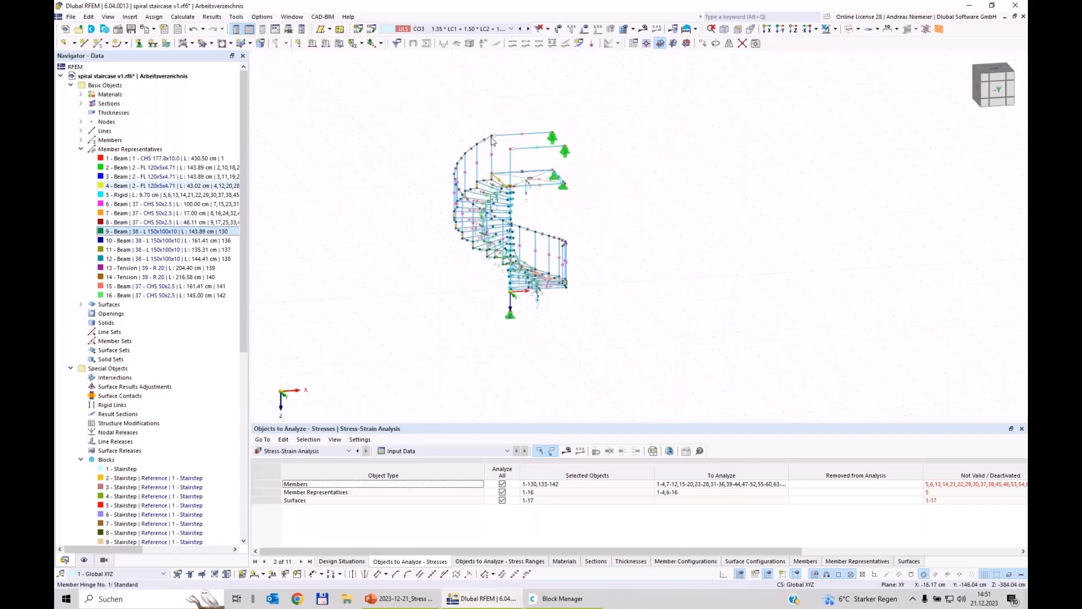
- Examine the remaining member representatives 10 to 16 by highlighting each in the model
key("Down")
key("Down")
key("Down")
key("Down")
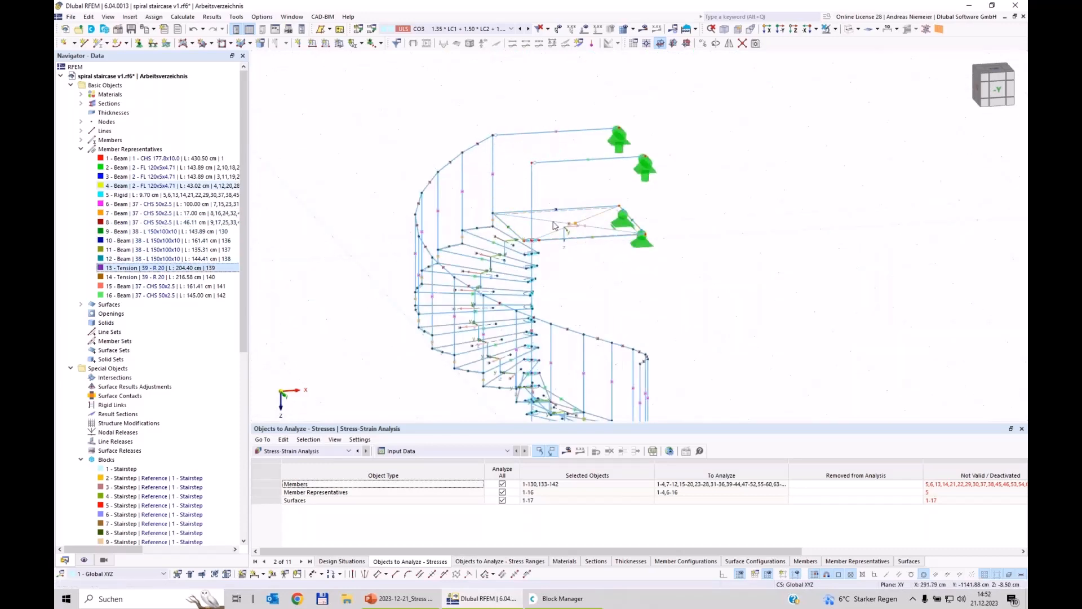
key("Down")
key("Down")
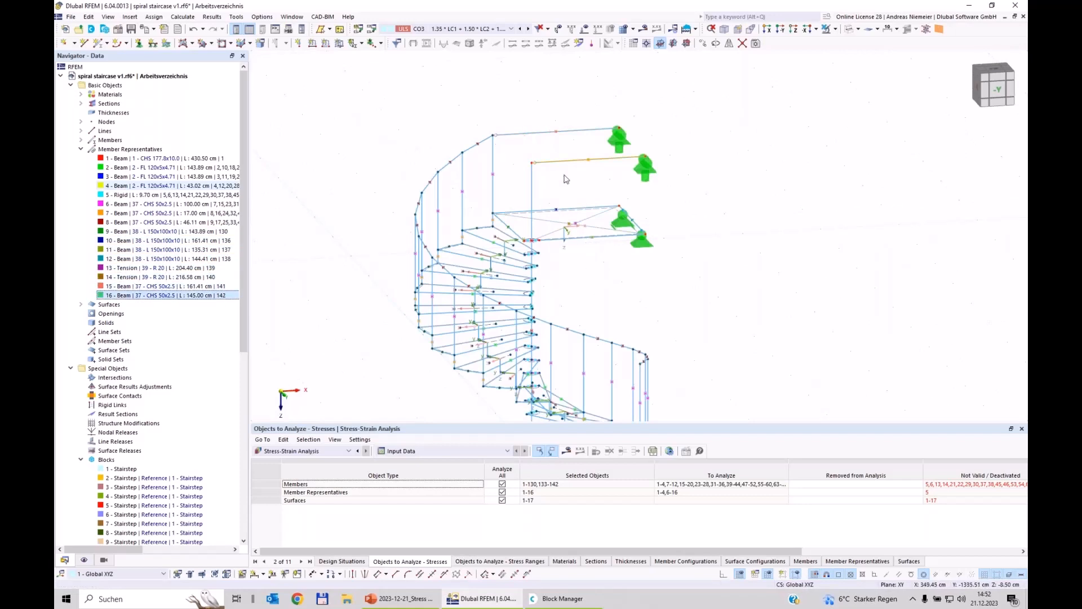
key("Down")
- Exclude members and surfaces from the stress analysis, keeping only the member representatives, and calculate the stress-strain results
left_click_drag(411, 419, 411, 375)
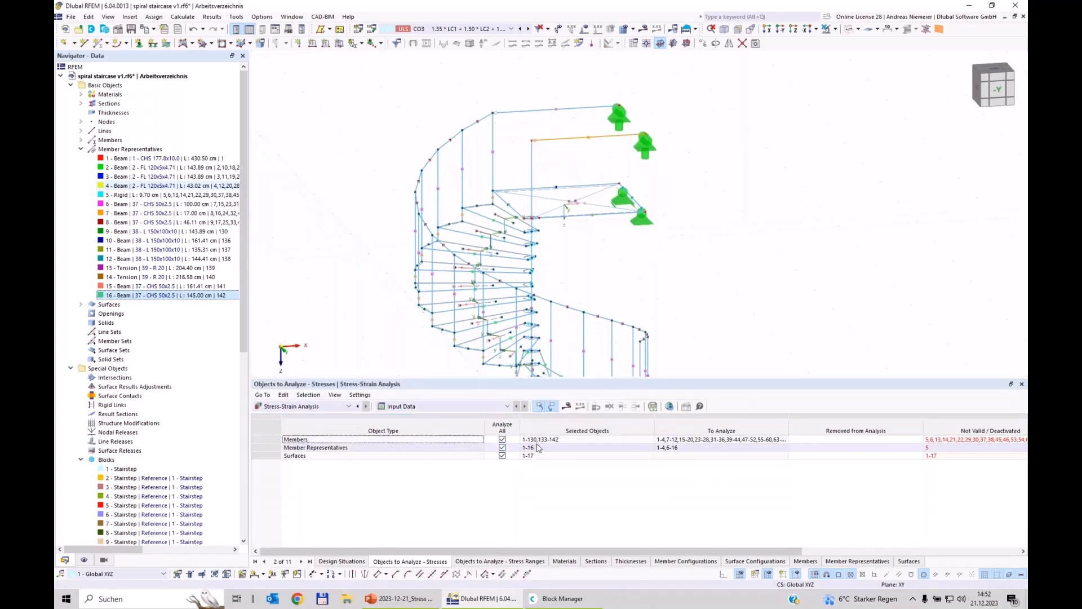
left_click(503, 440)
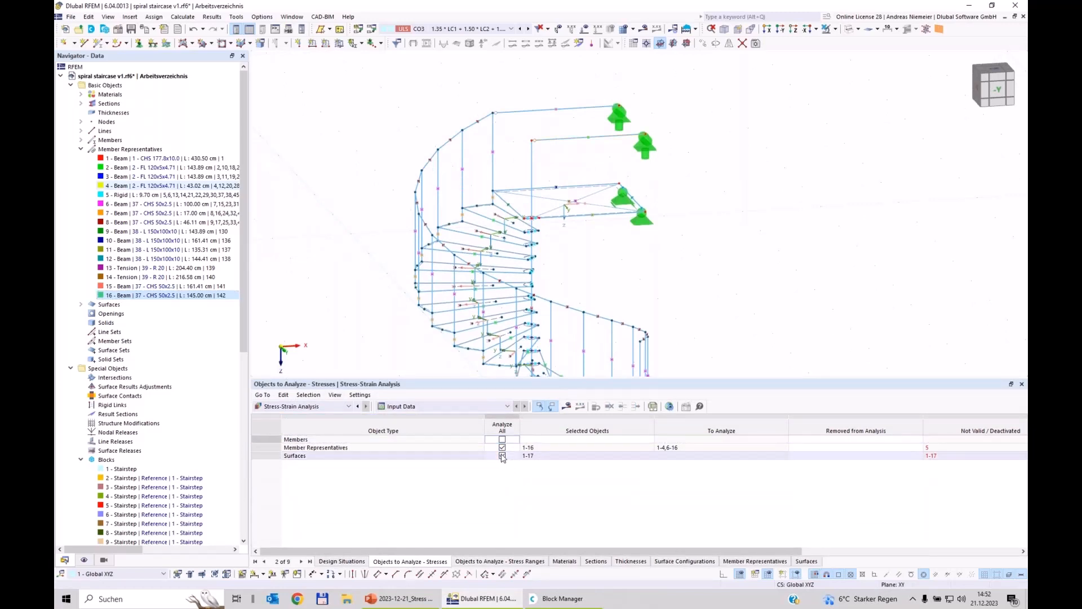
left_click(503, 456)
left_click(366, 448)
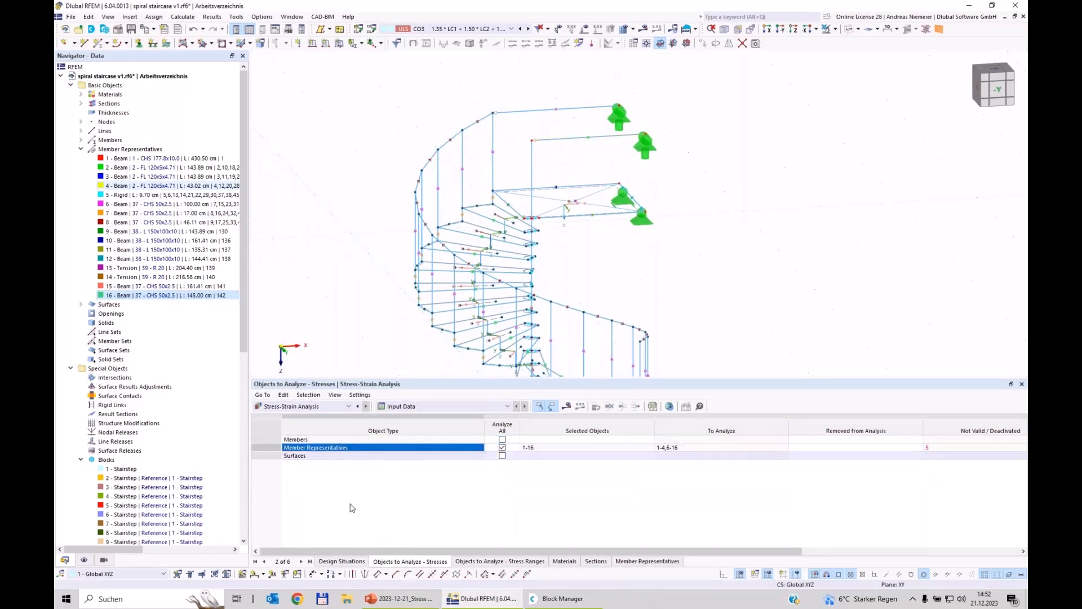
left_click(567, 407)
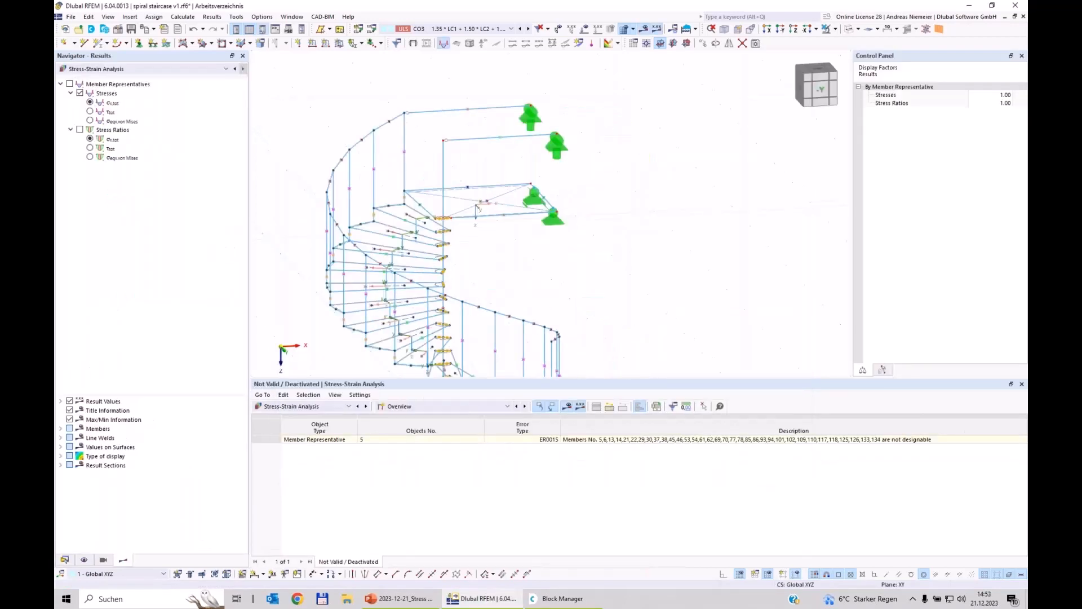
- Review the stresses on member representatives, listed by member representative, and check the stress ratios of representatives 1 to 16
left_click(415, 407)
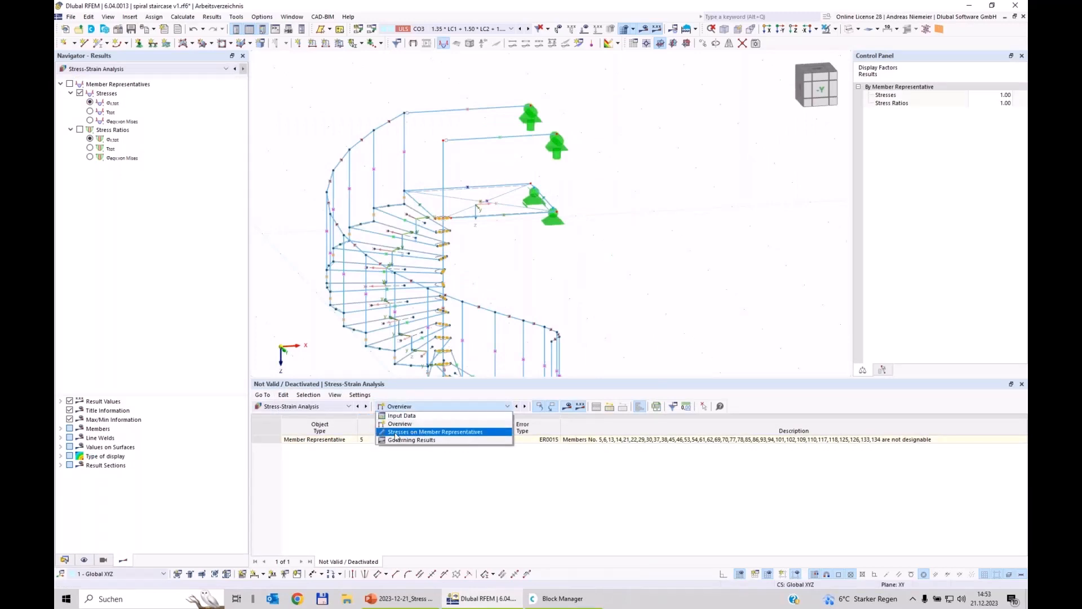
left_click(396, 432)
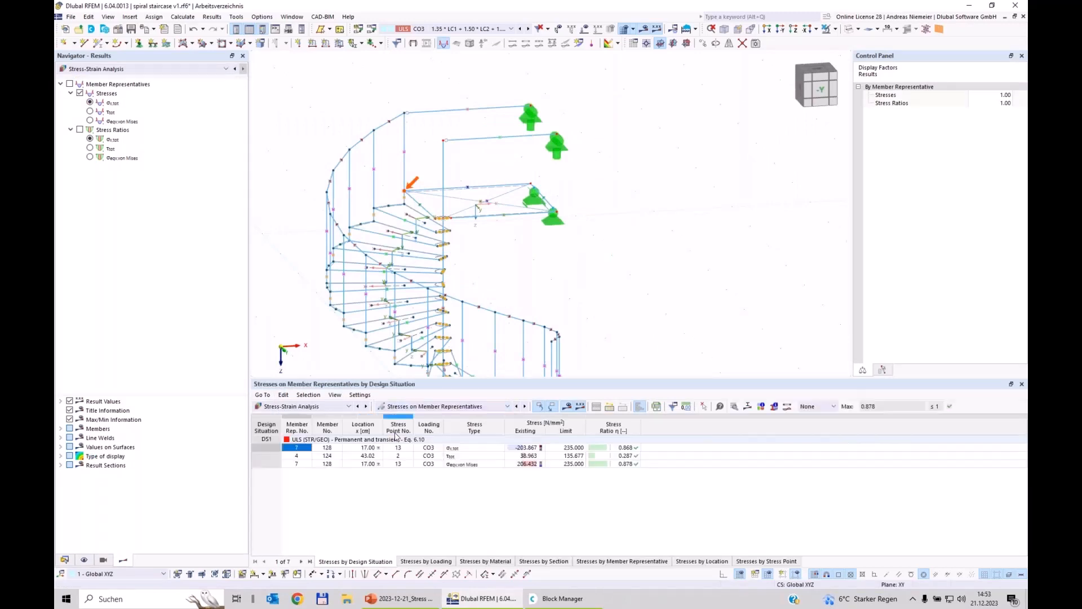
left_click(616, 562)
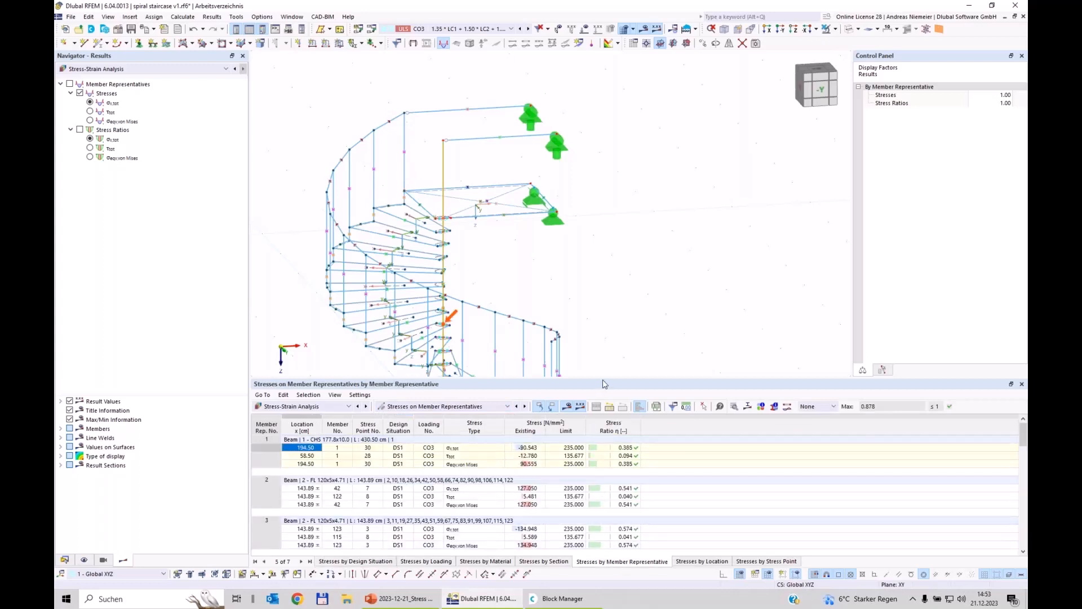
left_click_drag(614, 377, 652, 208)
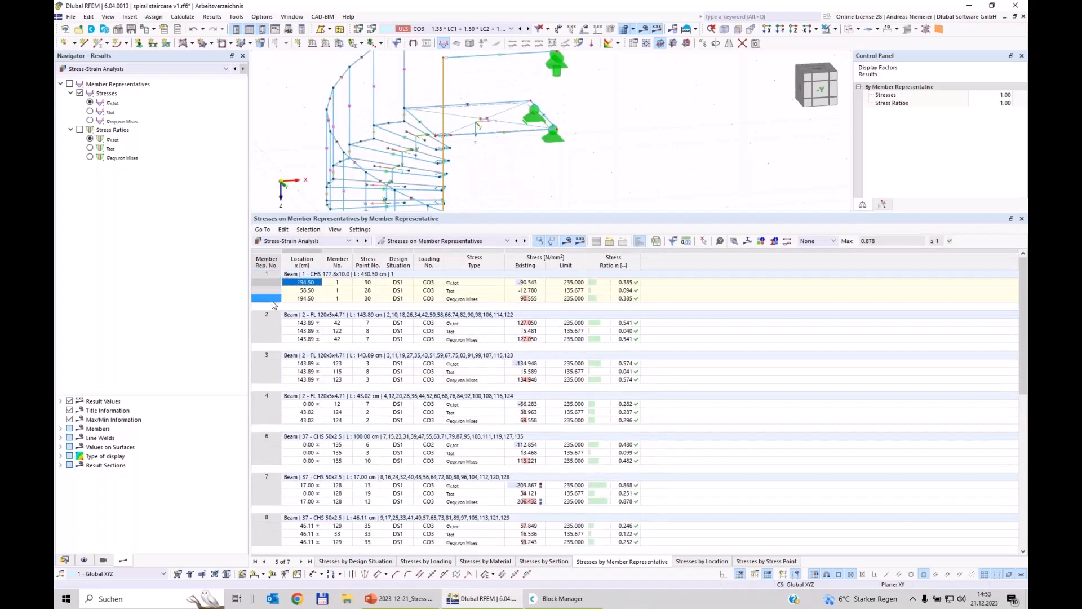
scroll(265, 536, "down", 12)
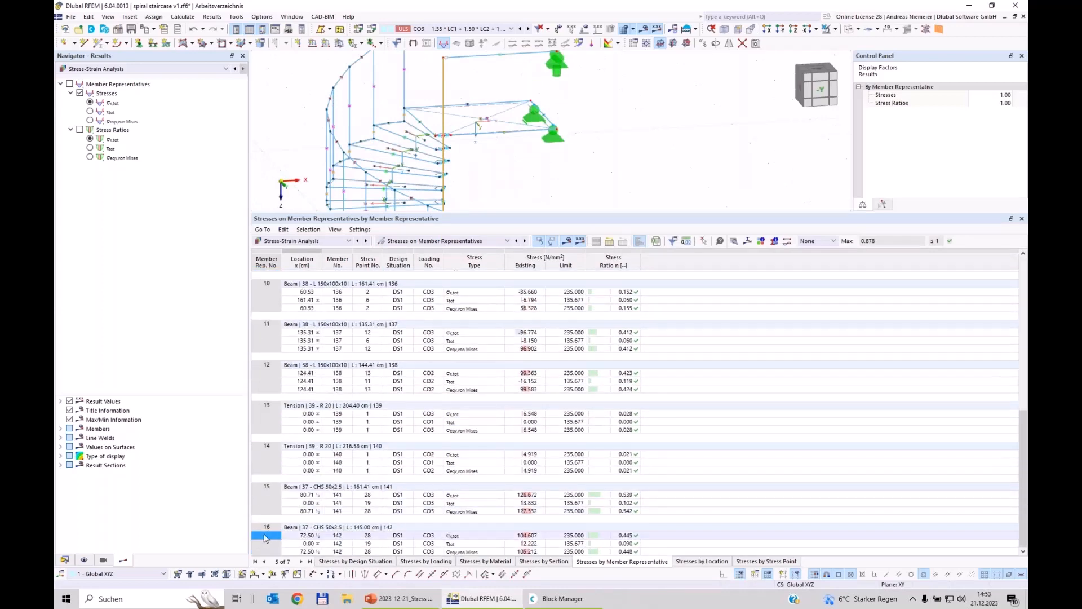
scroll(265, 537, "up", 12)
left_click(316, 282)
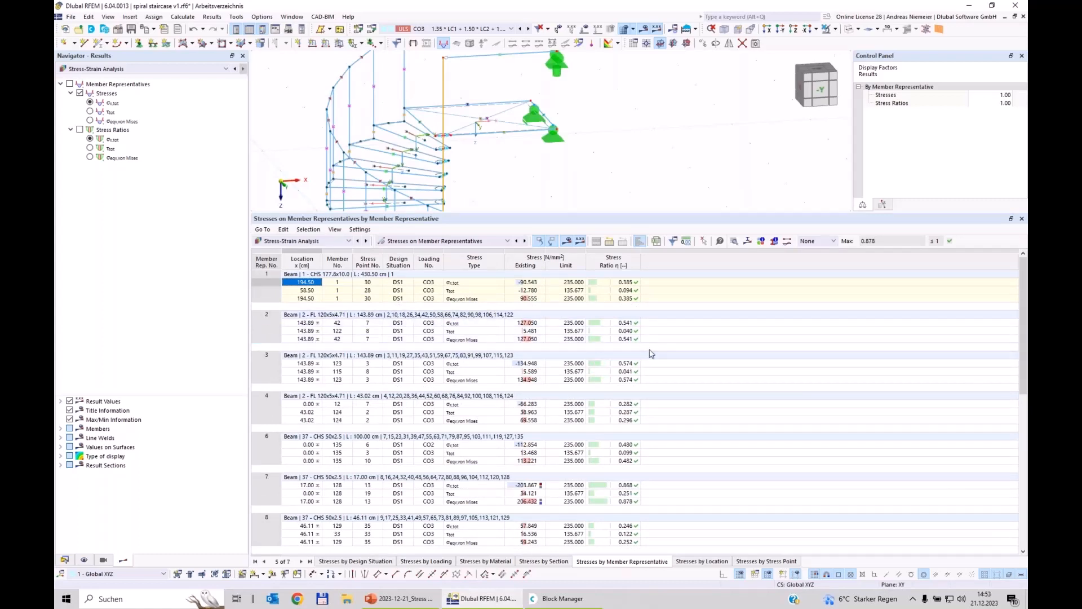
left_click(618, 331)
left_click(622, 420)
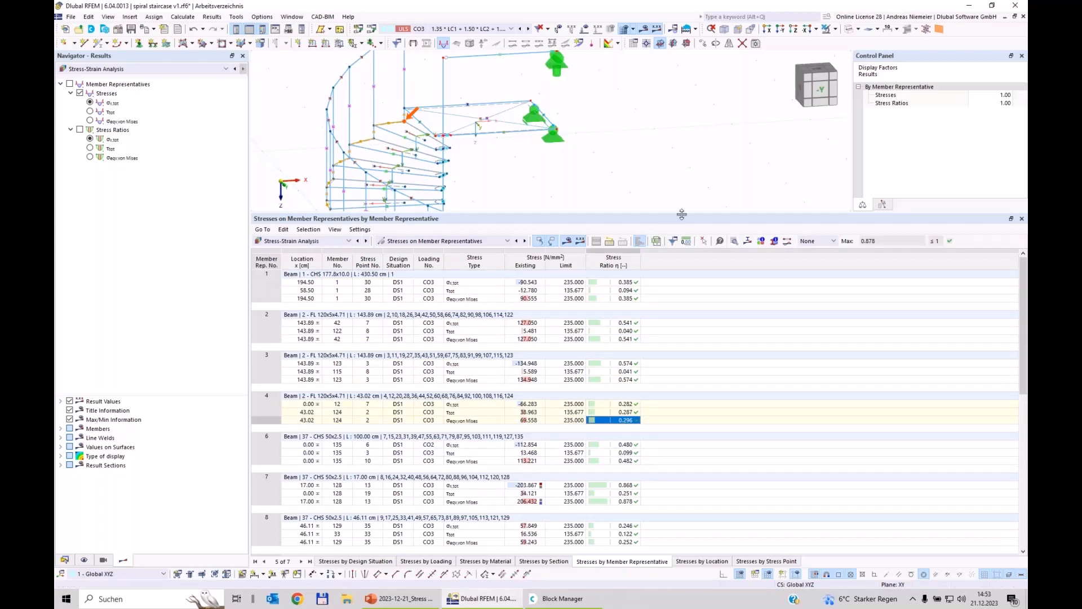
left_click_drag(681, 214, 684, 366)
- Create a new printout report for the staircase model and collapse all of its report items
left_click(66, 561)
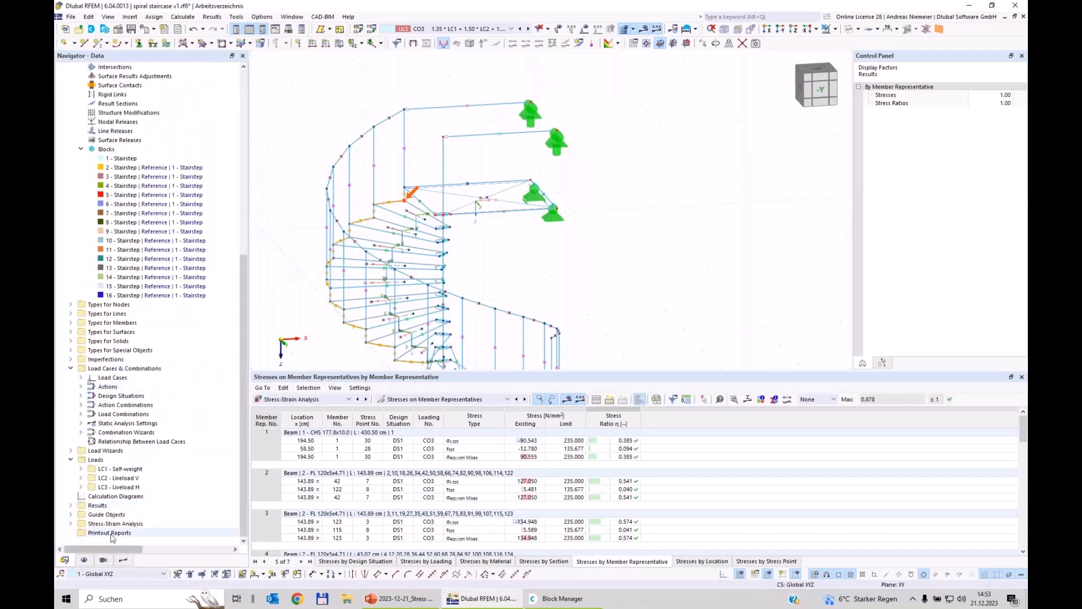
right_click(112, 538)
left_click(170, 546)
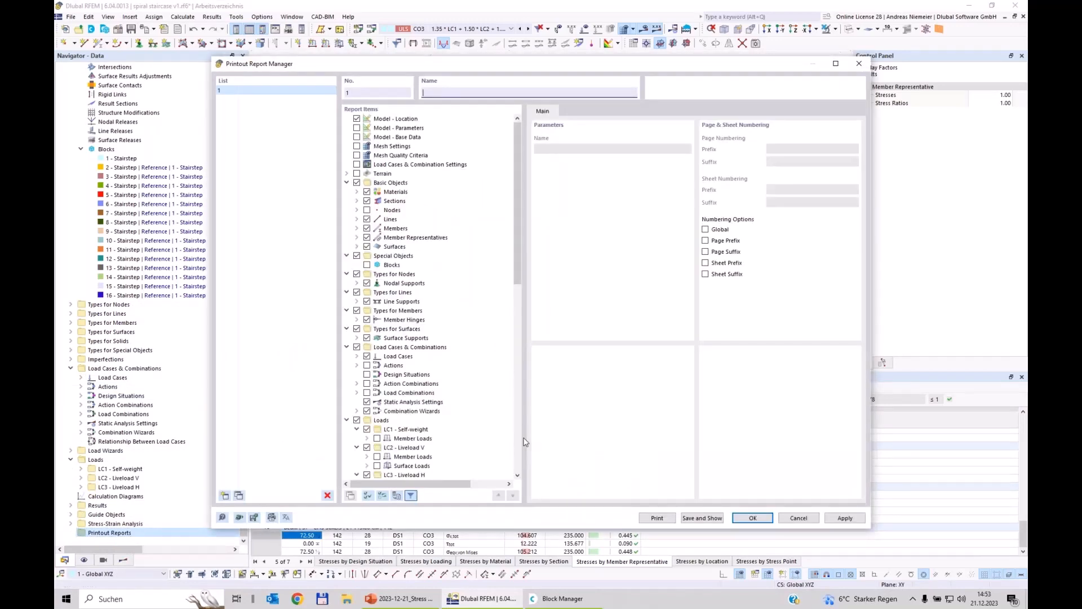
right_click(466, 275)
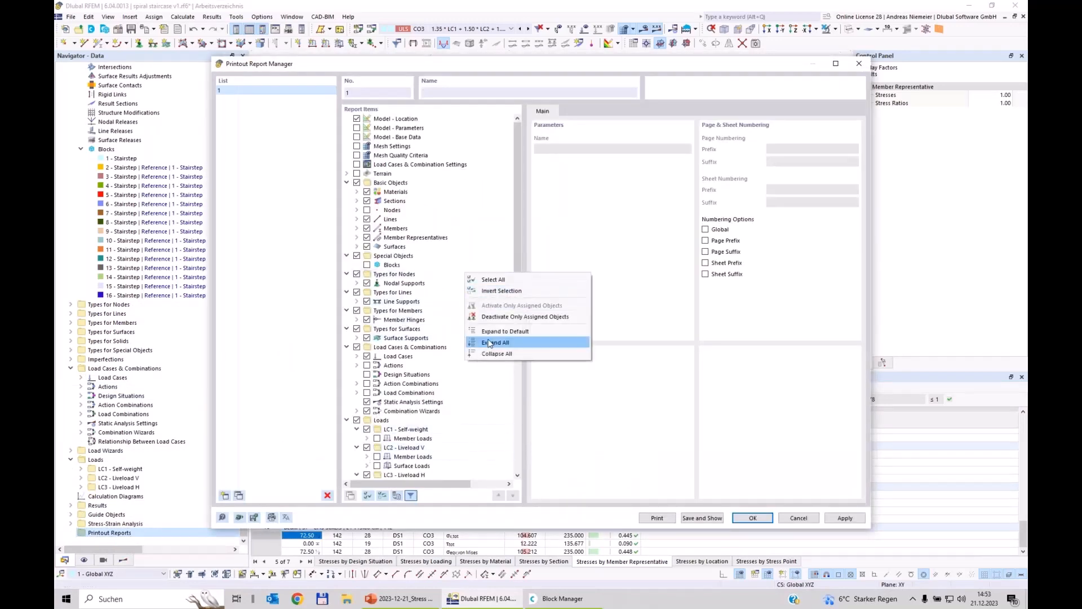
left_click(500, 355)
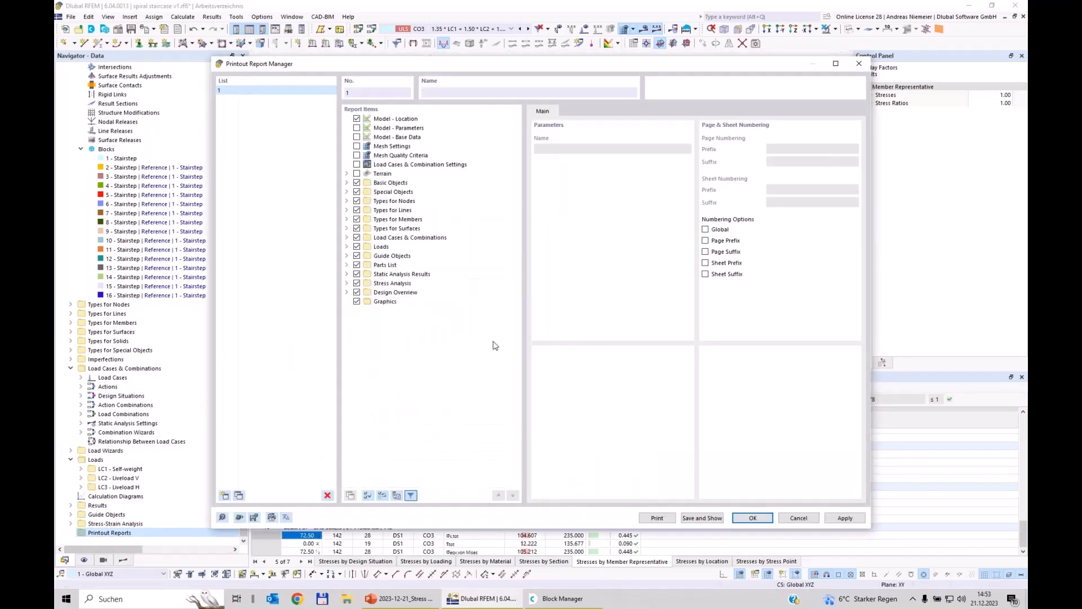
- Include the nodes under Basic Objects and the blocks under Special Objects in the printout report
left_click(348, 184)
left_click(393, 210)
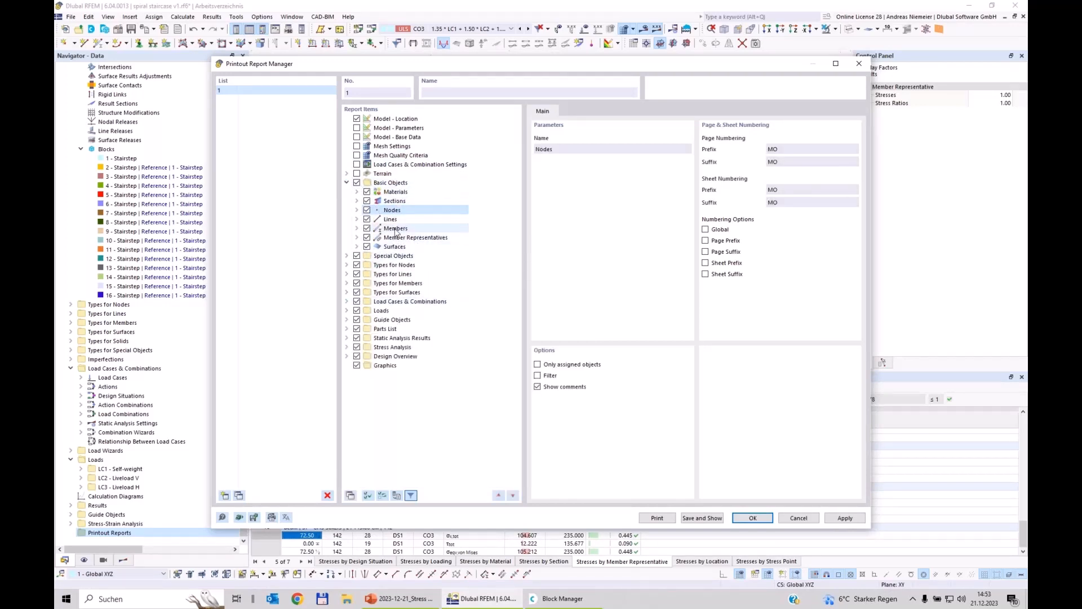
left_click(346, 256)
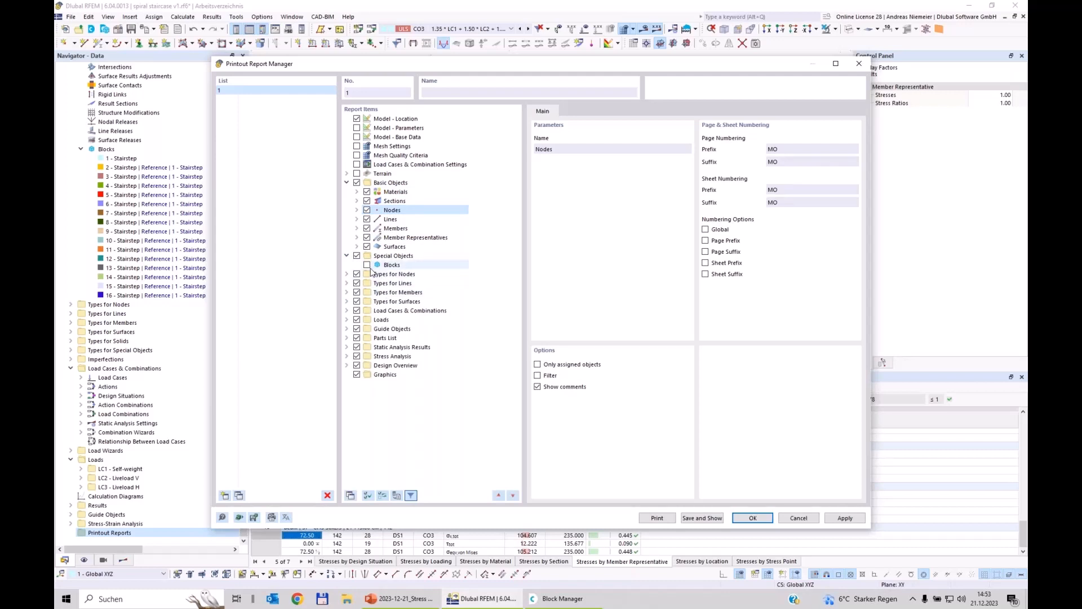
left_click(346, 274)
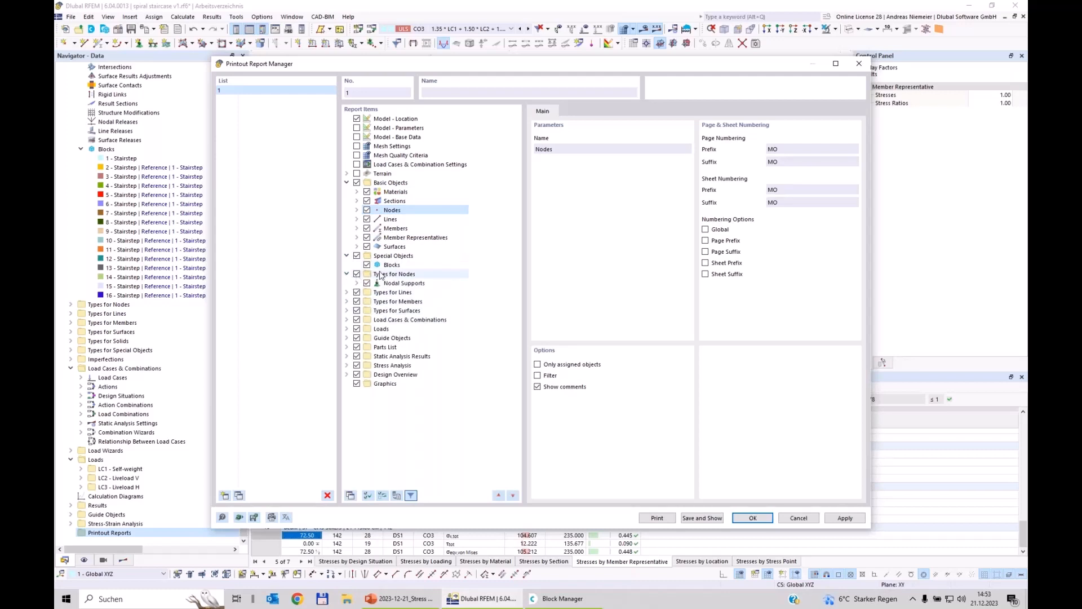
- Exclude Types for Lines and Types for Surfaces from the report, keeping the member hinges under Types for Members
left_click(347, 292)
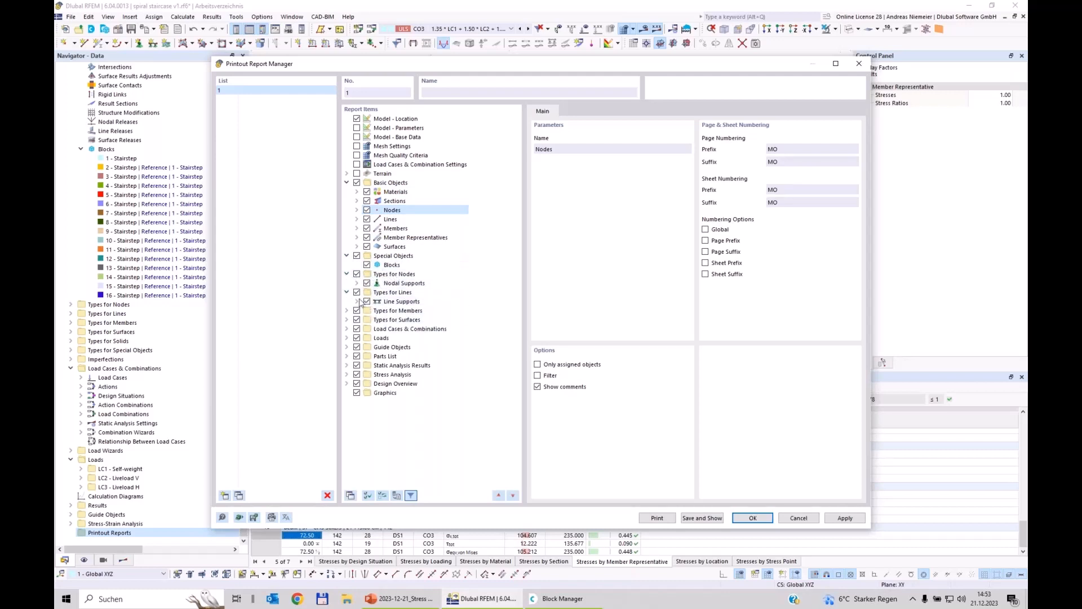
left_click(357, 292)
left_click(346, 311)
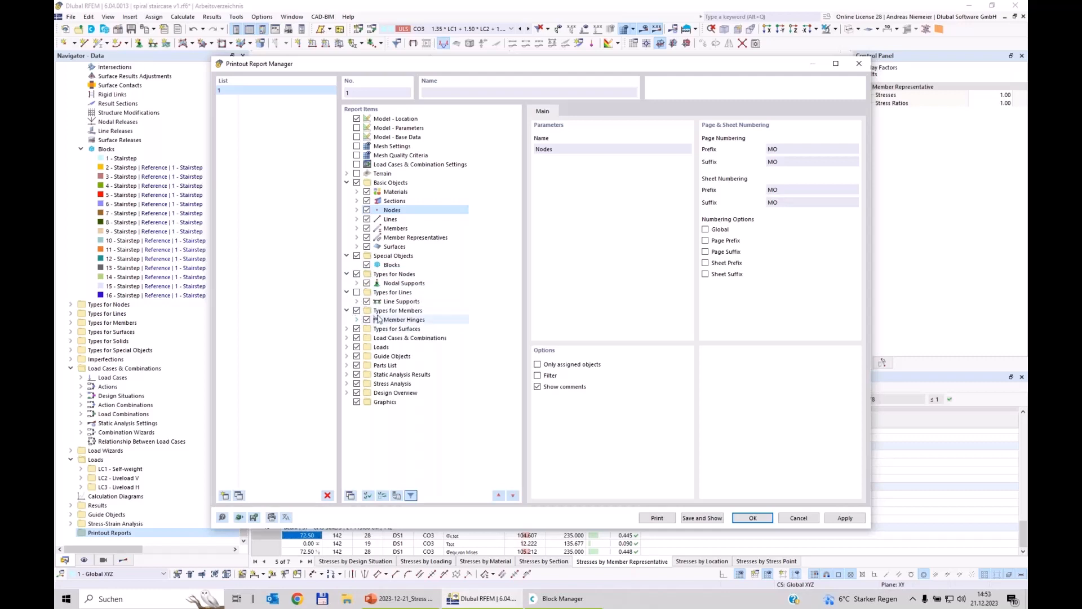
left_click(346, 329)
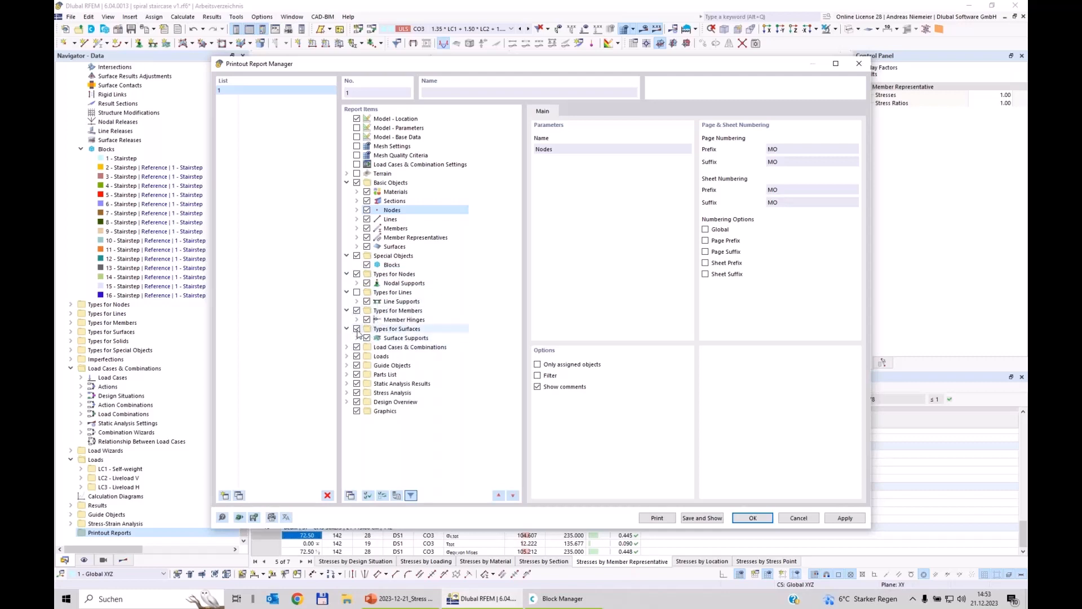
left_click(357, 329)
- Leave static analysis settings and combination wizards out of the report, and include load combinations with the reduced description
left_click(347, 347)
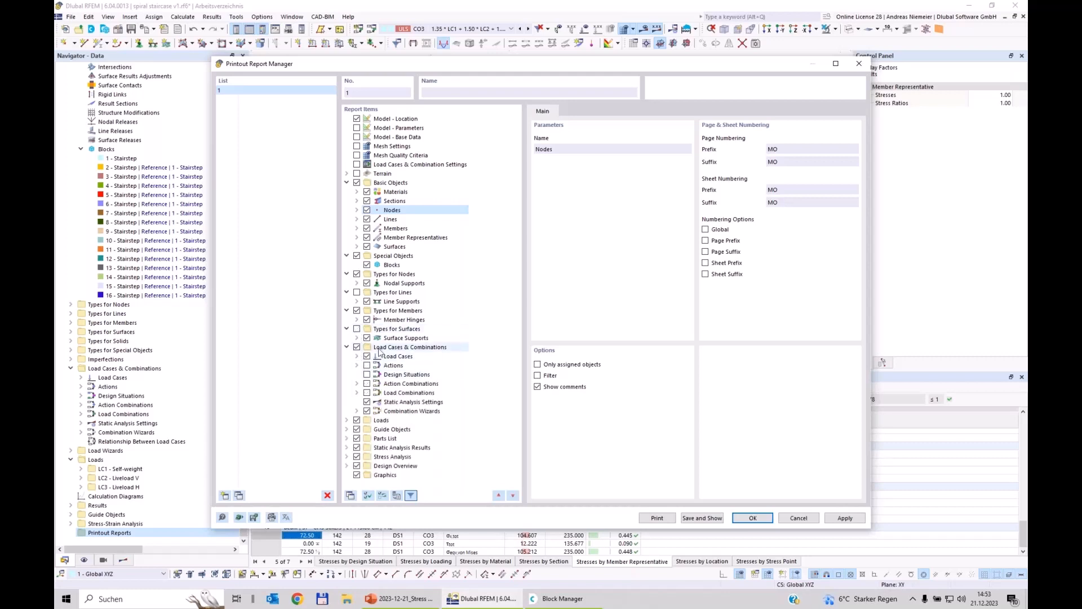
left_click(367, 402)
left_click(367, 393)
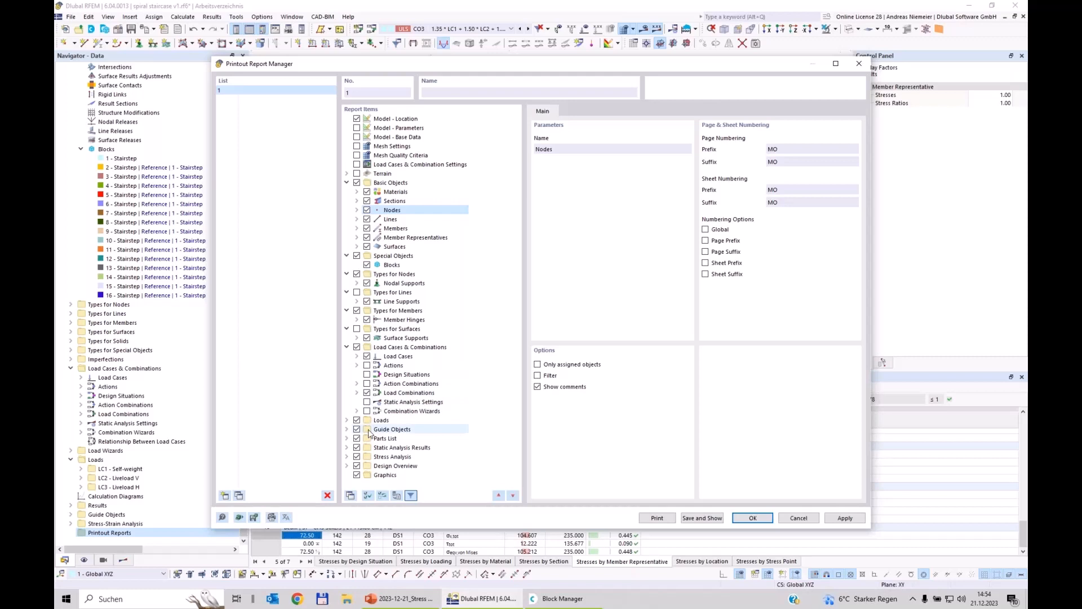
left_click(416, 393)
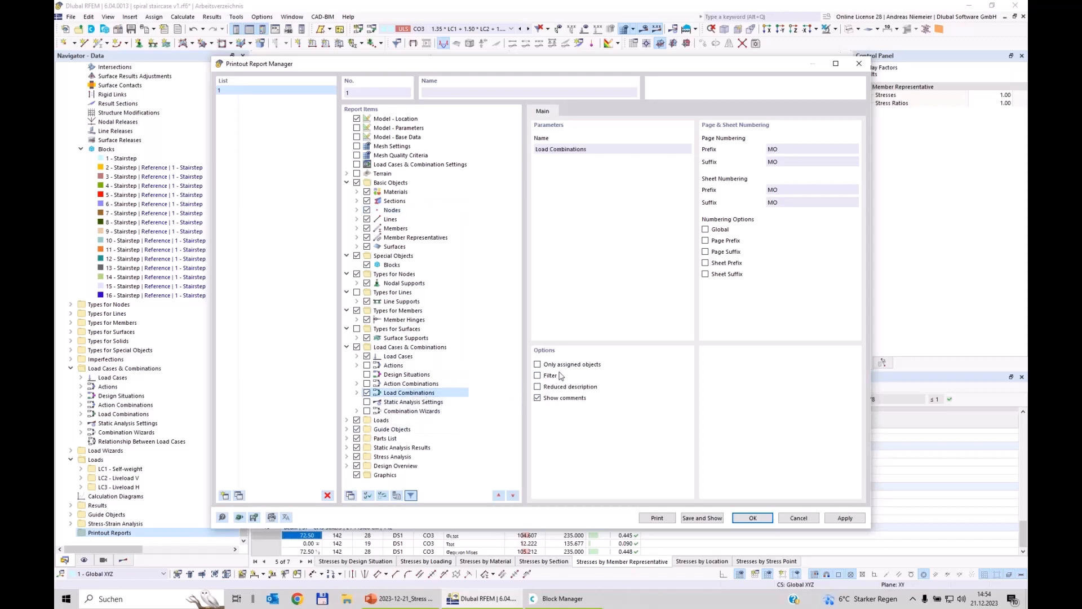
left_click(561, 388)
- Review the load cases under Loads, and exclude Guide Objects and the Parts List from the printout report
left_click(347, 420)
scroll(351, 428, "down", 1)
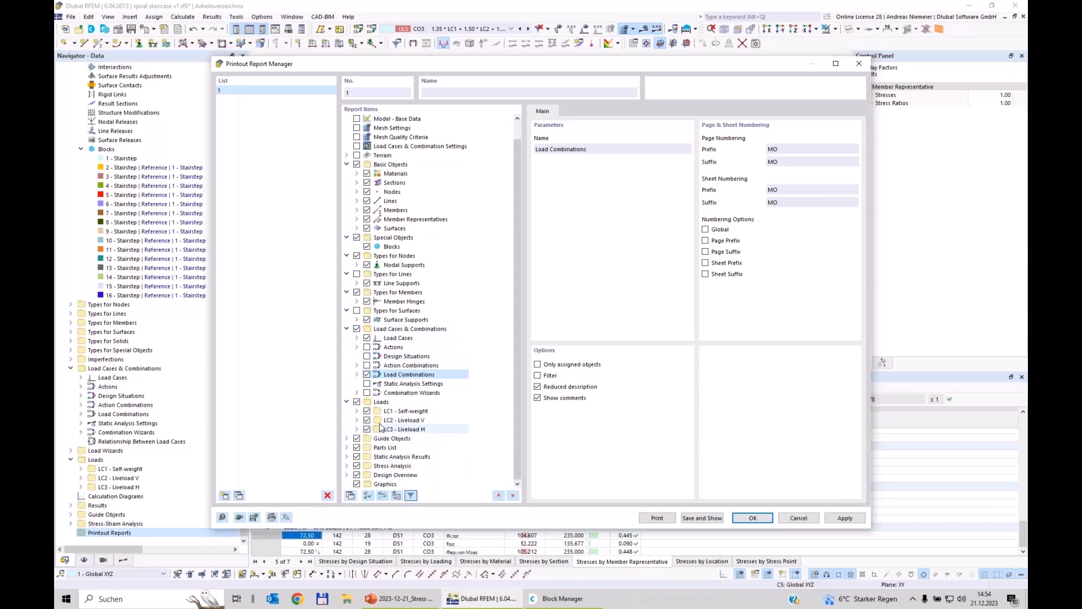
left_click(347, 439)
scroll(409, 382, "down", 1)
left_click(357, 429)
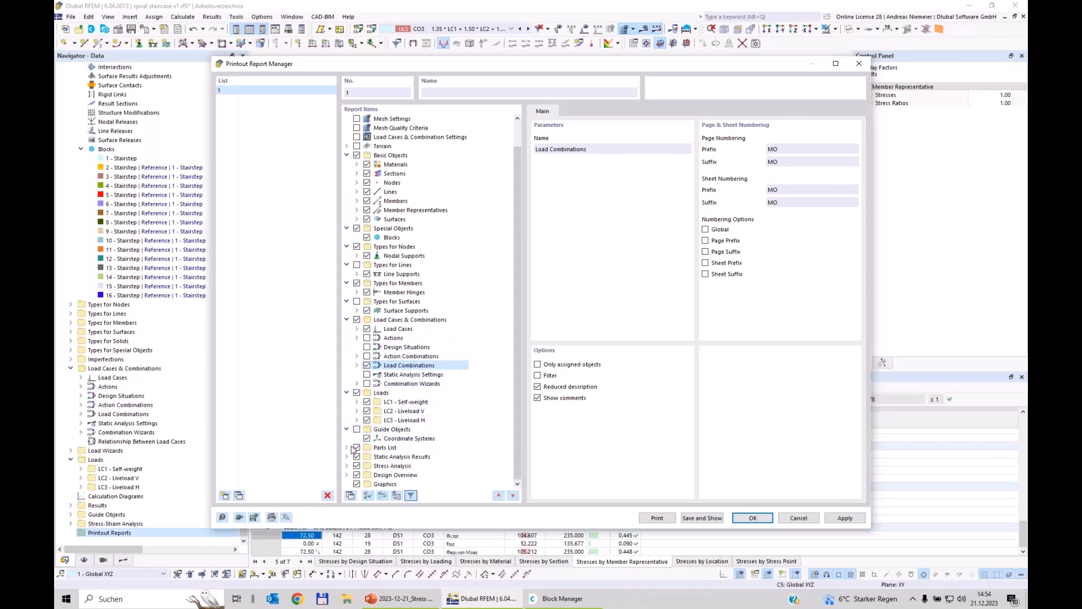
left_click(357, 448)
left_click(346, 447)
scroll(428, 395, "down", 3)
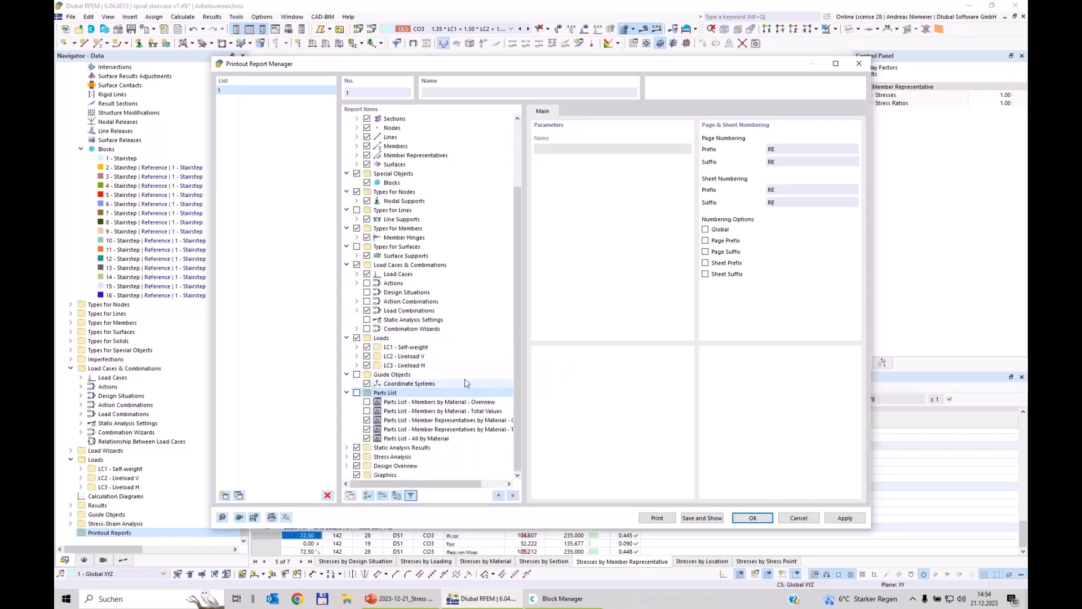
- Under Static Analysis Results, exclude nodal support forces and member internal forces by section, keeping only the summary
left_click(348, 447)
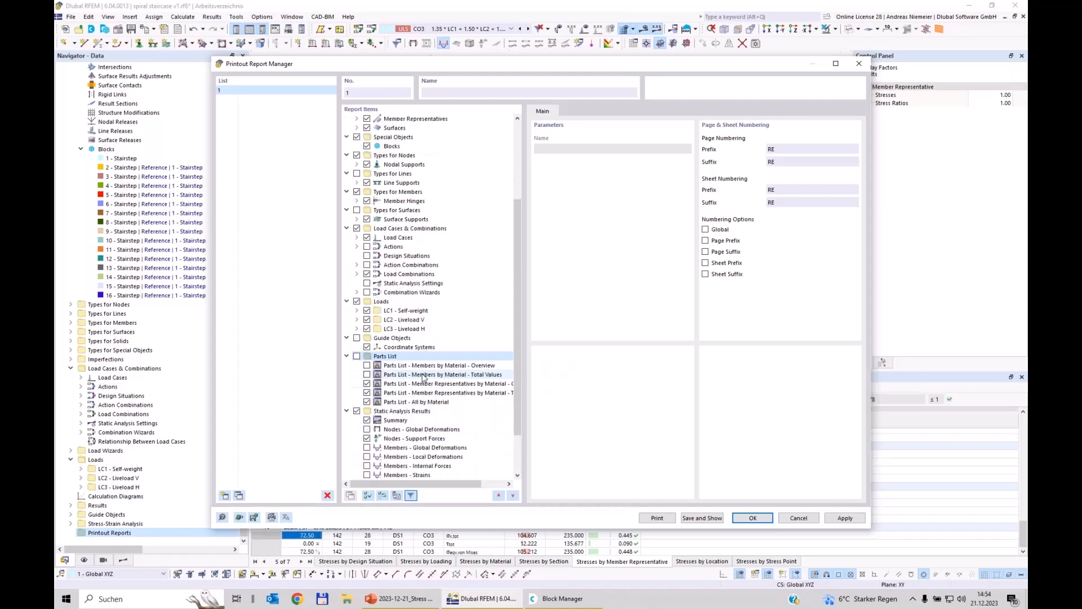
scroll(361, 429, "down", 3)
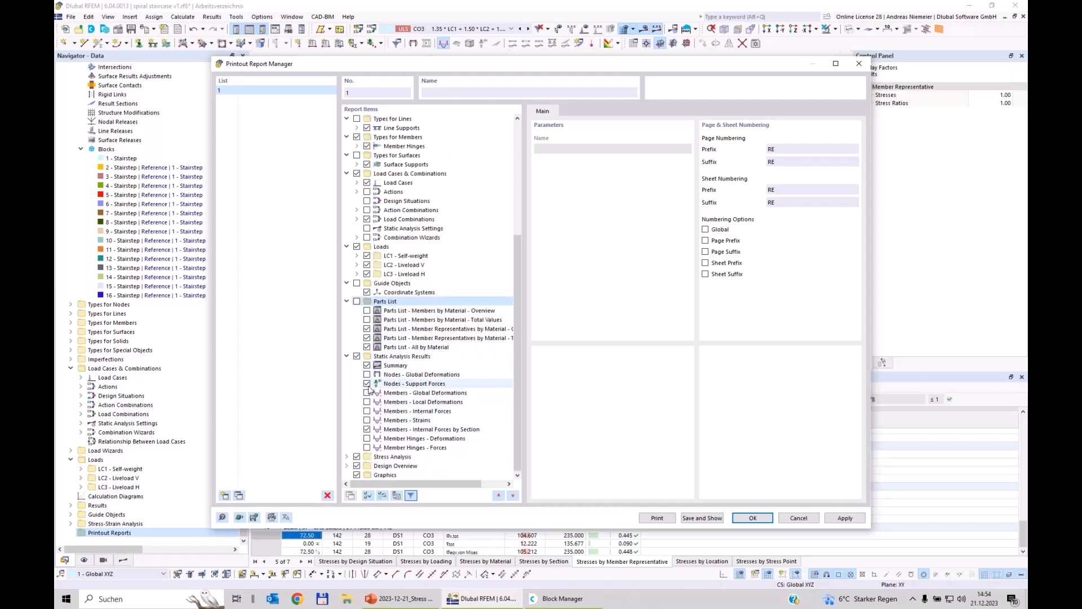
left_click(367, 429)
- Under Stress Analysis, exclude the objects to analyze, design situations, materials, sections, and surface and solid configurations, keeping the results
left_click(347, 456)
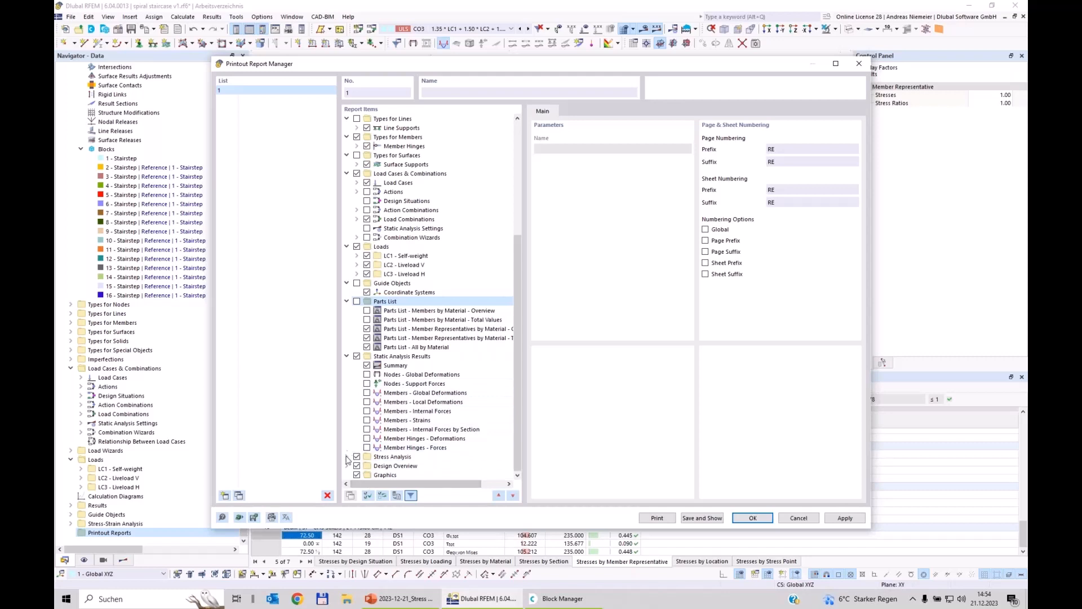
scroll(426, 363, "down", 3)
scroll(426, 363, "down", 1)
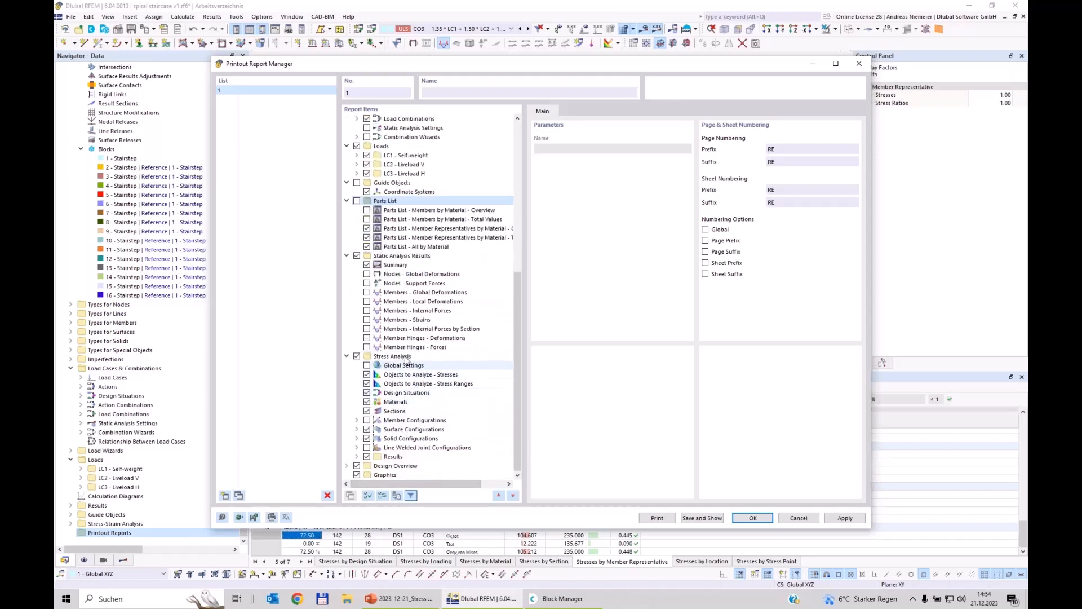
left_click(367, 438)
left_click(367, 429)
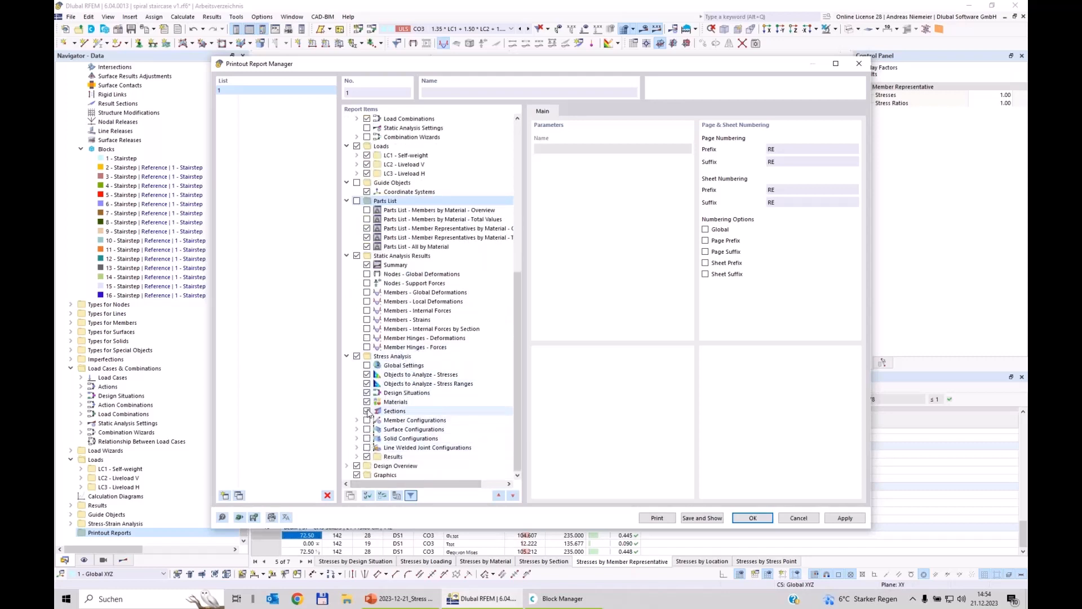
left_click(367, 411)
left_click(367, 393)
left_click(367, 383)
left_click(367, 374)
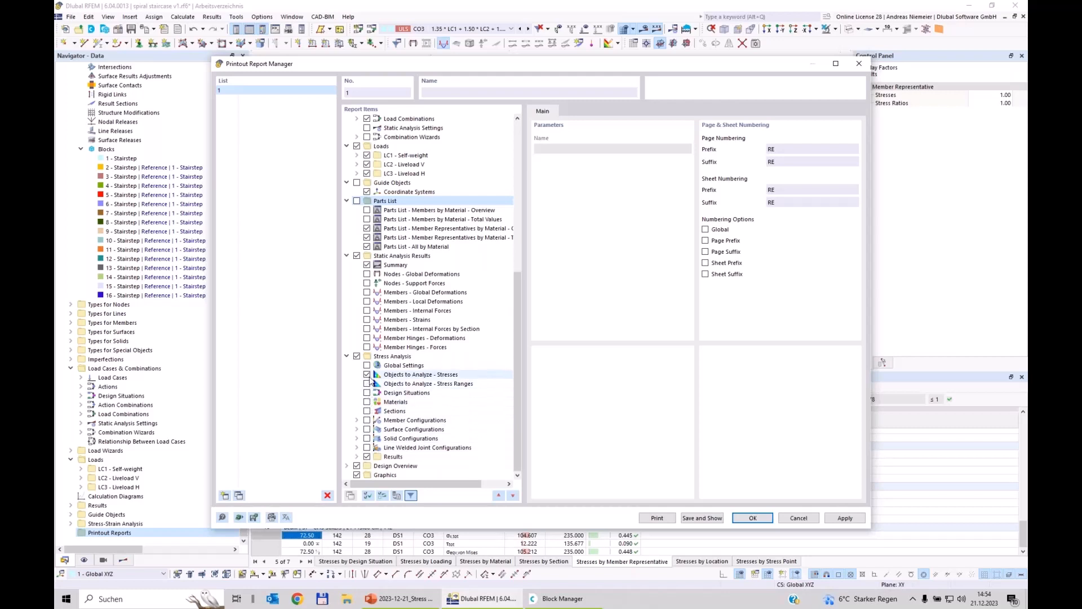
- Limit the stress analysis results in the report to the stresses on member representatives by member representative
left_click(367, 457)
left_click(357, 457)
scroll(407, 387, "down", 4)
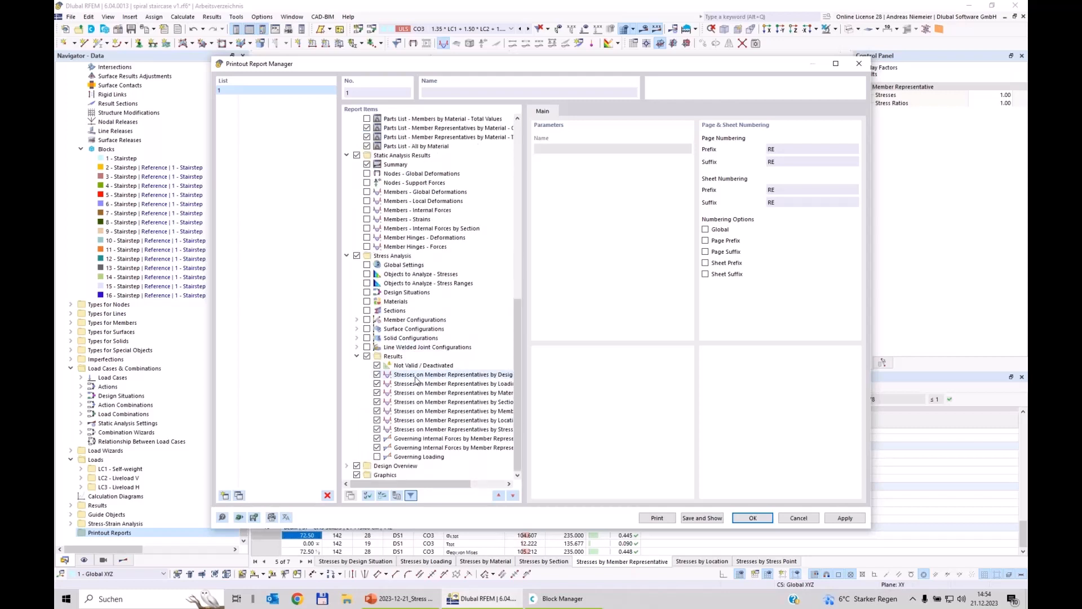
left_click(377, 456)
left_click(377, 448)
left_click(377, 438)
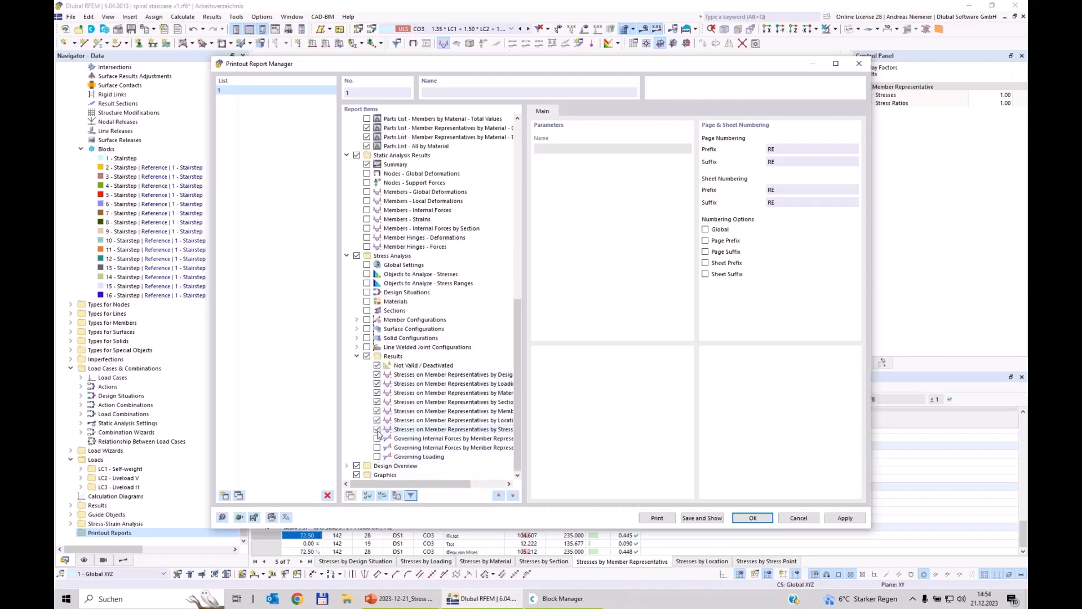
left_click(377, 429)
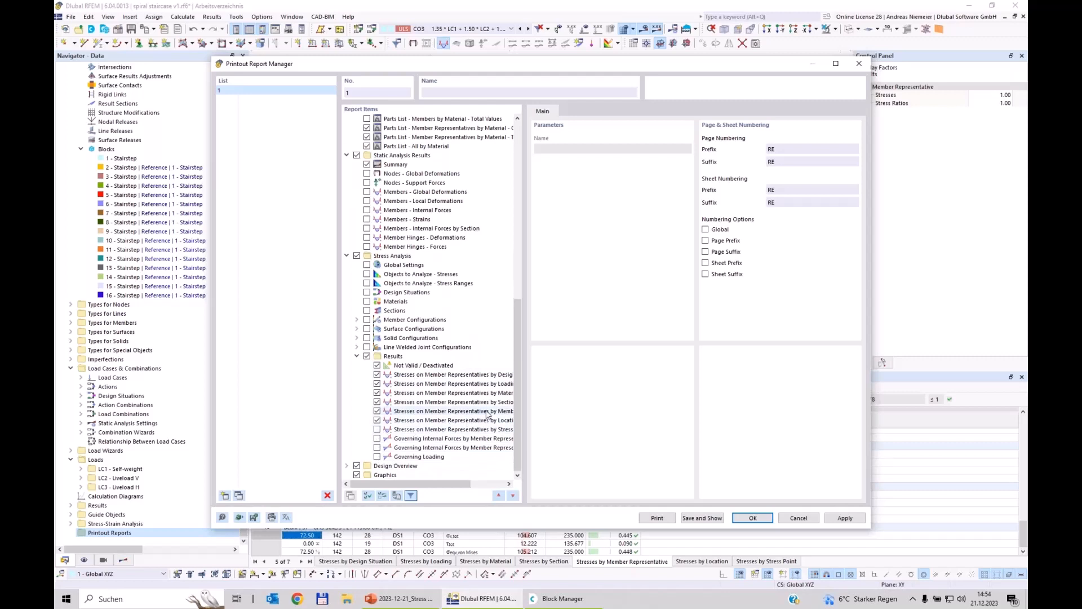
left_click(377, 420)
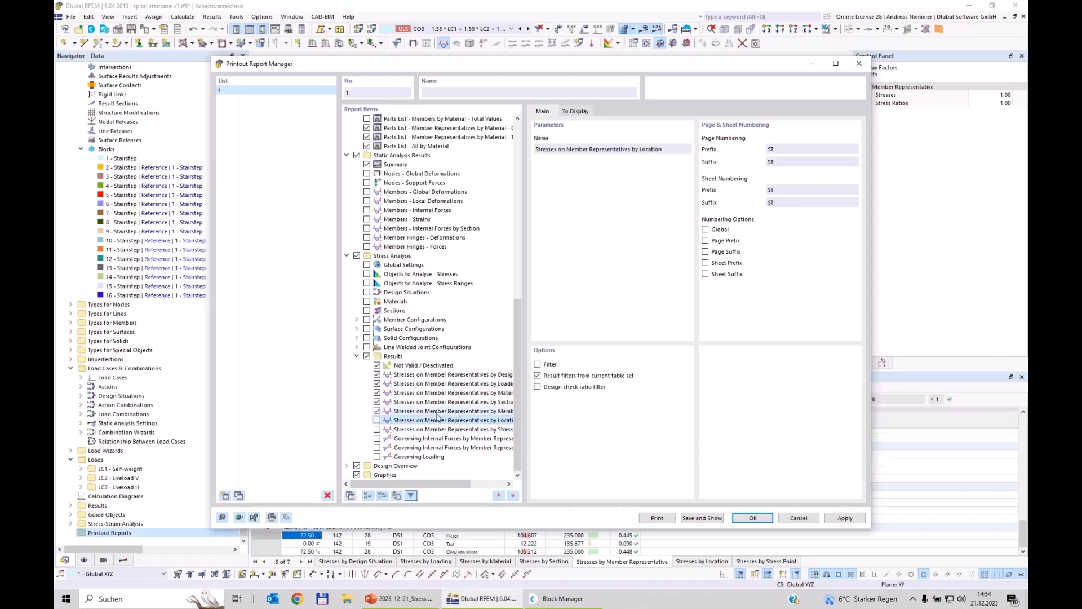
left_click(377, 402)
left_click(377, 393)
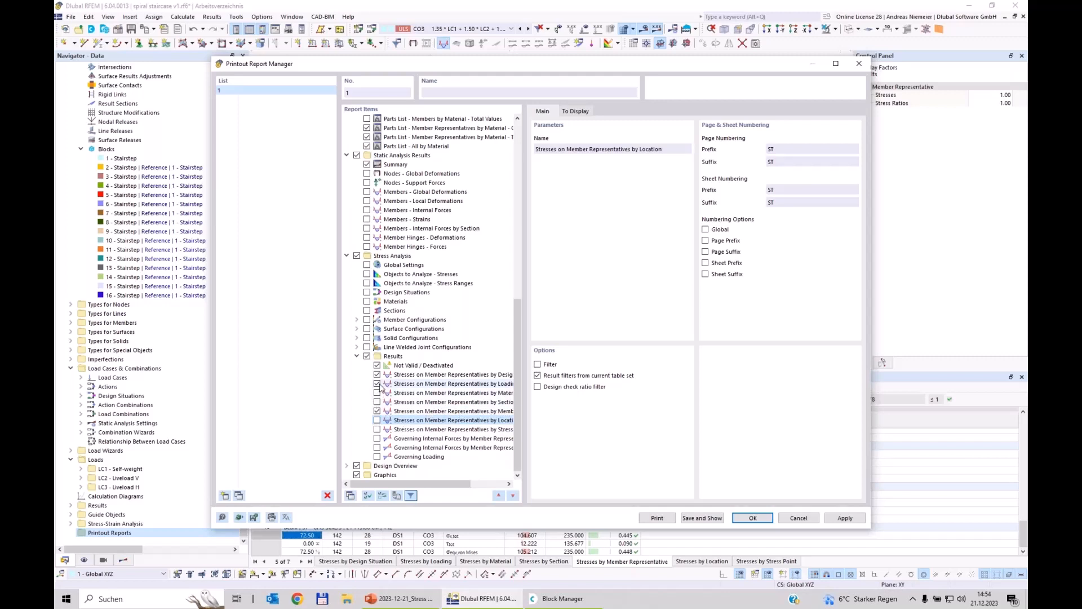
left_click(379, 382)
left_click(377, 374)
left_click(377, 365)
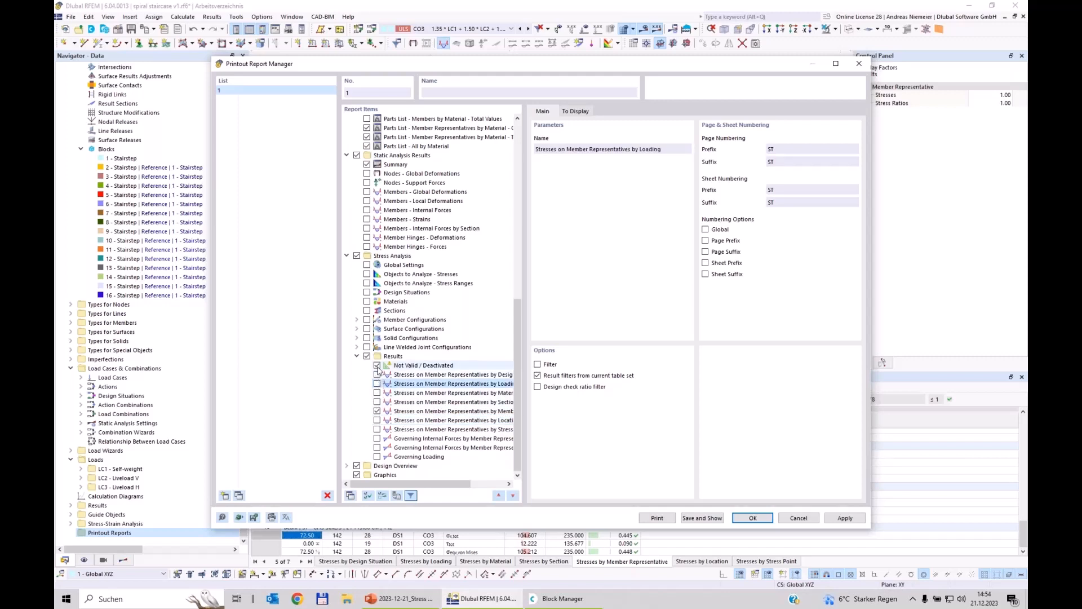
- Exclude the Design Overview from the report, and save and show the printout report
left_click(357, 466)
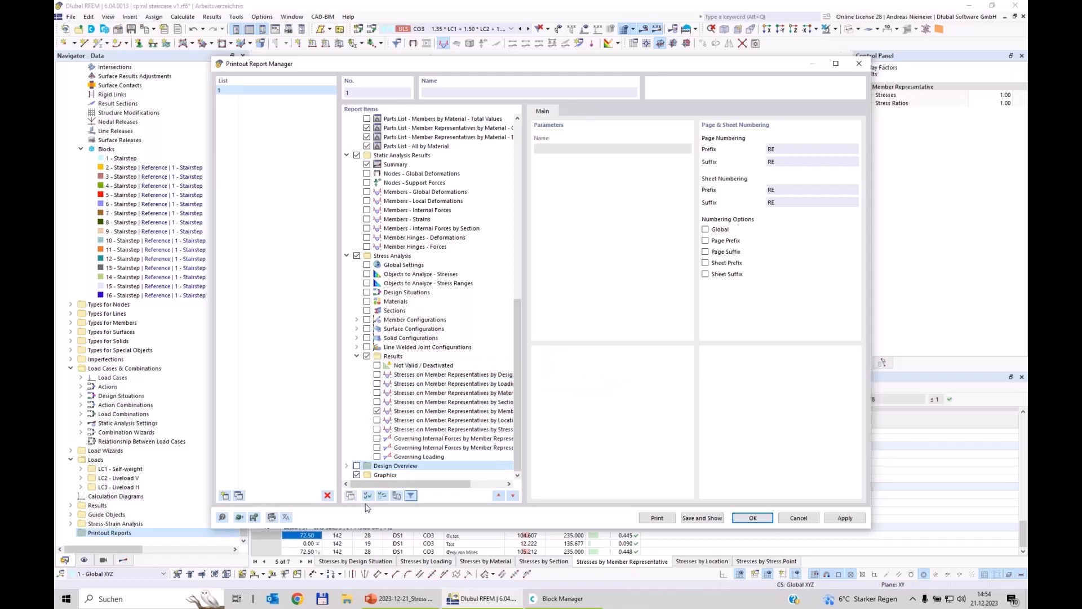
left_click(797, 518)
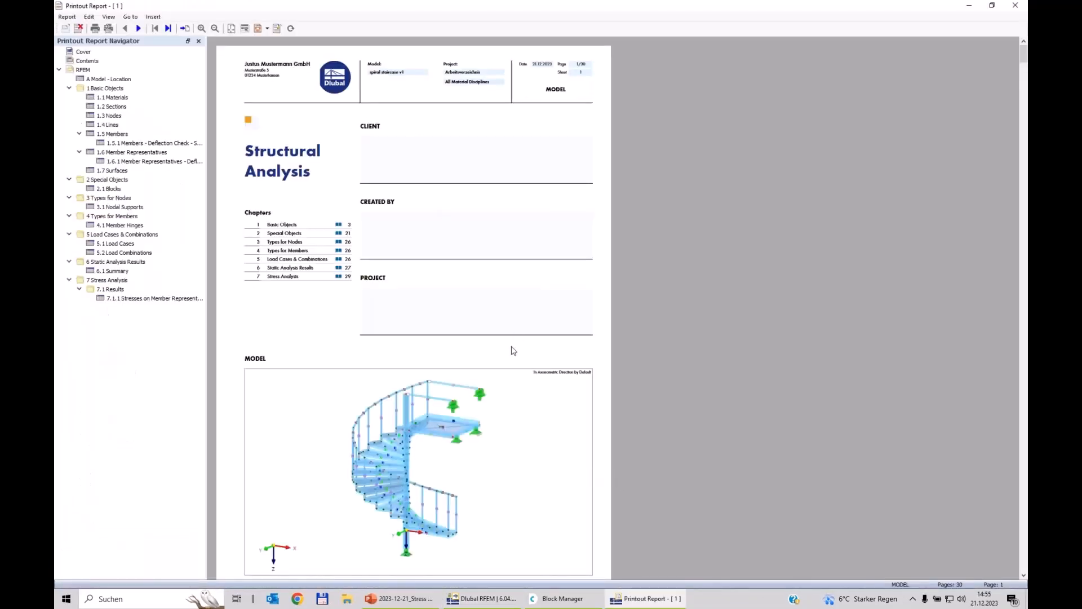
- Look through the report's cover, contents and model data, from materials and sections to member representatives and blocks
scroll(332, 210, "down", 1)
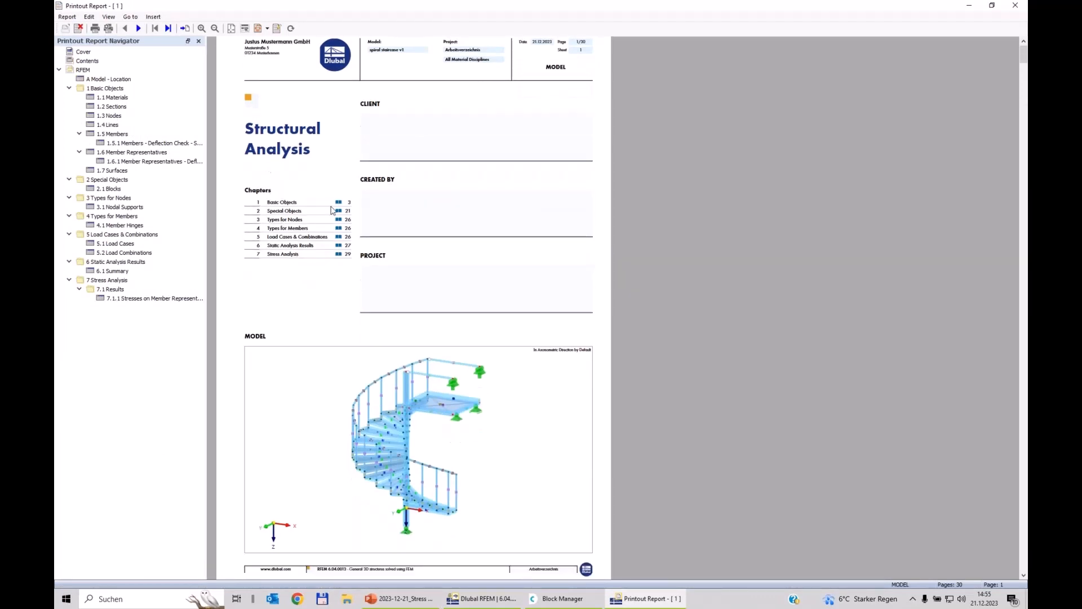
scroll(350, 271, "down", 3)
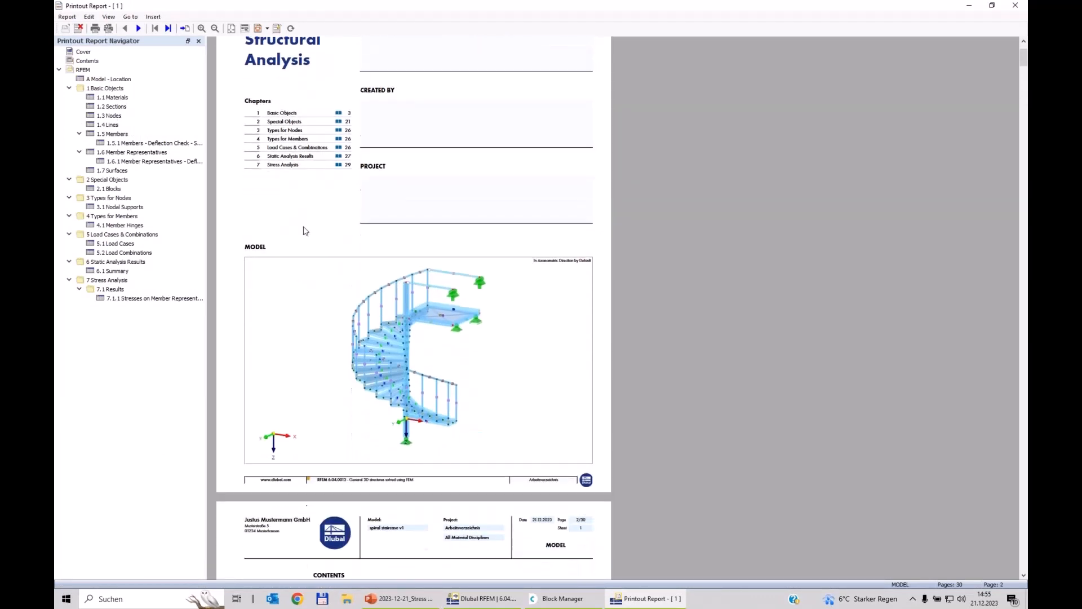
scroll(410, 330, "down", 20)
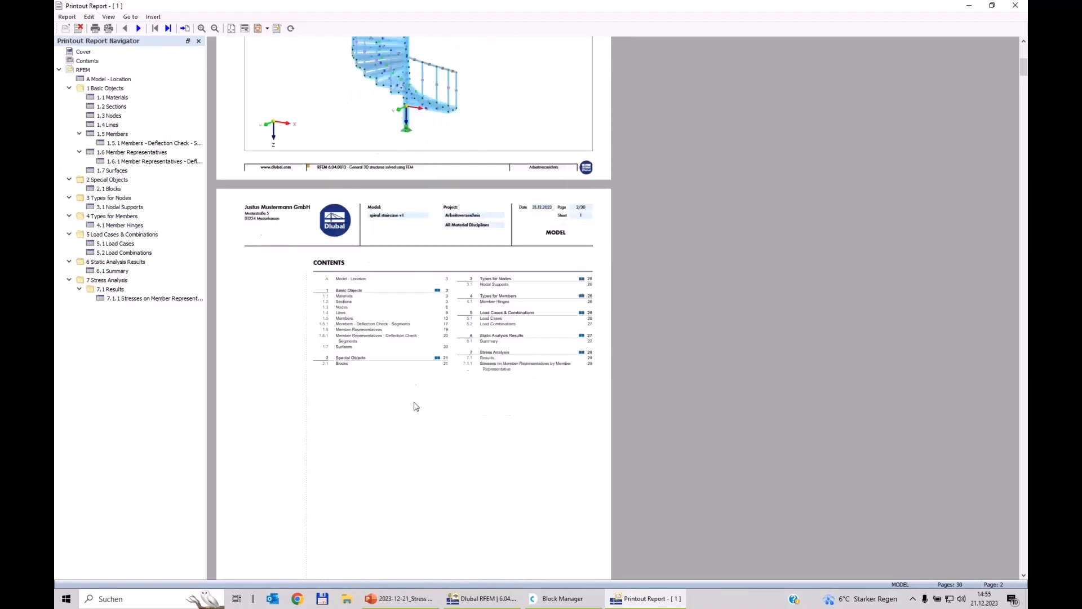
scroll(437, 427, "down", 20)
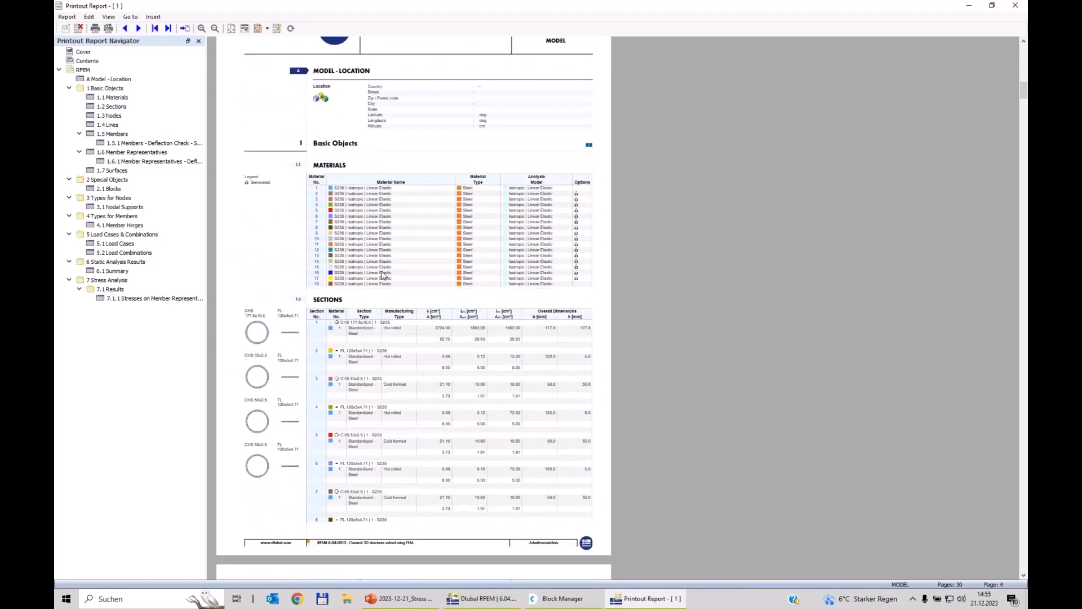
scroll(507, 239, "down", 20)
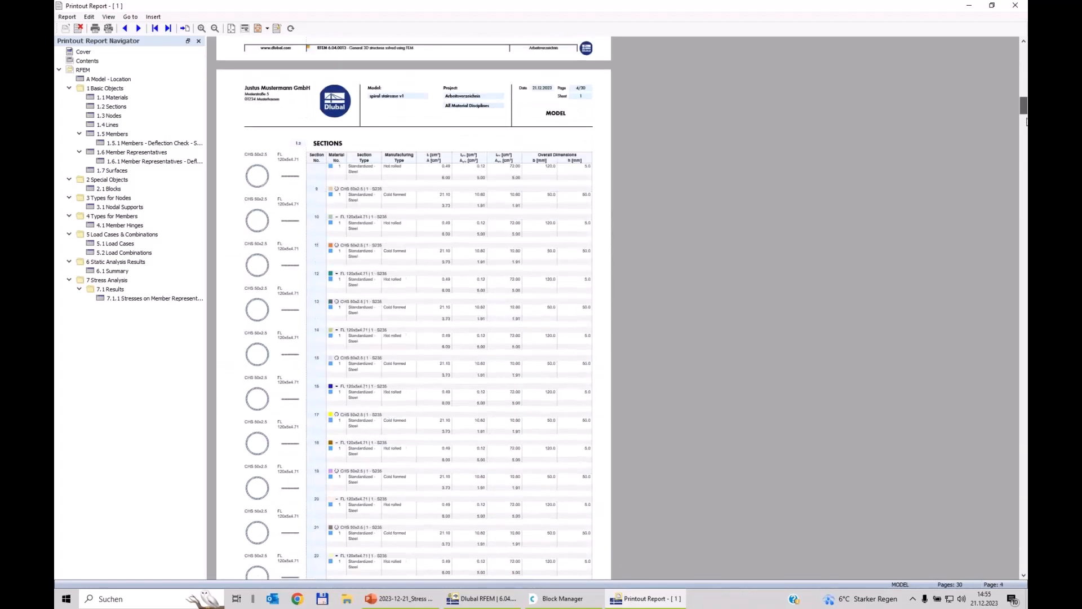
scroll(414, 307, "down", 20)
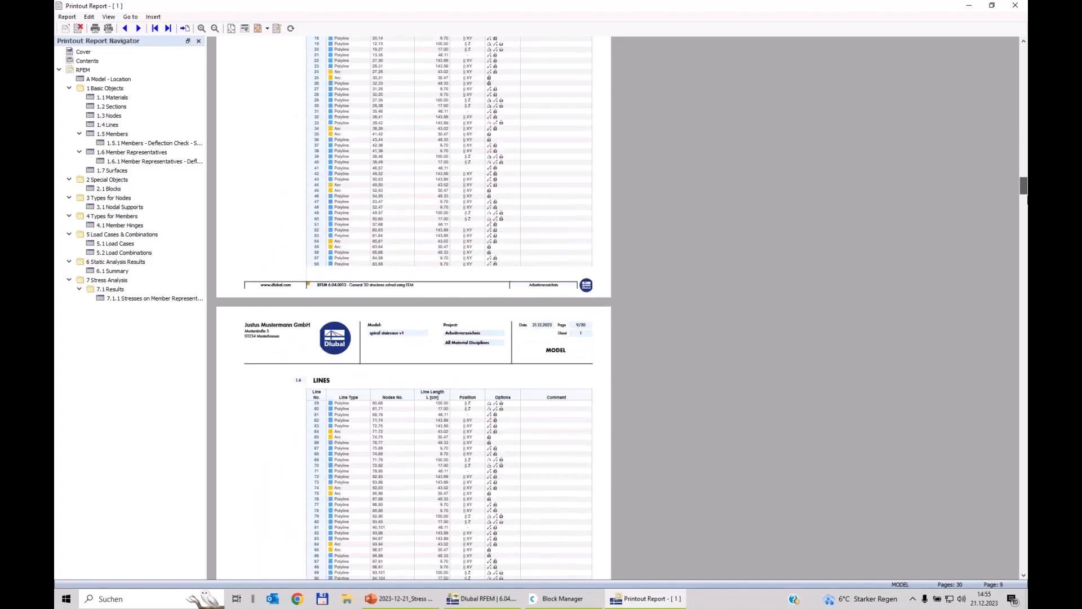
scroll(414, 308, "down", 20)
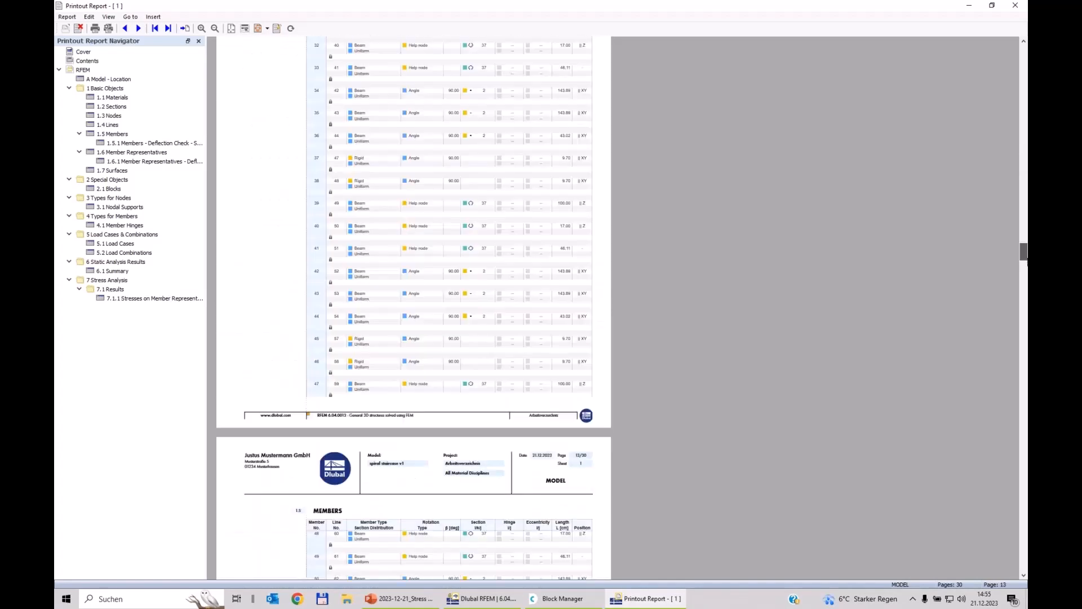
scroll(414, 307, "down", 20)
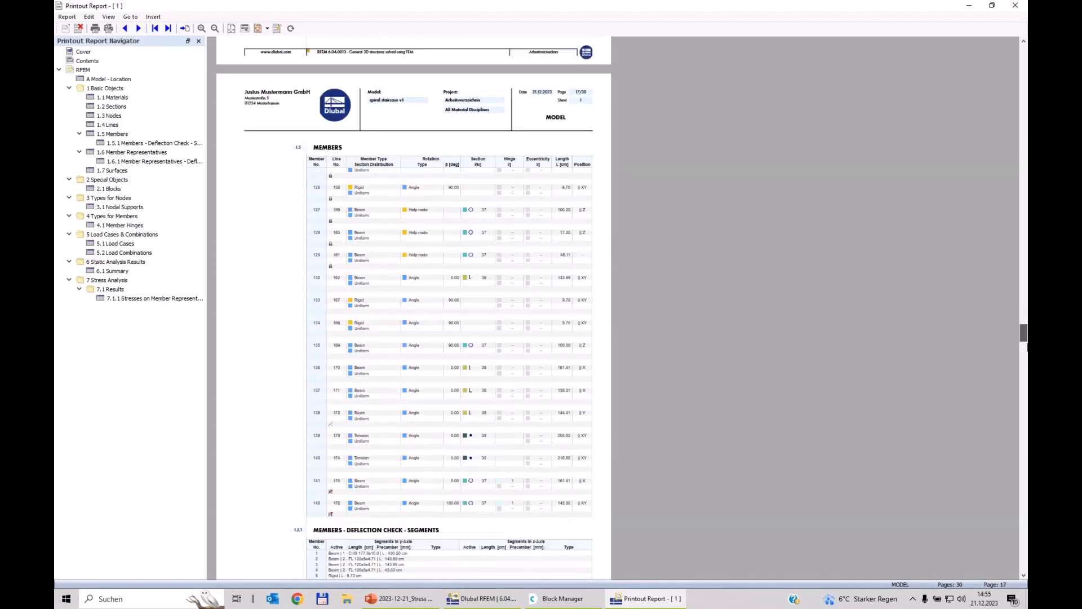
scroll(462, 312, "down", 5)
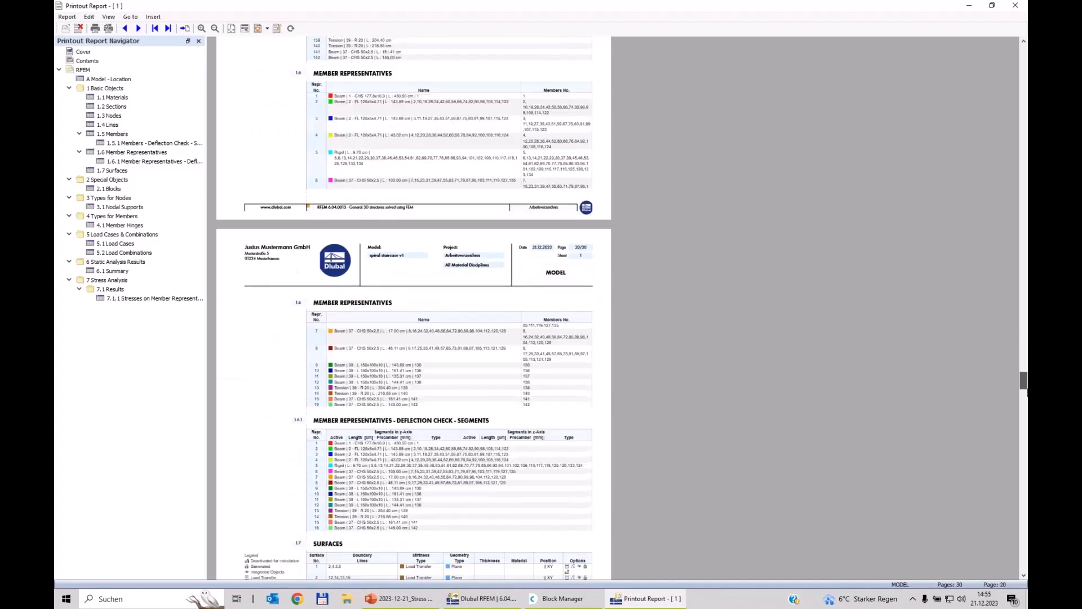
scroll(462, 313, "down", 6)
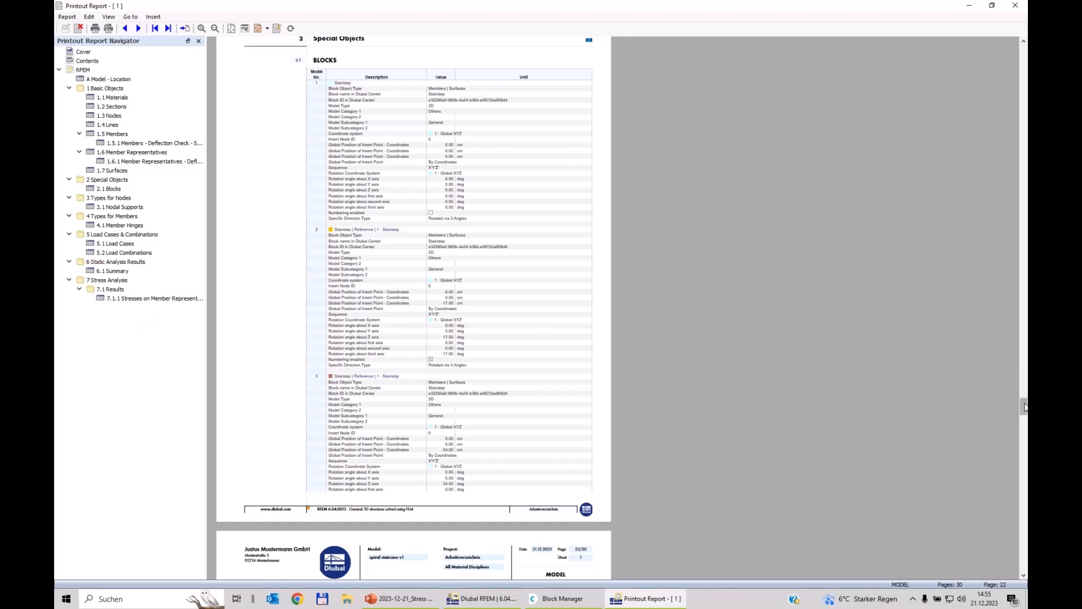
- Examine the static analysis summary and the stresses on member representatives at the end of the report
left_click_drag(1024, 406, 1025, 517)
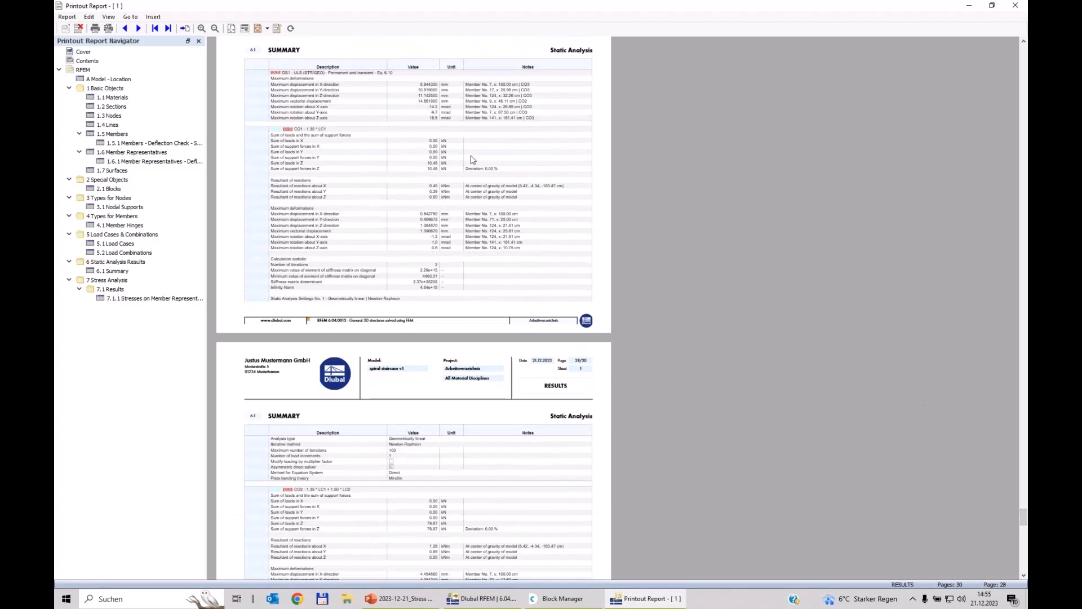
scroll(472, 160, "down", 6)
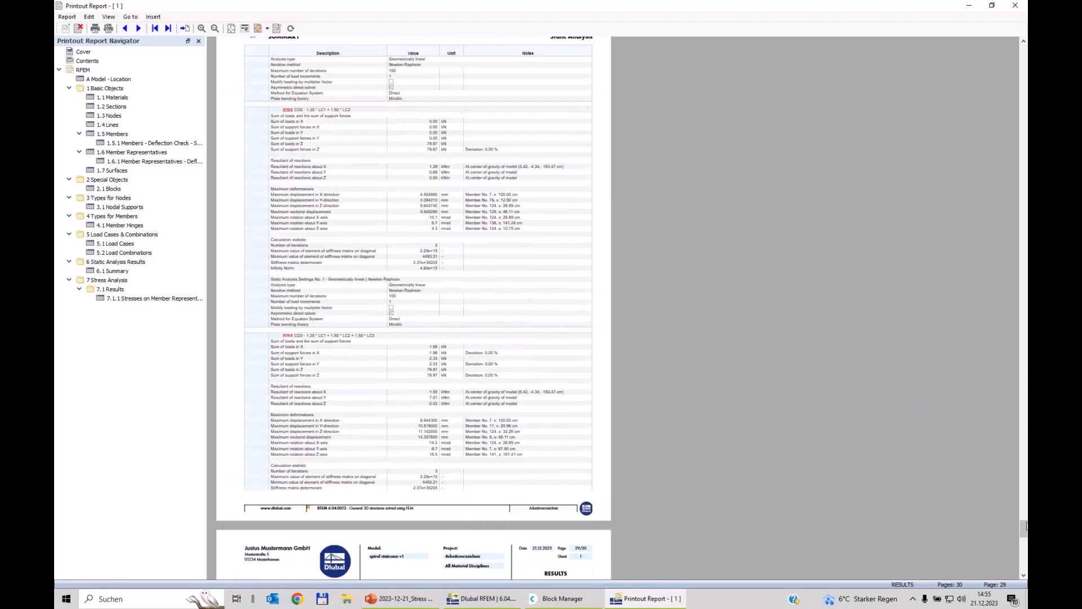
left_click_drag(1026, 525, 1025, 561)
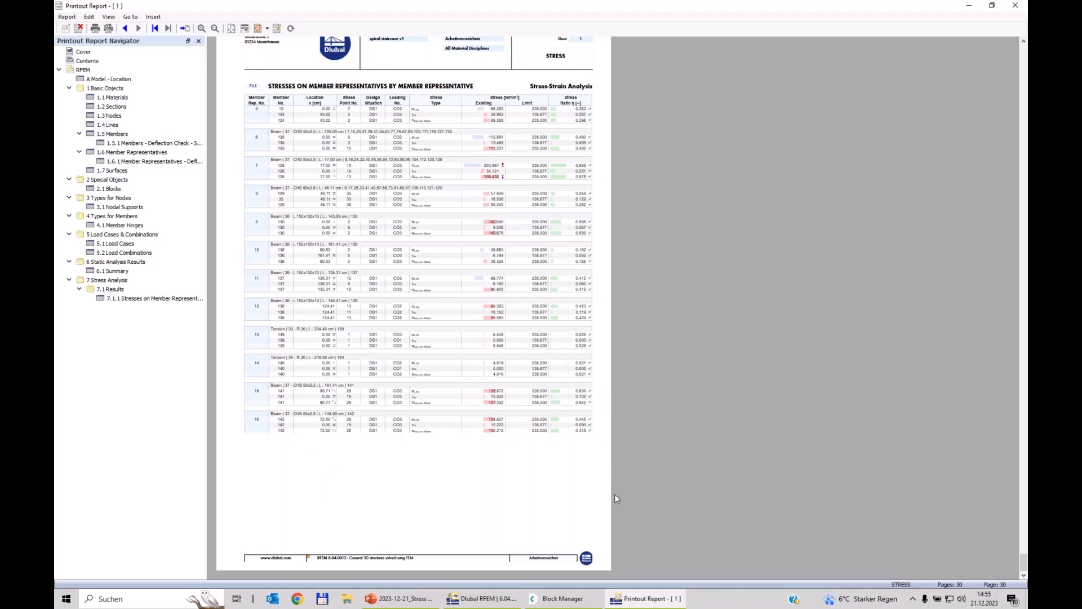
scroll(253, 383, "up", 4)
scroll(276, 305, "up", 2)
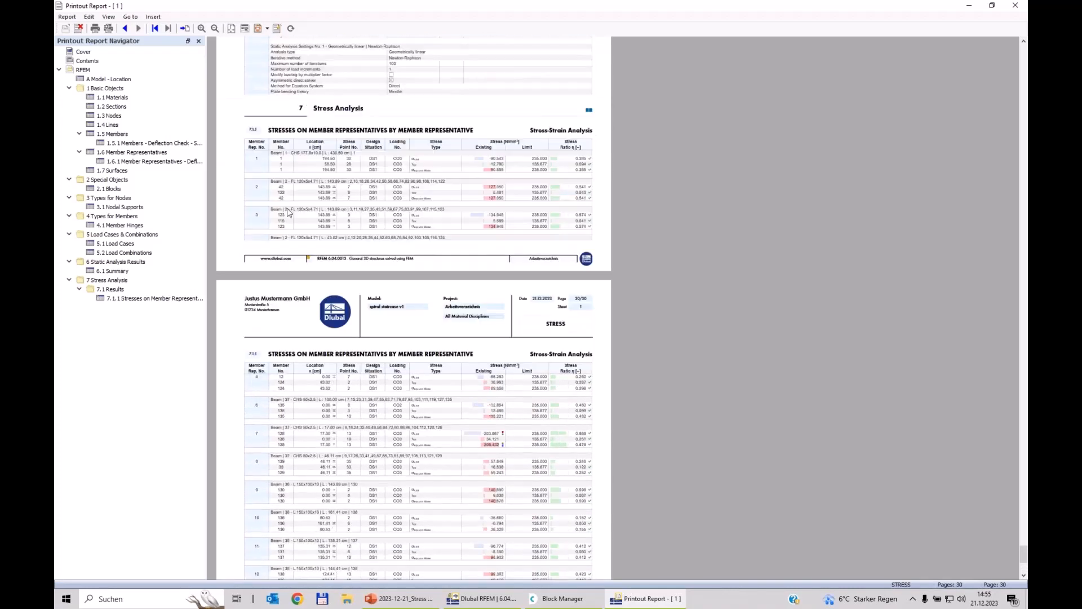
scroll(287, 212, "down", 2)
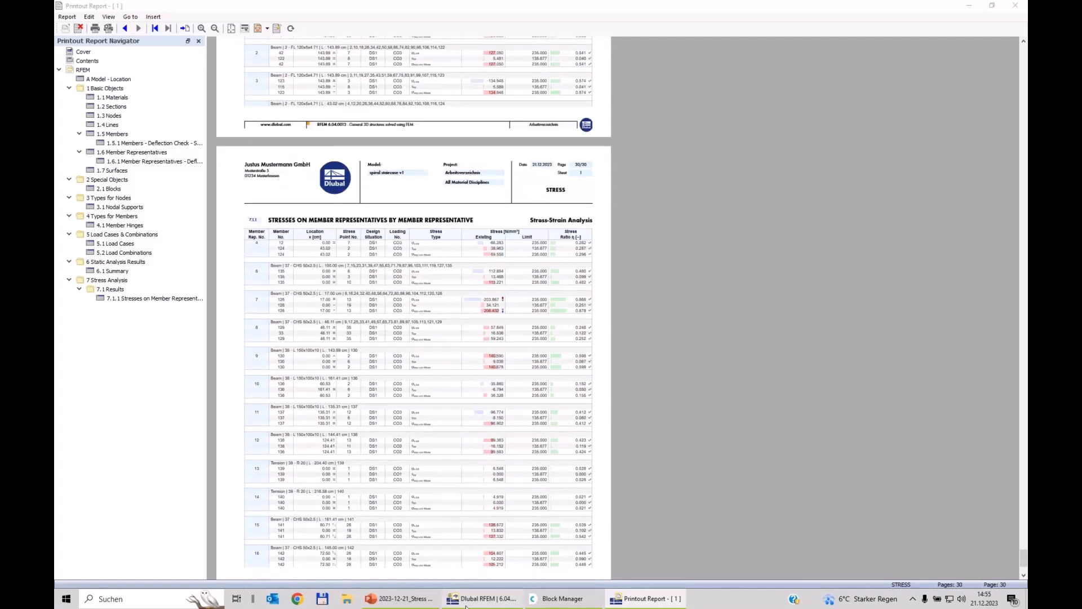
- Switch back to the staircase model in RFEM and display its user-defined views and visibilities
left_click(481, 598)
scroll(640, 239, "down", 5)
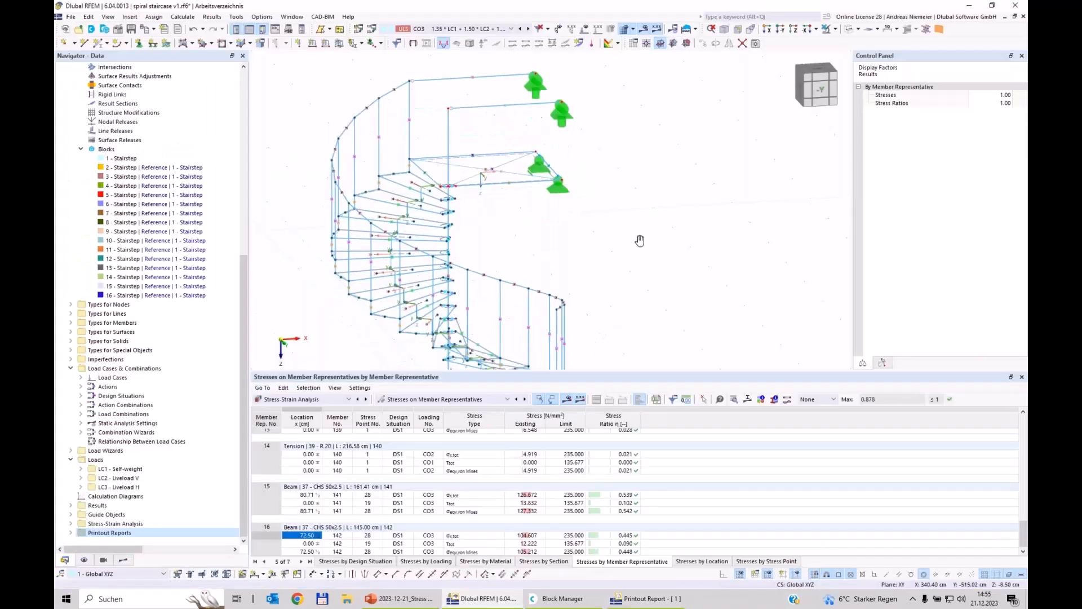
middle_click_drag(592, 230, 552, 235, "ctrl")
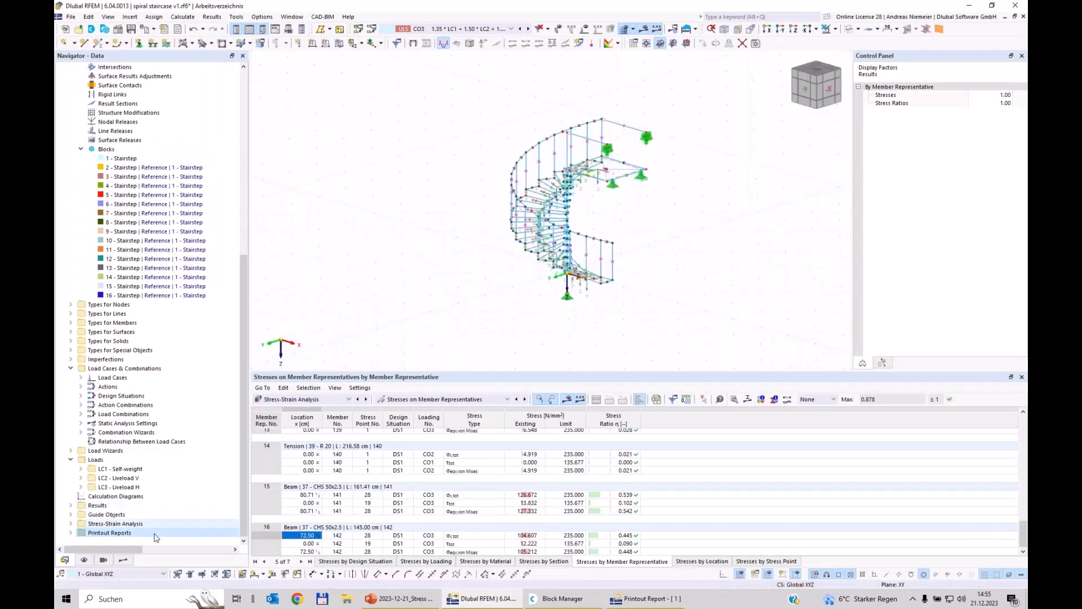
left_click(103, 560)
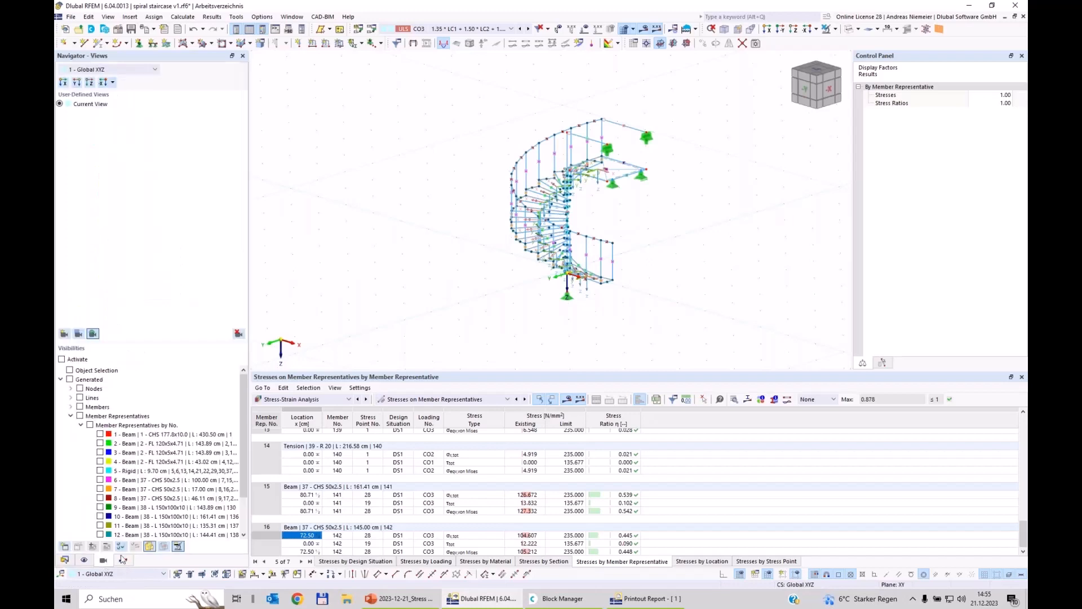
- Show only member representative 1 (CHS 177.8x10.0) and switch the stress-strain results to the equivalent von Mises stress ratio
scroll(136, 438, "down", 2)
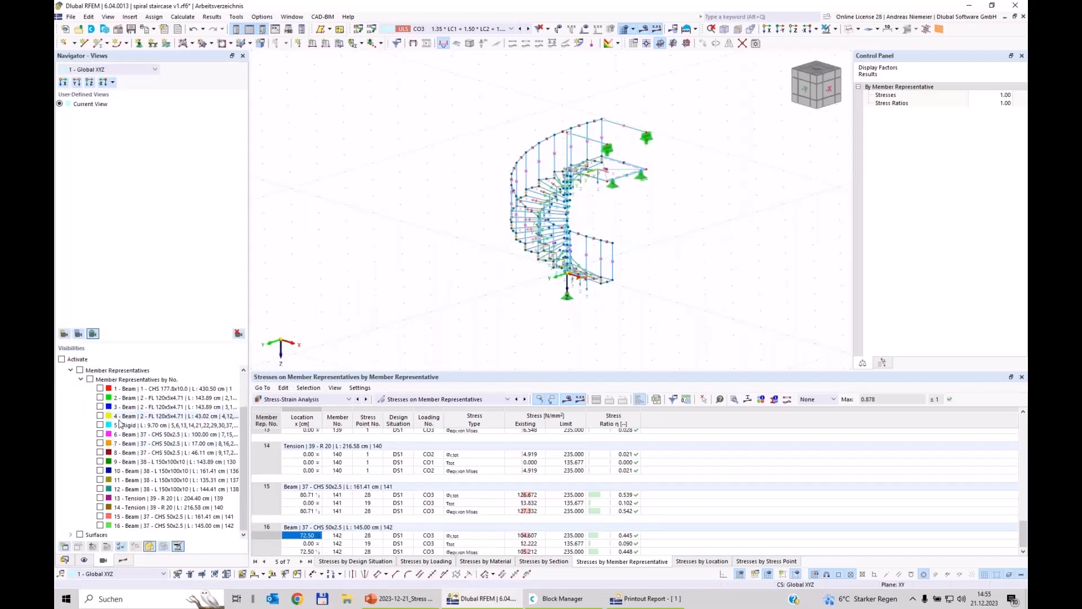
scroll(119, 414, "up", 2)
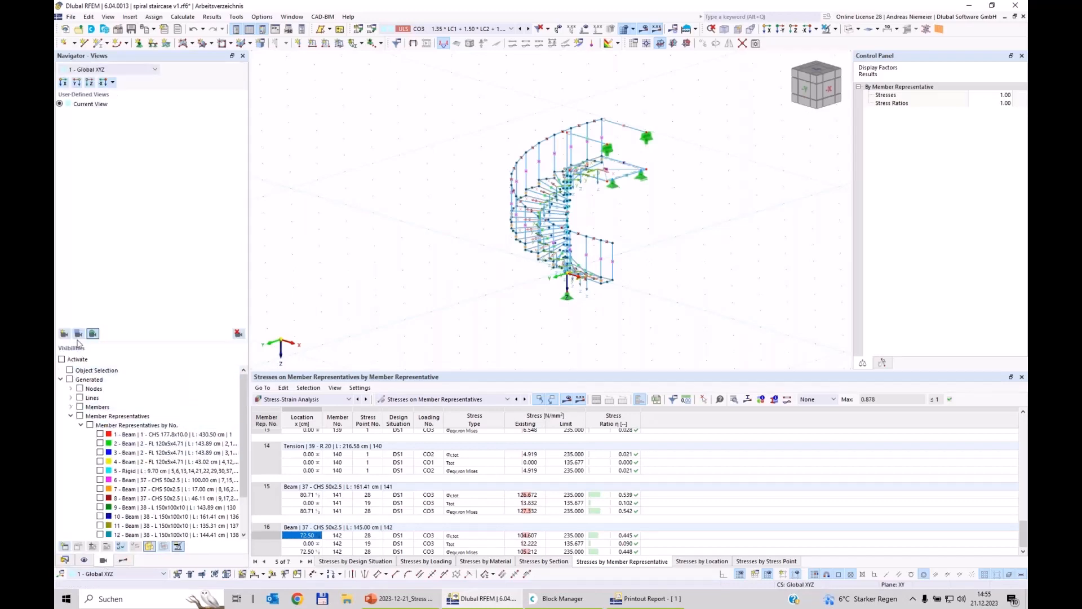
left_click(100, 435)
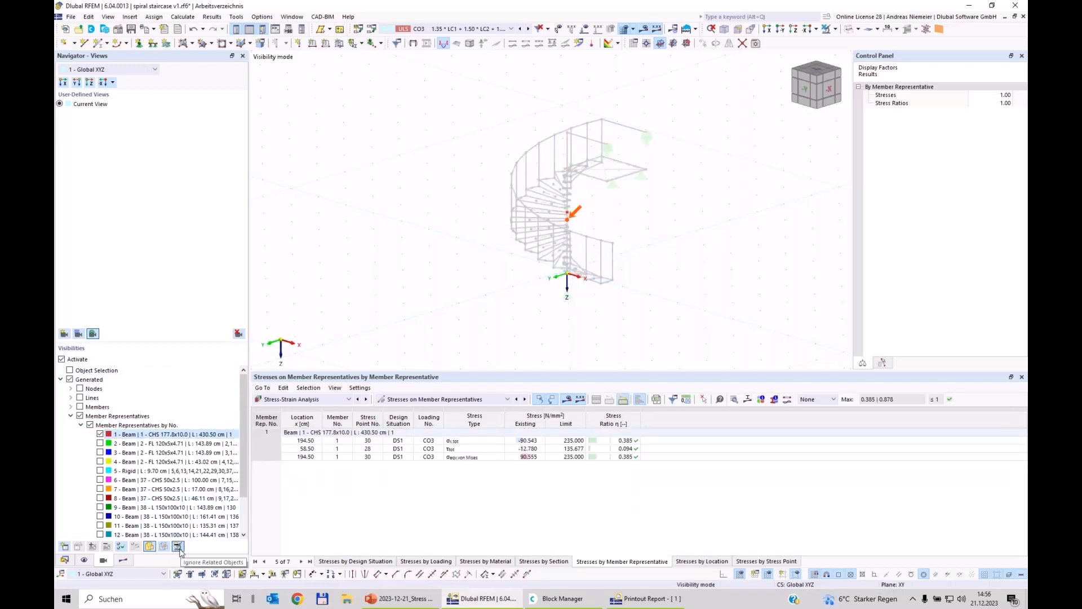
left_click(122, 560)
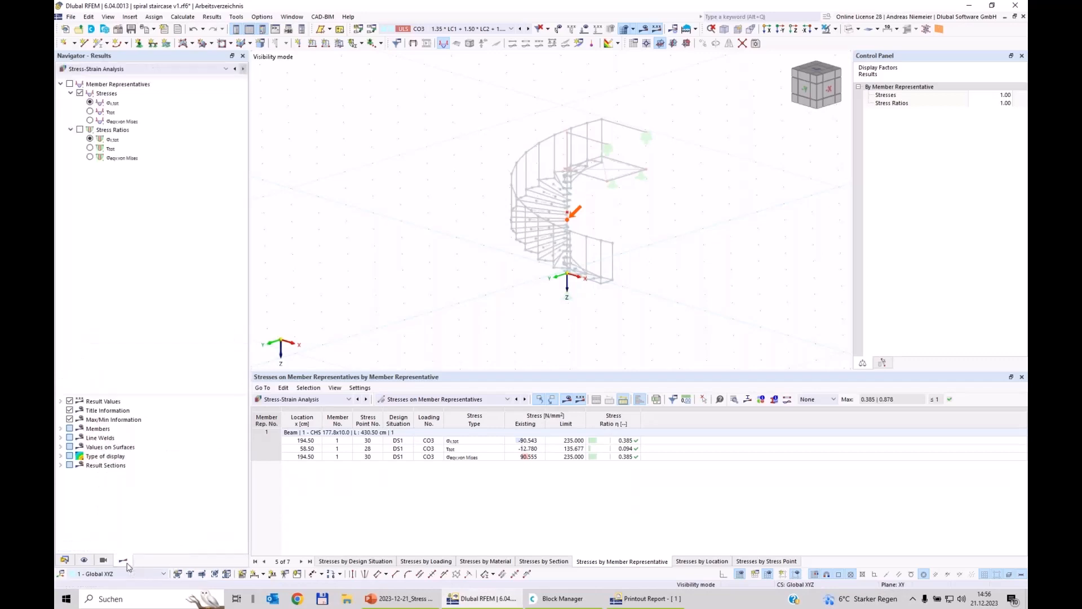
left_click(80, 130)
left_click(91, 158)
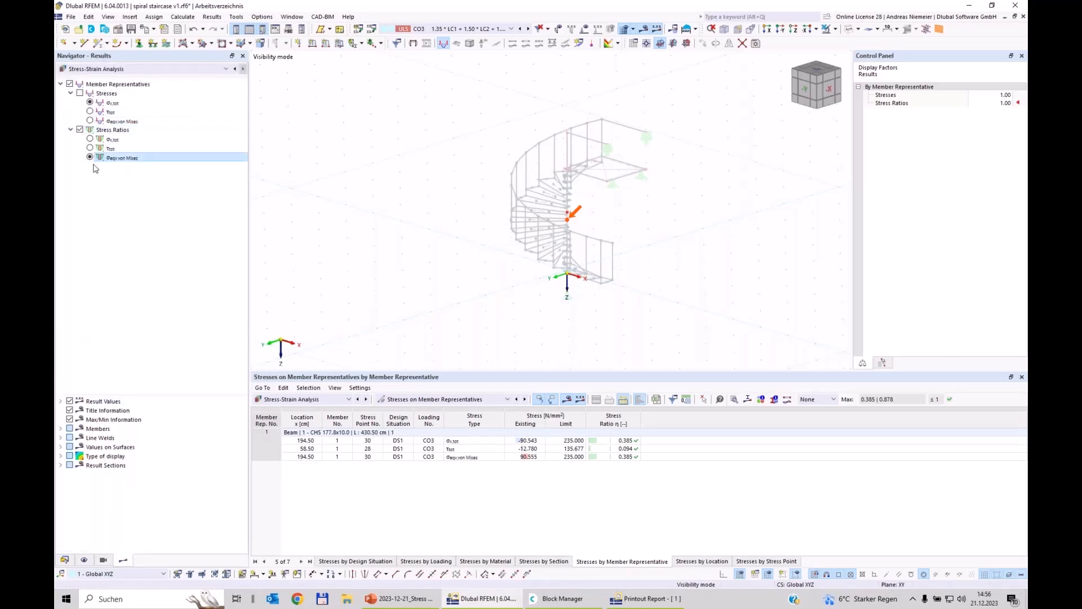
- Switch the visibility of member representative 1 off and on again to redisplay its stress ratio diagram along the central column
left_click(103, 560)
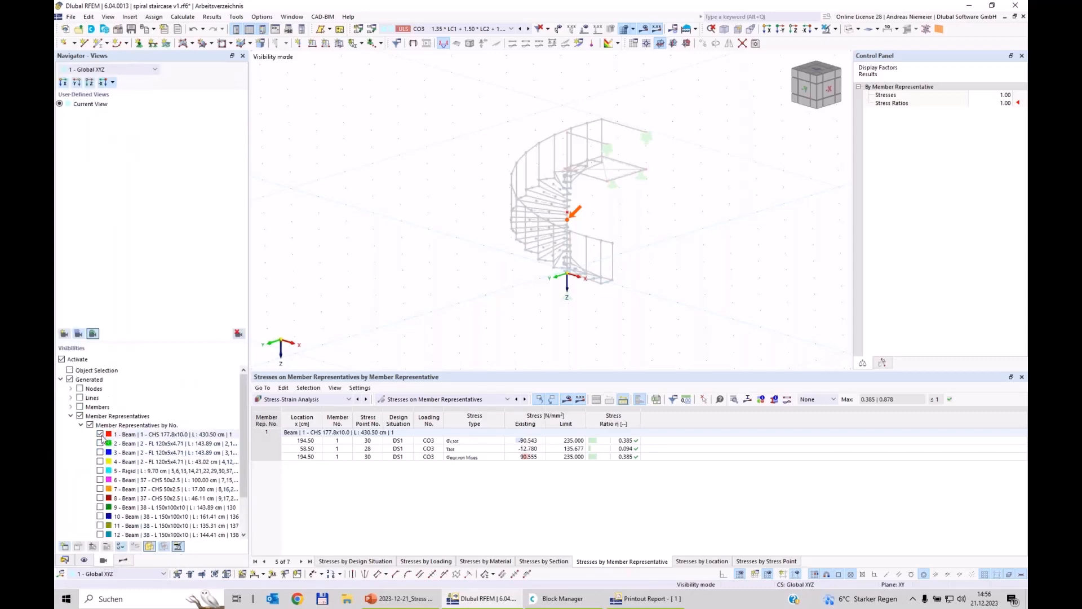
scroll(141, 403, "down", 2)
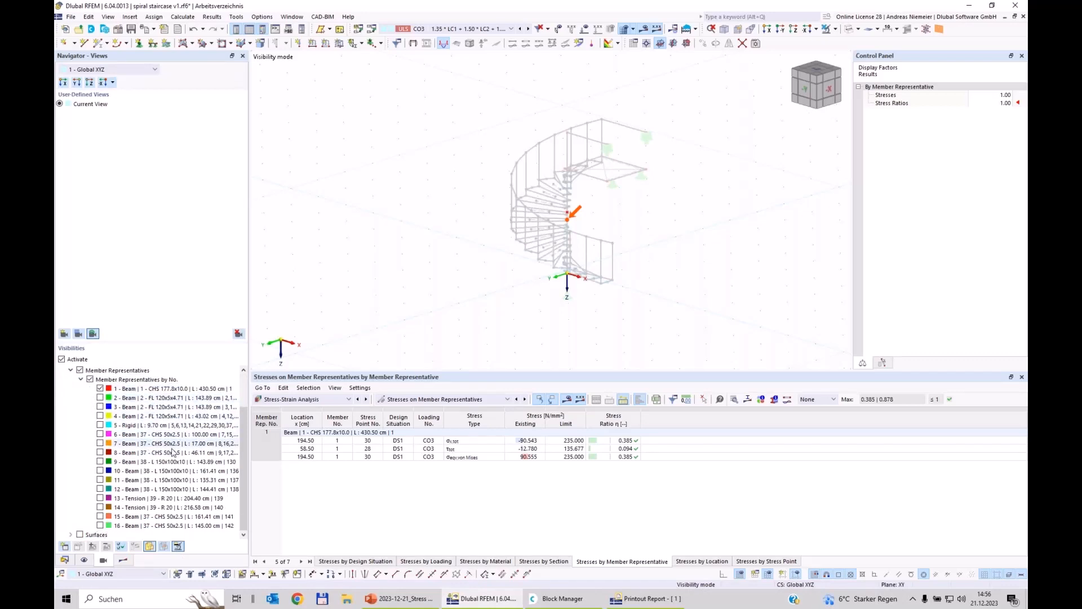
scroll(560, 192, "up", 6)
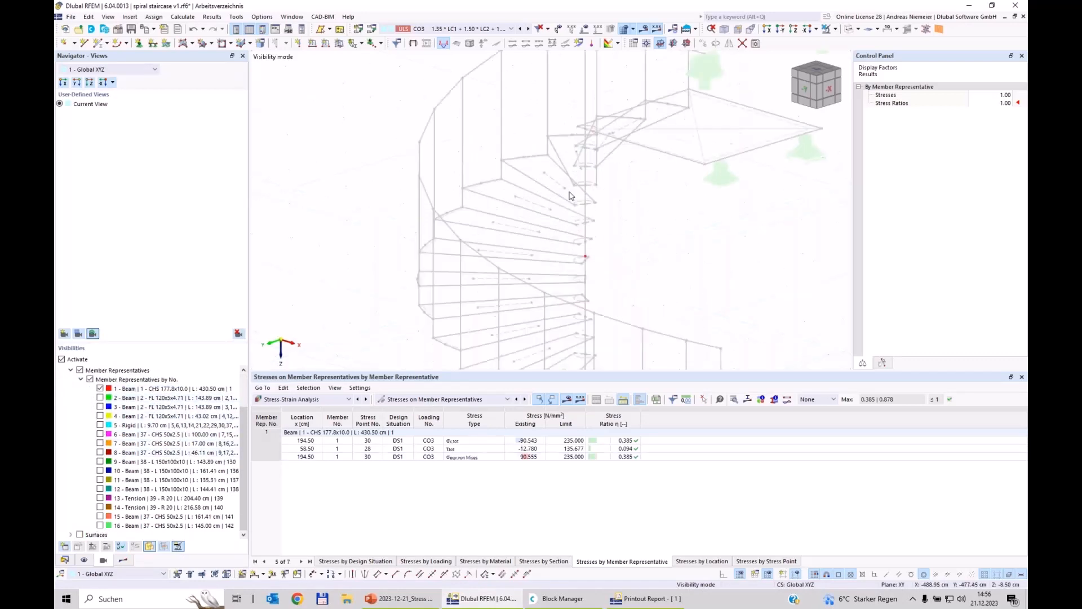
left_click(100, 389)
left_click(99, 389)
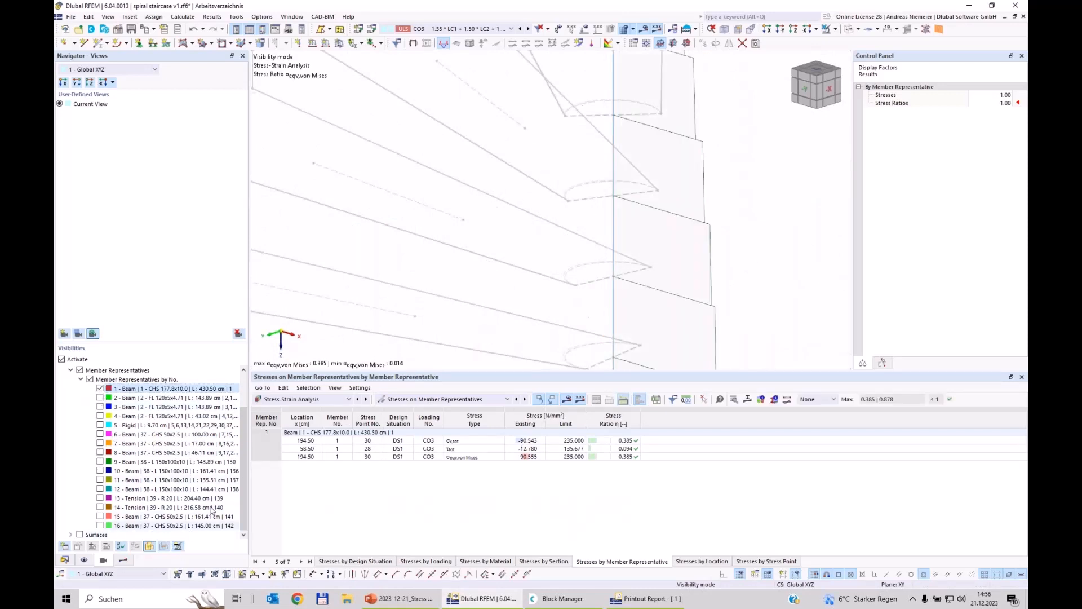
scroll(502, 243, "down", 6)
middle_click_drag(501, 259, 555, 189, "ctrl")
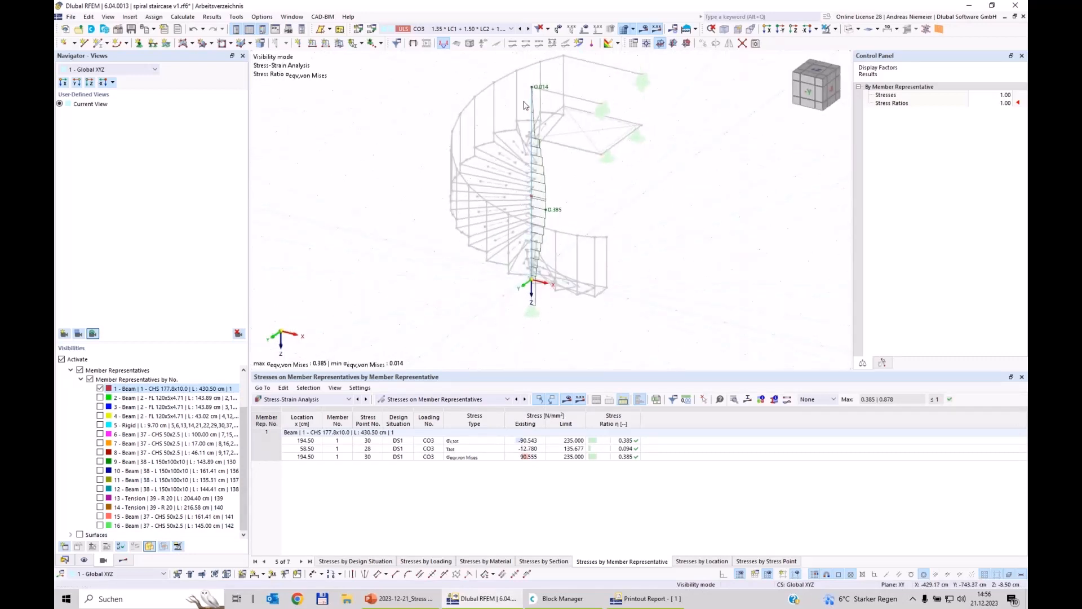
- Set the display of member results to Without Diagram
left_click(84, 560)
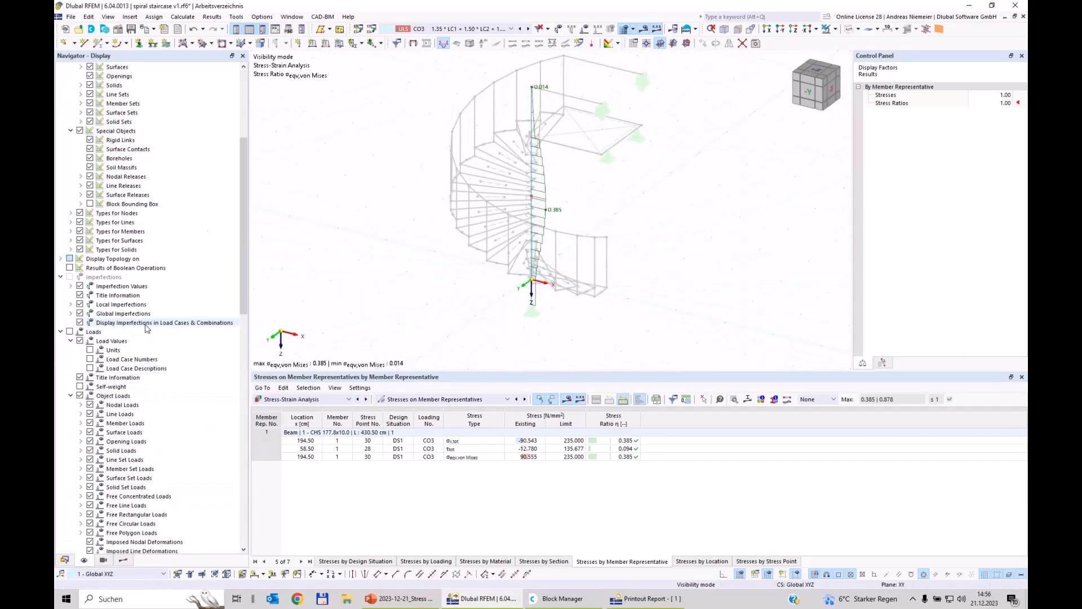
left_click(123, 561)
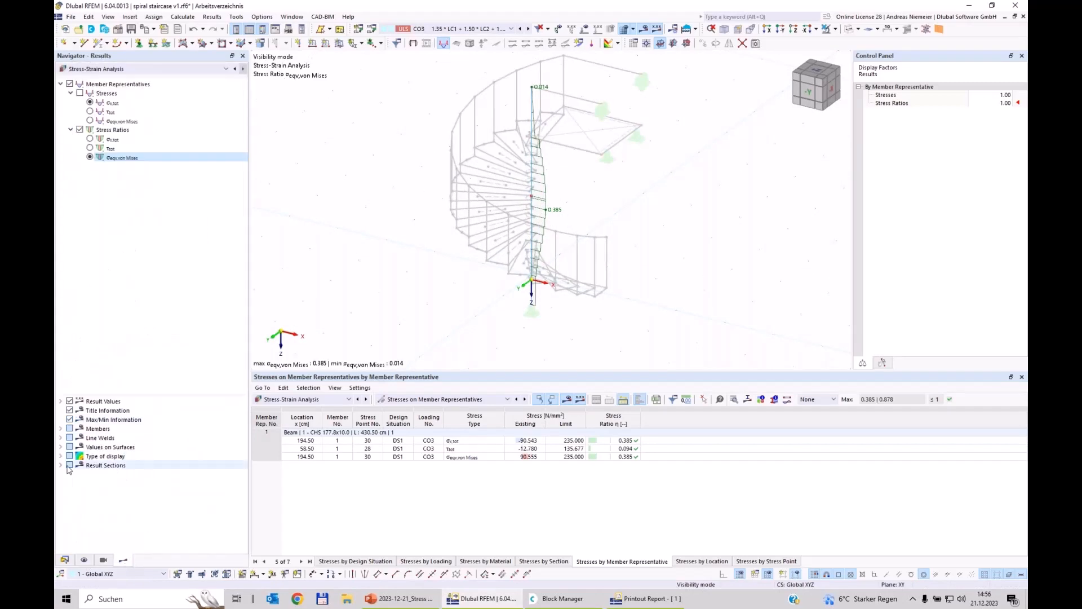
left_click(61, 429)
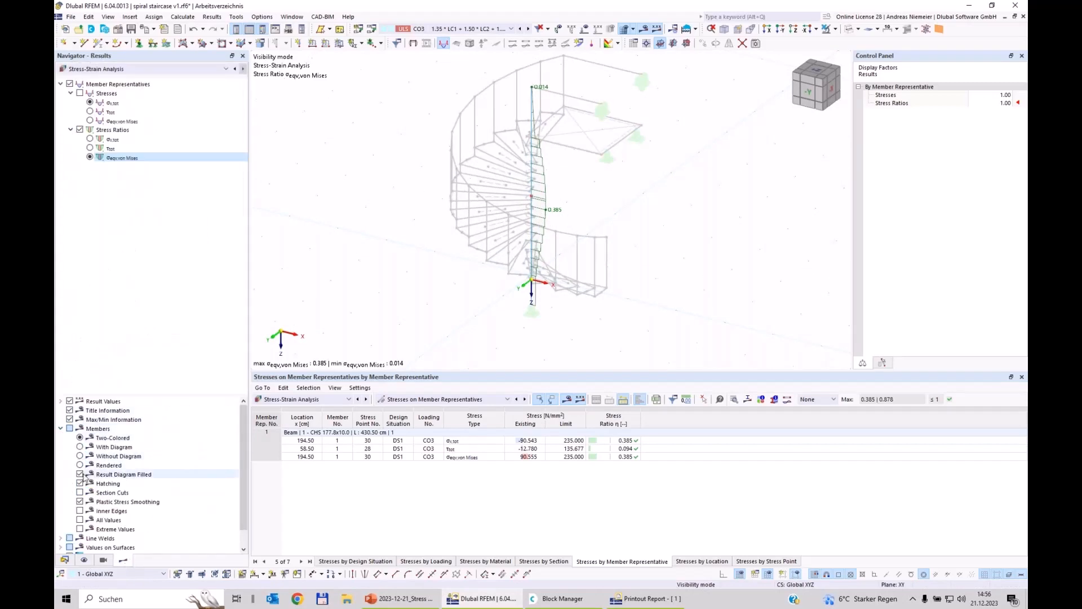
left_click(80, 457)
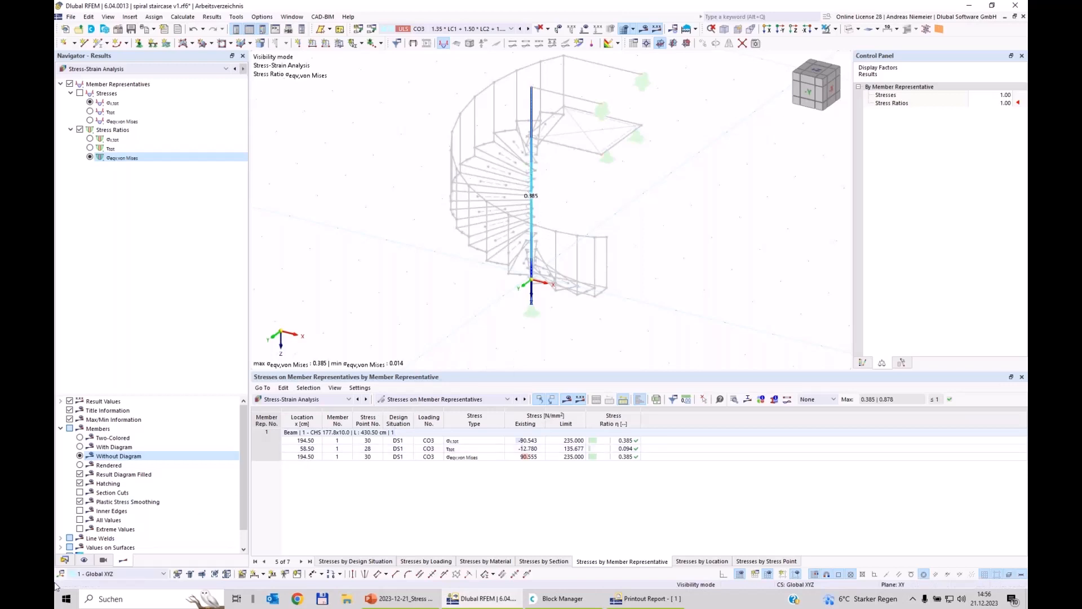
- Send the column's stress ratio graphic to the printout report as a window-filling picture with a 50% height ratio
left_click(64, 560)
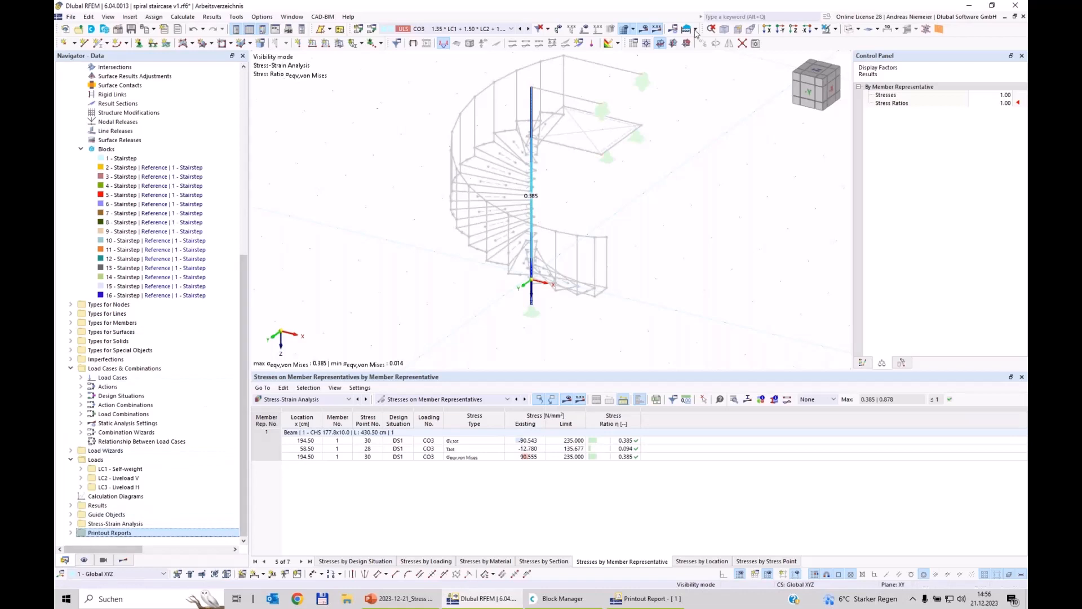
middle_click_drag(689, 141, 711, 57, "ctrl")
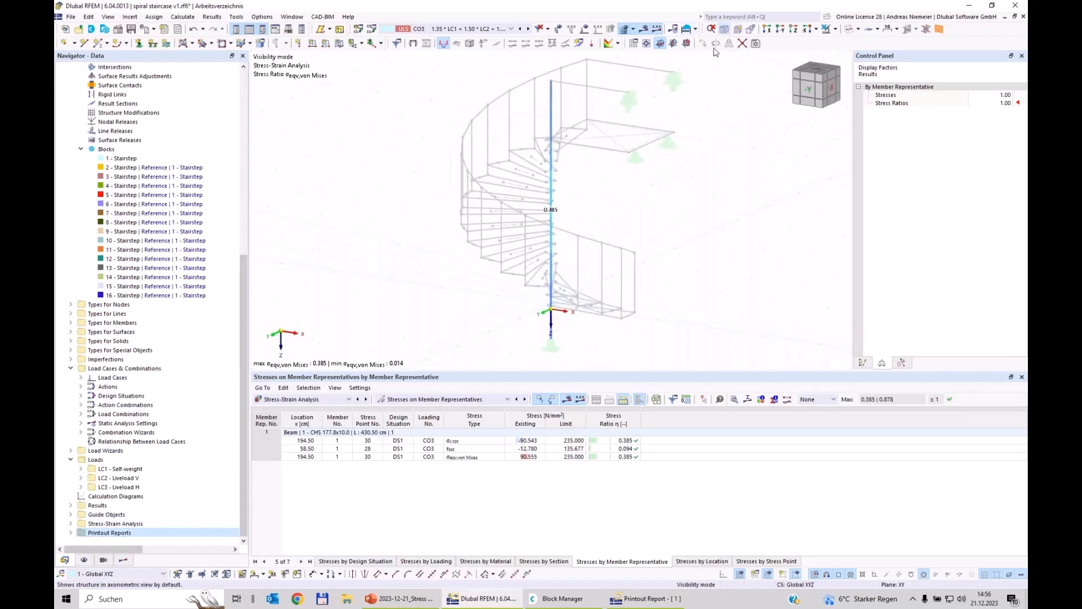
left_click(150, 30)
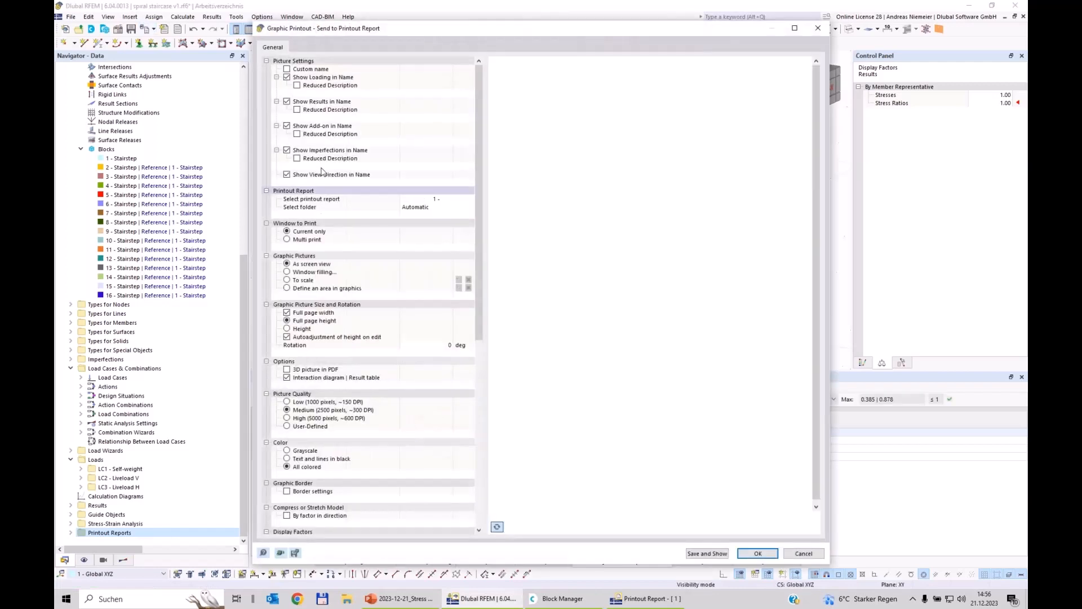
left_click(286, 272)
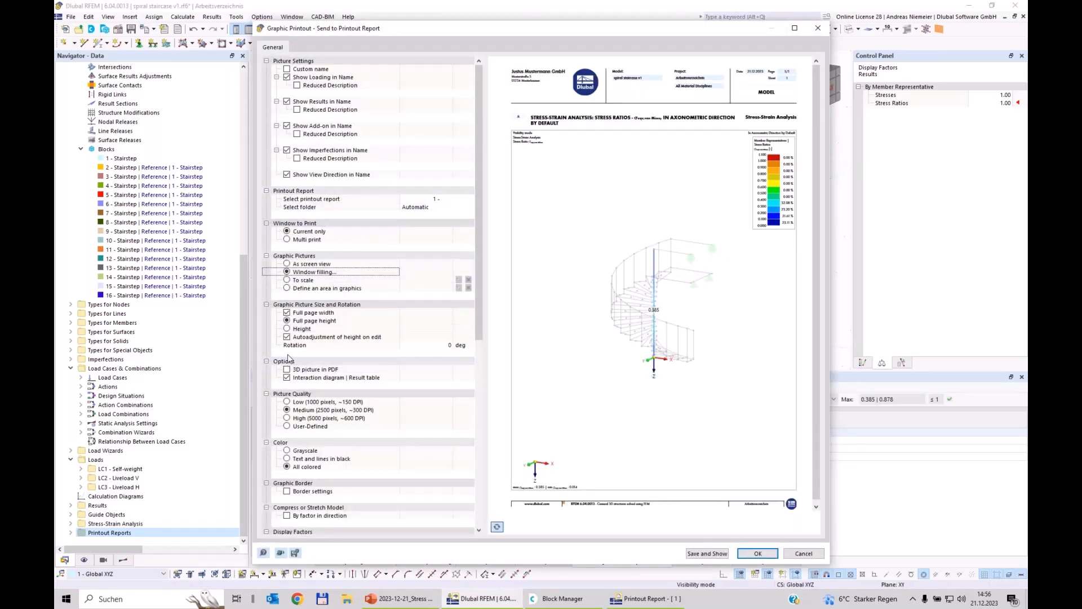
left_click(287, 329)
left_click(422, 337)
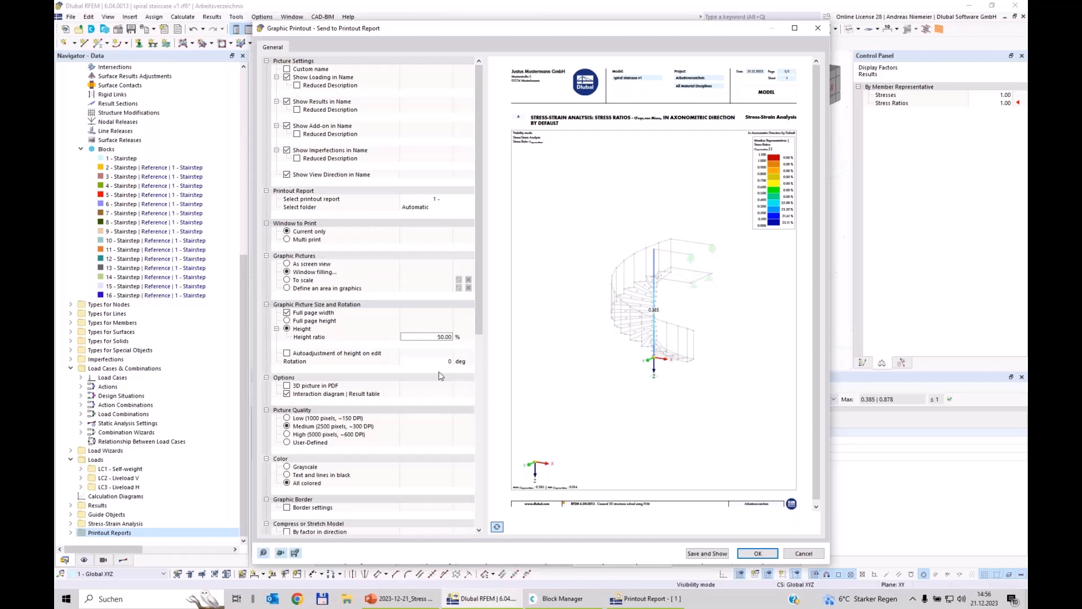
left_click(754, 555)
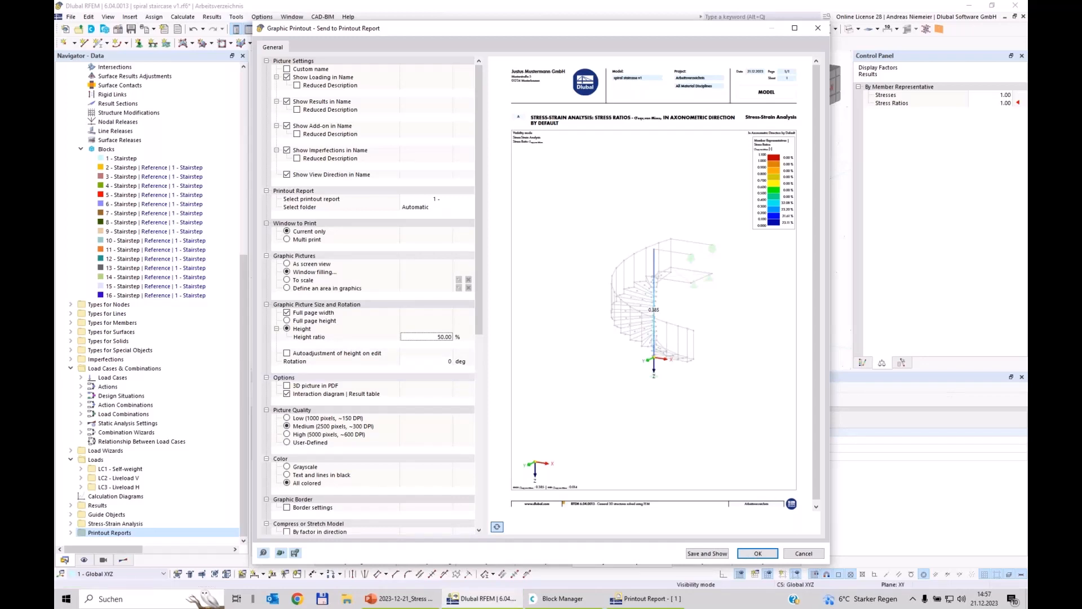
- Show the stress ratios of member representatives 2, 3 and 4 instead of member representative 1
left_click(103, 560)
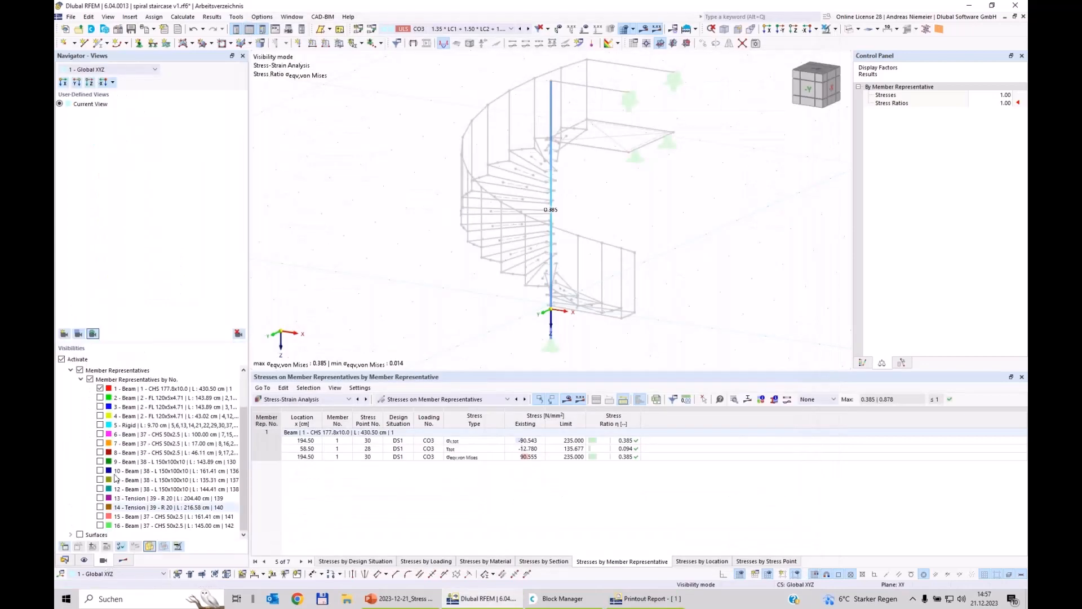
left_click(100, 397)
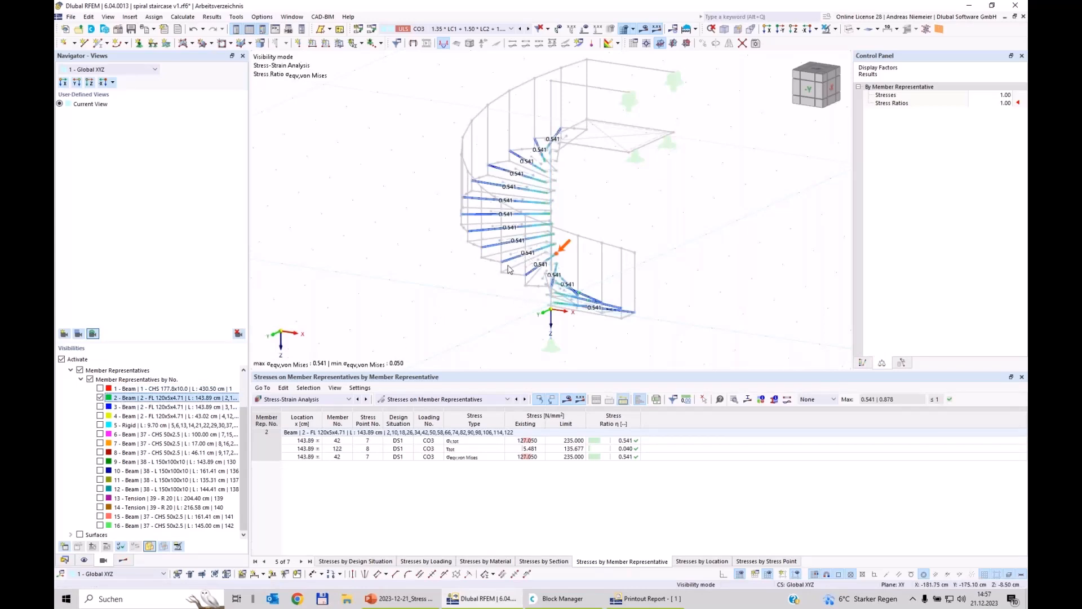
left_click(100, 407)
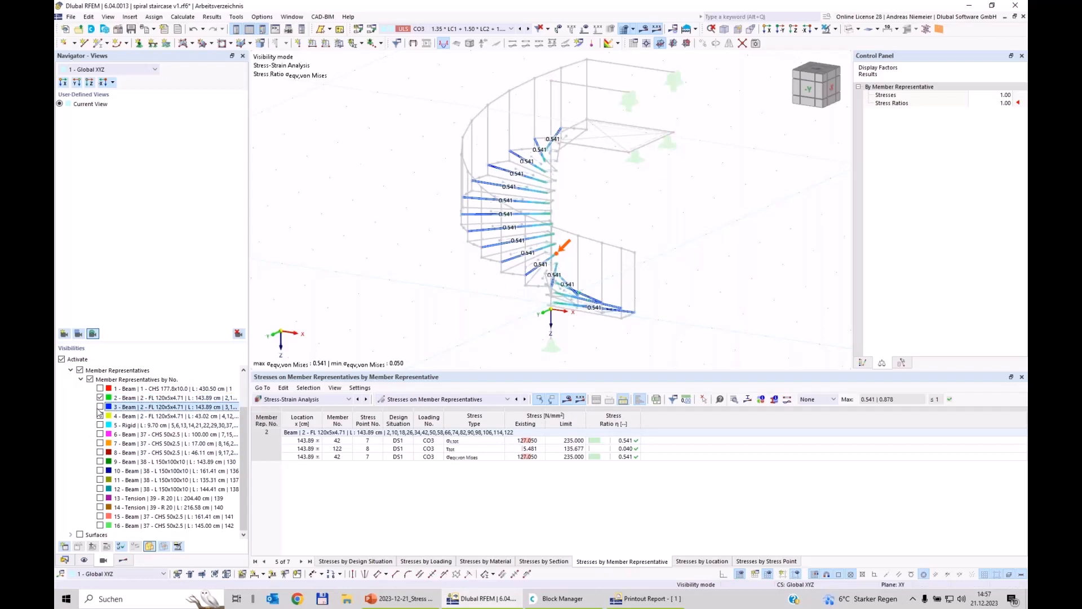
left_click(100, 416)
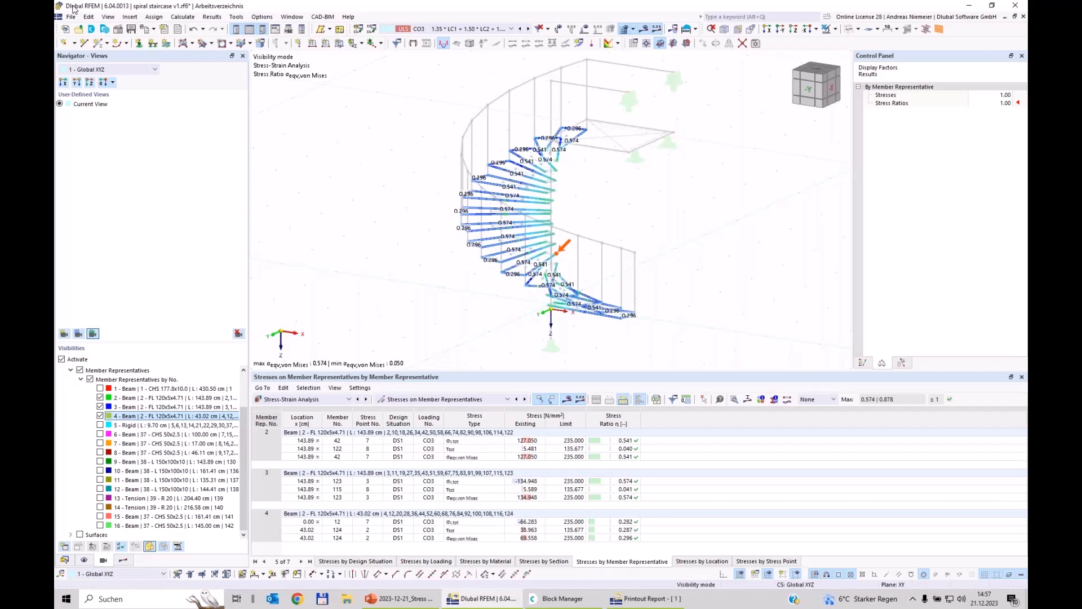
- Check the stair treads from above, restore the axonometric view, and send their stress ratio graphic to the printout report
key("ctrl+3")
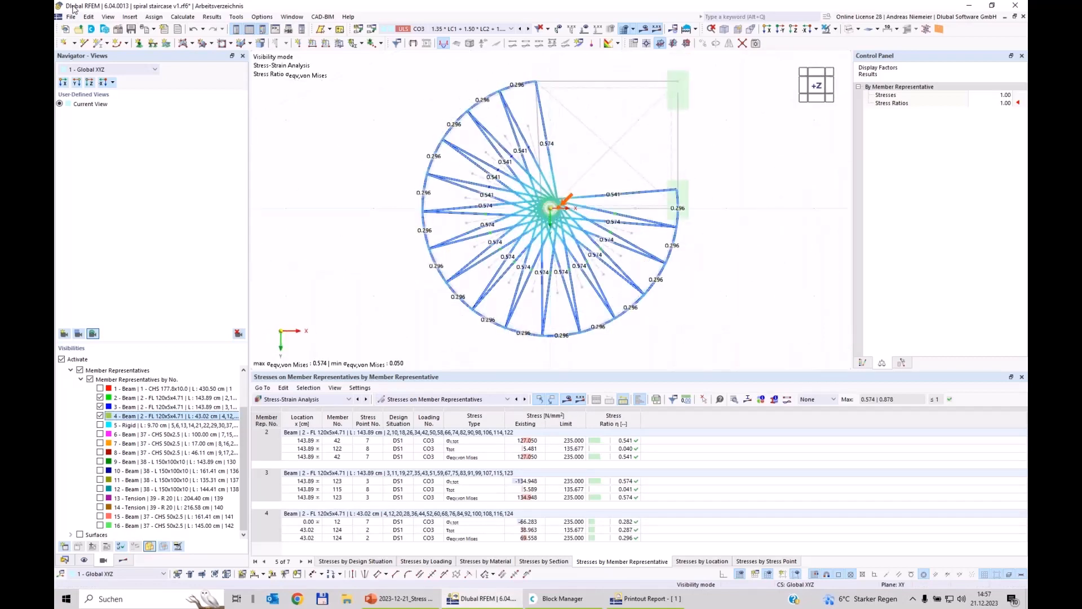
key("ctrl+2")
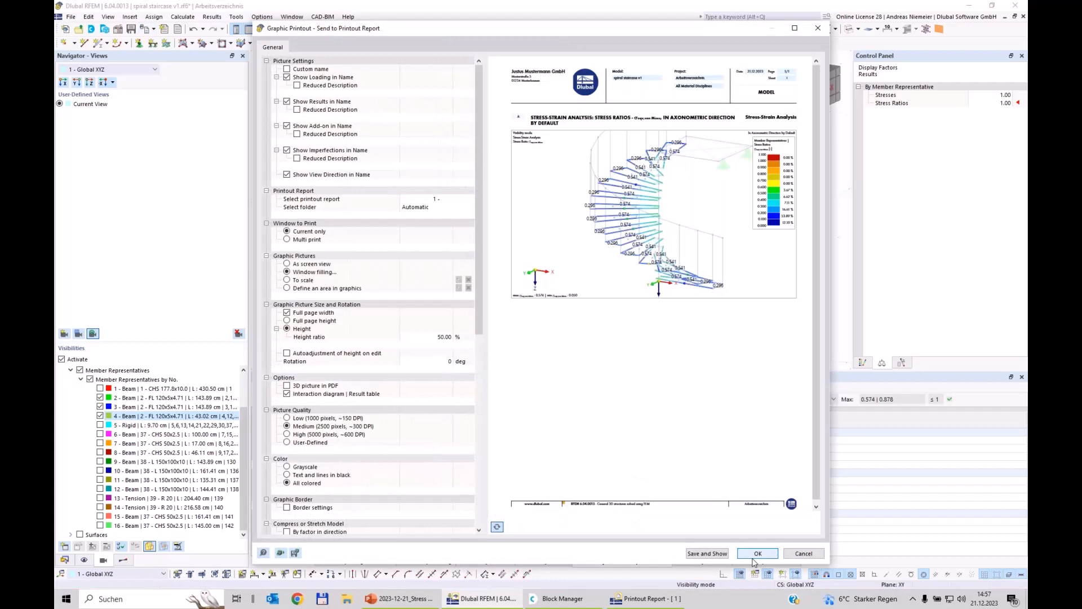
left_click(752, 557)
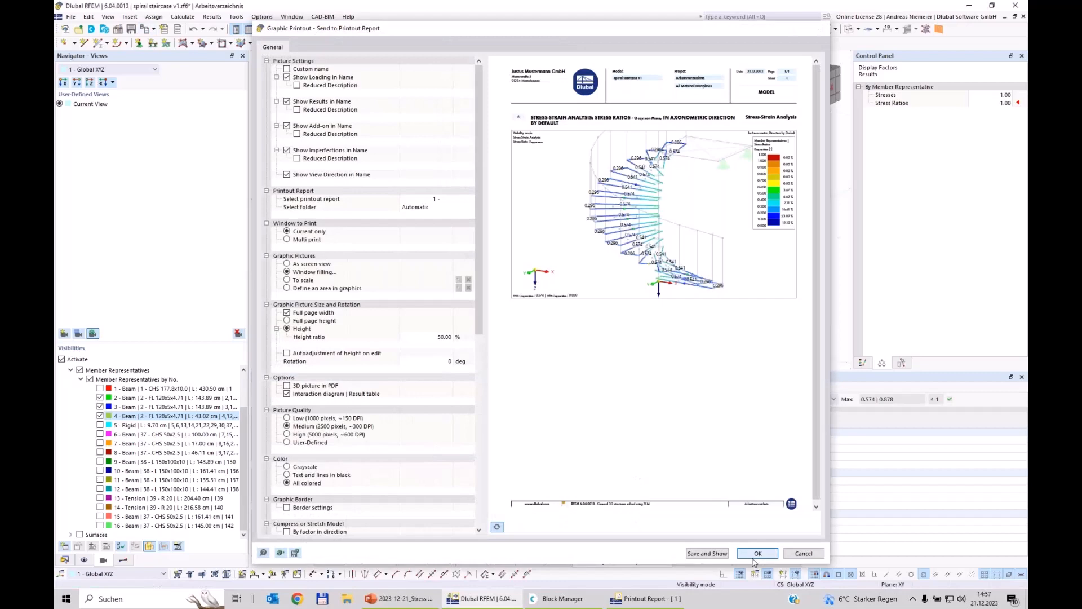
- Show only member representative 6 (CHS 50x2.5), send its stress ratio graphic to the printout report, and save and show the report
left_click(100, 416)
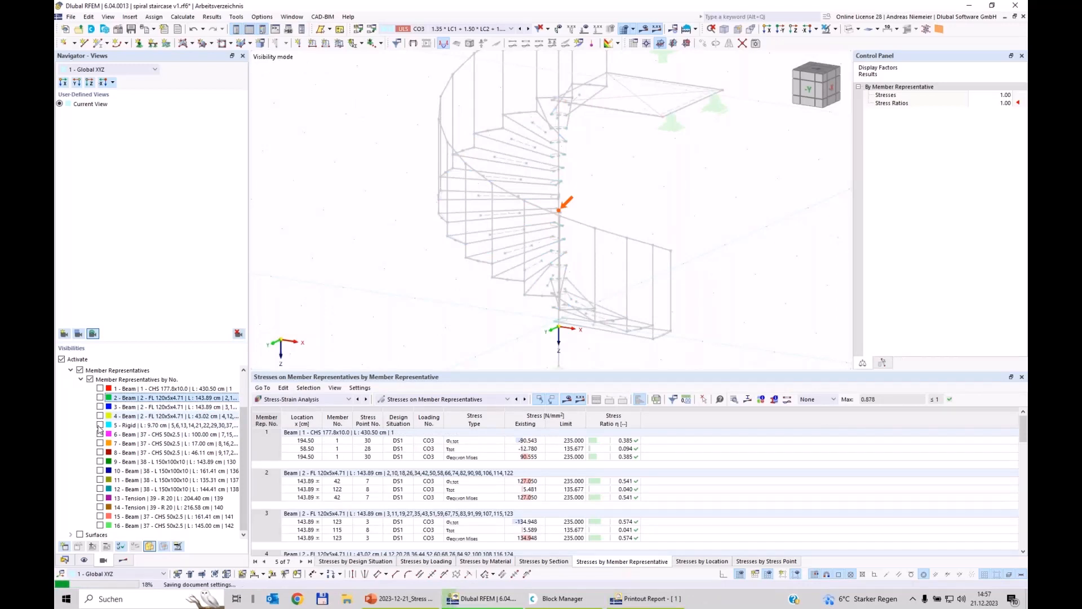
left_click(100, 426)
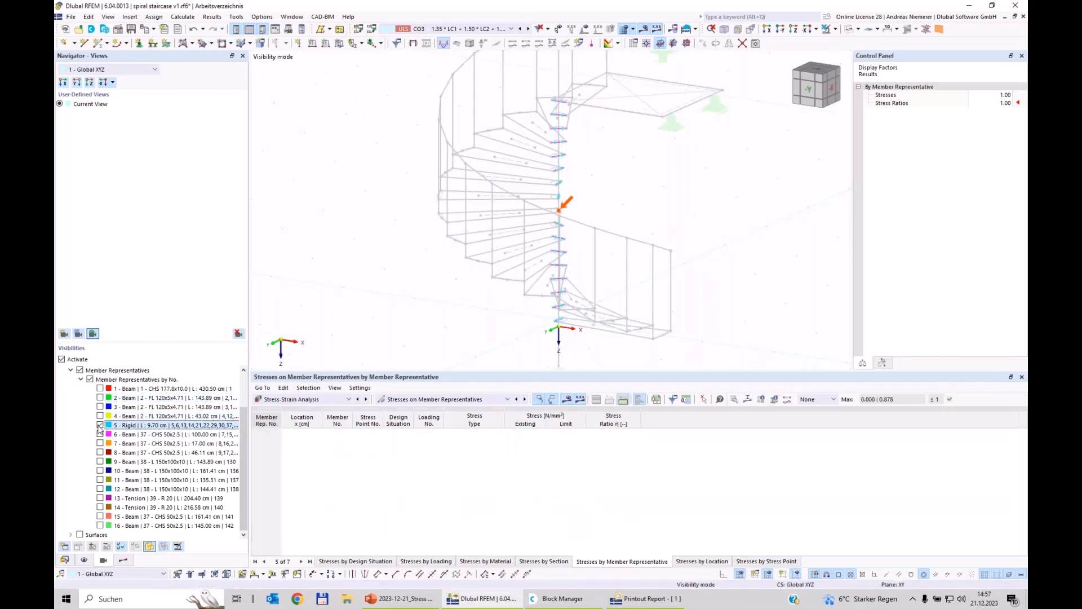
left_click(100, 435)
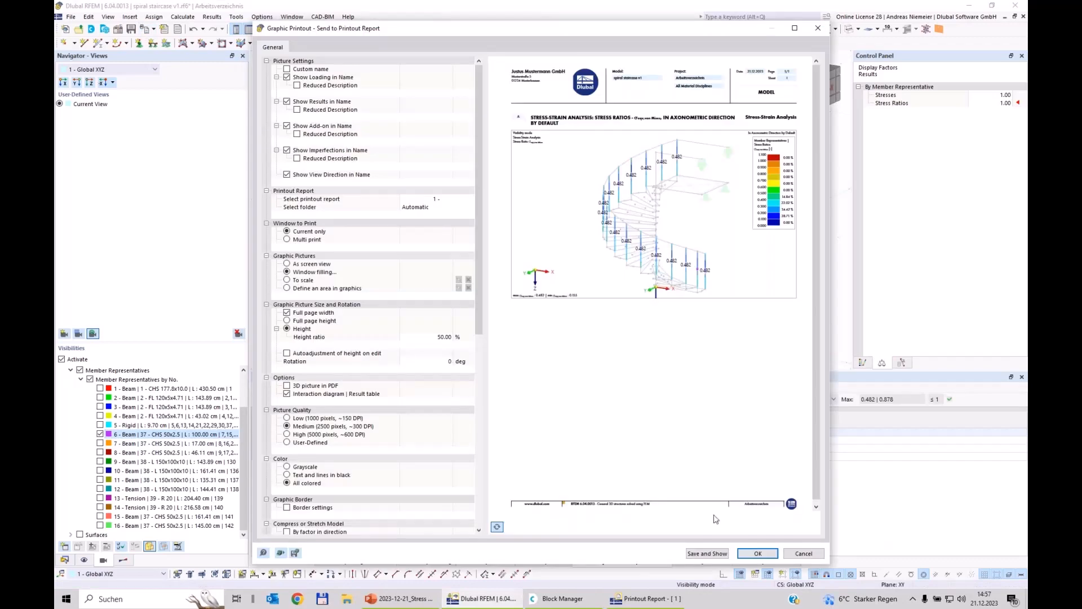
left_click(711, 554)
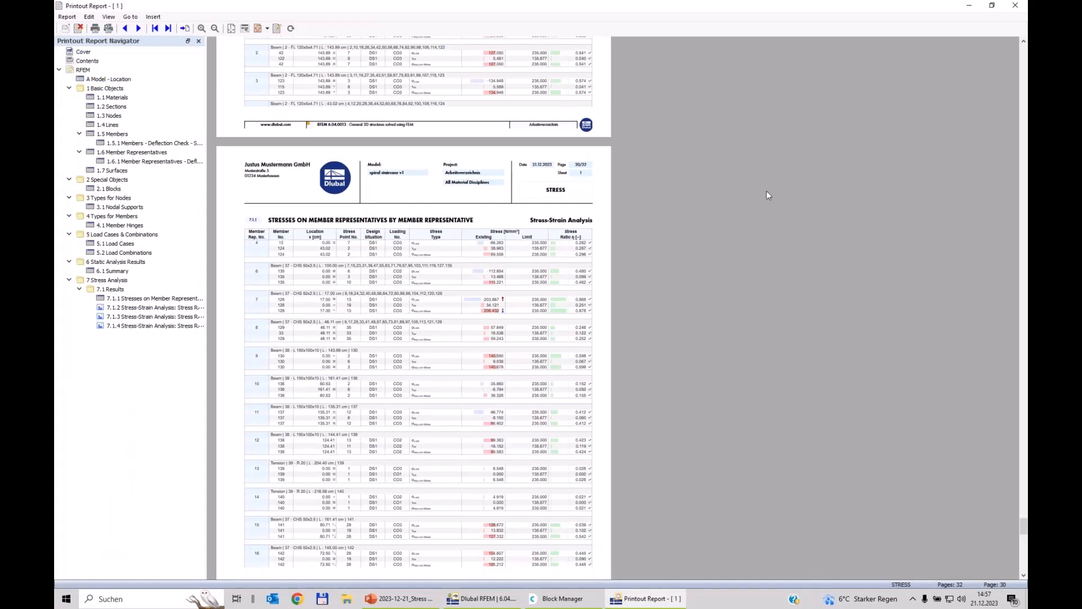
- Look through the stress ratio graphics 7.1.2 to 7.1.4 in the report and return to the table of stresses on member representatives
left_click(145, 308)
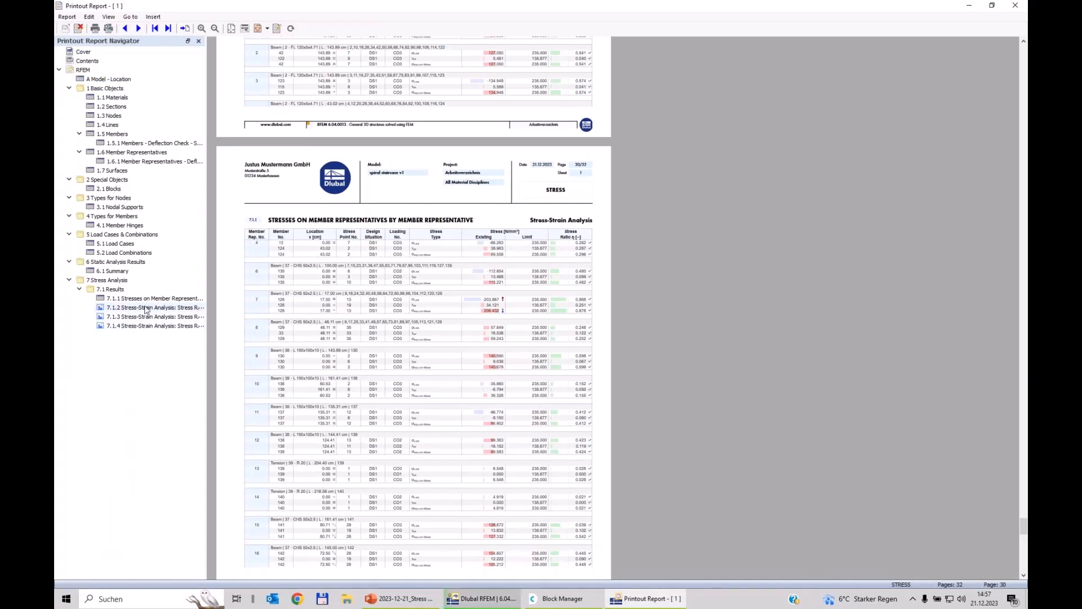
scroll(321, 304, "up", 2)
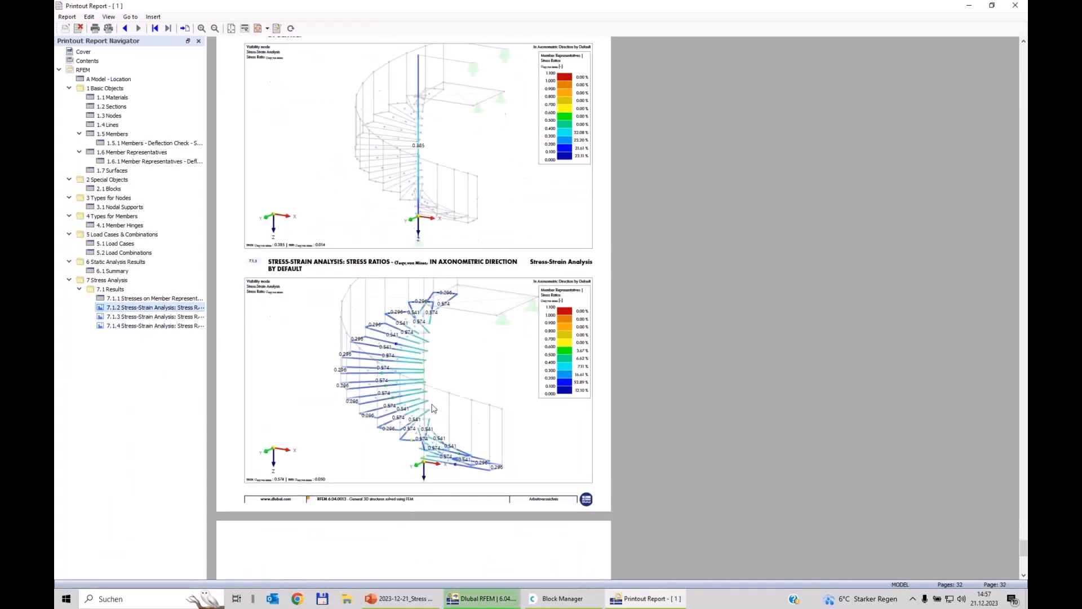
left_click(130, 325)
left_click(140, 317)
left_click(140, 308)
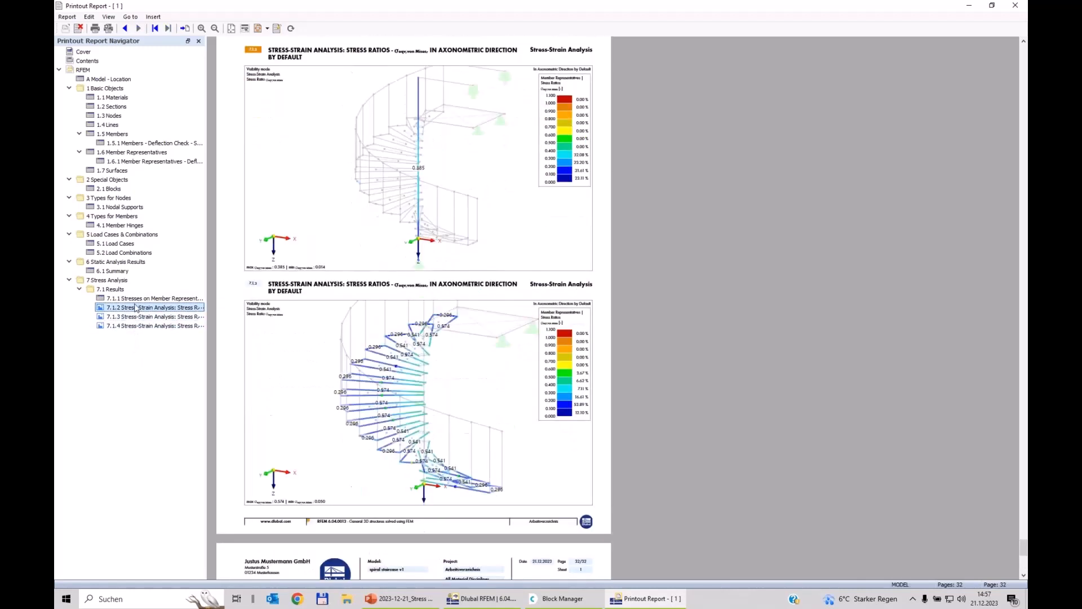
left_click(140, 298)
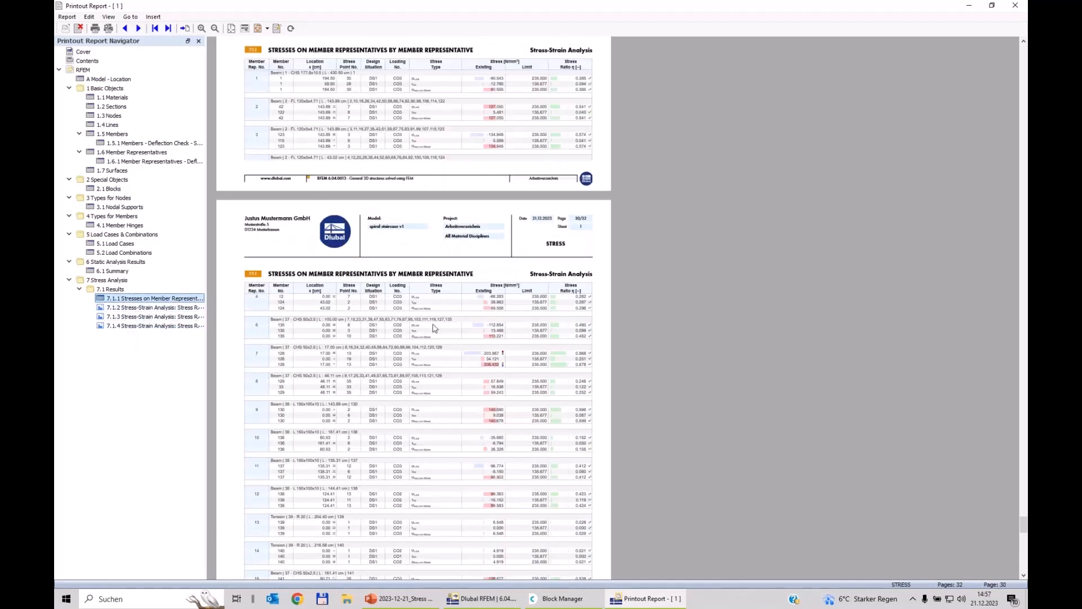
- Check stress ratio graphic 7.1.3 in the report, return to RFEM, and display the whole model without the visibility filter and results table
left_click(172, 317)
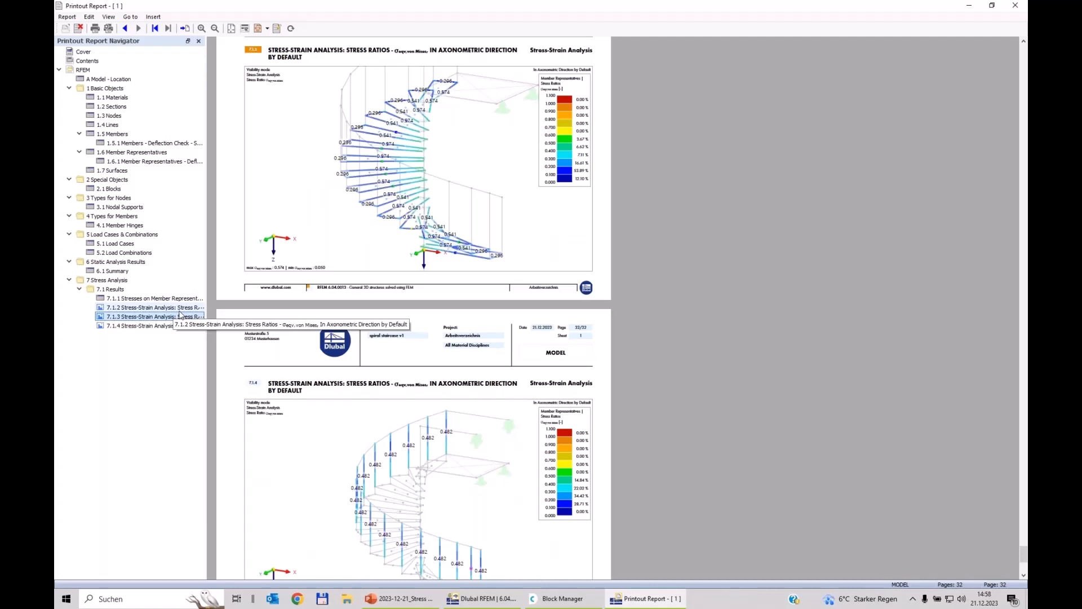
left_click(482, 606)
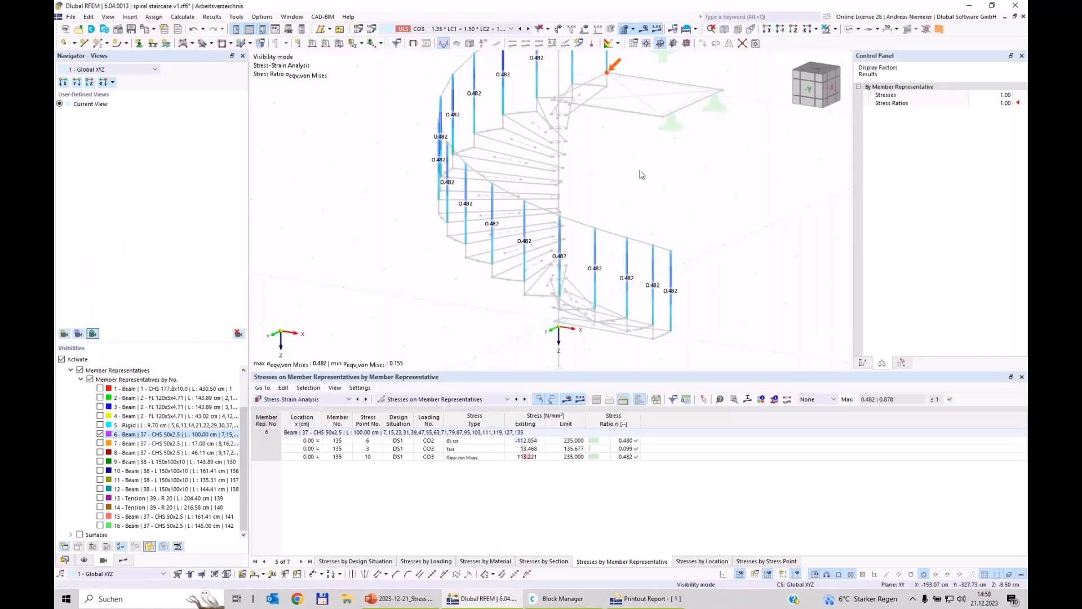
left_click(825, 28)
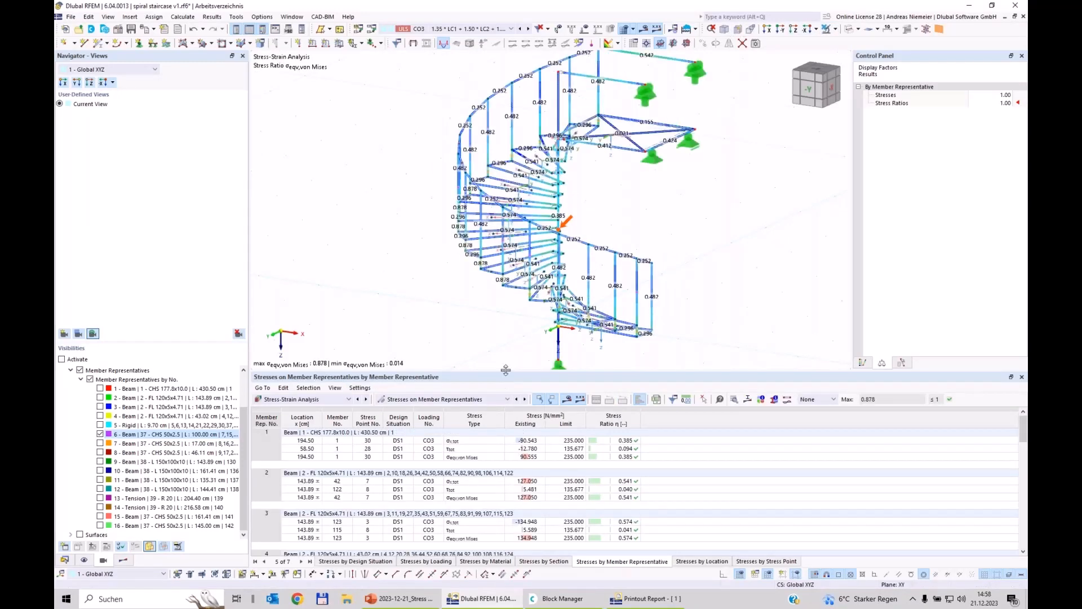
left_click(1022, 376)
middle_click_drag(698, 360, 620, 428, "ctrl")
- Show the static analysis axial forces N for design situation DS1 as two-colored member diagrams and inspect them along the central column
left_click(124, 560)
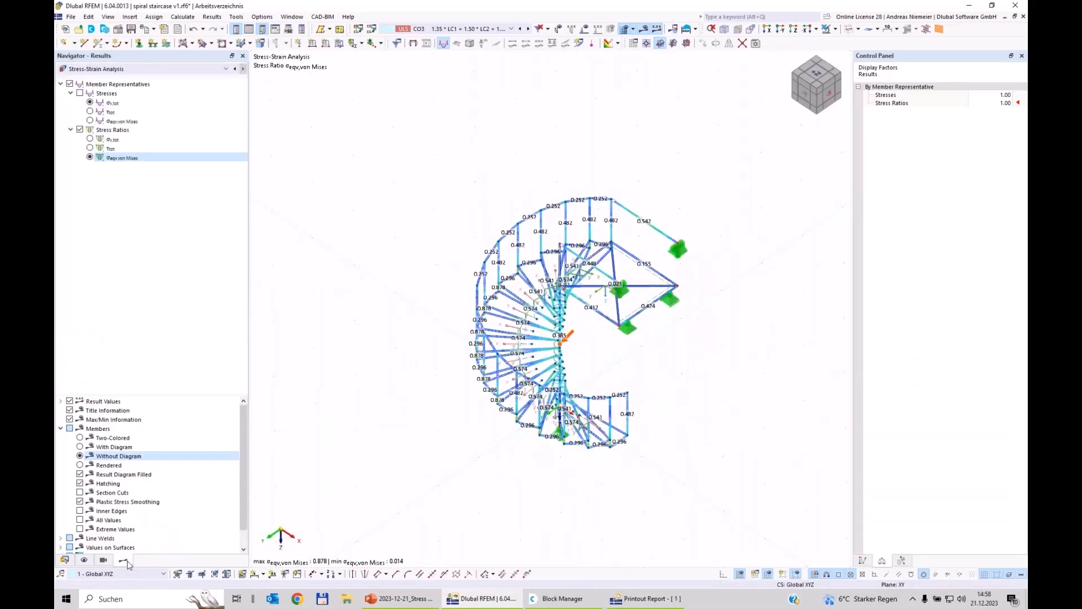
left_click(464, 29)
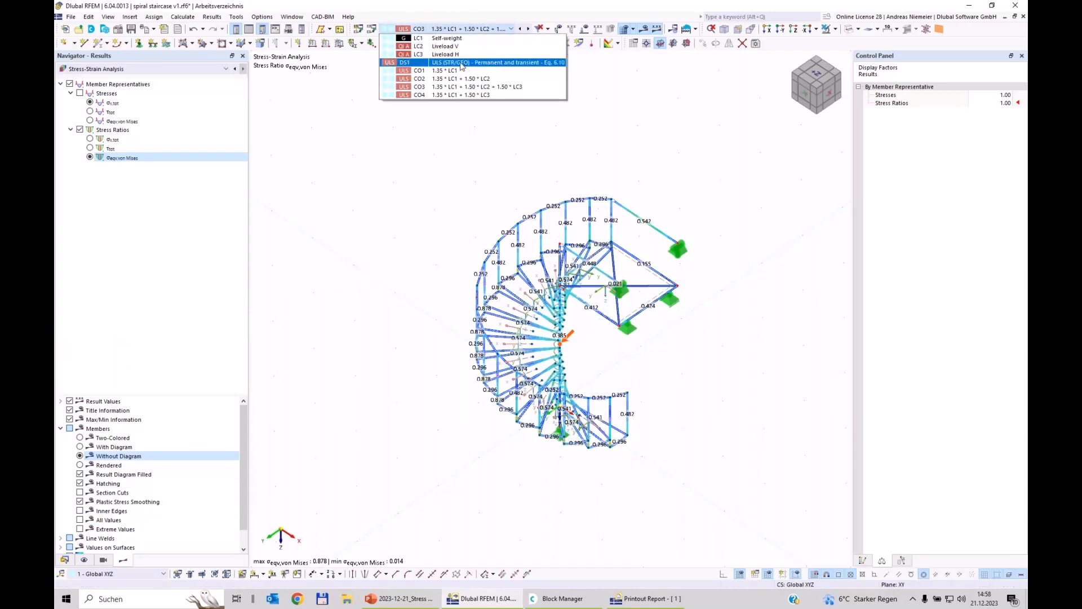
left_click(463, 62)
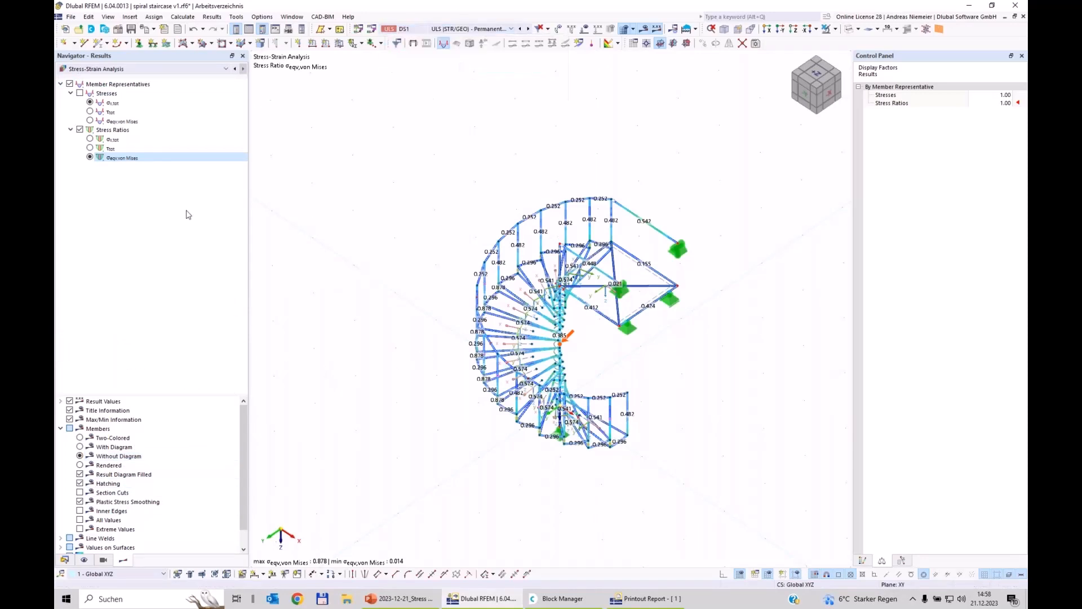
left_click(132, 69)
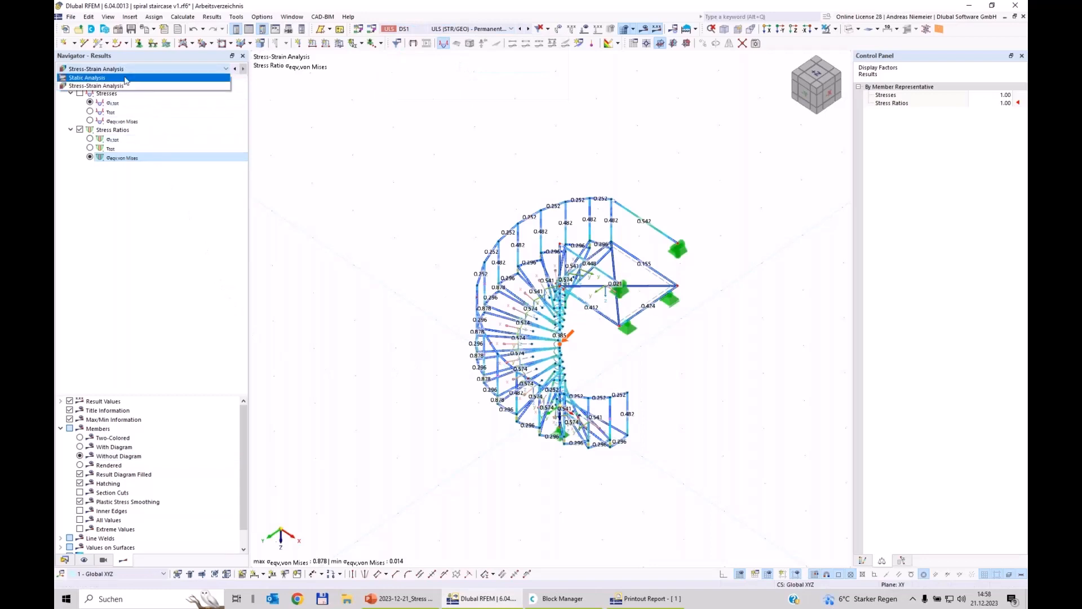
left_click(125, 79)
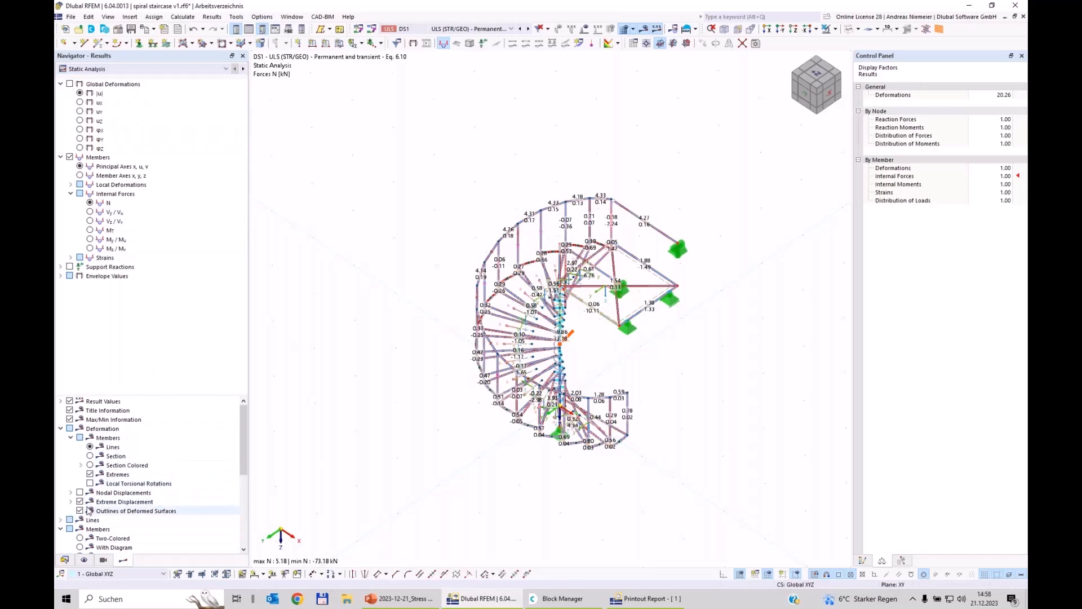
scroll(88, 510, "down", 3)
left_click(80, 465)
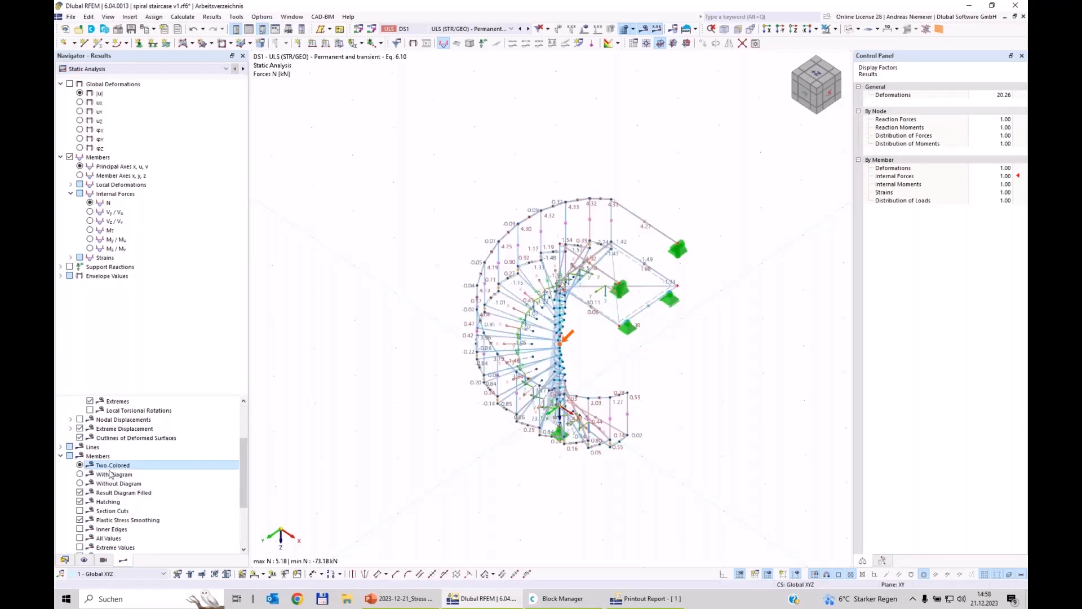
middle_click_drag(430, 489, 154, 442, "ctrl")
scroll(153, 444, "down", 1)
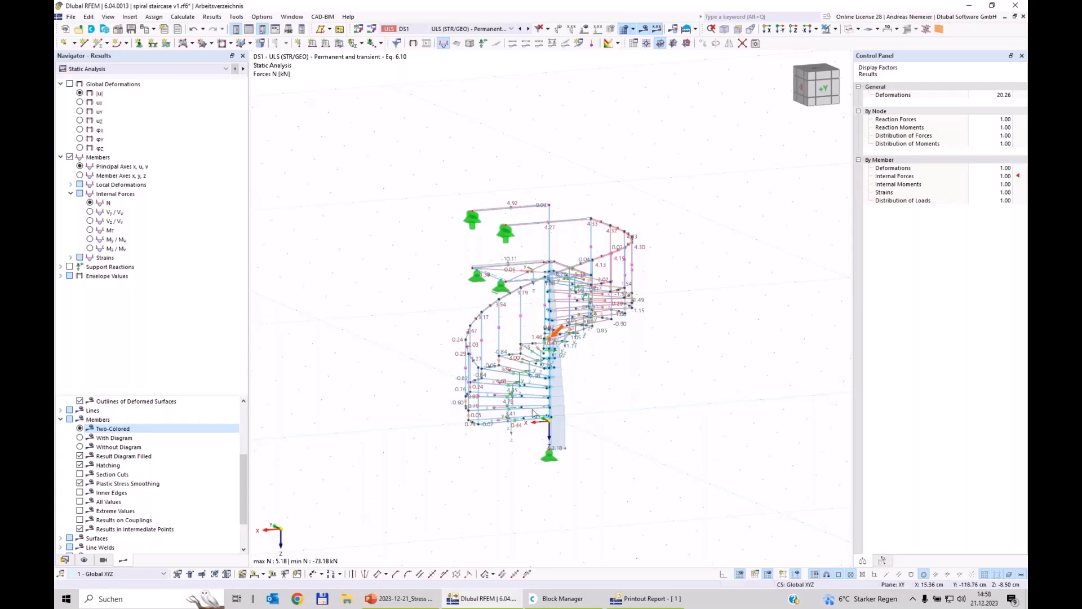
scroll(474, 395, "up", 3)
middle_click_drag(462, 350, 520, 365, "ctrl")
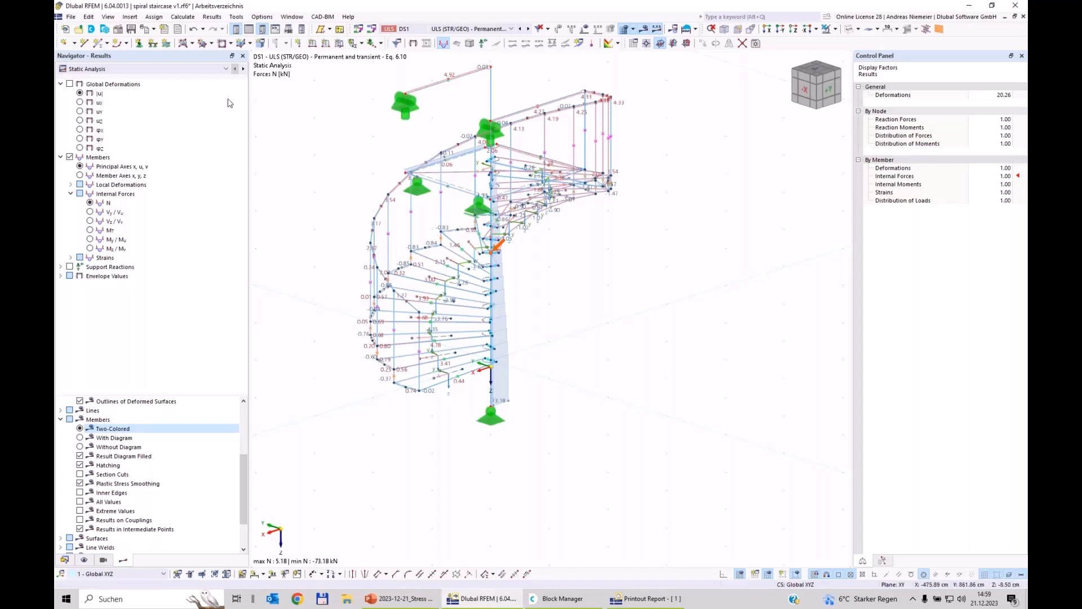
- Review the activated add-ons, including Steel Design, in the model's base data
left_click(118, 30)
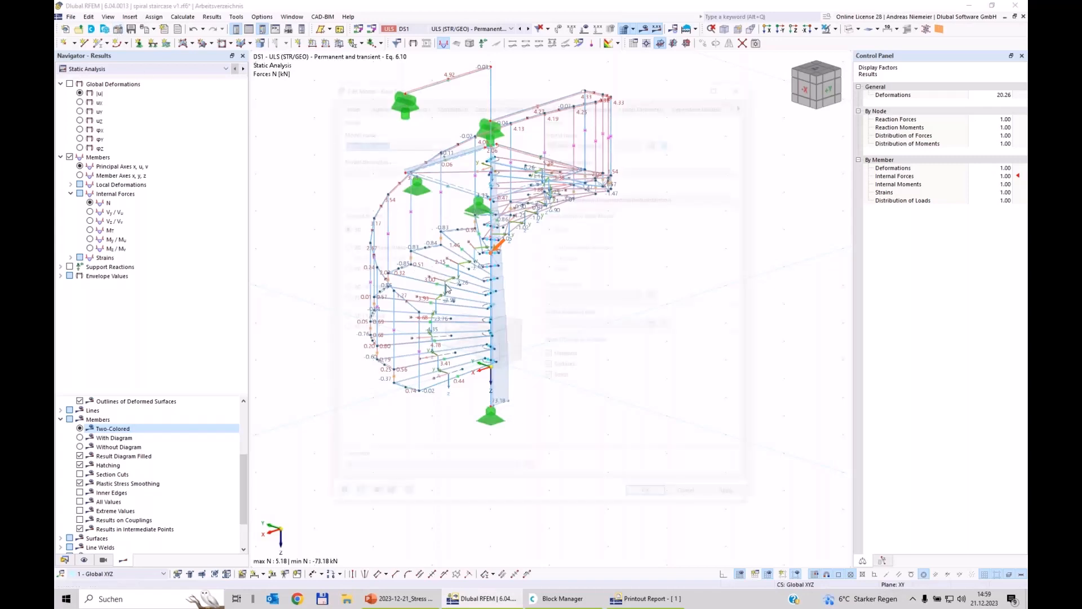
left_click(377, 102)
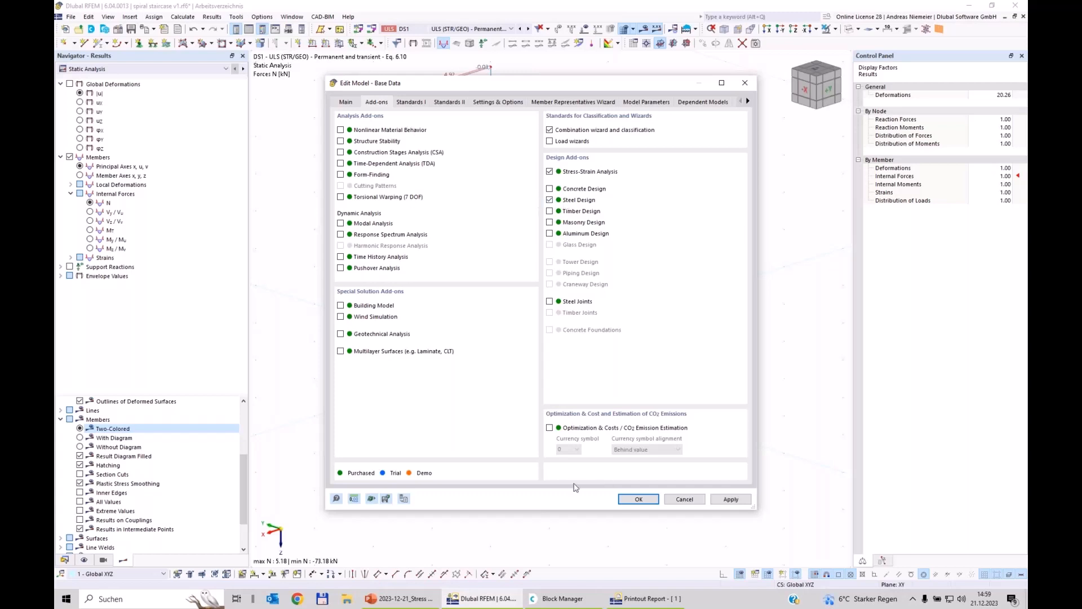
left_click(639, 499)
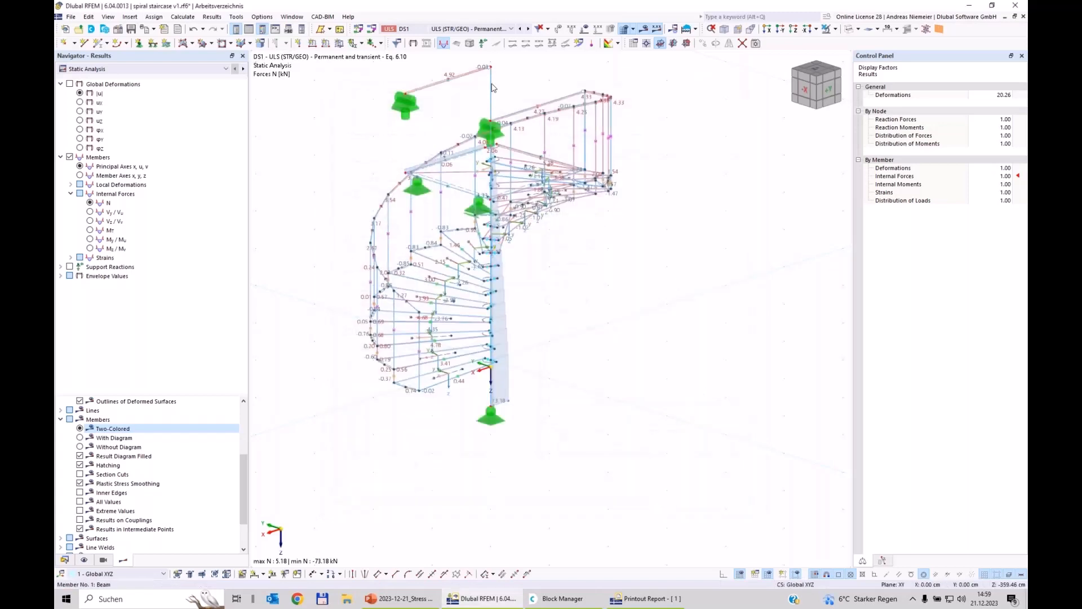
- Change node 179, where the central column meets the landing, to node type On Member and accept deleting the results
middle_click_drag(351, 187, 605, 197, "ctrl")
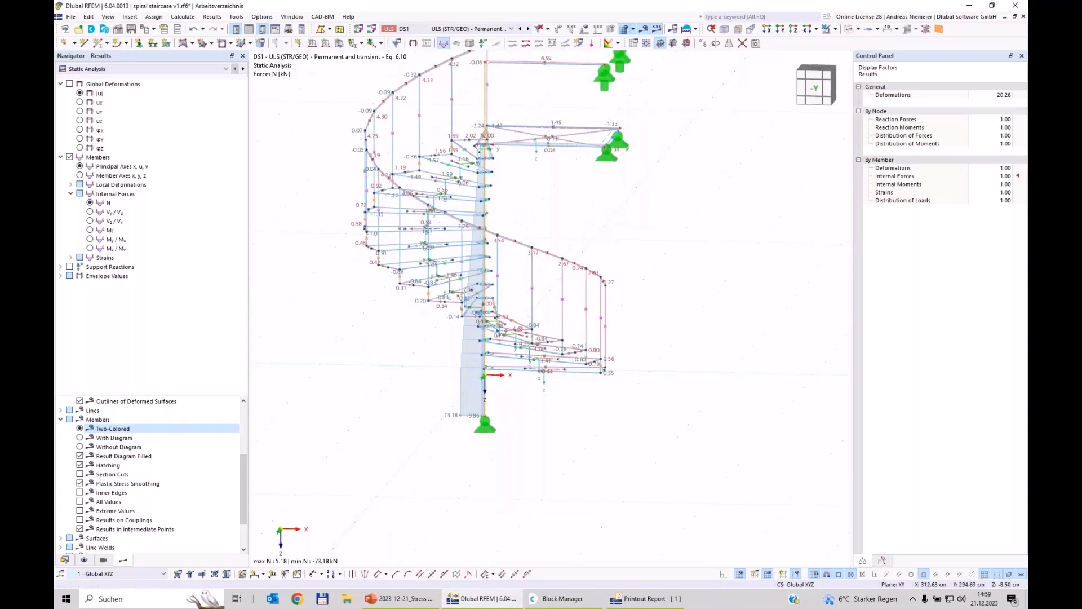
middle_click_drag(710, 414, 725, 386, "ctrl")
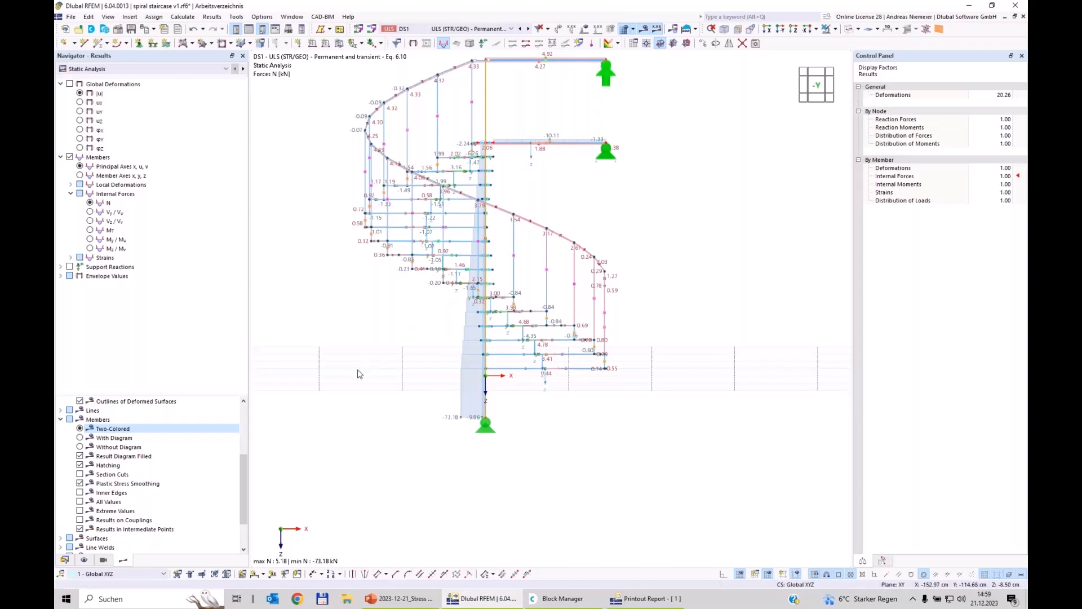
middle_click_drag(536, 194, 509, 168, "ctrl")
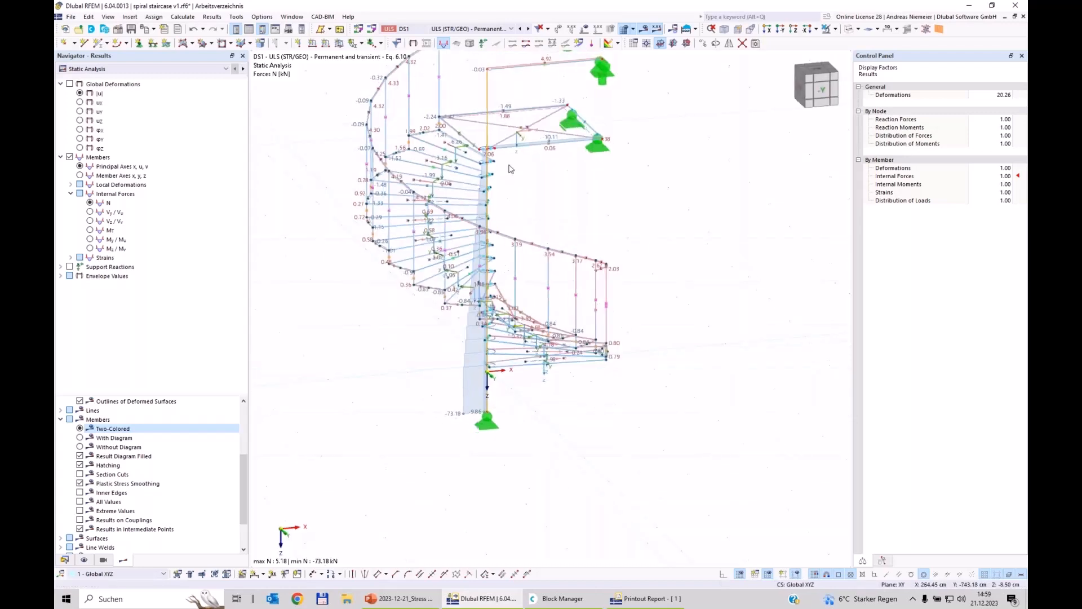
scroll(505, 167, "up", 4)
scroll(483, 153, "up", 3)
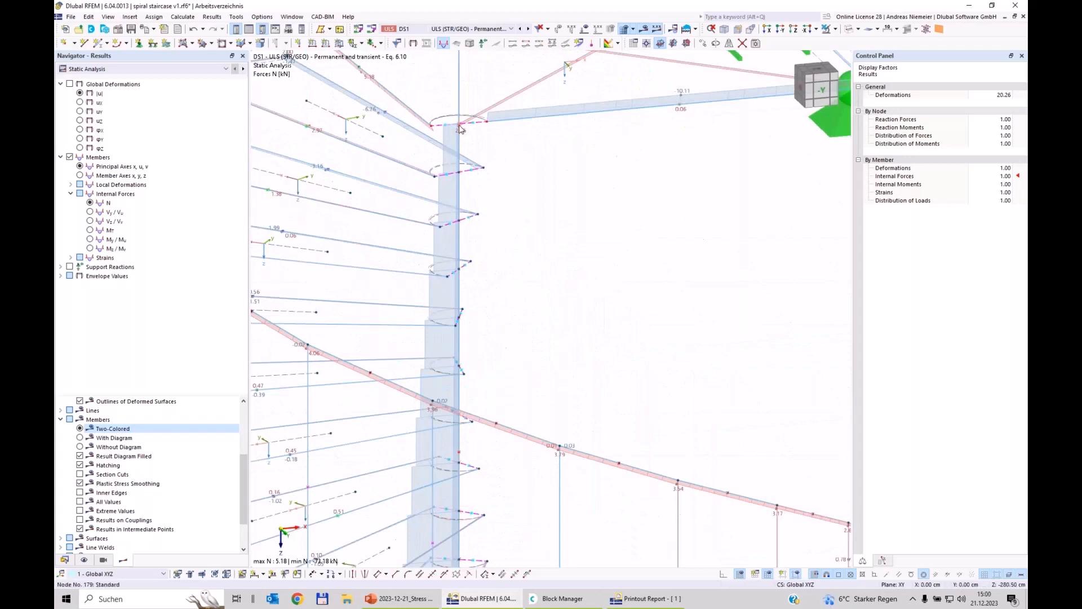
double_click(459, 124)
left_click(316, 192)
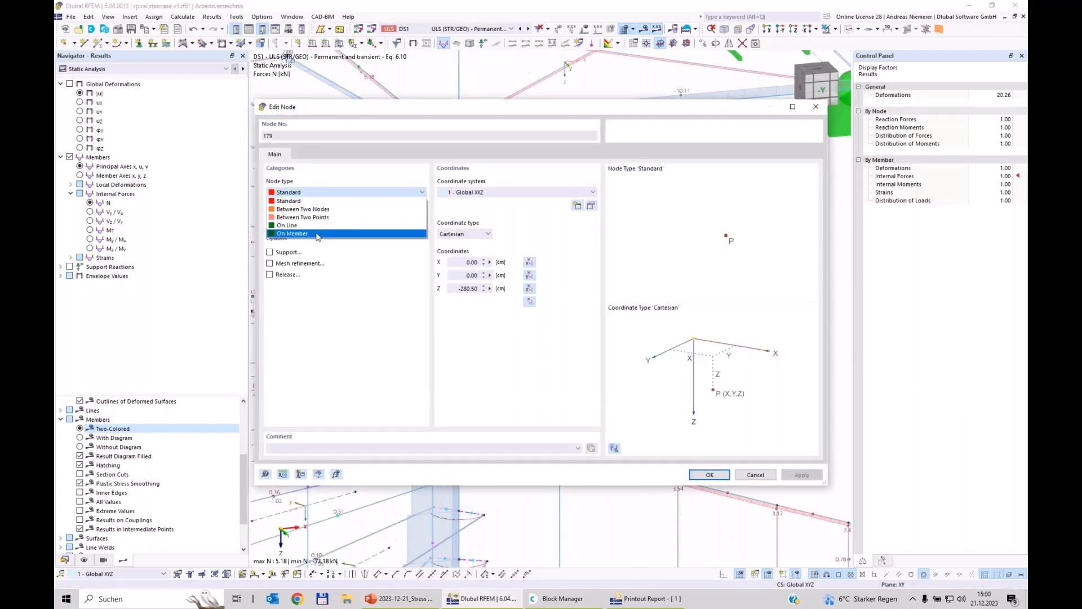
left_click(310, 234)
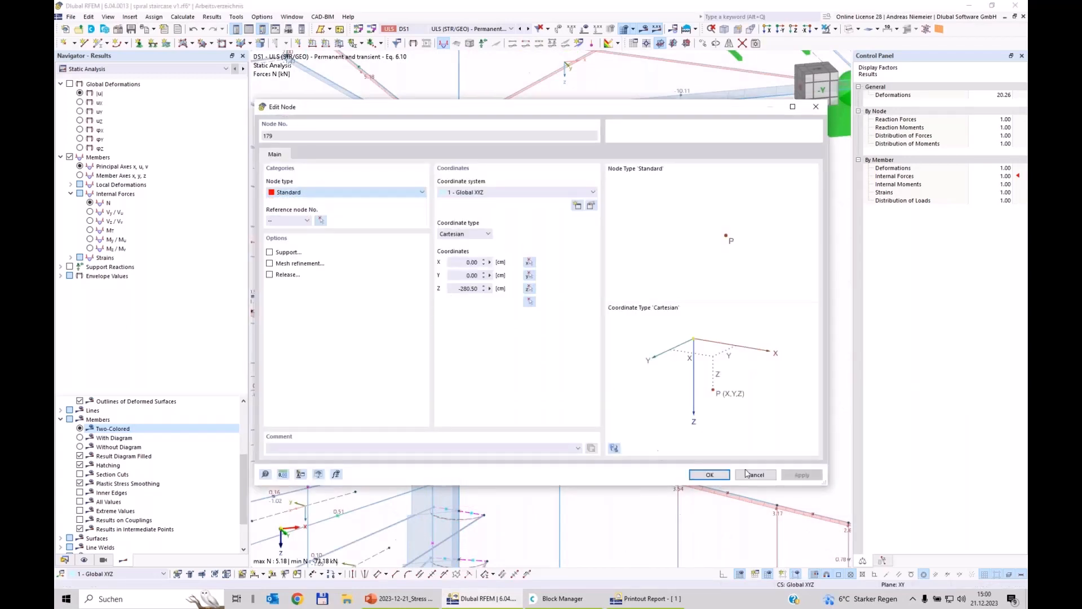
left_click(709, 473)
left_click(586, 339)
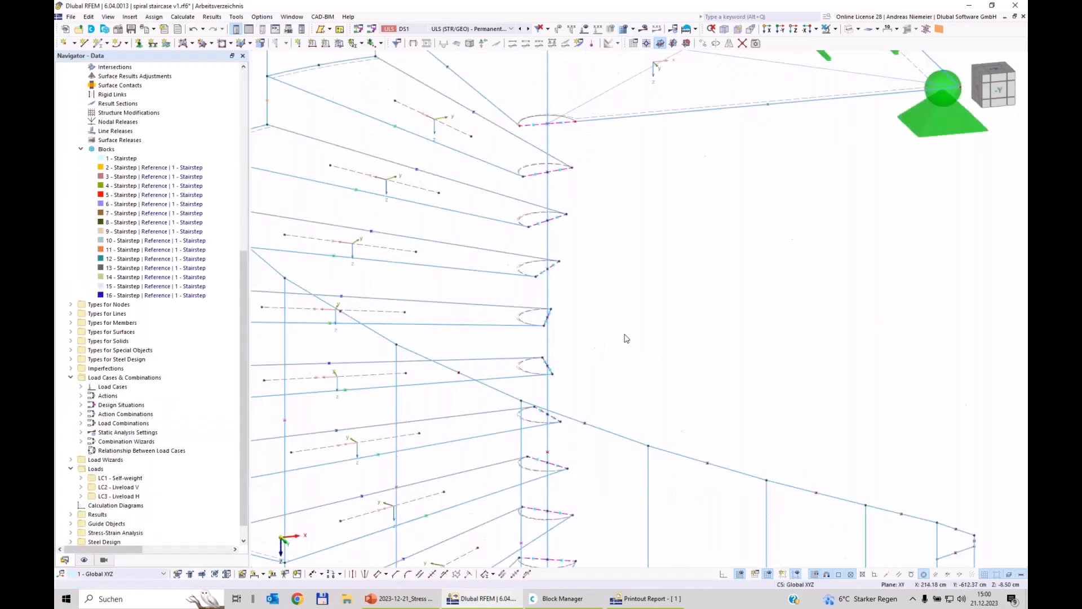
- Create new steel design effective lengths for central column member 1 and add node 179 as an intermediate node
scroll(626, 338, "down", 3)
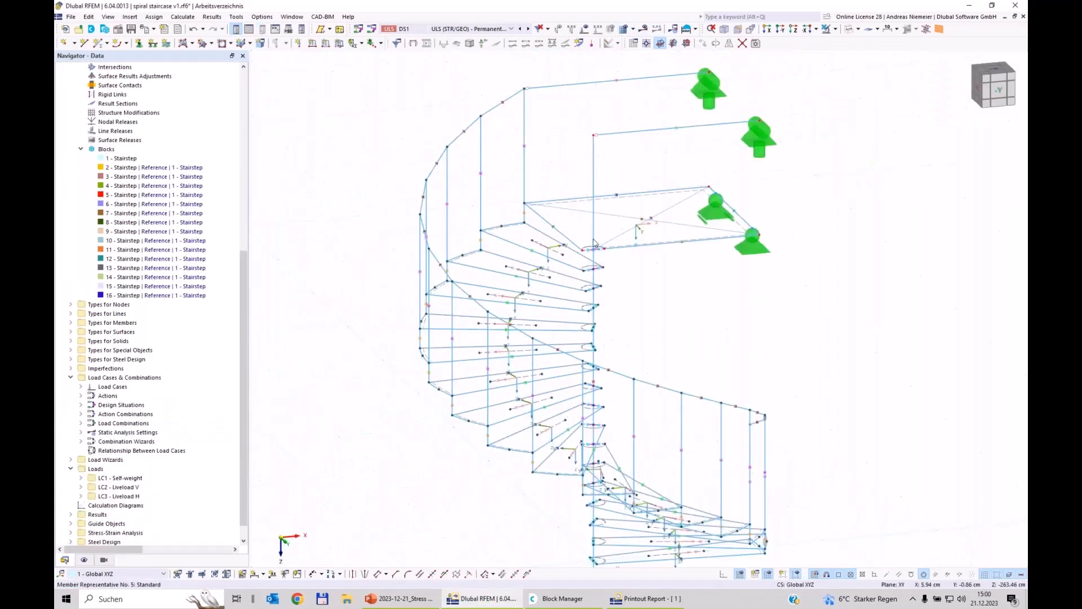
double_click(694, 389)
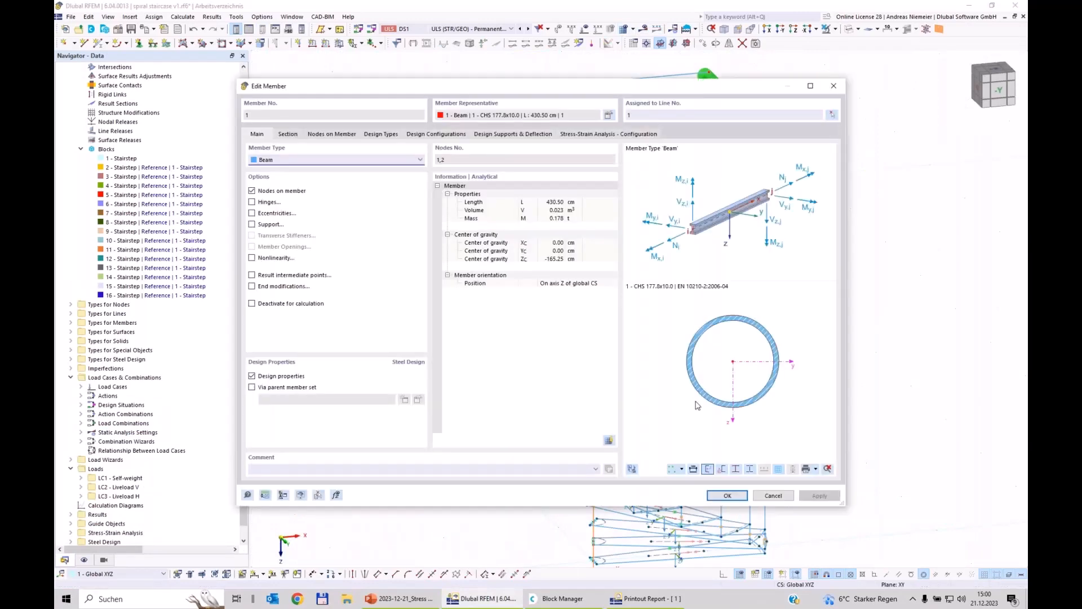
left_click(385, 135)
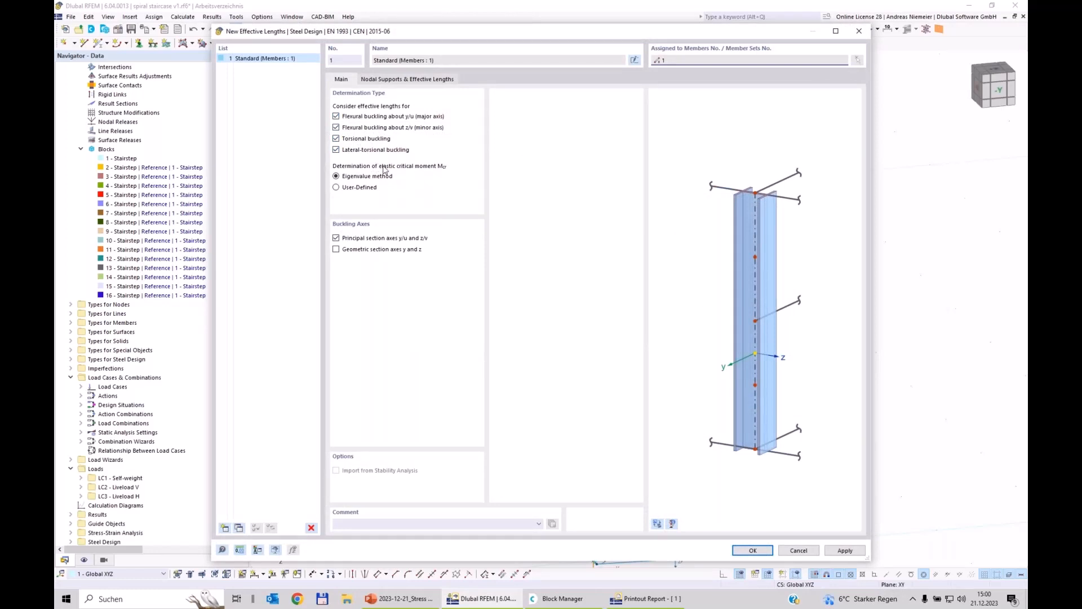
left_click(395, 79)
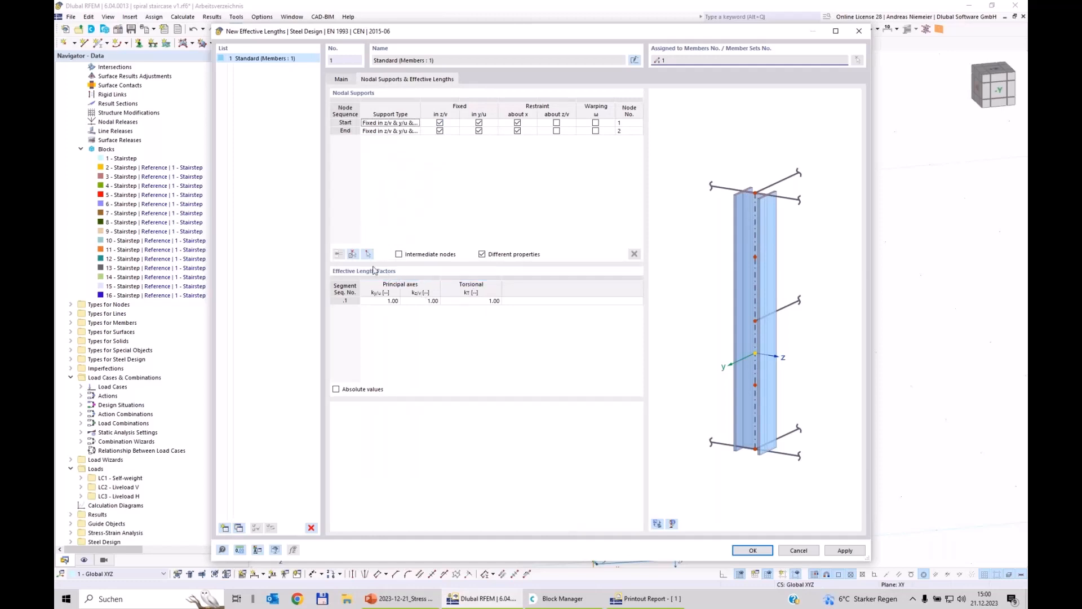
left_click(353, 254)
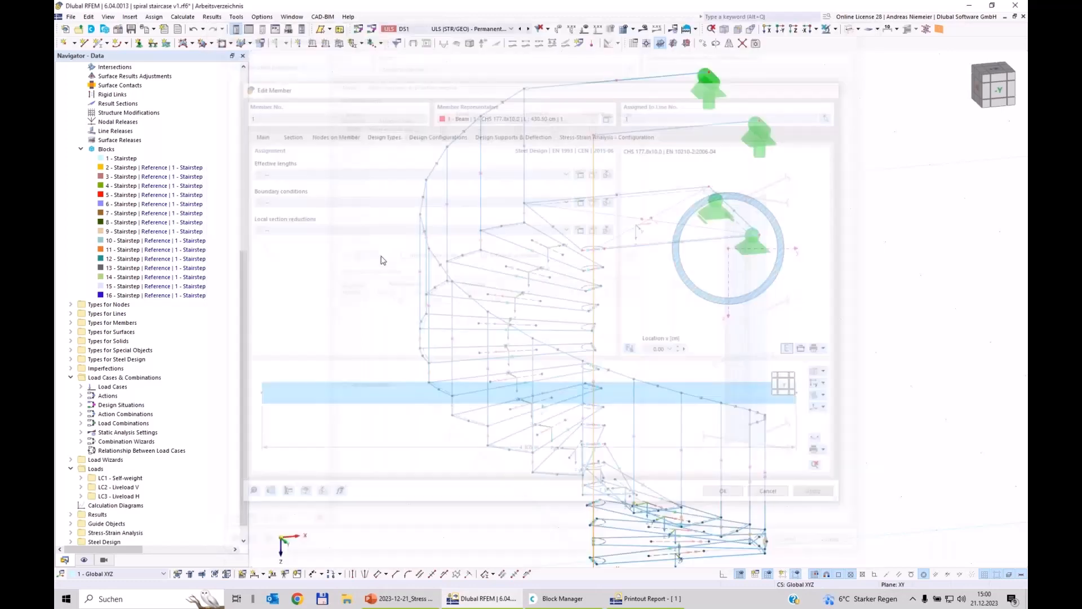
left_click(594, 189)
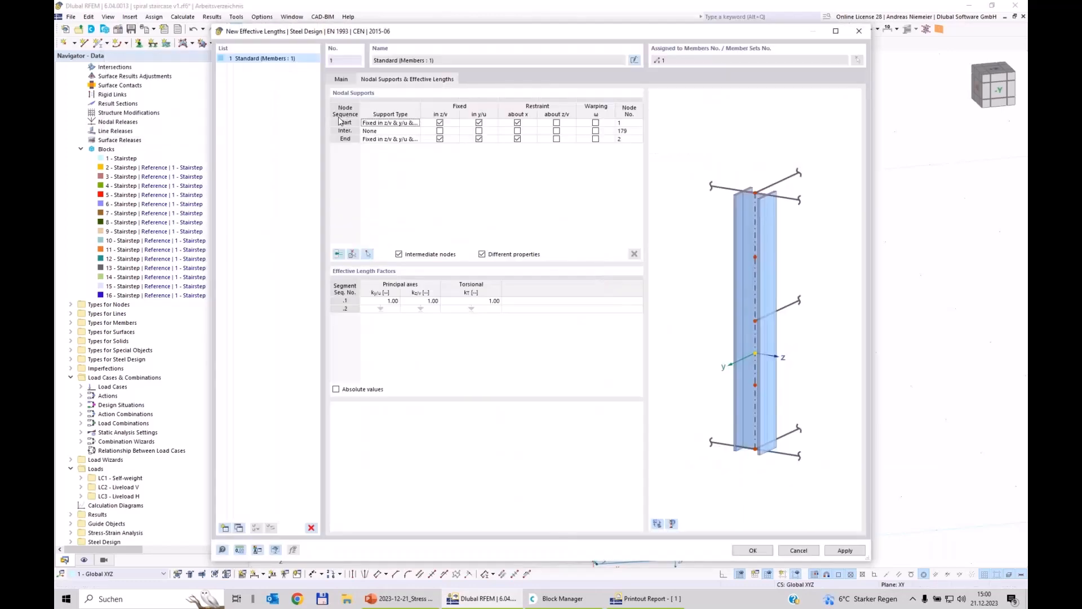
- Fix intermediate node 179 in z/v and y/u, remove all supports at the end node, and assign the effective lengths to member 1
left_click(346, 139)
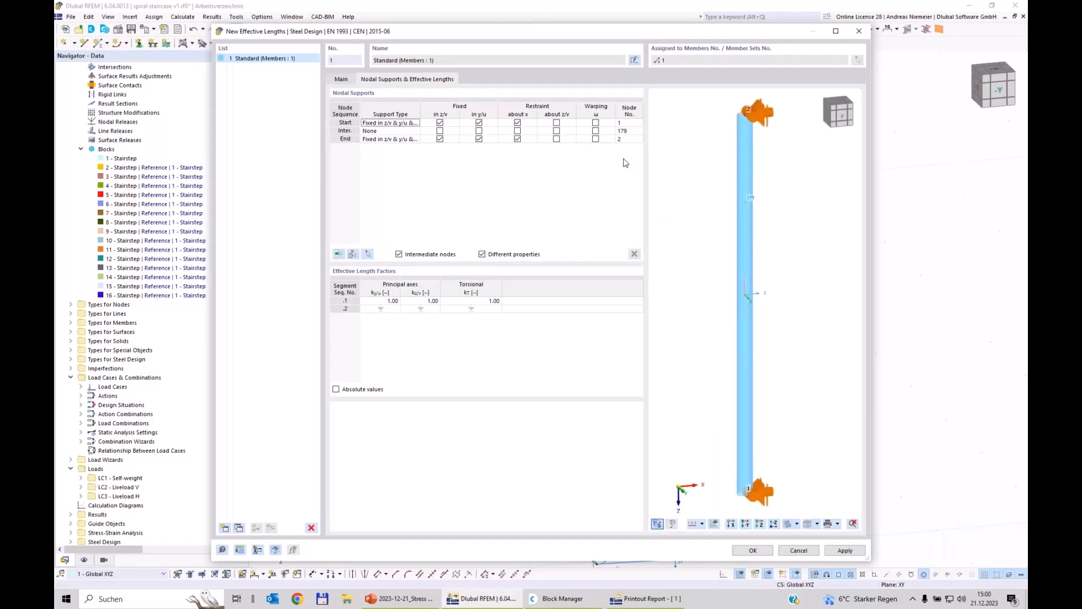
left_click(440, 131)
left_click(479, 131)
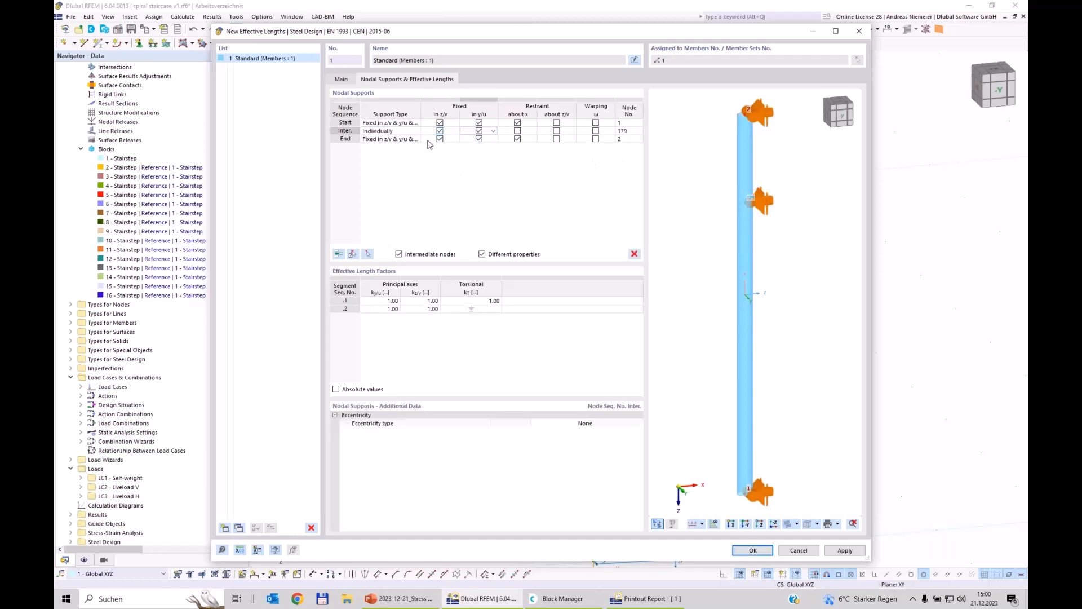
left_click(454, 140)
left_click(439, 138)
left_click(479, 139)
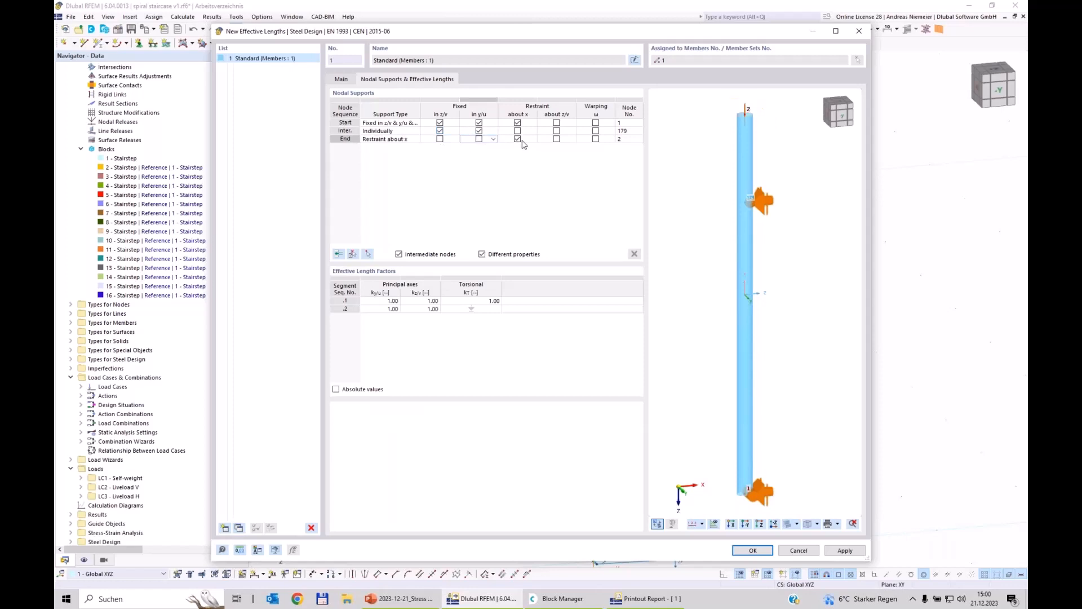
left_click(517, 139)
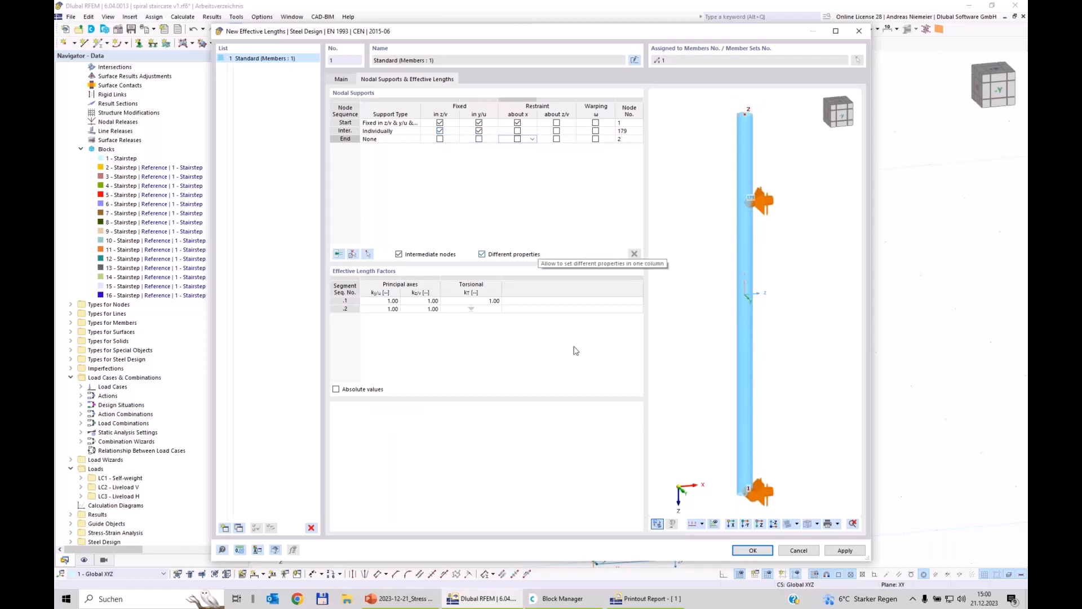
left_click(745, 546)
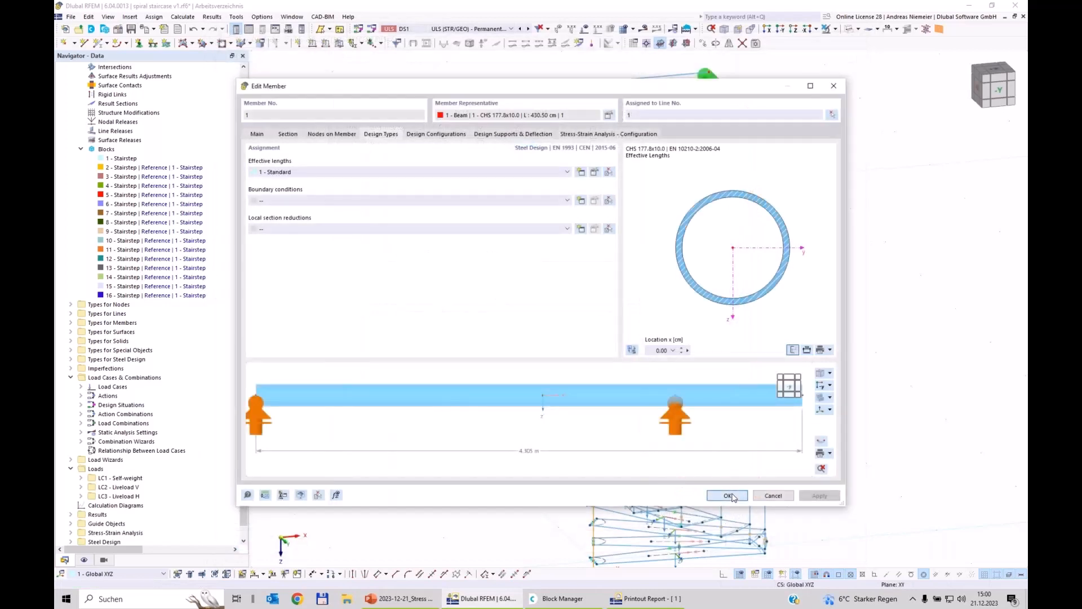
left_click(729, 495)
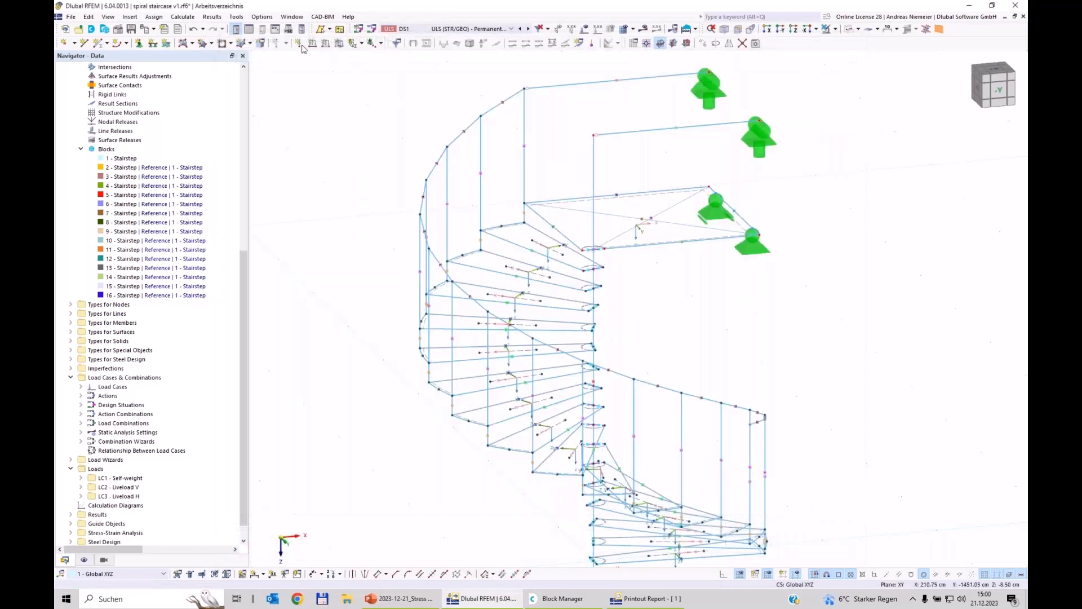
- Display the tables and show the Steel Design input data listing the objects to design
left_click(249, 28)
left_click(304, 399)
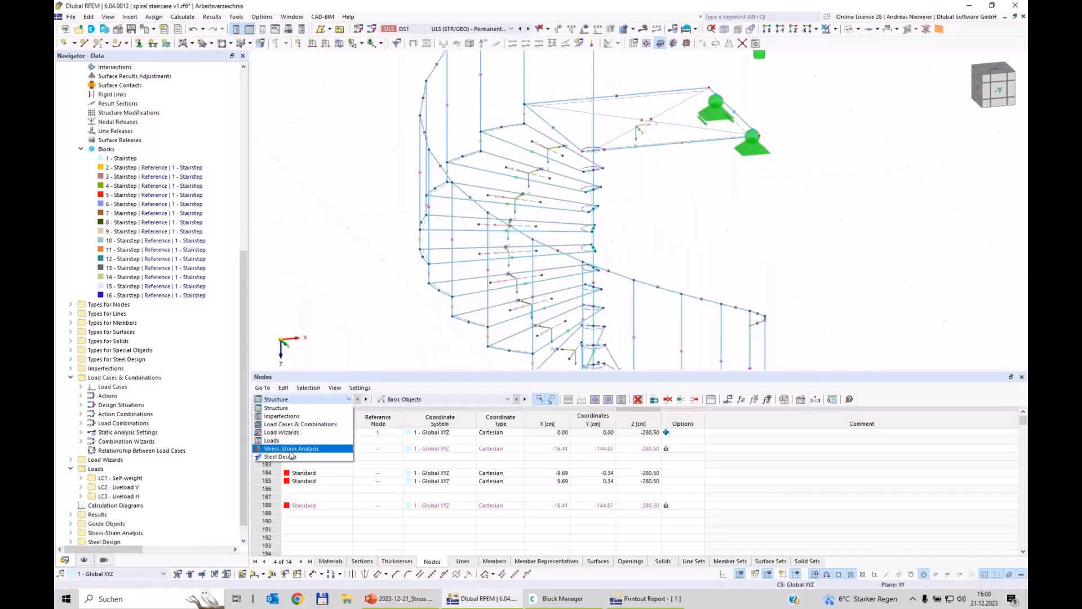
left_click(290, 457)
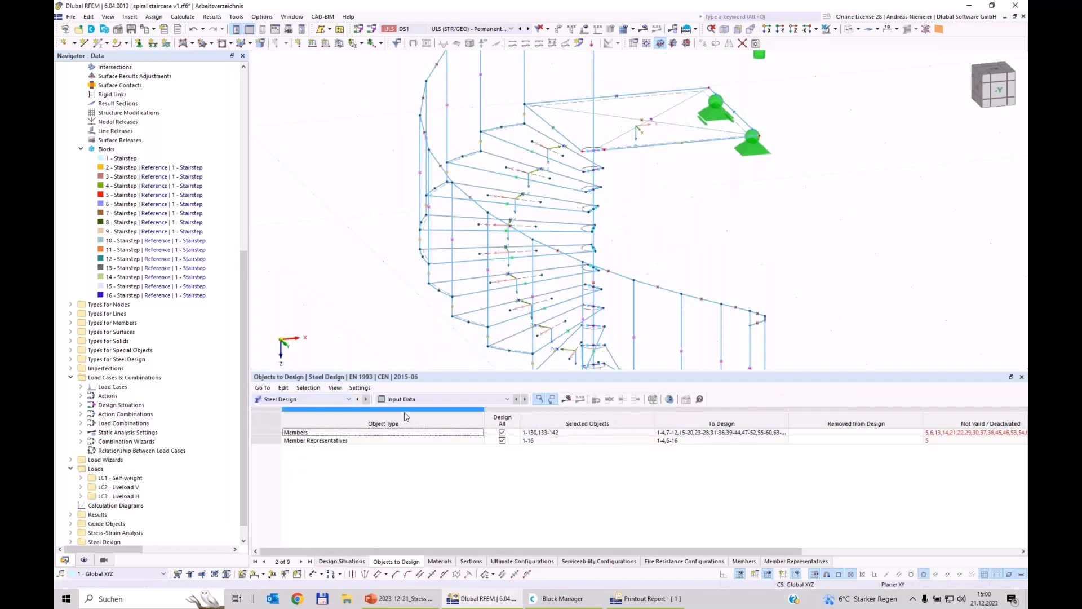
- Deselect designing all members and member representatives, and assign only central column member 1 to the steel design
left_click(502, 441)
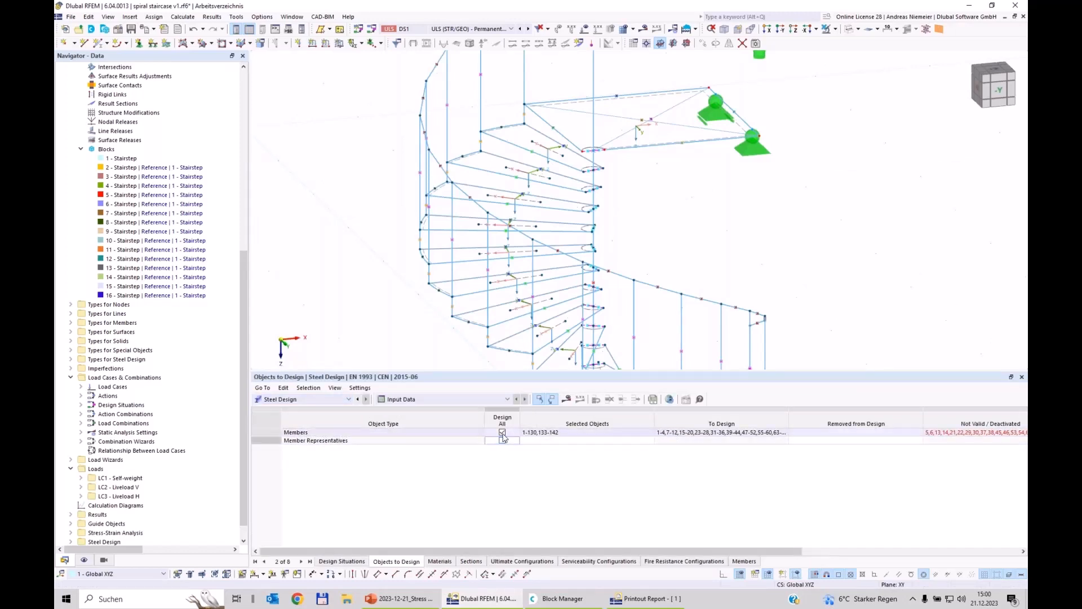
left_click(502, 432)
left_click(603, 432)
left_click(649, 433)
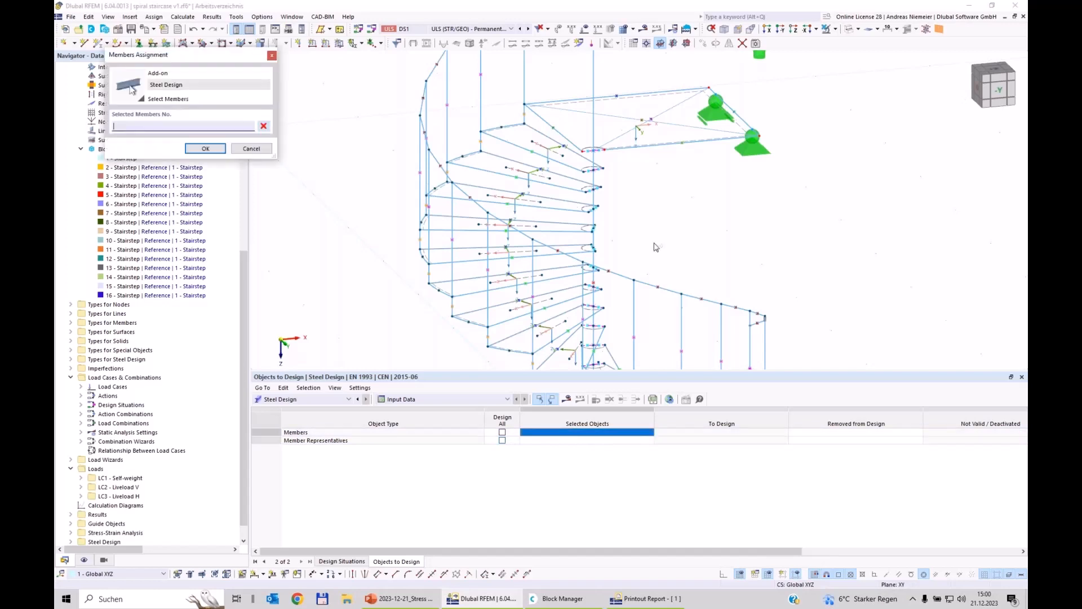
left_click(593, 128)
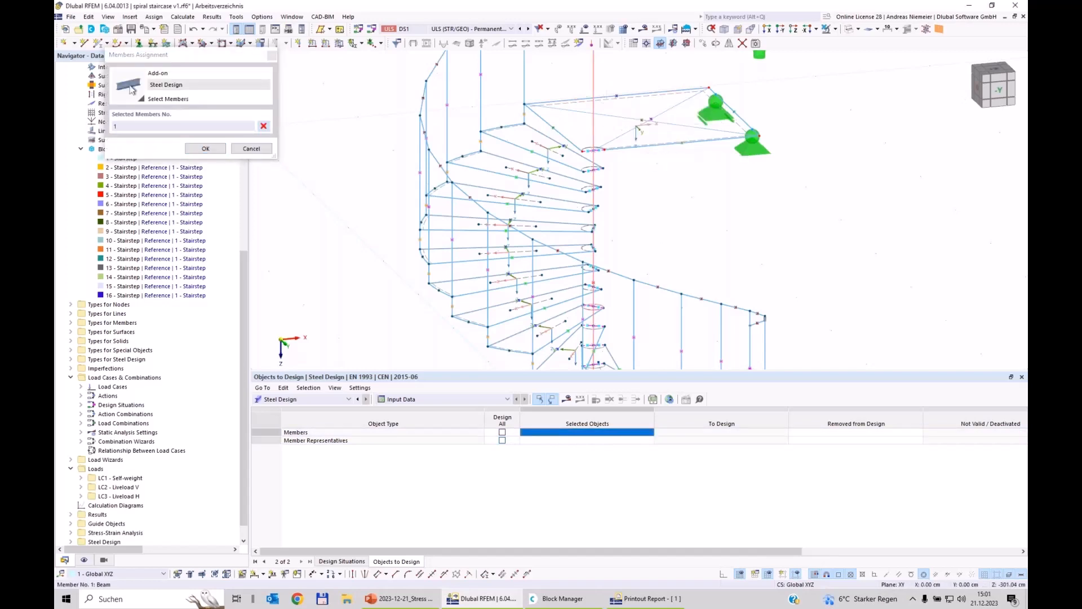
left_click(208, 149)
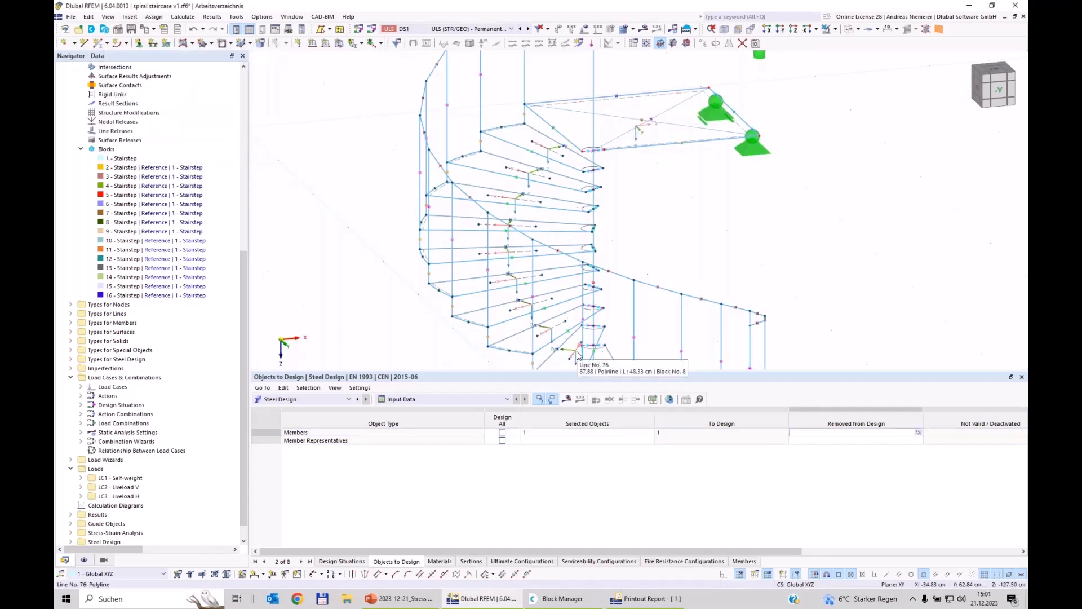
- Calculate the steel design and view the design check ratio diagram along the central column
left_click(580, 404)
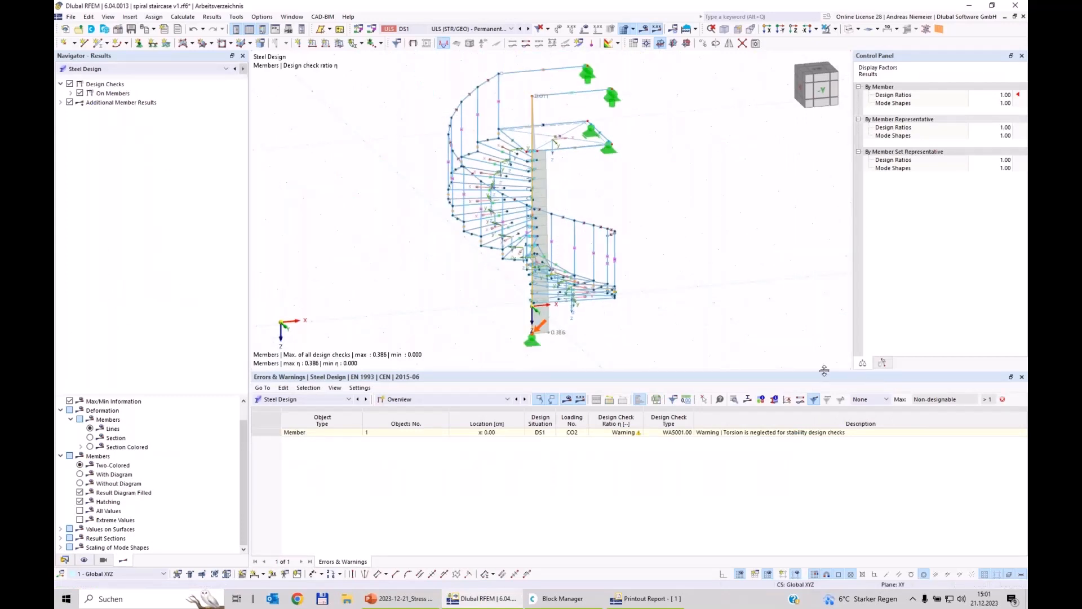
left_click_drag(825, 371, 825, 445)
middle_click_drag(750, 399, 735, 395, "ctrl")
scroll(452, 418, "up", 3)
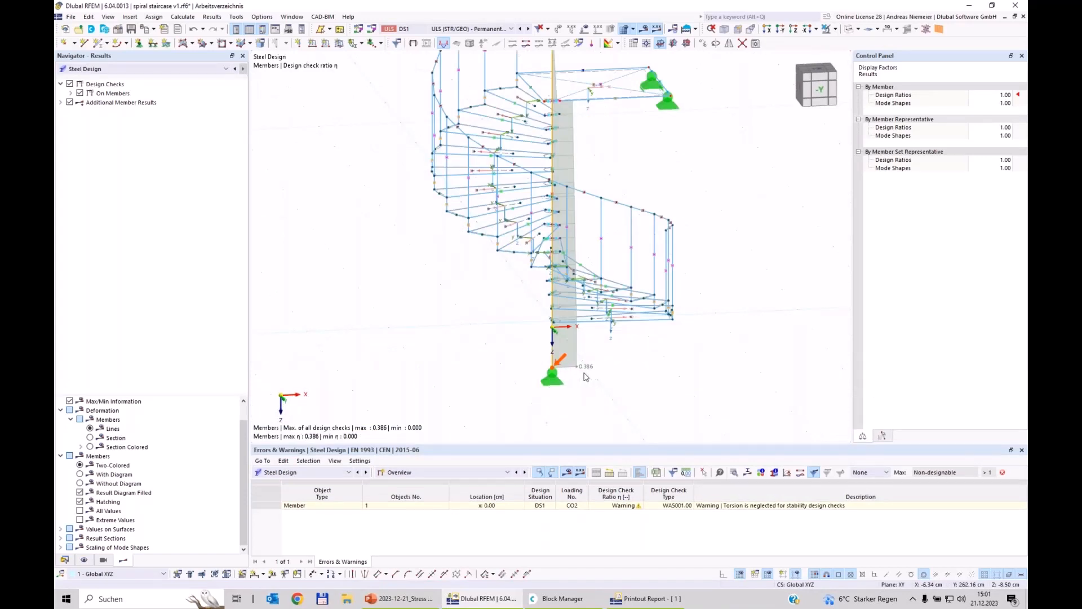
scroll(589, 372, "down", 2)
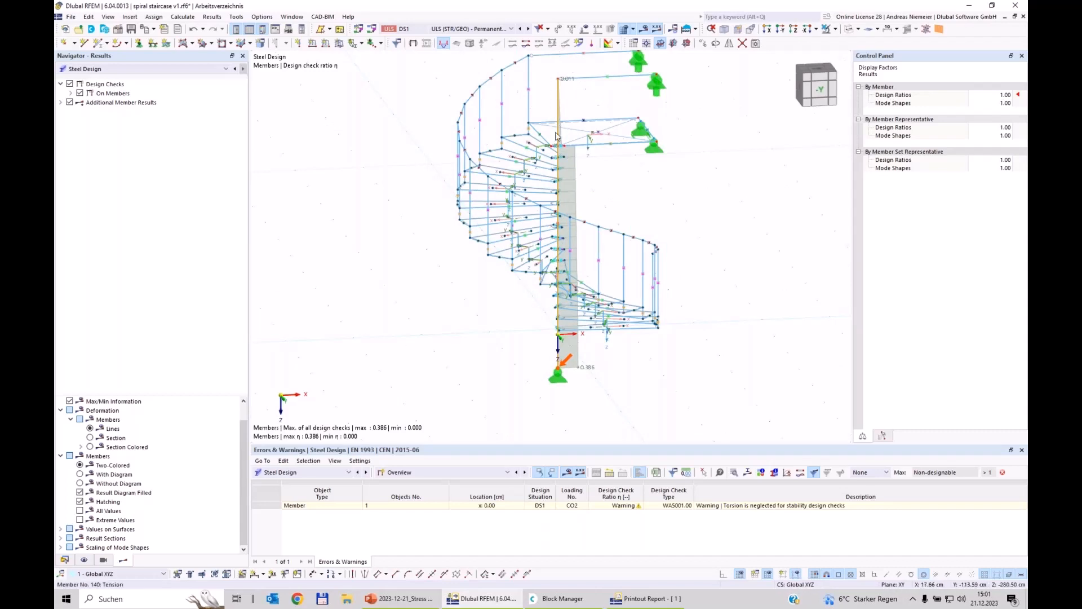
- Show the steel design ratios on members listed by member, enlarging the results table
left_click(425, 471)
left_click(438, 499)
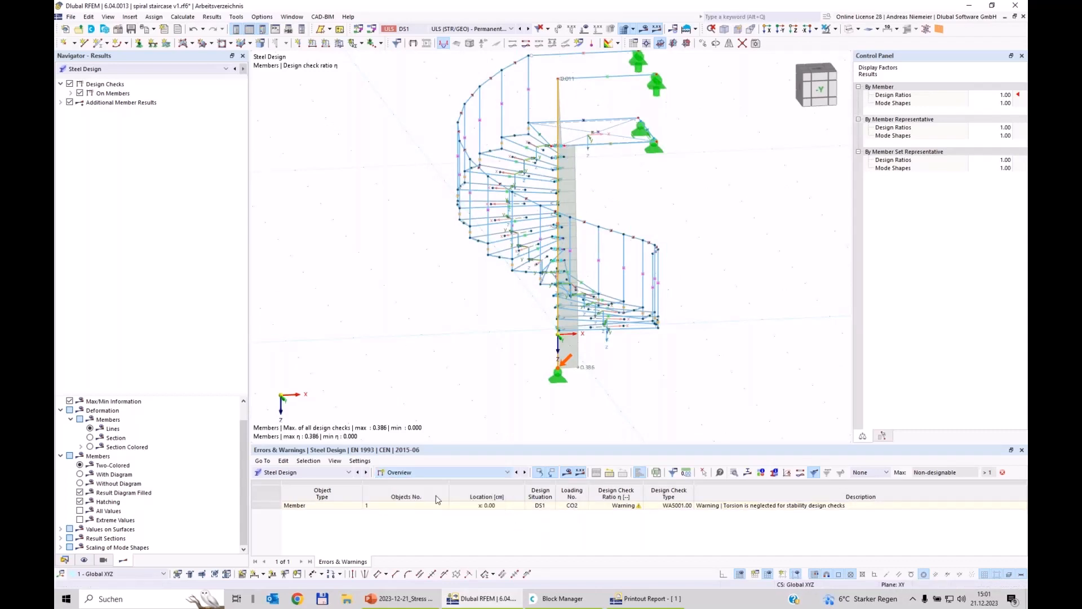
left_click_drag(455, 445, 485, 382)
left_click_drag(497, 320, 498, 302)
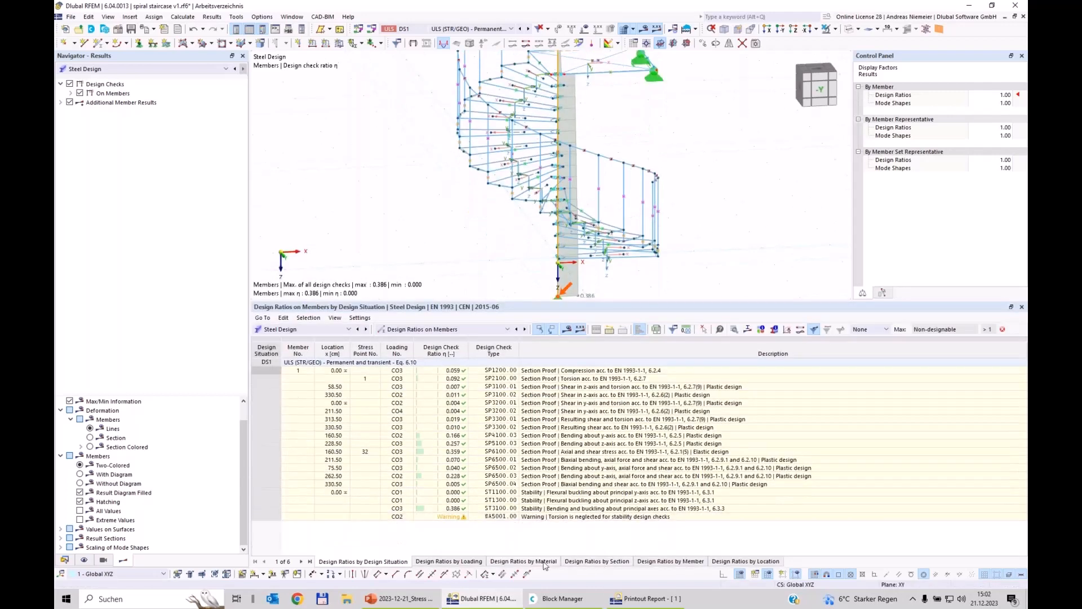
left_click(667, 562)
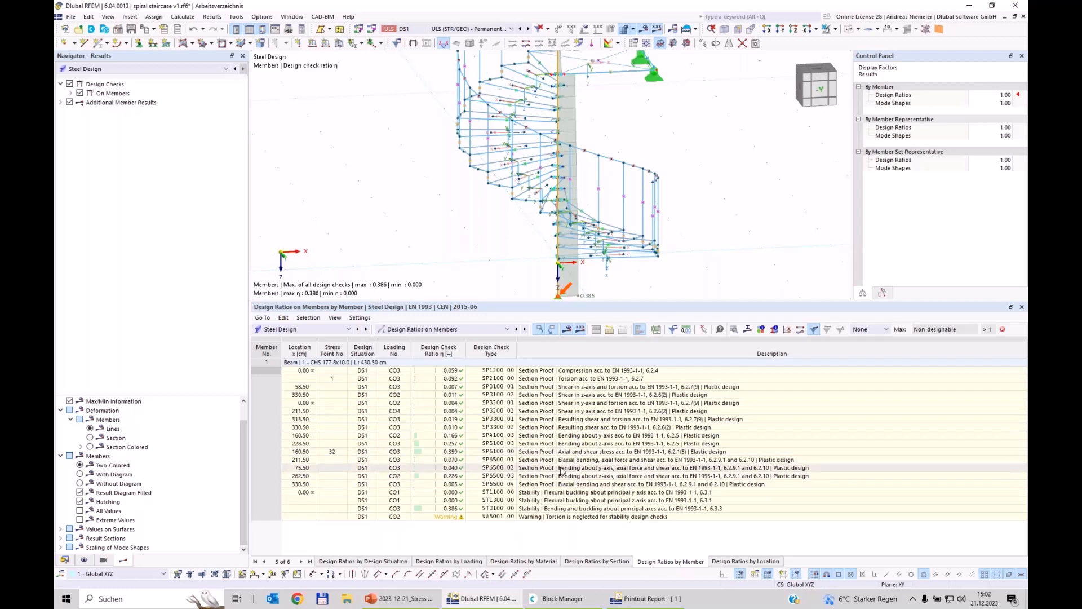
- Select the column's stability checks ST1100, ST1300 and ST3100 one after another to view their mode shapes
left_click(545, 494)
left_click(546, 501)
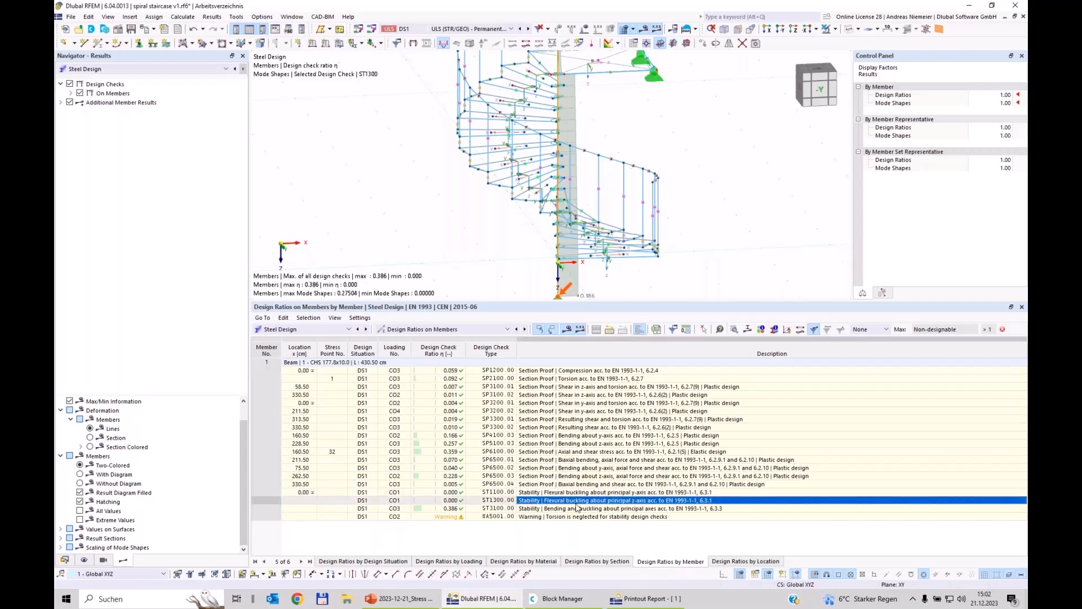
left_click(634, 509)
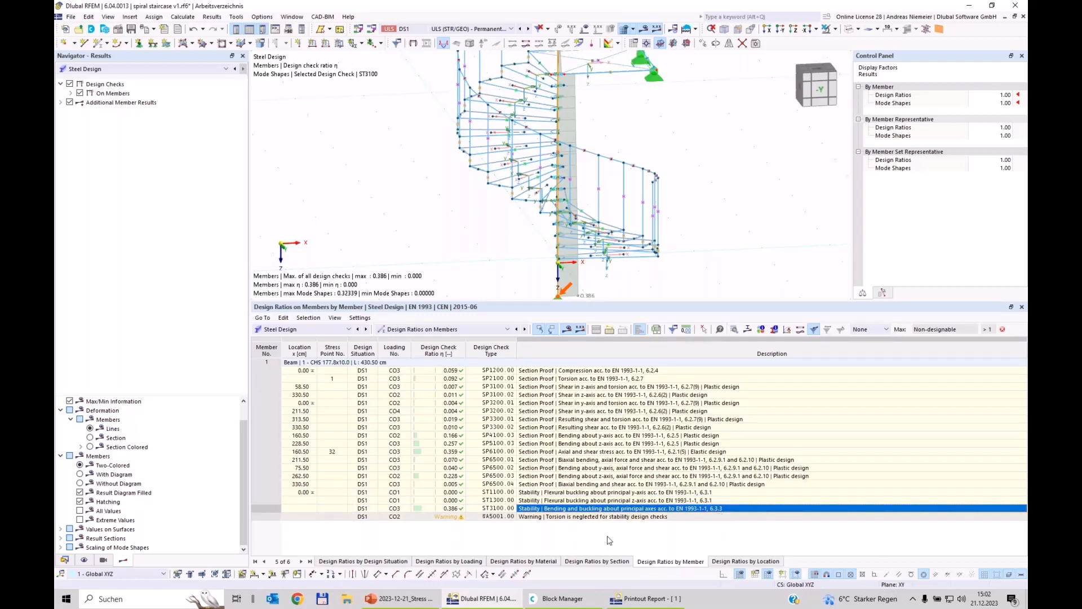
- Examine the design check details and formulas of stability check ST3100, and close them
left_click(447, 509)
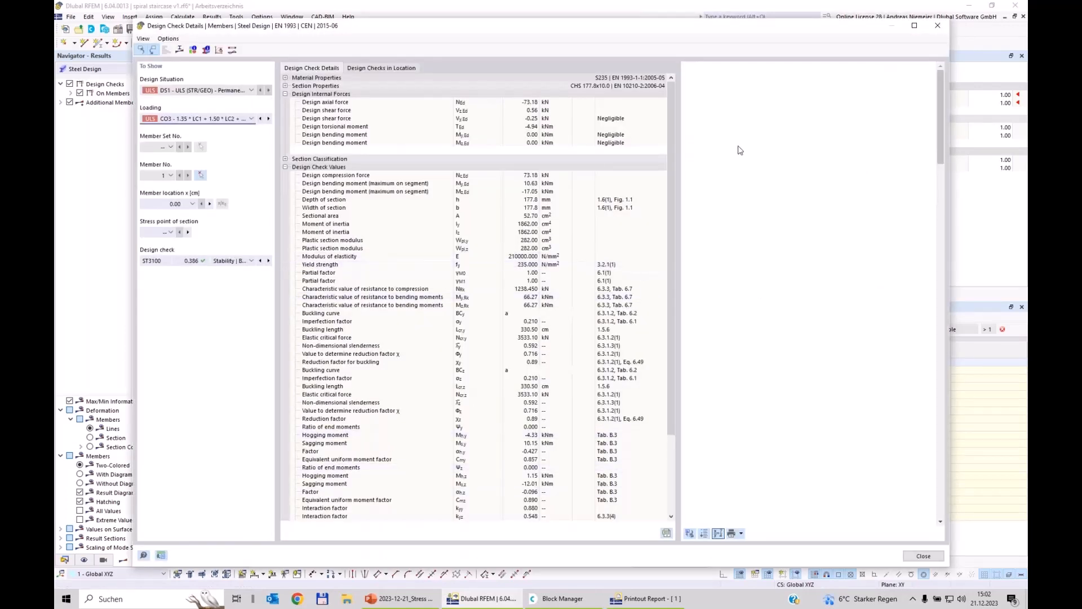
scroll(756, 169, "down", 10)
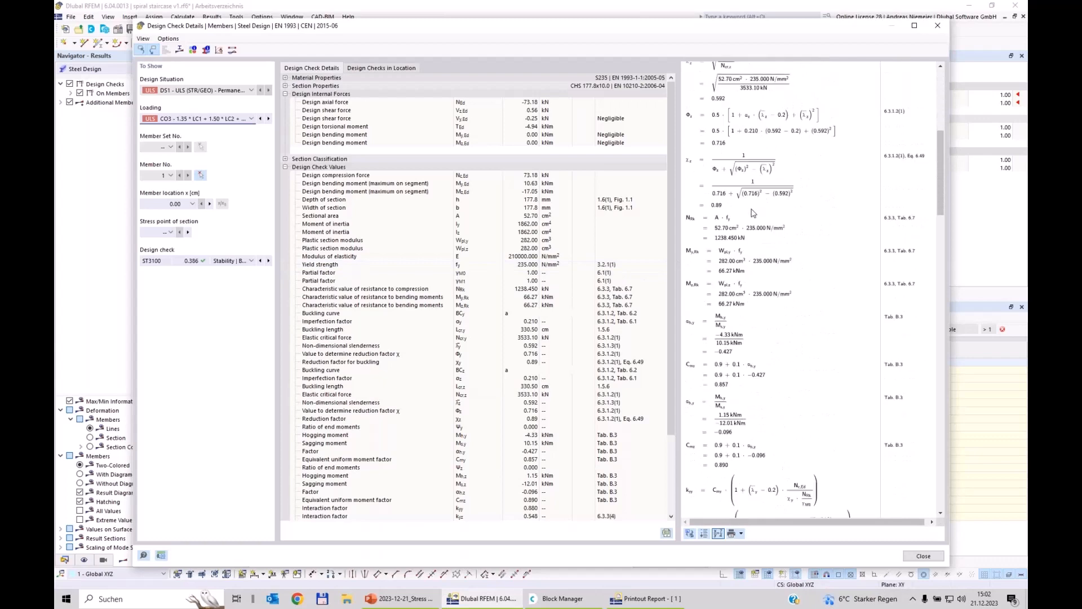
scroll(754, 213, "up", 3)
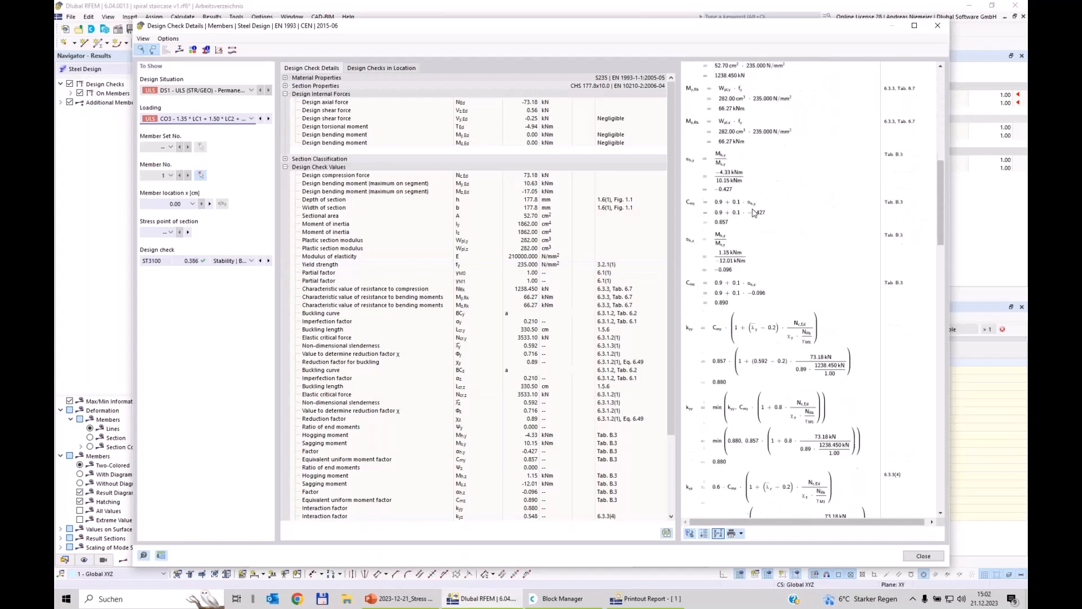
left_click(942, 28)
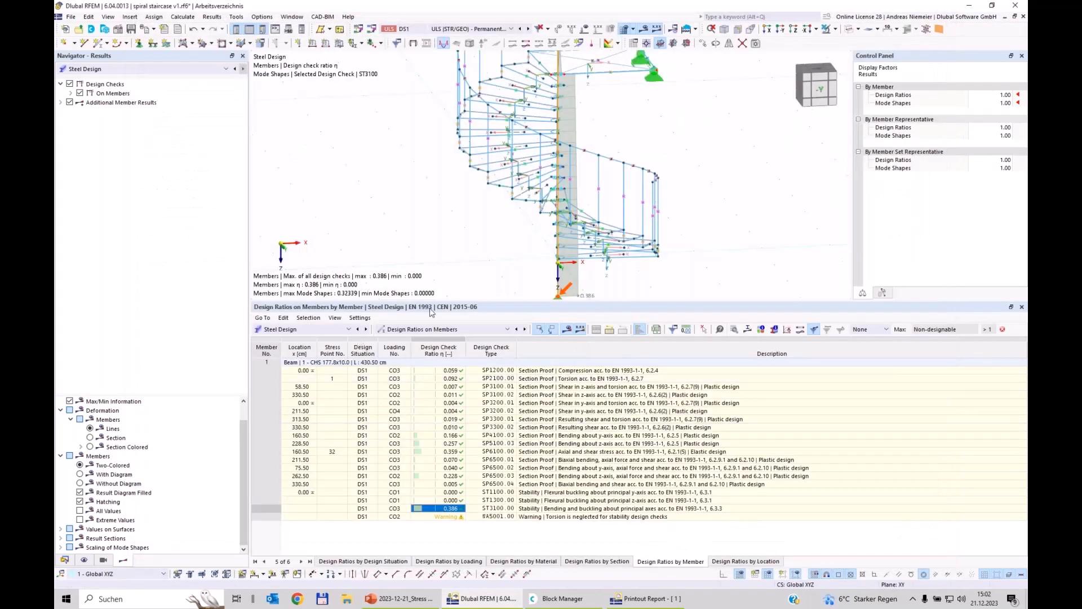
- Shrink the results table to view the whole staircase with the column's design ratio diagram
left_click_drag(445, 307, 445, 363)
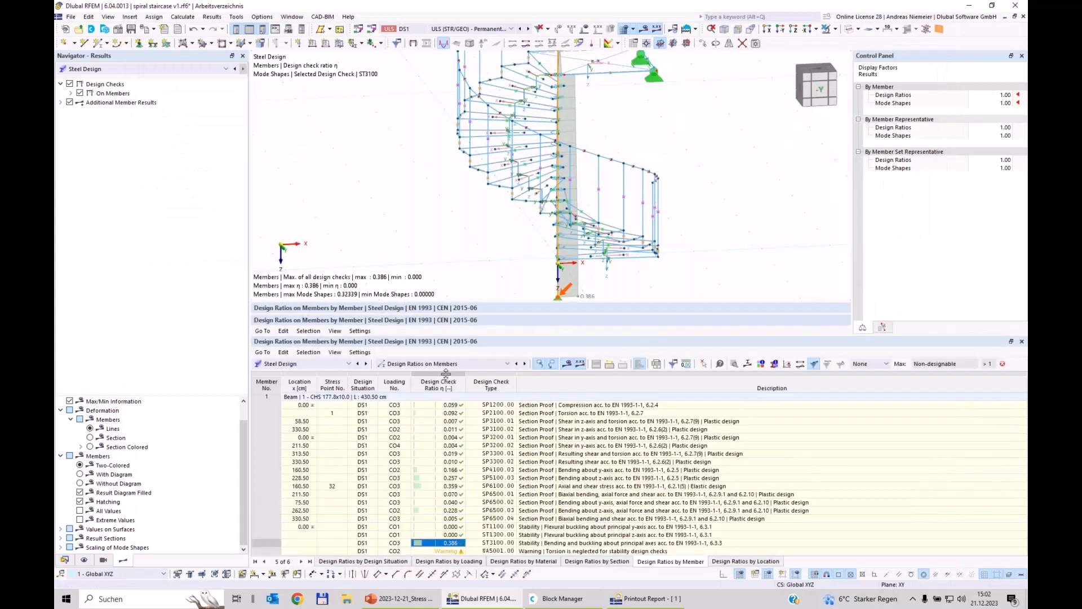
scroll(435, 455, "down", 2)
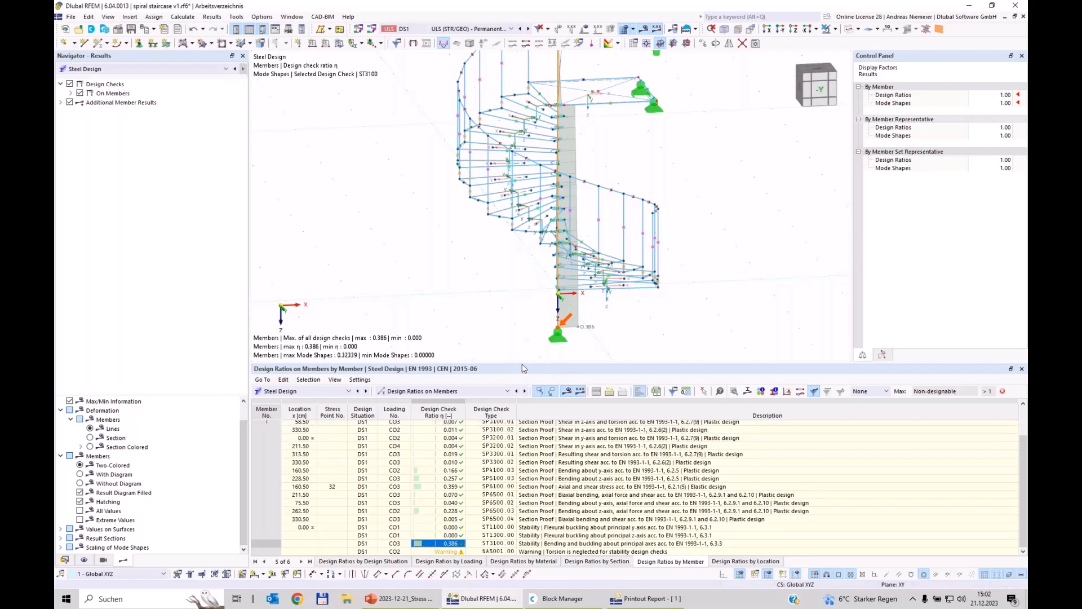
left_click_drag(523, 365, 523, 452)
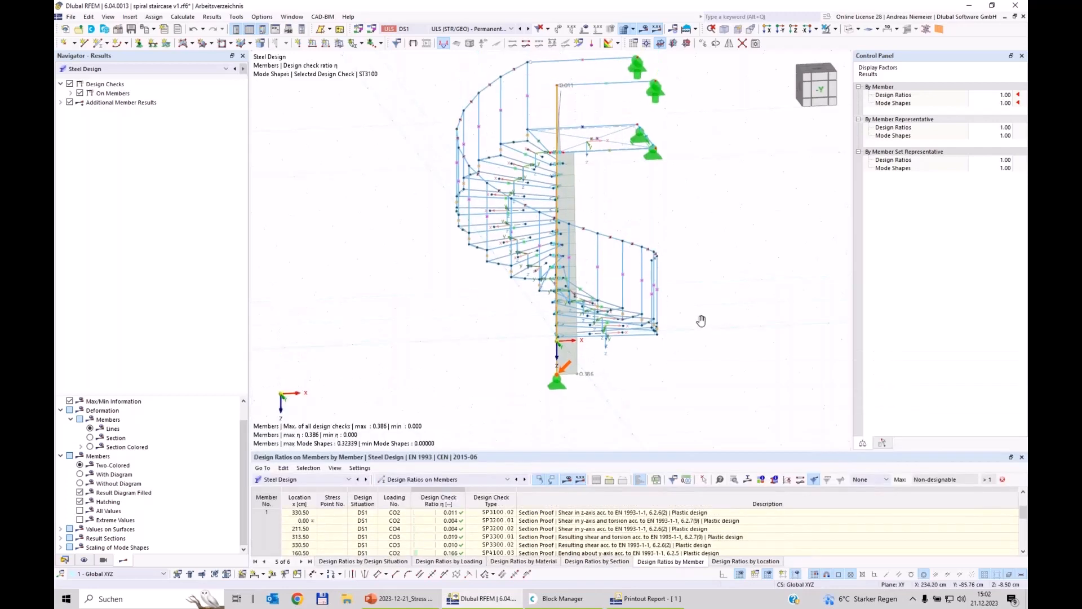
middle_click_drag(701, 321, 694, 397, "ctrl")
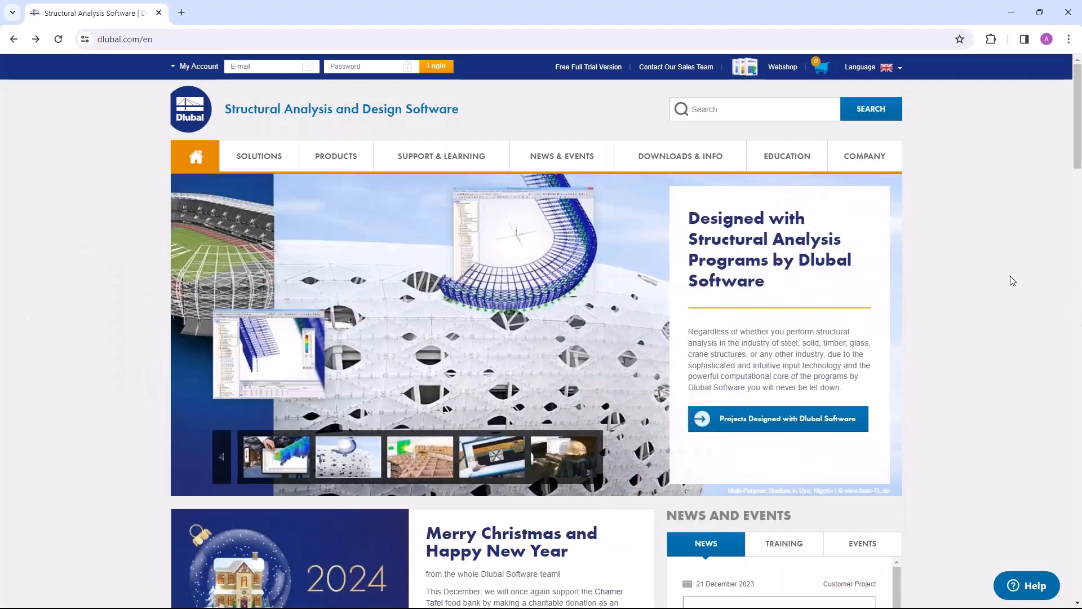
- Switch to the Dlubal website in the browser and open its webinars page
mouse_move(546, 169)
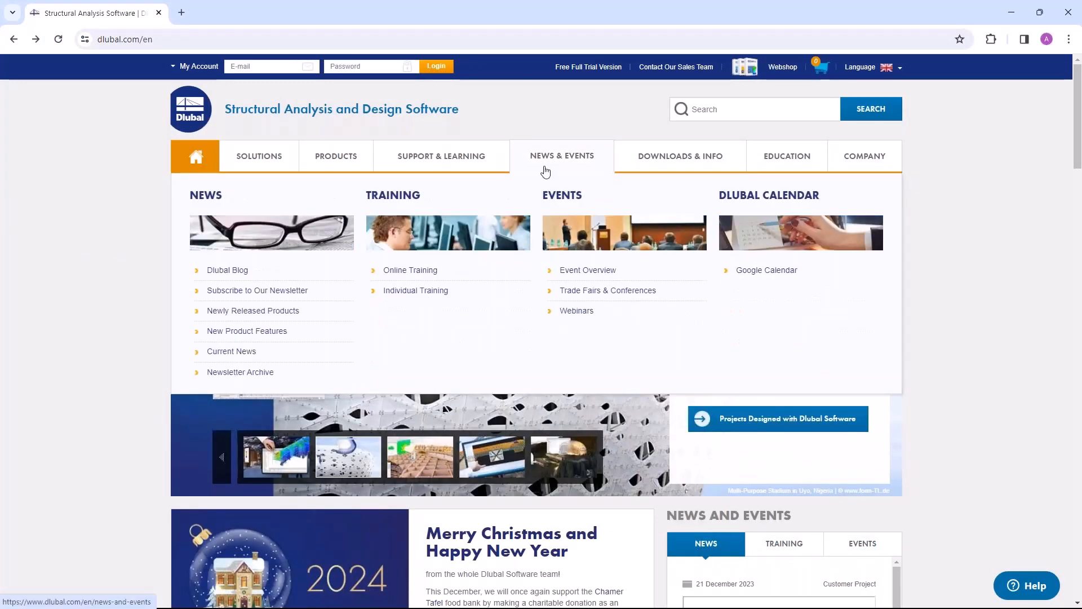
mouse_move(815, 153)
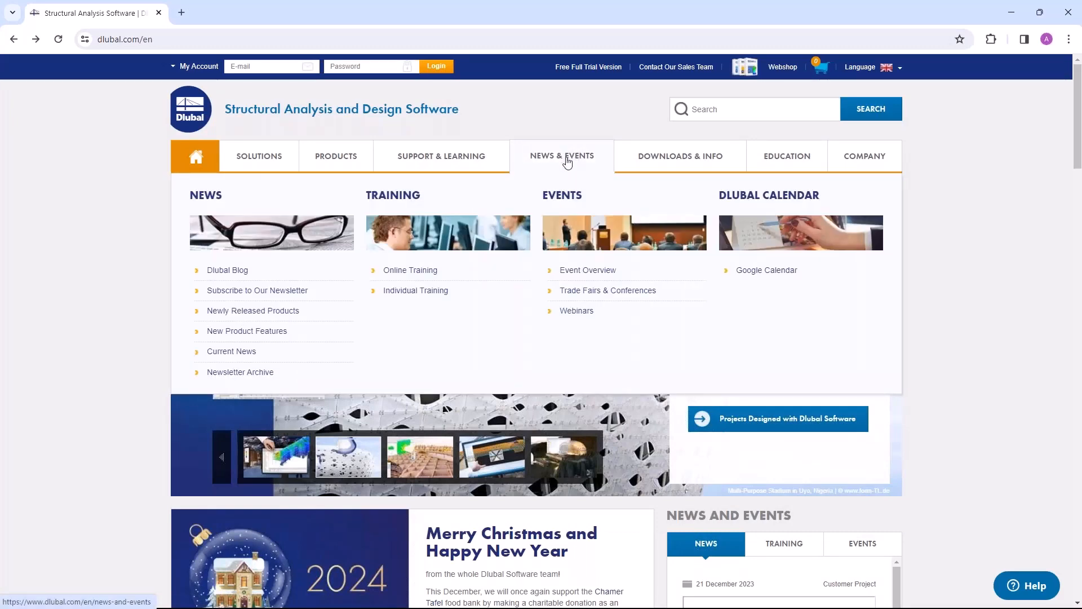
left_click(578, 318)
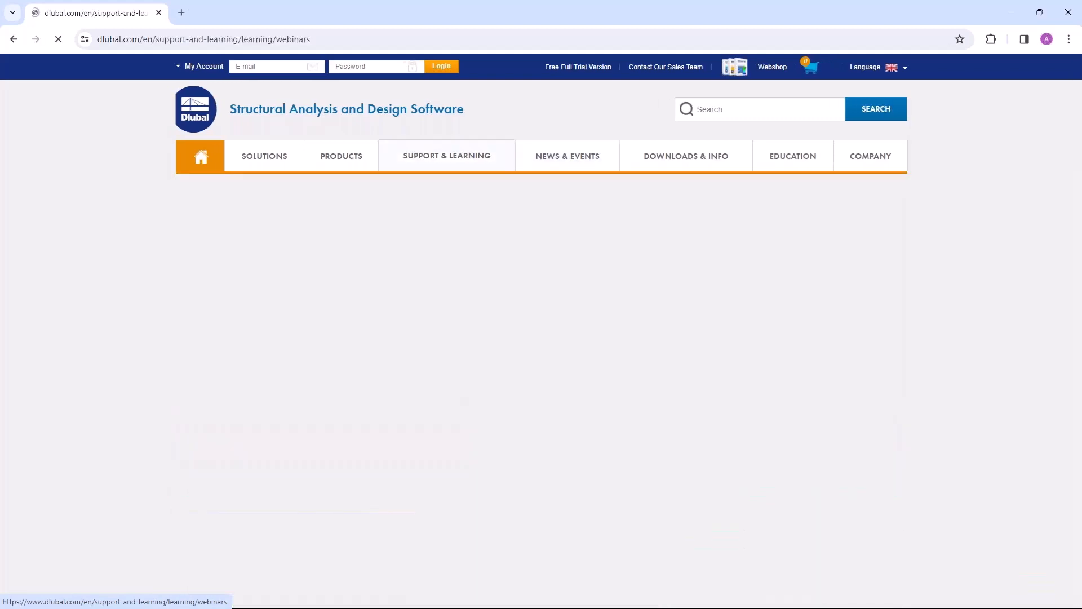
- Look through the webinar list and open the webinar Stress Analysis of Stair Models in RFEM 6
scroll(579, 317, "down", 2)
scroll(554, 265, "down", 5)
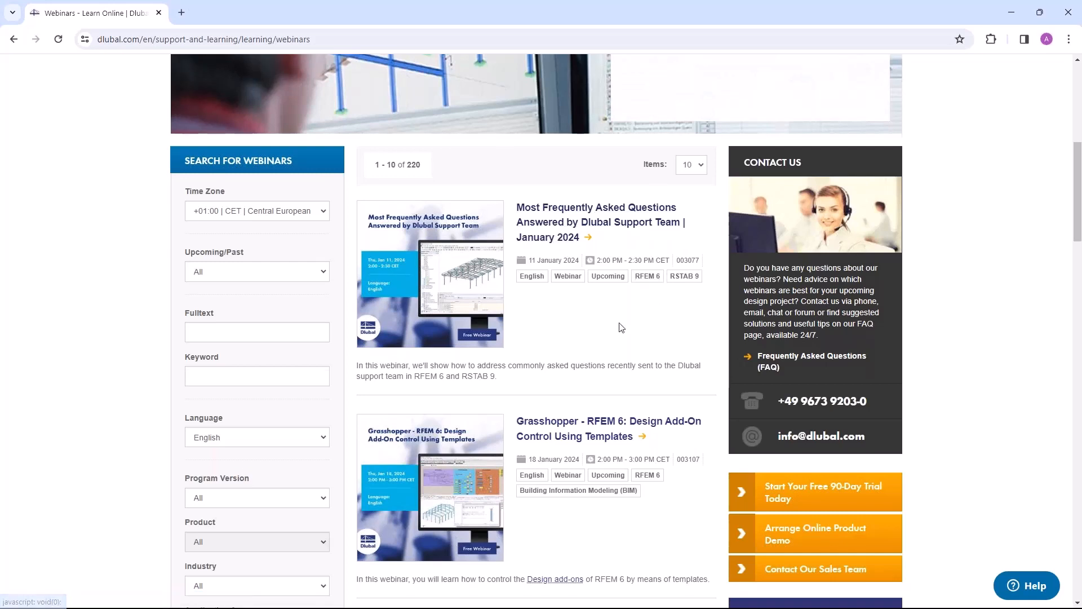
scroll(575, 255, "down", 3)
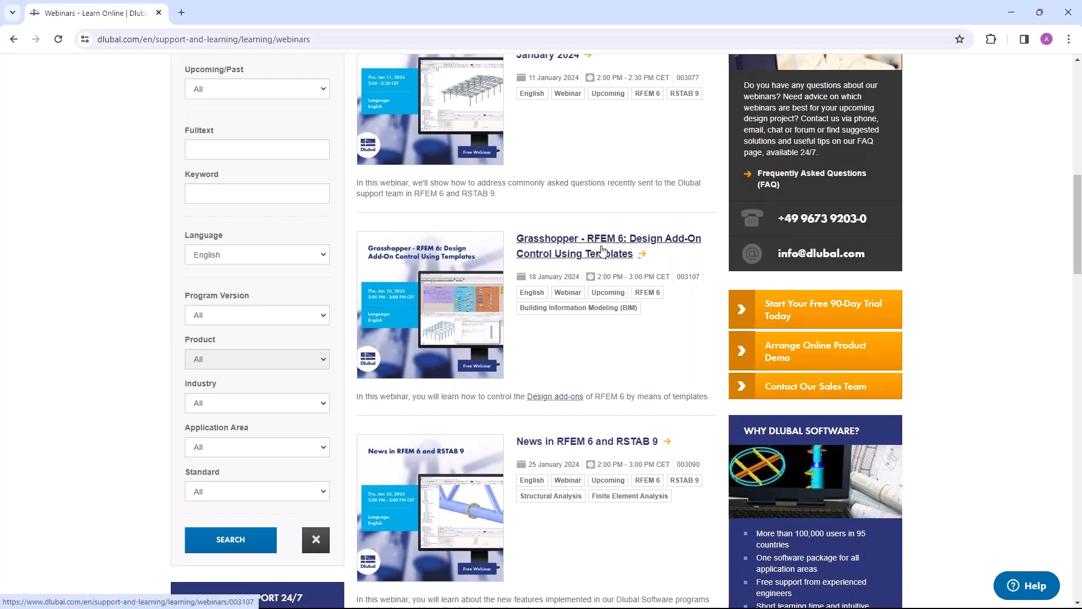
scroll(564, 305, "down", 3)
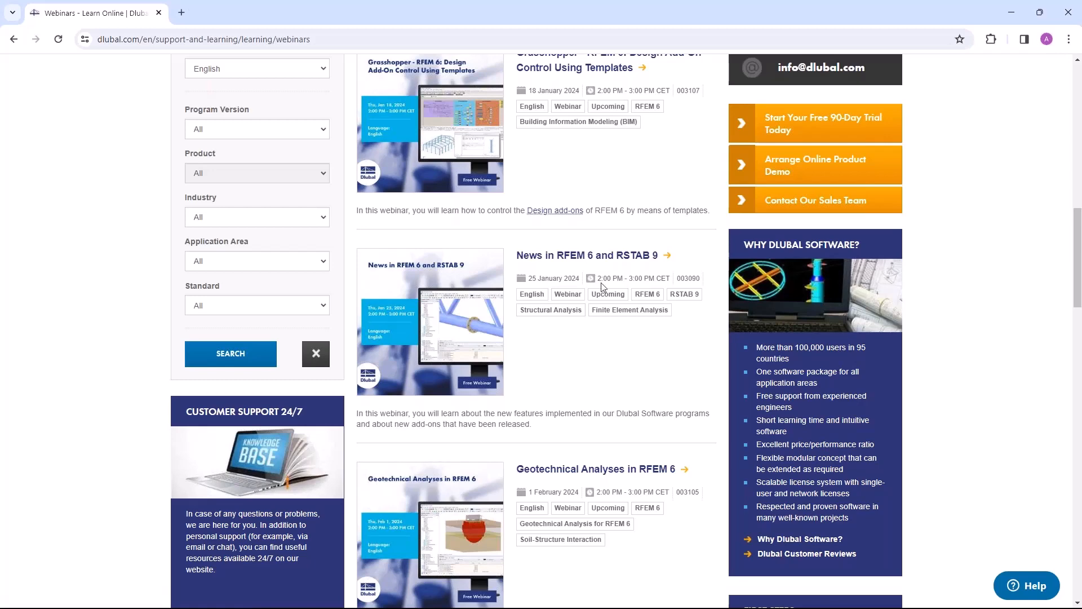
scroll(601, 283, "down", 3)
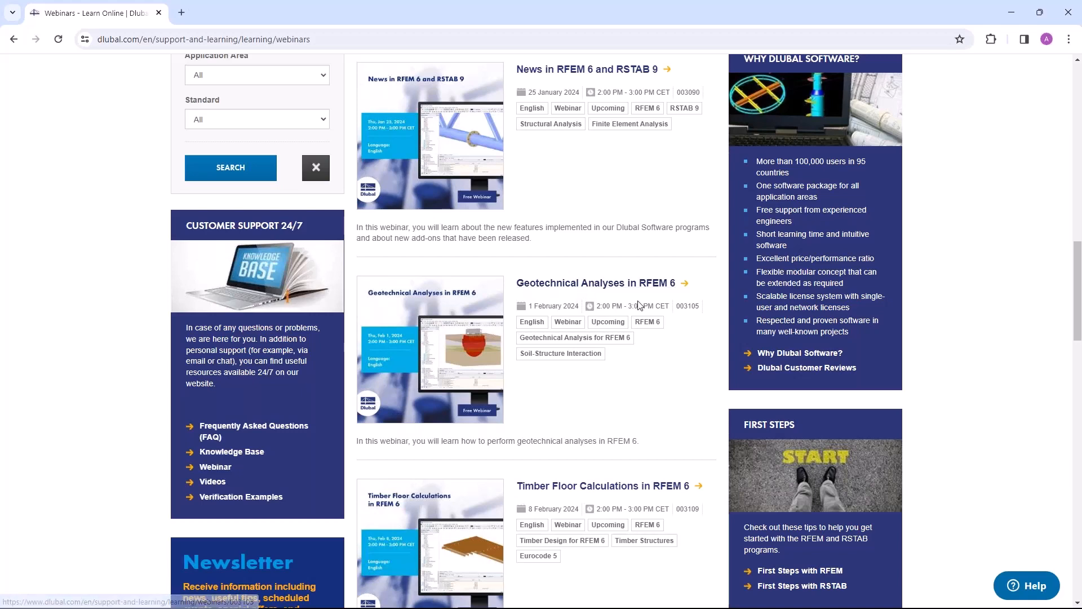
scroll(615, 309, "down", 3)
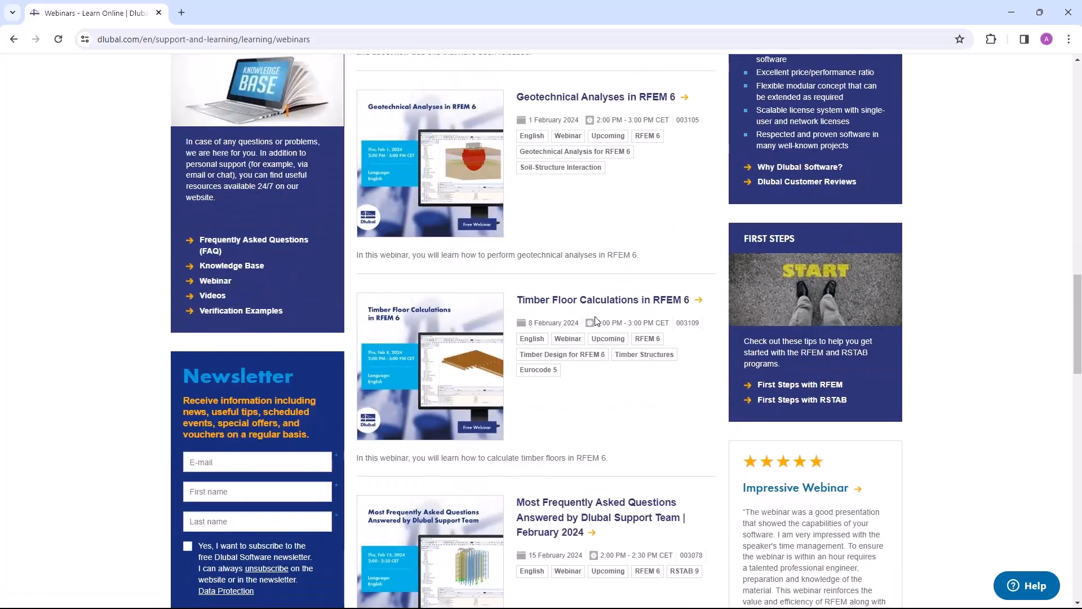
scroll(597, 321, "down", 2)
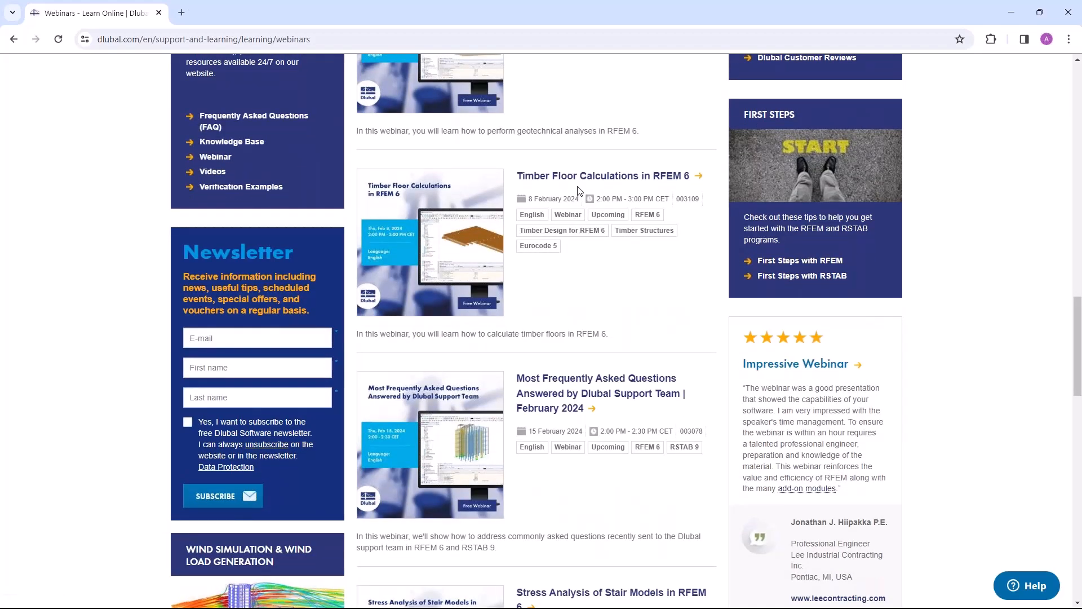
scroll(578, 190, "down", 3)
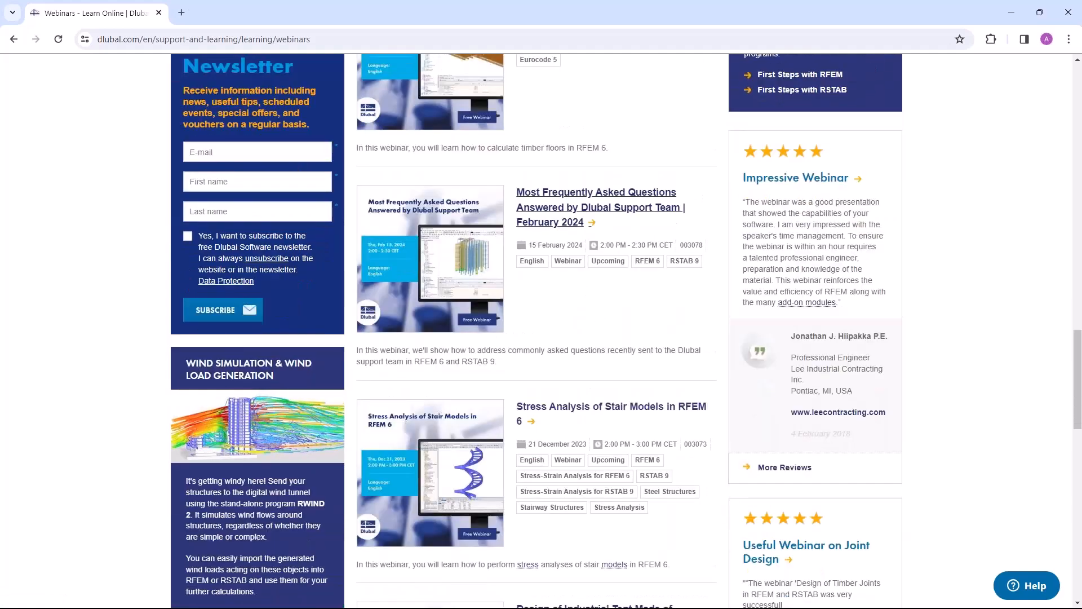
scroll(583, 259, "down", 3)
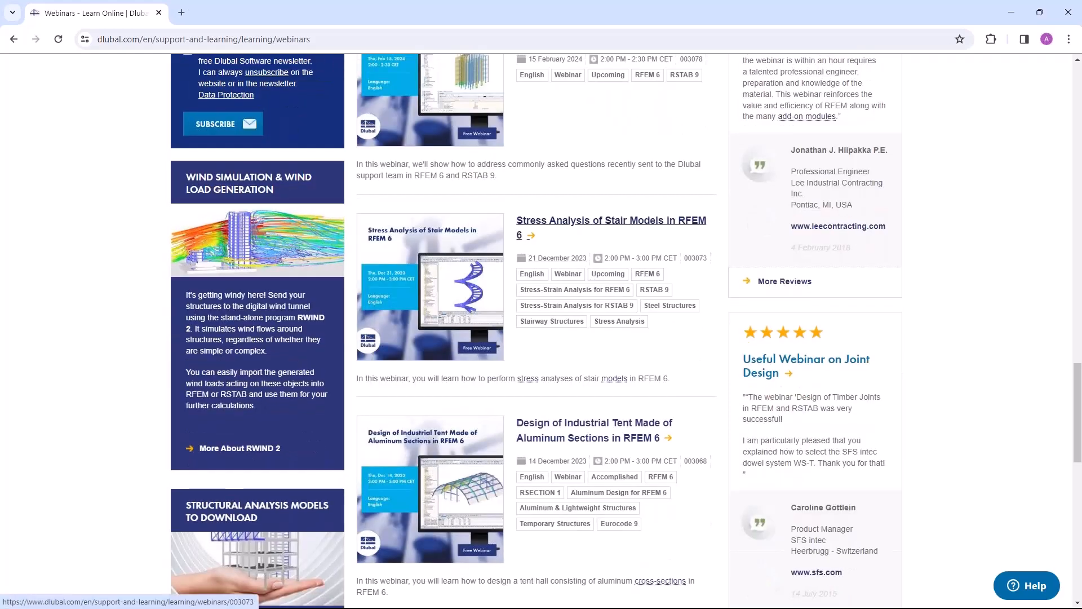
left_click(585, 221)
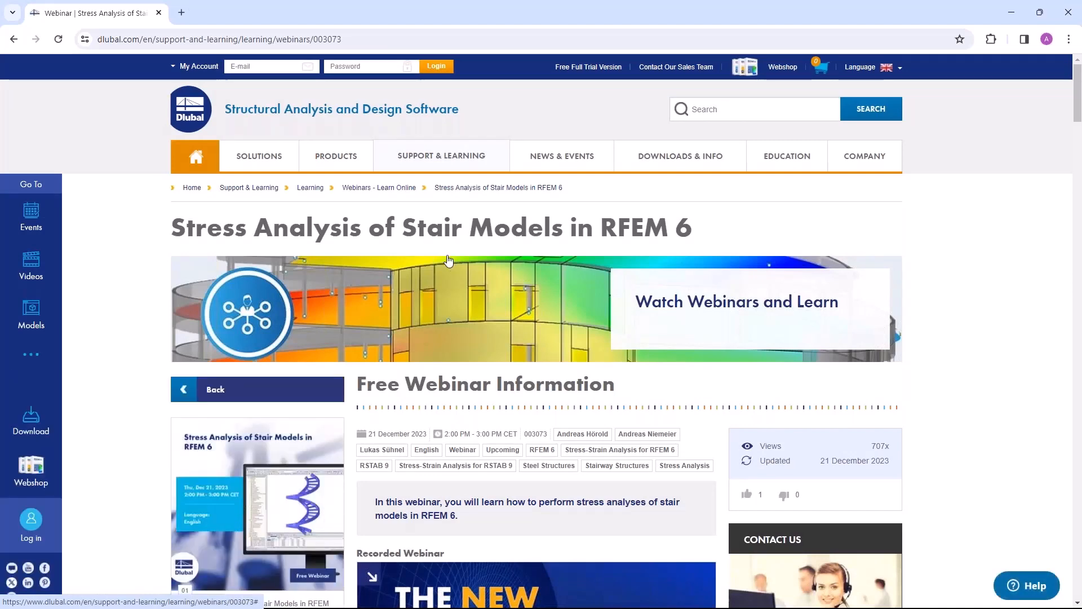
- Examine the webinar page for the recording, the downloads and links, and the recommended events
scroll(509, 240, "down", 2)
scroll(509, 239, "down", 4)
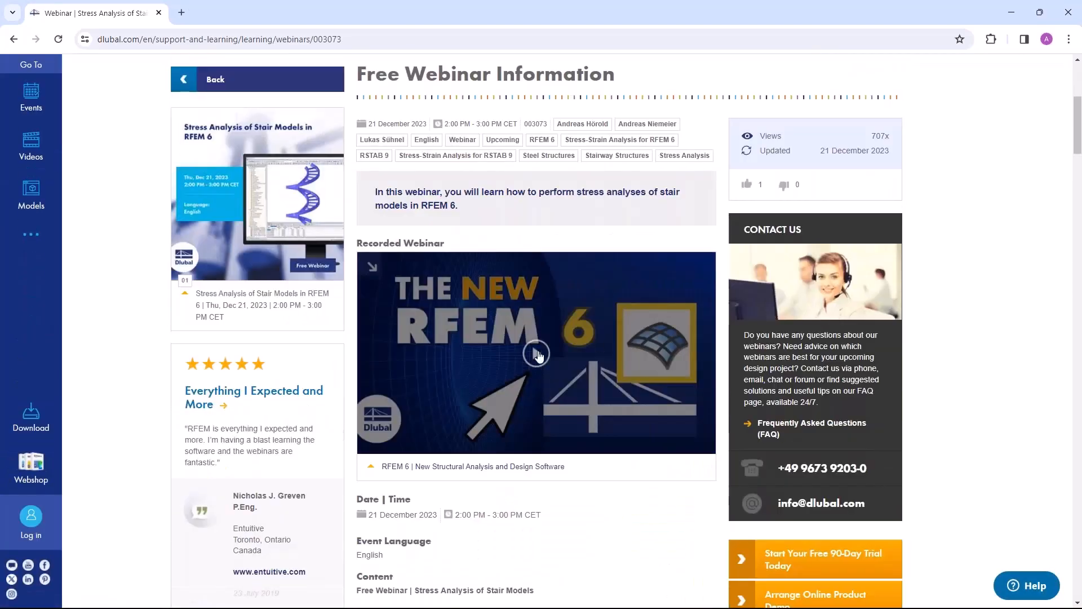
scroll(532, 343, "down", 3)
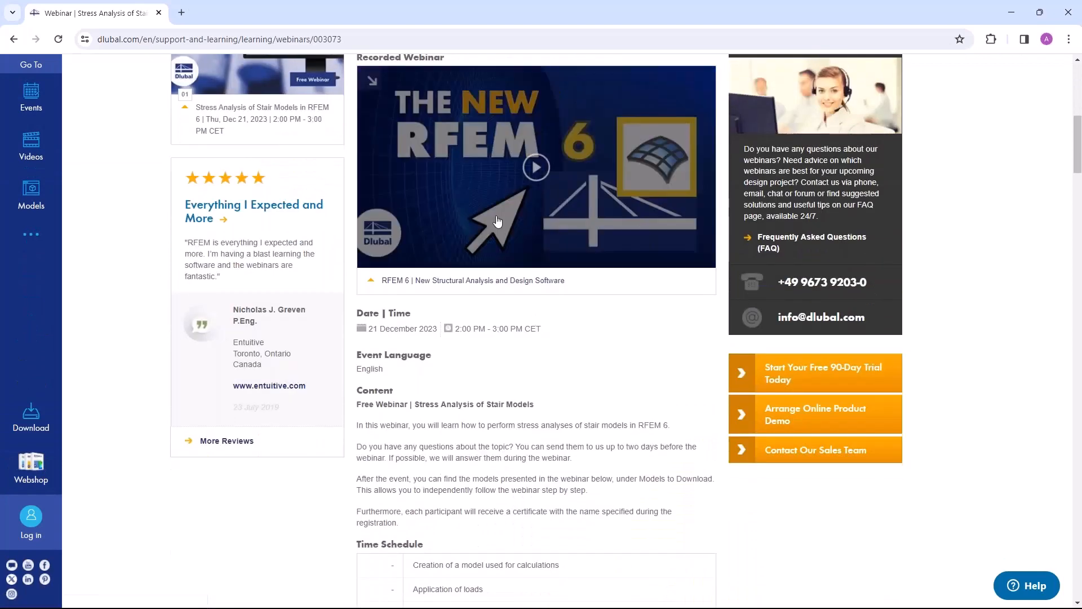
scroll(530, 199, "down", 15)
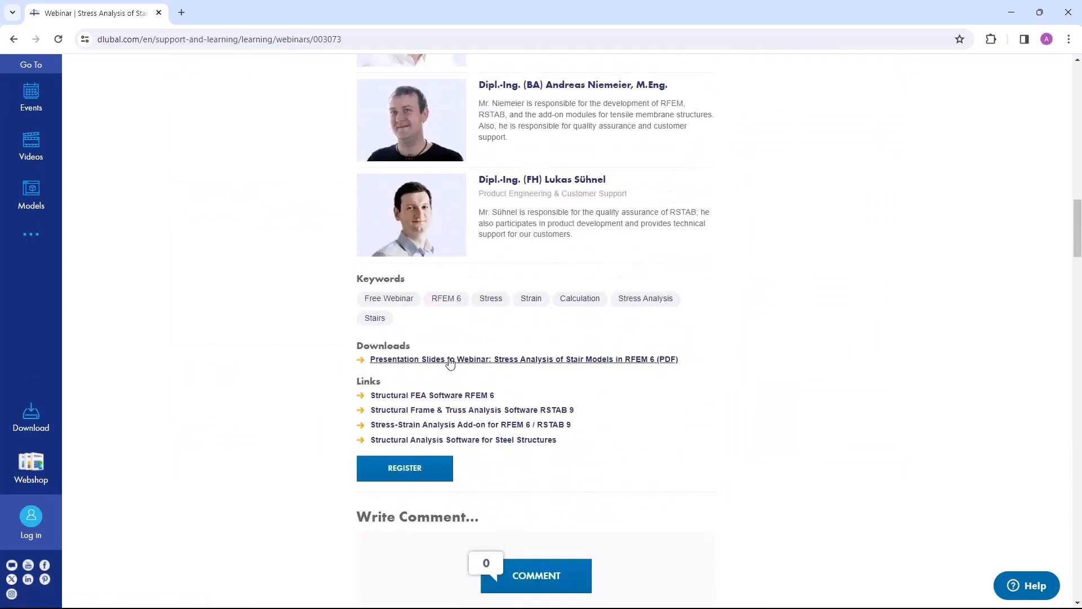
scroll(536, 353, "down", 4)
scroll(237, 278, "down", 18)
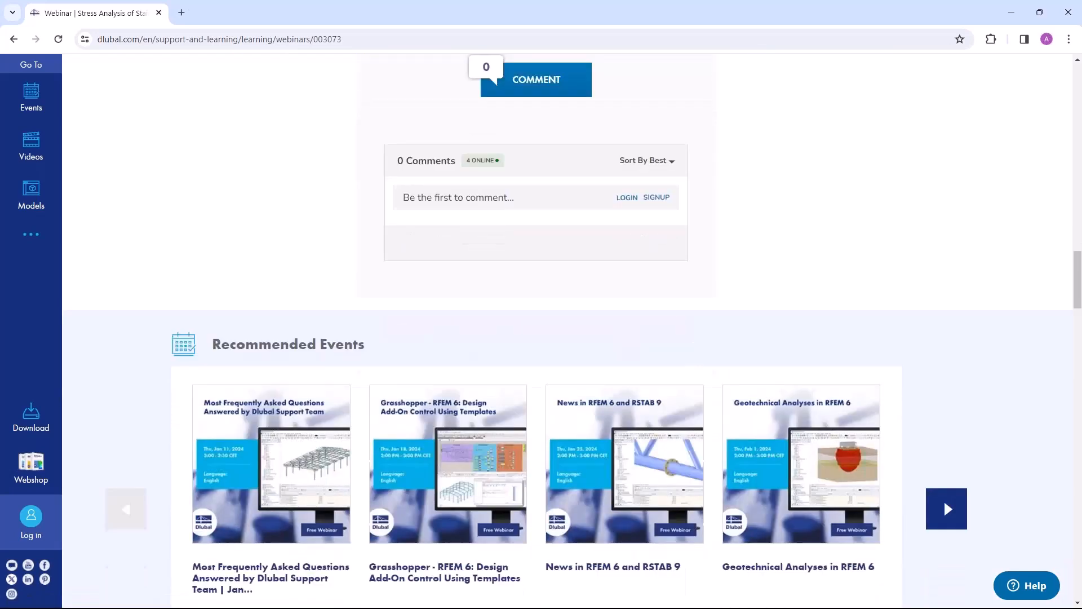